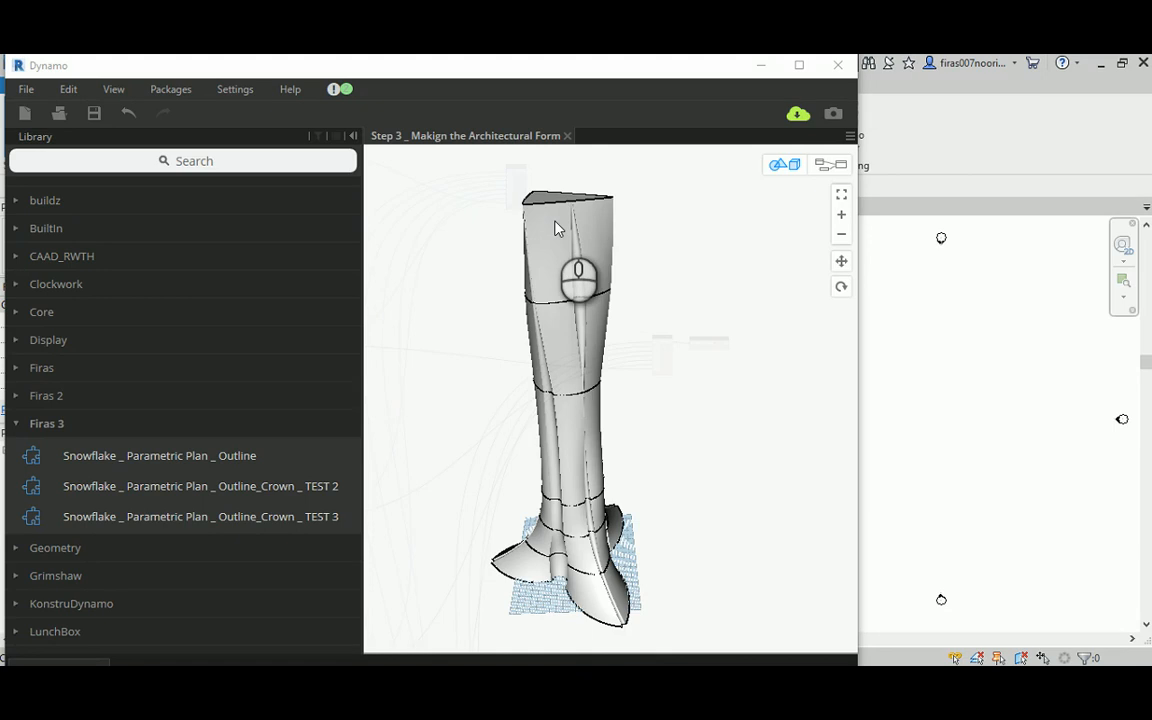
Step: Disconnect the seven-item List.Create output from the crossSections input of the Solid.ByLoft node
{"action": "left_click", "coordinate": [830, 164]}
{"action": "middle_click_drag", "start_coordinate": [648, 226], "coordinate": [674, 283]}
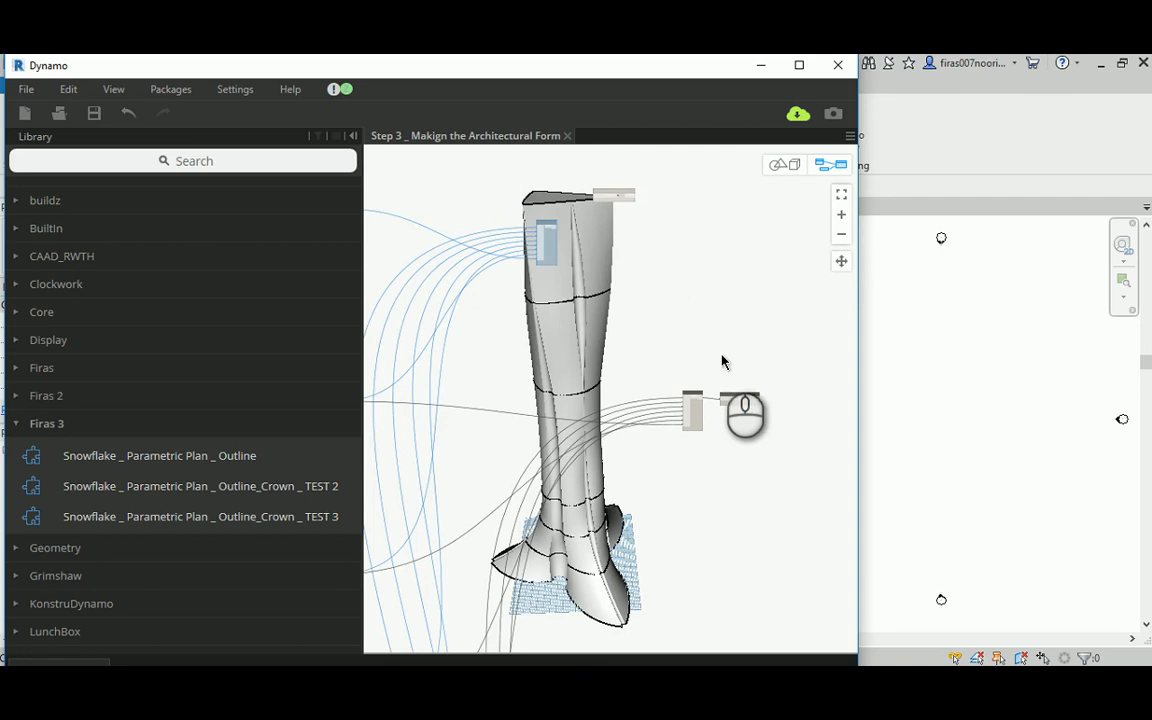
{"action": "scroll", "coordinate": [729, 370], "scroll_direction": "up", "scroll_amount": 2}
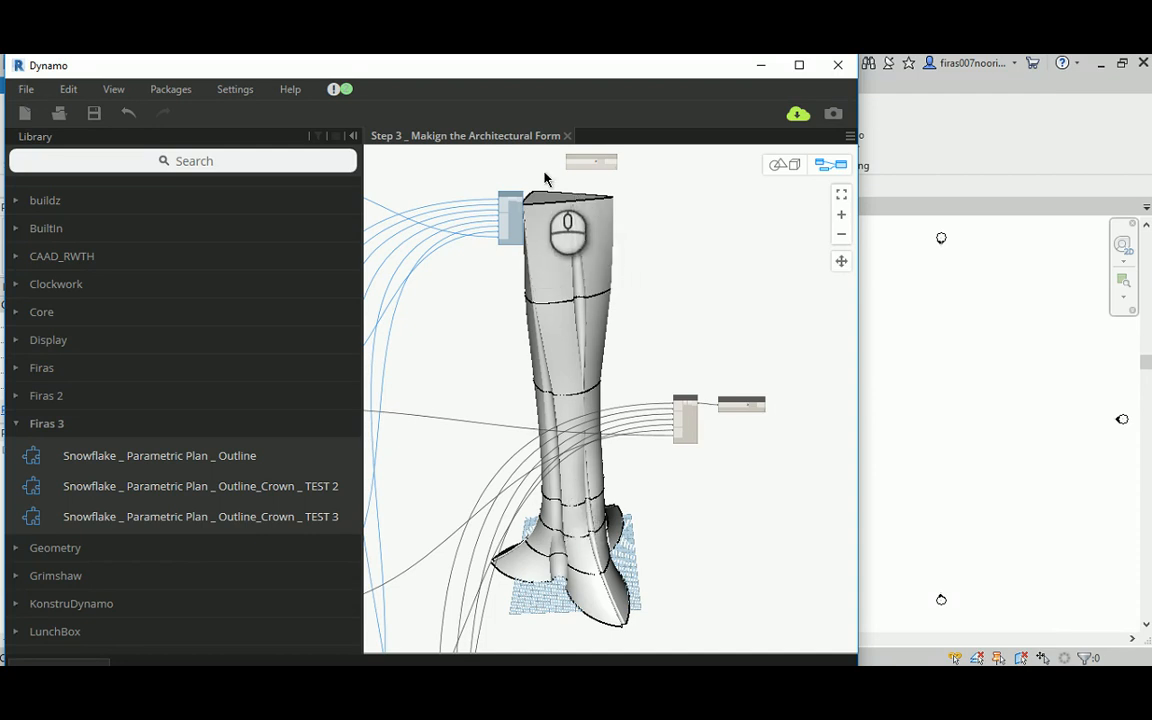
{"action": "scroll", "coordinate": [735, 430], "scroll_direction": "up", "scroll_amount": 5}
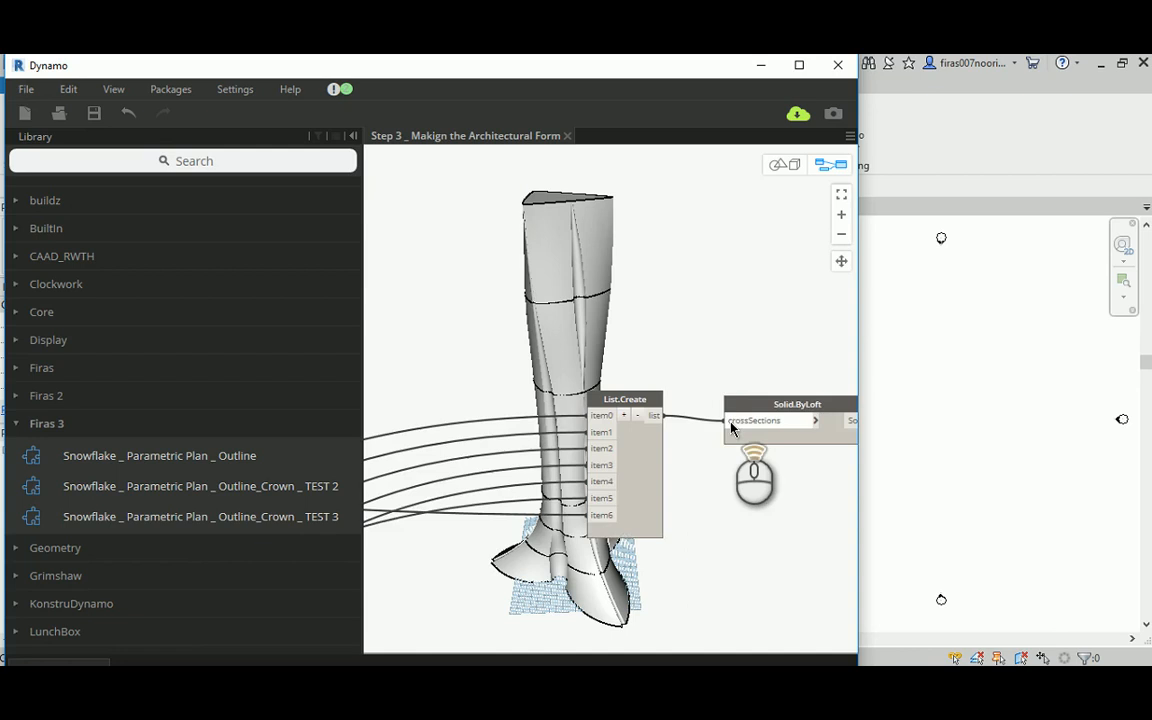
{"action": "left_click", "coordinate": [738, 422]}
{"action": "left_click", "coordinate": [689, 378]}
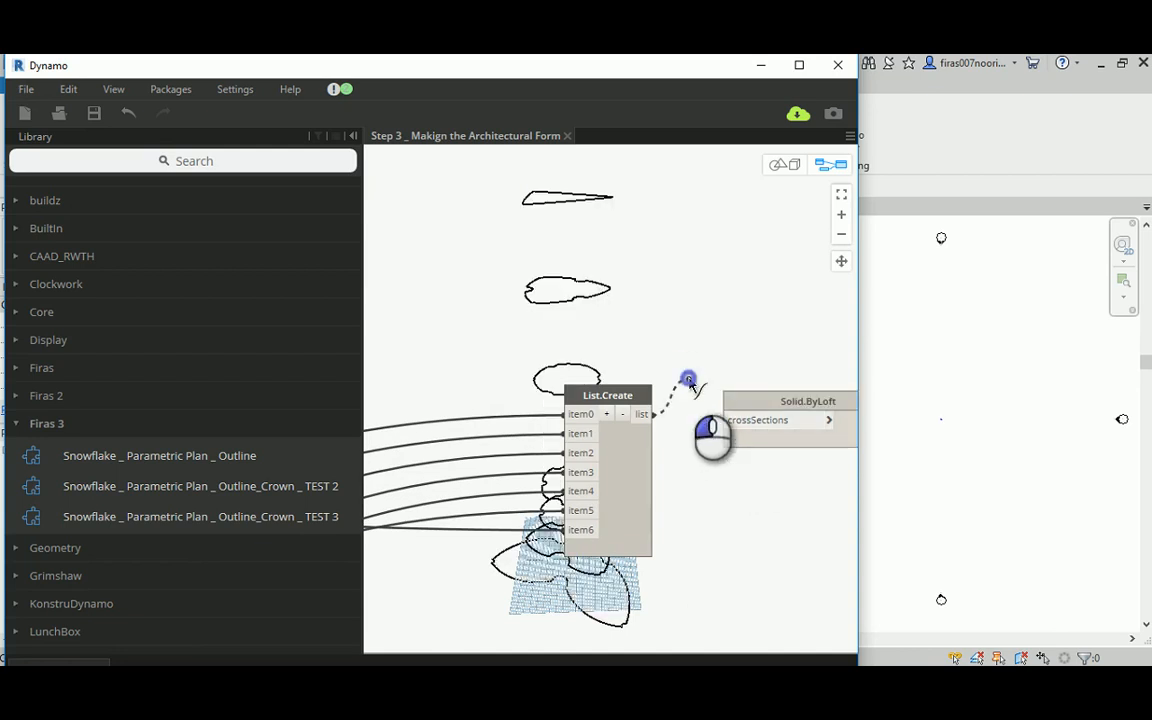
{"action": "middle_click_drag", "start_coordinate": [614, 228], "coordinate": [672, 256]}
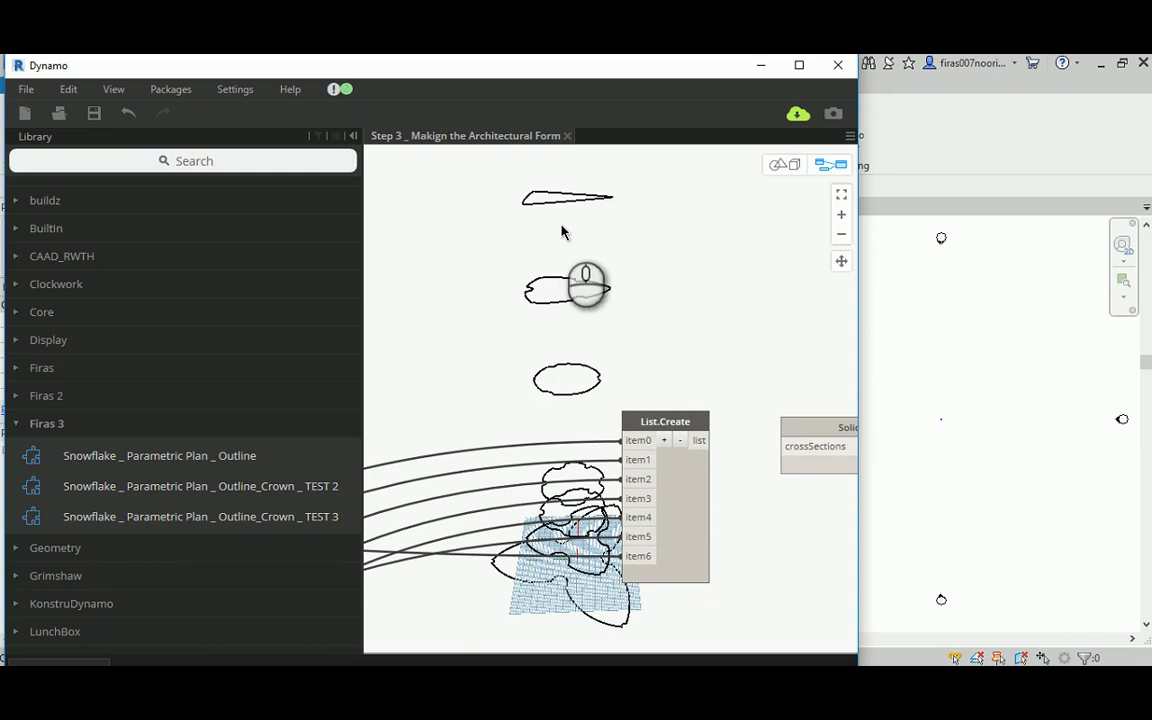
{"action": "middle_click_drag", "start_coordinate": [553, 224], "coordinate": [553, 249]}
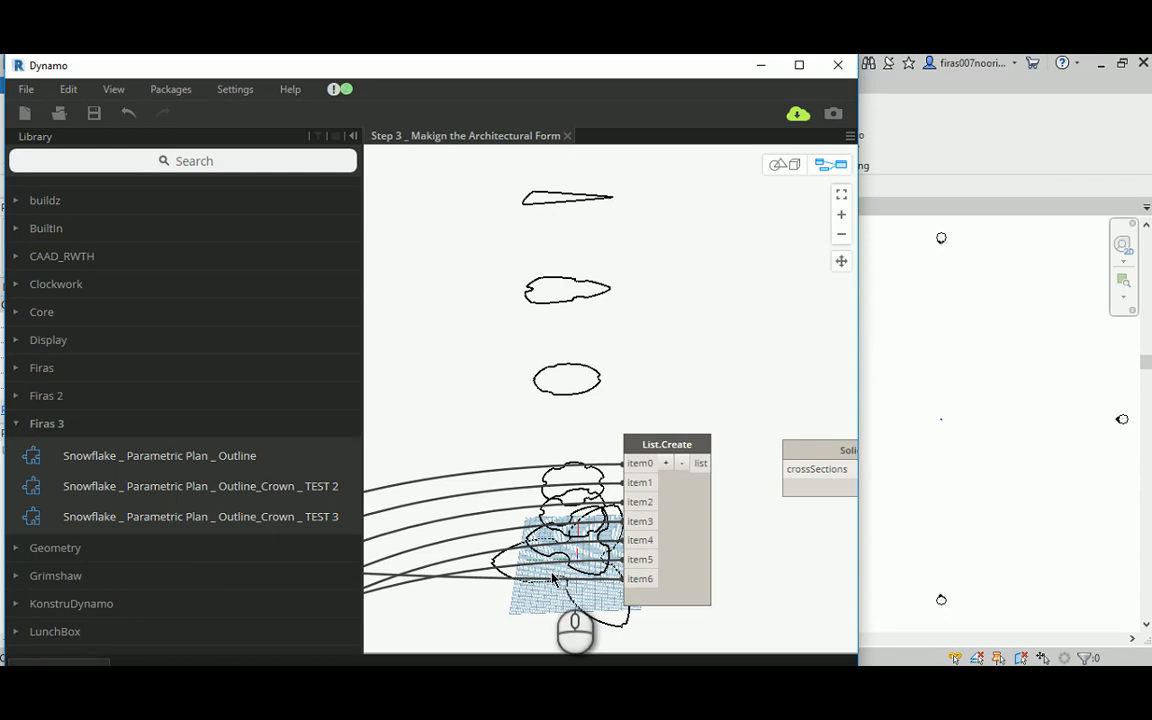
Step: Examine the Snowflake _ Parametric Plan _ Outline_Crown _ TEST 3 node and its connections to Geometry.Translate and the eight-item list
{"action": "scroll", "coordinate": [543, 445], "scroll_direction": "down", "scroll_amount": 4}
{"action": "middle_click_drag", "start_coordinate": [548, 247], "coordinate": [634, 433]}
{"action": "scroll", "coordinate": [634, 433], "scroll_direction": "down", "scroll_amount": 3}
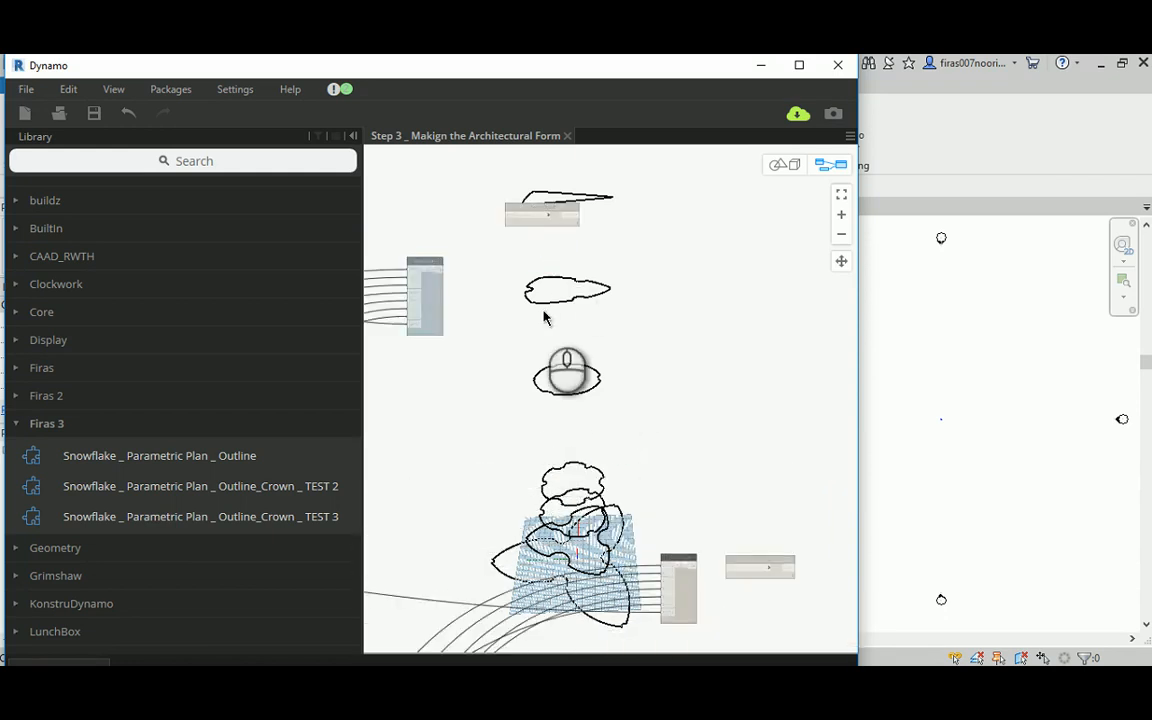
{"action": "middle_click_drag", "start_coordinate": [468, 247], "coordinate": [587, 296]}
{"action": "middle_click_drag", "start_coordinate": [516, 273], "coordinate": [749, 310]}
{"action": "middle_click_drag", "start_coordinate": [491, 321], "coordinate": [592, 275]}
{"action": "scroll", "coordinate": [593, 288], "scroll_direction": "up", "scroll_amount": 3}
{"action": "scroll", "coordinate": [590, 291], "scroll_direction": "up", "scroll_amount": 2}
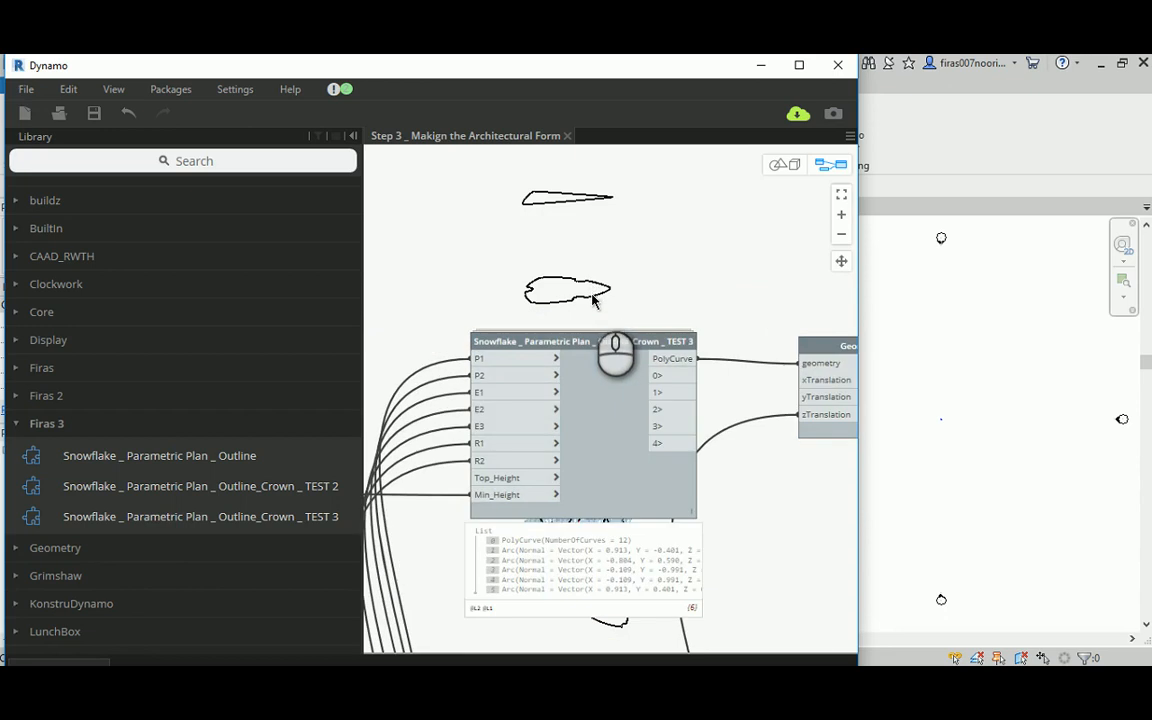
{"action": "scroll", "coordinate": [582, 294], "scroll_direction": "up", "scroll_amount": 2}
{"action": "middle_click_drag", "start_coordinate": [580, 296], "coordinate": [589, 257]}
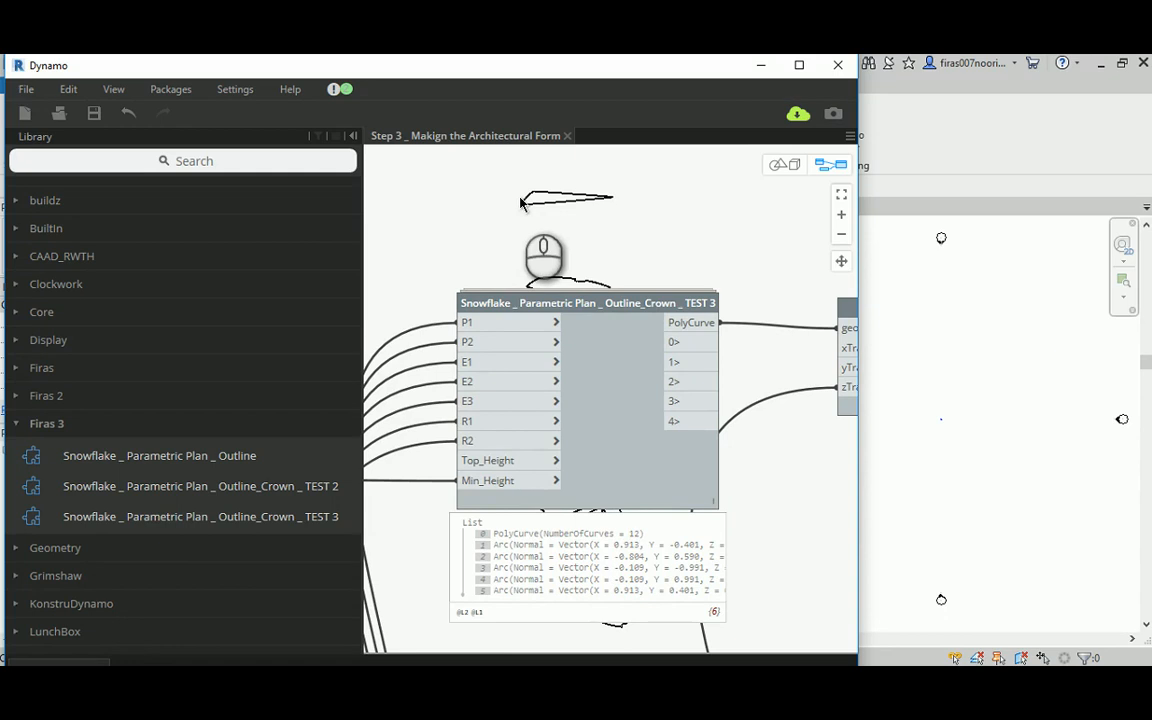
{"action": "middle_click_drag", "start_coordinate": [756, 262], "coordinate": [535, 272]}
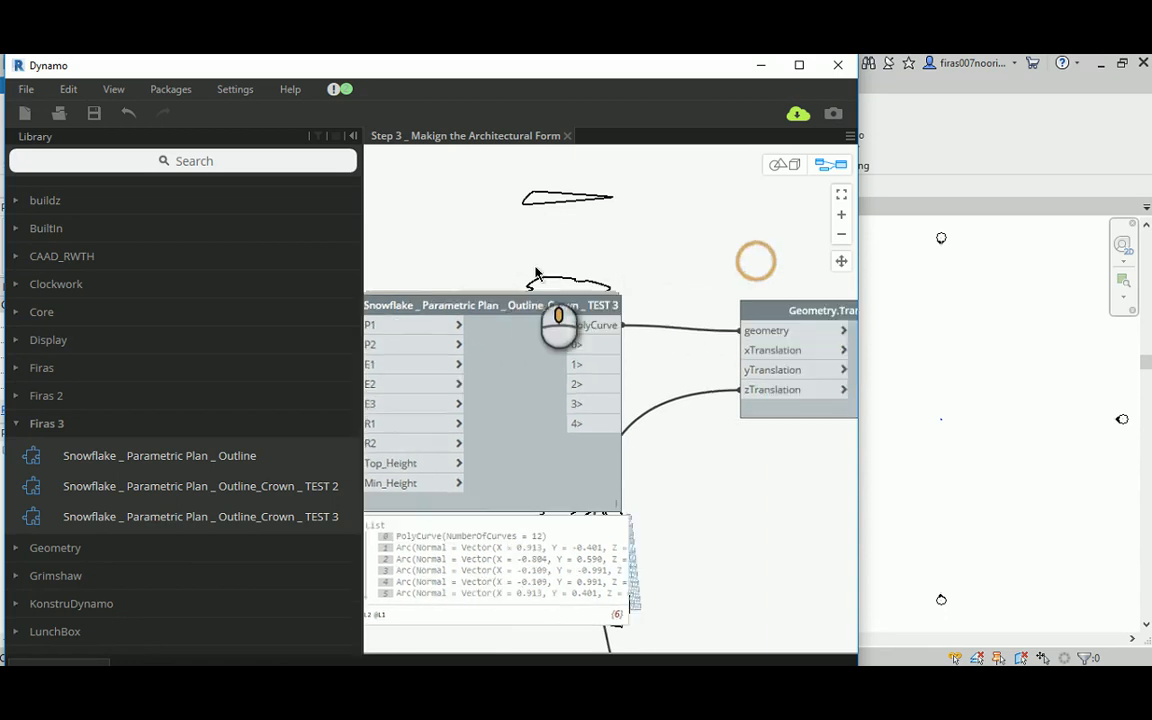
{"action": "scroll", "coordinate": [635, 266], "scroll_direction": "down", "scroll_amount": 2}
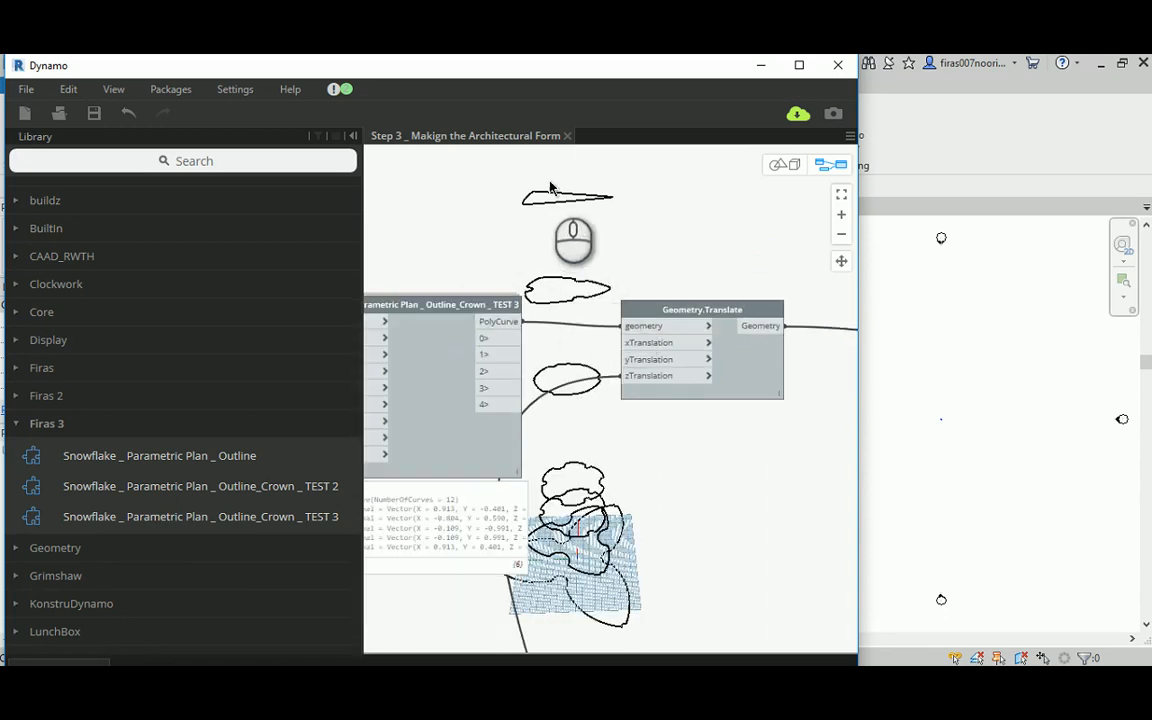
{"action": "middle_click_drag", "start_coordinate": [717, 221], "coordinate": [485, 231]}
{"action": "middle_click_drag", "start_coordinate": [697, 255], "coordinate": [450, 238]}
{"action": "middle_click_drag", "start_coordinate": [693, 277], "coordinate": [393, 237]}
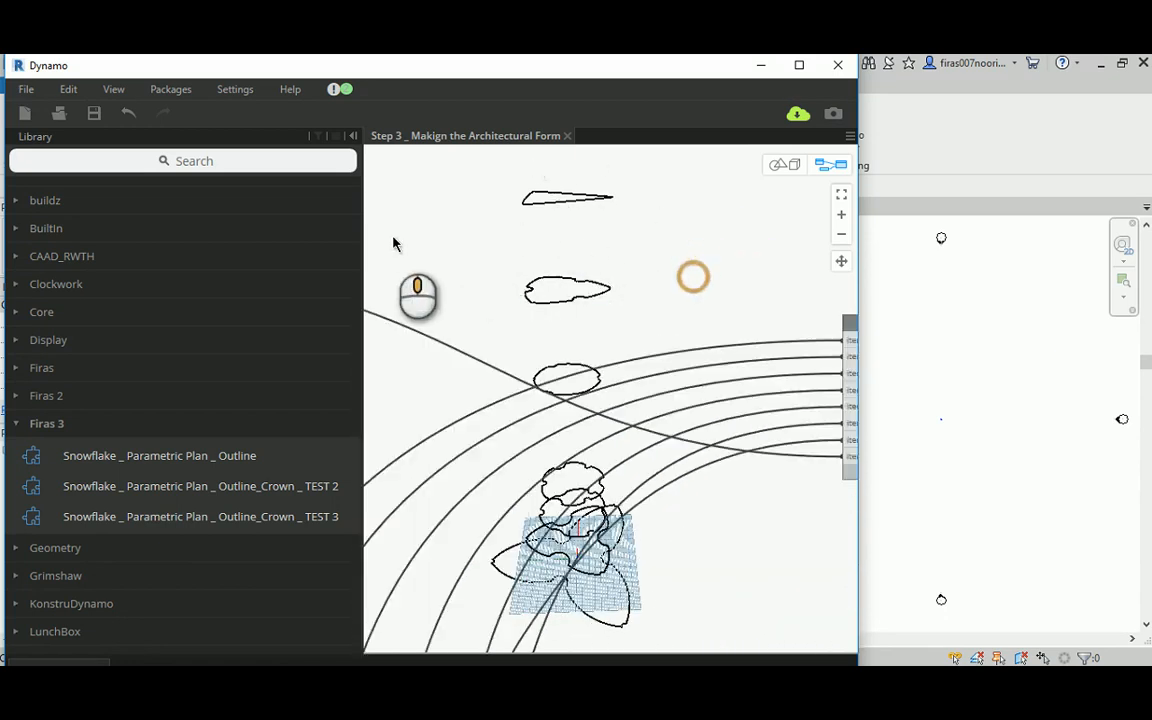
{"action": "scroll", "coordinate": [528, 275], "scroll_direction": "down", "scroll_amount": 2}
{"action": "middle_click_drag", "start_coordinate": [458, 257], "coordinate": [766, 265]}
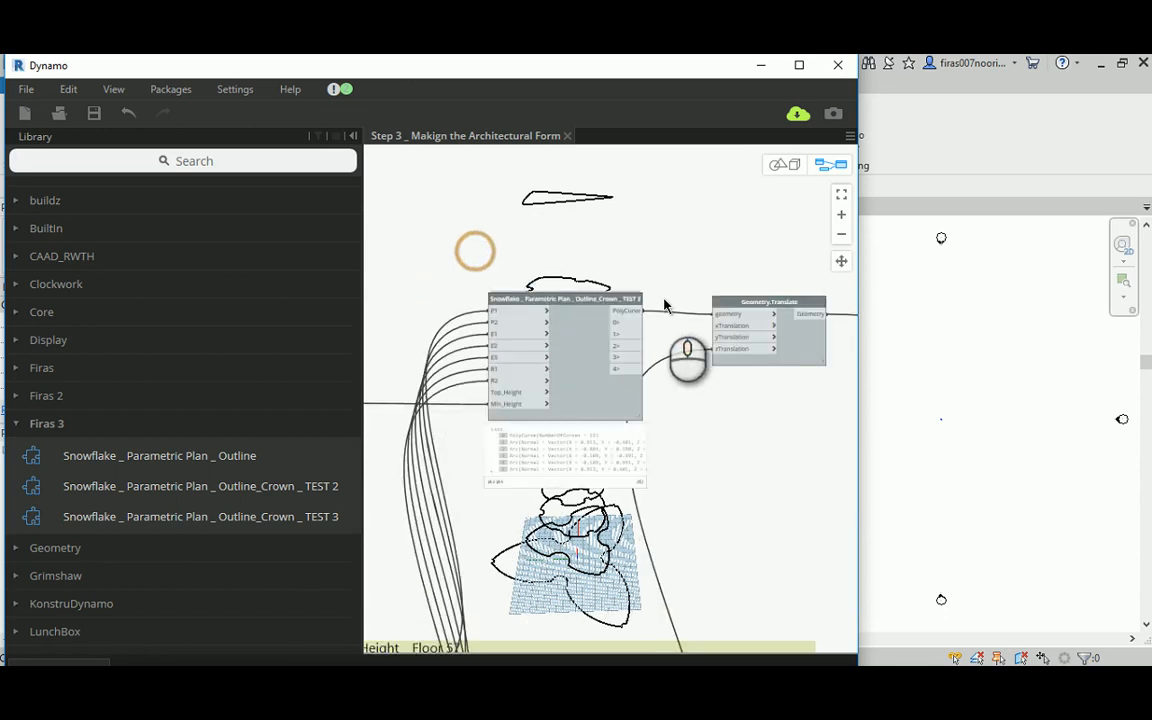
Step: Turn on the geometry preview for the Outline_Crown _ TEST 3 node and the Geometry.Translate node it feeds
{"action": "right_click", "coordinate": [598, 298]}
{"action": "left_click", "coordinate": [630, 424]}
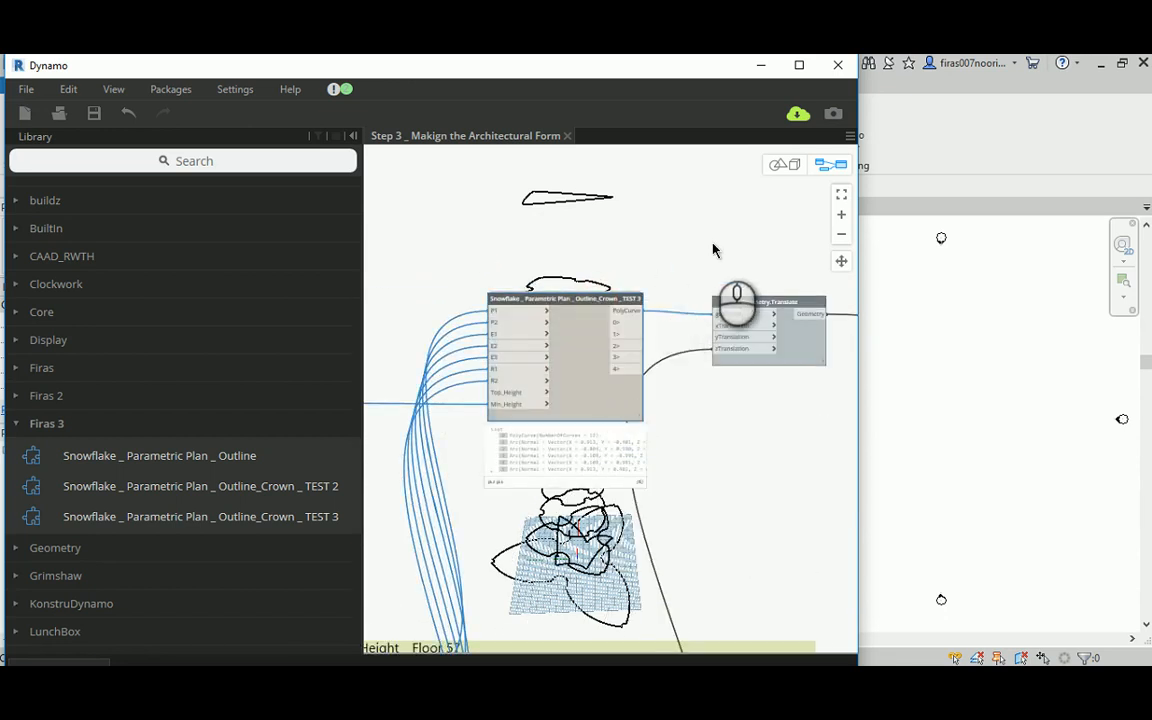
{"action": "middle_click_drag", "start_coordinate": [713, 249], "coordinate": [568, 318]}
{"action": "right_click", "coordinate": [590, 325]}
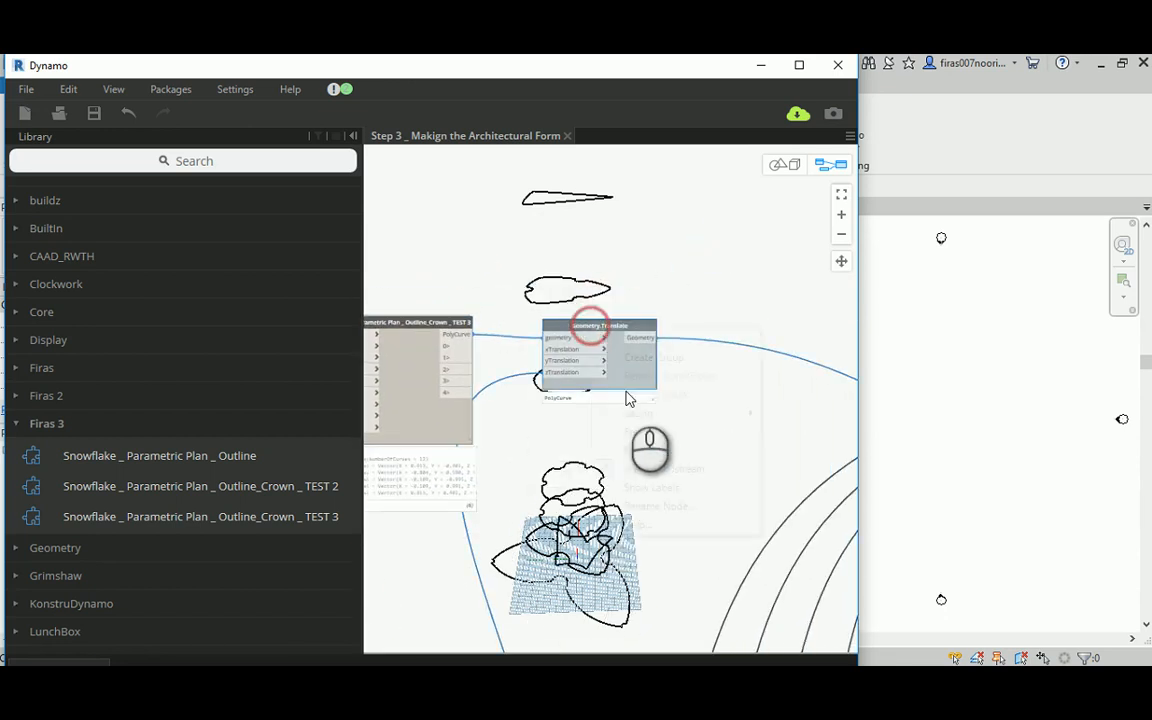
{"action": "left_click", "coordinate": [632, 452]}
{"action": "middle_click_drag", "start_coordinate": [722, 278], "coordinate": [707, 306]}
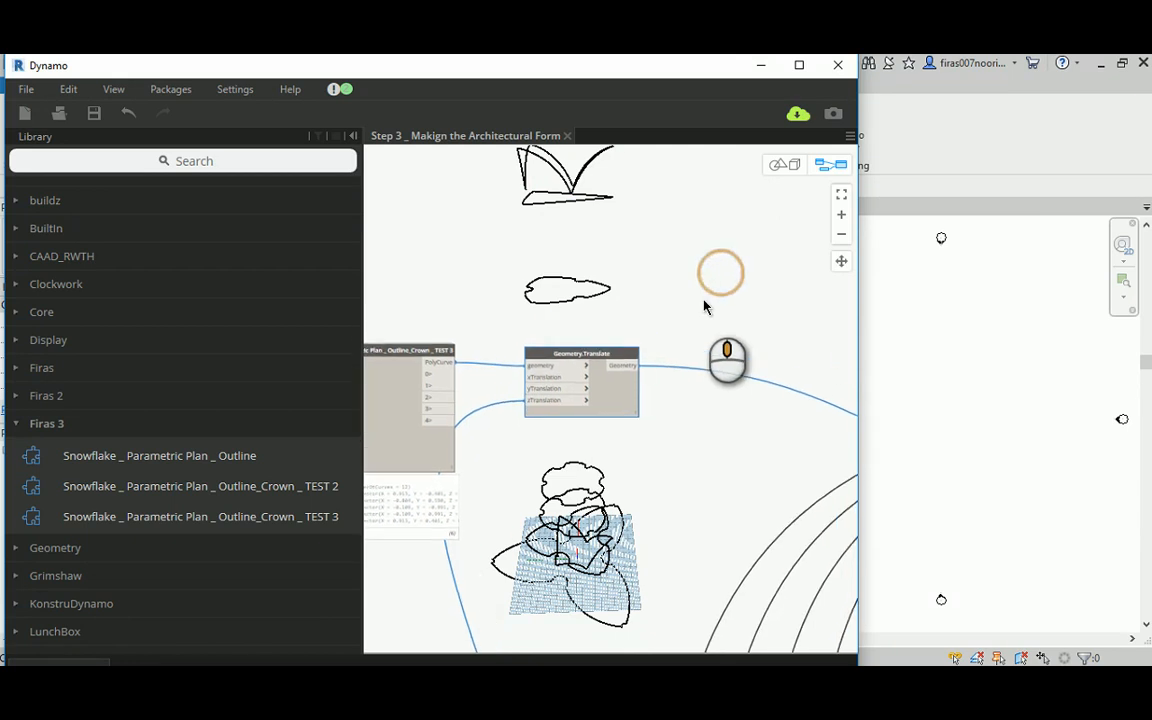
Step: Inspect the translated crown curve above the stacked outline curves in the 3D preview from several angles
{"action": "left_click", "coordinate": [785, 165]}
{"action": "middle_click_drag", "start_coordinate": [627, 206], "coordinate": [618, 287]}
{"action": "scroll", "coordinate": [536, 298], "scroll_direction": "down", "scroll_amount": 2}
{"action": "scroll", "coordinate": [518, 268], "scroll_direction": "up", "scroll_amount": 4}
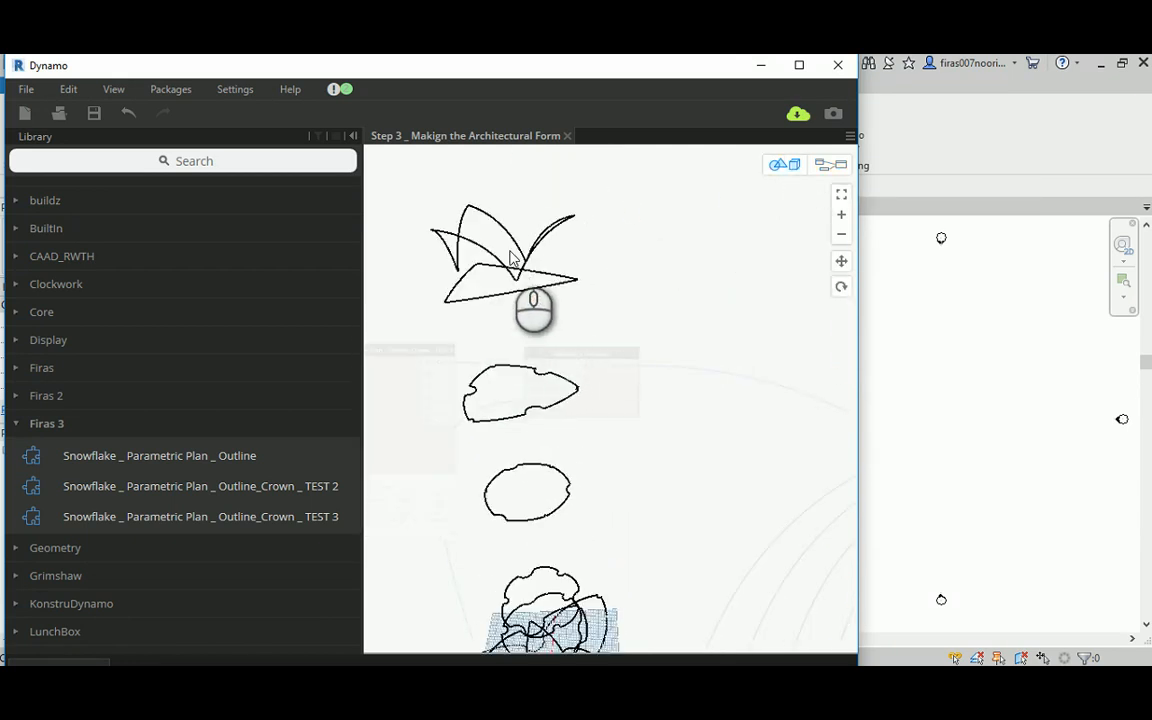
{"action": "scroll", "coordinate": [510, 258], "scroll_direction": "up", "scroll_amount": 2}
{"action": "middle_click_drag", "start_coordinate": [480, 222], "coordinate": [535, 277]}
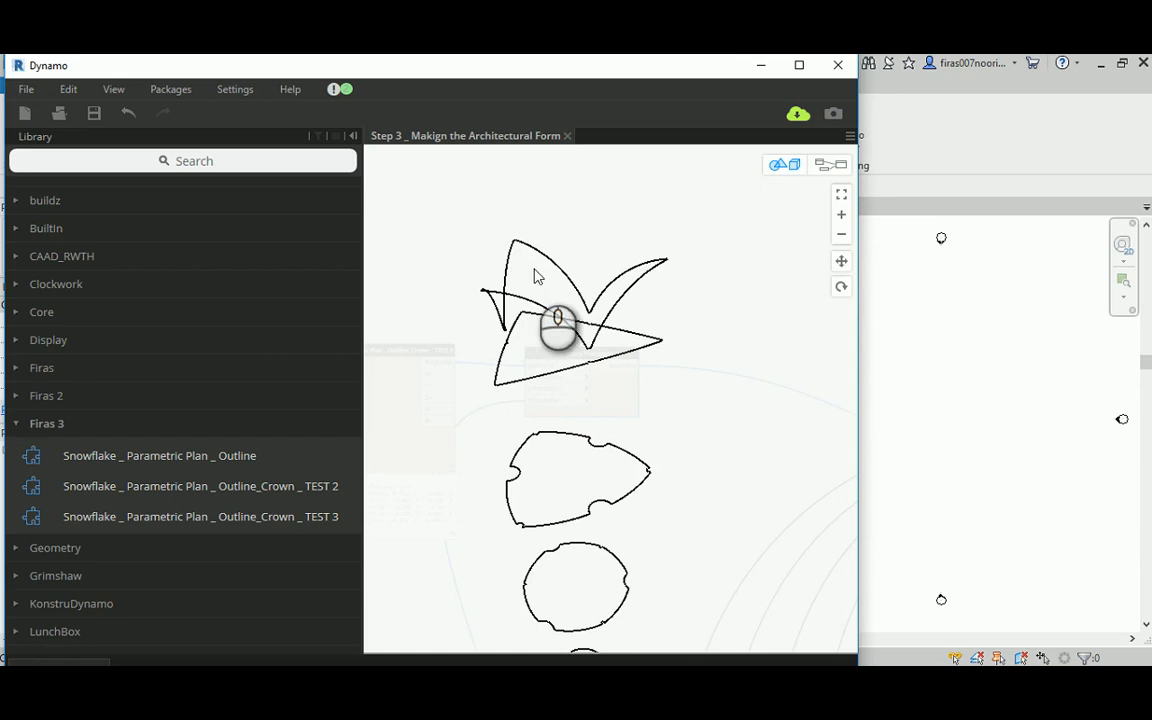
{"action": "left_click", "coordinate": [831, 164]}
{"action": "left_click", "coordinate": [590, 287]}
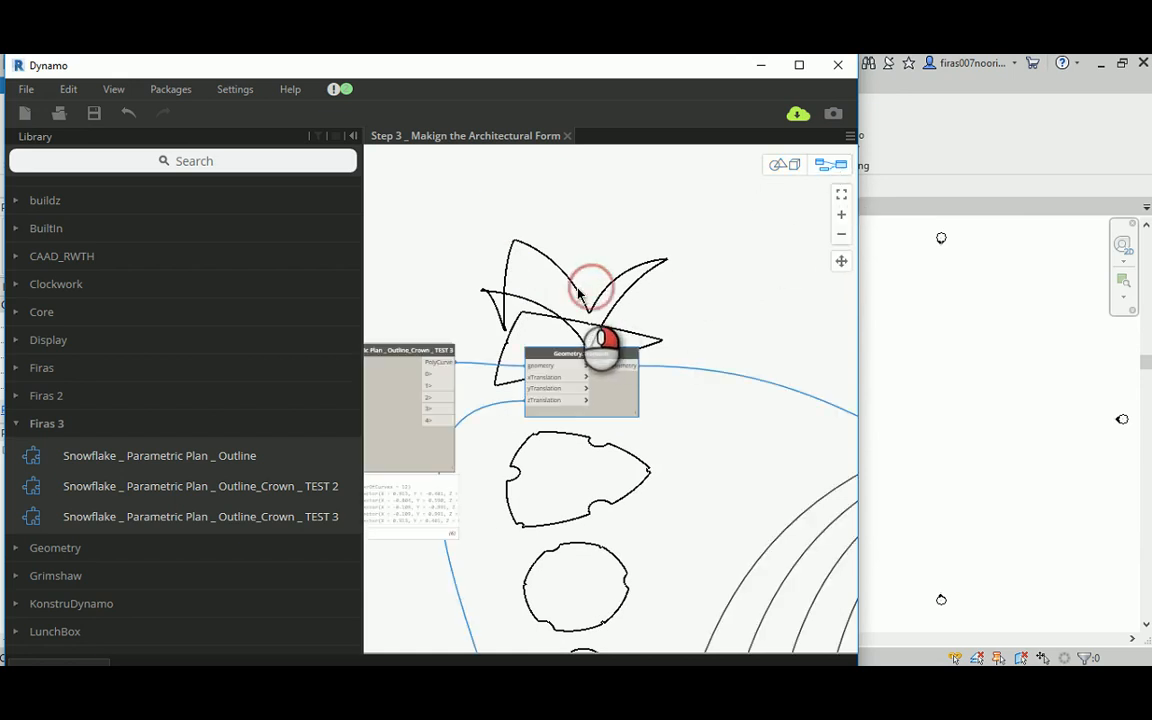
{"action": "right_click", "coordinate": [580, 294]}
{"action": "left_click", "coordinate": [602, 273]}
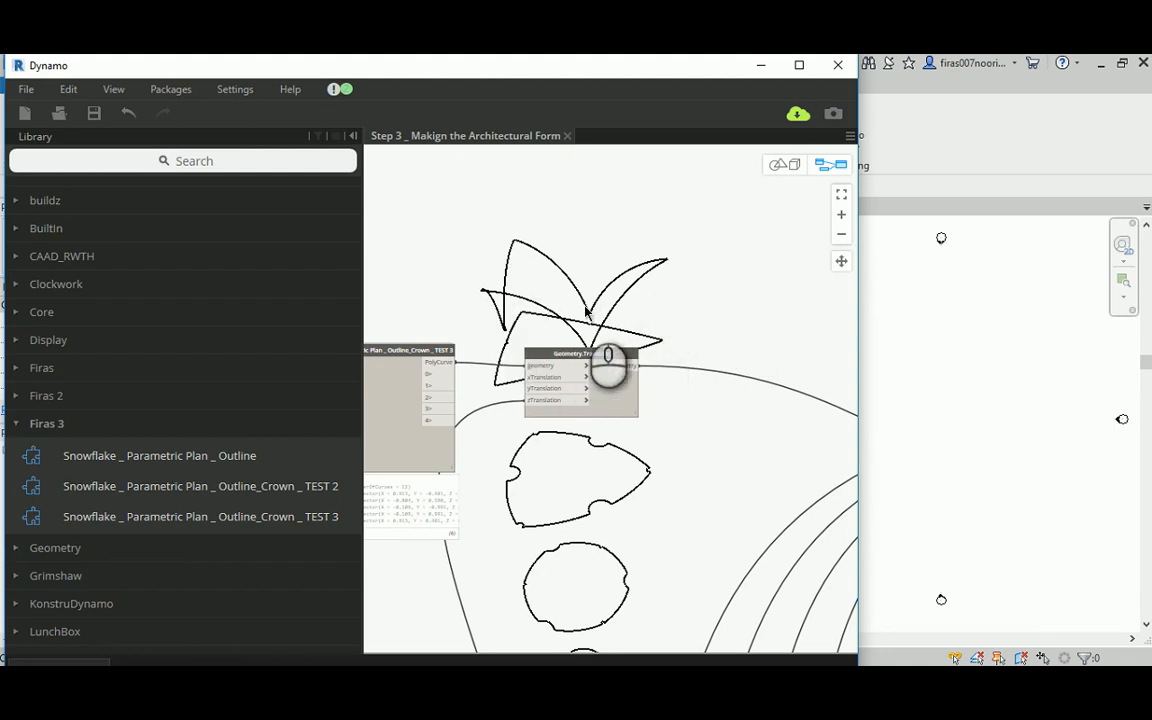
{"action": "left_click", "coordinate": [783, 164]}
{"action": "left_click_drag", "start_coordinate": [610, 250], "coordinate": [594, 270]}
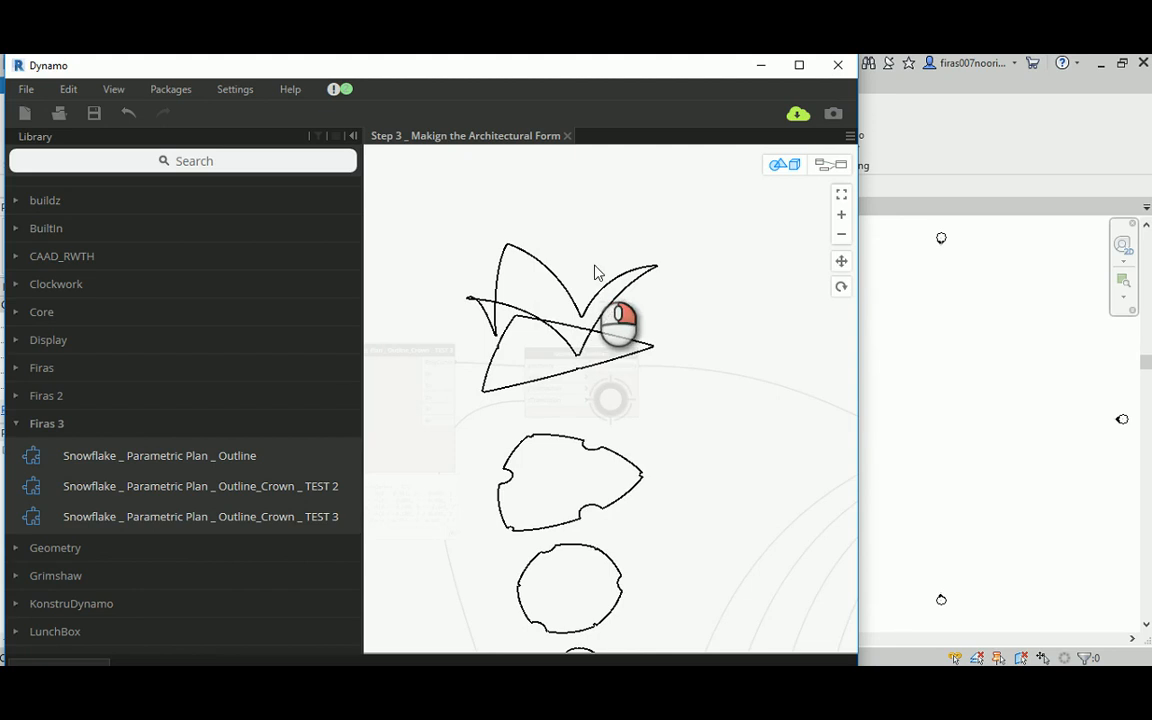
Step: Connect the eight-item List.Create output to the crossSections input of the surface loft node
{"action": "left_click", "coordinate": [830, 165]}
{"action": "middle_click_drag", "start_coordinate": [720, 342], "coordinate": [524, 297]}
{"action": "scroll", "coordinate": [567, 343], "scroll_direction": "down", "scroll_amount": 2}
{"action": "middle_click_drag", "start_coordinate": [622, 362], "coordinate": [520, 374]}
{"action": "scroll", "coordinate": [638, 315], "scroll_direction": "up", "scroll_amount": 3}
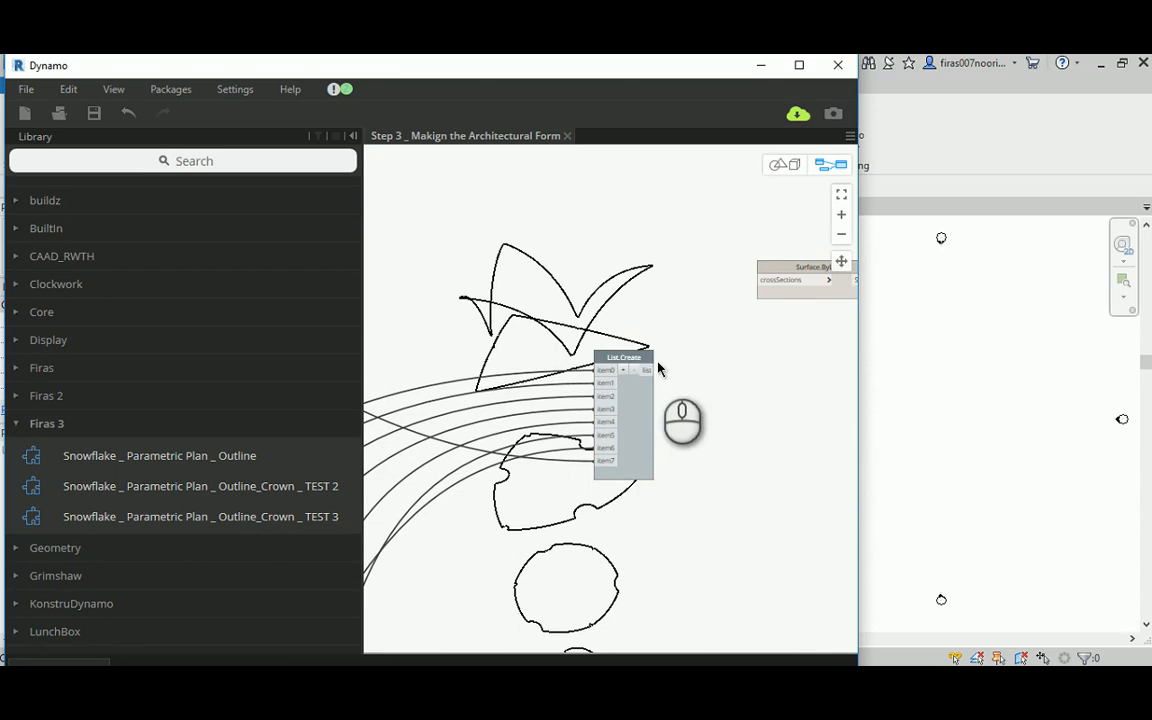
{"action": "left_click_drag", "start_coordinate": [649, 370], "coordinate": [763, 285]}
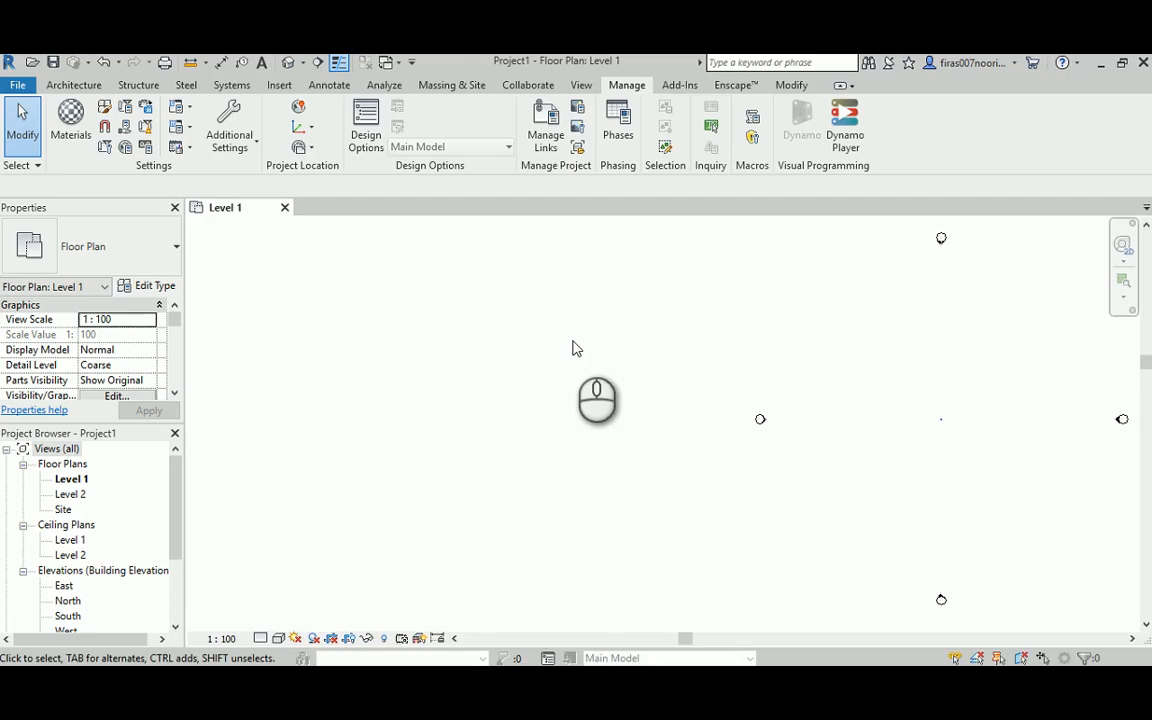
{"action": "mouse_move", "coordinate": [566, 699]}
{"action": "left_click", "coordinate": [530, 615]}
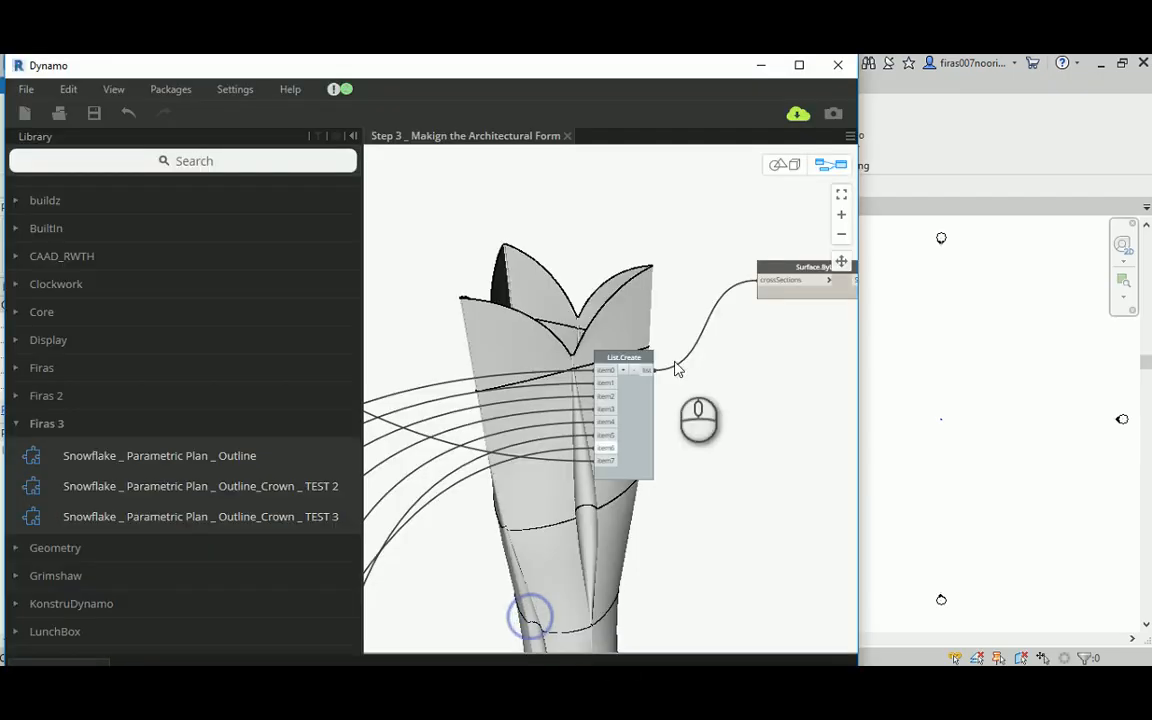
Step: Inspect the lofted tower surface and its crown in the 3D preview from several angles
{"action": "left_click", "coordinate": [783, 164]}
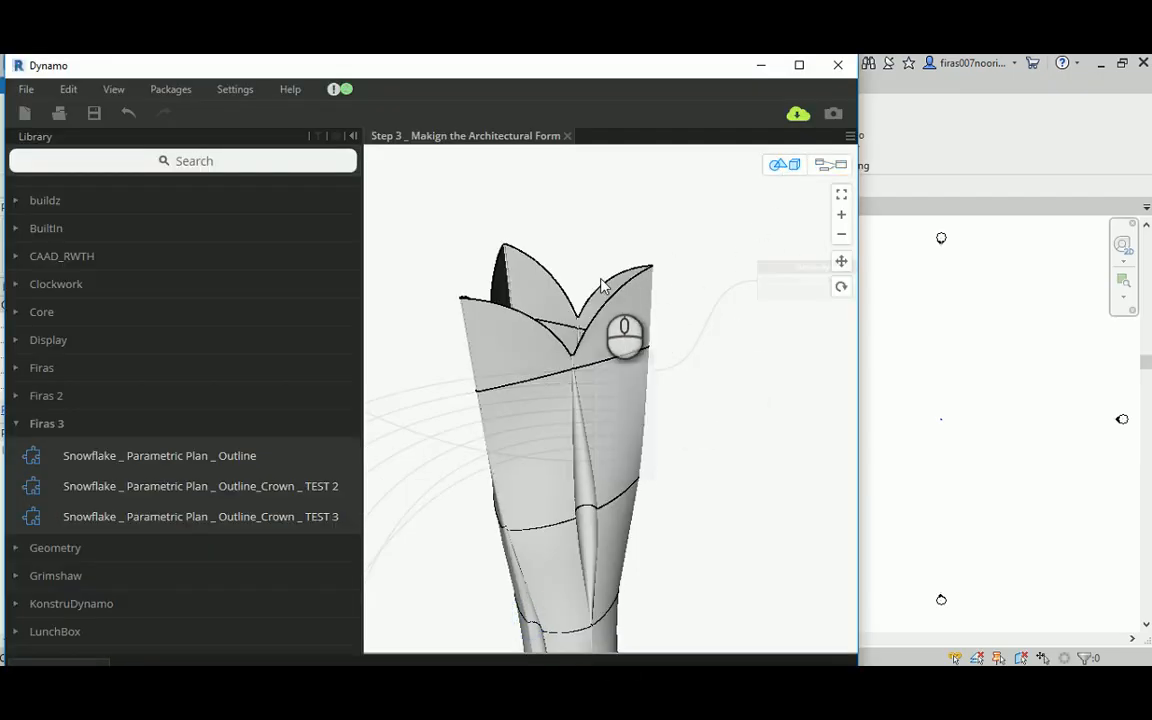
{"action": "right_click_drag", "start_coordinate": [601, 287], "coordinate": [606, 240]}
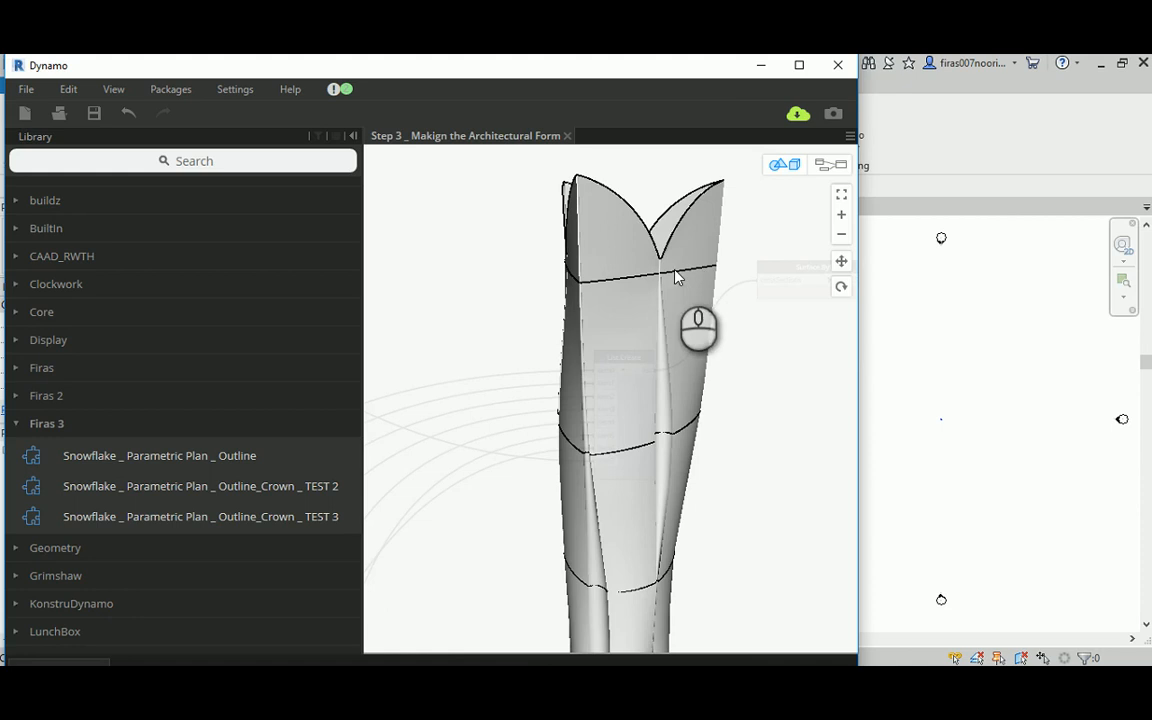
{"action": "scroll", "coordinate": [615, 265], "scroll_direction": "down", "scroll_amount": 2}
{"action": "right_click_drag", "start_coordinate": [612, 262], "coordinate": [611, 270]}
{"action": "right_click_drag", "start_coordinate": [602, 277], "coordinate": [606, 345]}
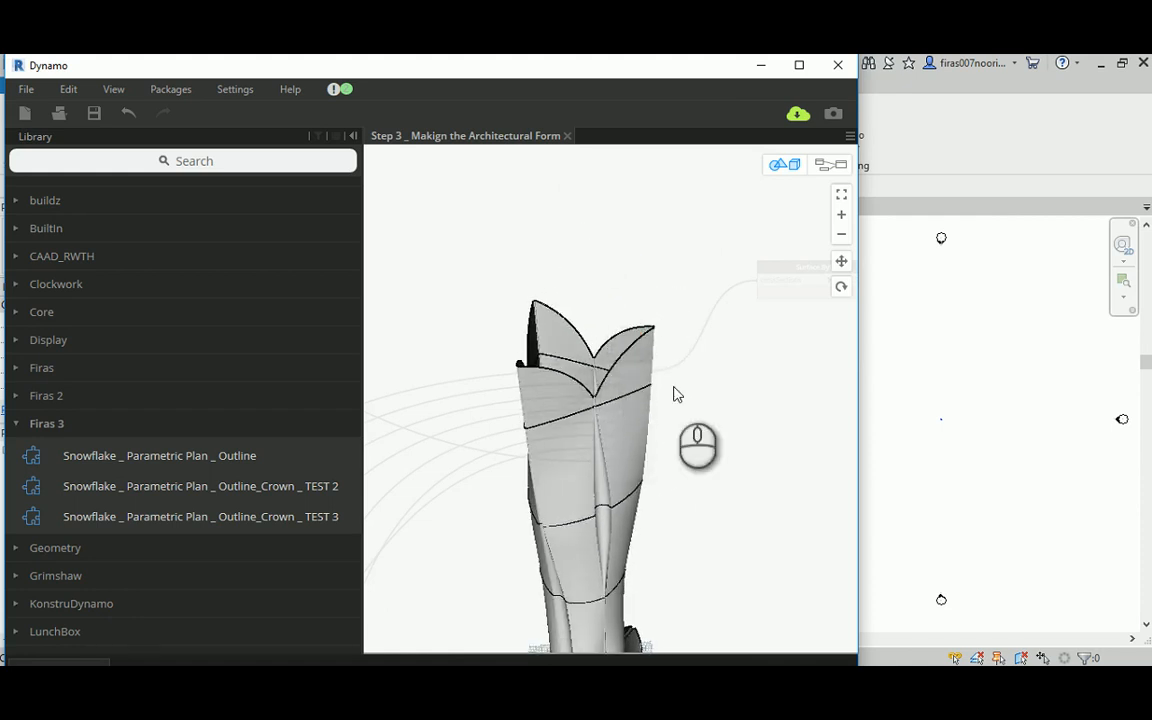
{"action": "middle_click_drag", "start_coordinate": [731, 459], "coordinate": [688, 381]}
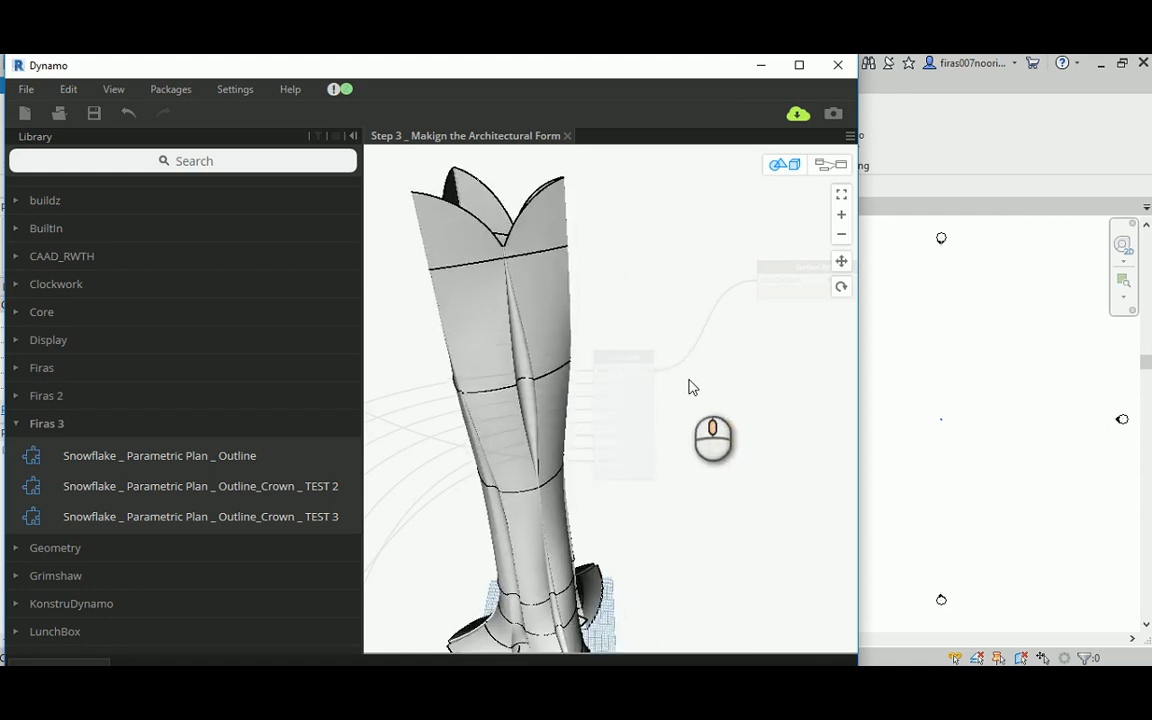
Step: Reconnect the seven-item List.Create output to the crossSections input of the solid loft node
{"action": "left_click", "coordinate": [824, 164]}
{"action": "middle_click_drag", "start_coordinate": [633, 381], "coordinate": [694, 458]}
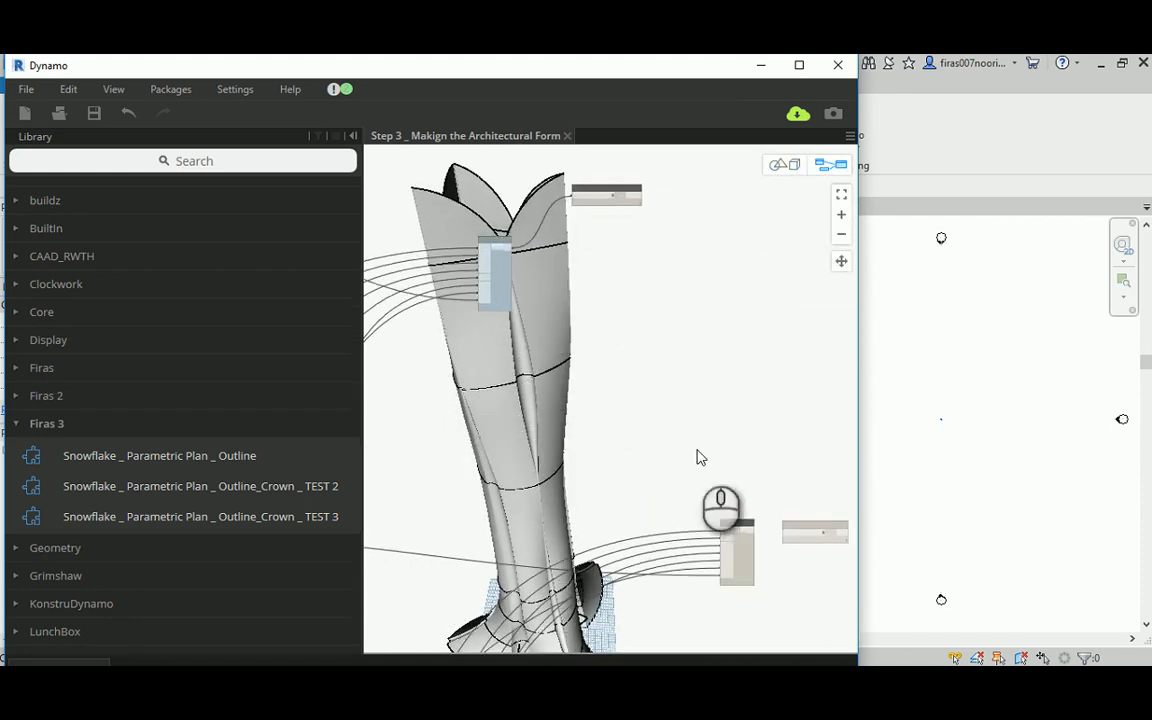
{"action": "scroll", "coordinate": [771, 524], "scroll_direction": "up", "scroll_amount": 3}
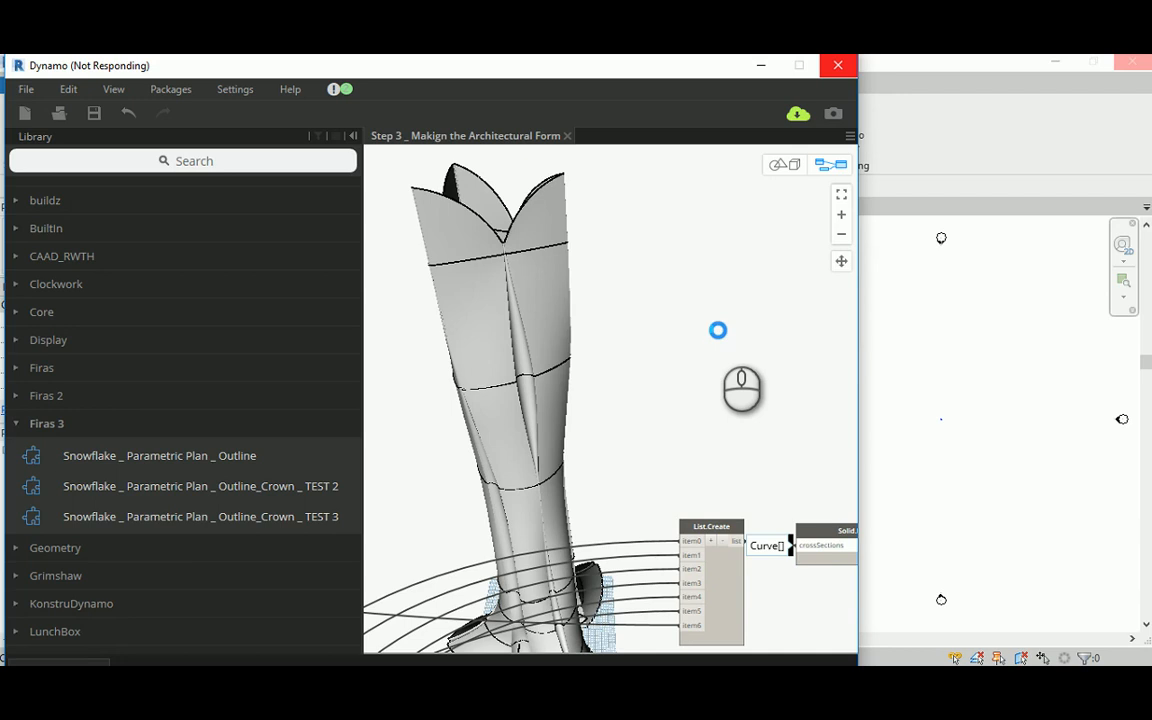
Step: Inspect the crown opening up close and the whole lofted tower in the 3D preview
{"action": "left_click", "coordinate": [785, 165]}
{"action": "left_click_drag", "start_coordinate": [630, 239], "coordinate": [648, 267]}
{"action": "scroll", "coordinate": [617, 278], "scroll_direction": "up", "scroll_amount": 5}
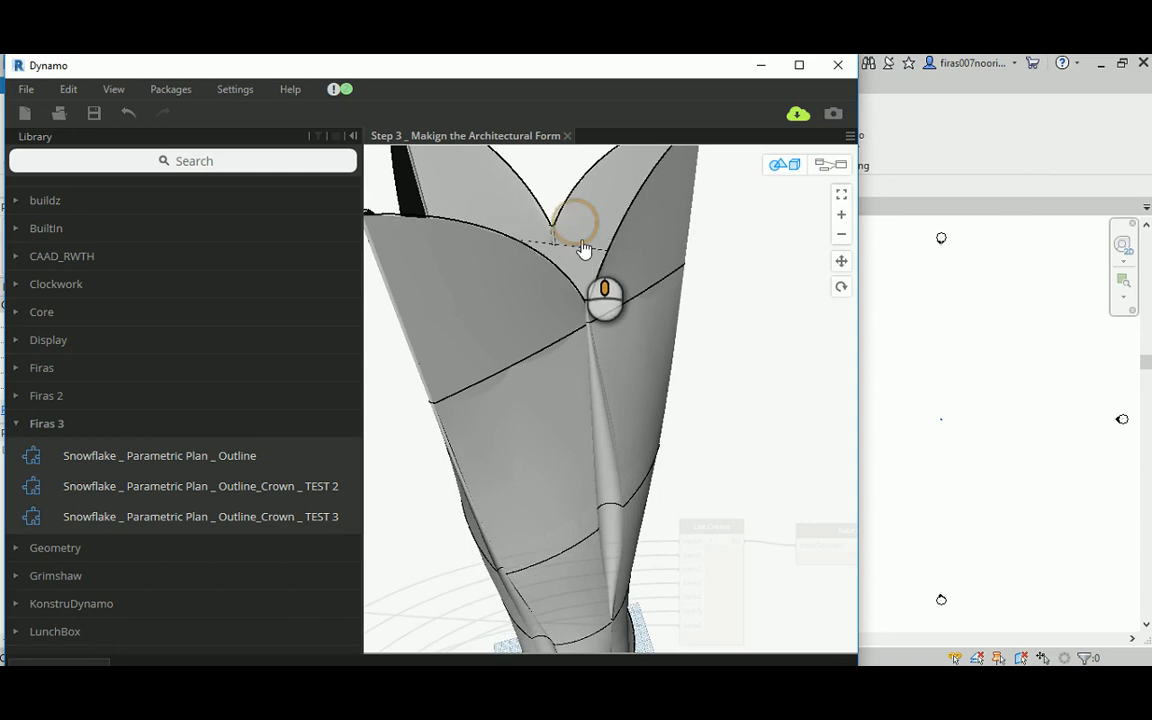
{"action": "scroll", "coordinate": [584, 248], "scroll_direction": "down", "scroll_amount": 5}
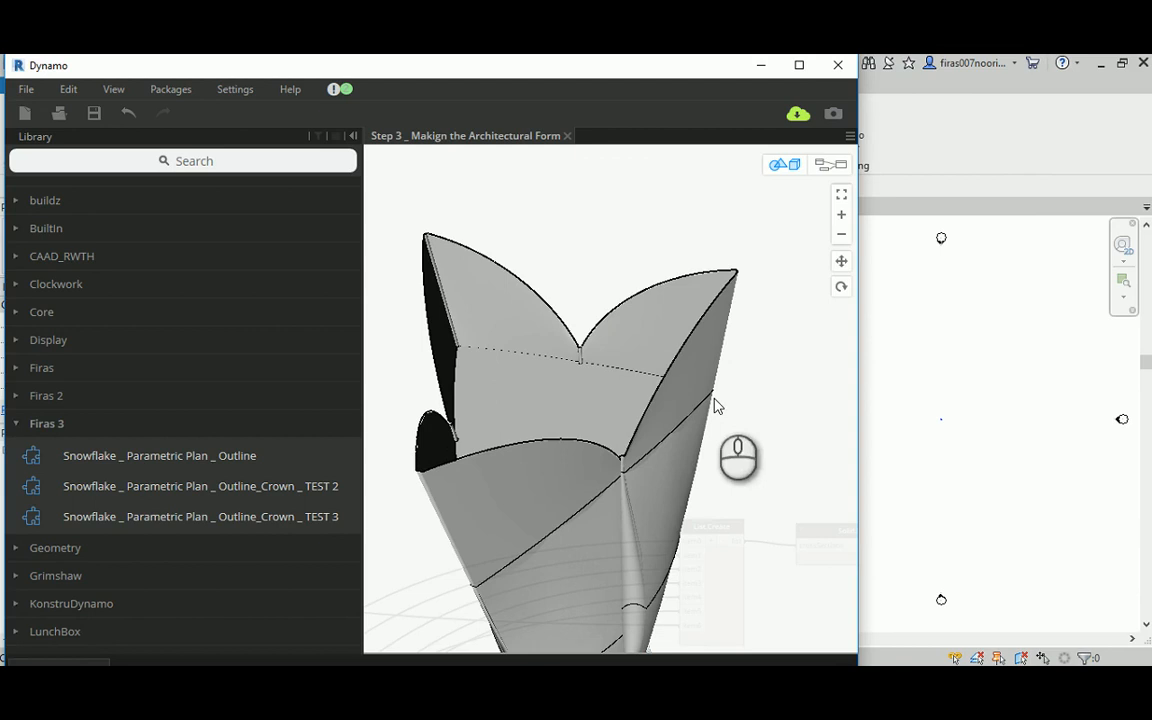
{"action": "right_click_drag", "start_coordinate": [510, 350], "coordinate": [602, 390]}
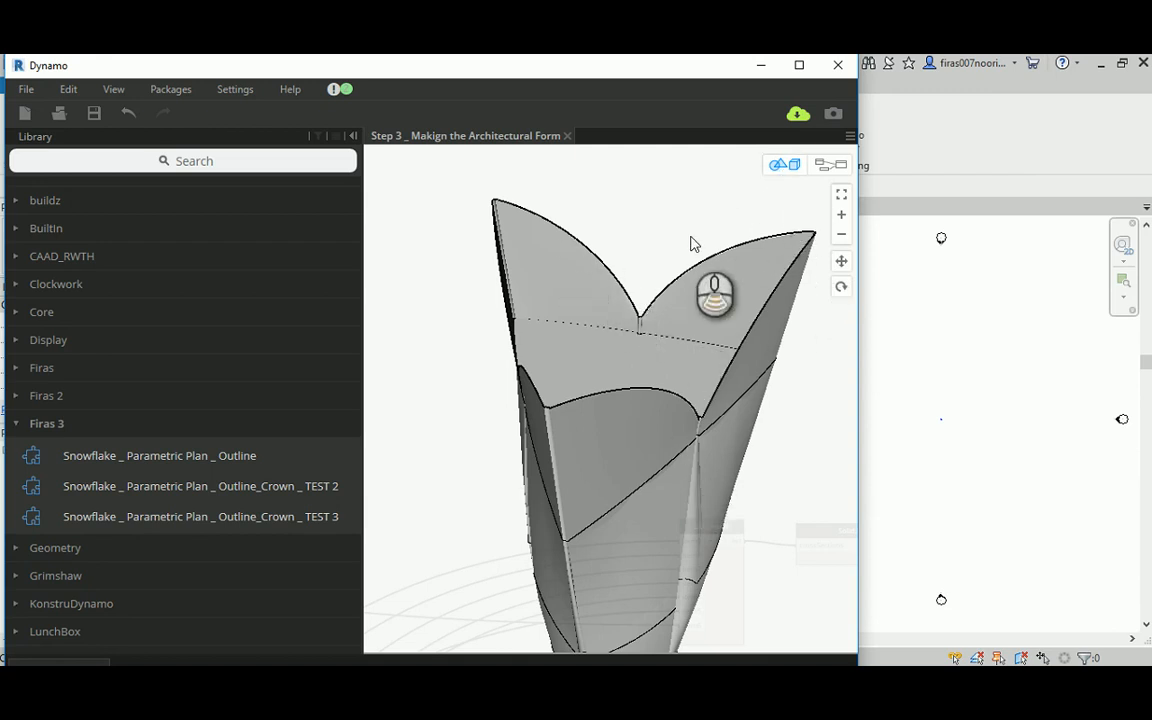
{"action": "scroll", "coordinate": [691, 240], "scroll_direction": "down", "scroll_amount": 3}
{"action": "right_click_drag", "start_coordinate": [703, 411], "coordinate": [681, 373]}
{"action": "scroll", "coordinate": [686, 370], "scroll_direction": "down", "scroll_amount": 4}
{"action": "scroll", "coordinate": [685, 362], "scroll_direction": "up", "scroll_amount": 2}
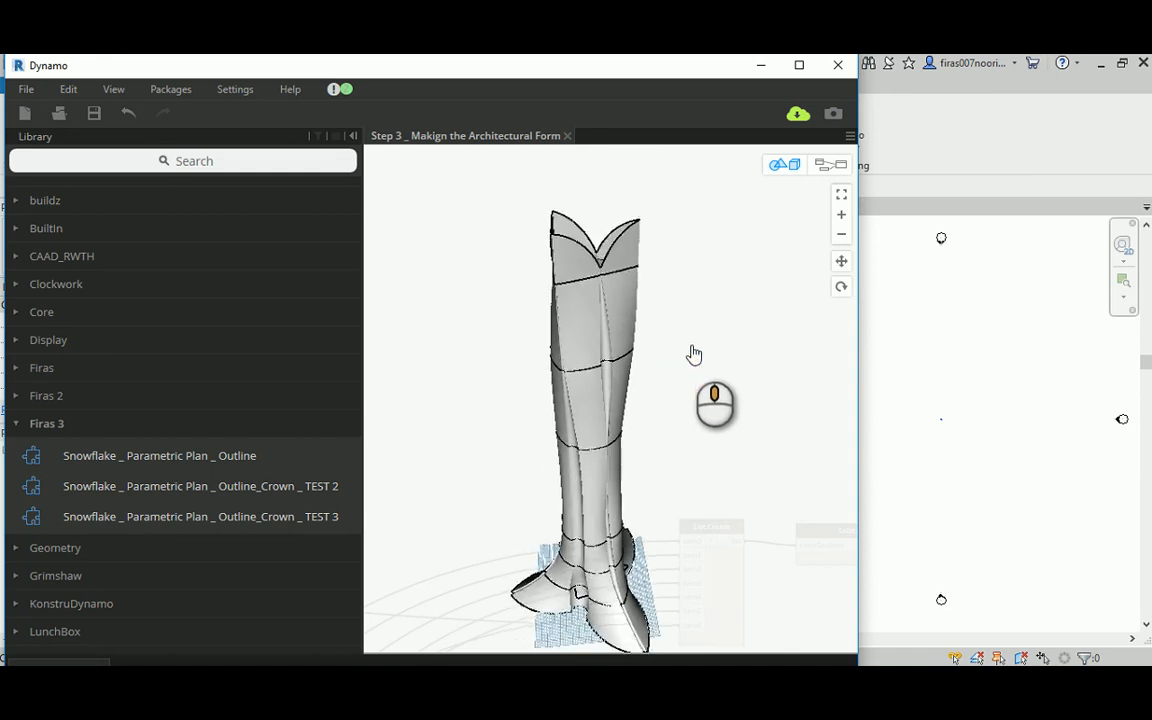
Step: Save the Step 3 _ Makign the Architectural Form graph
{"action": "left_click", "coordinate": [94, 114]}
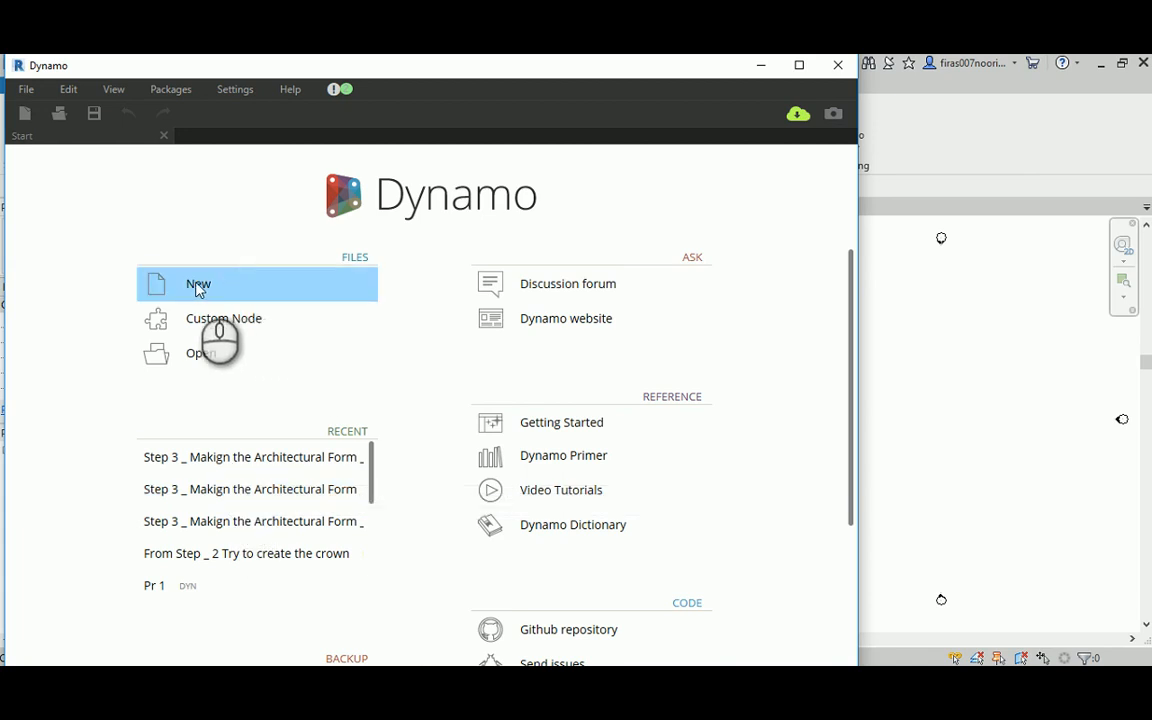
Step: Start a new graph and show the custom nodes in the Firas 3 library category
{"action": "left_click", "coordinate": [198, 286]}
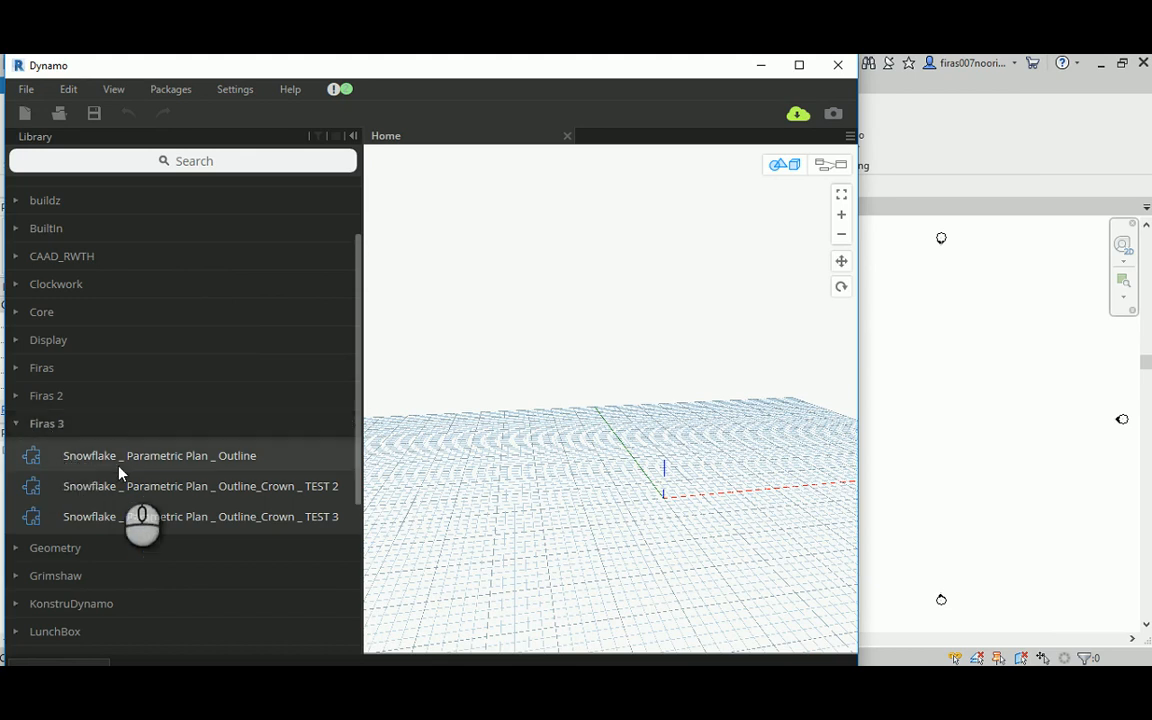
{"action": "mouse_move", "coordinate": [125, 465]}
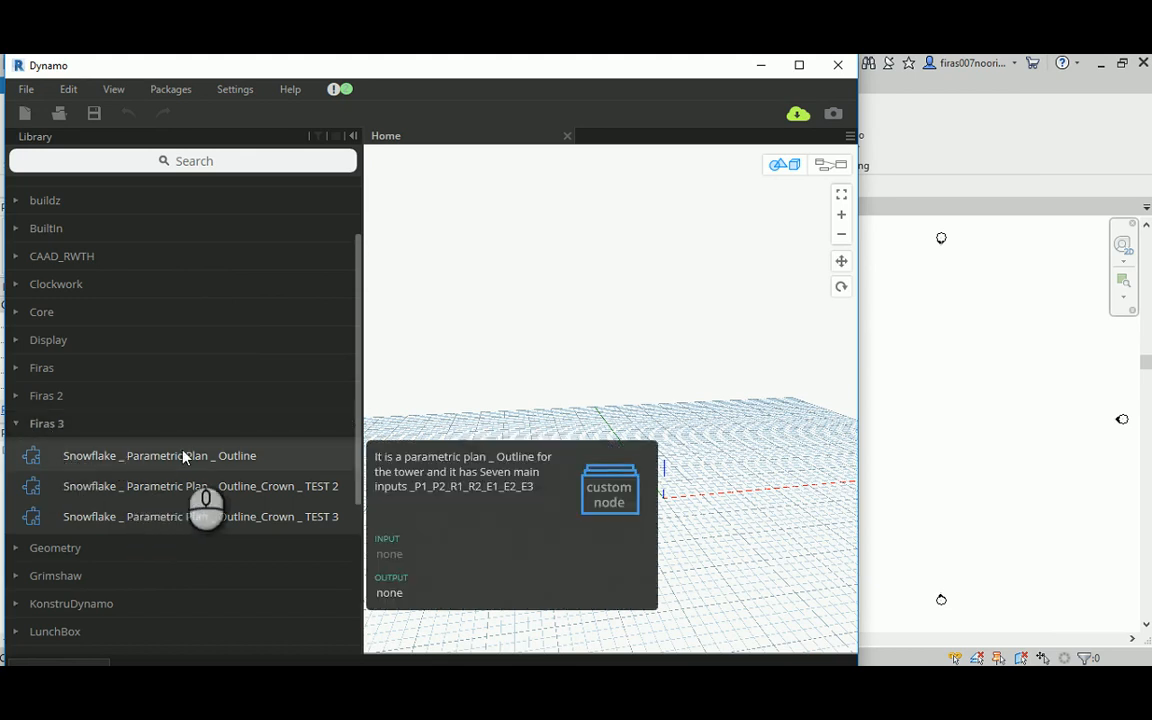
Step: Place the Snowflake _ Parametric Plan _ Outline_Crown _ TEST 3 node and inspect its curve in the 3D preview
{"action": "mouse_move", "coordinate": [302, 508]}
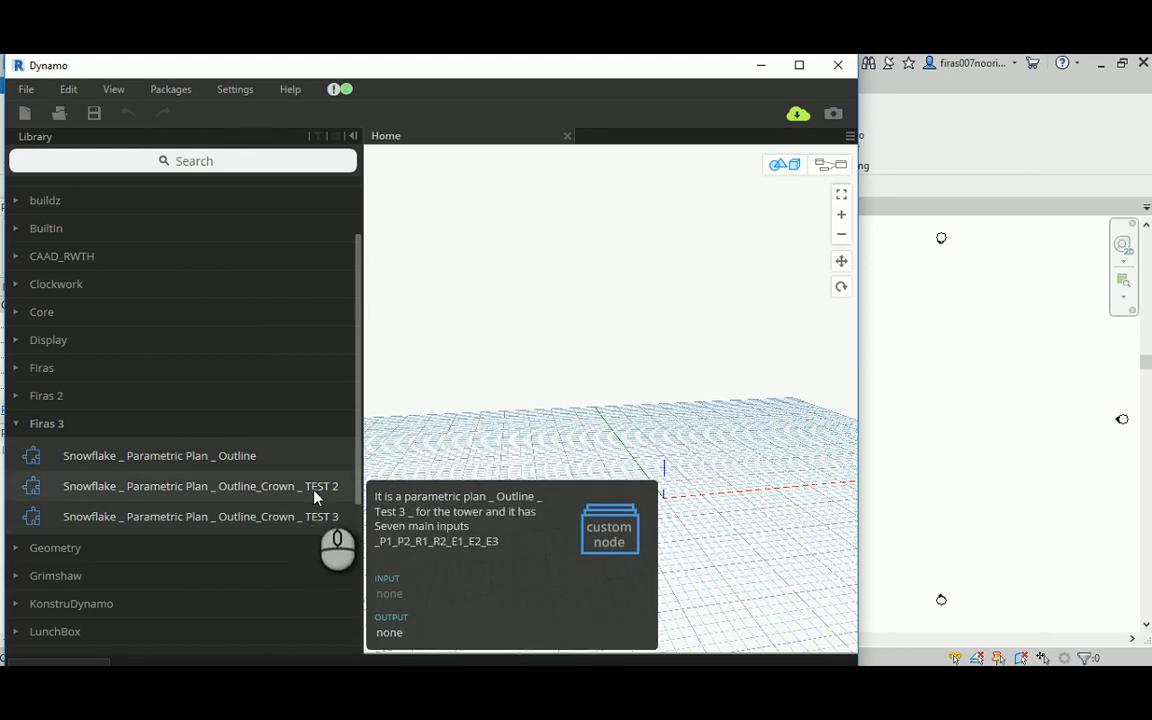
{"action": "left_click", "coordinate": [311, 518]}
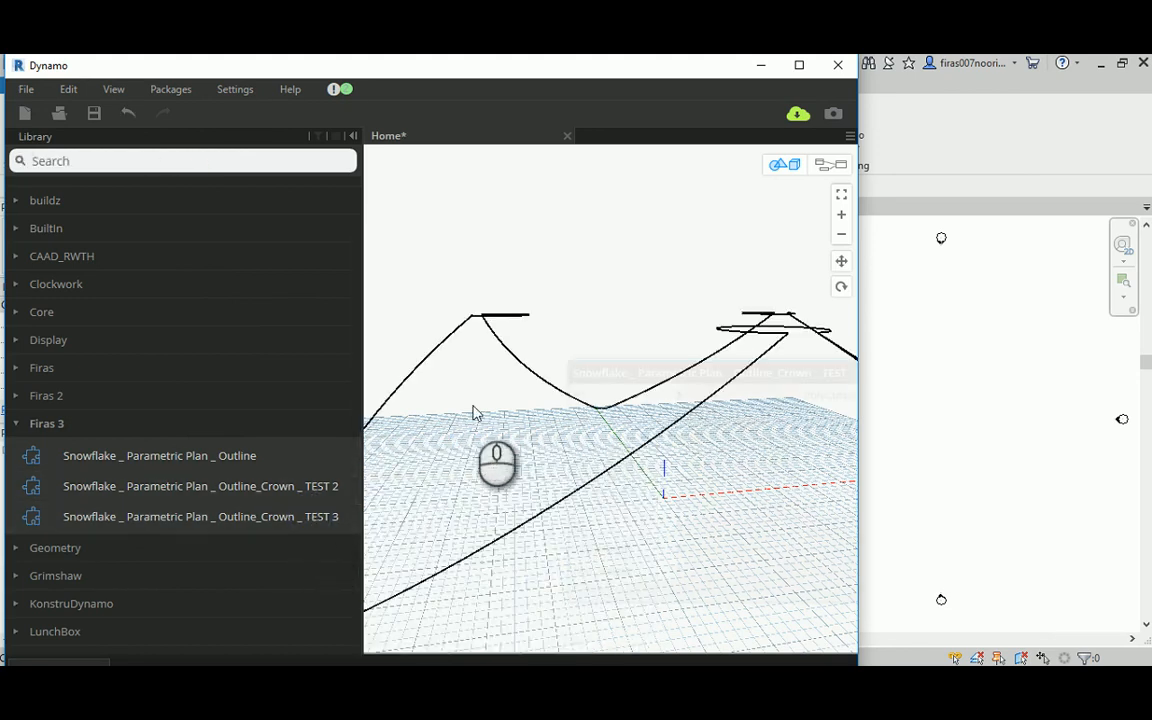
{"action": "right_click_drag", "start_coordinate": [470, 411], "coordinate": [597, 355]}
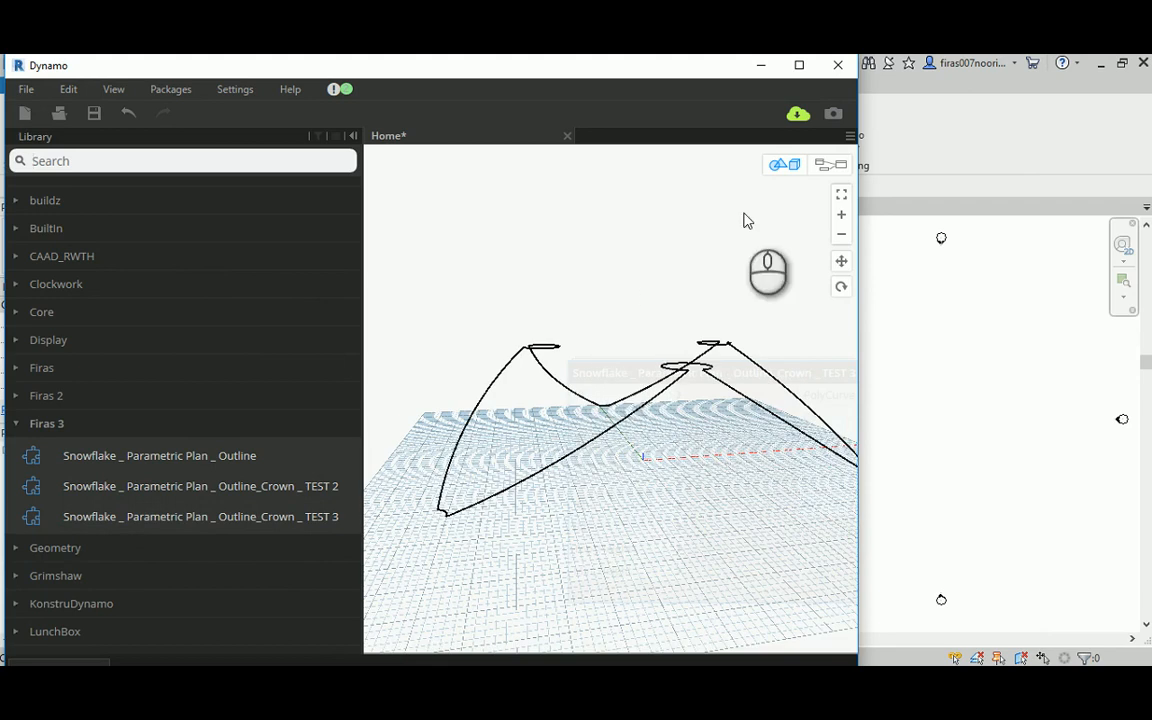
{"action": "left_click", "coordinate": [831, 164]}
{"action": "right_click", "coordinate": [636, 352]}
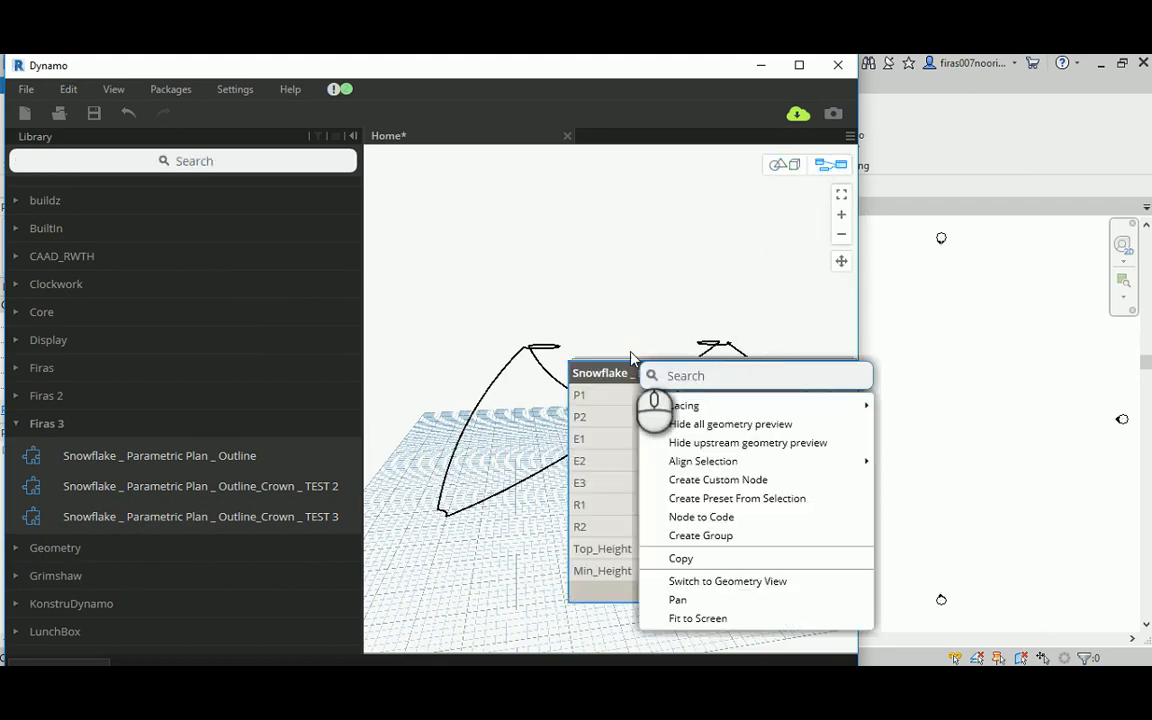
{"action": "left_click", "coordinate": [590, 335]}
{"action": "left_click", "coordinate": [782, 164]}
{"action": "right_click_drag", "start_coordinate": [650, 268], "coordinate": [395, 447]}
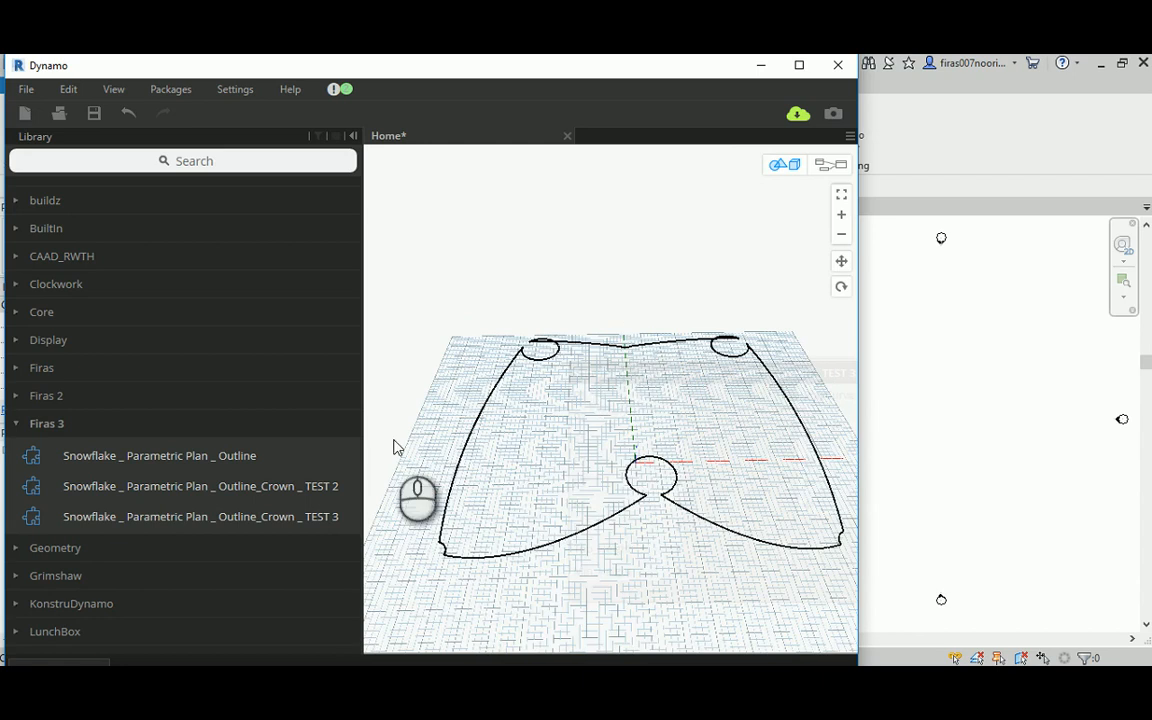
Step: Add the Outline_Crown _ TEST 2 node to compare its curve, and undo the placement of both test nodes
{"action": "left_click", "coordinate": [321, 486]}
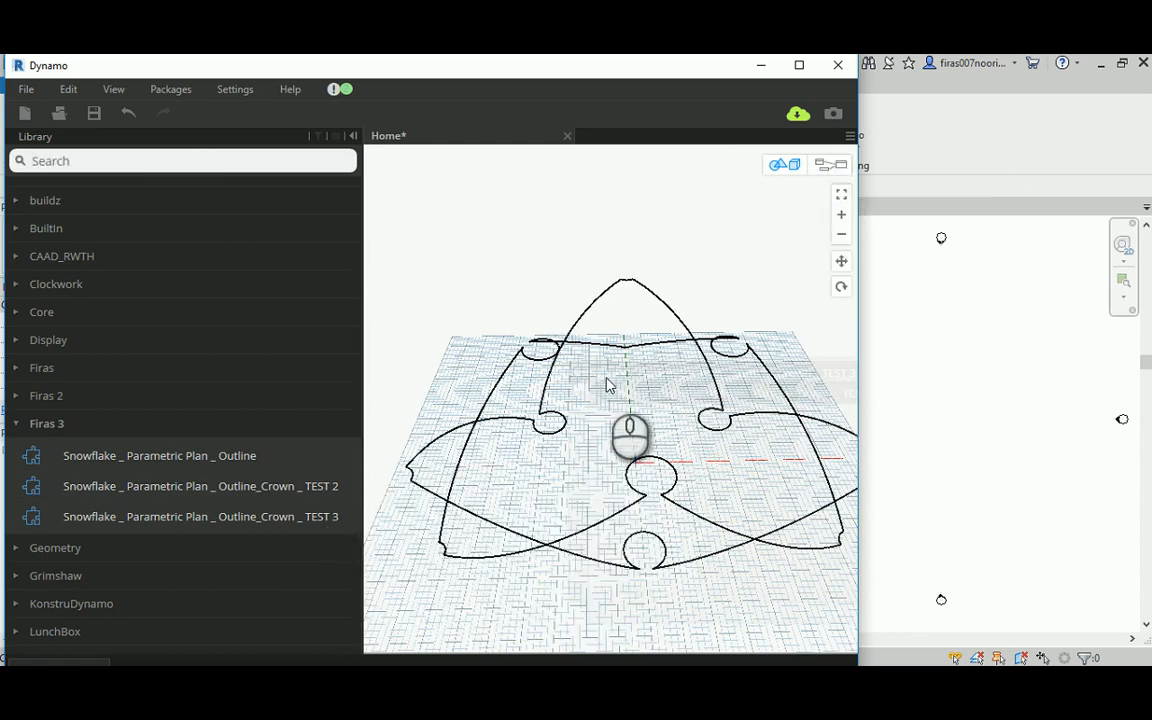
{"action": "right_click_drag", "start_coordinate": [607, 380], "coordinate": [634, 376]}
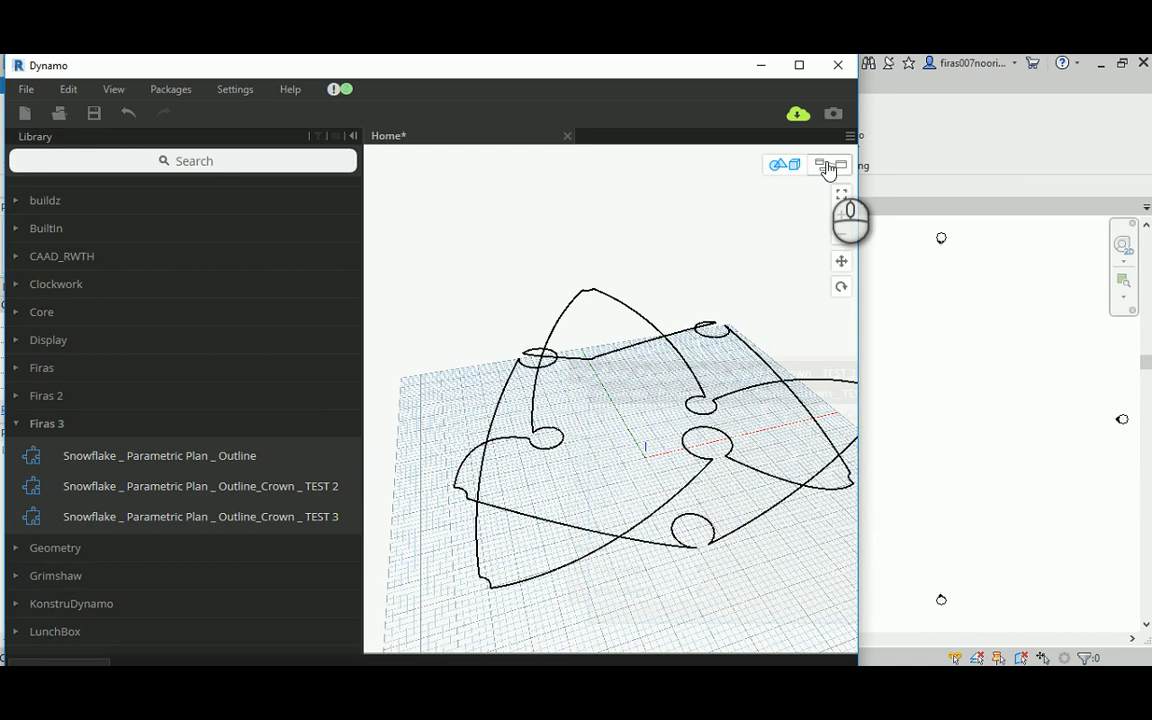
{"action": "left_click", "coordinate": [133, 114]}
{"action": "left_click", "coordinate": [130, 114]}
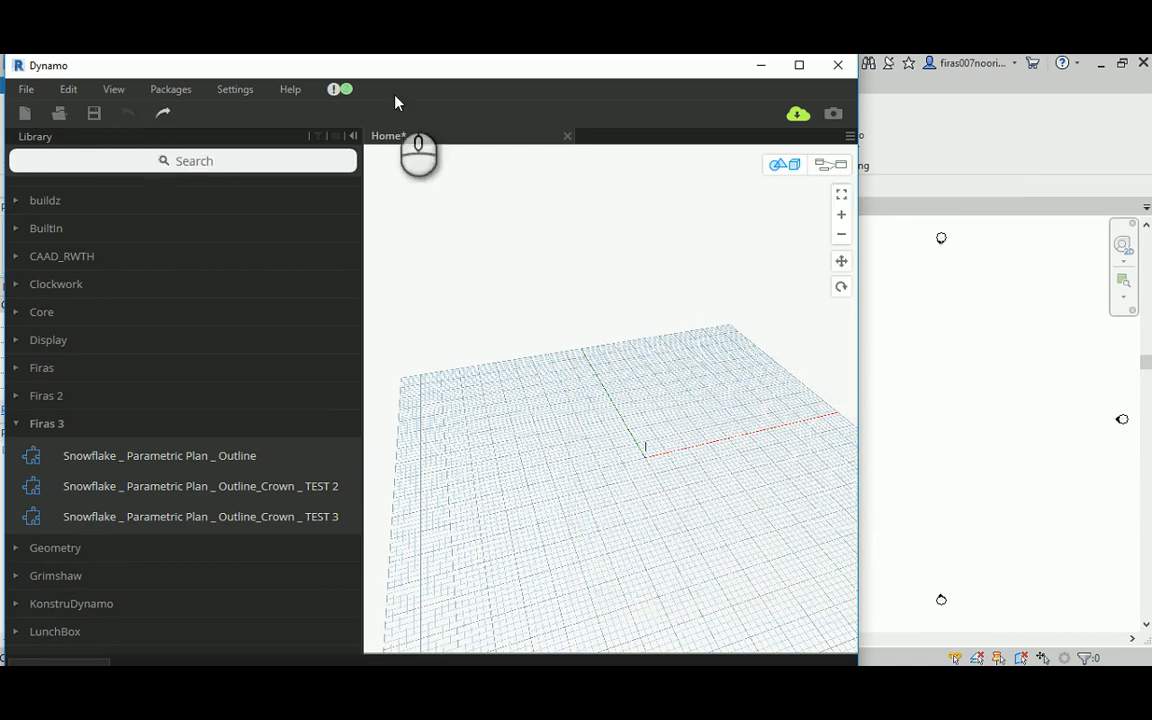
Step: Add the Snowflake _ Parametric Plan _ Outline custom node to the empty graph
{"action": "left_click", "coordinate": [831, 164]}
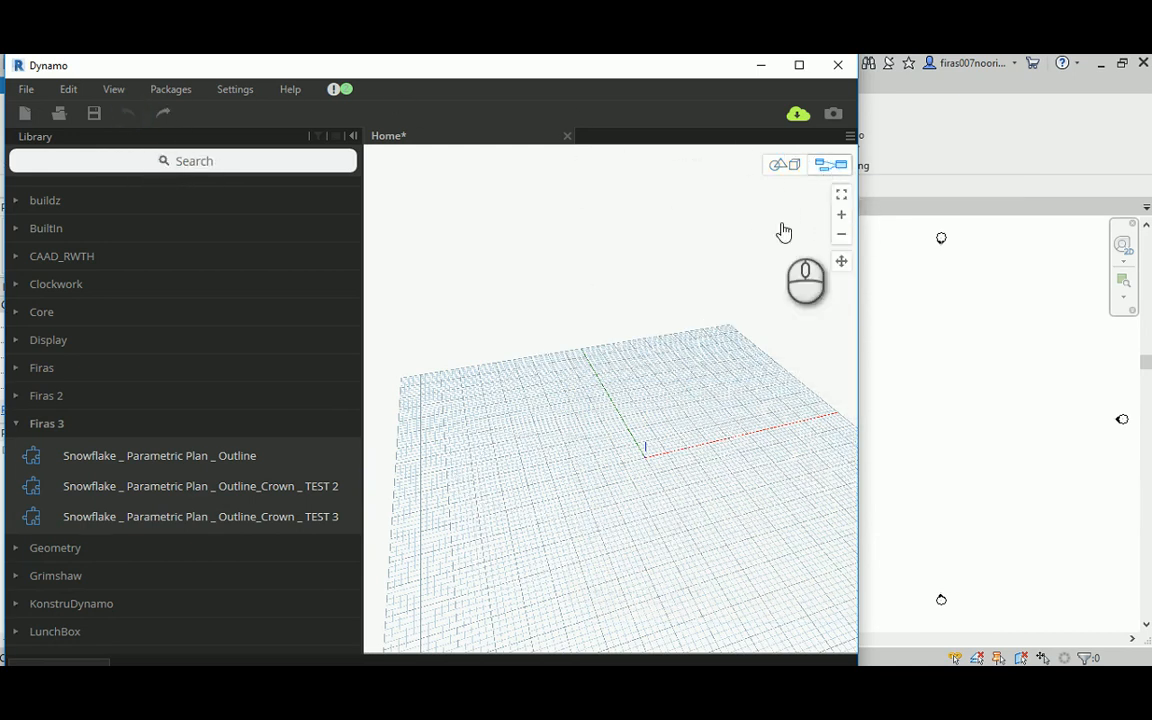
{"action": "left_click", "coordinate": [165, 462]}
{"action": "left_click_drag", "start_coordinate": [694, 368], "coordinate": [486, 159]}
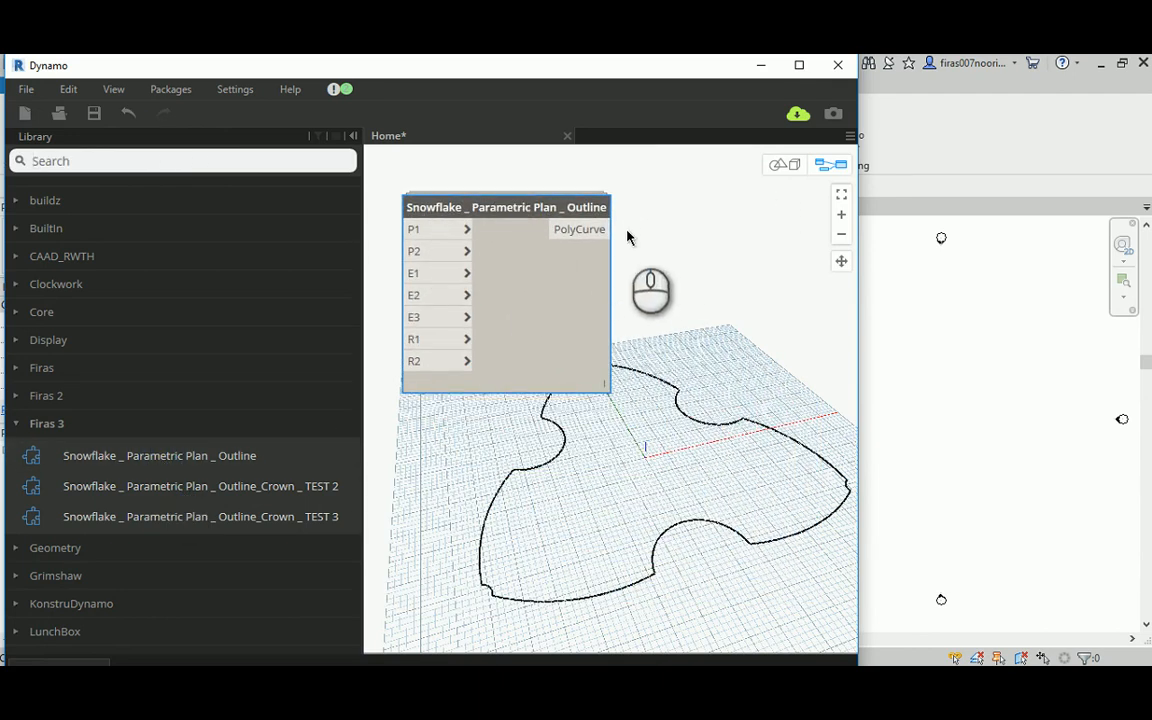
{"action": "middle_click_drag", "start_coordinate": [706, 295], "coordinate": [792, 355]}
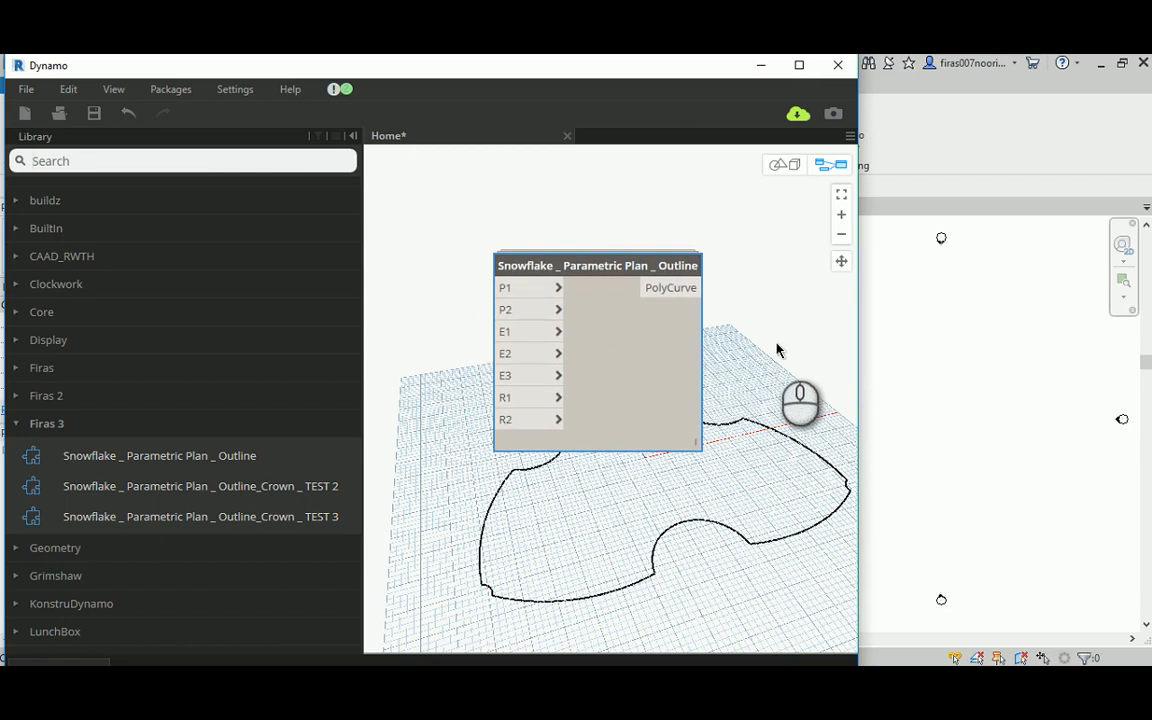
Step: Open the Snowflake _ Parametric Plan _ Outline custom node for editing and look over its whole internal graph
{"action": "left_click", "coordinate": [620, 340]}
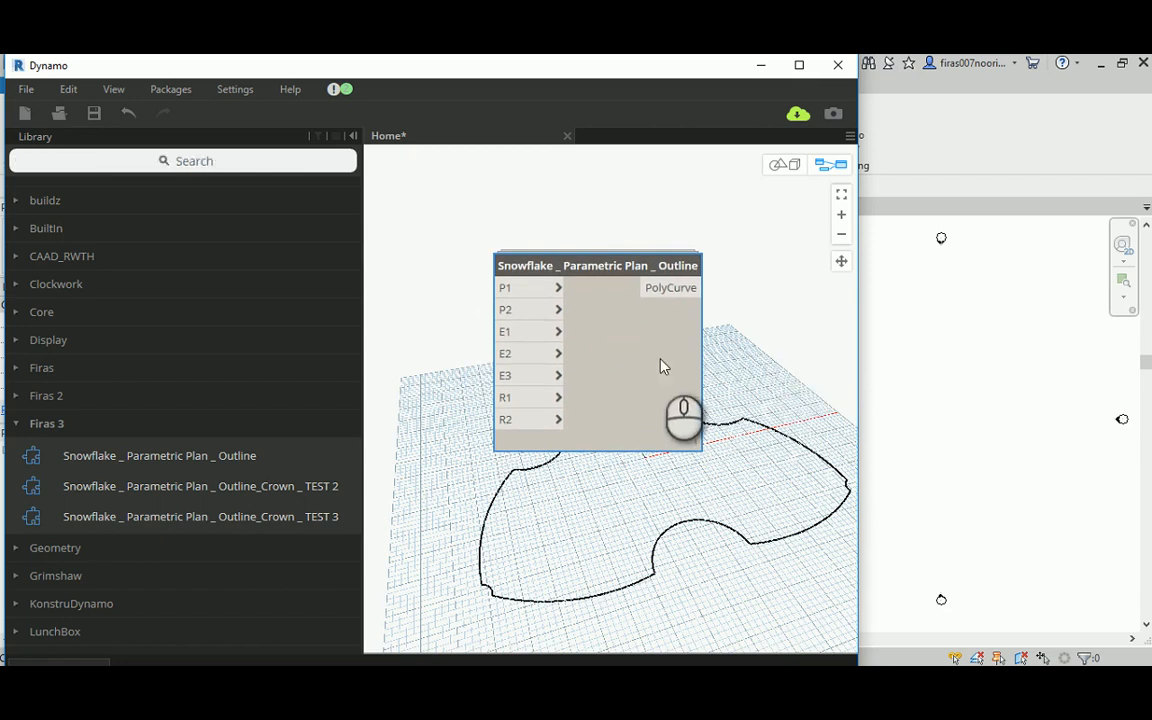
{"action": "left_click", "coordinate": [765, 524]}
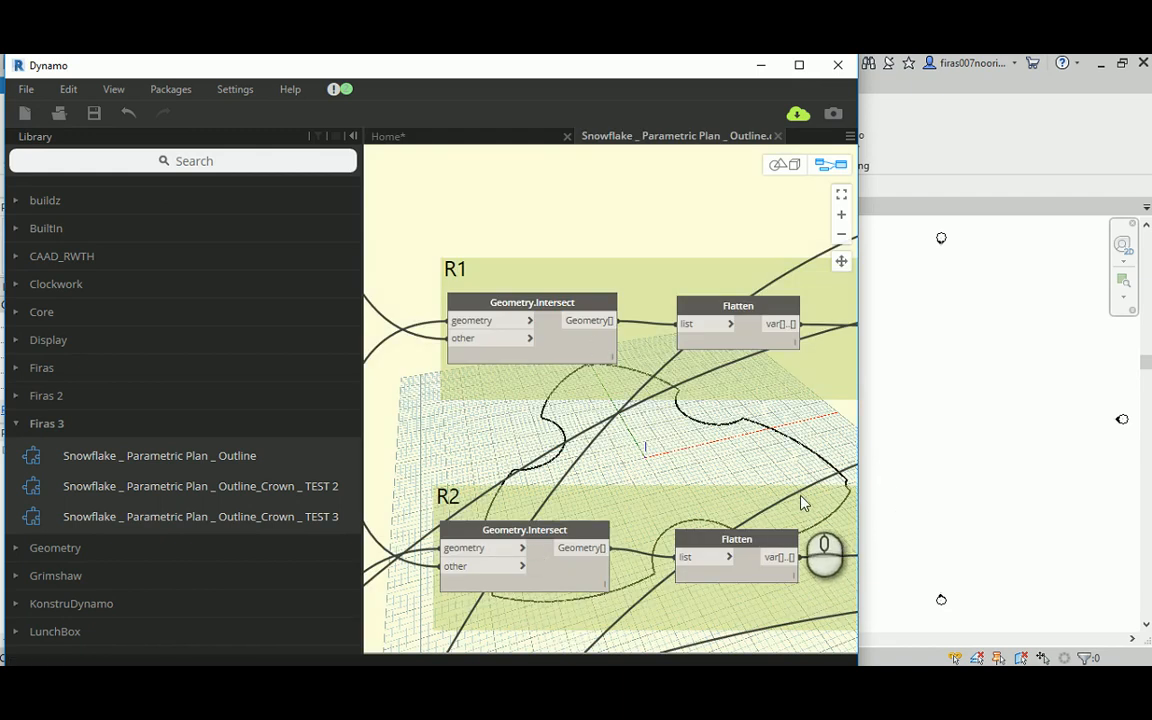
{"action": "scroll", "coordinate": [617, 226], "scroll_direction": "down", "scroll_amount": 5}
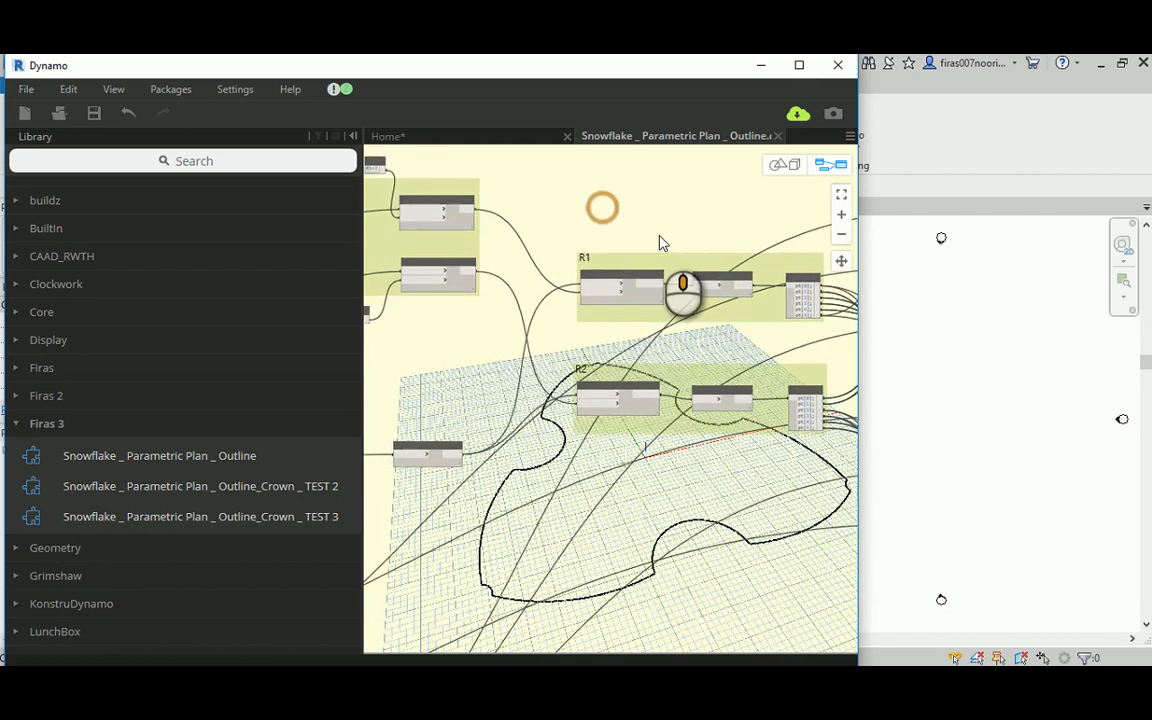
{"action": "scroll", "coordinate": [659, 242], "scroll_direction": "down", "scroll_amount": 5}
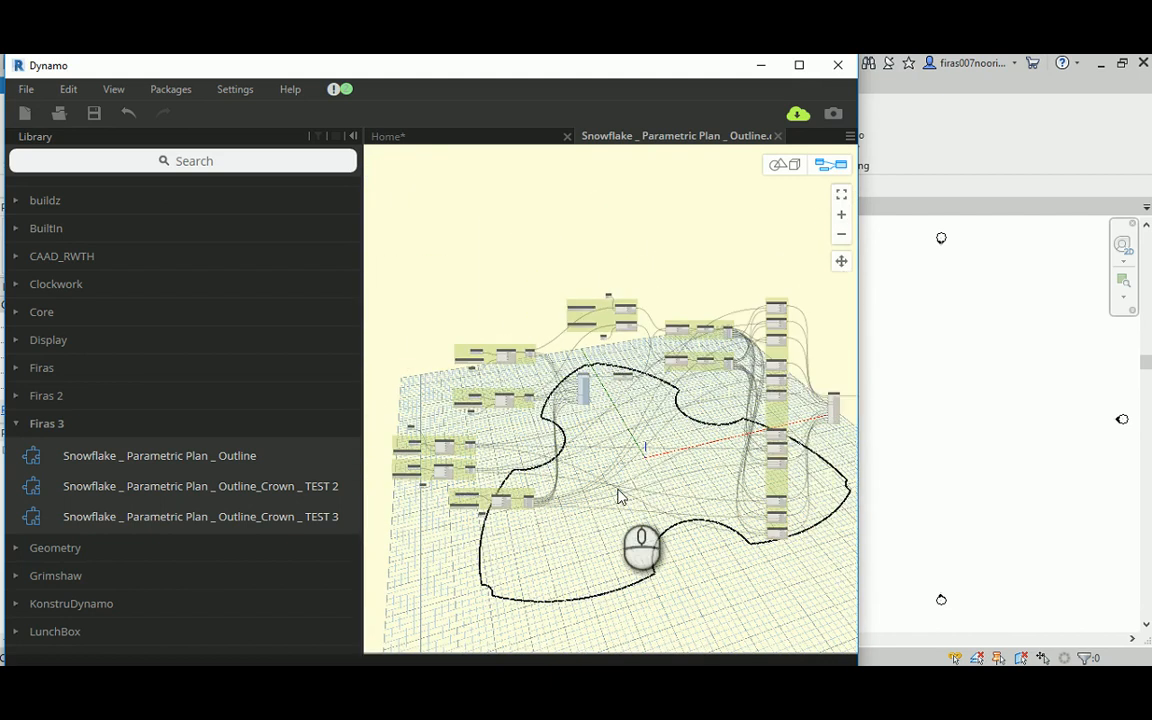
{"action": "middle_click_drag", "start_coordinate": [618, 495], "coordinate": [608, 465]}
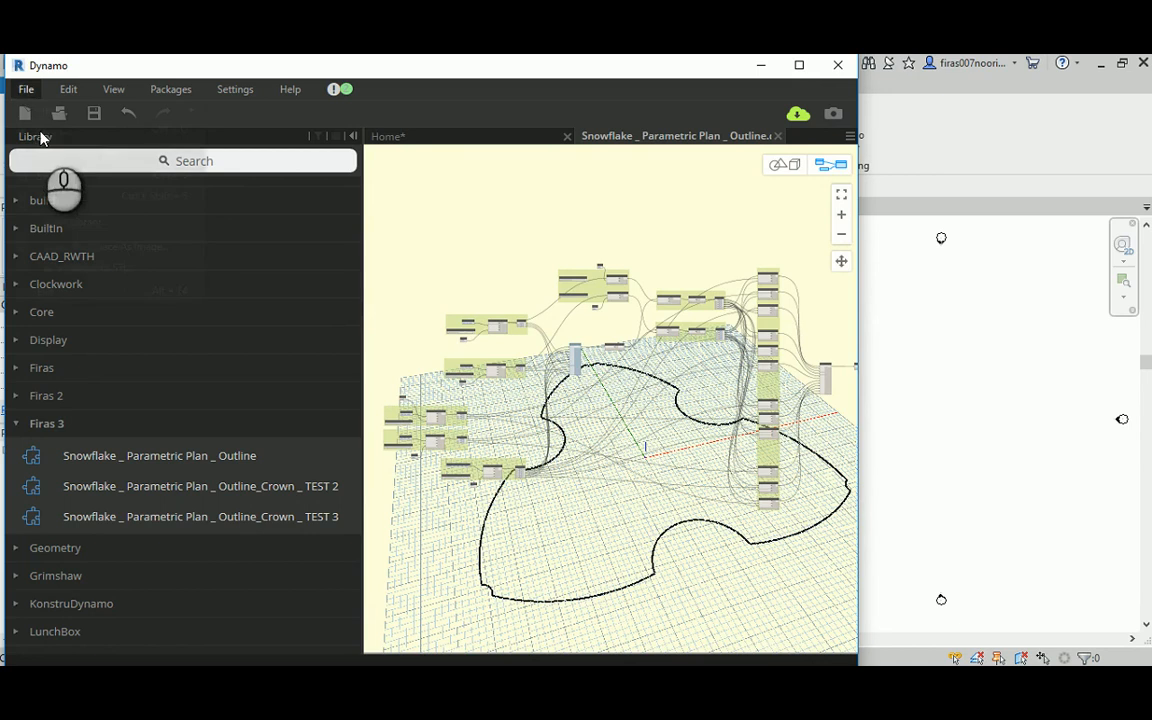
Step: Save the custom node as a new definition named Snowflake _ Parametric Plan _ Outline_Crown
{"action": "left_click", "coordinate": [26, 89]}
{"action": "left_click", "coordinate": [56, 197]}
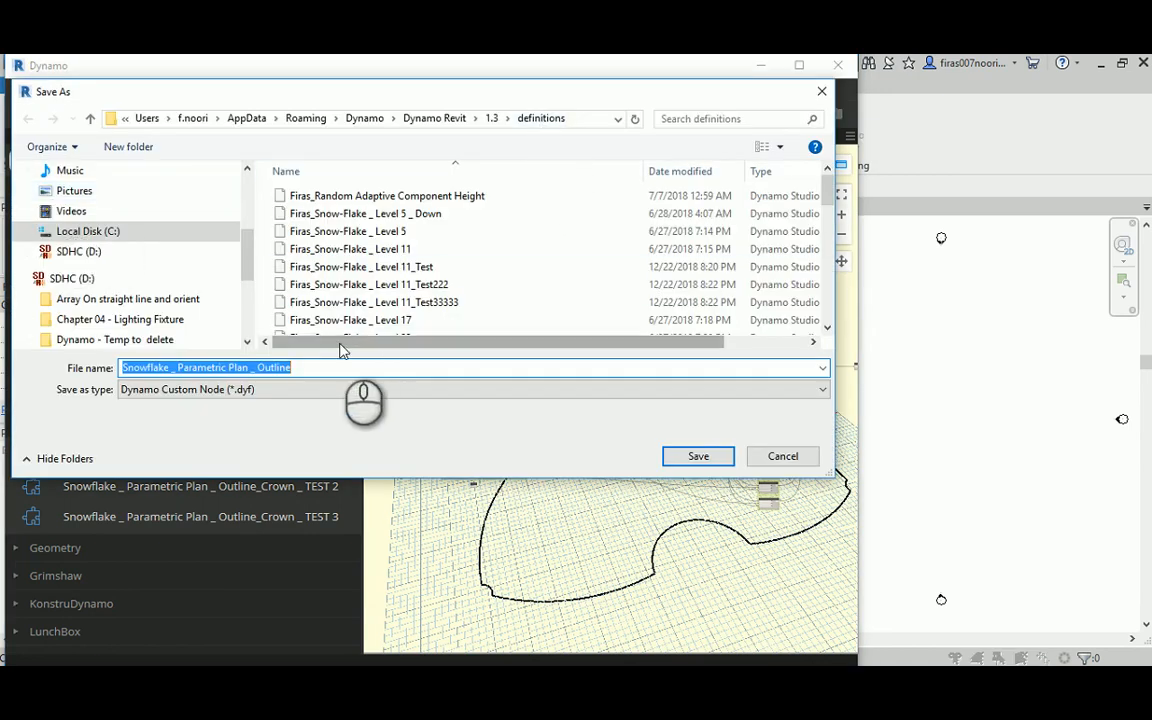
{"action": "left_click", "coordinate": [318, 369]}
{"action": "type", "text": "_Crown"}
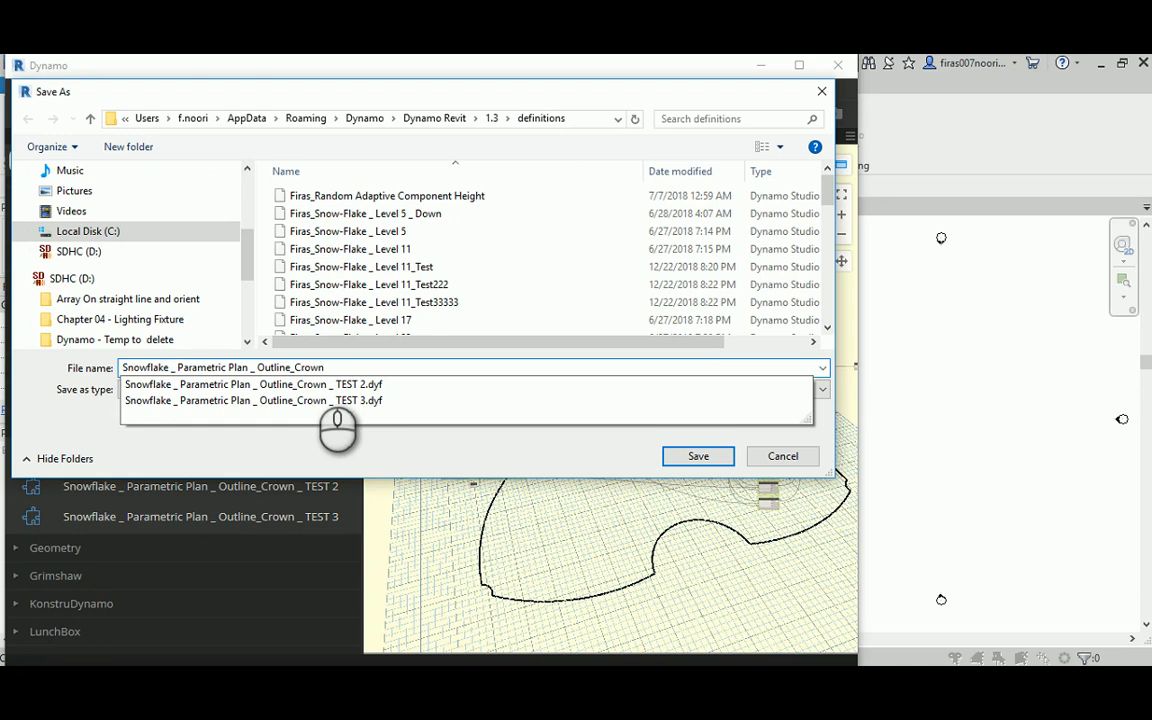
{"action": "left_click", "coordinate": [566, 459]}
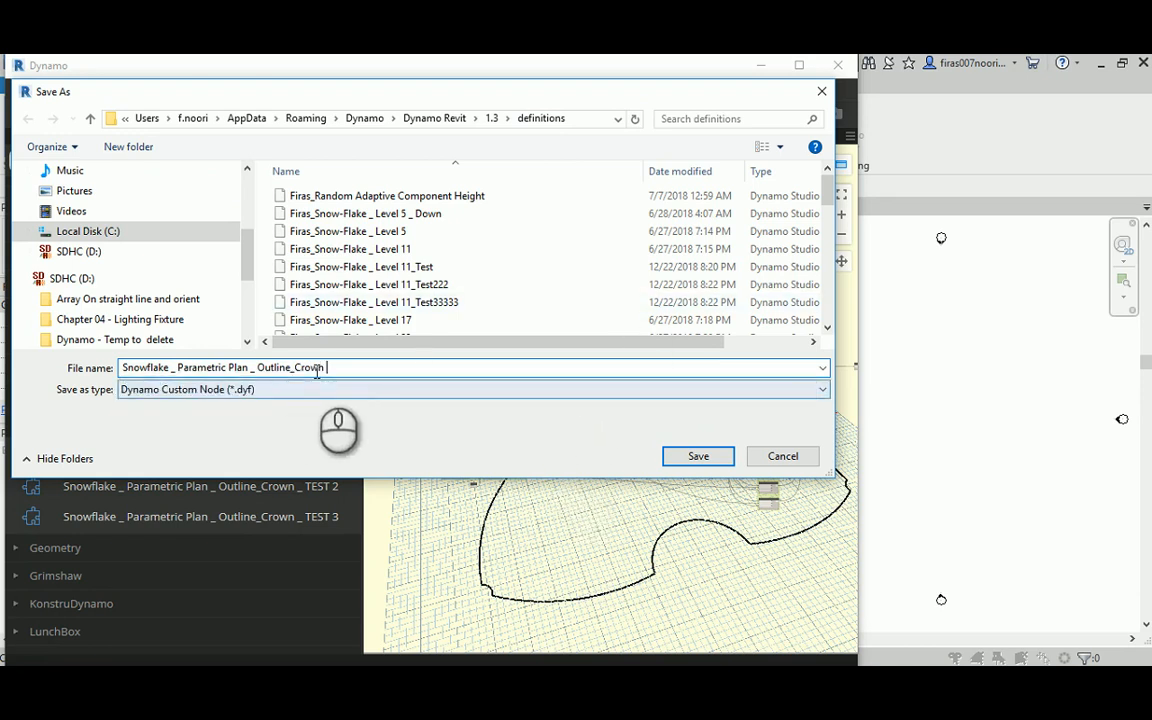
{"action": "left_click", "coordinate": [697, 457]}
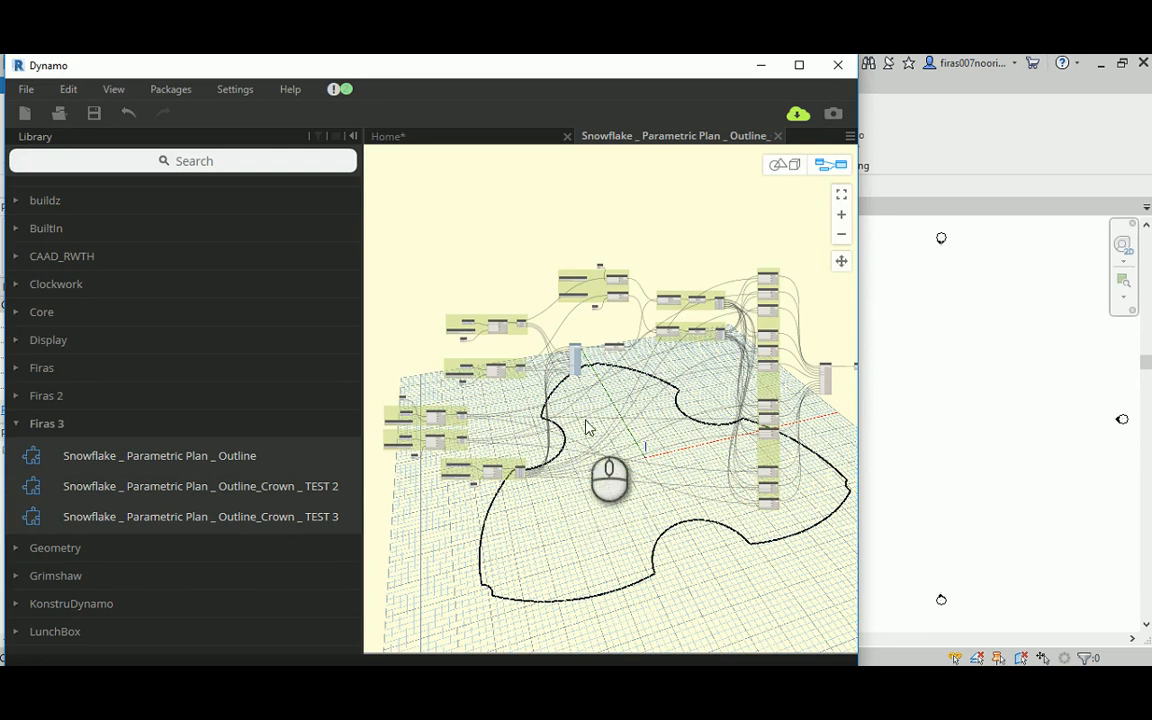
Step: Close the custom node workspace, the unsaved Home graph and the Dynamo window
{"action": "middle_click_drag", "start_coordinate": [671, 247], "coordinate": [633, 252]}
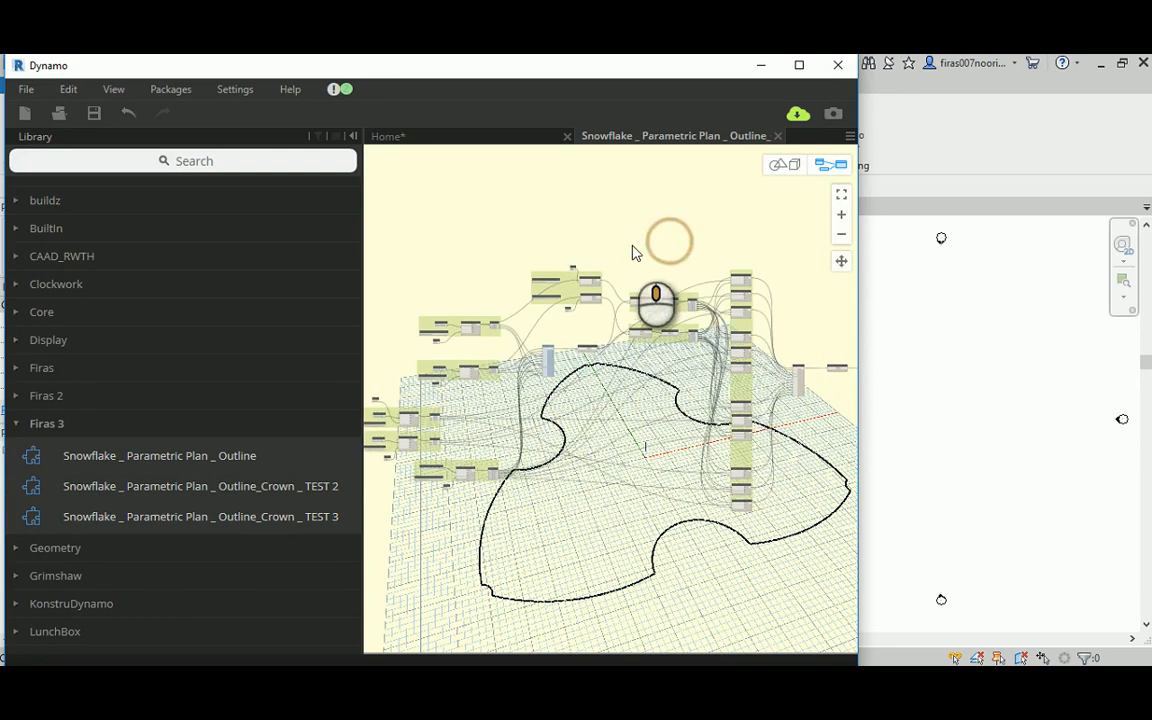
{"action": "left_click", "coordinate": [777, 136]}
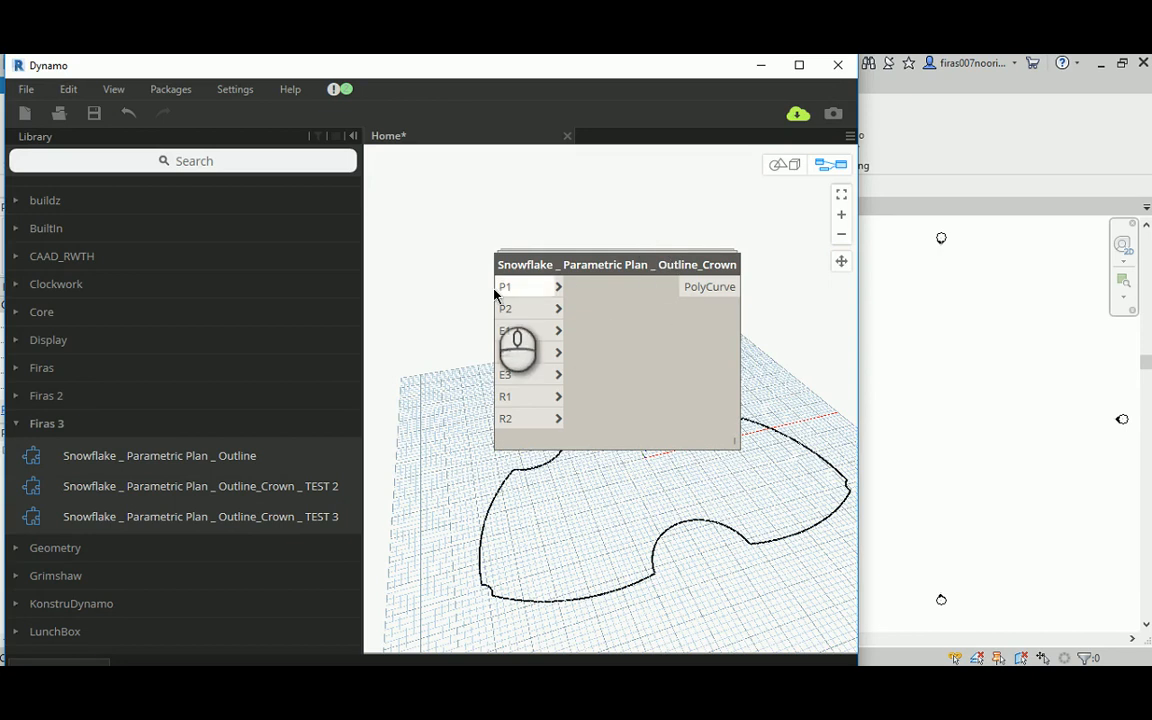
{"action": "mouse_move", "coordinate": [722, 272]}
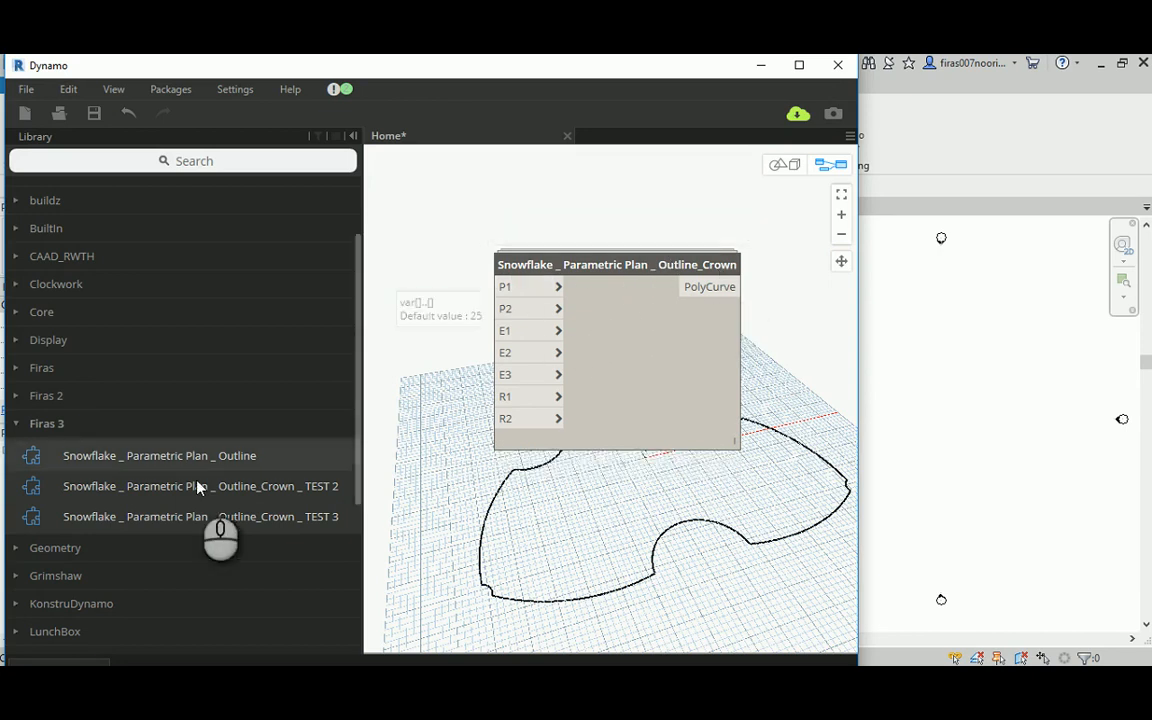
{"action": "left_click", "coordinate": [567, 136]}
{"action": "left_click", "coordinate": [467, 430]}
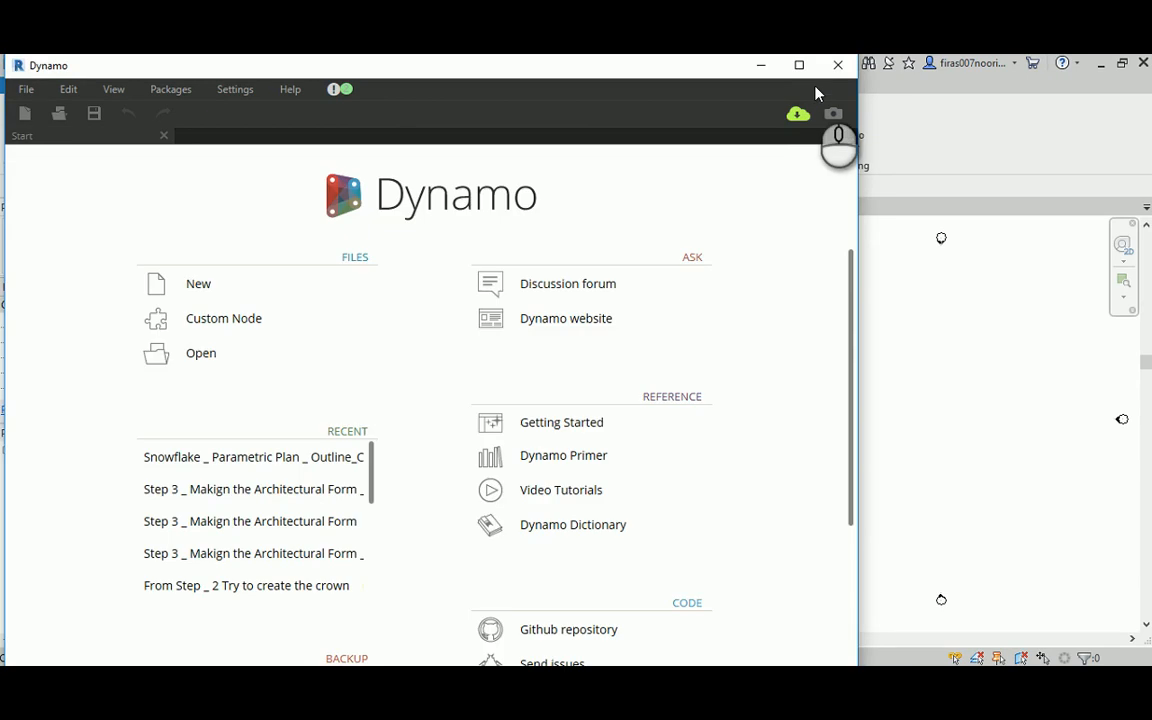
{"action": "left_click", "coordinate": [838, 65]}
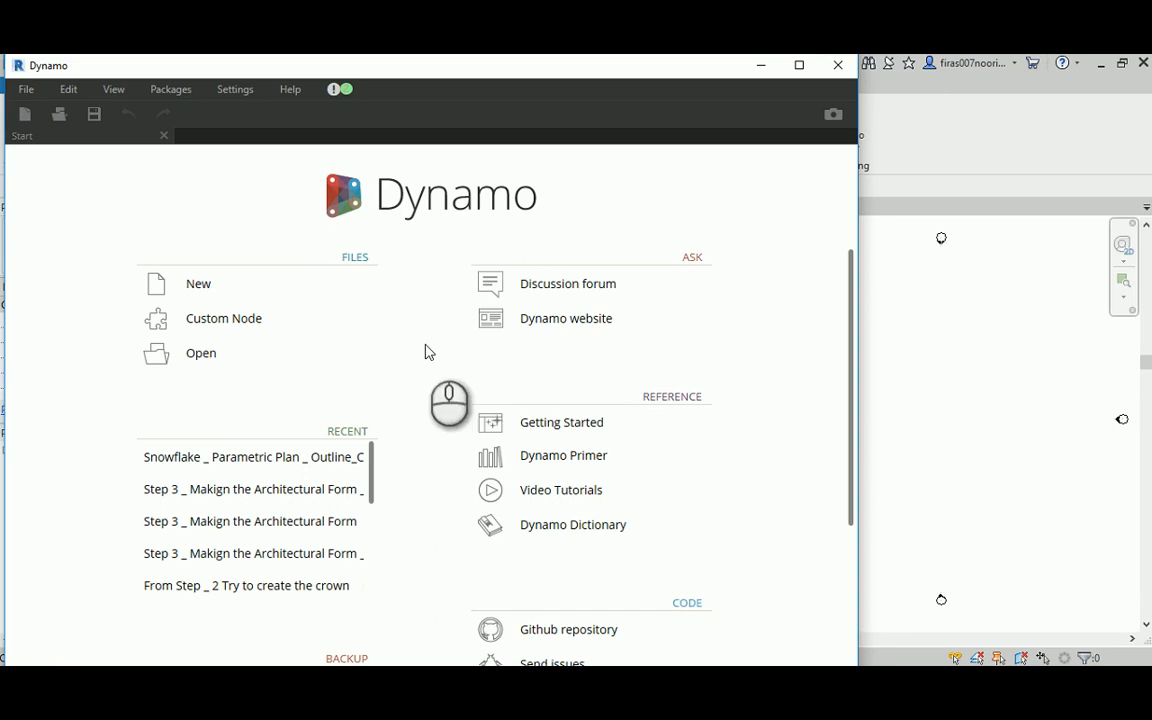
Step: Create a blank graph in the restarted Dynamo and expand the Firas 3 library category
{"action": "left_click", "coordinate": [205, 284]}
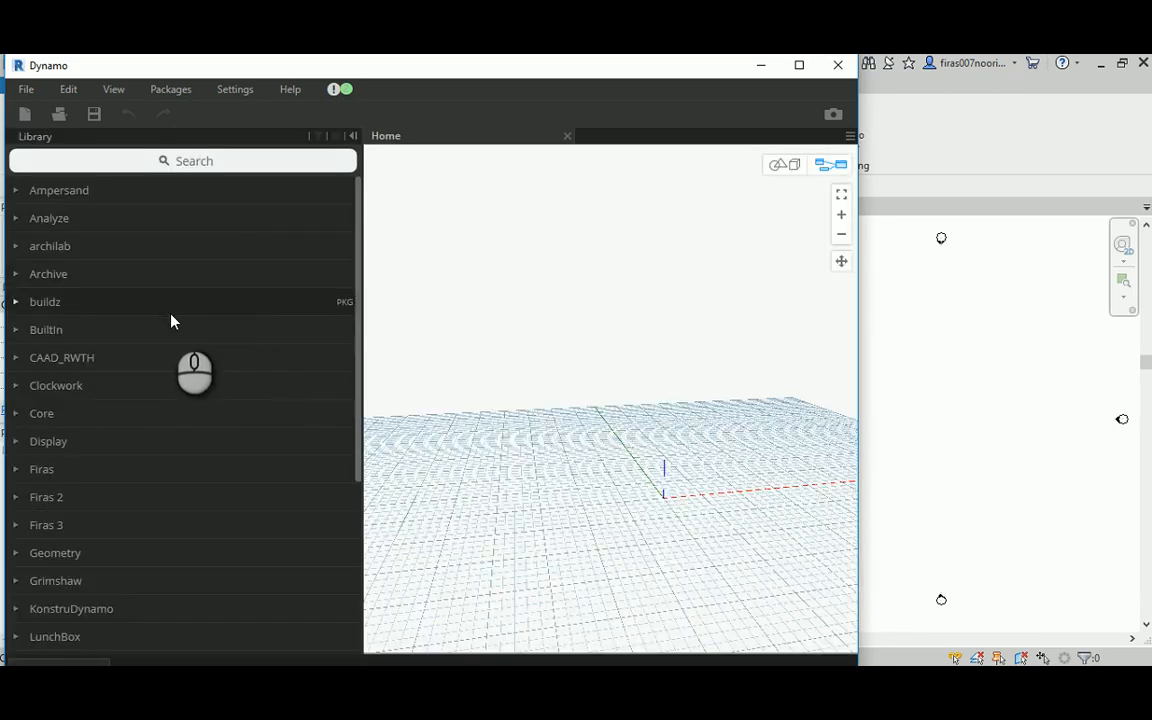
{"action": "scroll", "coordinate": [160, 350], "scroll_direction": "down", "scroll_amount": 3}
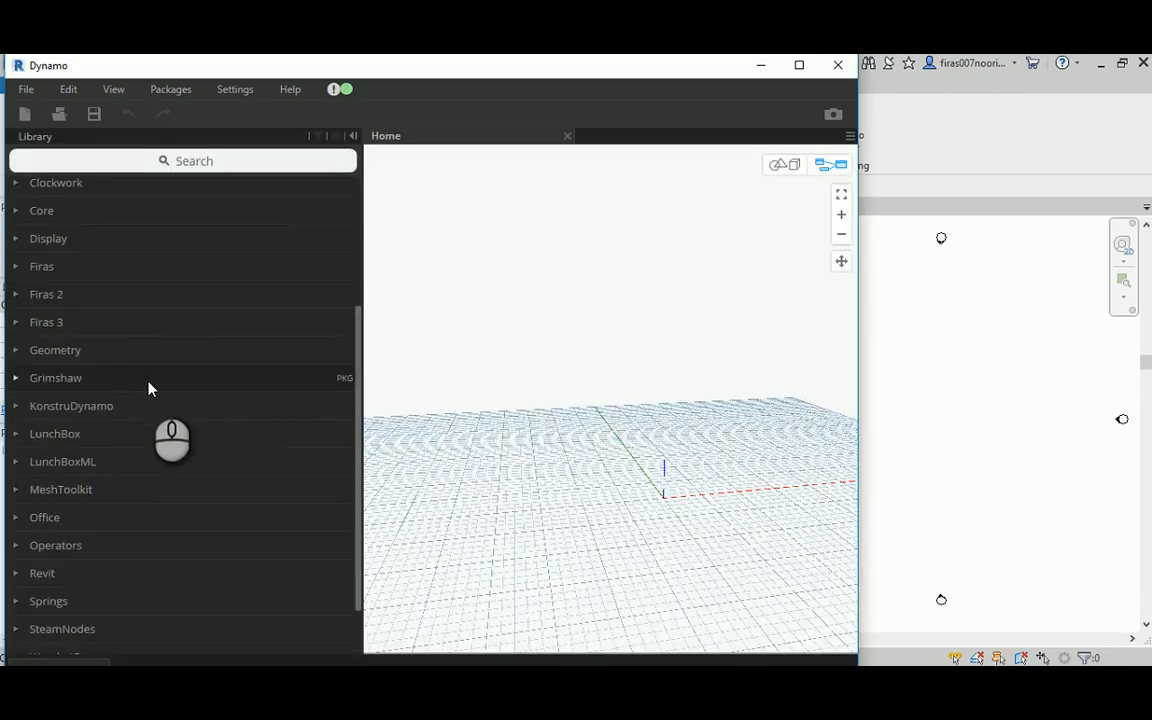
{"action": "left_click", "coordinate": [15, 326]}
Step: Add the new Snowflake _ Parametric Plan _ Outline_Crown custom node to the graph and maximize the Dynamo window
{"action": "mouse_move", "coordinate": [201, 386]}
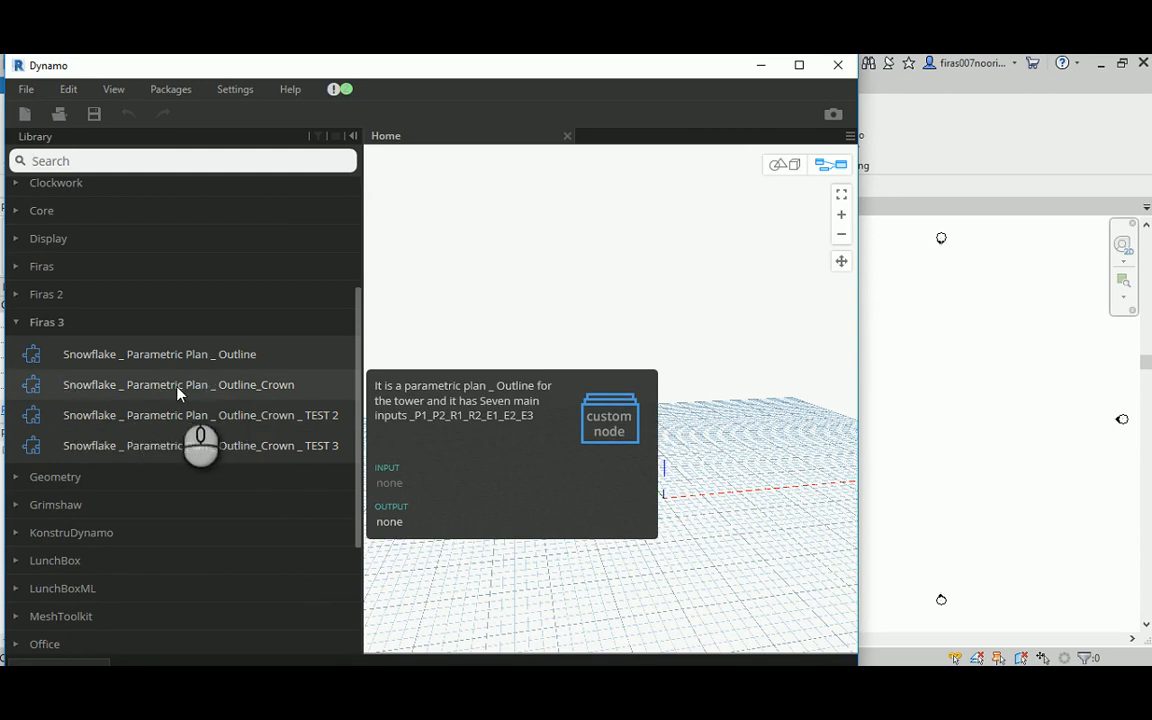
{"action": "left_click", "coordinate": [270, 384]}
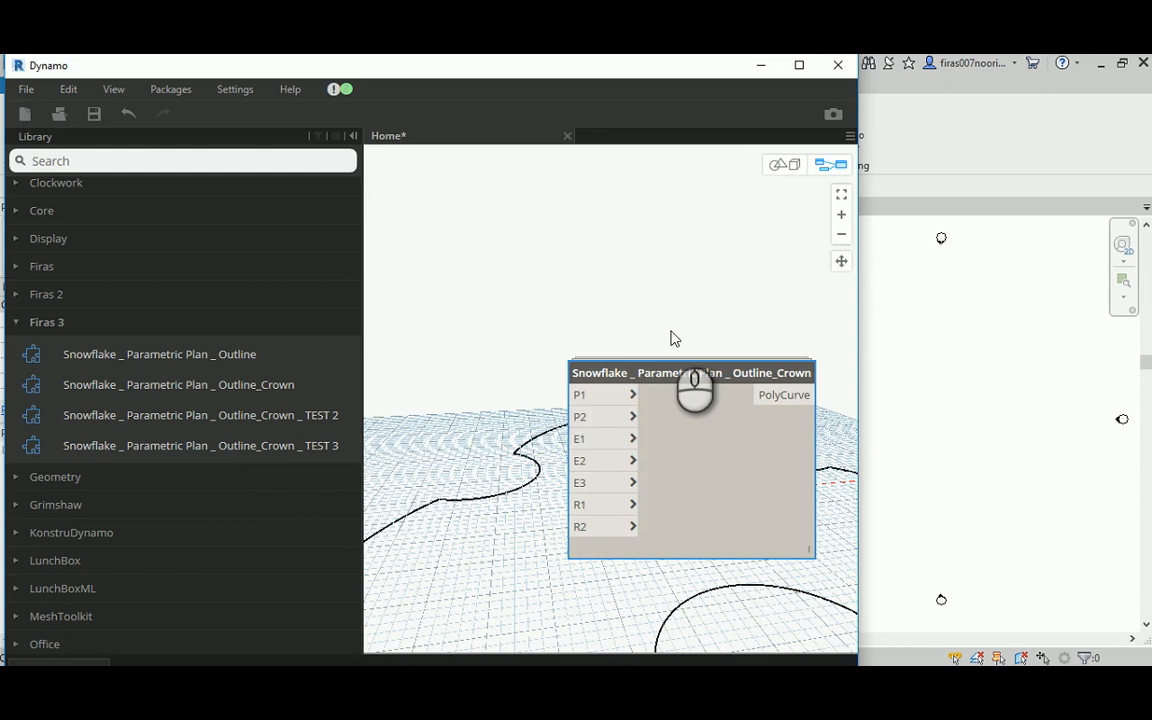
{"action": "middle_click_drag", "start_coordinate": [671, 334], "coordinate": [599, 254]}
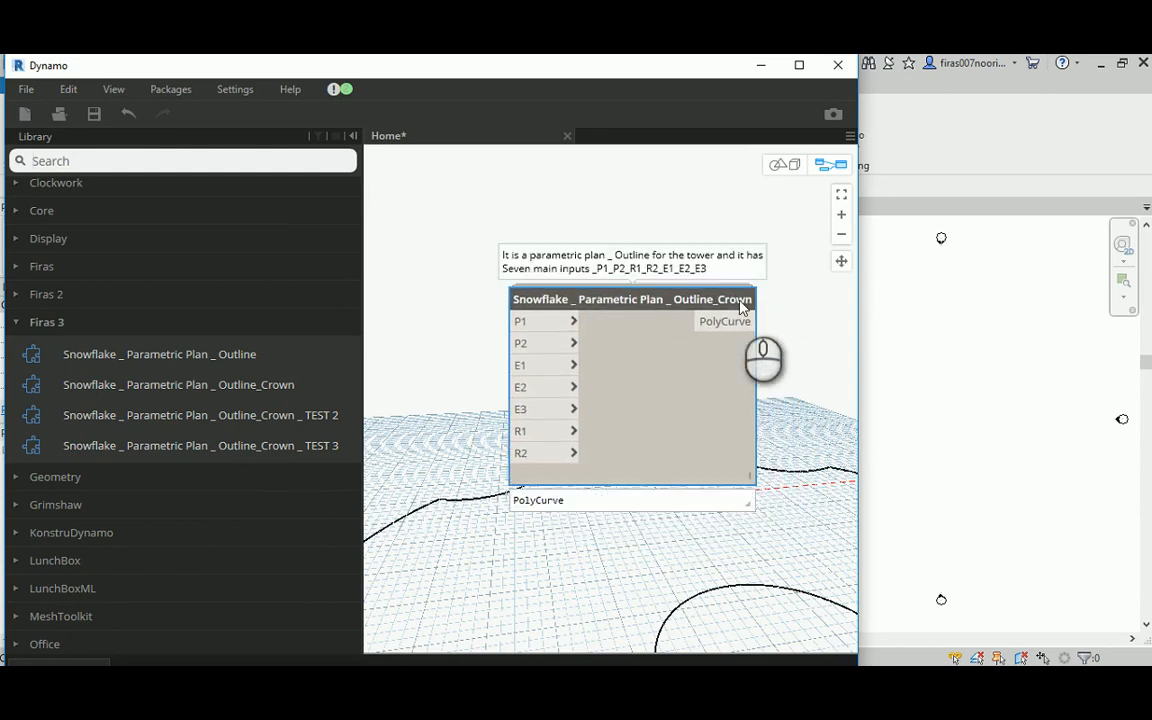
{"action": "scroll", "coordinate": [517, 262], "scroll_direction": "down", "scroll_amount": 4}
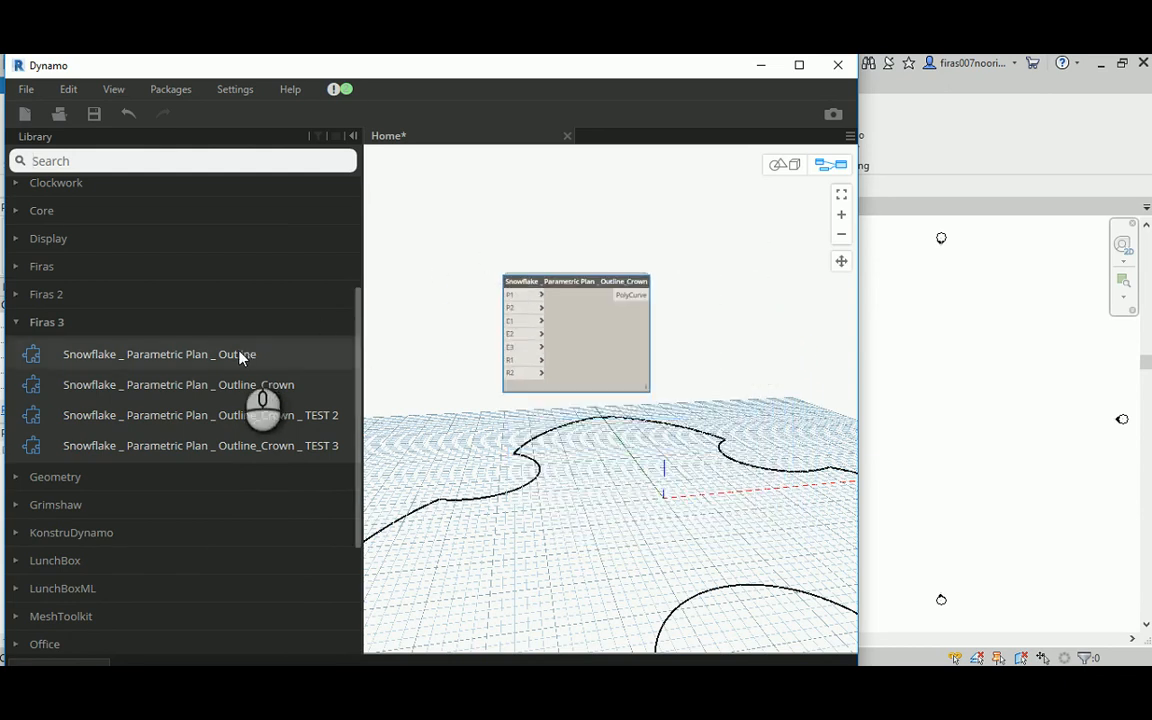
{"action": "mouse_move", "coordinate": [233, 372]}
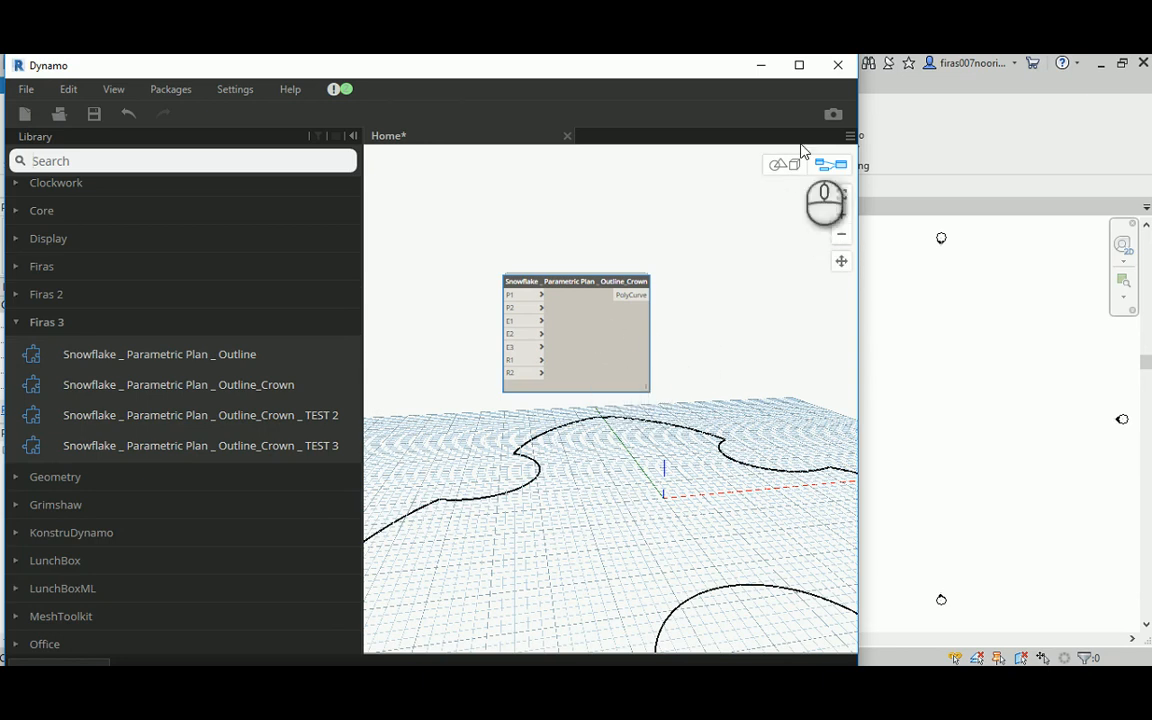
{"action": "left_click", "coordinate": [799, 64]}
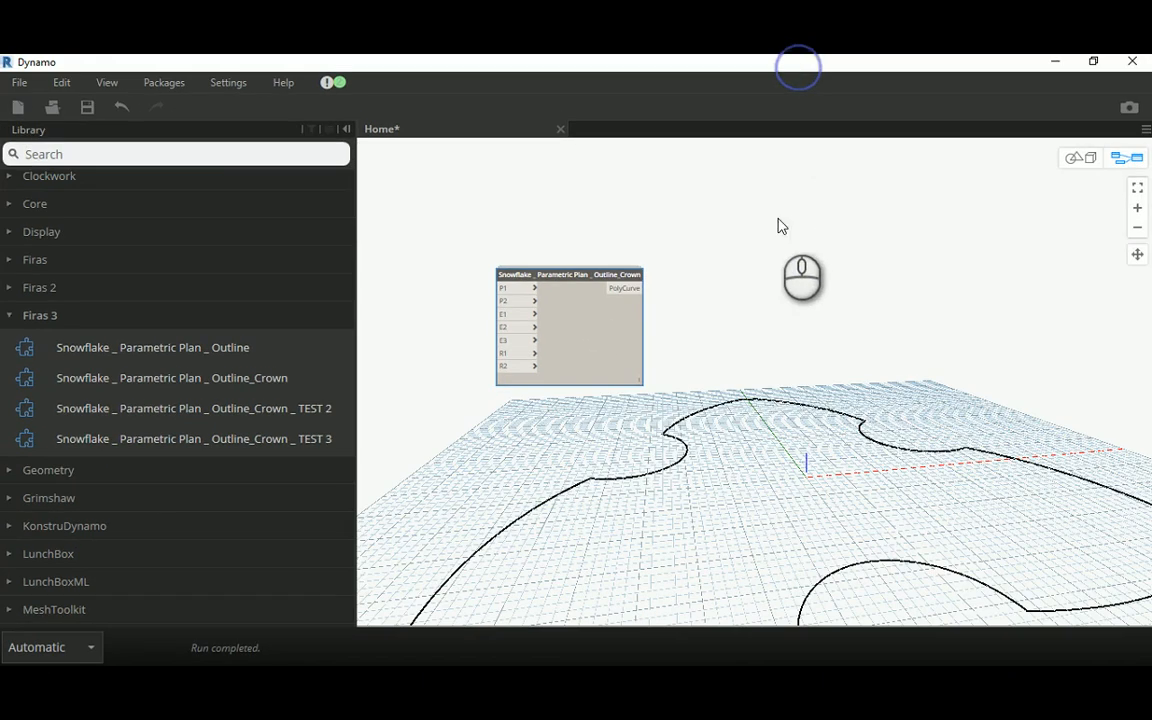
Step: Open the Snowflake _ Parametric Plan _ Outline_Crown custom node for editing and frame its whole outline in the background preview
{"action": "double_click", "coordinate": [575, 333]}
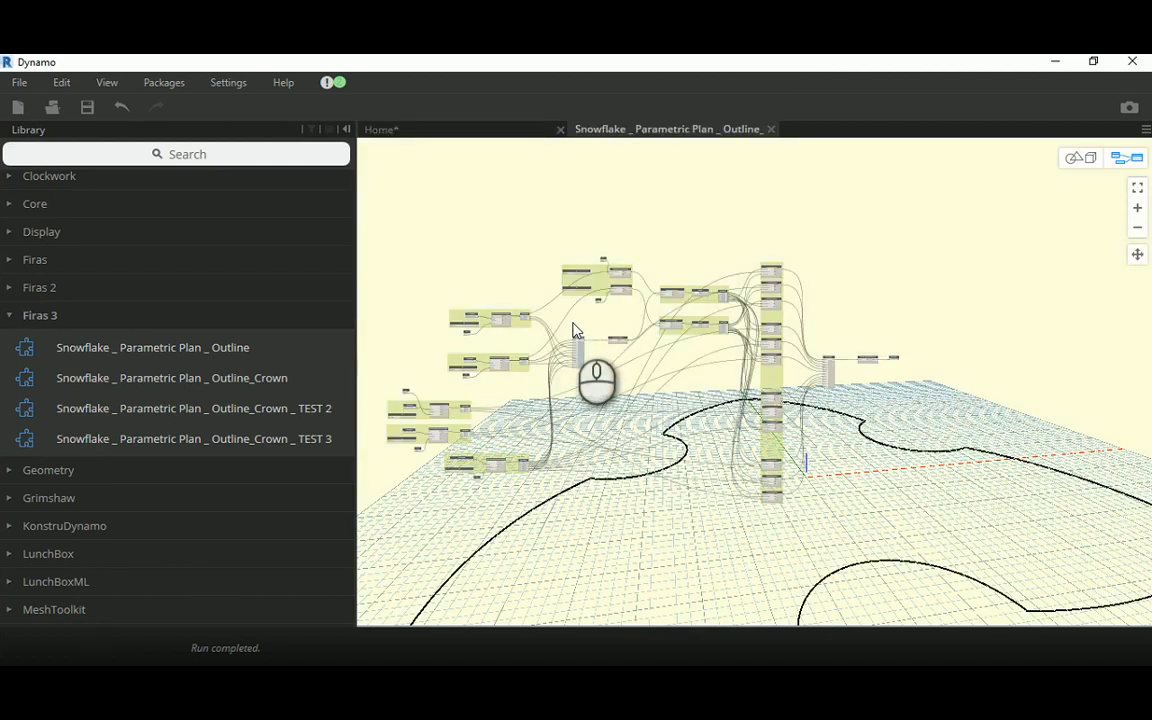
{"action": "middle_click_drag", "start_coordinate": [660, 425], "coordinate": [686, 370]}
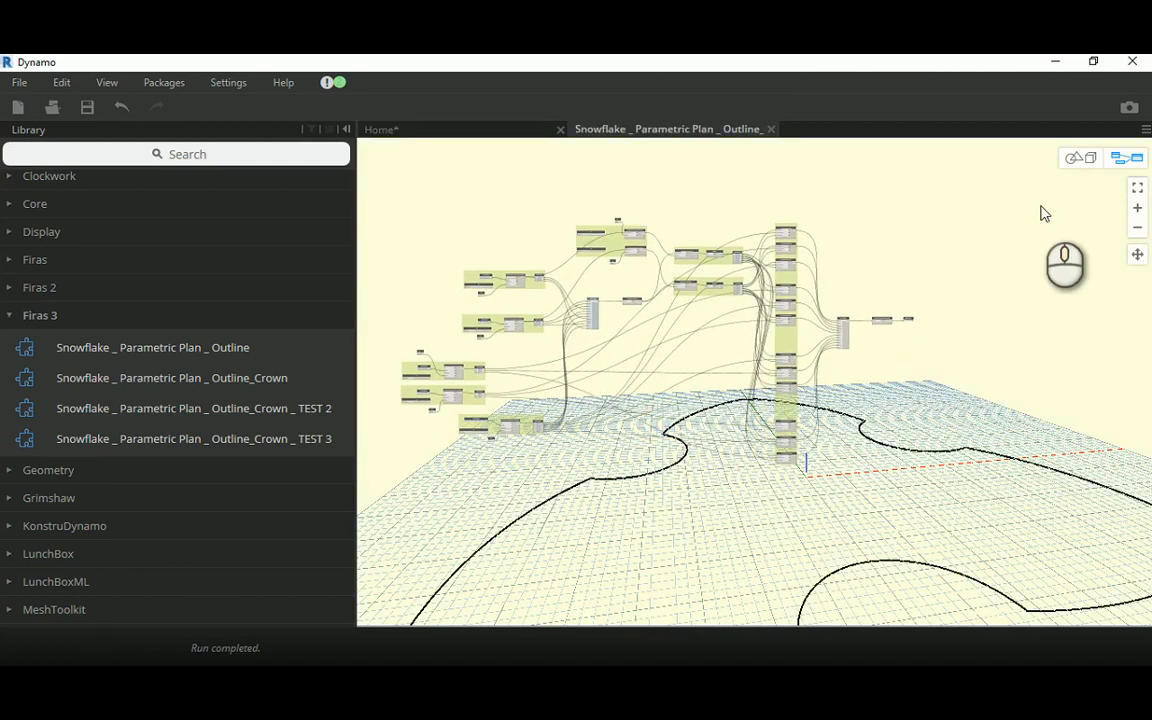
{"action": "left_click", "coordinate": [1074, 158]}
{"action": "right_click_drag", "start_coordinate": [856, 290], "coordinate": [941, 391]}
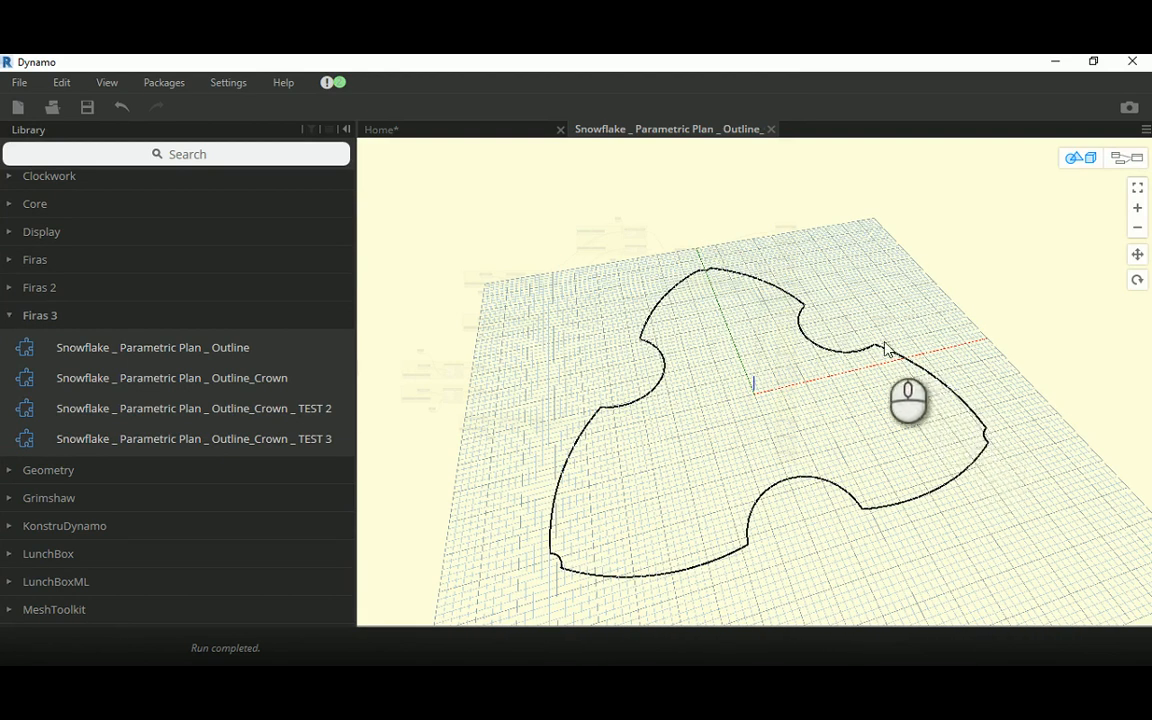
{"action": "left_click", "coordinate": [1118, 156]}
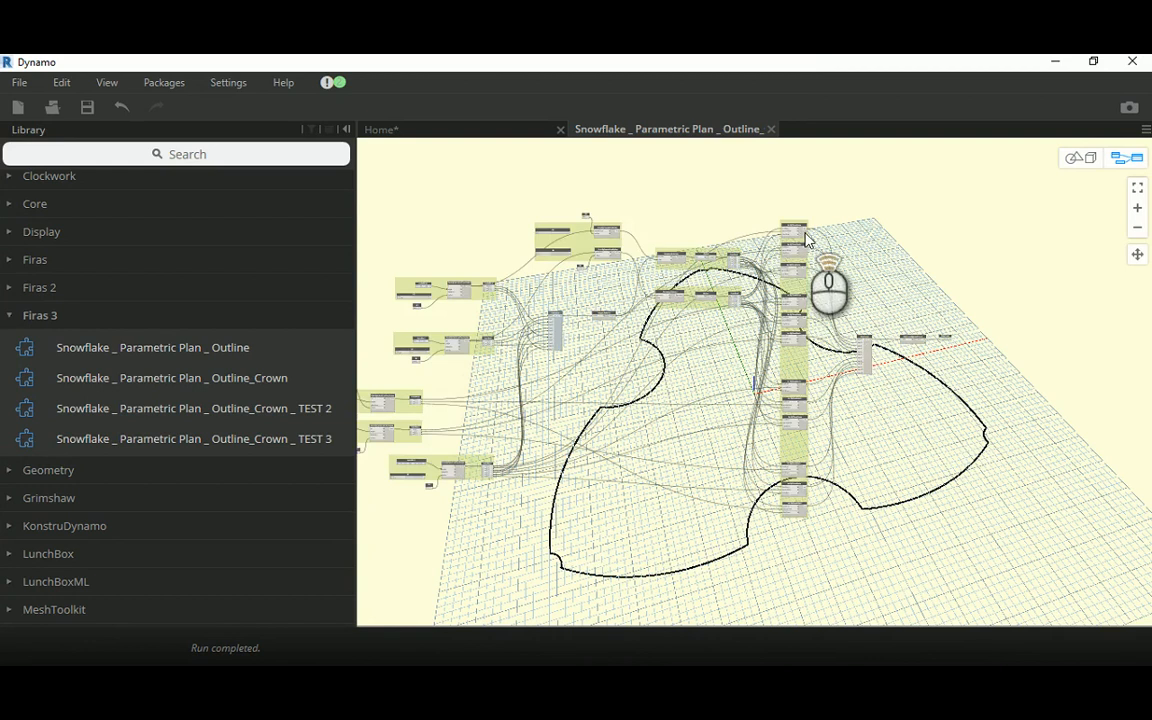
Step: Examine the ARCs and Circle Maker groups and how their nodes are wired in the custom node graph
{"action": "scroll", "coordinate": [856, 228], "scroll_direction": "up", "scroll_amount": 5}
{"action": "middle_click_drag", "start_coordinate": [864, 227], "coordinate": [826, 317]}
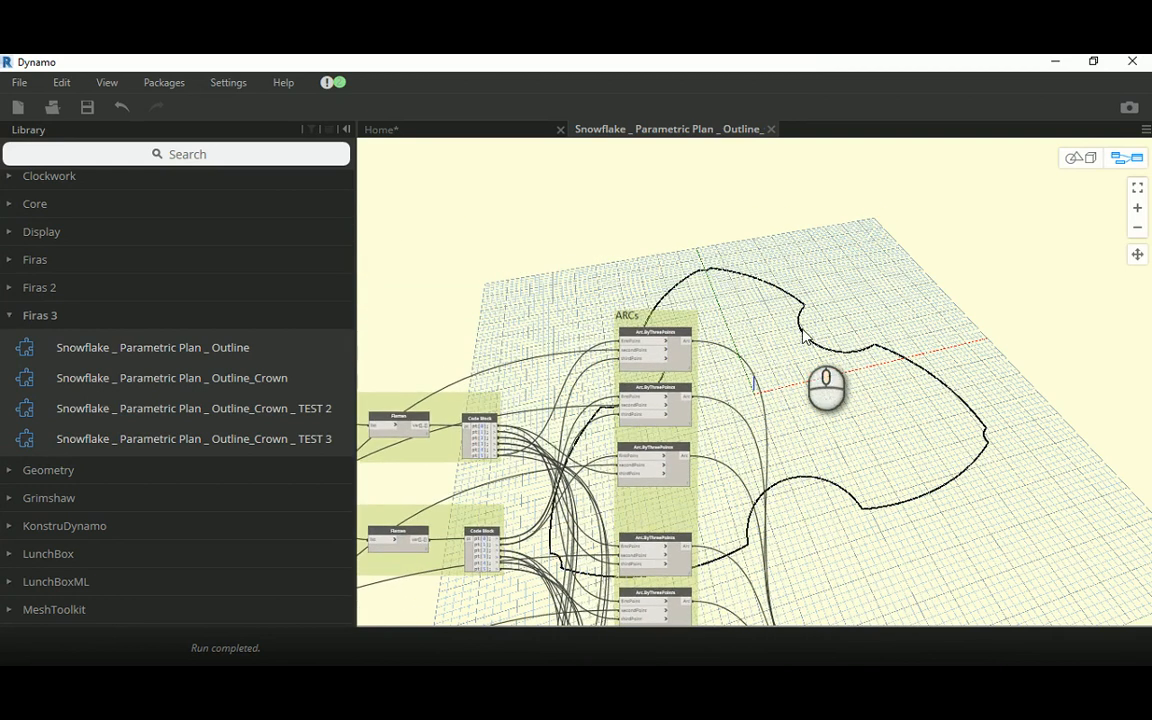
{"action": "scroll", "coordinate": [752, 338], "scroll_direction": "up", "scroll_amount": 3}
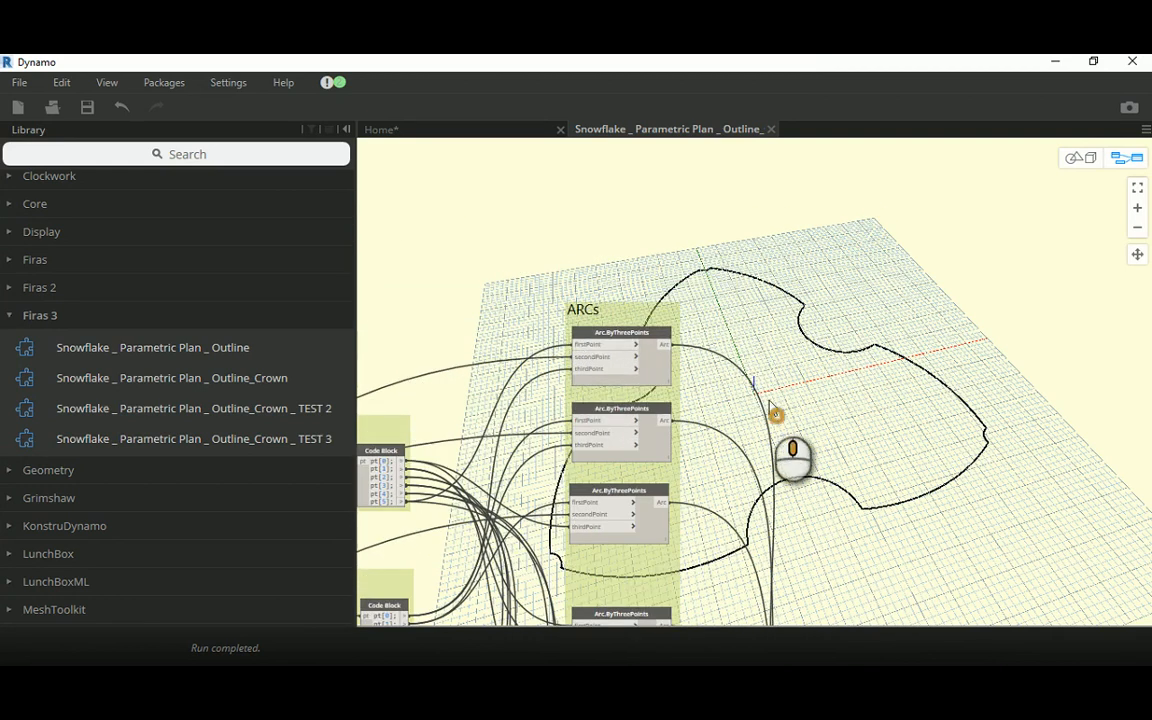
{"action": "middle_click_drag", "start_coordinate": [776, 411], "coordinate": [715, 267]}
{"action": "scroll", "coordinate": [728, 411], "scroll_direction": "down", "scroll_amount": 2}
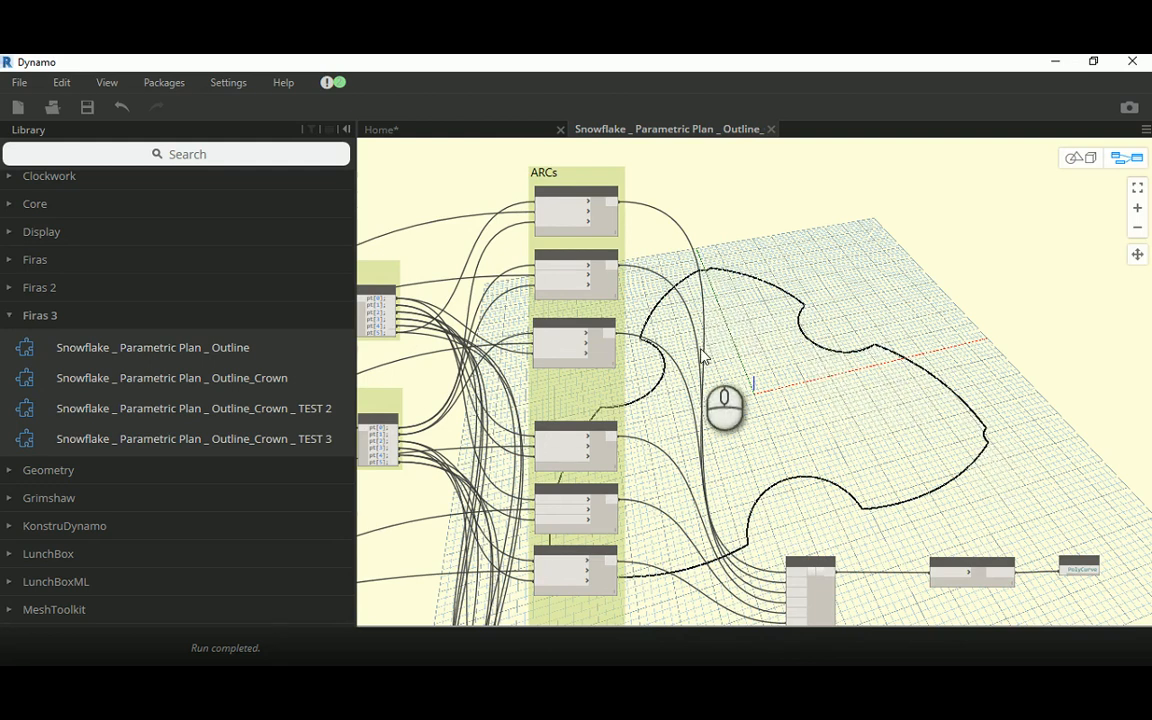
{"action": "scroll", "coordinate": [725, 320], "scroll_direction": "down", "scroll_amount": 6}
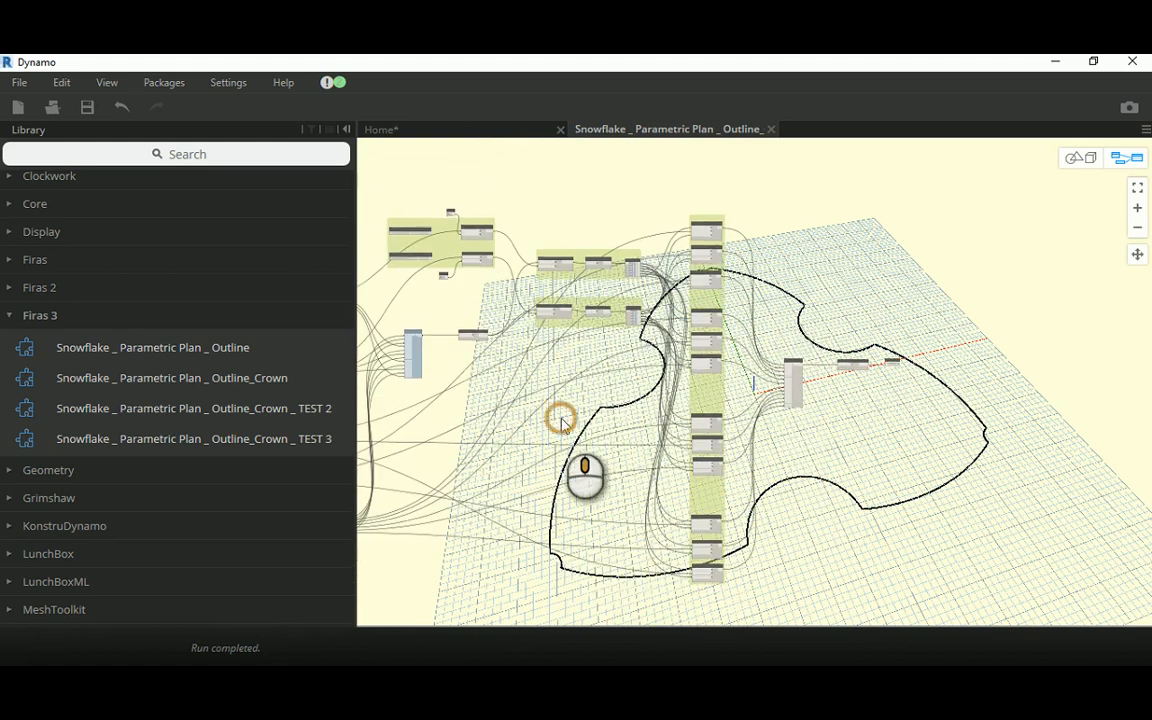
{"action": "middle_click_drag", "start_coordinate": [561, 418], "coordinate": [551, 419]}
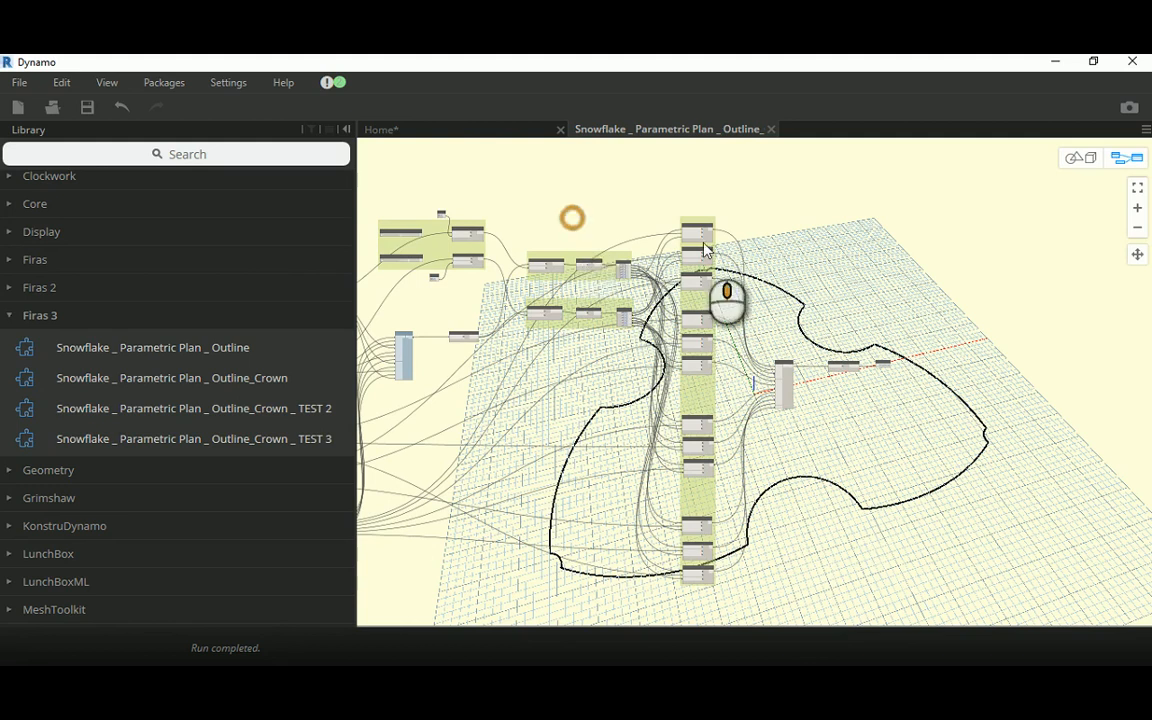
{"action": "middle_click_drag", "start_coordinate": [703, 242], "coordinate": [843, 256]}
{"action": "scroll", "coordinate": [738, 260], "scroll_direction": "up", "scroll_amount": 5}
{"action": "scroll", "coordinate": [481, 308], "scroll_direction": "up", "scroll_amount": 4}
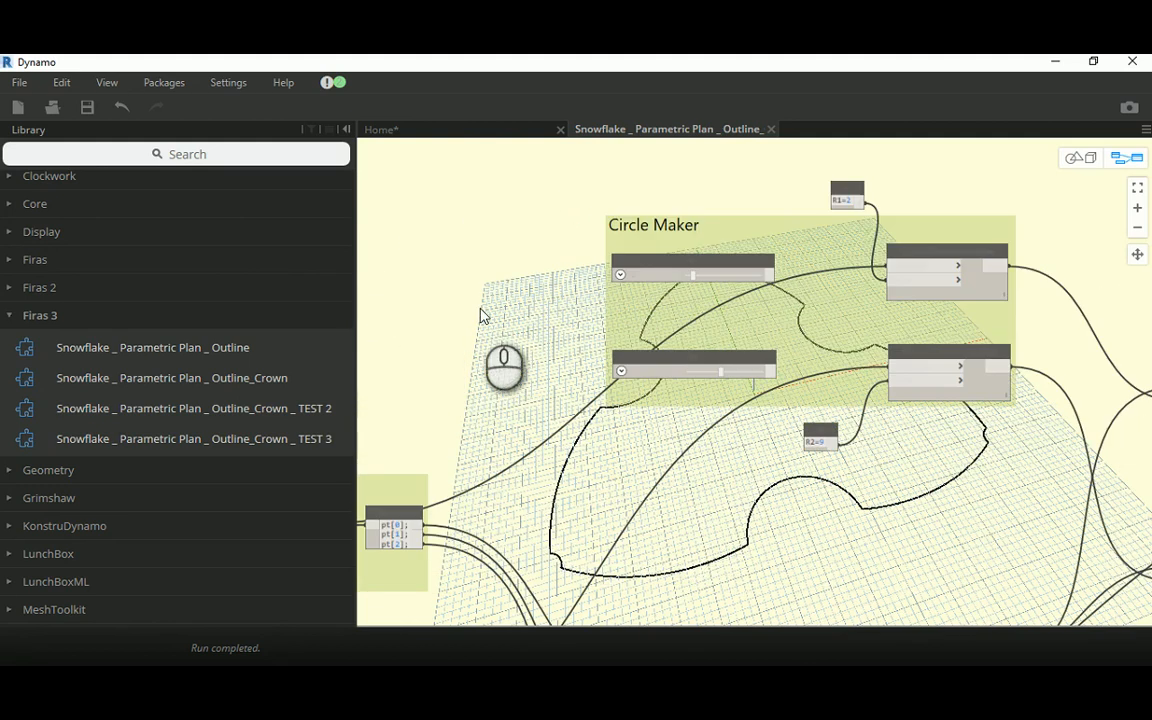
{"action": "scroll", "coordinate": [670, 360], "scroll_direction": "down", "scroll_amount": 5}
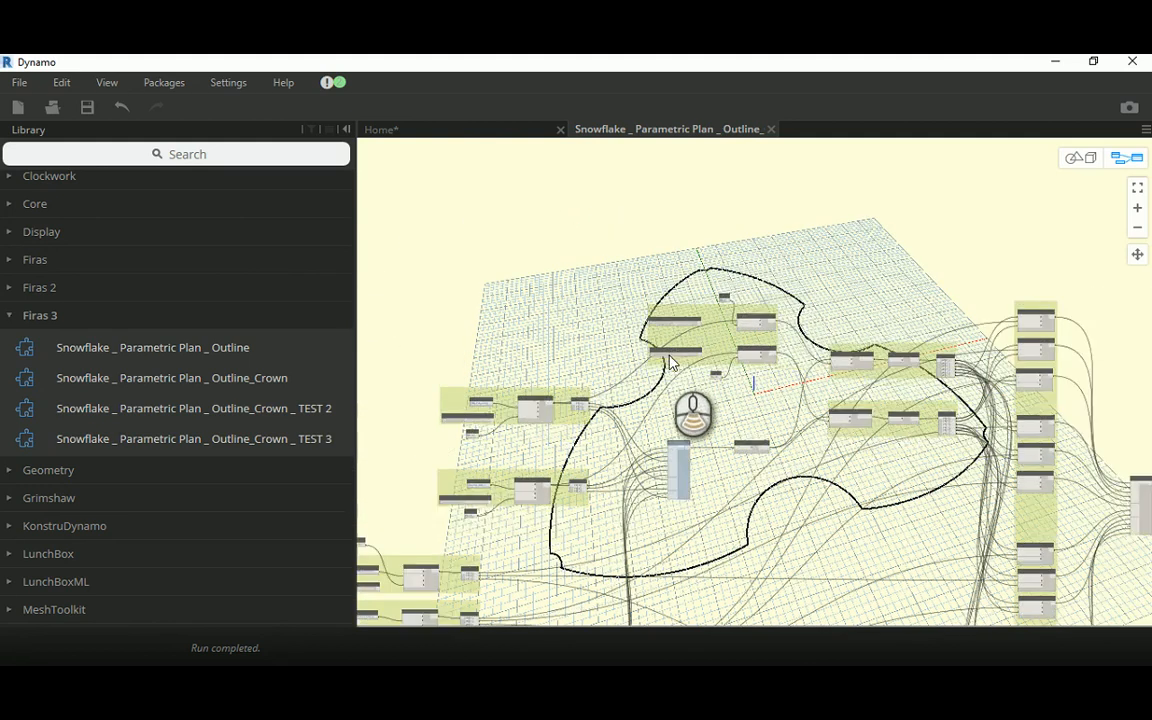
{"action": "scroll", "coordinate": [669, 355], "scroll_direction": "down", "scroll_amount": 3}
{"action": "middle_click_drag", "start_coordinate": [764, 432], "coordinate": [686, 296]}
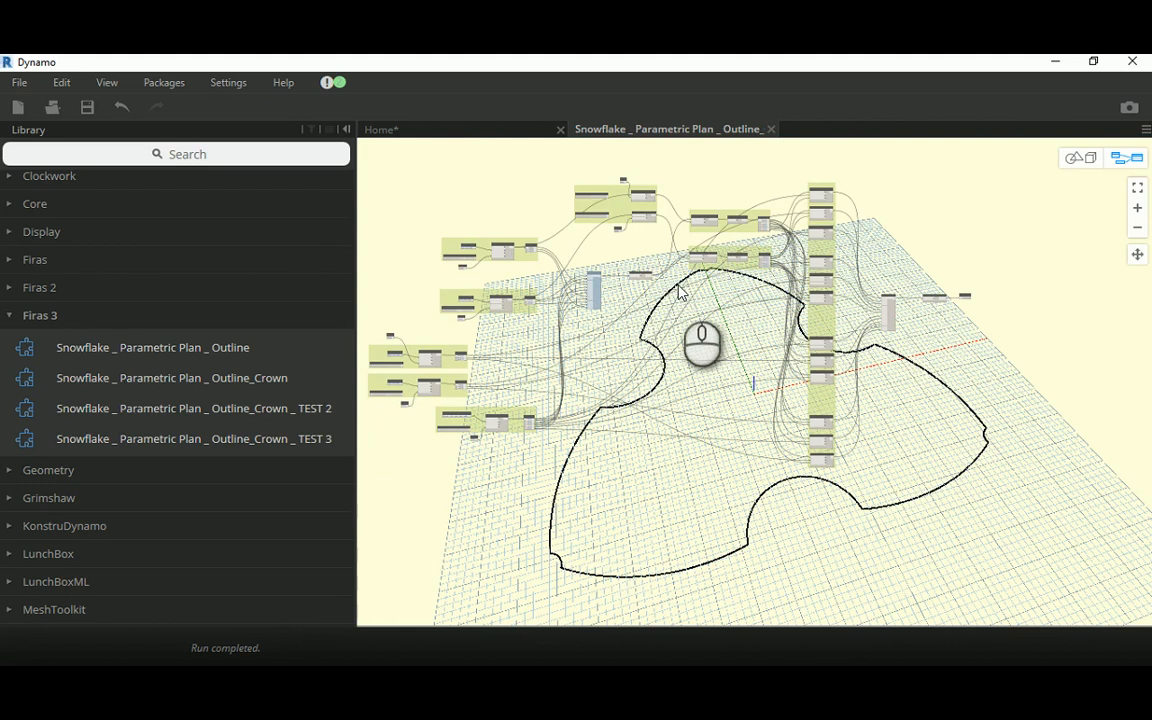
Step: Add a Number Slider to the custom node graph and place it in empty space away from the node groups
{"action": "left_click", "coordinate": [191, 154]}
{"action": "type", "text": "Slider"}
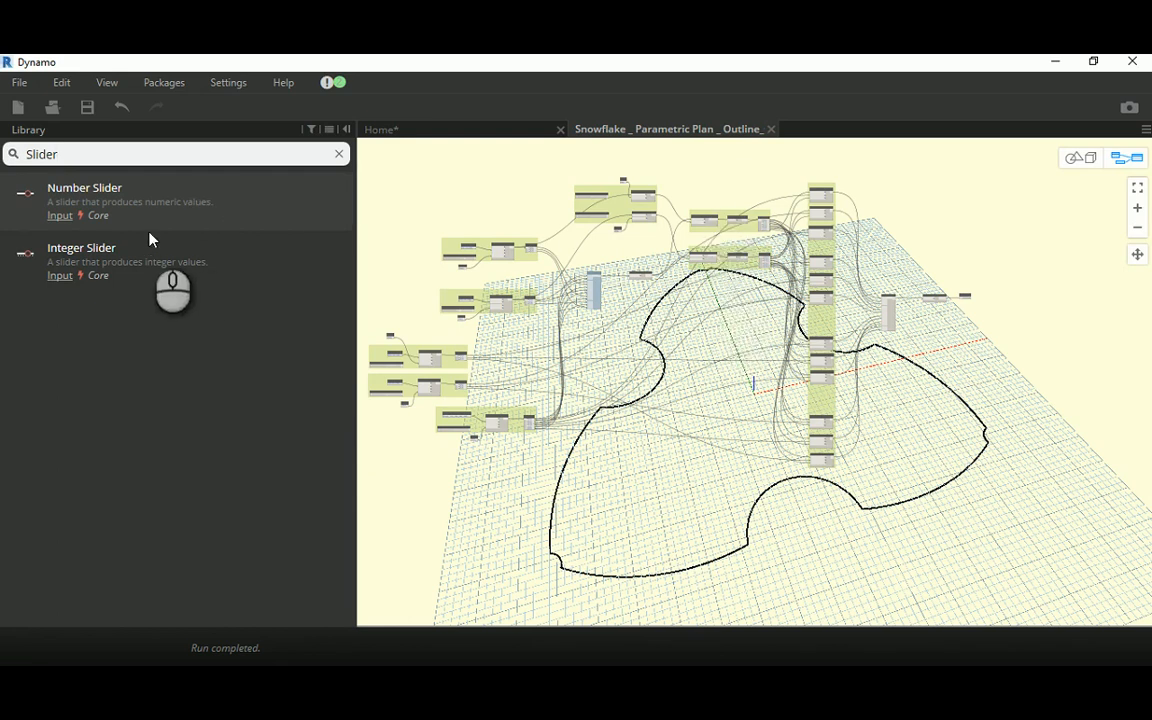
{"action": "mouse_move", "coordinate": [106, 215]}
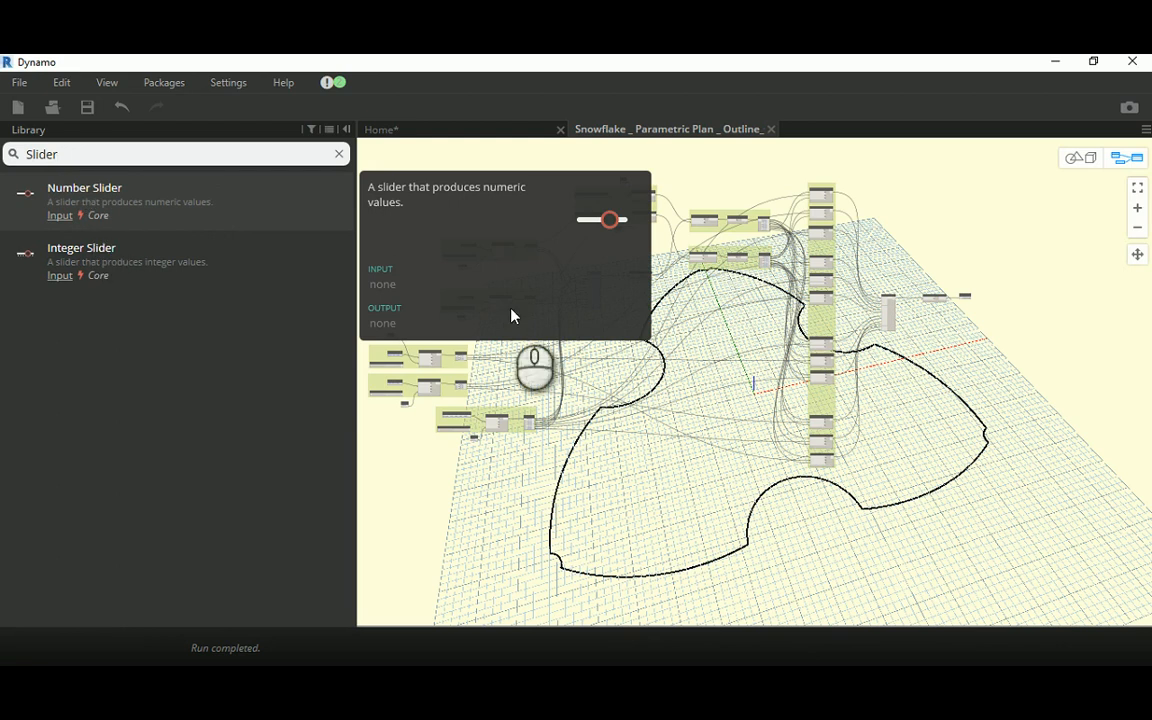
{"action": "scroll", "coordinate": [778, 406], "scroll_direction": "up", "scroll_amount": 8}
{"action": "left_click_drag", "start_coordinate": [802, 380], "coordinate": [502, 538]}
{"action": "middle_click_drag", "start_coordinate": [534, 447], "coordinate": [893, 238]}
{"action": "scroll", "coordinate": [880, 273], "scroll_direction": "down", "scroll_amount": 3}
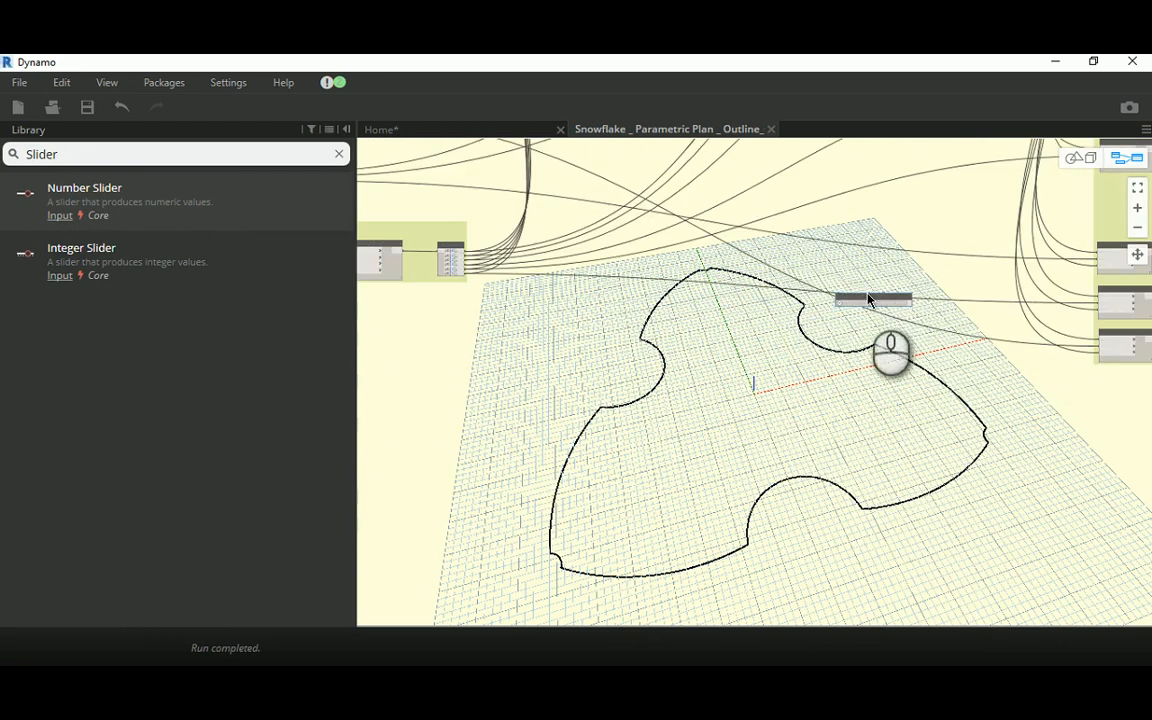
{"action": "left_click_drag", "start_coordinate": [866, 294], "coordinate": [467, 463]}
{"action": "middle_click_drag", "start_coordinate": [442, 404], "coordinate": [671, 363]}
{"action": "scroll", "coordinate": [770, 335], "scroll_direction": "down", "scroll_amount": 3}
Step: Rename the new Number Slider as Min. Height
{"action": "scroll", "coordinate": [672, 365], "scroll_direction": "up", "scroll_amount": 10}
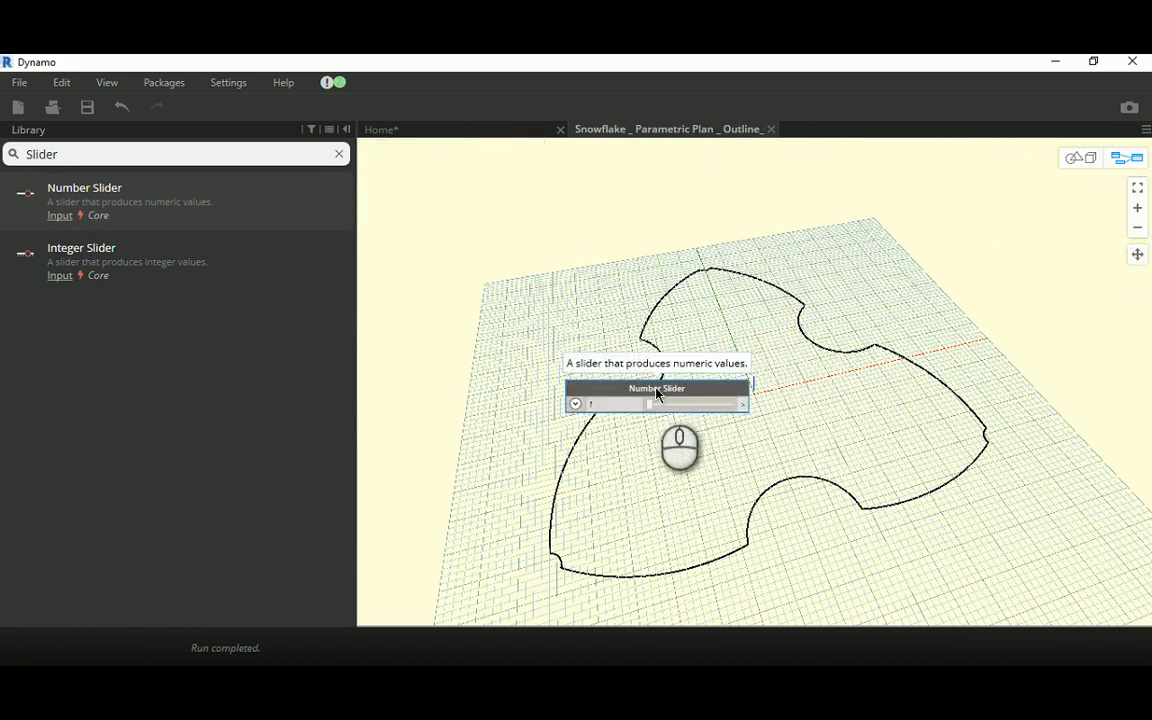
{"action": "left_click", "coordinate": [657, 390]}
{"action": "double_click", "coordinate": [657, 390]}
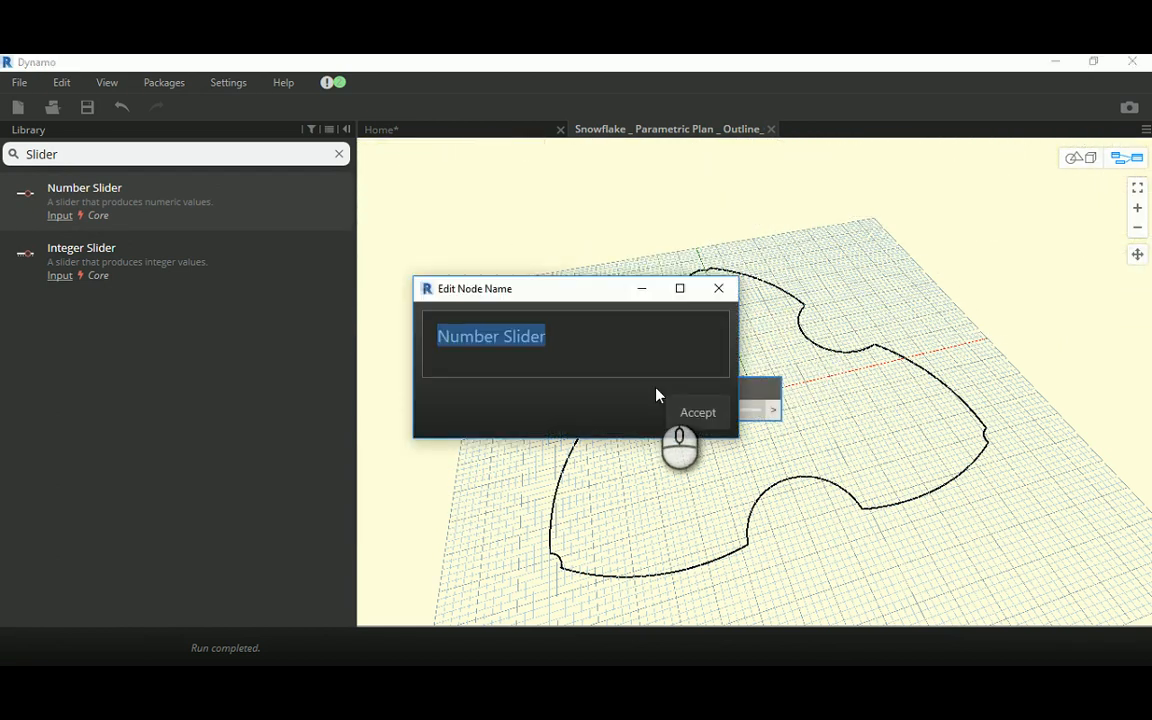
{"action": "type", "text": "Min. Height"}
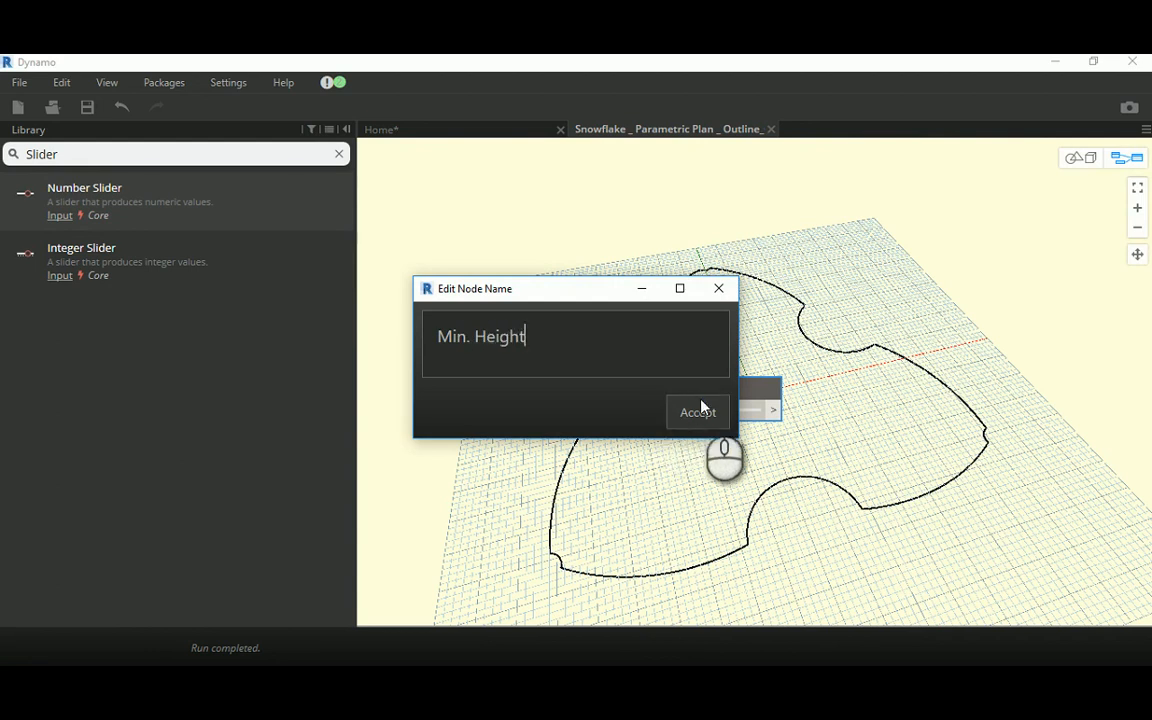
{"action": "left_click", "coordinate": [700, 410]}
Step: Duplicate the Min. Height slider below the original and rename the copy as Max. Height
{"action": "left_click_drag", "start_coordinate": [672, 379], "coordinate": [745, 556]}
{"action": "double_click", "coordinate": [630, 466]}
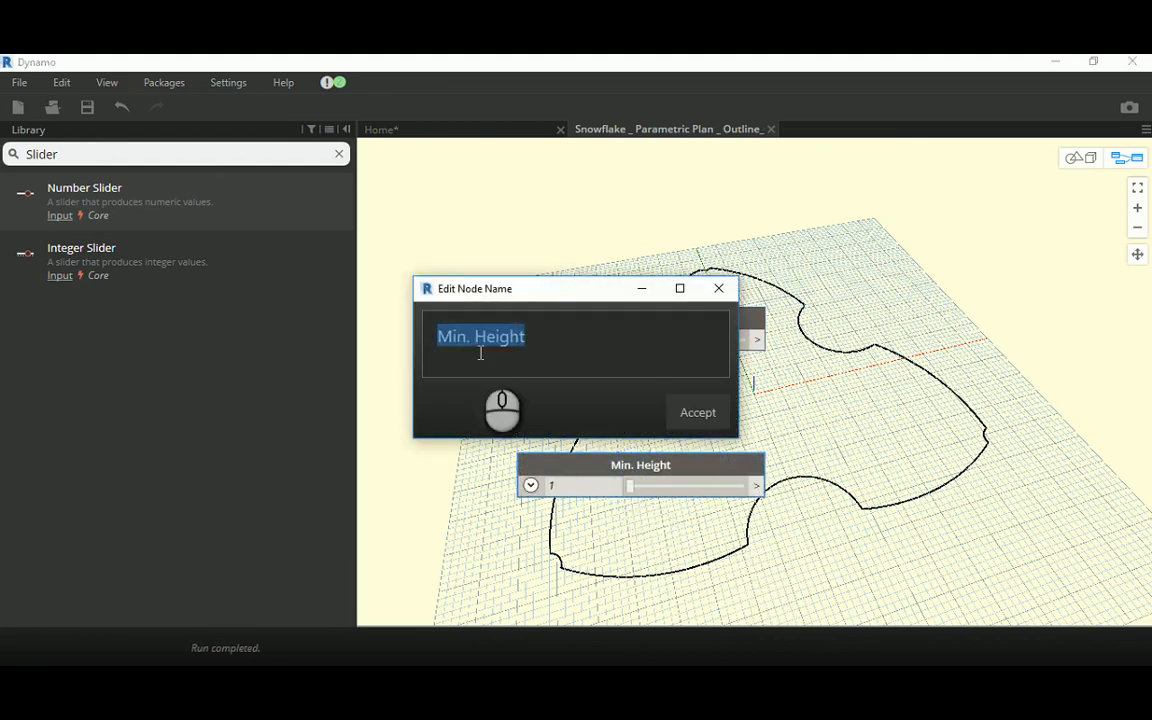
{"action": "left_click_drag", "start_coordinate": [465, 340], "coordinate": [437, 345]}
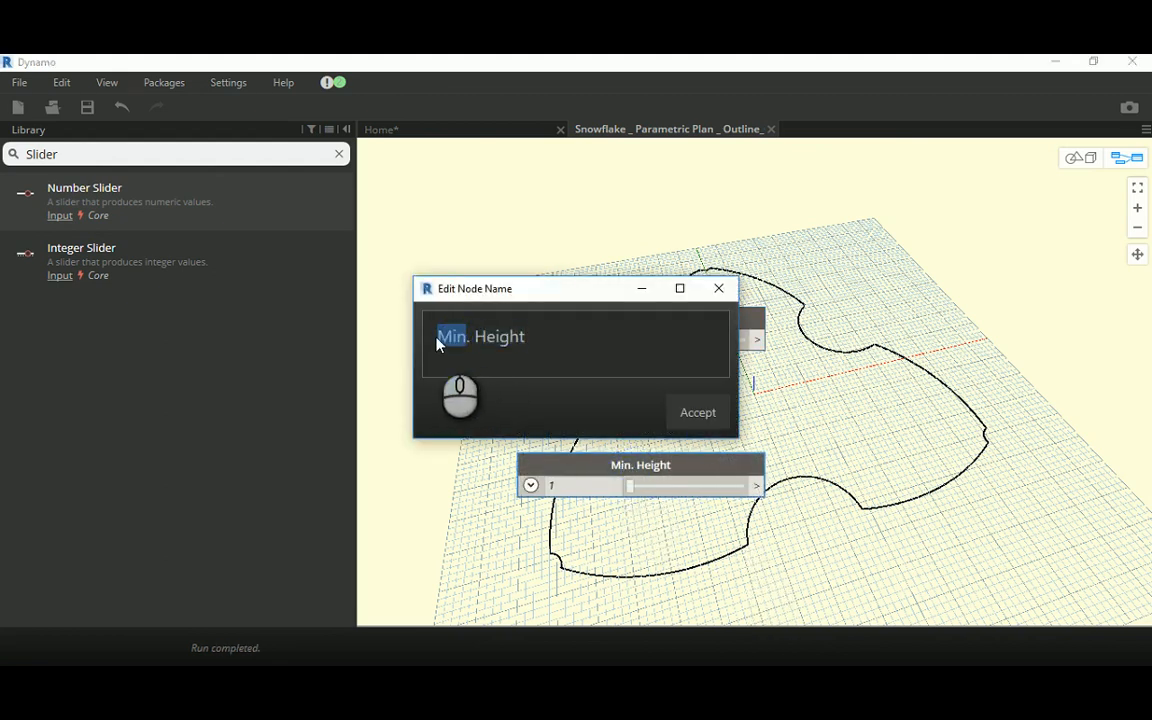
{"action": "type", "text": "Max"}
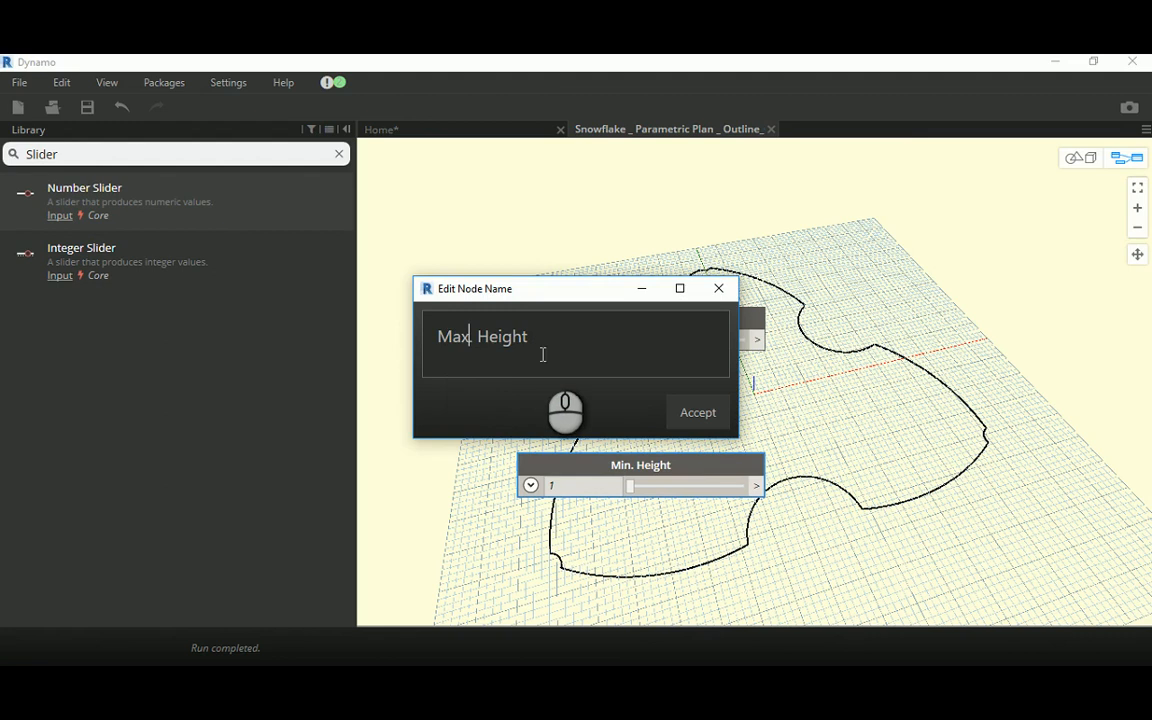
{"action": "left_click", "coordinate": [689, 411]}
{"action": "left_click", "coordinate": [878, 415]}
{"action": "middle_click_drag", "start_coordinate": [878, 415], "coordinate": [860, 418]}
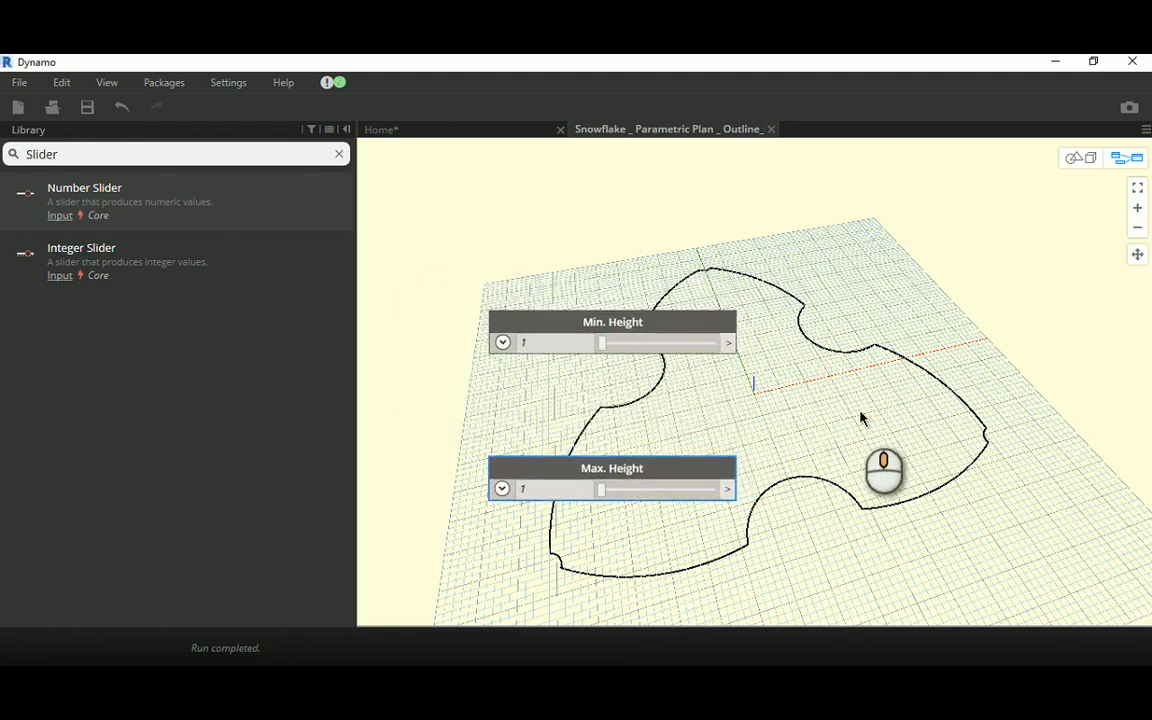
Step: Set the Min. Height slider to 4 and the Max. Height slider to 20
{"action": "double_click", "coordinate": [522, 343]}
{"action": "type", "text": "4"}
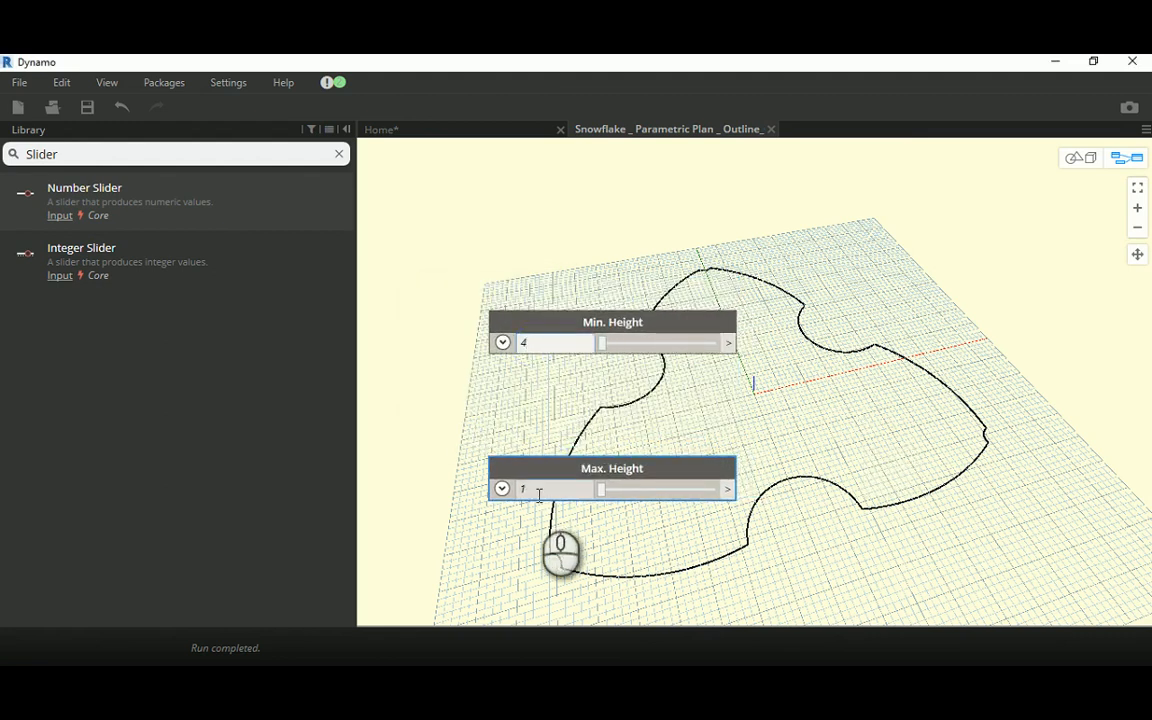
{"action": "double_click", "coordinate": [537, 494]}
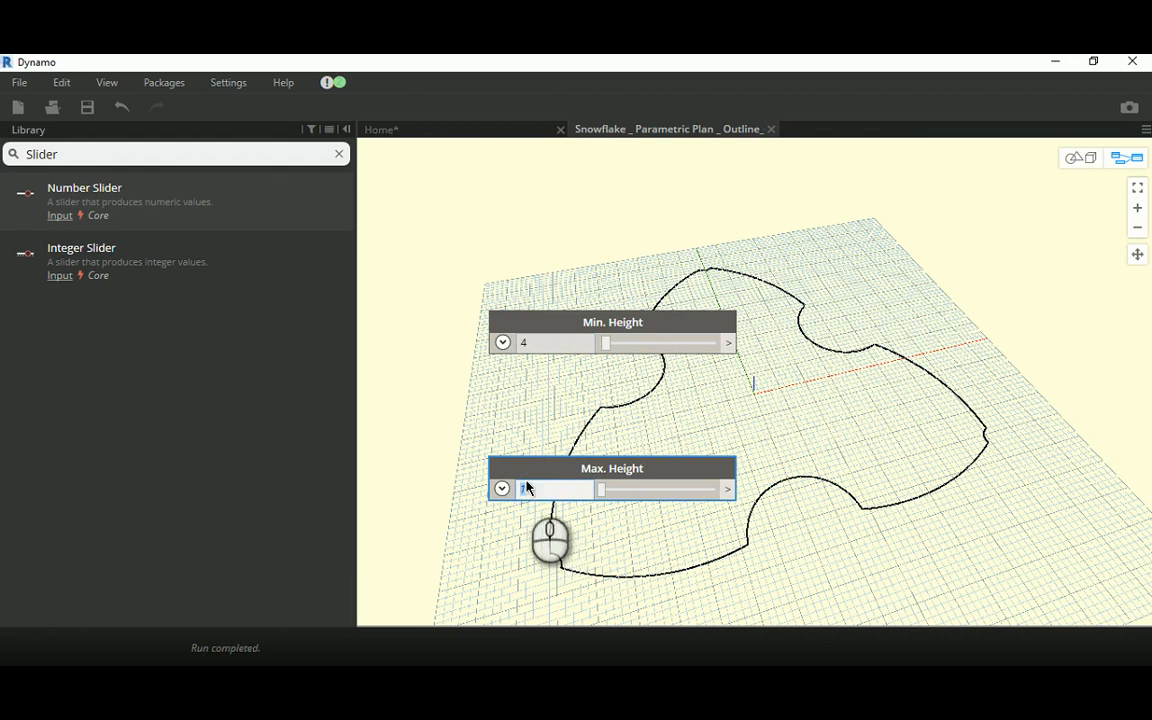
{"action": "type", "text": "20"}
{"action": "left_click", "coordinate": [571, 411]}
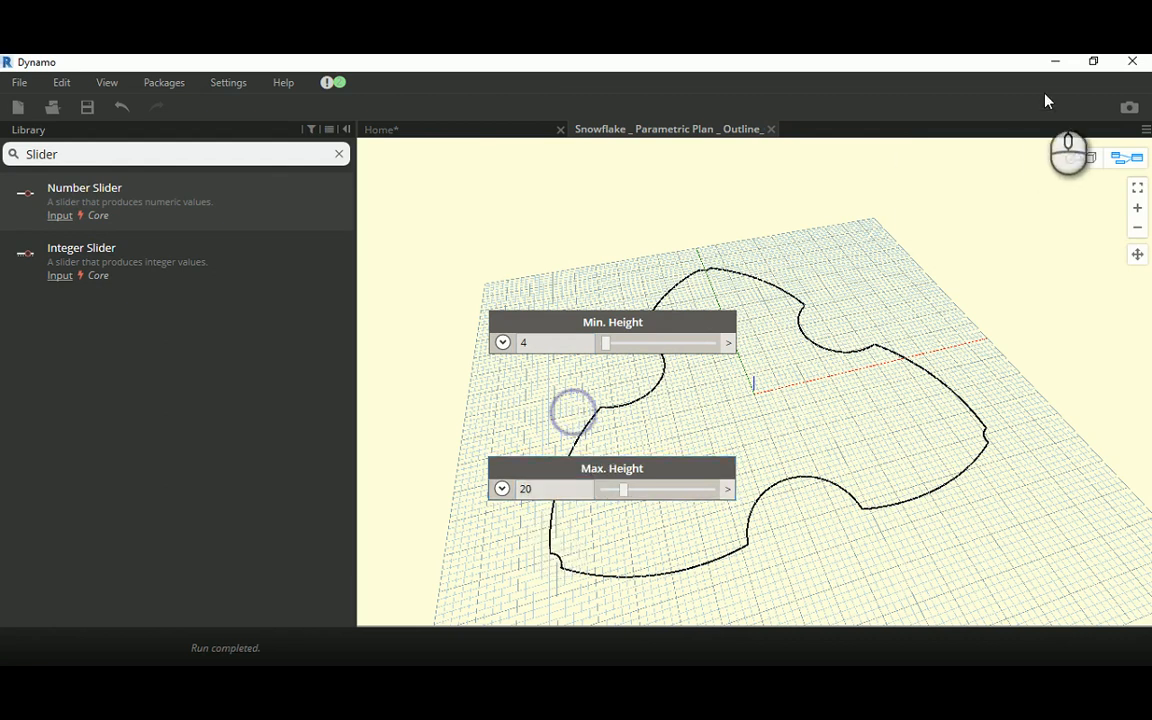
Step: Switch to the Revit project and dismiss the save reminder without saving or changing the reminder options
{"action": "left_click", "coordinate": [1093, 61]}
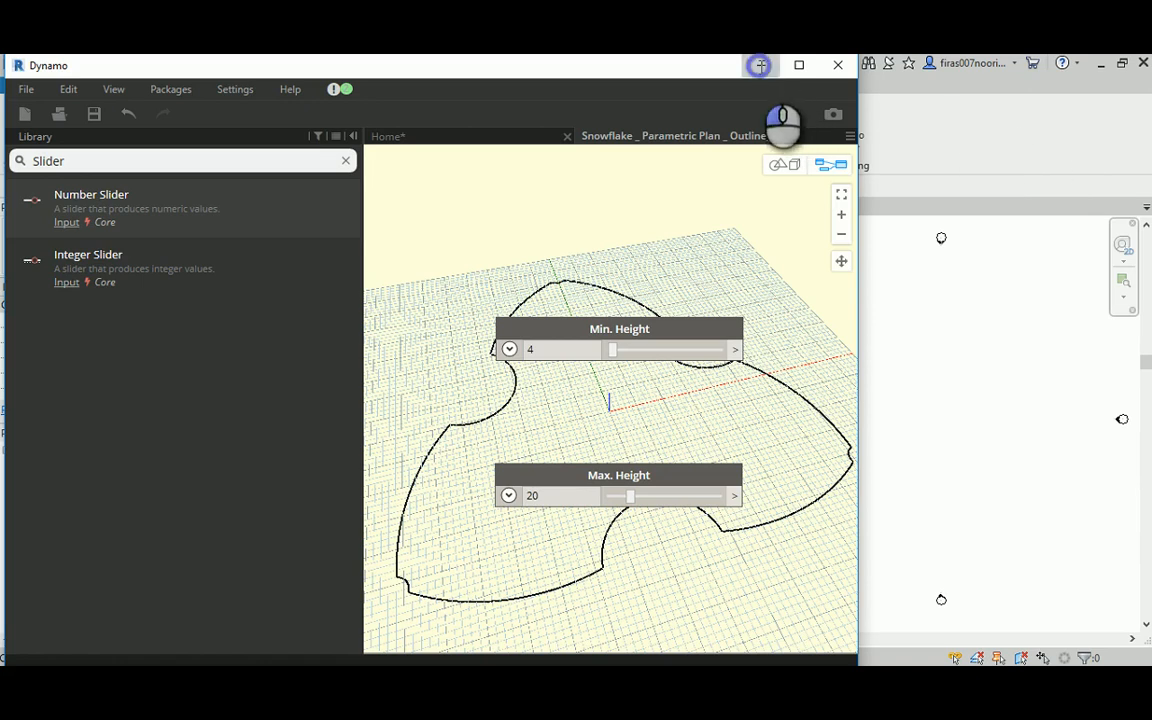
{"action": "left_click", "coordinate": [760, 65]}
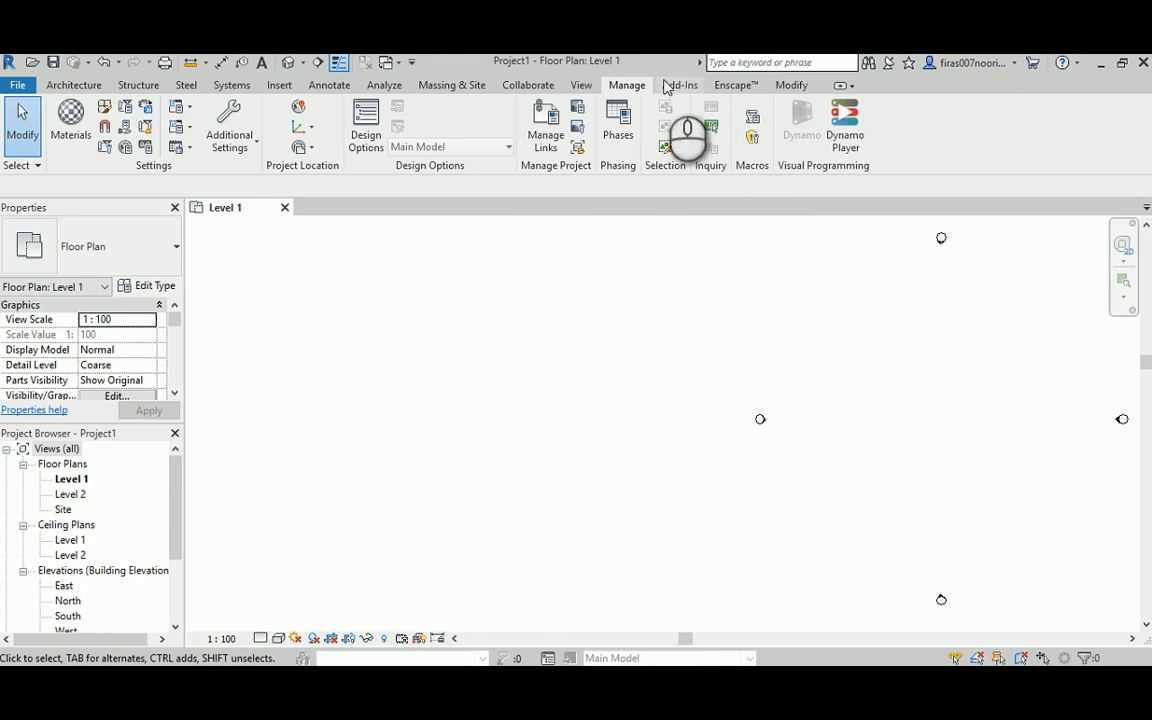
{"action": "middle_click_drag", "start_coordinate": [755, 340], "coordinate": [687, 292]}
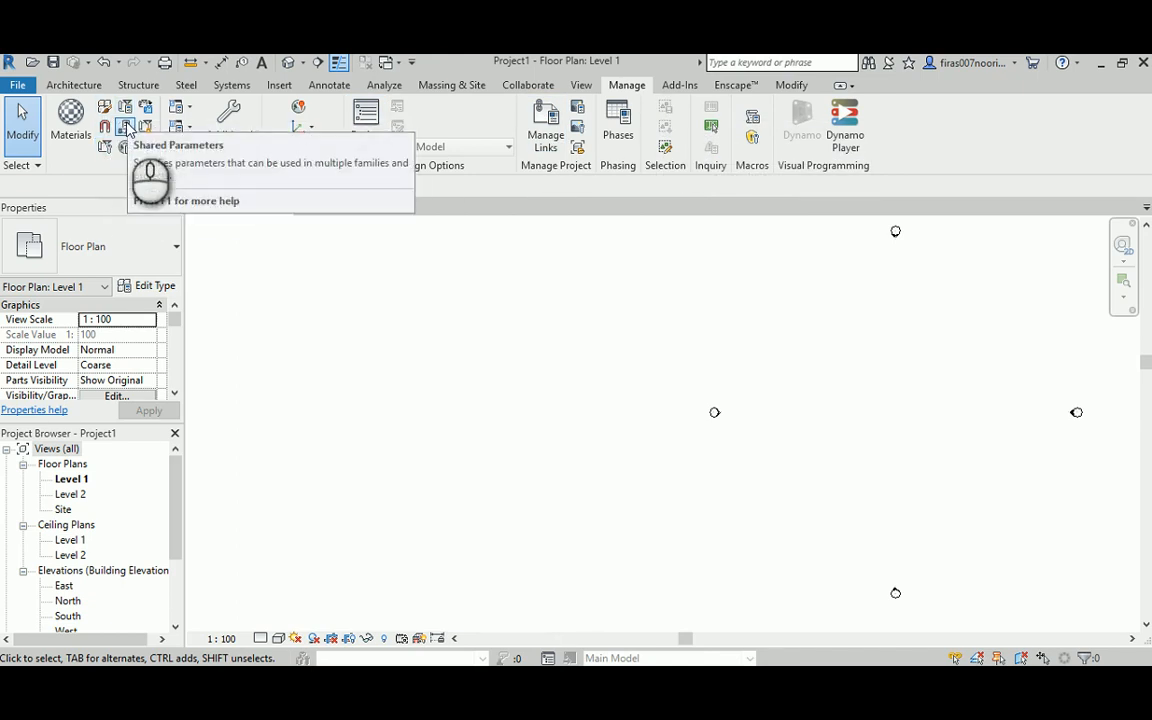
{"action": "left_click", "coordinate": [145, 148]}
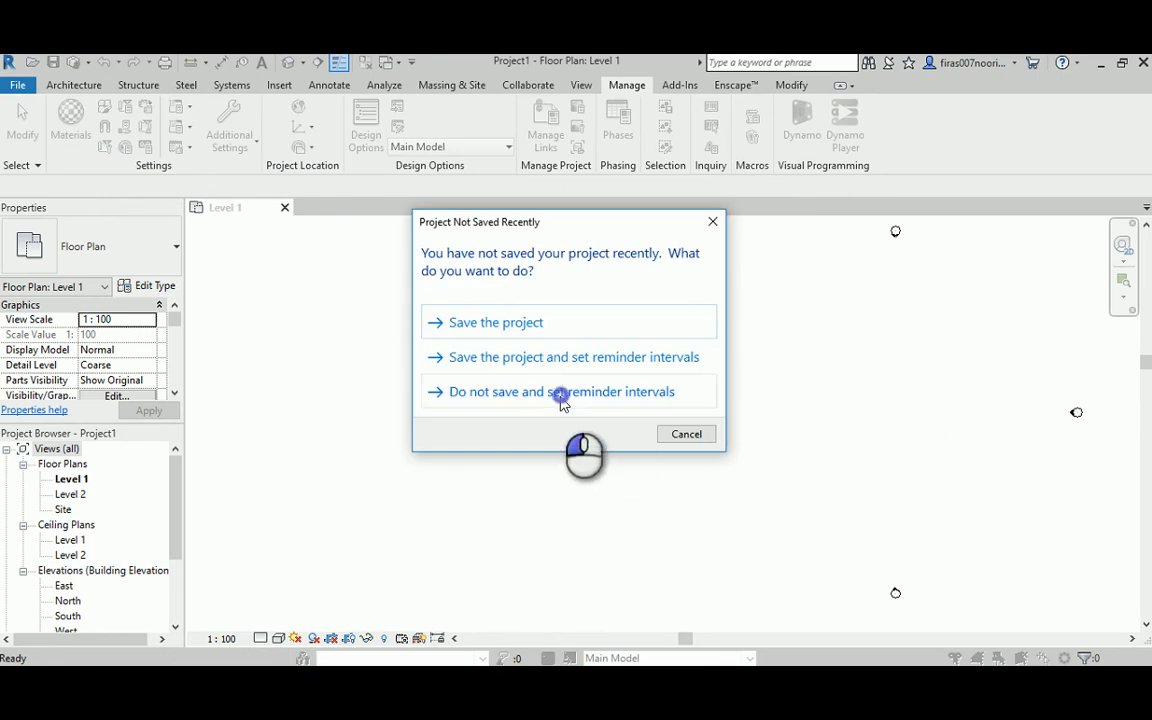
{"action": "left_click", "coordinate": [560, 391]}
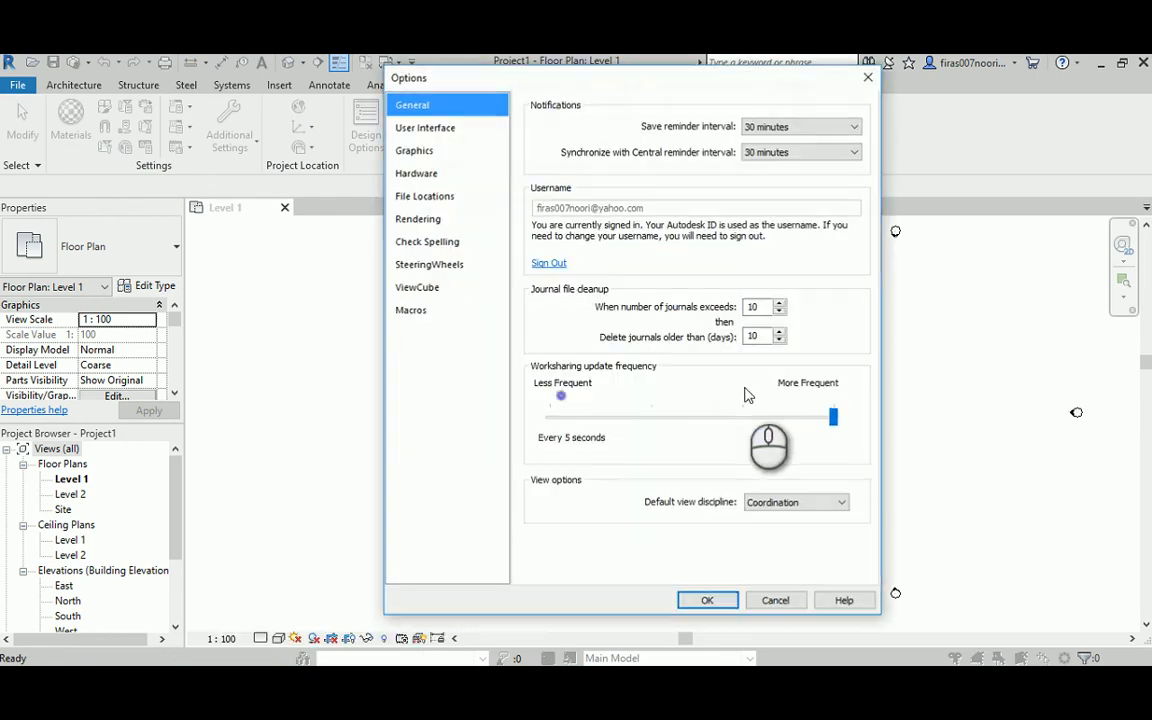
{"action": "left_click", "coordinate": [868, 77]}
Step: Set the Revit project's length units to Meters and return to the custom node graph in Dynamo
{"action": "left_click", "coordinate": [145, 147]}
{"action": "left_click", "coordinate": [987, 263]}
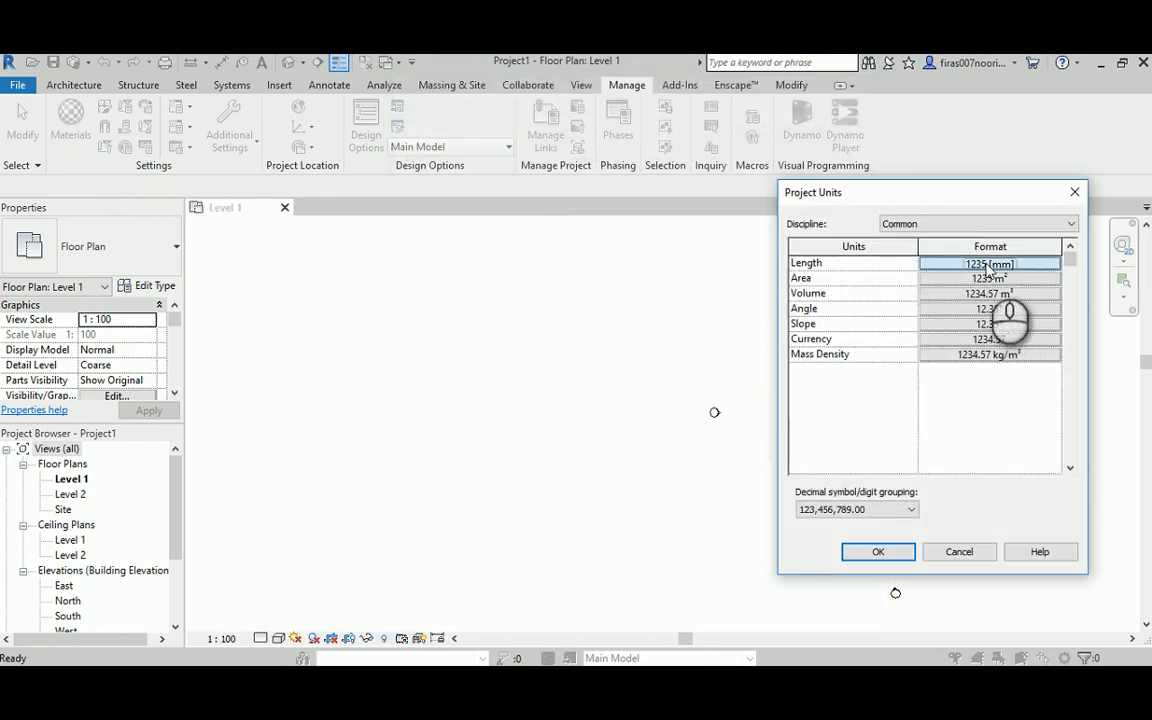
{"action": "left_click", "coordinate": [925, 293]}
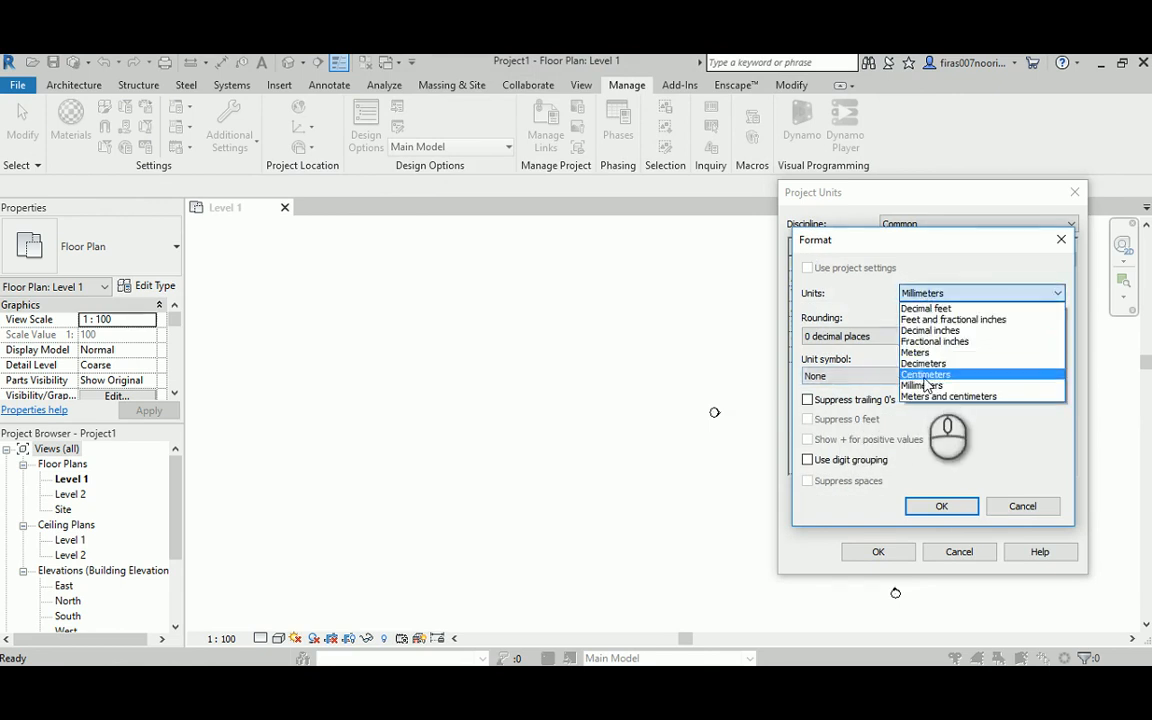
{"action": "left_click", "coordinate": [928, 355]}
{"action": "left_click", "coordinate": [941, 506]}
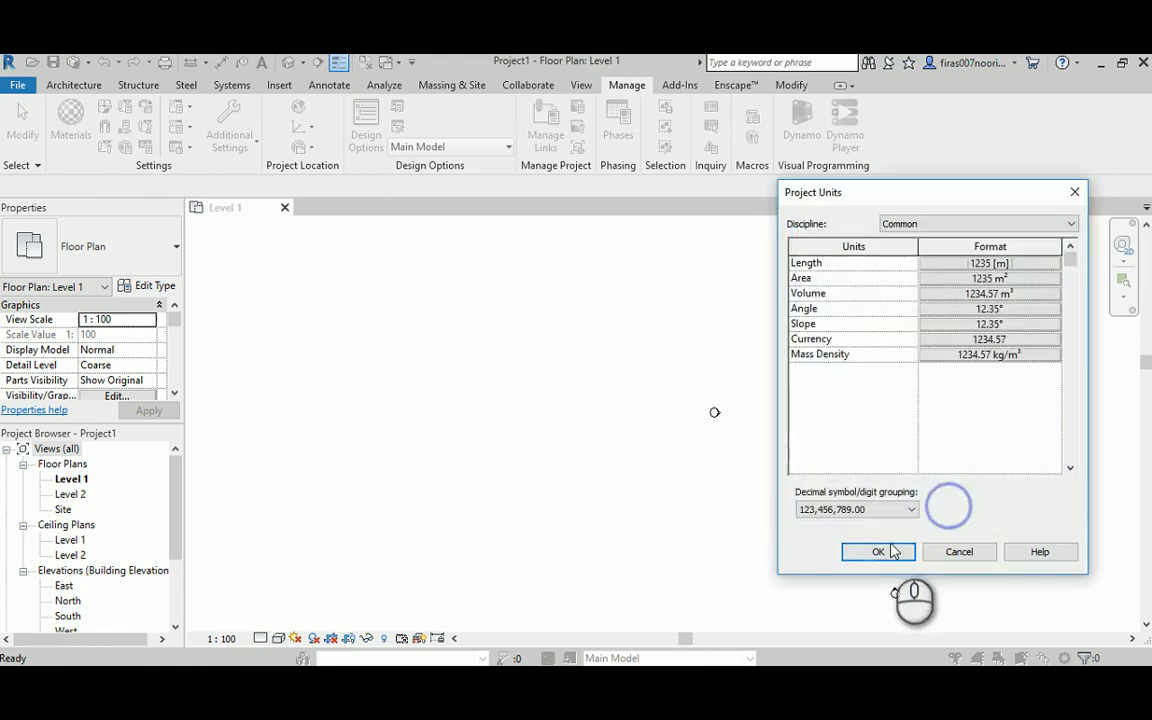
{"action": "left_click", "coordinate": [878, 551]}
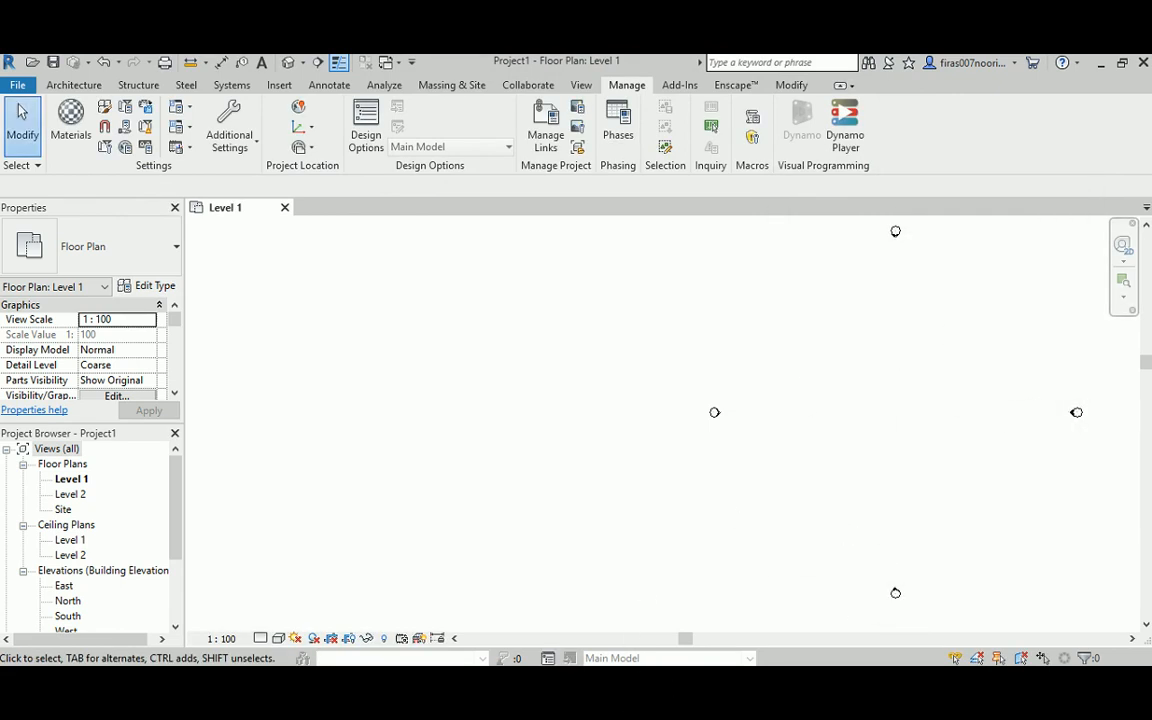
{"action": "left_click", "coordinate": [468, 553]}
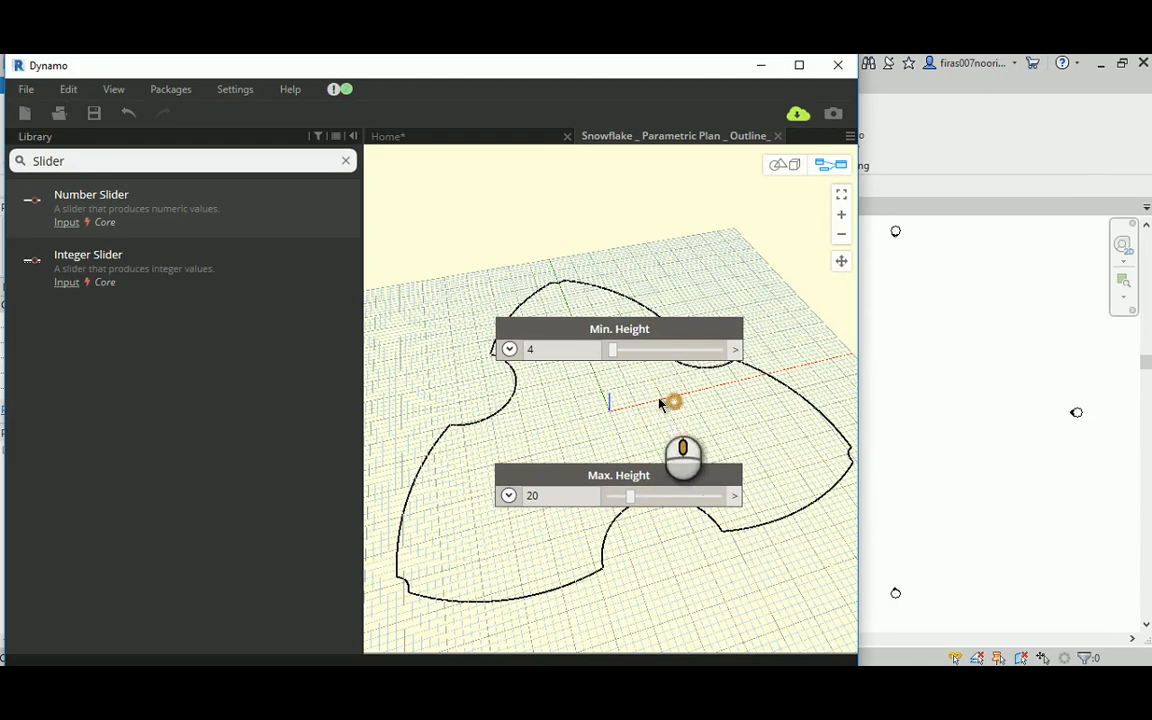
Step: Examine the Min. Height and Max. Height sliders and the nearby Point Maker group in the custom node graph
{"action": "middle_click_drag", "start_coordinate": [659, 398], "coordinate": [561, 357]}
{"action": "scroll", "coordinate": [522, 373], "scroll_direction": "down", "scroll_amount": 3}
{"action": "middle_click_drag", "start_coordinate": [669, 367], "coordinate": [617, 367]}
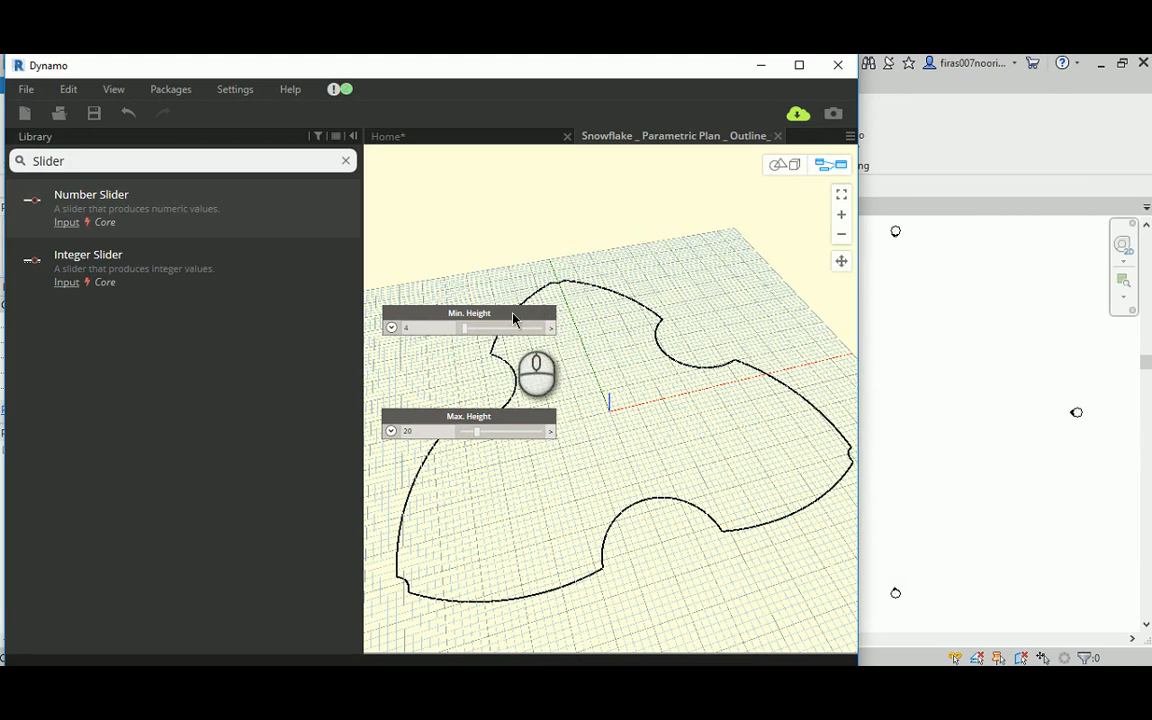
{"action": "scroll", "coordinate": [485, 281], "scroll_direction": "down", "scroll_amount": 1}
{"action": "middle_click_drag", "start_coordinate": [483, 281], "coordinate": [589, 347]}
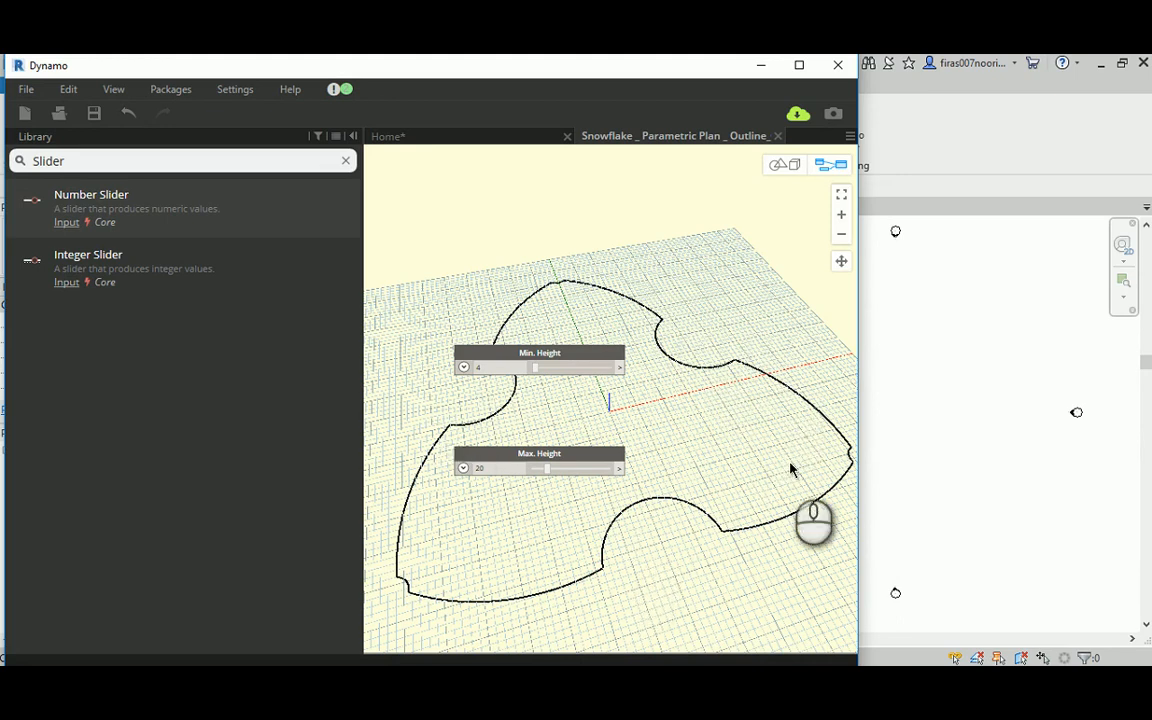
{"action": "scroll", "coordinate": [765, 422], "scroll_direction": "down", "scroll_amount": 5}
{"action": "middle_click_drag", "start_coordinate": [648, 301], "coordinate": [679, 525]}
{"action": "scroll", "coordinate": [474, 240], "scroll_direction": "up", "scroll_amount": 6}
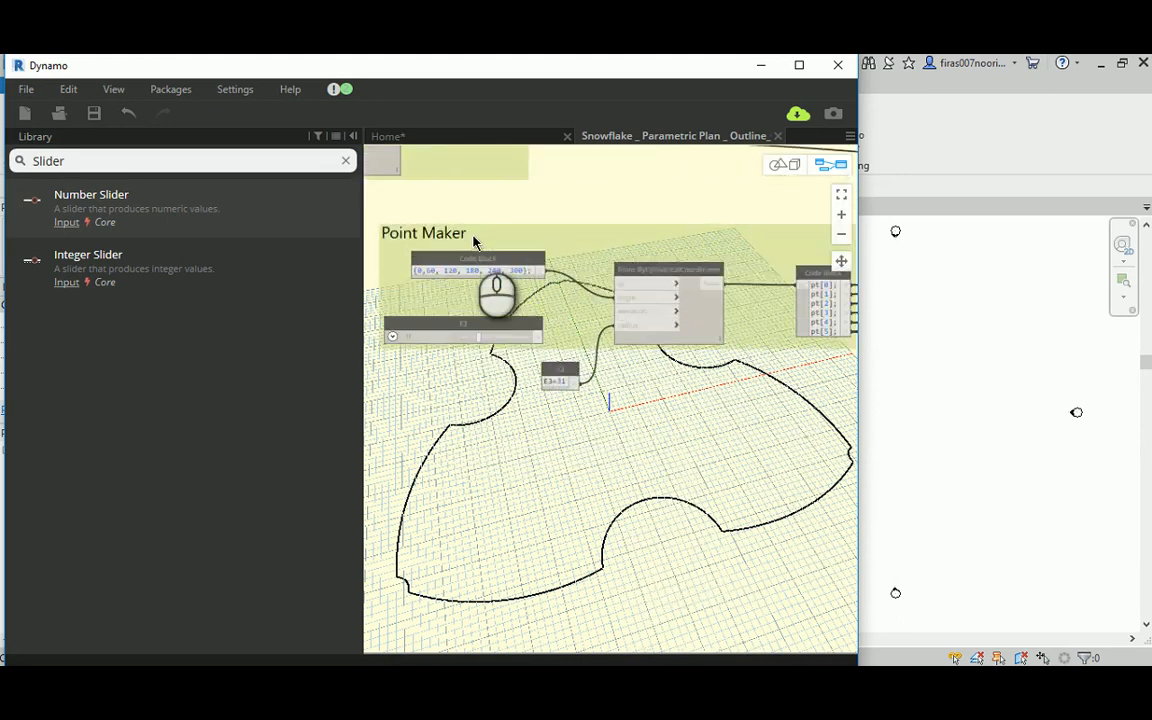
{"action": "scroll", "coordinate": [474, 240], "scroll_direction": "down", "scroll_amount": 5}
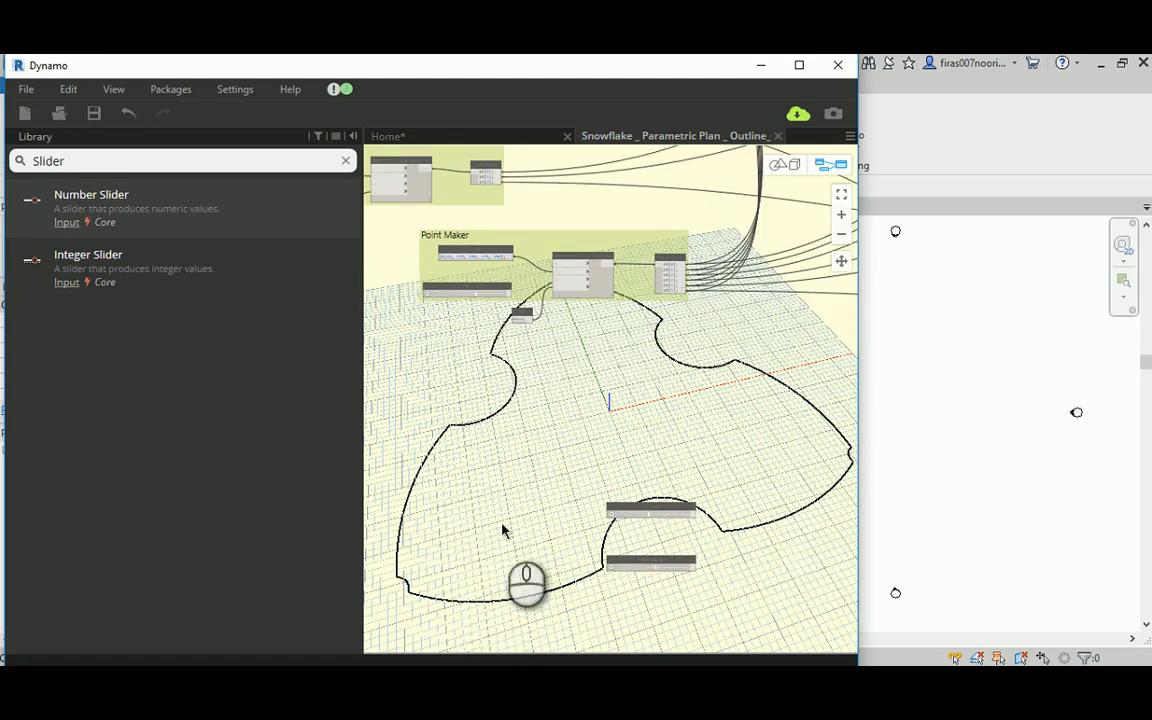
{"action": "scroll", "coordinate": [463, 226], "scroll_direction": "up", "scroll_amount": 1}
{"action": "scroll", "coordinate": [463, 226], "scroll_direction": "up", "scroll_amount": 2}
{"action": "middle_click_drag", "start_coordinate": [717, 437], "coordinate": [588, 290]}
{"action": "scroll", "coordinate": [594, 336], "scroll_direction": "down", "scroll_amount": 1}
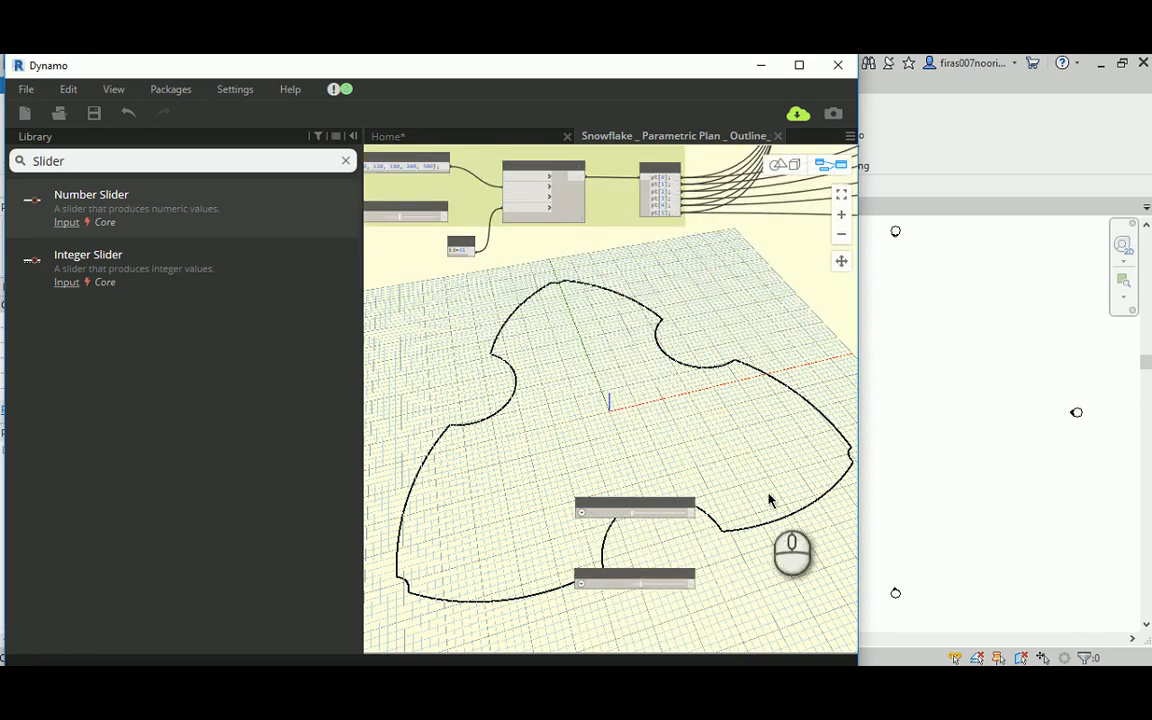
{"action": "middle_click_drag", "start_coordinate": [760, 536], "coordinate": [686, 455]}
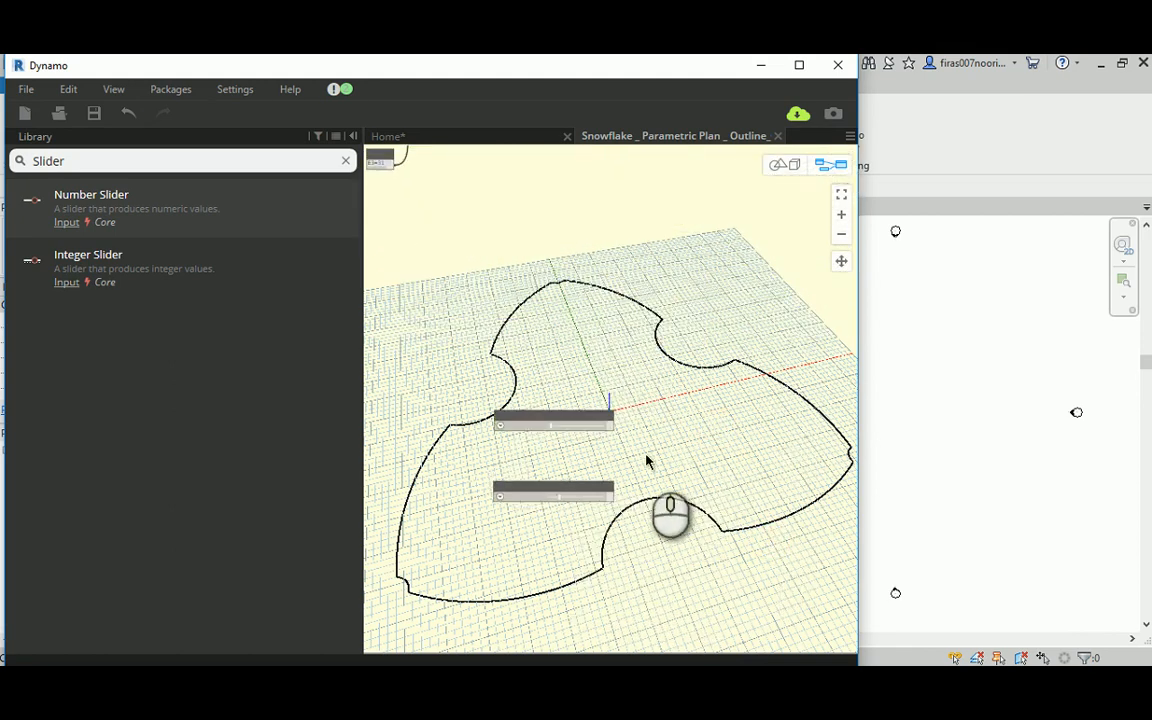
{"action": "scroll", "coordinate": [641, 465], "scroll_direction": "up", "scroll_amount": 1}
{"action": "scroll", "coordinate": [641, 465], "scroll_direction": "up", "scroll_amount": 1}
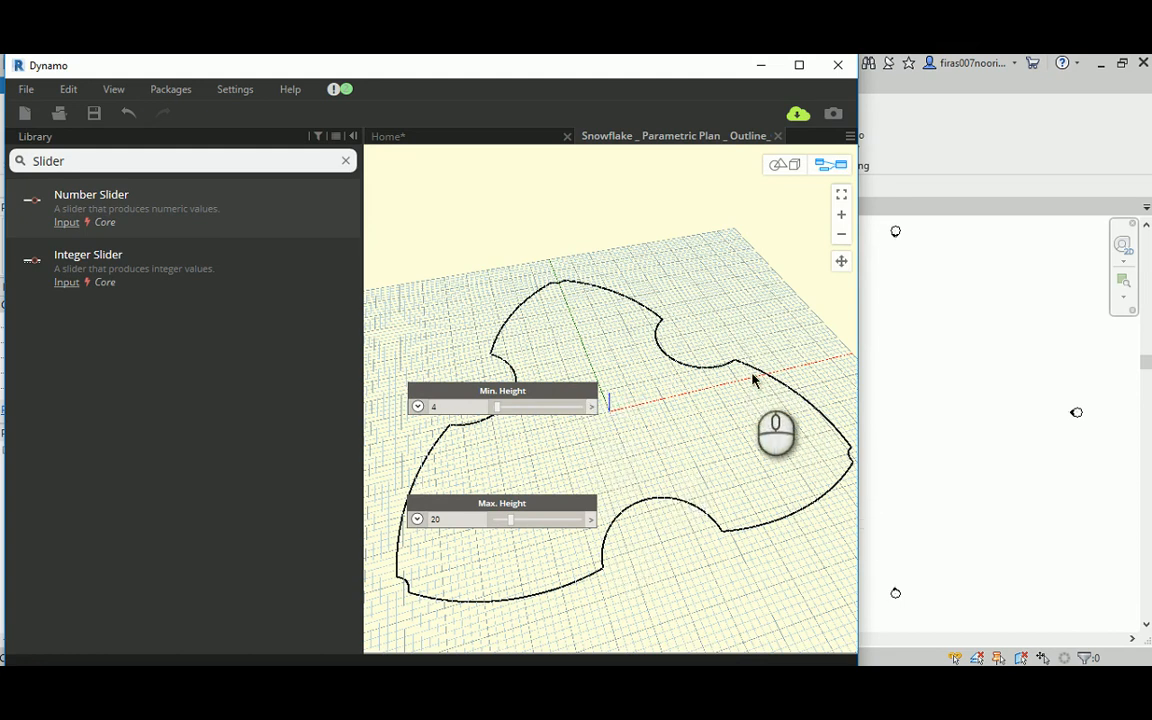
{"action": "middle_click_drag", "start_coordinate": [794, 406], "coordinate": [760, 432]}
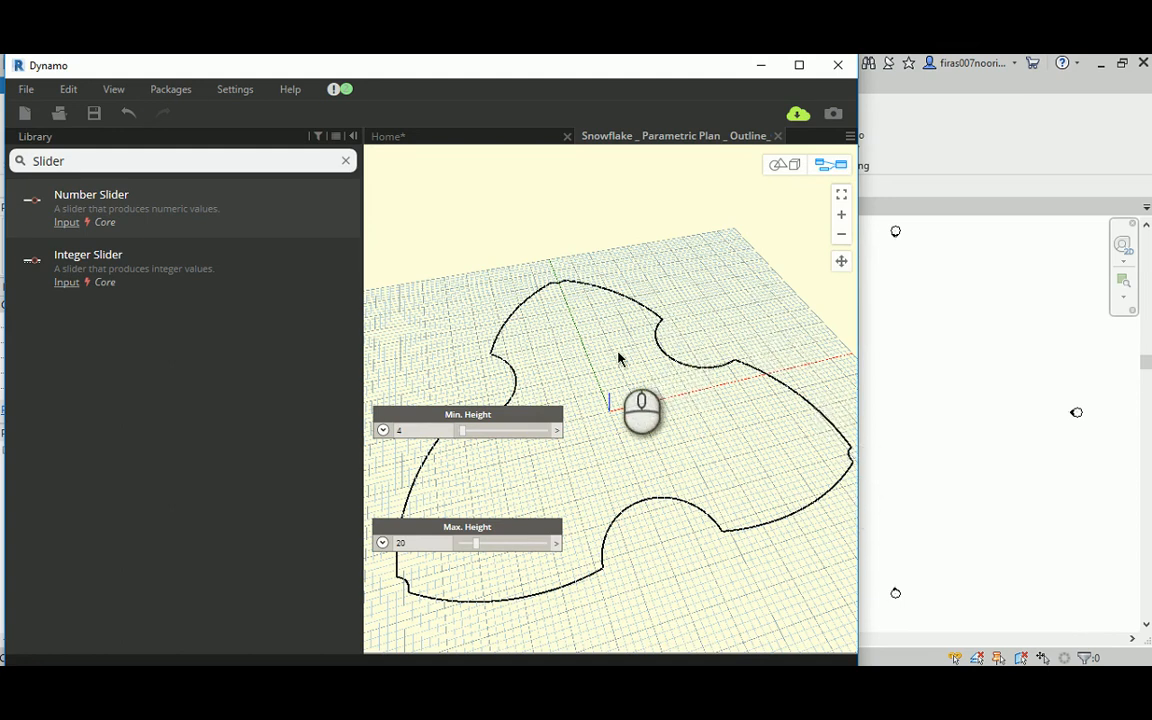
{"action": "scroll", "coordinate": [618, 358], "scroll_direction": "down", "scroll_amount": 4}
{"action": "scroll", "coordinate": [546, 460], "scroll_direction": "up", "scroll_amount": 3}
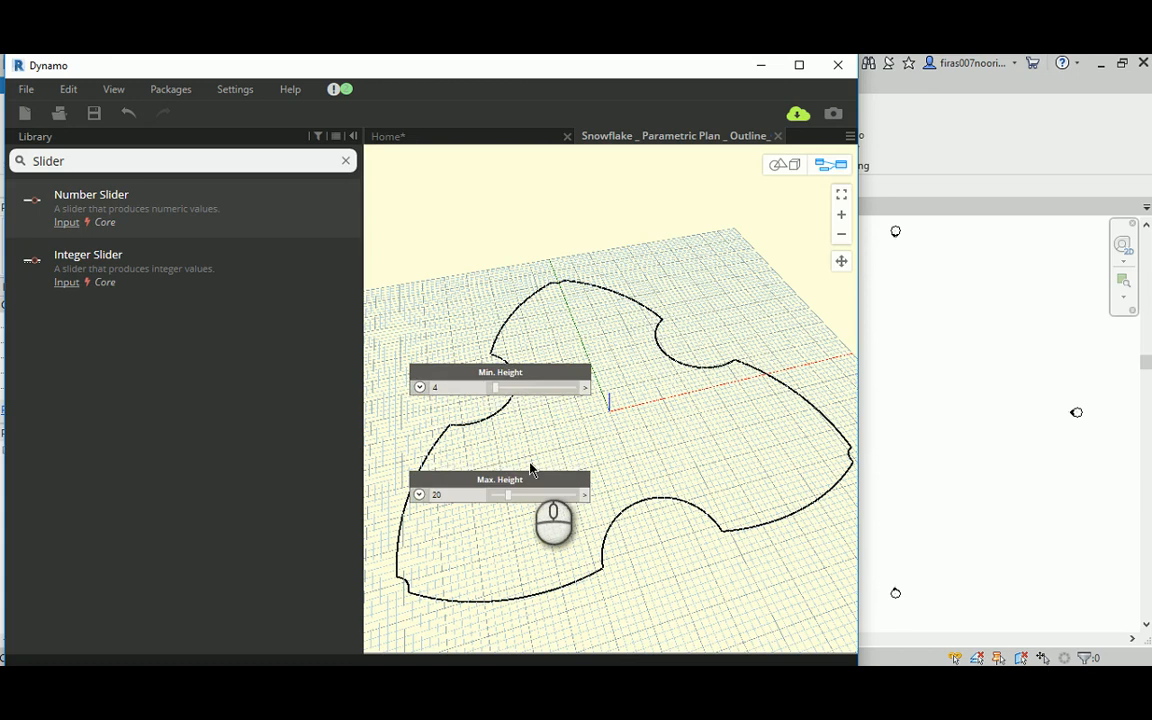
Step: Locate the ARCs group and select its second Arc.ByThreePoints node to examine which part of the outline it draws
{"action": "scroll", "coordinate": [481, 458], "scroll_direction": "down", "scroll_amount": 3}
{"action": "middle_click_drag", "start_coordinate": [686, 290], "coordinate": [584, 383]}
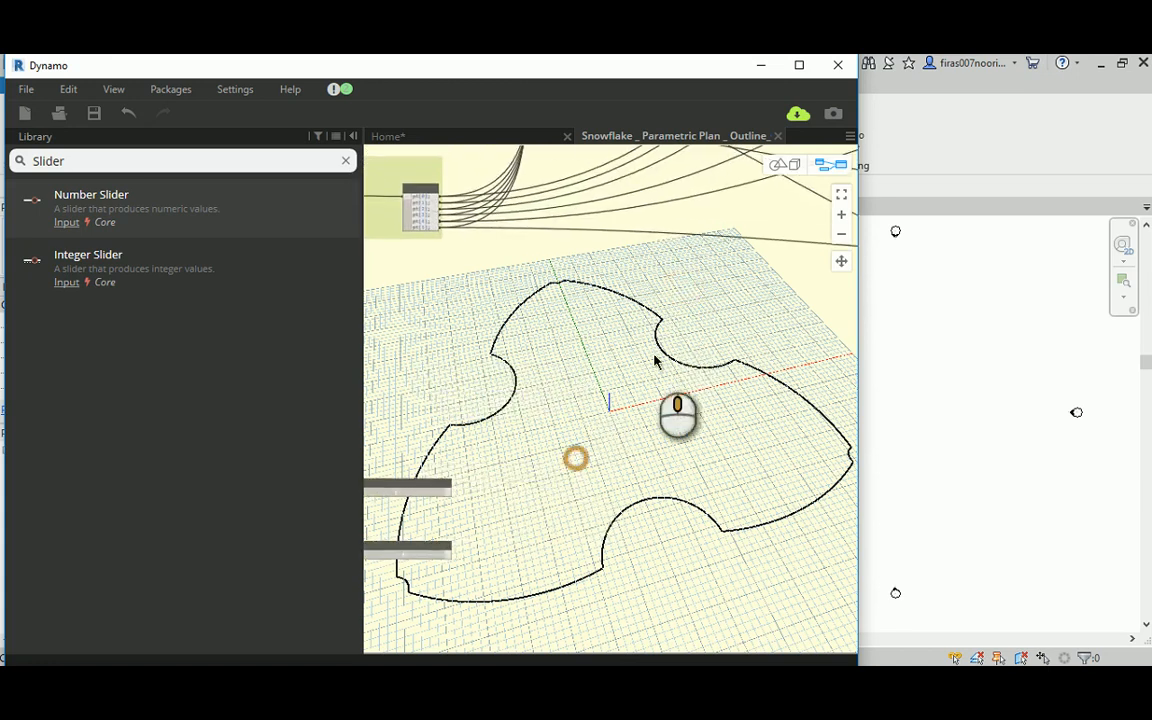
{"action": "middle_click_drag", "start_coordinate": [576, 458], "coordinate": [655, 358]}
{"action": "scroll", "coordinate": [637, 348], "scroll_direction": "down", "scroll_amount": 3}
{"action": "middle_click_drag", "start_coordinate": [717, 247], "coordinate": [595, 445]}
{"action": "scroll", "coordinate": [595, 444], "scroll_direction": "down", "scroll_amount": 3}
{"action": "scroll", "coordinate": [750, 206], "scroll_direction": "up", "scroll_amount": 2}
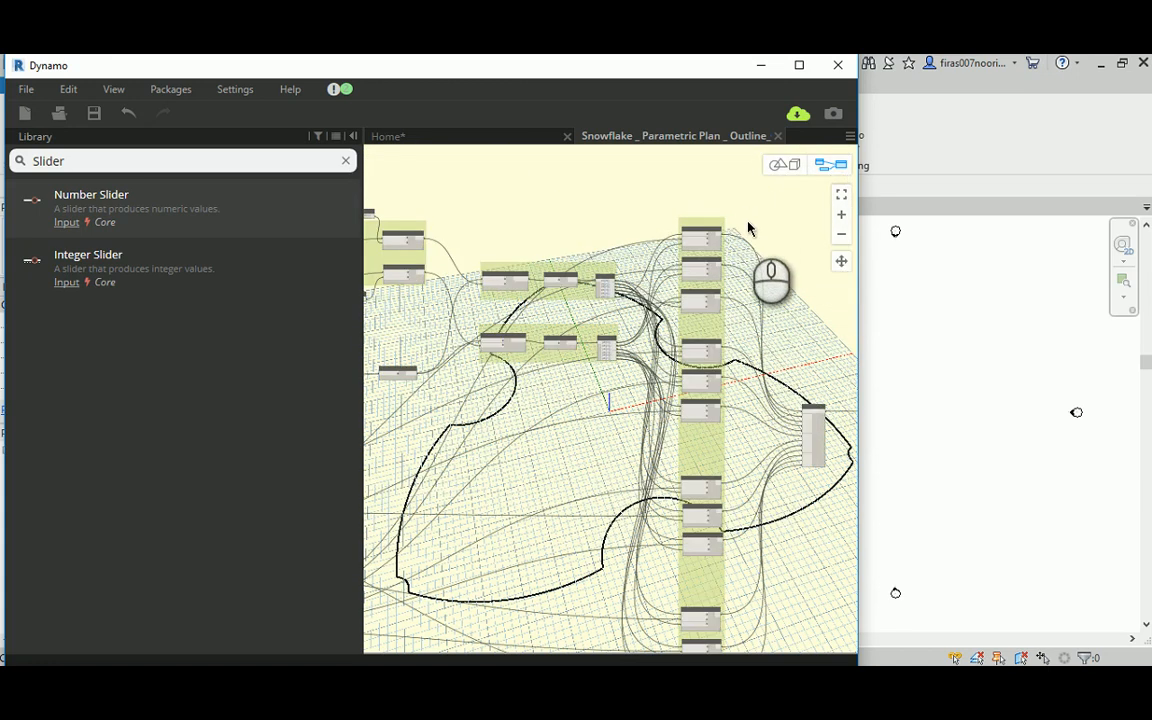
{"action": "scroll", "coordinate": [745, 245], "scroll_direction": "up", "scroll_amount": 3}
{"action": "middle_click_drag", "start_coordinate": [757, 282], "coordinate": [586, 359]}
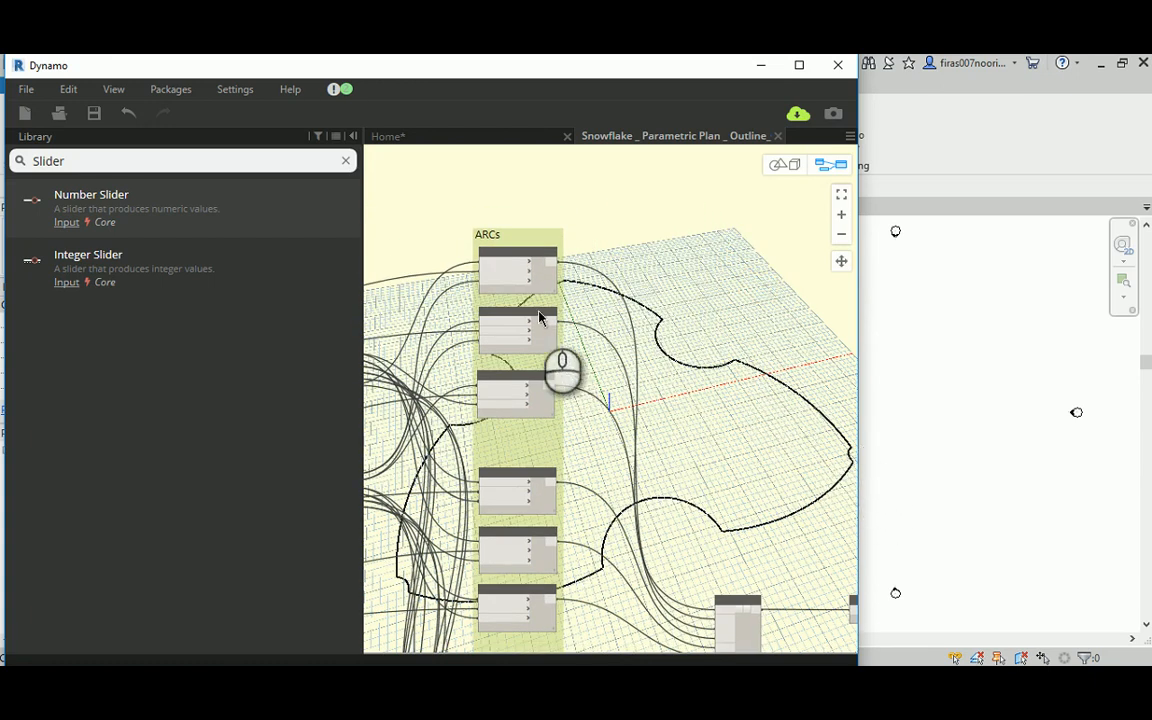
{"action": "left_click", "coordinate": [538, 317]}
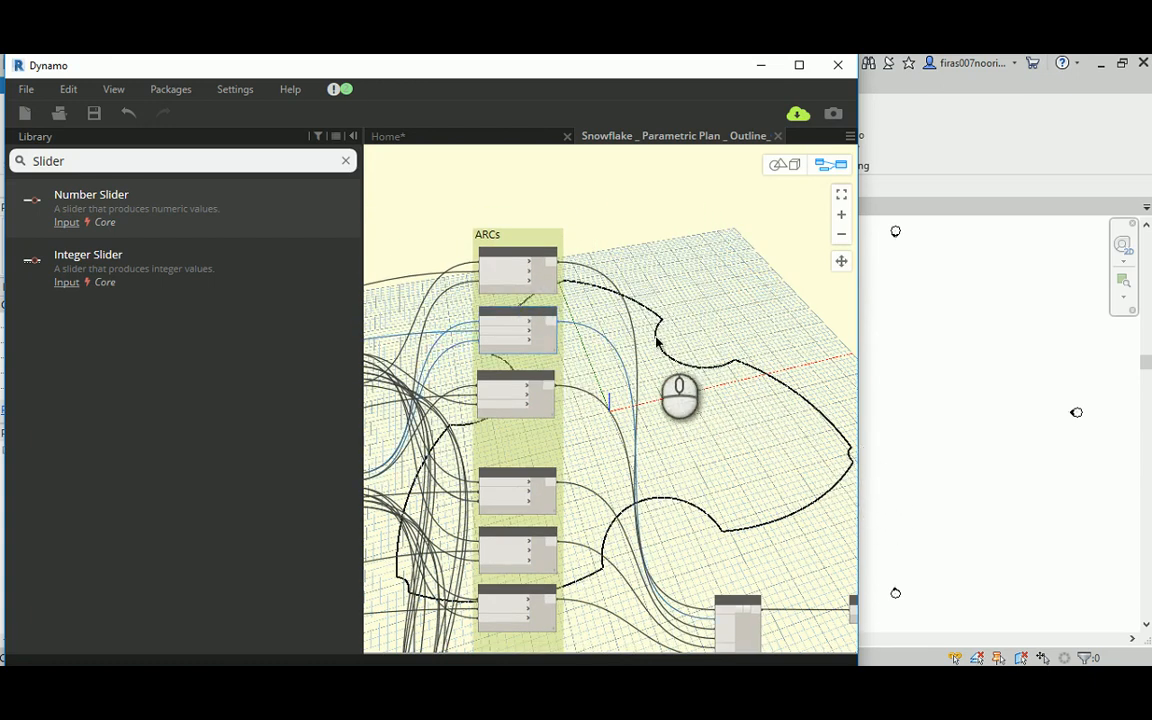
{"action": "scroll", "coordinate": [600, 295], "scroll_direction": "up", "scroll_amount": 1}
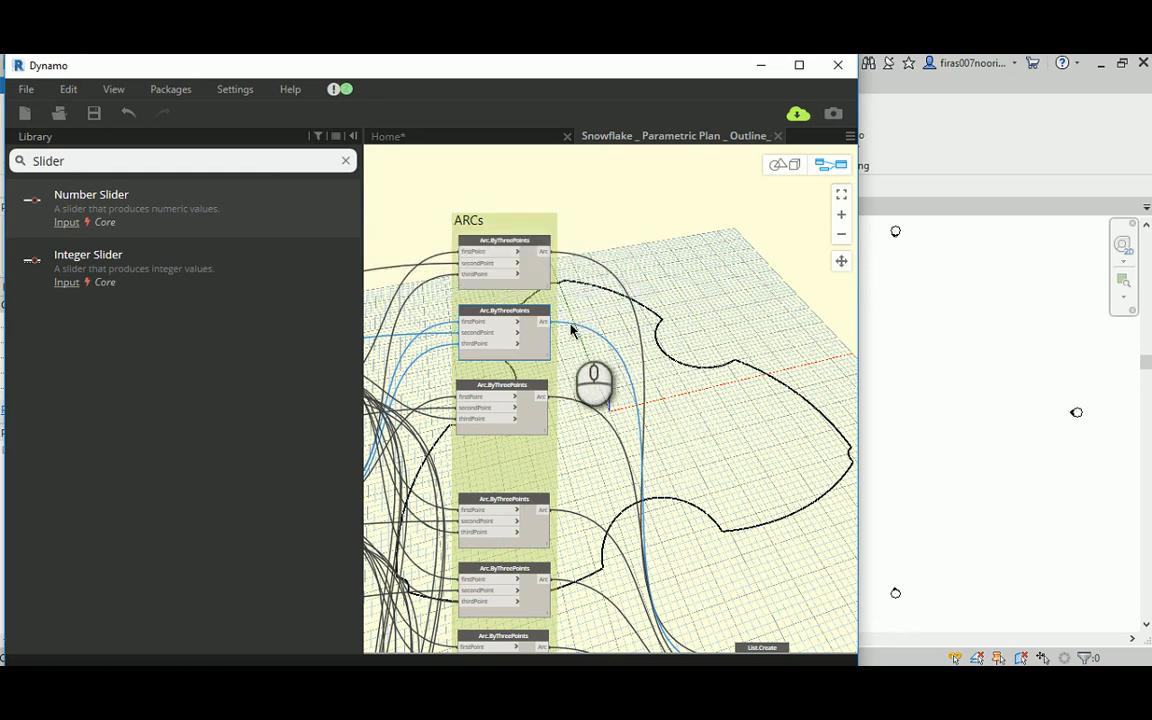
Step: Search the library for translate and place the Geometry.Translate node with x, y and z translation inputs beside the ARCs group
{"action": "left_click_drag", "start_coordinate": [121, 160], "coordinate": [5, 161]}
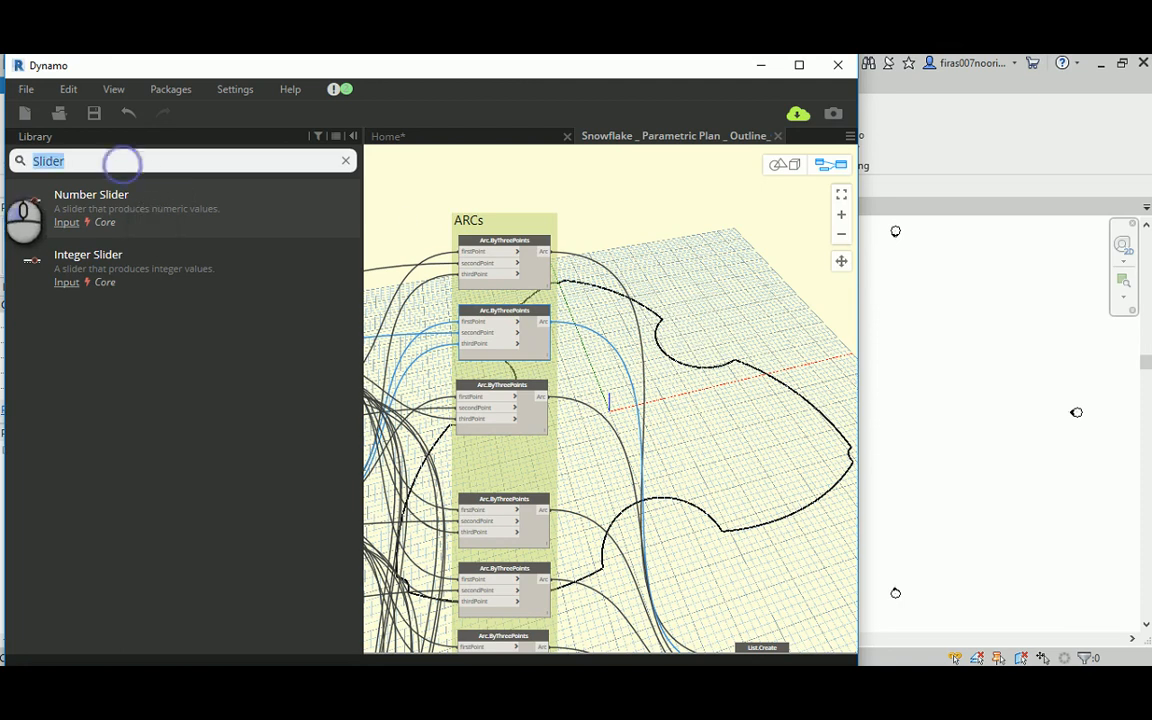
{"action": "type", "text": "translate"}
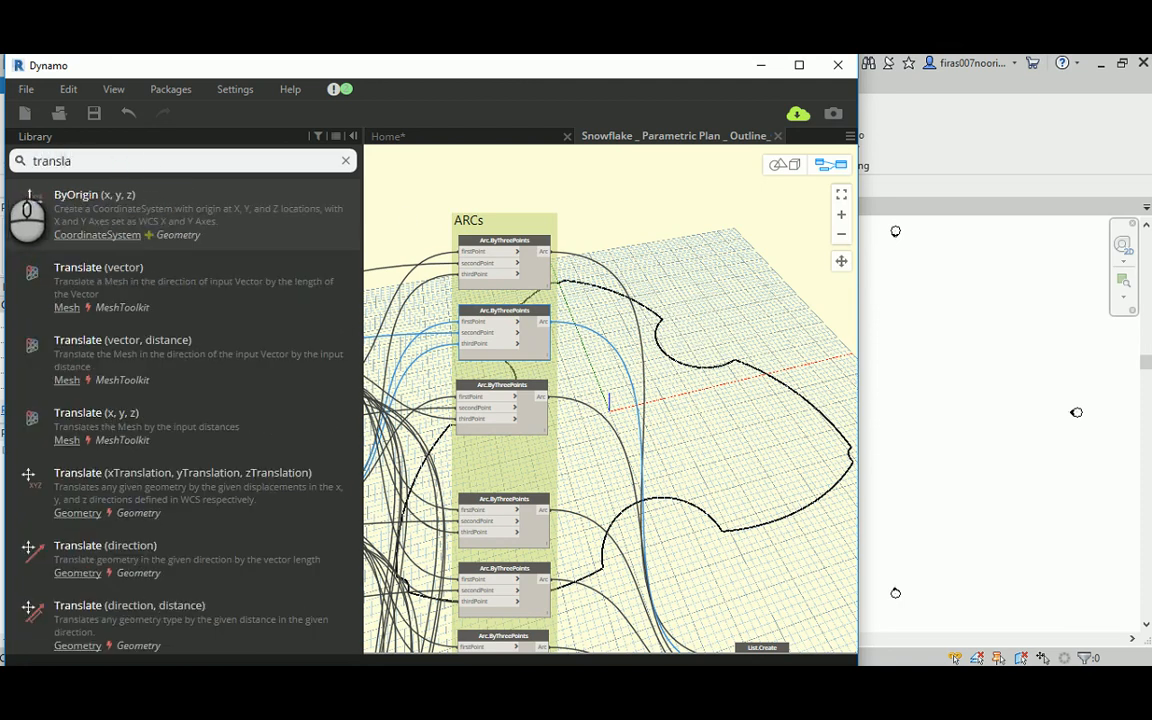
{"action": "left_click", "coordinate": [173, 500]}
{"action": "left_click_drag", "start_coordinate": [593, 429], "coordinate": [653, 320]}
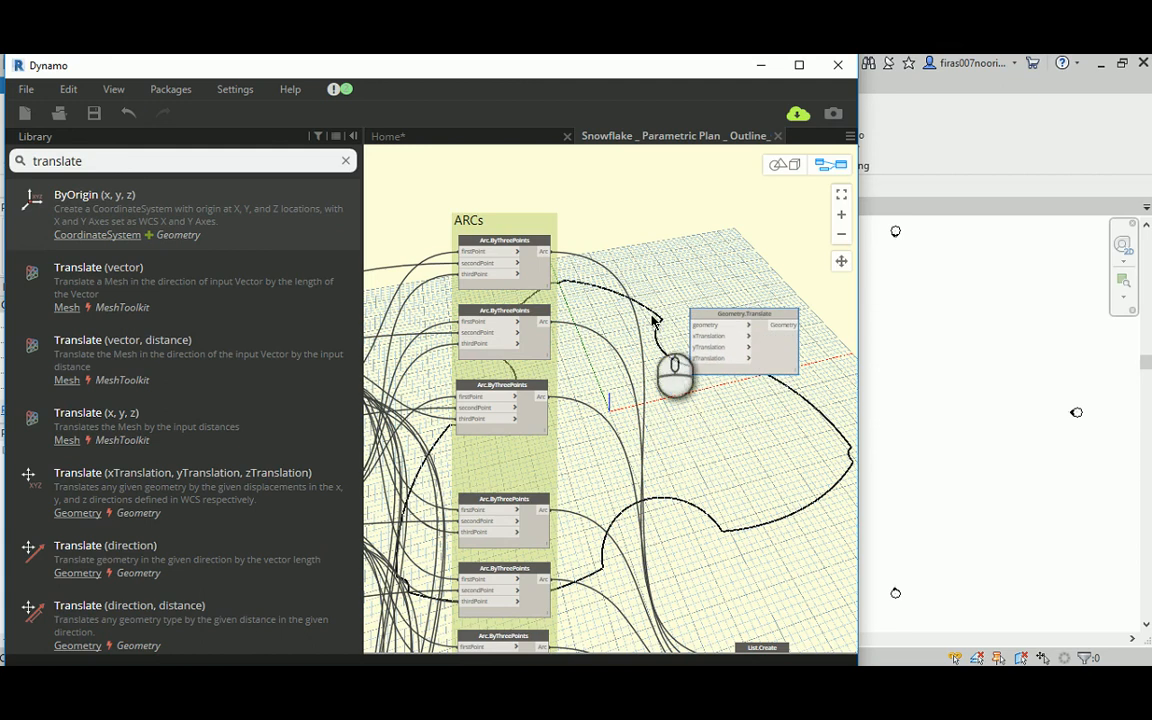
Step: Connect the second arc's output to the Geometry.Translate node's geometry input and place the node next to the height sliders
{"action": "left_click_drag", "start_coordinate": [541, 321], "coordinate": [496, 591]}
{"action": "scroll", "coordinate": [730, 293], "scroll_direction": "down", "scroll_amount": 7}
{"action": "middle_click_drag", "start_coordinate": [404, 555], "coordinate": [502, 471]}
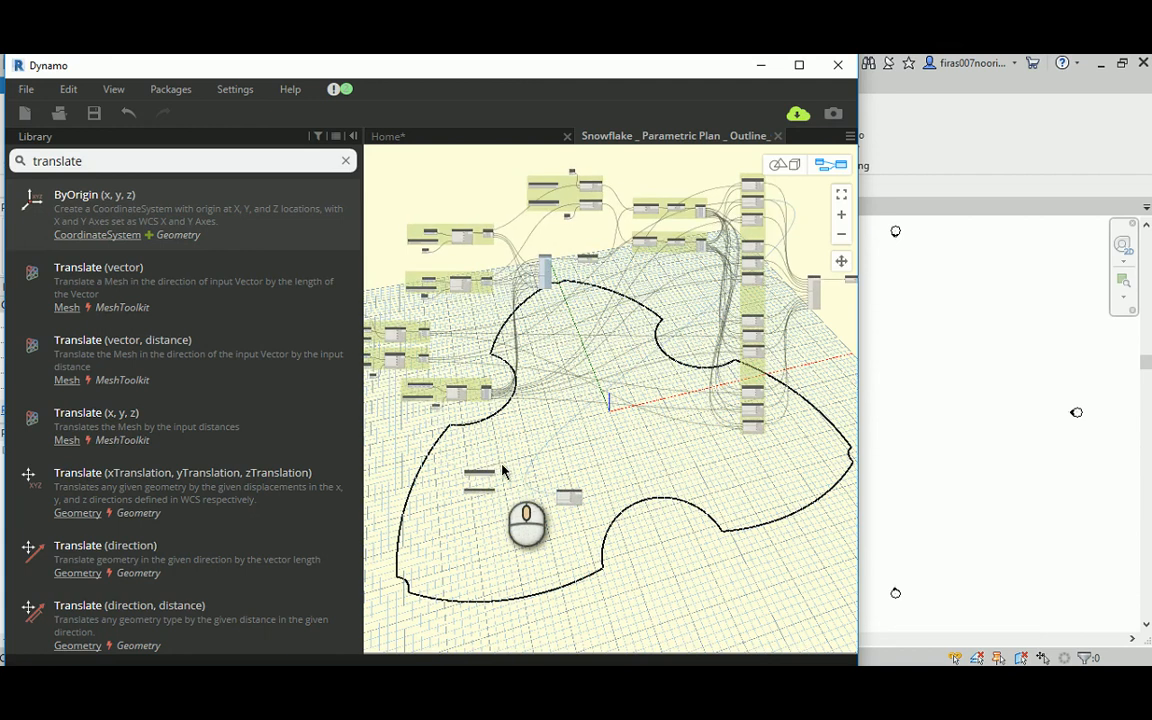
Step: Connect the Max. Height slider to the zTranslation input of the Geometry.Translate node
{"action": "scroll", "coordinate": [521, 473], "scroll_direction": "up", "scroll_amount": 3}
{"action": "middle_click_drag", "start_coordinate": [617, 481], "coordinate": [632, 448]}
{"action": "scroll", "coordinate": [466, 456], "scroll_direction": "up", "scroll_amount": 4}
{"action": "scroll", "coordinate": [466, 452], "scroll_direction": "up", "scroll_amount": 2}
{"action": "left_click_drag", "start_coordinate": [672, 485], "coordinate": [640, 462]}
{"action": "scroll", "coordinate": [489, 483], "scroll_direction": "up", "scroll_amount": 2}
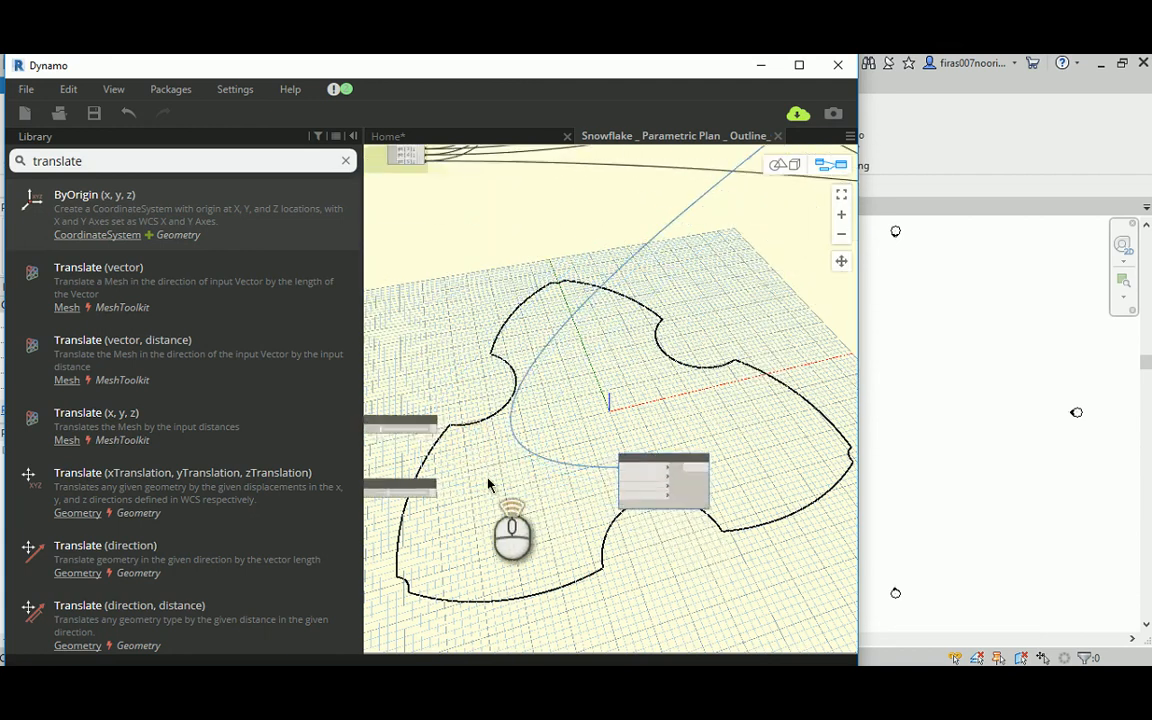
{"action": "scroll", "coordinate": [488, 482], "scroll_direction": "up", "scroll_amount": 2}
{"action": "middle_click_drag", "start_coordinate": [487, 482], "coordinate": [586, 460]}
{"action": "left_click", "coordinate": [513, 474]}
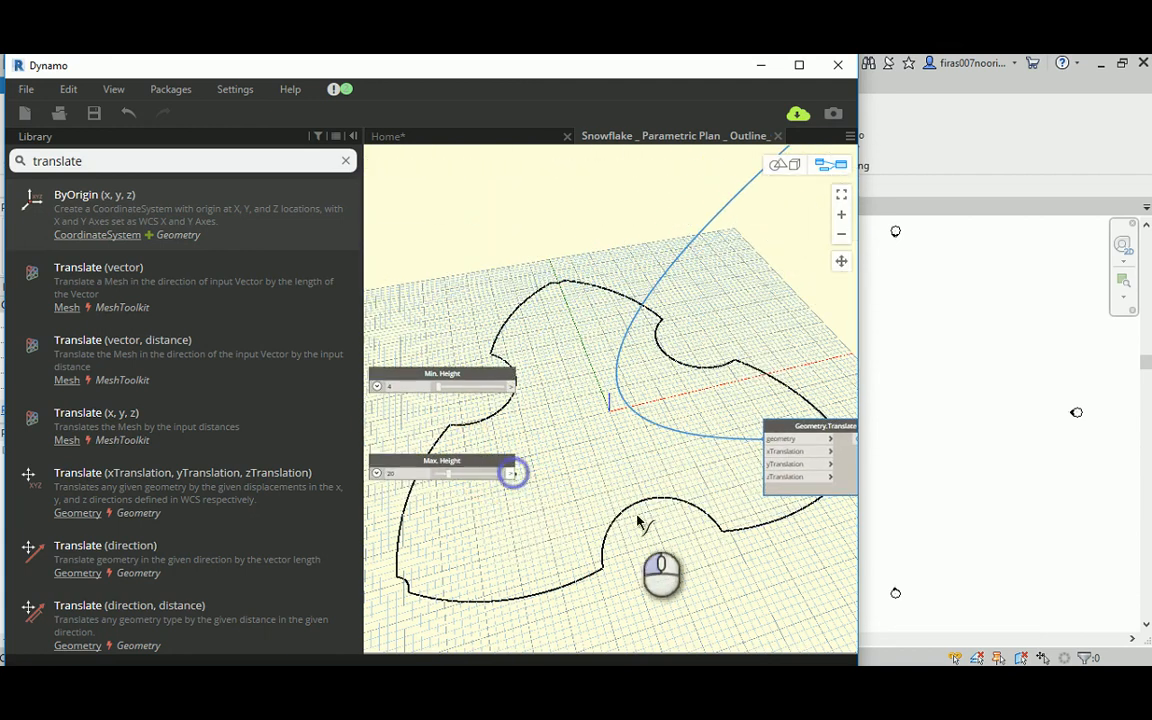
{"action": "left_click", "coordinate": [771, 479]}
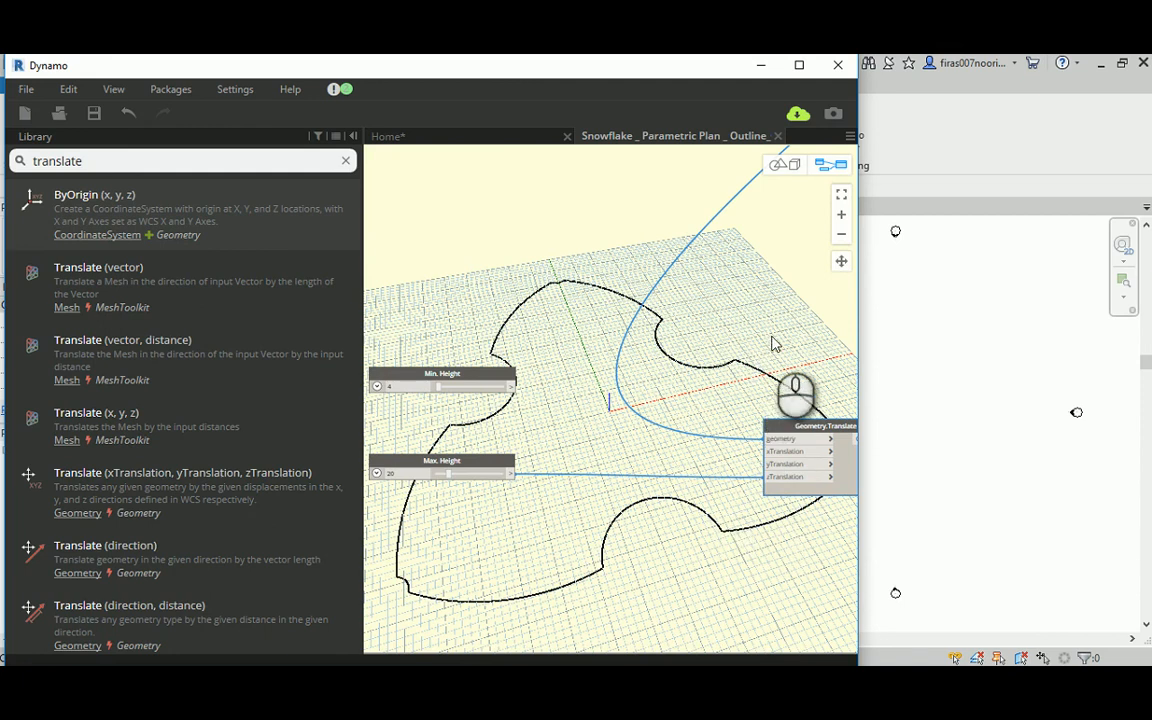
Step: Inspect the outline in the 3D geometry preview for the translated arc, and return to the node graph
{"action": "left_click", "coordinate": [783, 165]}
{"action": "scroll", "coordinate": [670, 345], "scroll_direction": "down", "scroll_amount": 1}
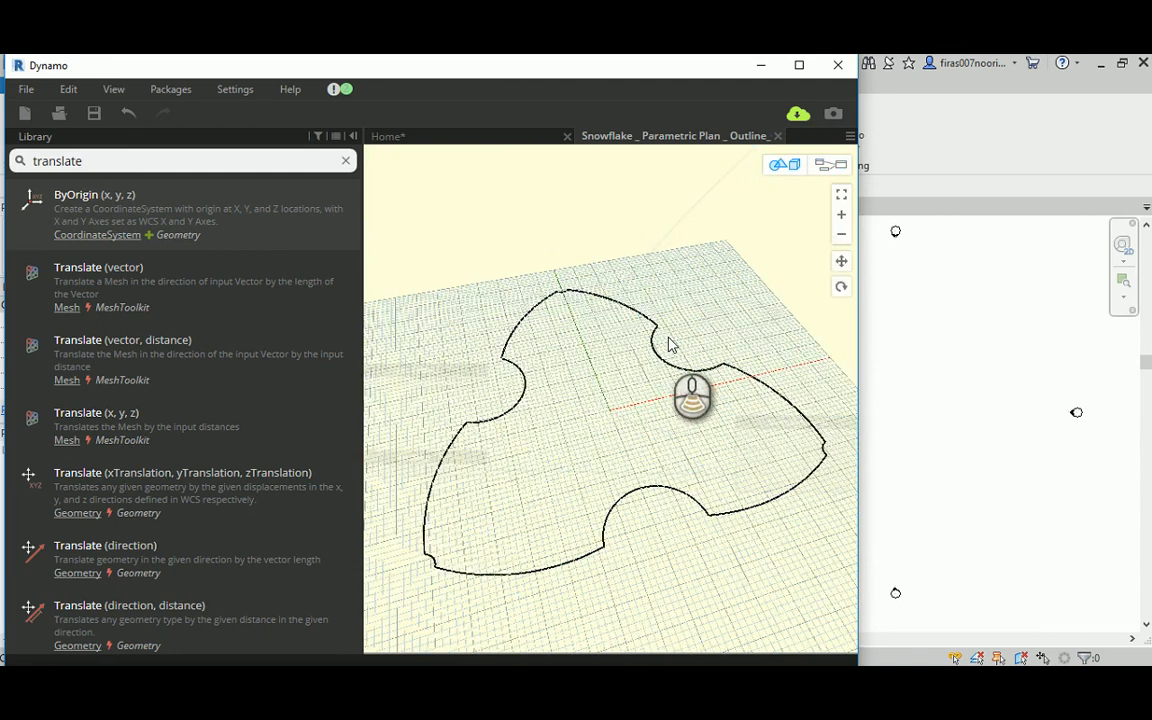
{"action": "scroll", "coordinate": [670, 345], "scroll_direction": "down", "scroll_amount": 4}
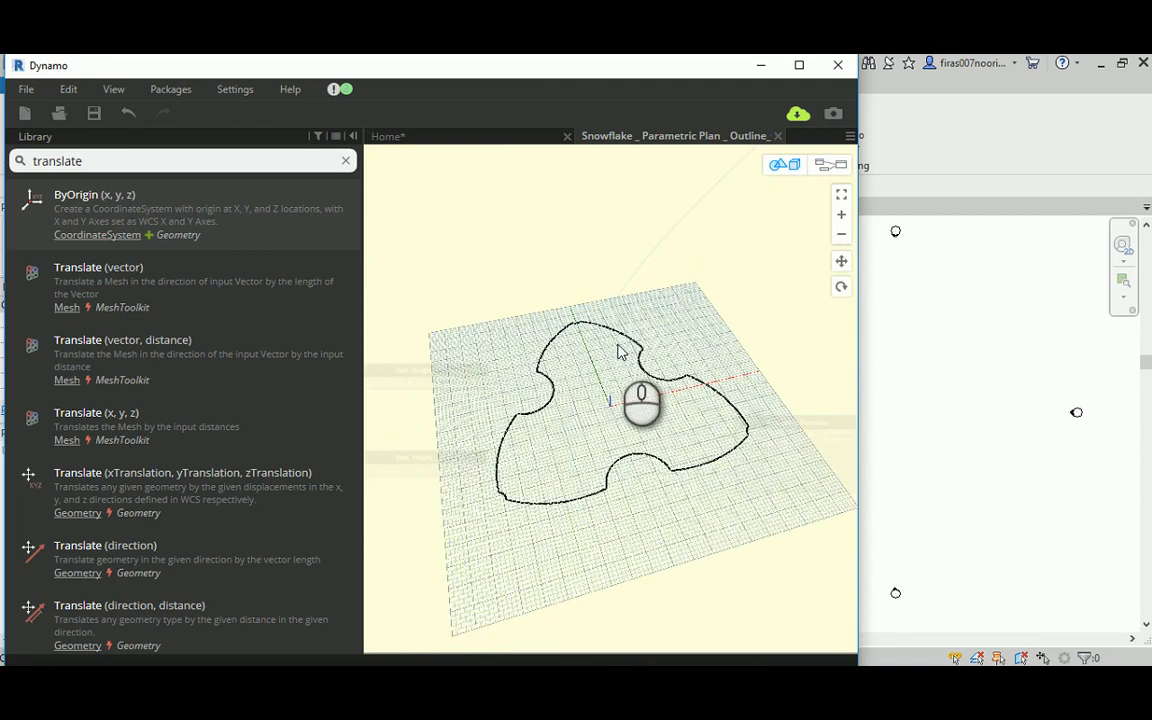
{"action": "scroll", "coordinate": [617, 352], "scroll_direction": "up", "scroll_amount": 2}
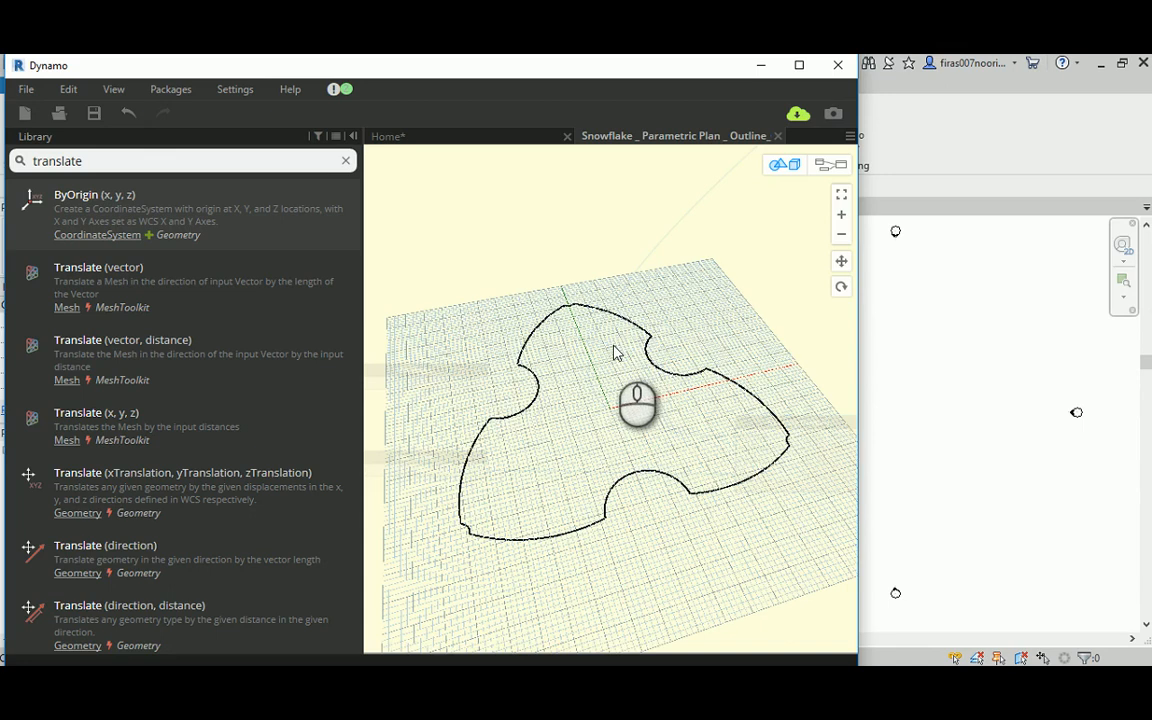
{"action": "left_click", "coordinate": [830, 165]}
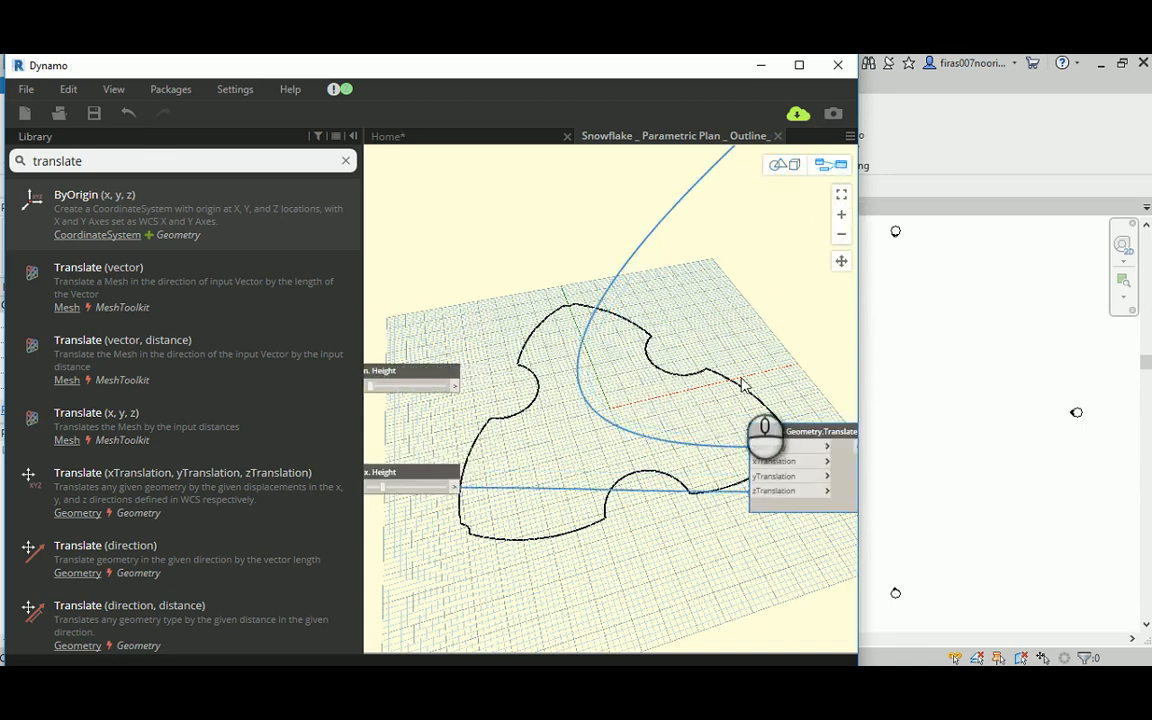
{"action": "left_click_drag", "start_coordinate": [790, 431], "coordinate": [672, 416]}
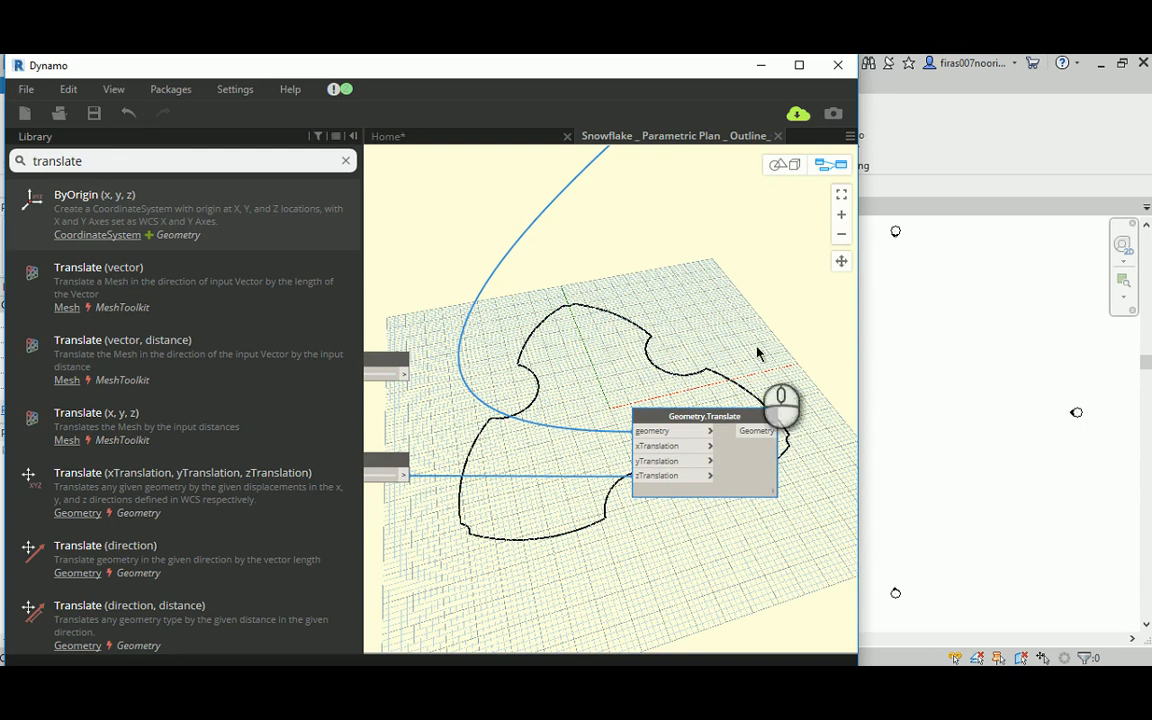
Step: Switch to the Home workspace, check the crown node's output, and move the node up clear of the outline
{"action": "left_click", "coordinate": [451, 137]}
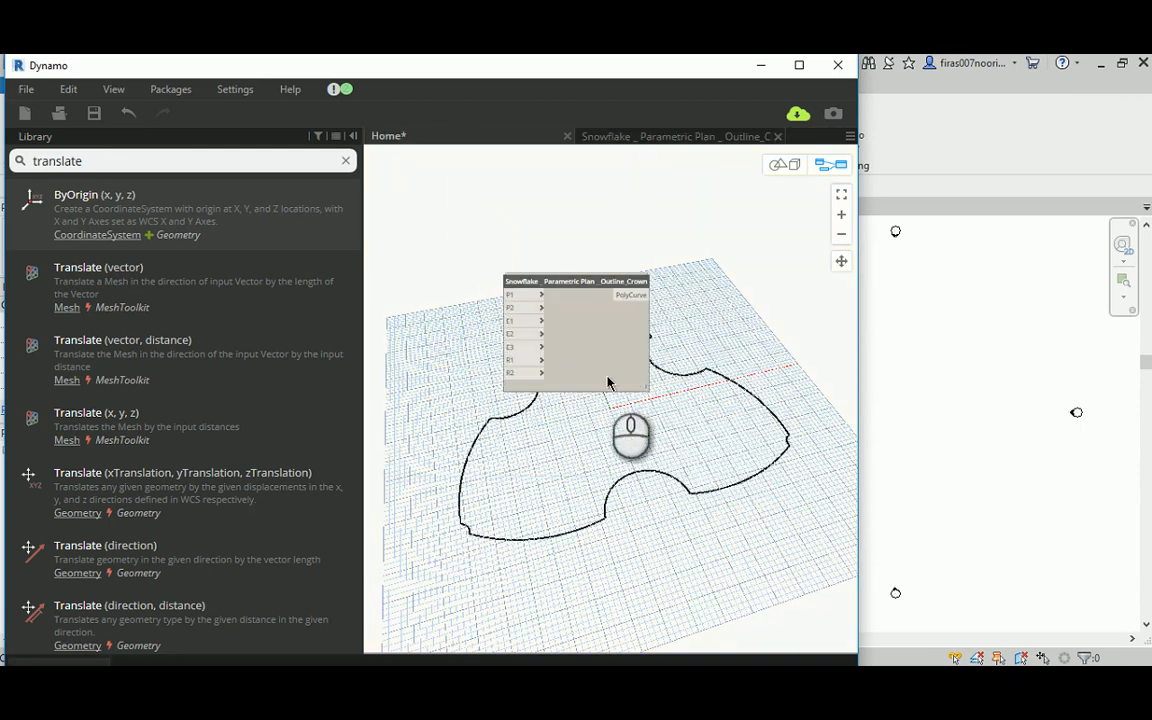
{"action": "mouse_move", "coordinate": [635, 365]}
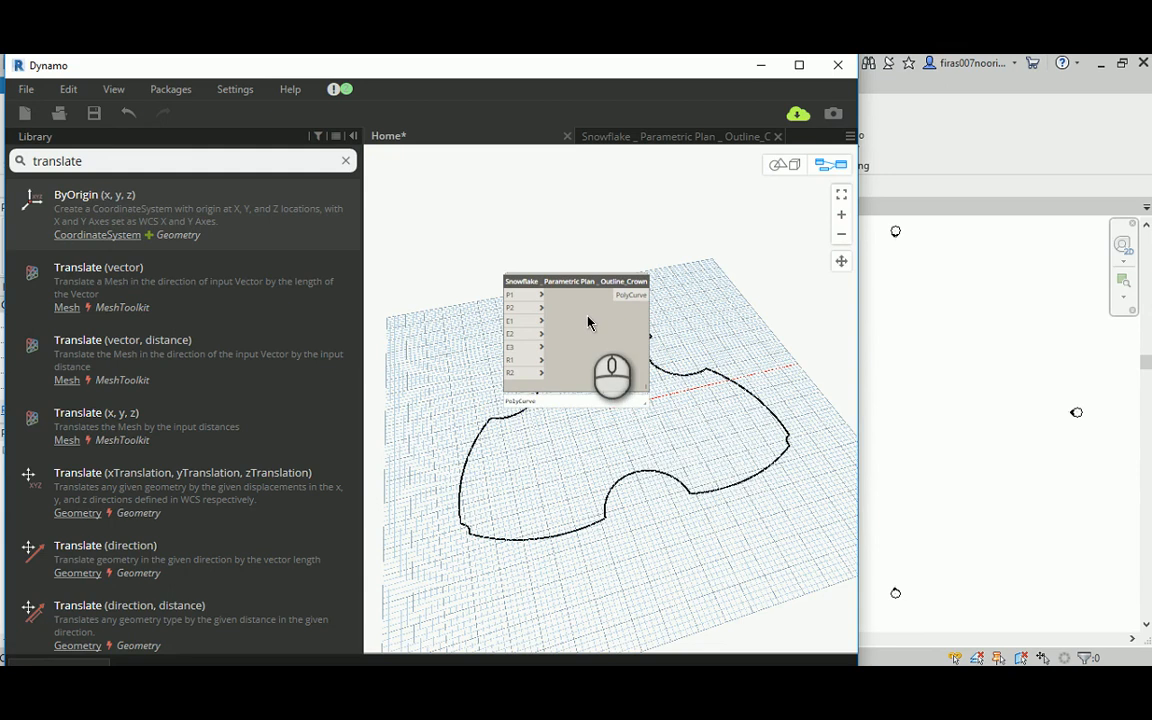
{"action": "left_click_drag", "start_coordinate": [577, 281], "coordinate": [627, 173]}
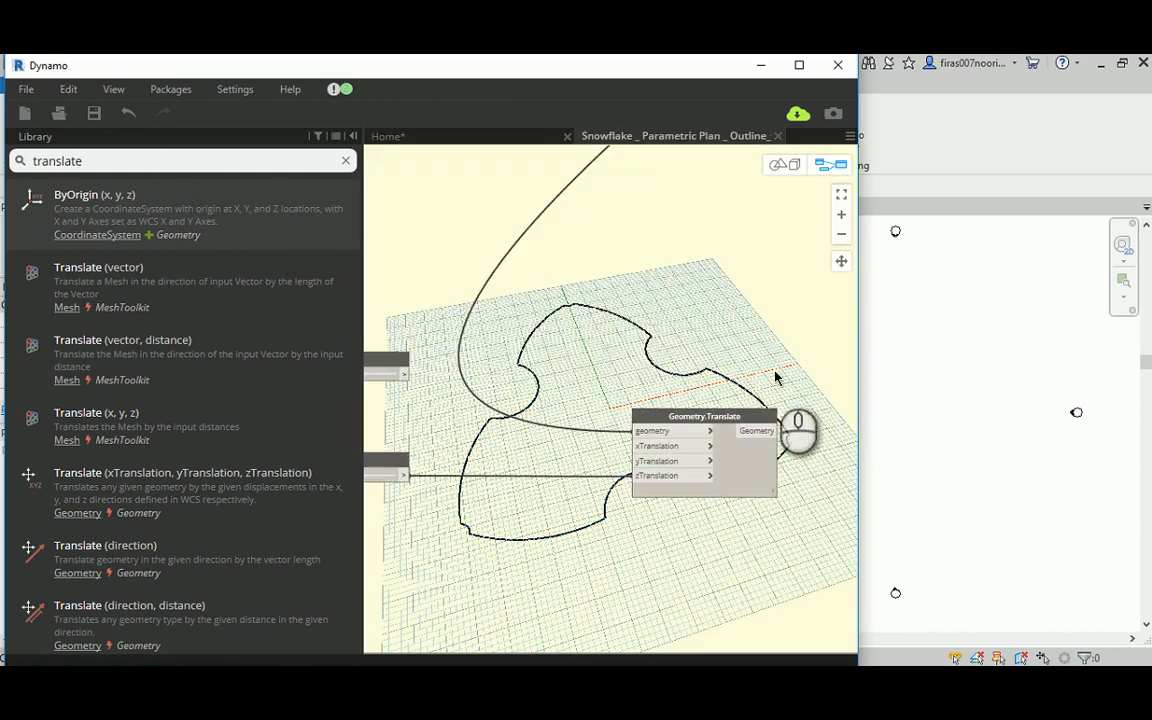
Step: Add an Output node to the custom node graph, connect the Geometry.Translate result to it, and return to the Home workspace
{"action": "middle_click_drag", "start_coordinate": [732, 372], "coordinate": [671, 360]}
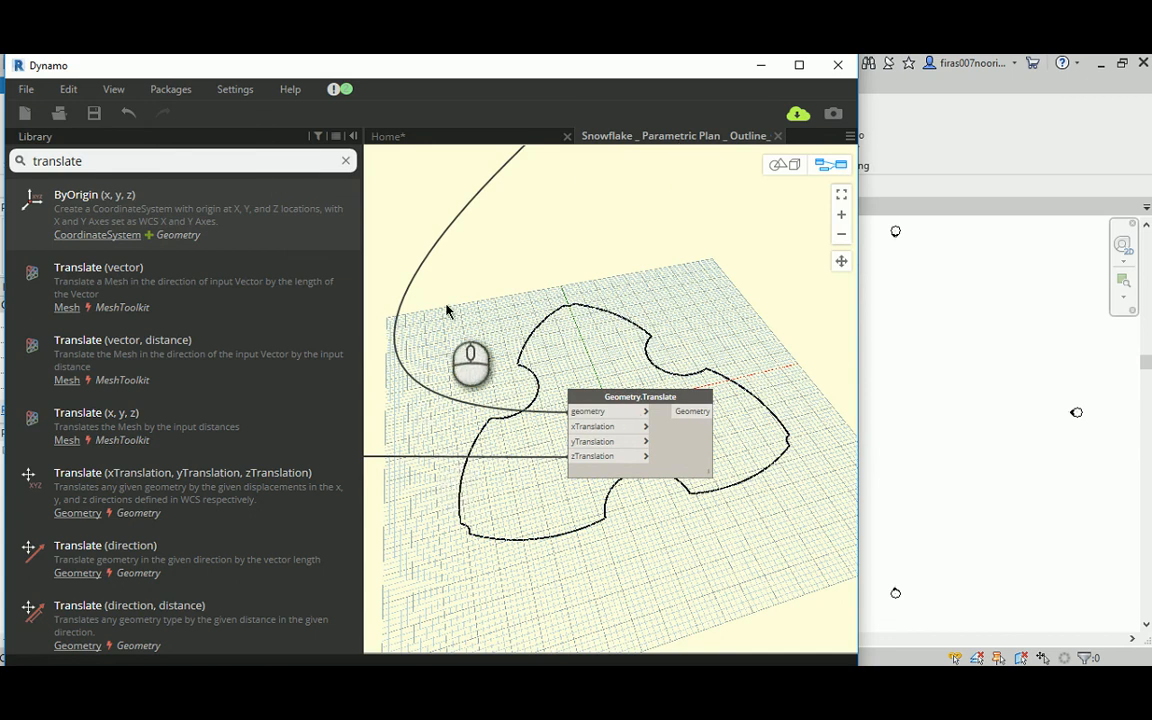
{"action": "middle_click_drag", "start_coordinate": [707, 303], "coordinate": [653, 290]}
{"action": "left_click_drag", "start_coordinate": [124, 157], "coordinate": [28, 163]}
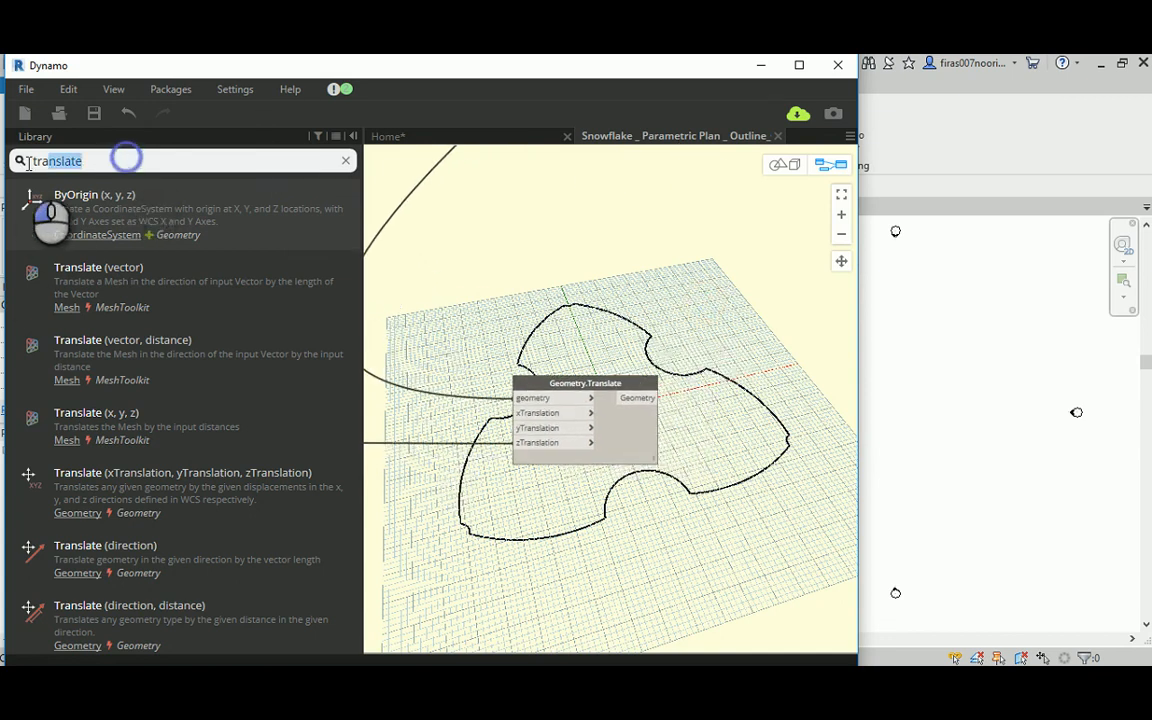
{"action": "key", "text": "BackSpace"}
{"action": "key", "text": "BackSpace"}
{"action": "key", "text": "BackSpace"}
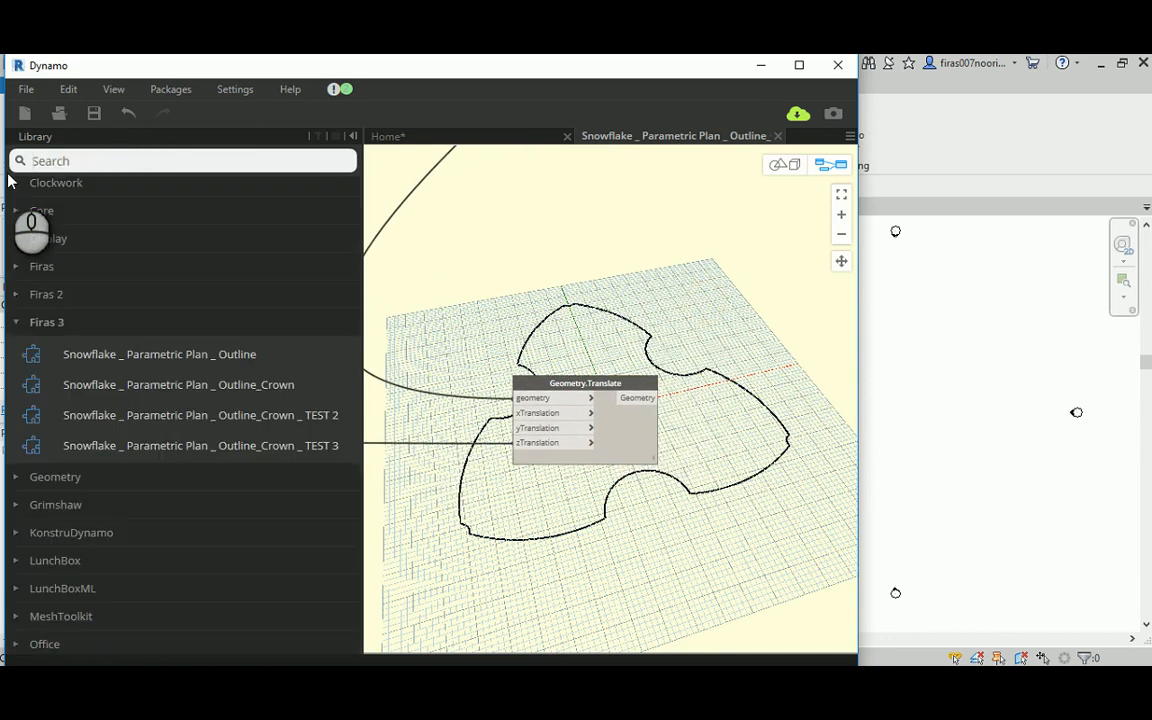
{"action": "type", "text": "out"}
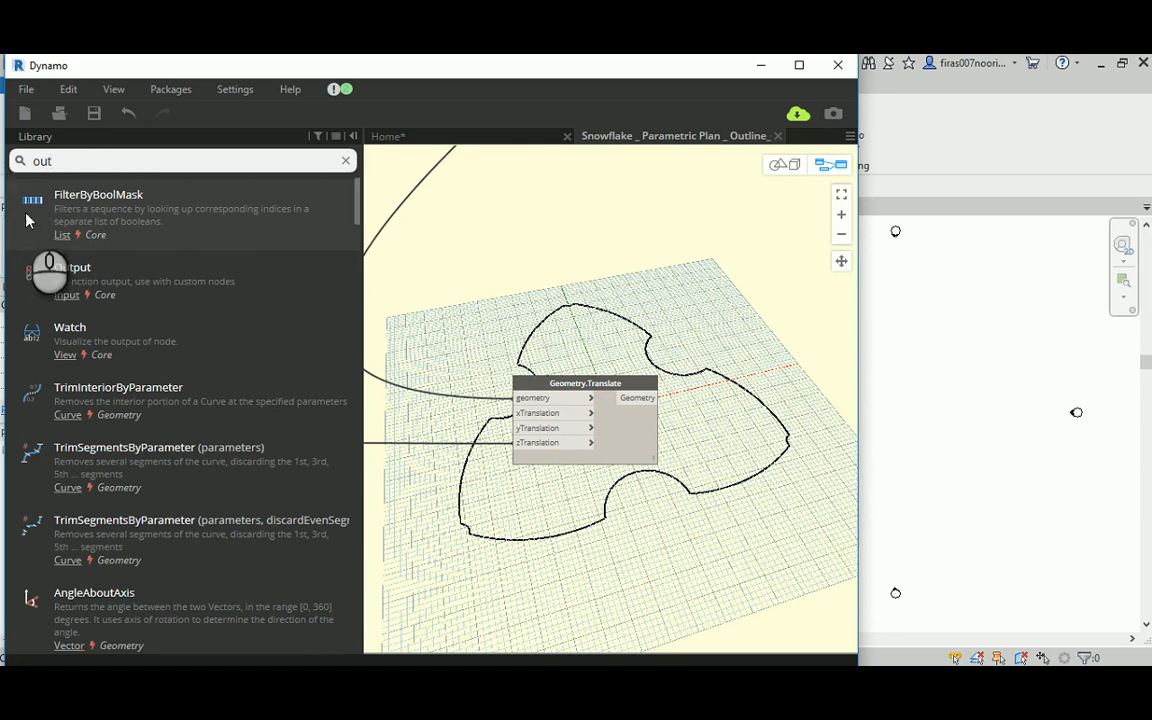
{"action": "mouse_move", "coordinate": [71, 285]}
{"action": "left_mouse_down"}
{"action": "mouse_move", "coordinate": [790, 350]}
{"action": "mouse_move", "coordinate": [645, 440]}
{"action": "mouse_move", "coordinate": [842, 425]}
{"action": "mouse_move", "coordinate": [830, 386]}
{"action": "left_mouse_up"}
{"action": "left_click_drag", "start_coordinate": [633, 382], "coordinate": [797, 410]}
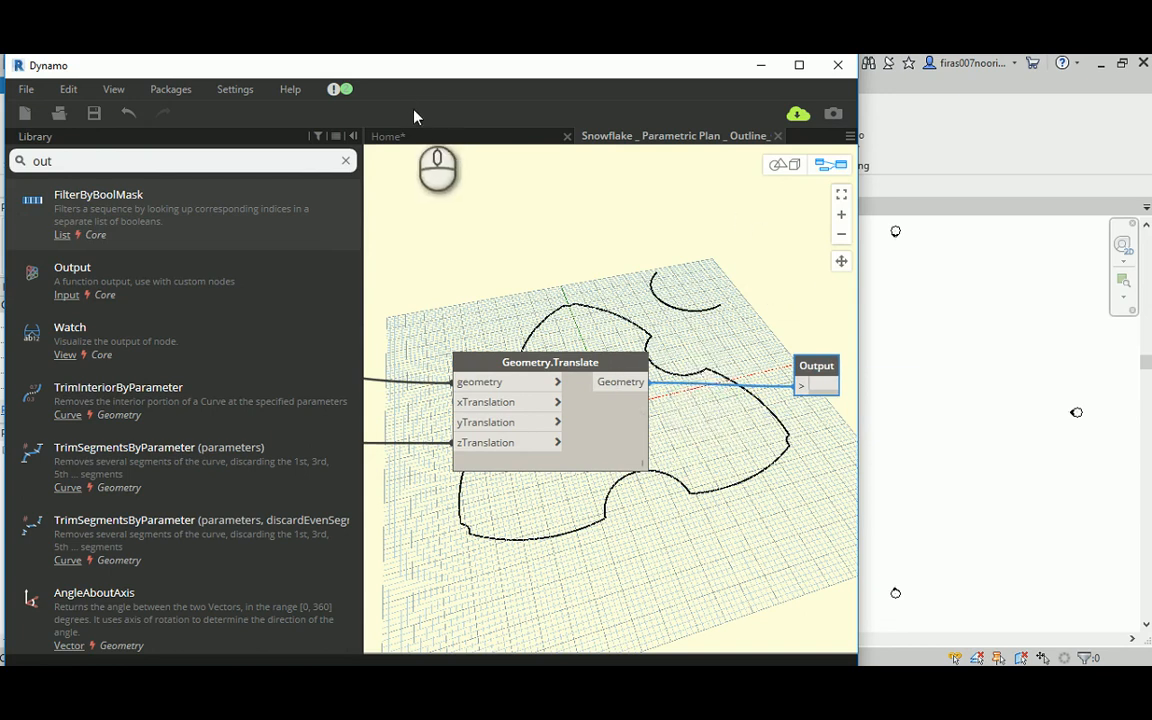
{"action": "left_click", "coordinate": [500, 138]}
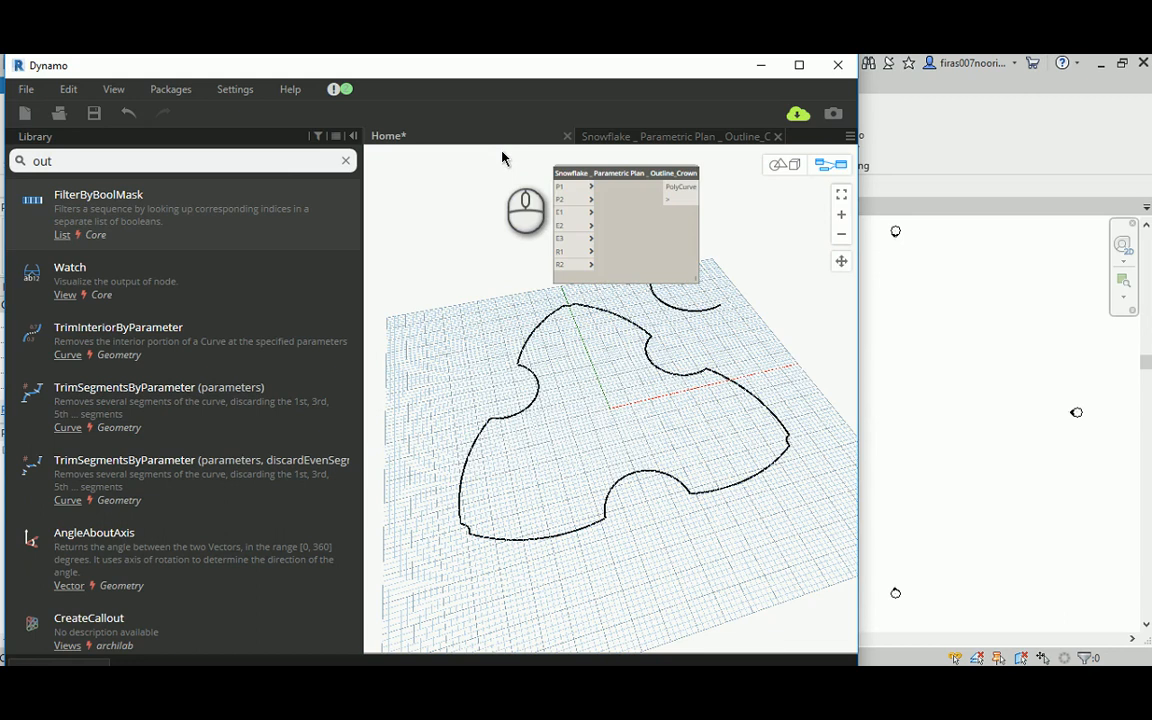
Step: Move the crown node clear of the translated arc and examine the arc's elevation in the 3D geometry preview
{"action": "left_click_drag", "start_coordinate": [608, 178], "coordinate": [479, 177]}
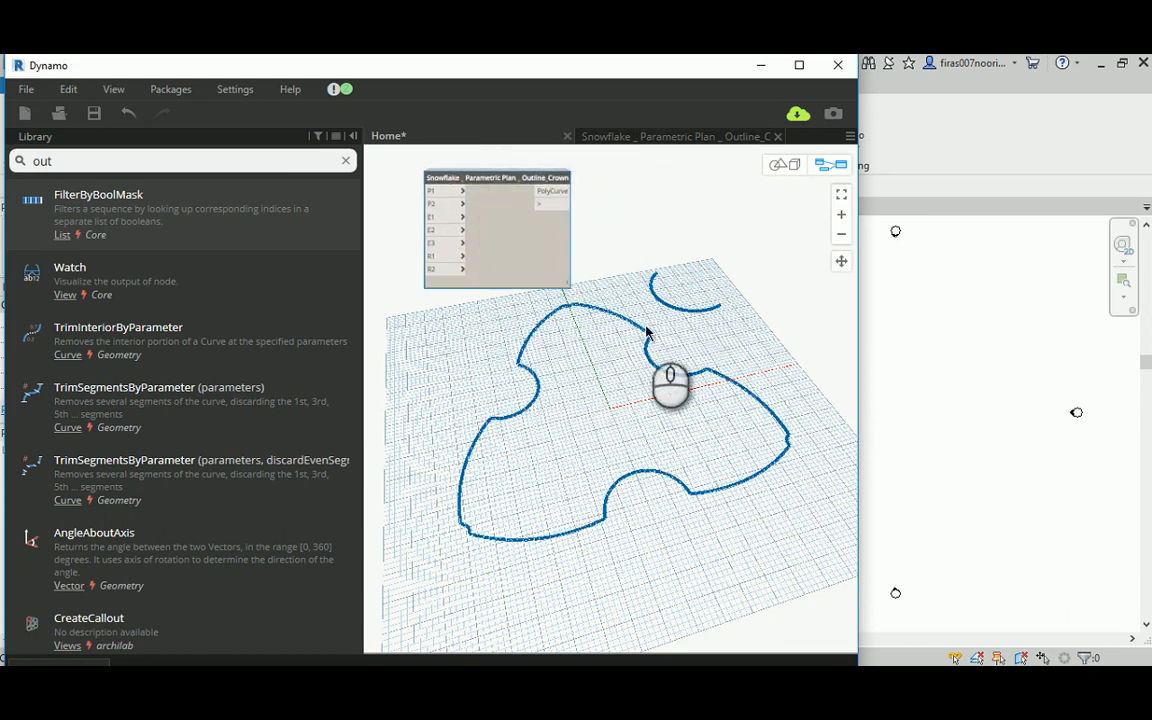
{"action": "left_click", "coordinate": [786, 164]}
{"action": "right_click_drag", "start_coordinate": [676, 429], "coordinate": [700, 285]}
{"action": "left_click", "coordinate": [822, 166]}
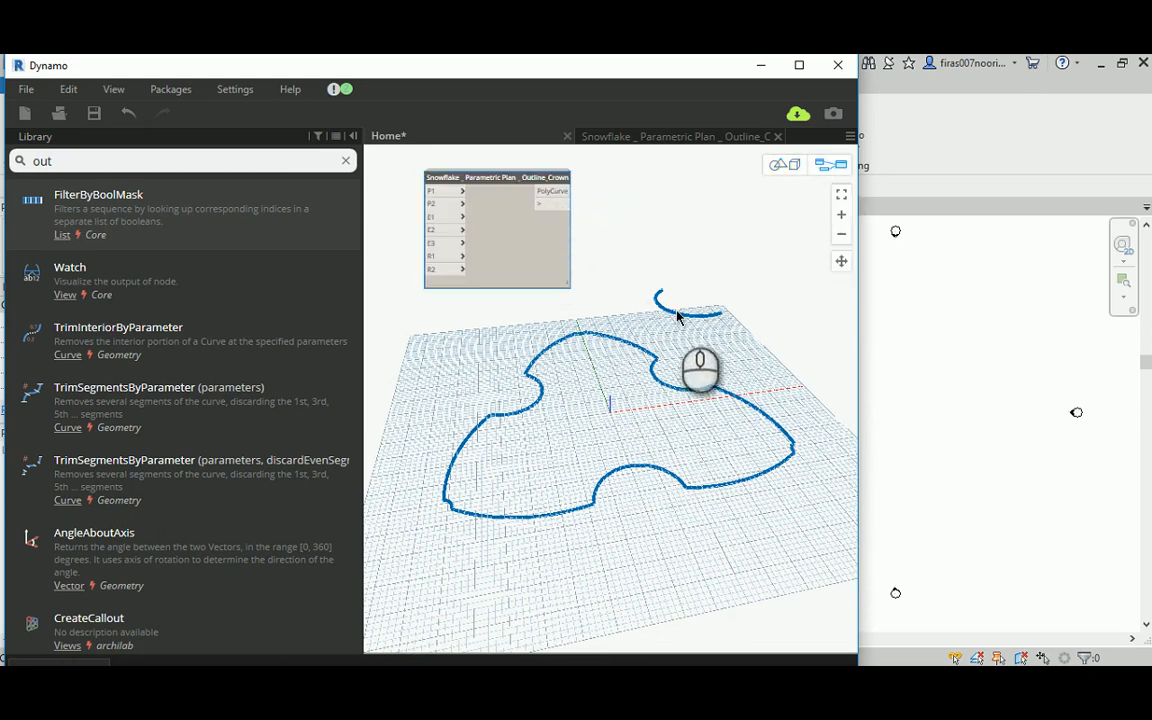
Step: In the crown custom node workspace, duplicate the Geometry.Translate and Output nodes and place the copies directly below the originals
{"action": "left_click", "coordinate": [635, 137]}
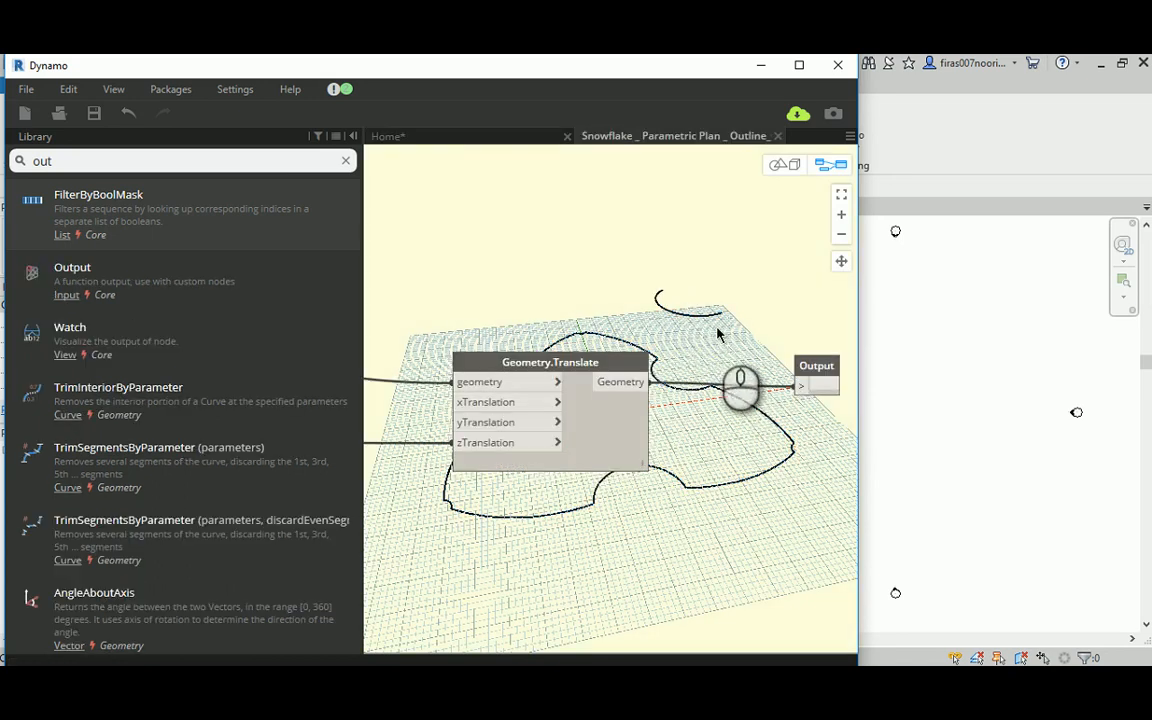
{"action": "scroll", "coordinate": [779, 342], "scroll_direction": "down", "scroll_amount": 5}
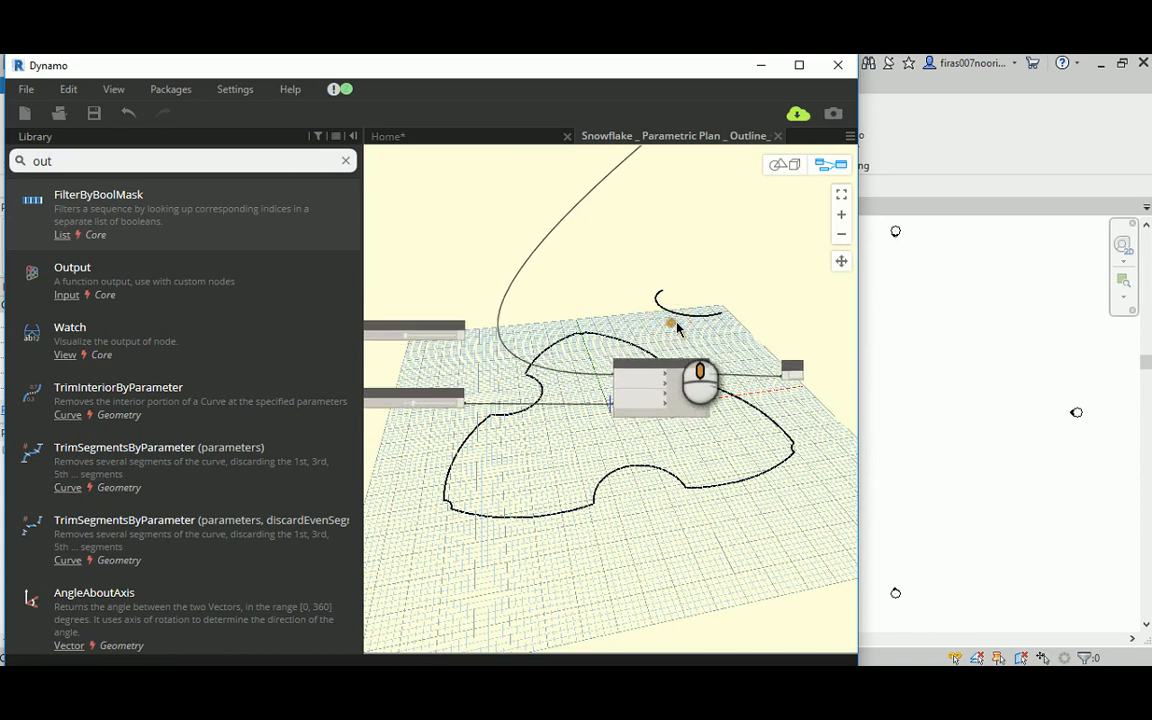
{"action": "left_click", "coordinate": [675, 357]}
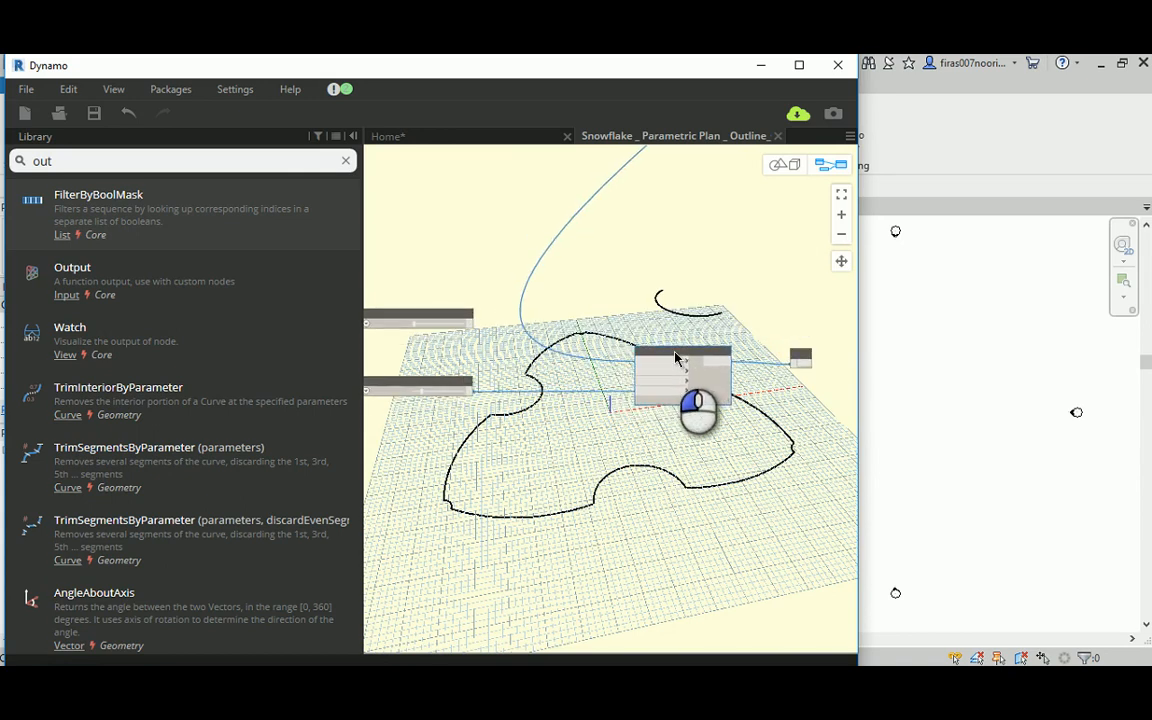
{"action": "middle_click_drag", "start_coordinate": [608, 296], "coordinate": [616, 331]}
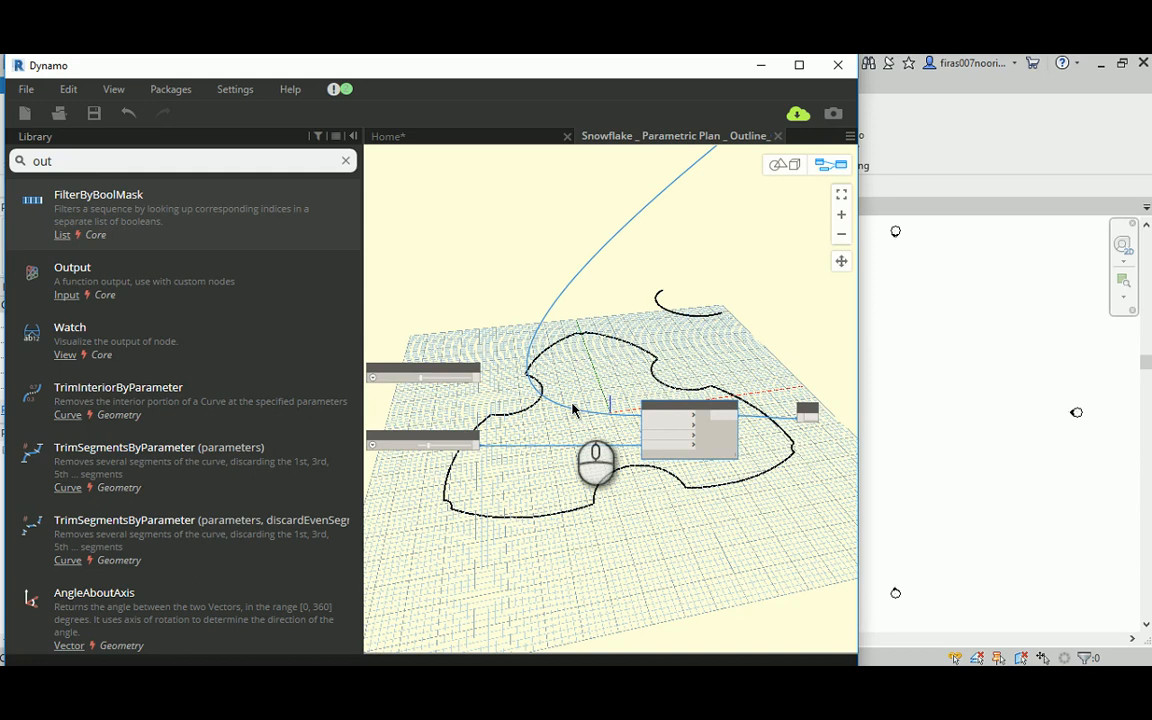
{"action": "scroll", "coordinate": [567, 405], "scroll_direction": "down", "scroll_amount": 2}
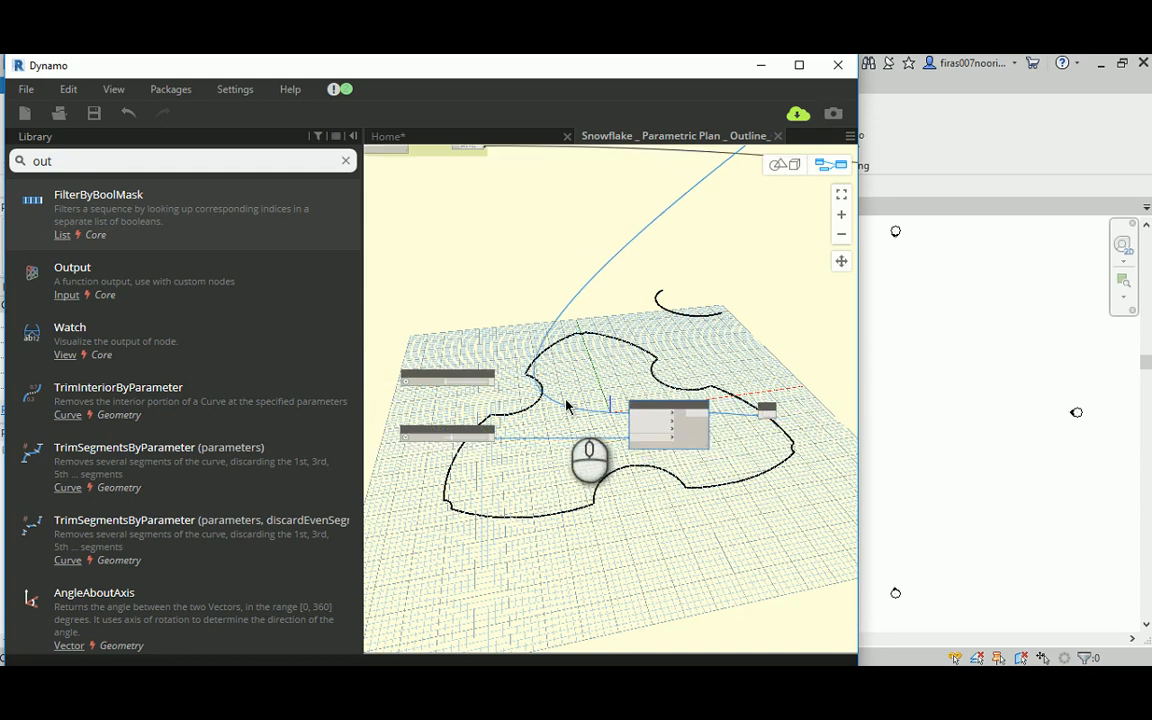
{"action": "scroll", "coordinate": [615, 390], "scroll_direction": "down", "scroll_amount": 5}
{"action": "scroll", "coordinate": [545, 240], "scroll_direction": "up", "scroll_amount": 9}
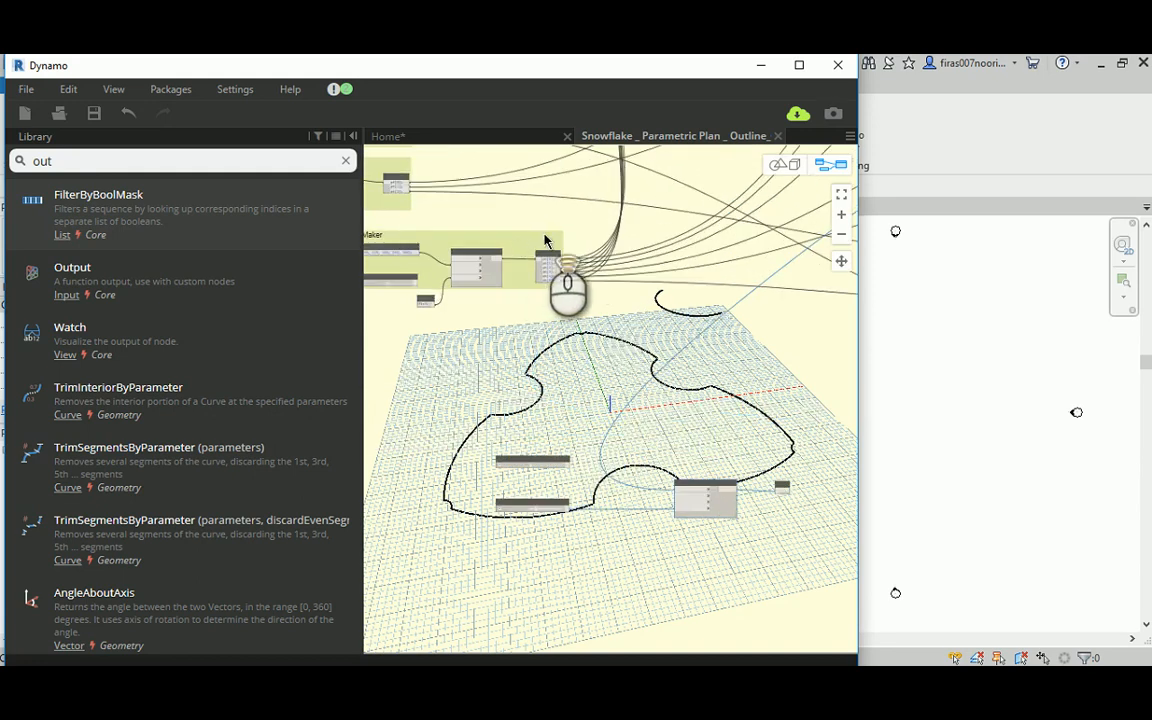
{"action": "scroll", "coordinate": [541, 260], "scroll_direction": "up", "scroll_amount": 2}
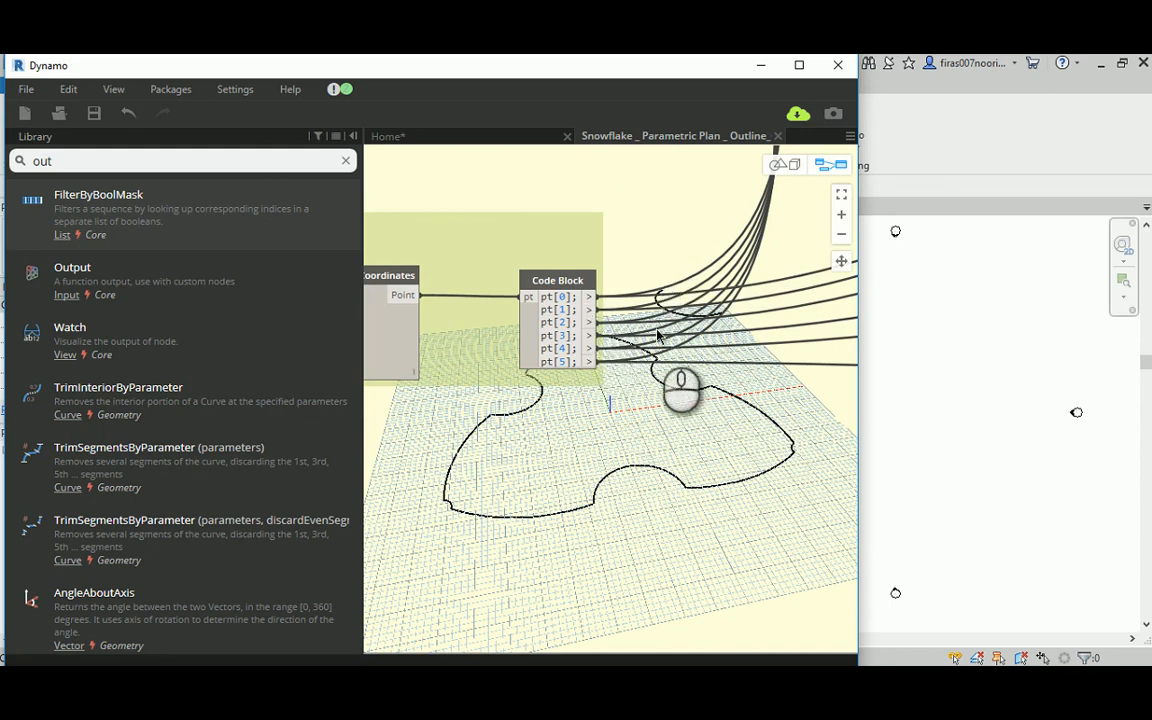
{"action": "scroll", "coordinate": [650, 337], "scroll_direction": "down", "scroll_amount": 8}
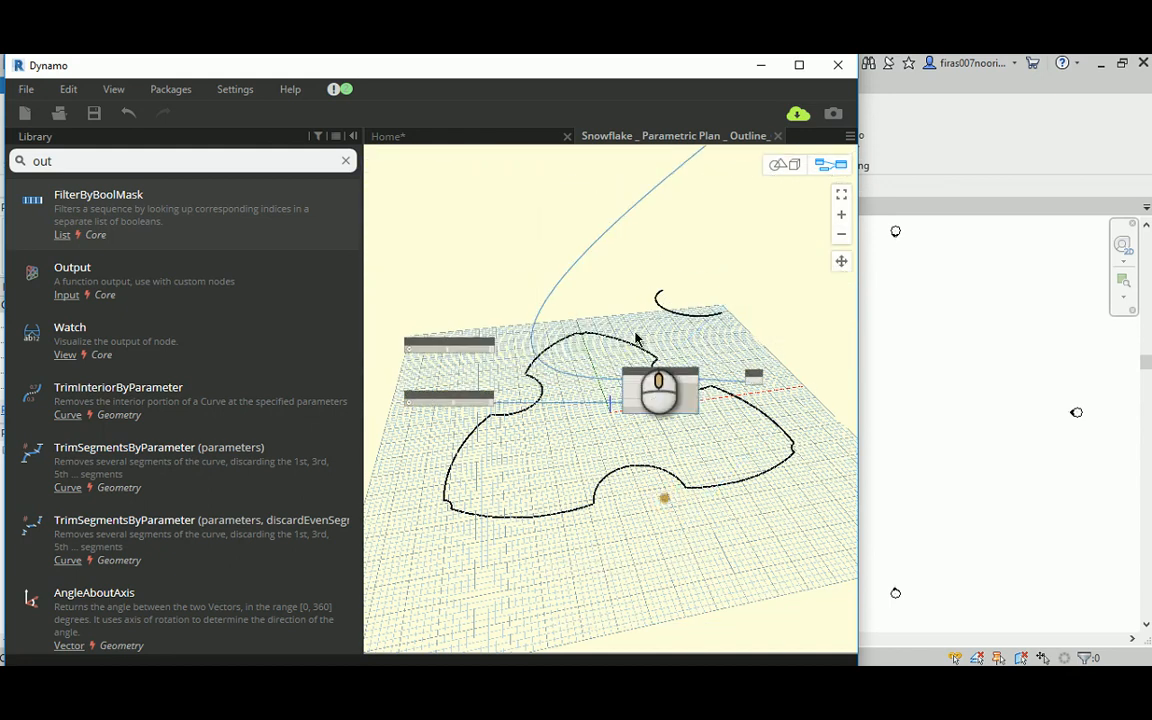
{"action": "middle_click_drag", "start_coordinate": [635, 338], "coordinate": [627, 345]}
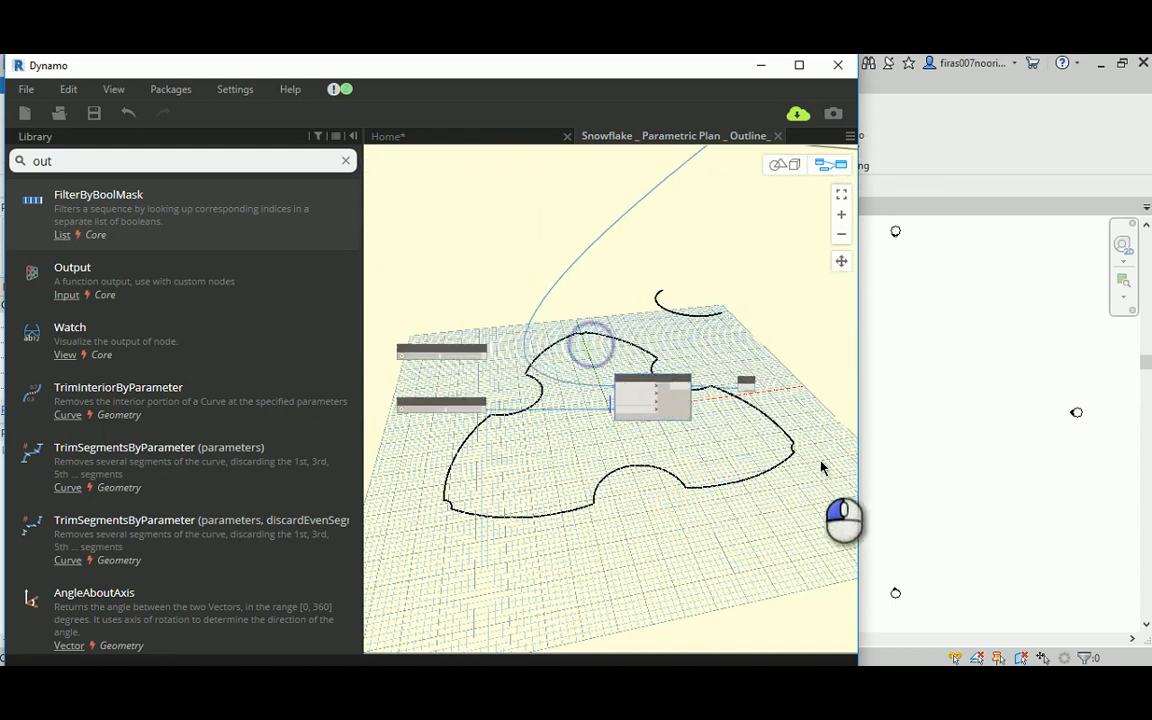
{"action": "left_click_drag", "start_coordinate": [597, 352], "coordinate": [781, 458]}
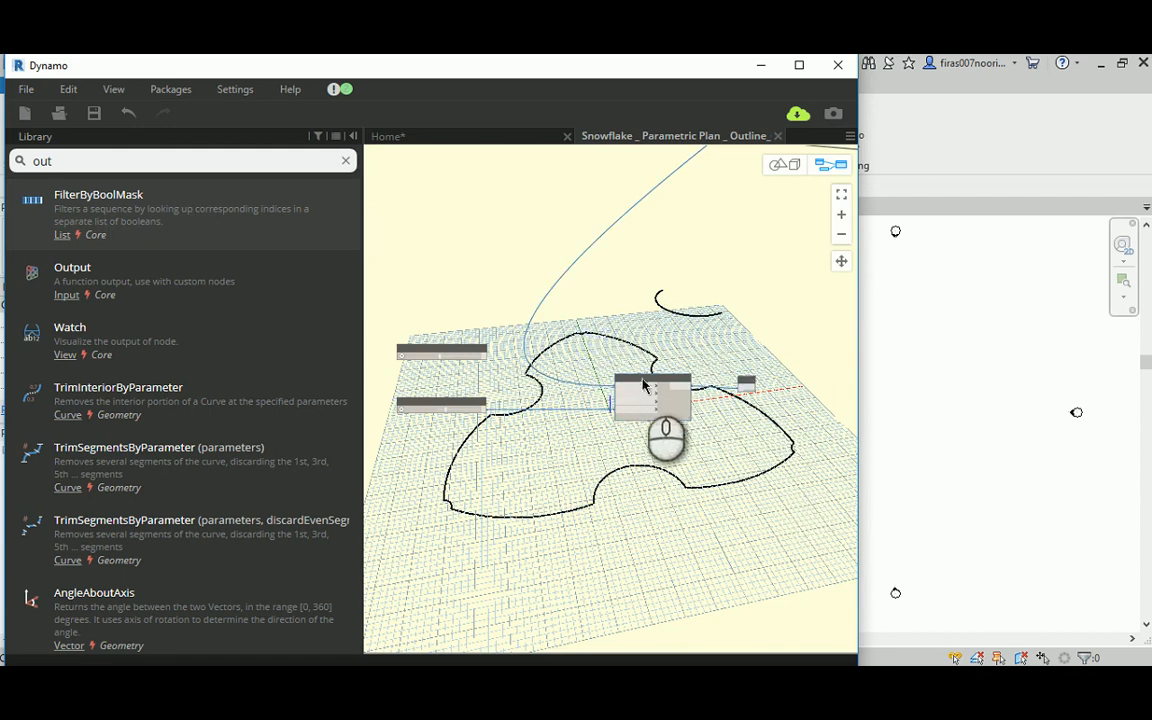
{"action": "left_click_drag", "start_coordinate": [648, 380], "coordinate": [654, 496], "text": "ctrl"}
{"action": "scroll", "coordinate": [670, 378], "scroll_direction": "up", "scroll_amount": 2}
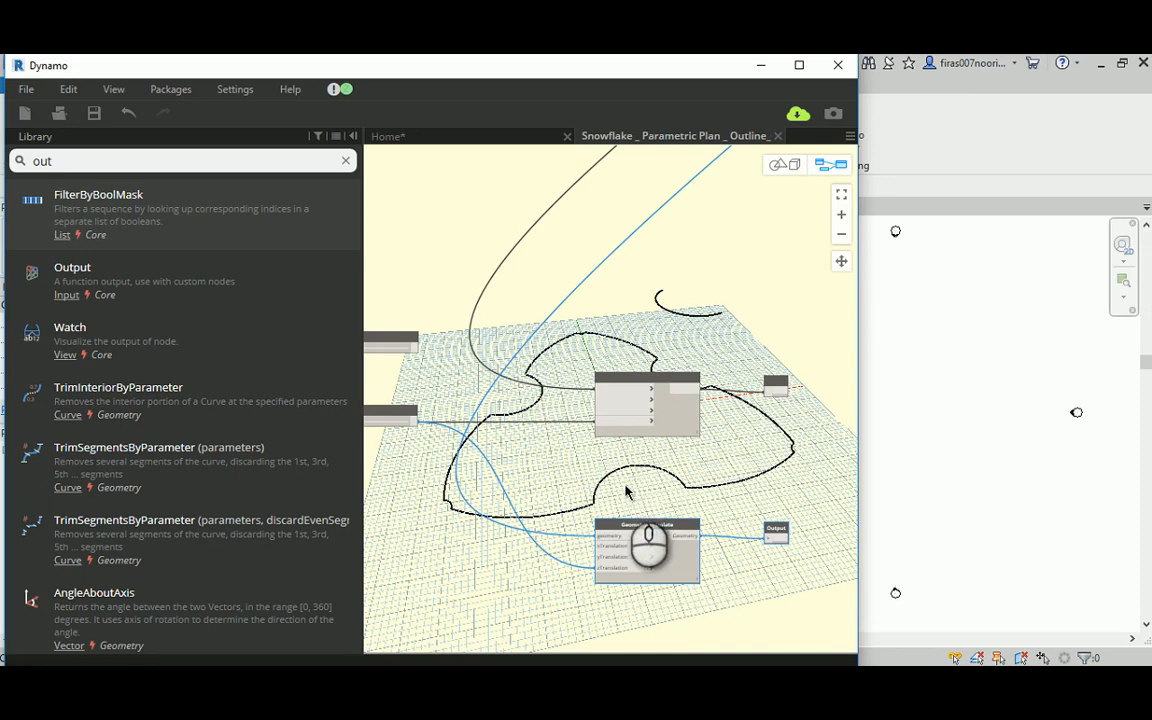
Step: Connect the first arc of the third set in the ARCs group to the copied Geometry.Translate node's geometry input
{"action": "scroll", "coordinate": [618, 514], "scroll_direction": "down", "scroll_amount": 5}
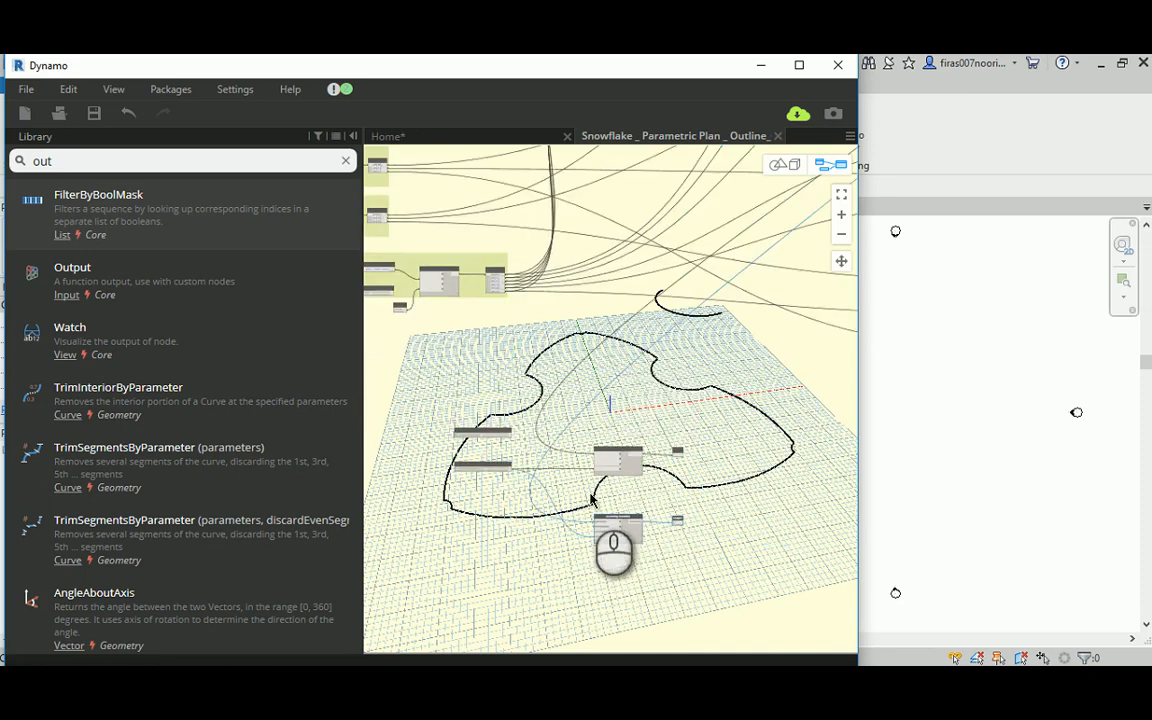
{"action": "scroll", "coordinate": [710, 335], "scroll_direction": "up", "scroll_amount": 2}
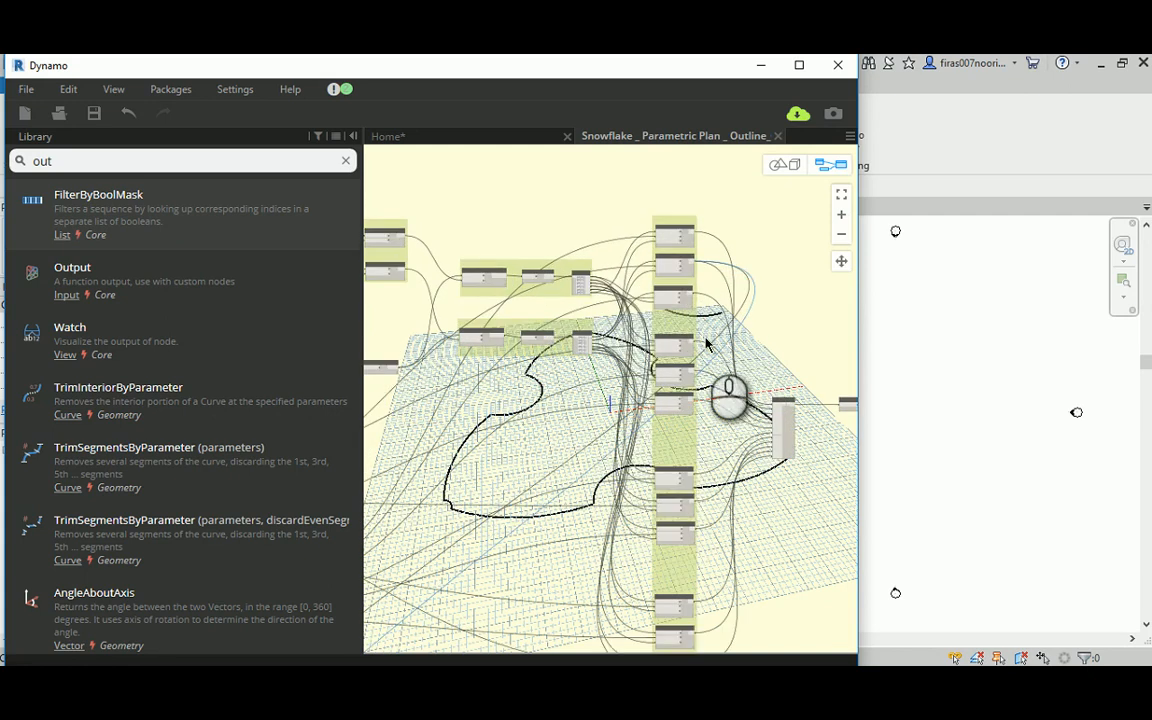
{"action": "scroll", "coordinate": [700, 360], "scroll_direction": "up", "scroll_amount": 2}
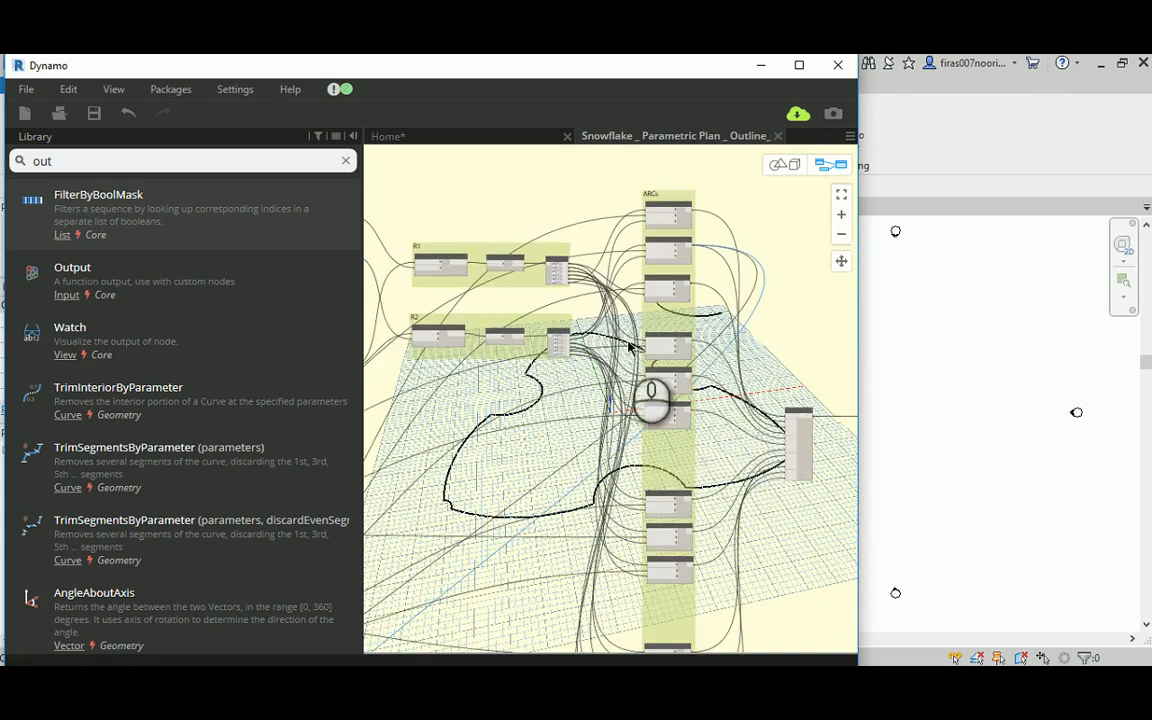
{"action": "scroll", "coordinate": [705, 195], "scroll_direction": "up", "scroll_amount": 3}
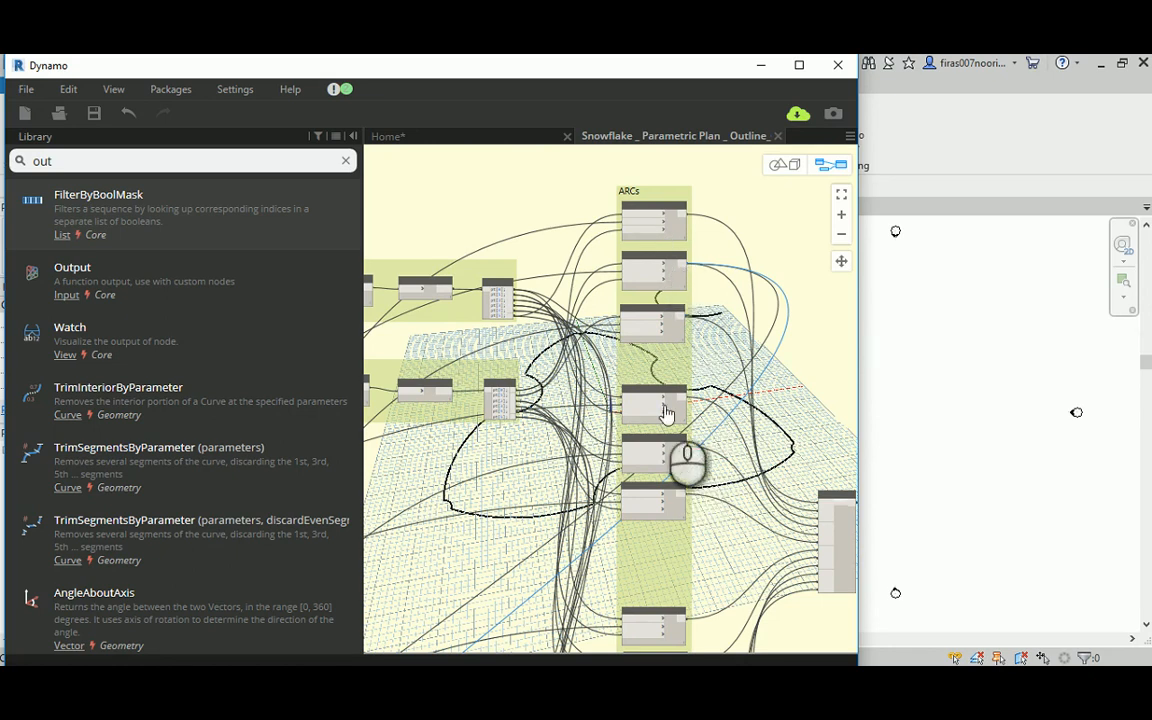
{"action": "middle_click_drag", "start_coordinate": [711, 524], "coordinate": [706, 381]}
{"action": "left_click", "coordinate": [679, 471]}
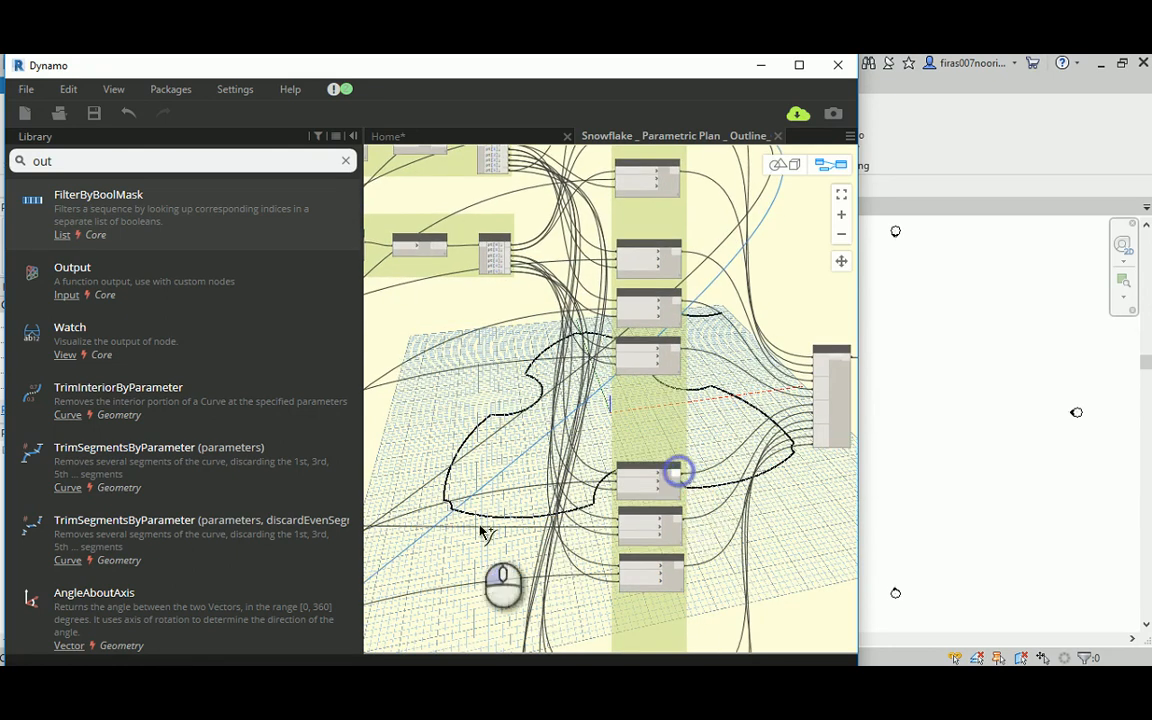
{"action": "middle_click_drag", "start_coordinate": [411, 535], "coordinate": [770, 165]}
{"action": "middle_click_drag", "start_coordinate": [638, 336], "coordinate": [866, 146]}
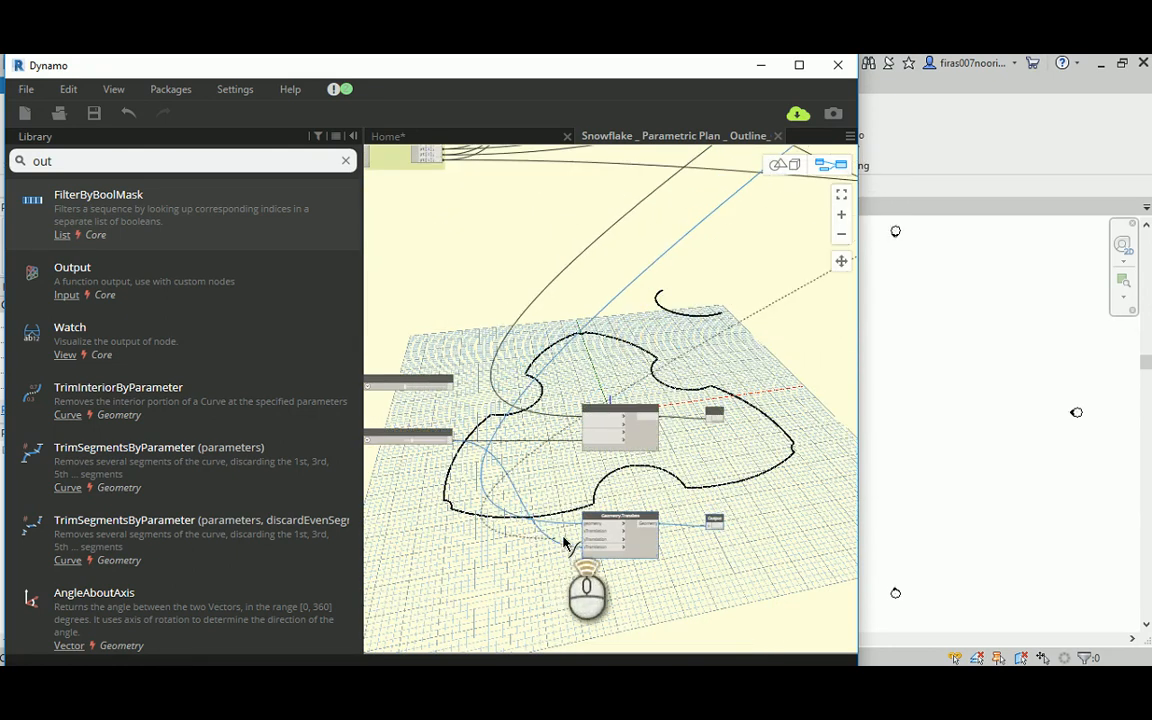
{"action": "scroll", "coordinate": [564, 538], "scroll_direction": "up", "scroll_amount": 3}
{"action": "left_click", "coordinate": [600, 516]}
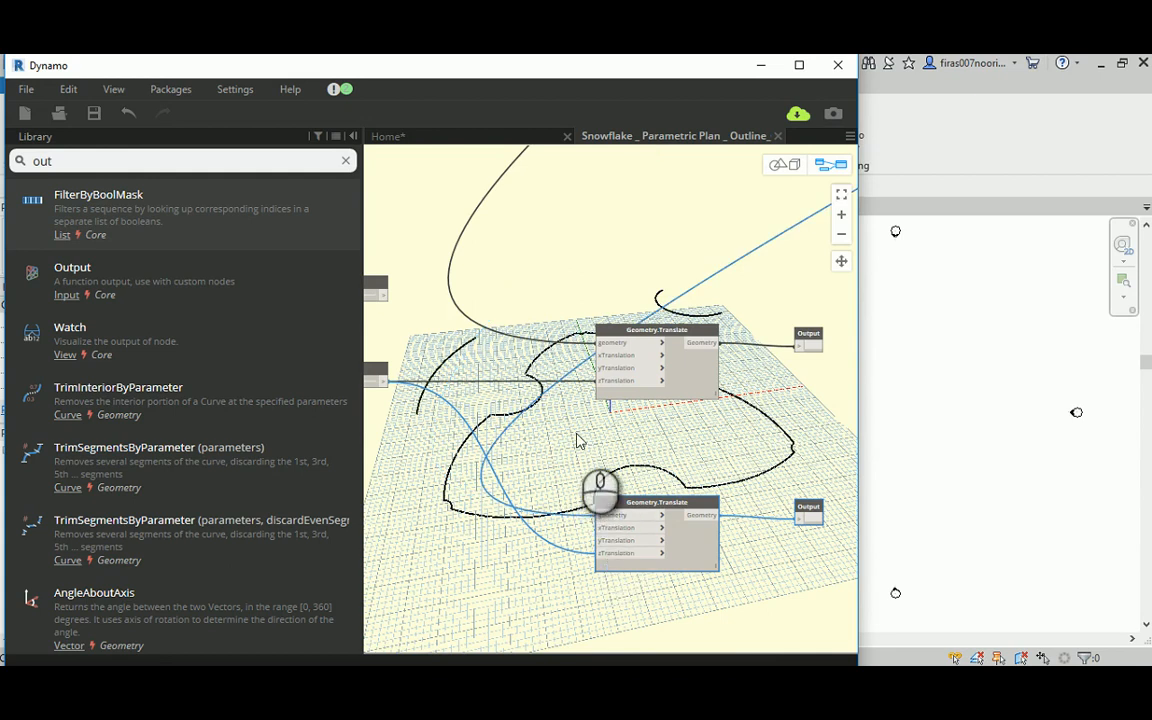
Step: Connect the last arc of the second set in the ARCs group to the copied Geometry.Translate node's geometry input
{"action": "scroll", "coordinate": [572, 405], "scroll_direction": "down", "scroll_amount": 5}
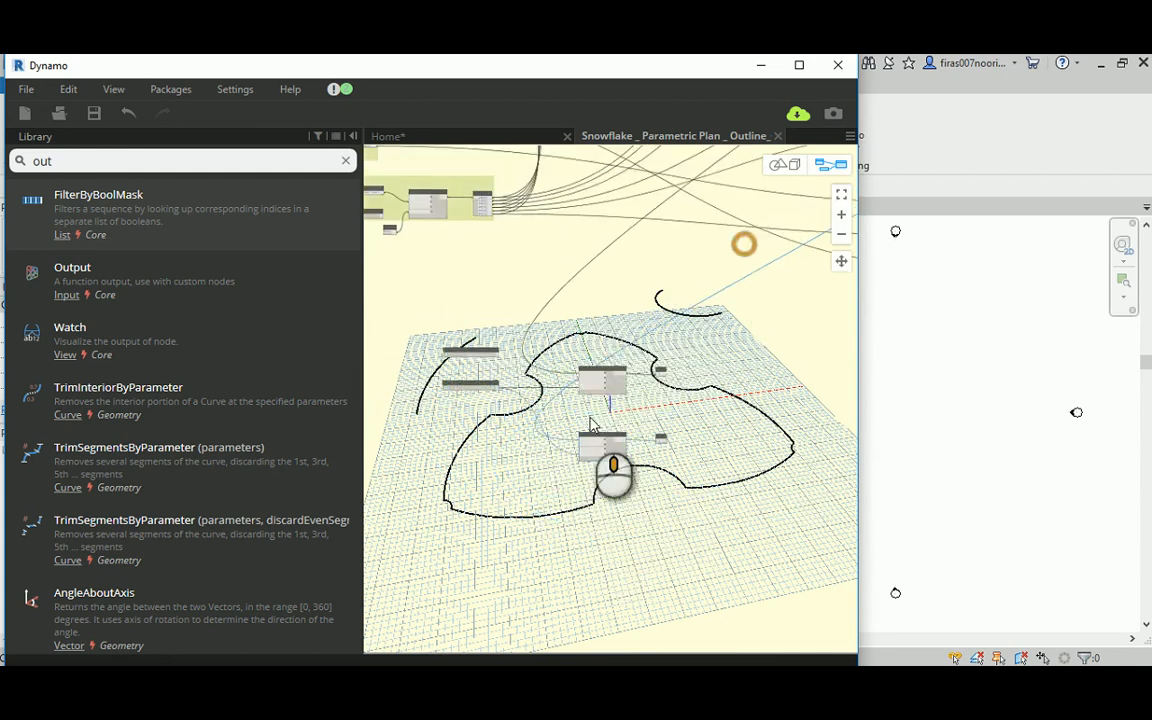
{"action": "scroll", "coordinate": [600, 420], "scroll_direction": "up", "scroll_amount": 5}
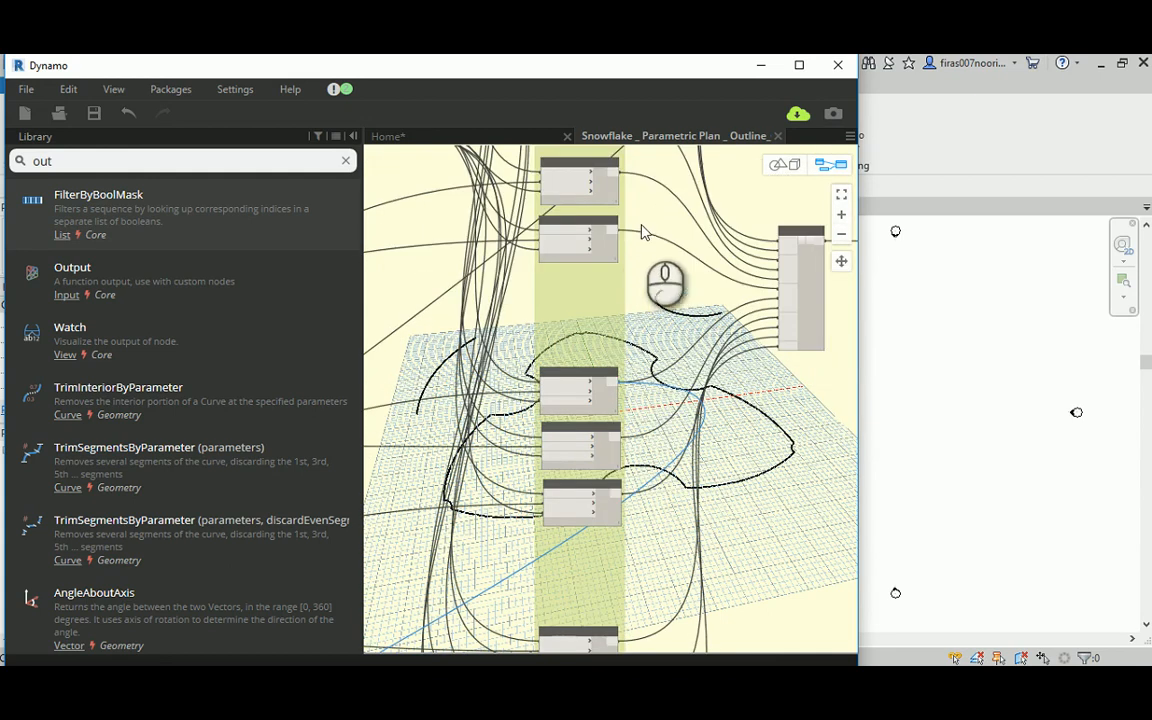
{"action": "left_click", "coordinate": [613, 229]}
{"action": "middle_click_drag", "start_coordinate": [424, 491], "coordinate": [764, 235]}
{"action": "middle_click_drag", "start_coordinate": [599, 357], "coordinate": [790, 240]}
{"action": "scroll", "coordinate": [508, 433], "scroll_direction": "down", "scroll_amount": 3}
{"action": "scroll", "coordinate": [571, 420], "scroll_direction": "up", "scroll_amount": 6}
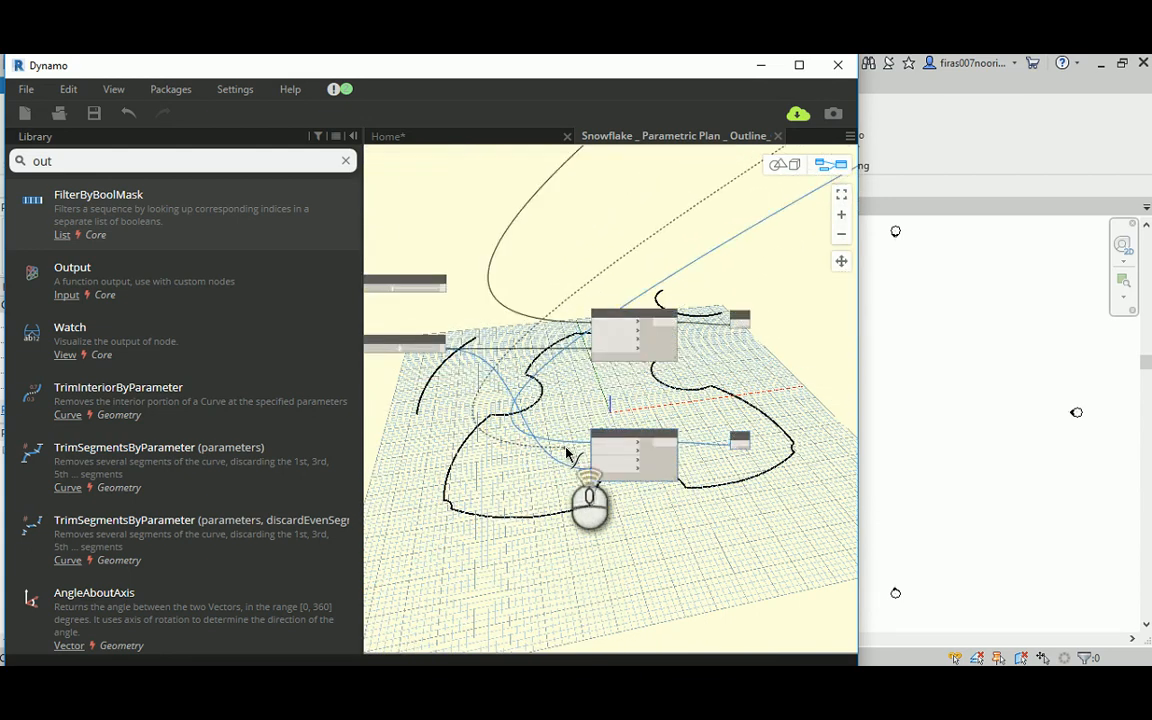
{"action": "left_click", "coordinate": [606, 440]}
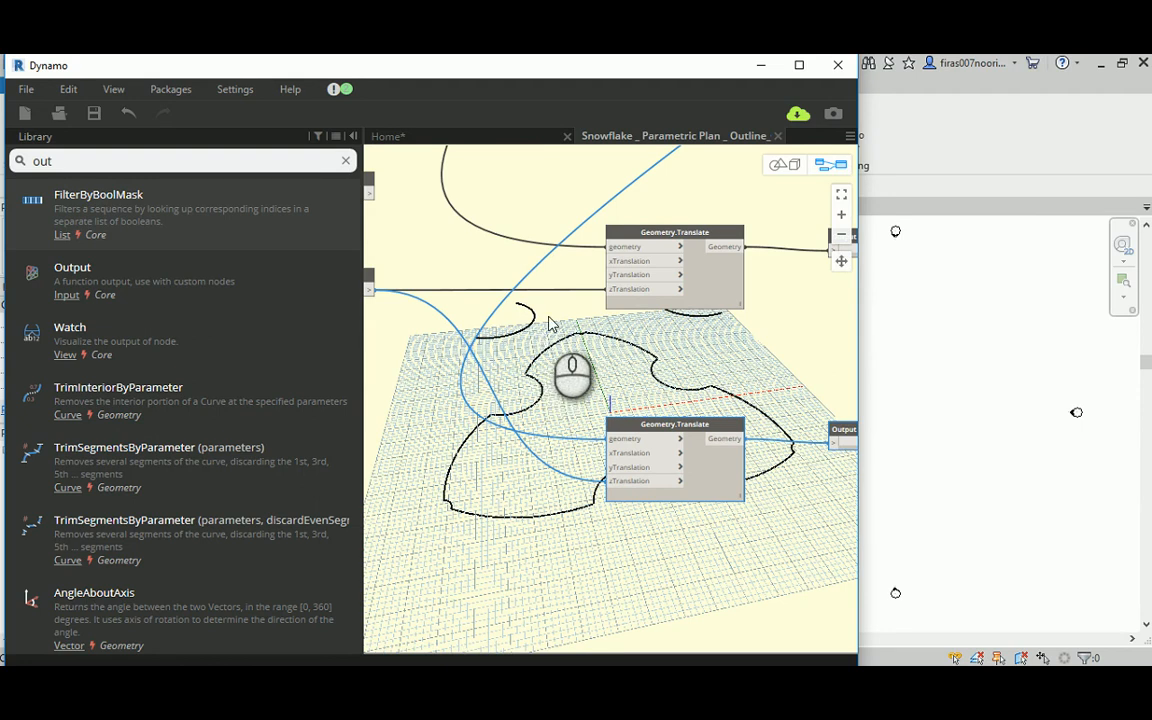
Step: Add a List.Create node and wire it between the arc and the geometry input of the original Geometry.Translate node
{"action": "scroll", "coordinate": [549, 323], "scroll_direction": "down", "scroll_amount": 2}
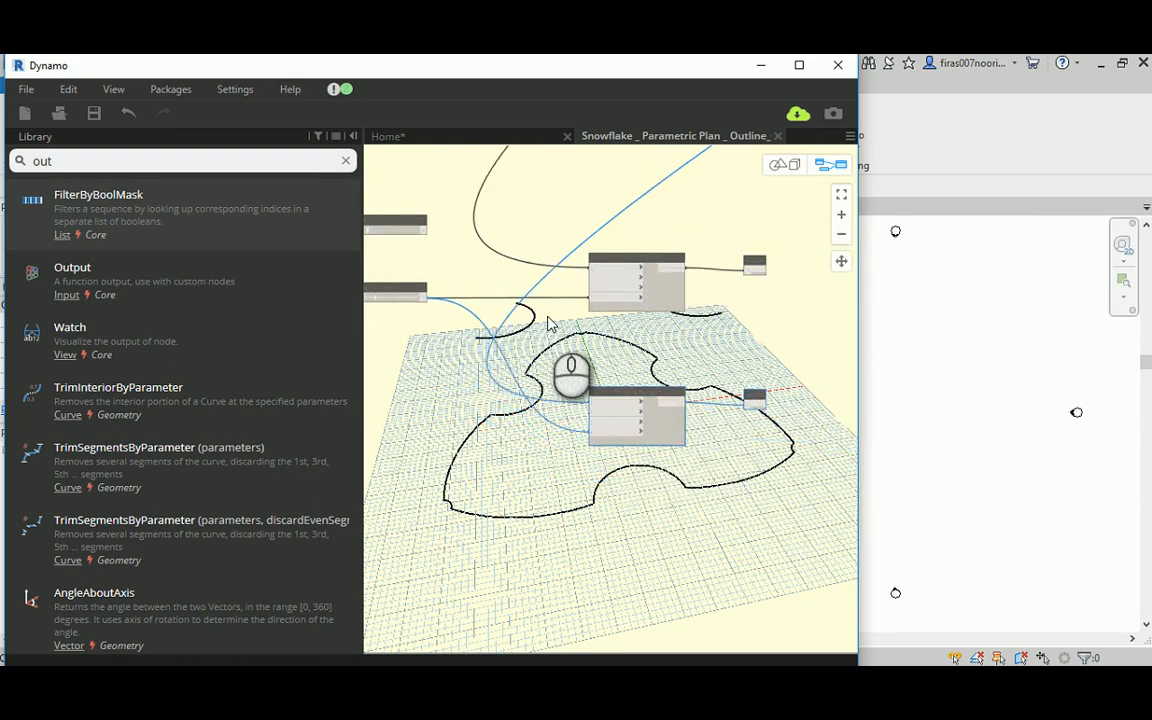
{"action": "left_click_drag", "start_coordinate": [80, 160], "coordinate": [8, 168]}
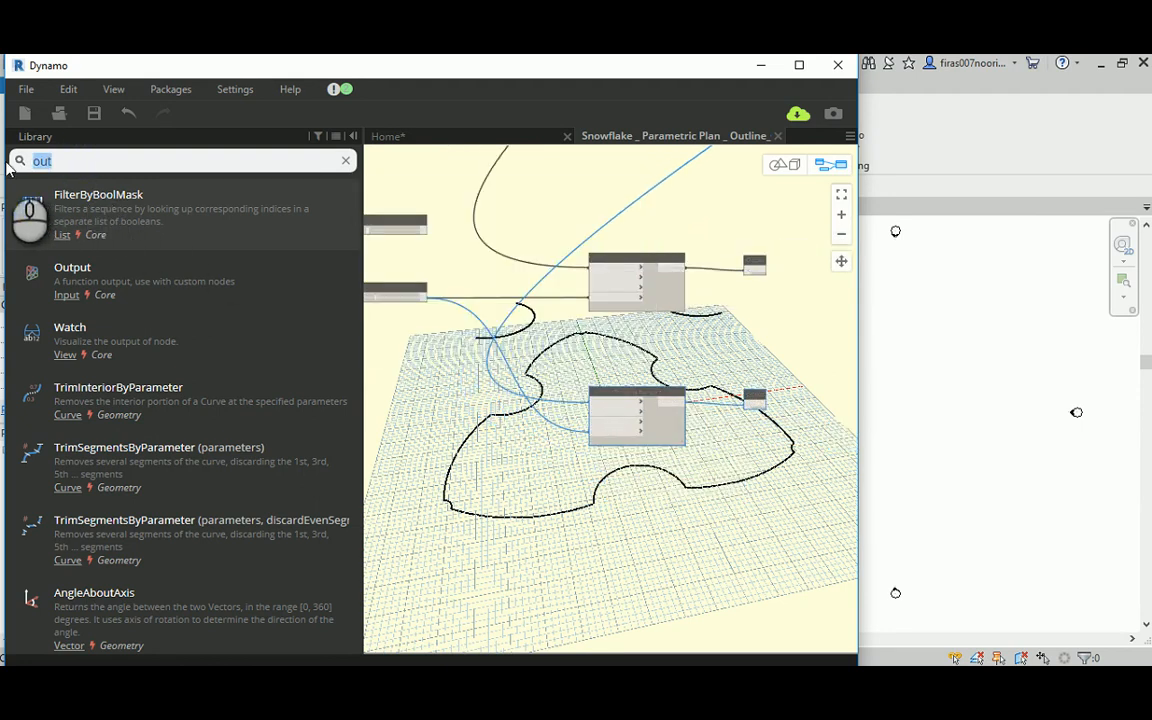
{"action": "type", "text": "list"}
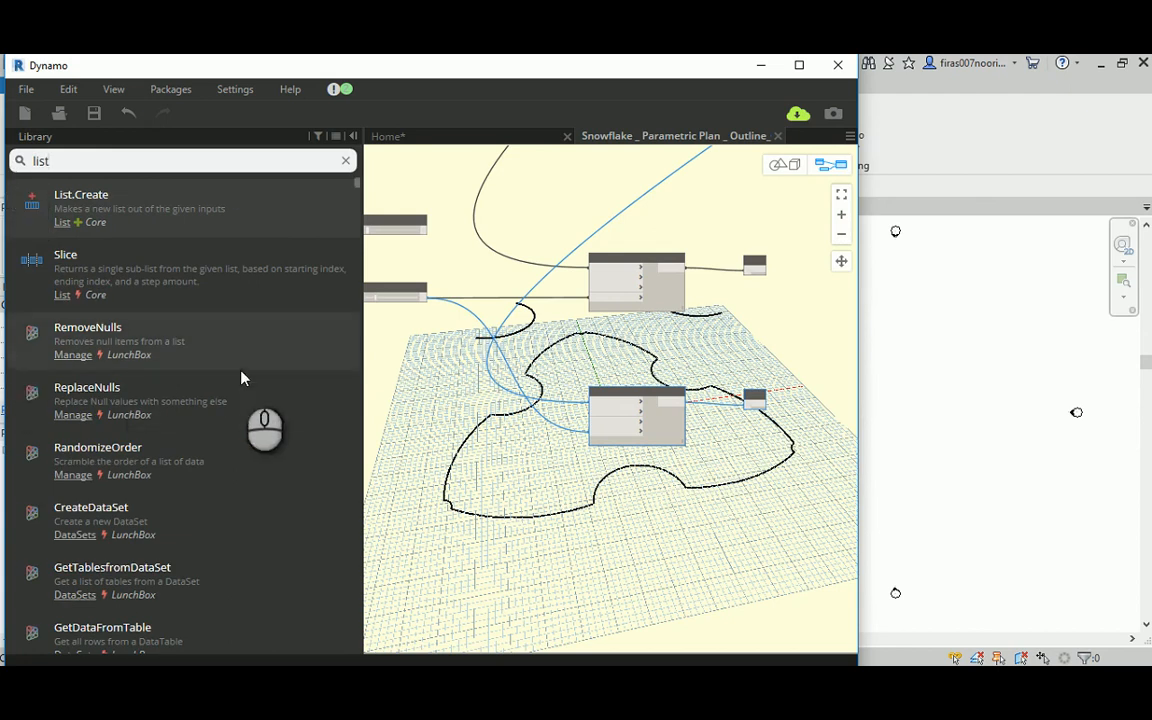
{"action": "left_click", "coordinate": [85, 194]}
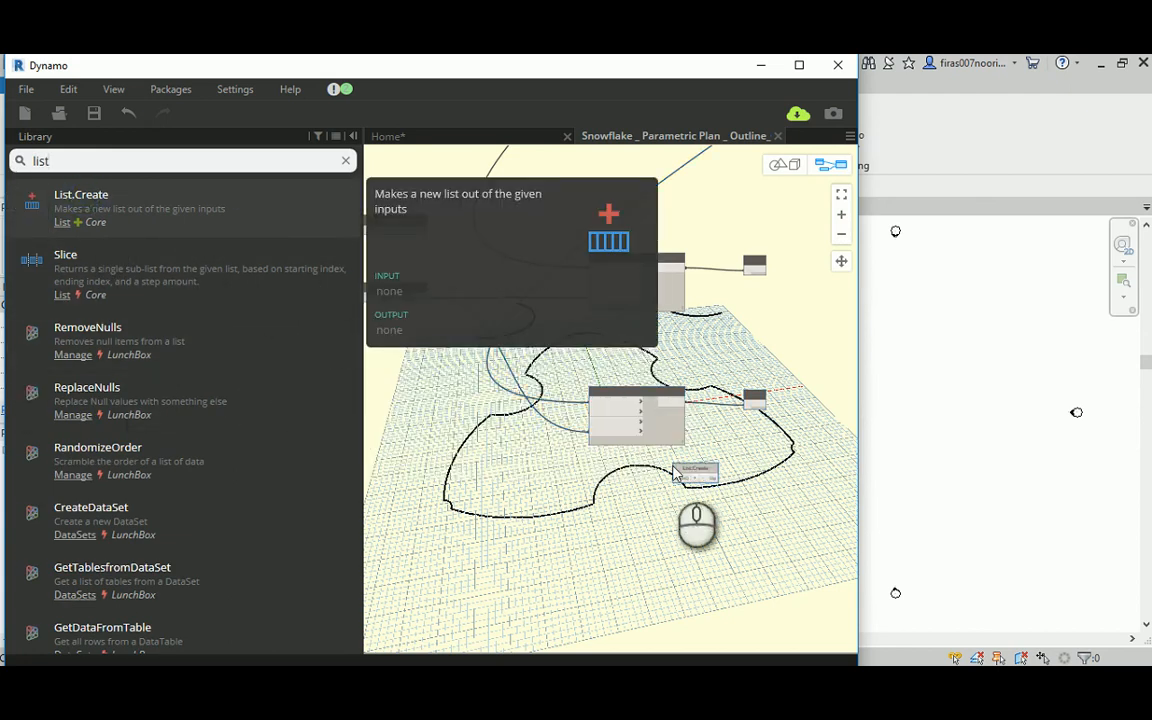
{"action": "scroll", "coordinate": [680, 464], "scroll_direction": "up", "scroll_amount": 1}
{"action": "left_click_drag", "start_coordinate": [690, 463], "coordinate": [482, 197]}
{"action": "middle_click_drag", "start_coordinate": [482, 197], "coordinate": [532, 471]}
{"action": "scroll", "coordinate": [533, 468], "scroll_direction": "down", "scroll_amount": 3}
{"action": "middle_click_drag", "start_coordinate": [517, 355], "coordinate": [535, 406]}
{"action": "scroll", "coordinate": [458, 255], "scroll_direction": "up", "scroll_amount": 4}
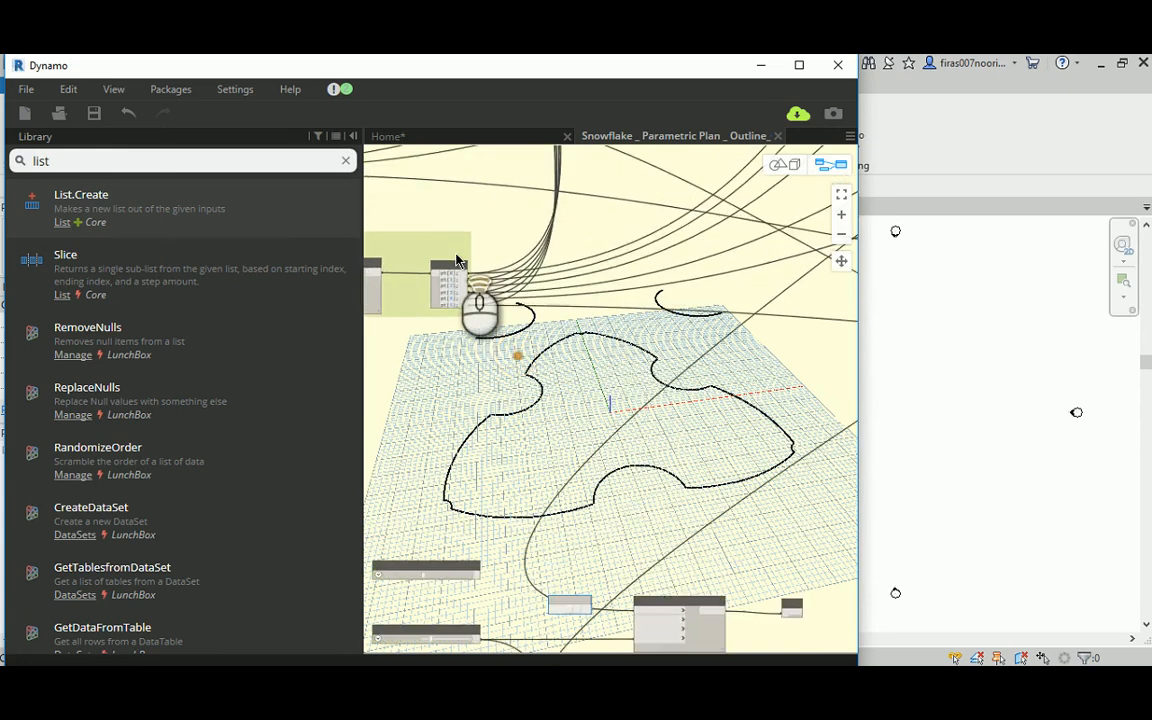
Step: Add the inputs item1 and item2 to the new List.Create node
{"action": "scroll", "coordinate": [482, 284], "scroll_direction": "down", "scroll_amount": 5}
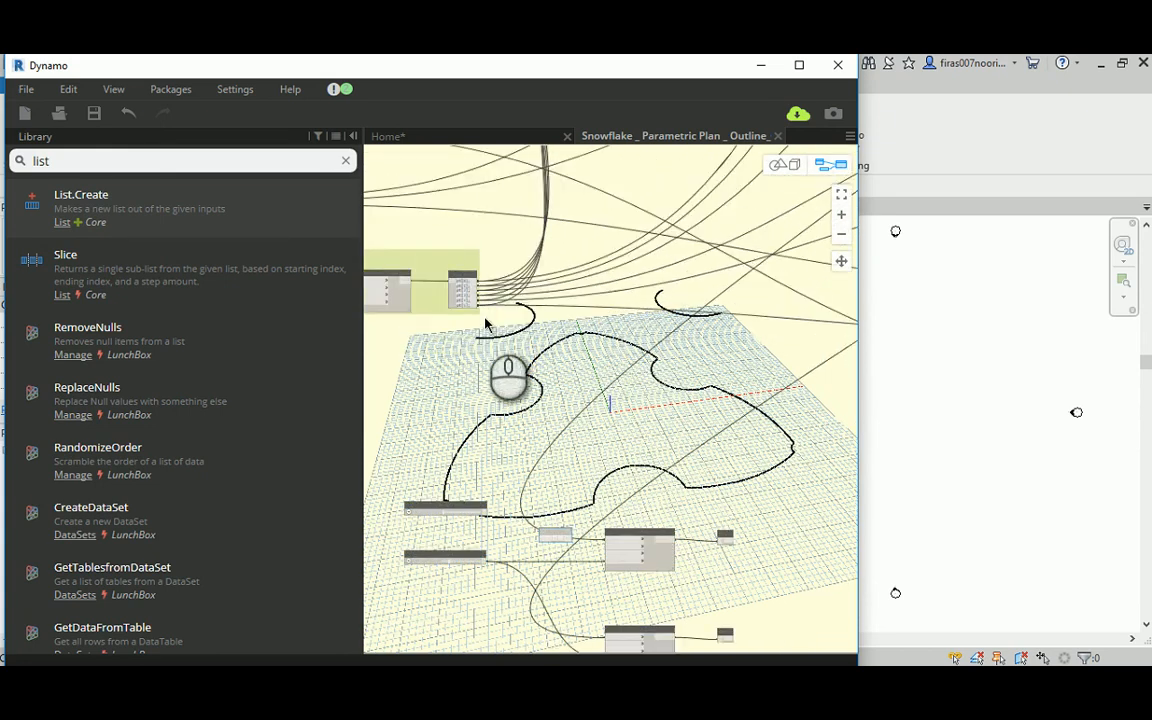
{"action": "middle_click_drag", "start_coordinate": [530, 460], "coordinate": [538, 372]}
{"action": "scroll", "coordinate": [568, 408], "scroll_direction": "up", "scroll_amount": 7}
{"action": "scroll", "coordinate": [535, 521], "scroll_direction": "up", "scroll_amount": 2}
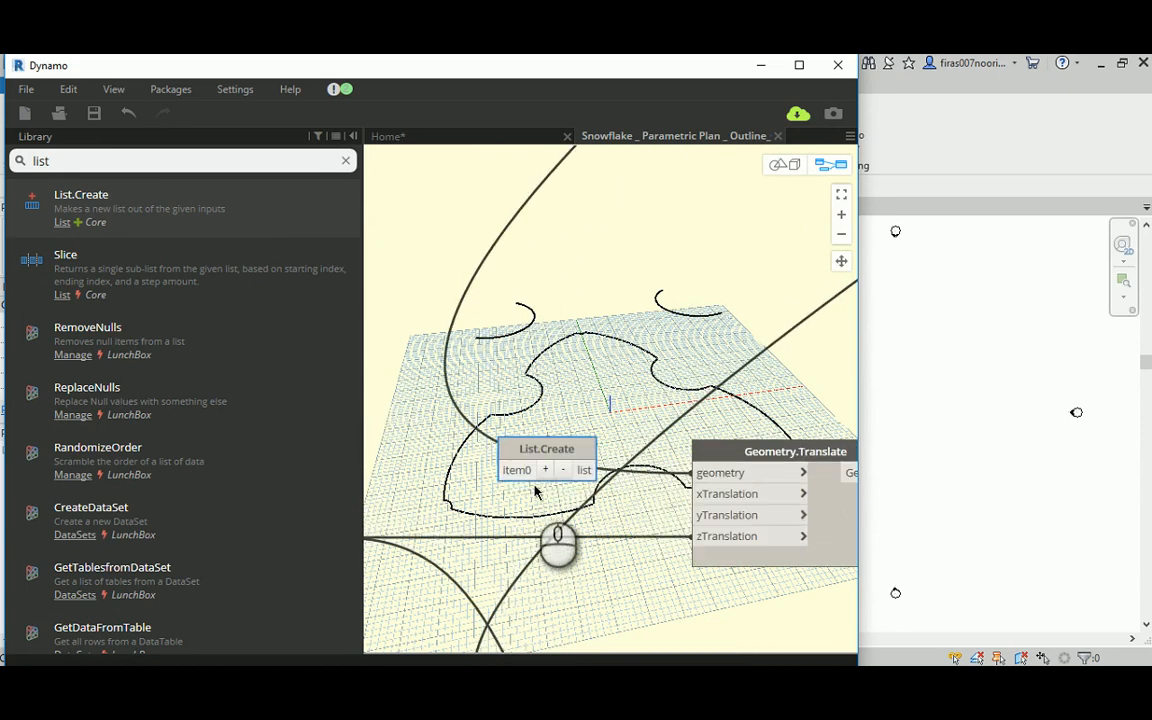
{"action": "left_click", "coordinate": [546, 470]}
{"action": "scroll", "coordinate": [519, 500], "scroll_direction": "down", "scroll_amount": 4}
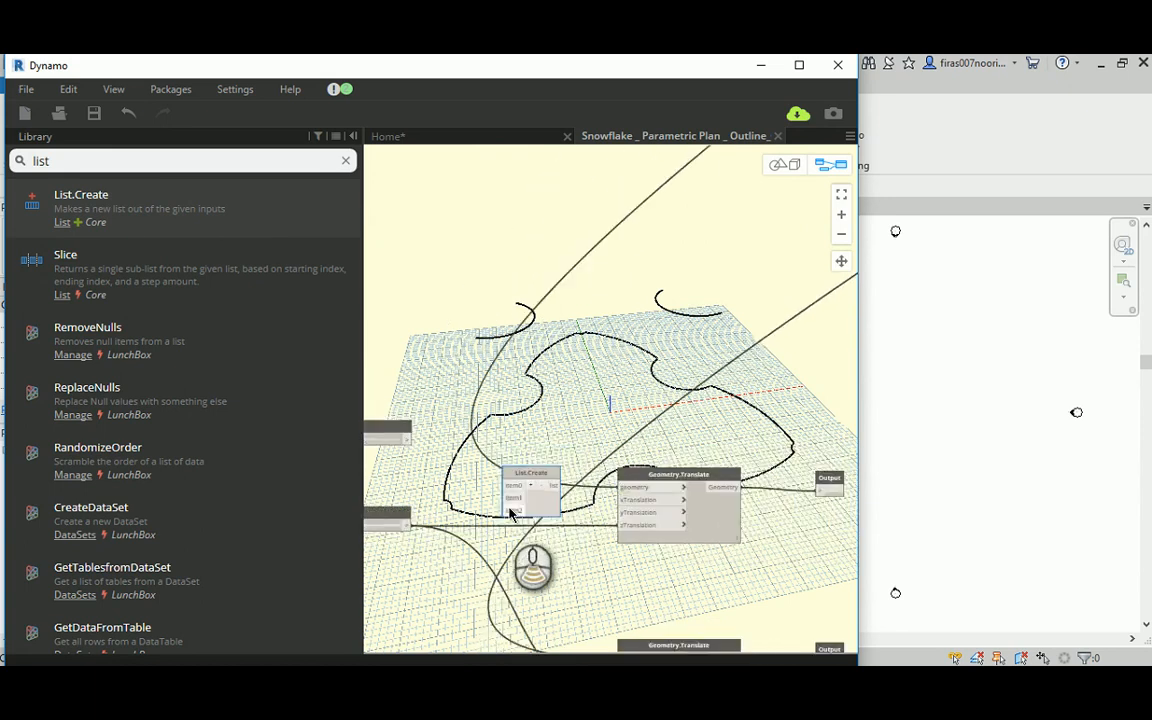
{"action": "middle_click_drag", "start_coordinate": [589, 311], "coordinate": [599, 550]}
Step: Examine the point groups and the existing List.Create node that collects their points, and return to the new List.Create node
{"action": "scroll", "coordinate": [547, 400], "scroll_direction": "down", "scroll_amount": 3}
{"action": "middle_click_drag", "start_coordinate": [519, 280], "coordinate": [562, 382]}
{"action": "scroll", "coordinate": [527, 279], "scroll_direction": "up", "scroll_amount": 1}
{"action": "scroll", "coordinate": [527, 279], "scroll_direction": "up", "scroll_amount": 4}
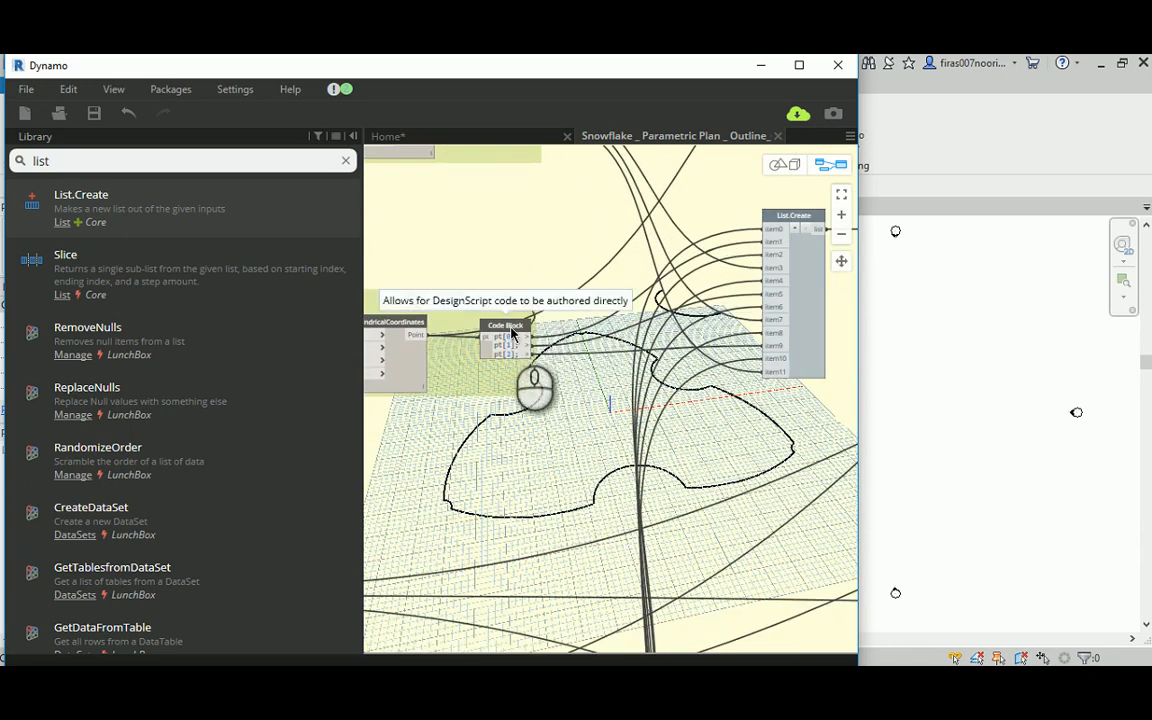
{"action": "scroll", "coordinate": [615, 278], "scroll_direction": "down", "scroll_amount": 4}
{"action": "scroll", "coordinate": [620, 280], "scroll_direction": "down", "scroll_amount": 3}
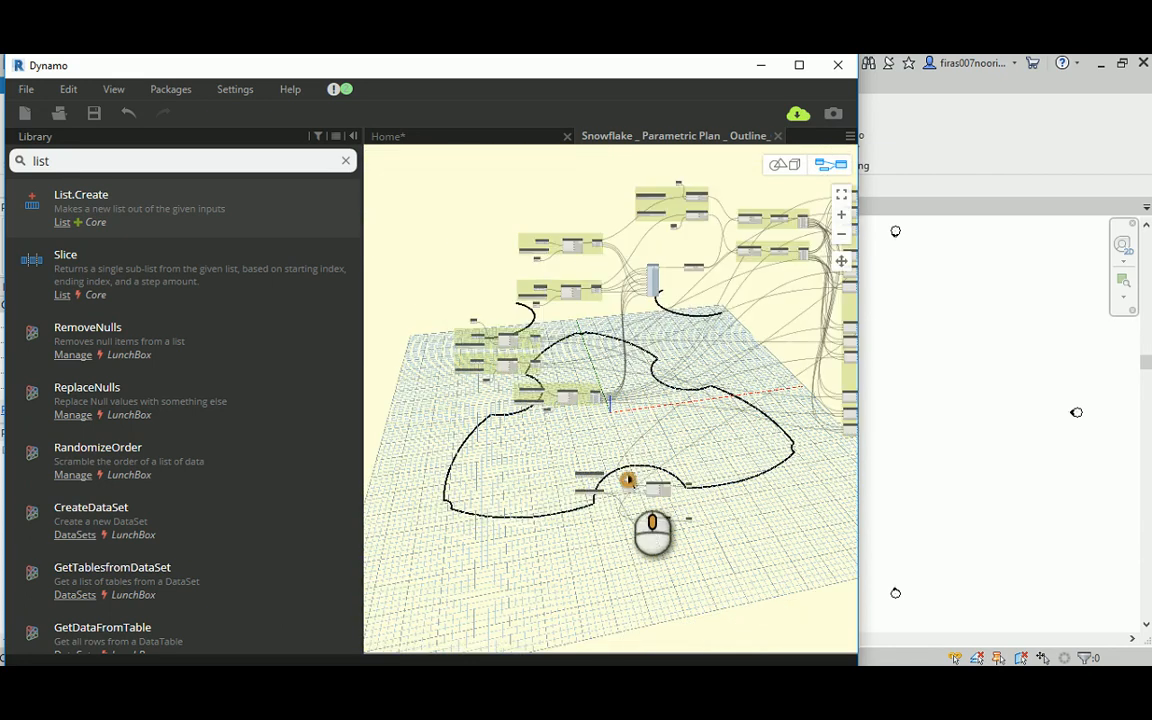
{"action": "middle_click_drag", "start_coordinate": [628, 480], "coordinate": [611, 391]}
{"action": "scroll", "coordinate": [616, 427], "scroll_direction": "up", "scroll_amount": 5}
{"action": "scroll", "coordinate": [597, 338], "scroll_direction": "up", "scroll_amount": 3}
{"action": "scroll", "coordinate": [597, 340], "scroll_direction": "up", "scroll_amount": 2}
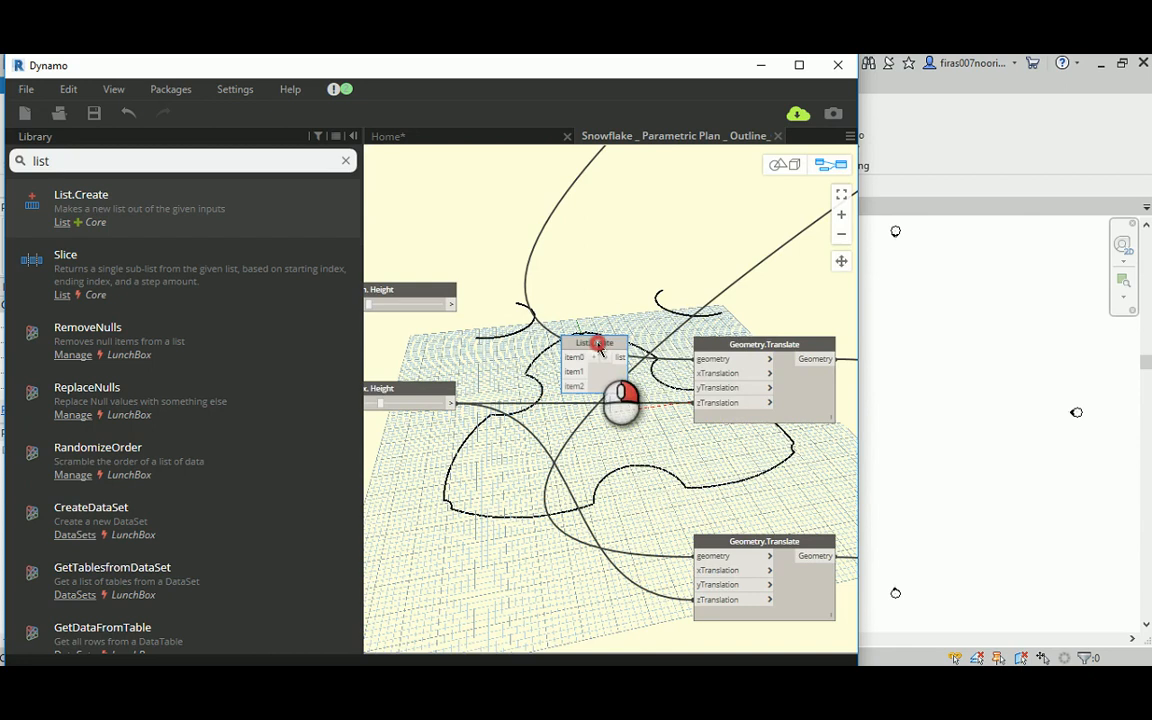
Step: Delete the new List.Create node and wire its arc straight into the original Geometry.Translate node's geometry input
{"action": "right_click", "coordinate": [597, 342]}
{"action": "left_click", "coordinate": [628, 353]}
{"action": "middle_click_drag", "start_coordinate": [654, 319], "coordinate": [530, 322]}
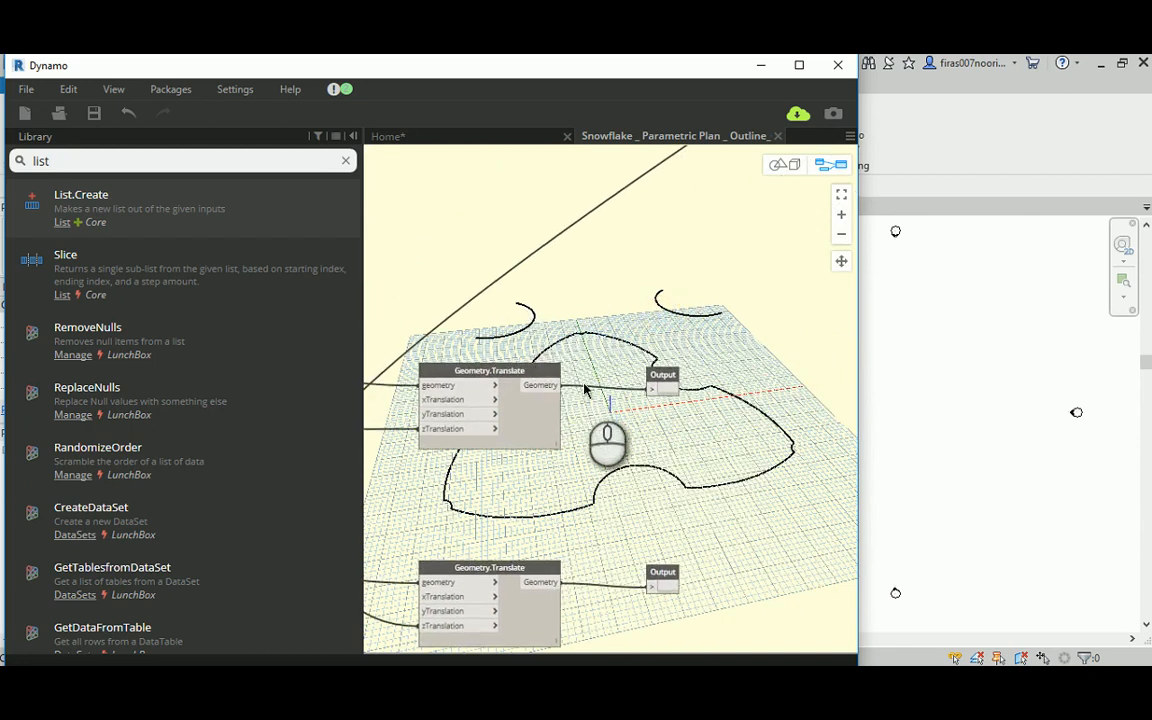
Step: Rename the original Geometry.Translate node as Top Right and the copied one below it as Top Left
{"action": "double_click", "coordinate": [497, 373]}
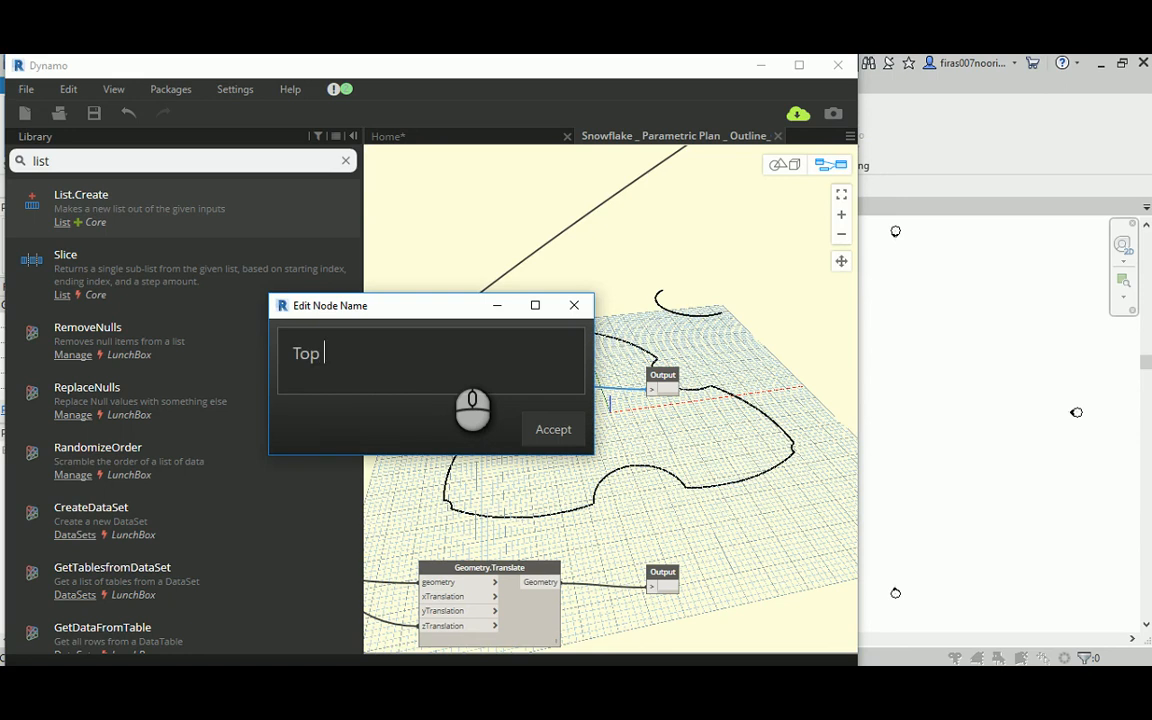
{"action": "left_click", "coordinate": [560, 429]}
{"action": "middle_click_drag", "start_coordinate": [568, 486], "coordinate": [630, 404]}
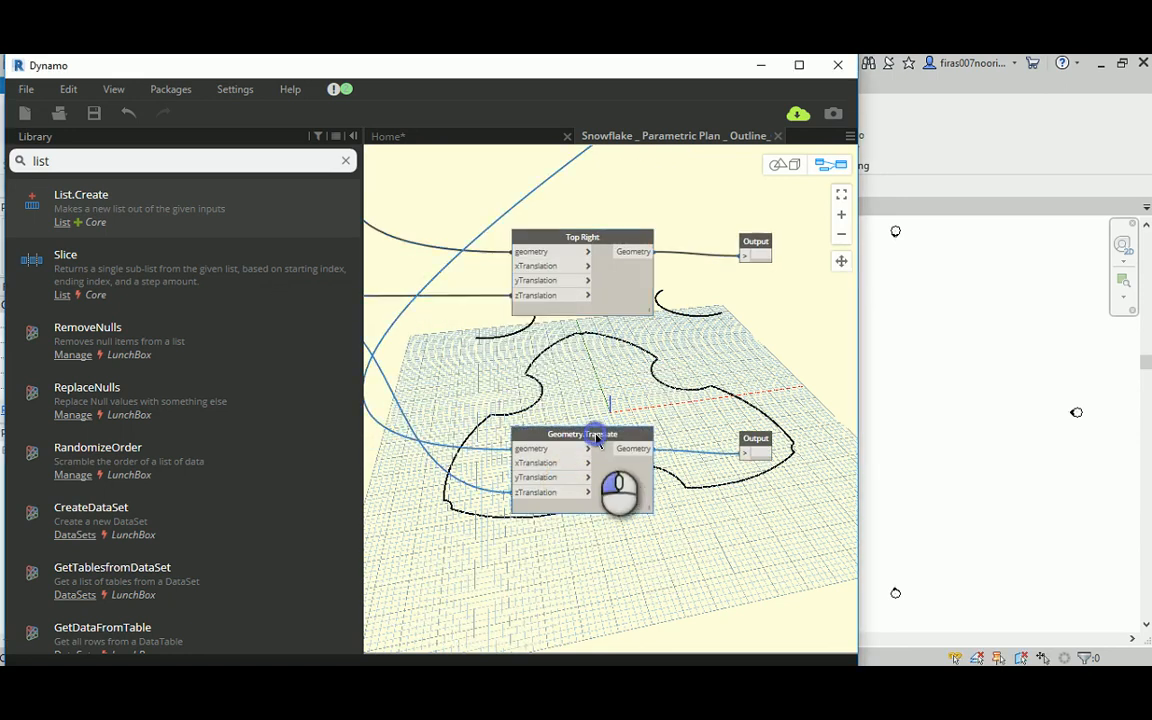
{"action": "double_click", "coordinate": [598, 438]}
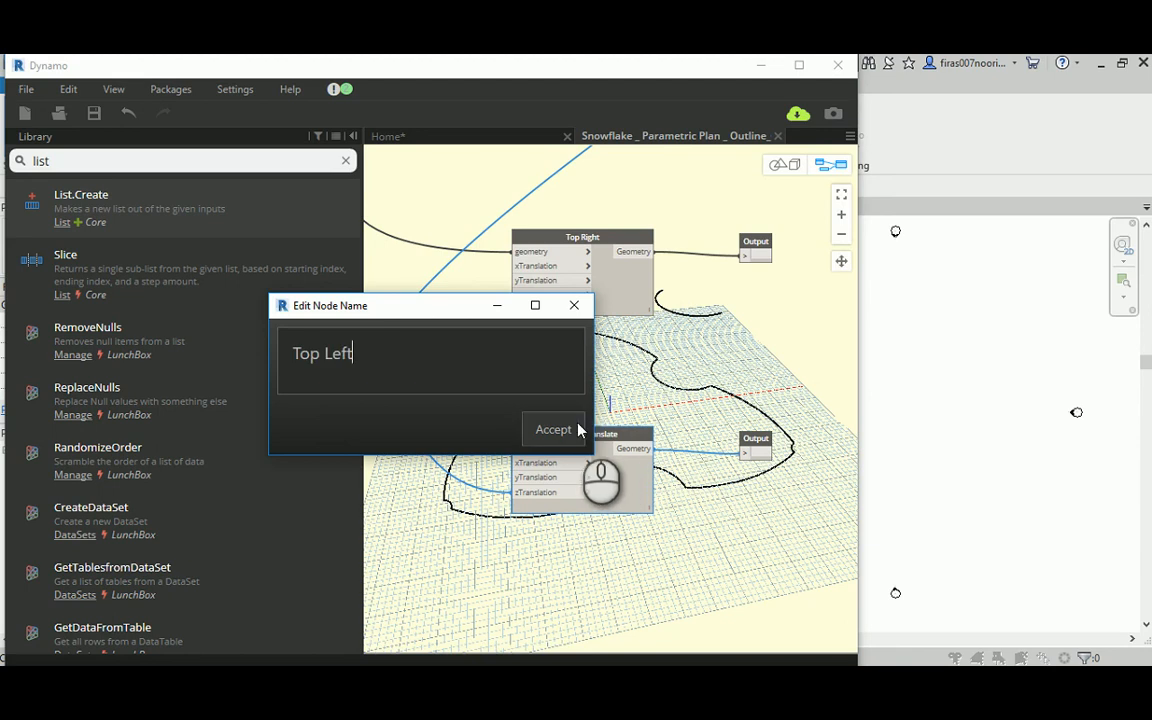
{"action": "left_click", "coordinate": [578, 429]}
Step: Duplicate the Top Left node together with its Output node and place the copies below the originals
{"action": "right_click_drag", "start_coordinate": [608, 399], "coordinate": [537, 398]}
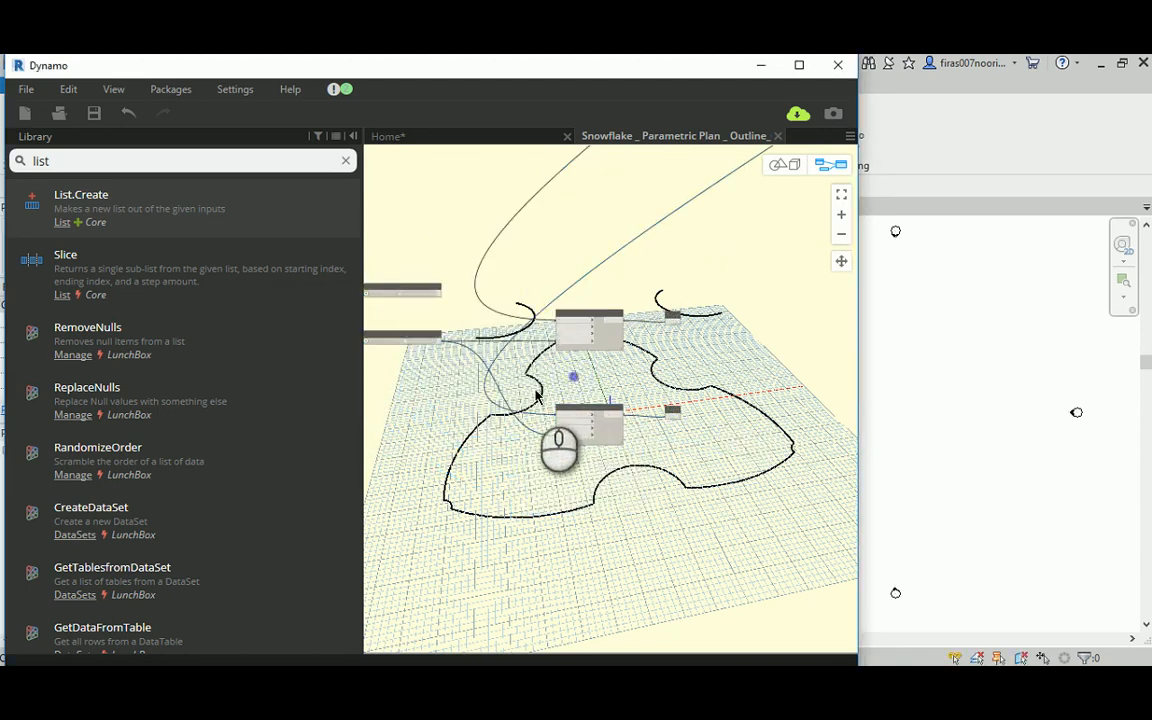
{"action": "left_click_drag", "start_coordinate": [535, 391], "coordinate": [744, 478]}
{"action": "left_click_drag", "start_coordinate": [590, 412], "coordinate": [643, 539], "text": "ctrl"}
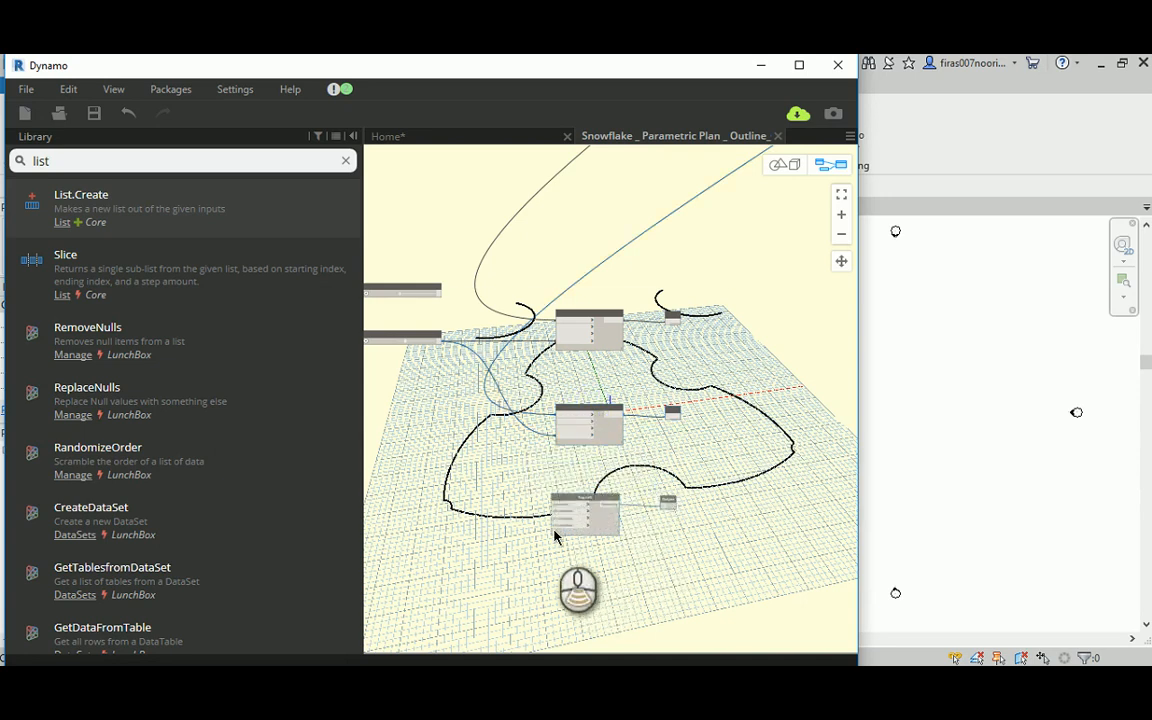
{"action": "scroll", "coordinate": [556, 537], "scroll_direction": "down", "scroll_amount": 2}
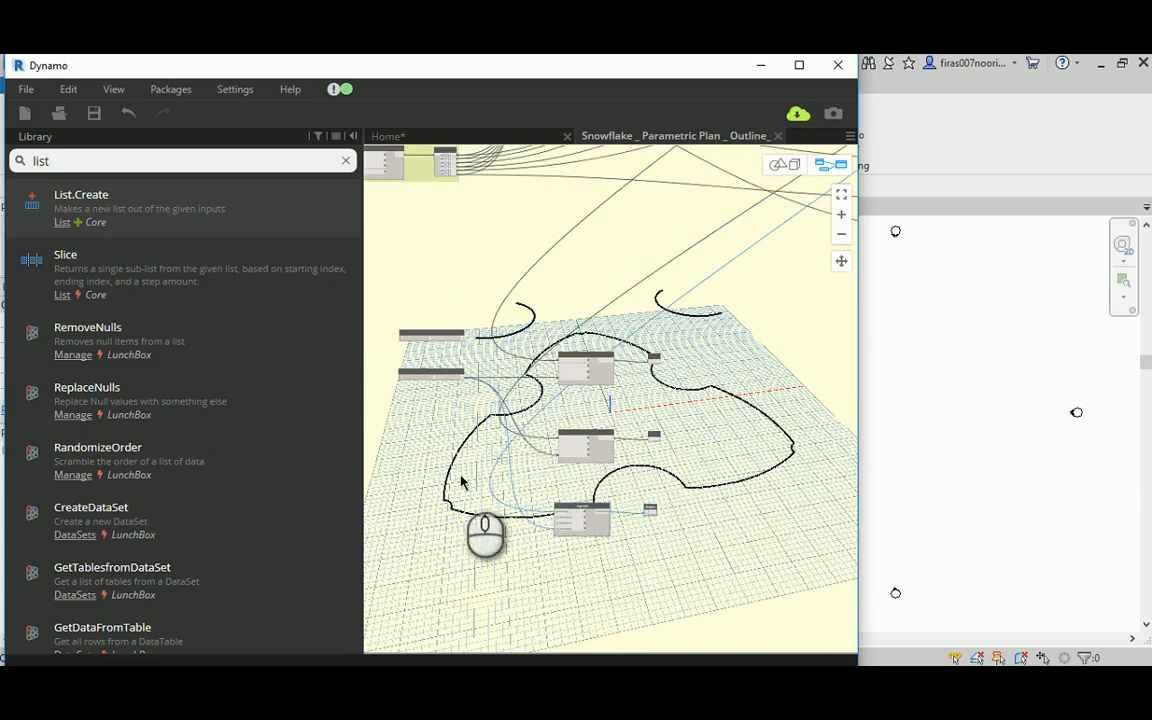
Step: Connect an arc from the last set in the ARCs group to the geometry input of the copied Top Left node
{"action": "scroll", "coordinate": [638, 486], "scroll_direction": "down", "scroll_amount": 3}
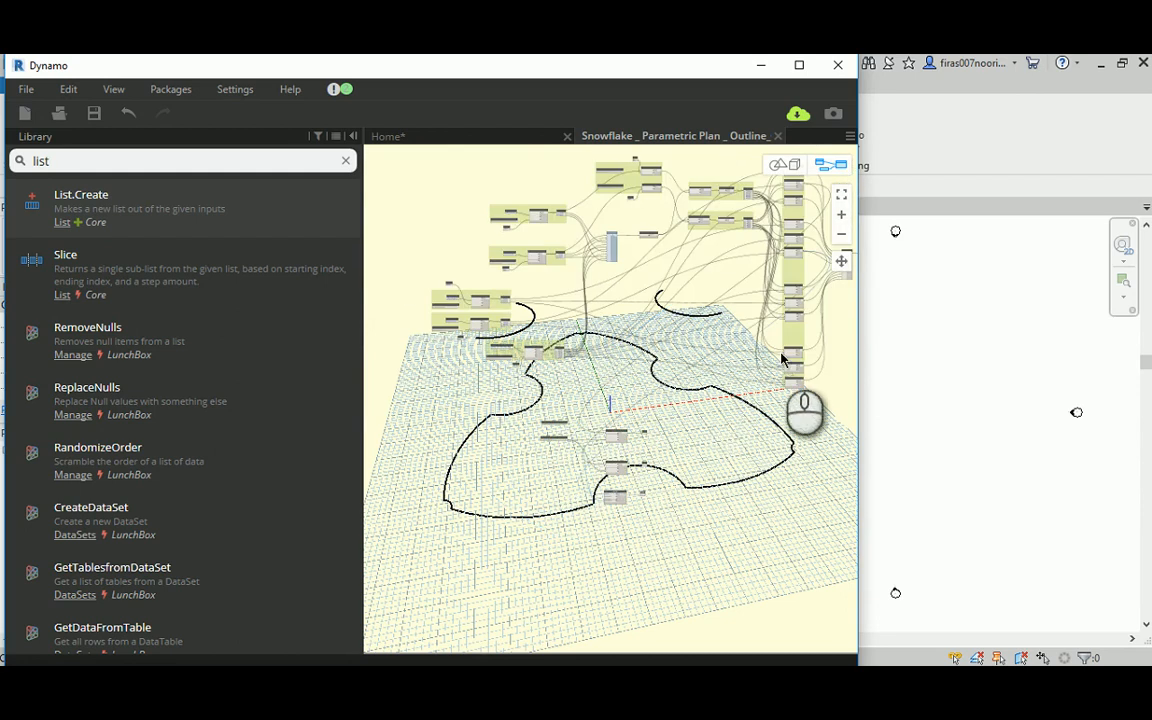
{"action": "scroll", "coordinate": [808, 364], "scroll_direction": "up", "scroll_amount": 2}
{"action": "scroll", "coordinate": [800, 366], "scroll_direction": "up", "scroll_amount": 2}
{"action": "middle_click_drag", "start_coordinate": [514, 486], "coordinate": [690, 248]}
{"action": "middle_click_drag", "start_coordinate": [555, 380], "coordinate": [798, 226]}
{"action": "scroll", "coordinate": [448, 515], "scroll_direction": "up", "scroll_amount": 2}
{"action": "scroll", "coordinate": [448, 515], "scroll_direction": "up", "scroll_amount": 1}
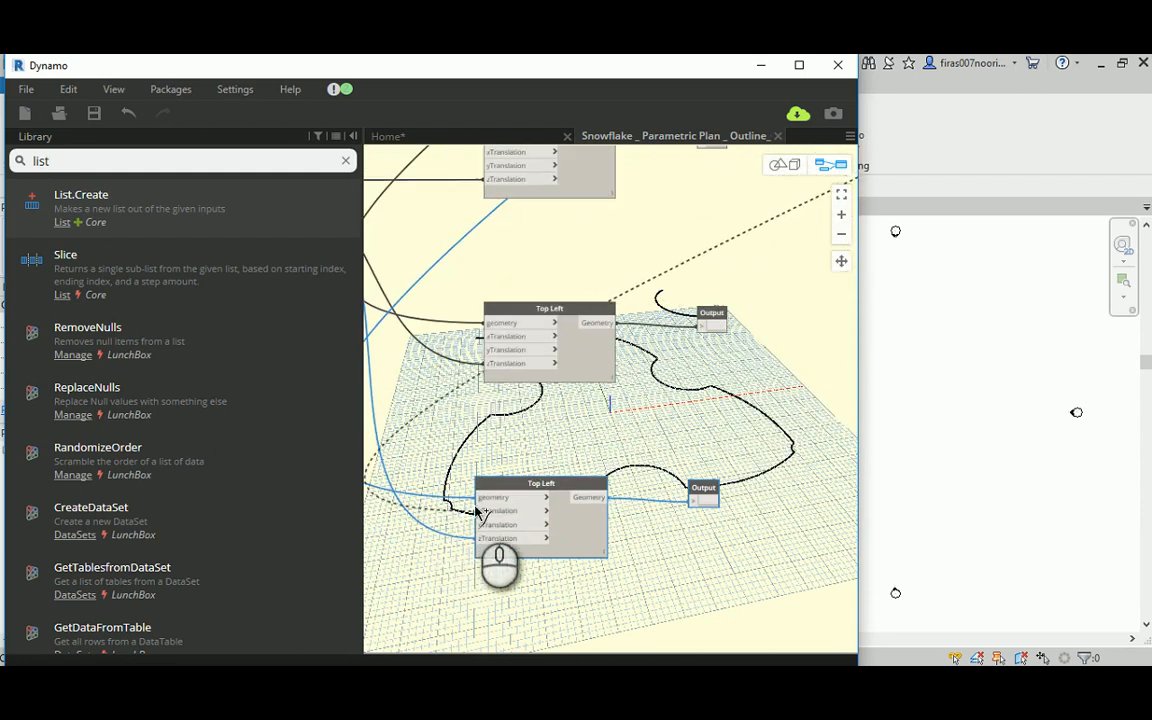
{"action": "left_click", "coordinate": [481, 499]}
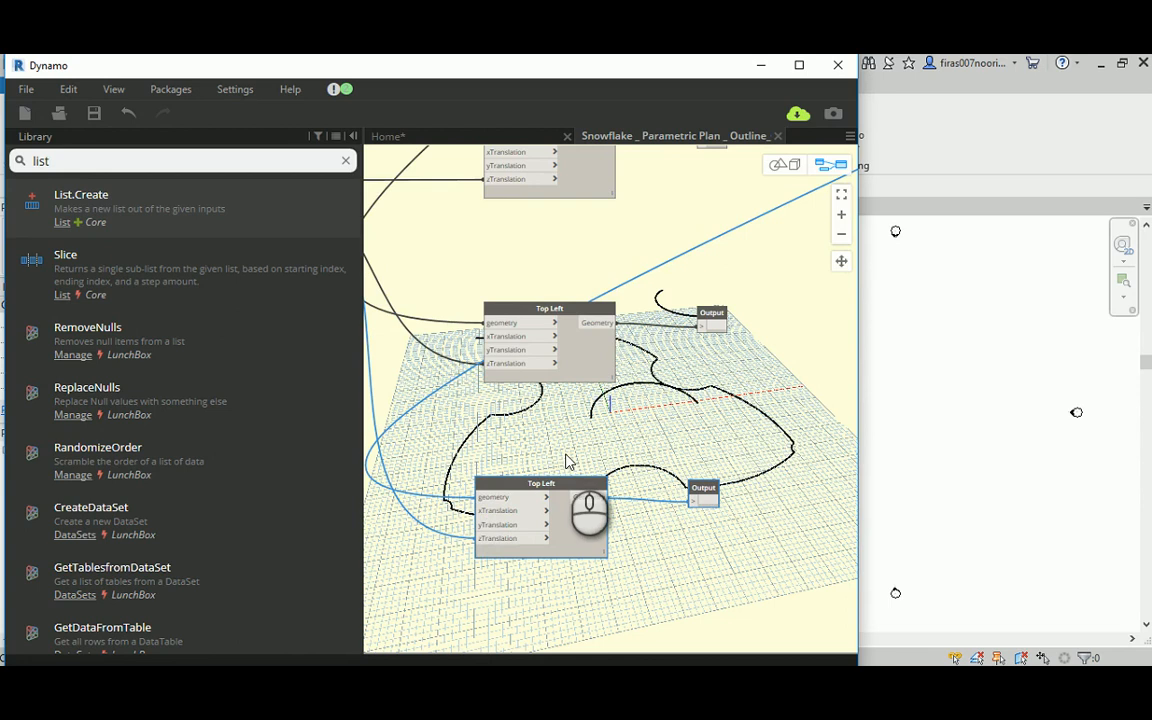
Step: Examine how the R1 and R2 point groups feed the arcs in the ARCs group and the list collecting them
{"action": "scroll", "coordinate": [566, 461], "scroll_direction": "down", "scroll_amount": 3}
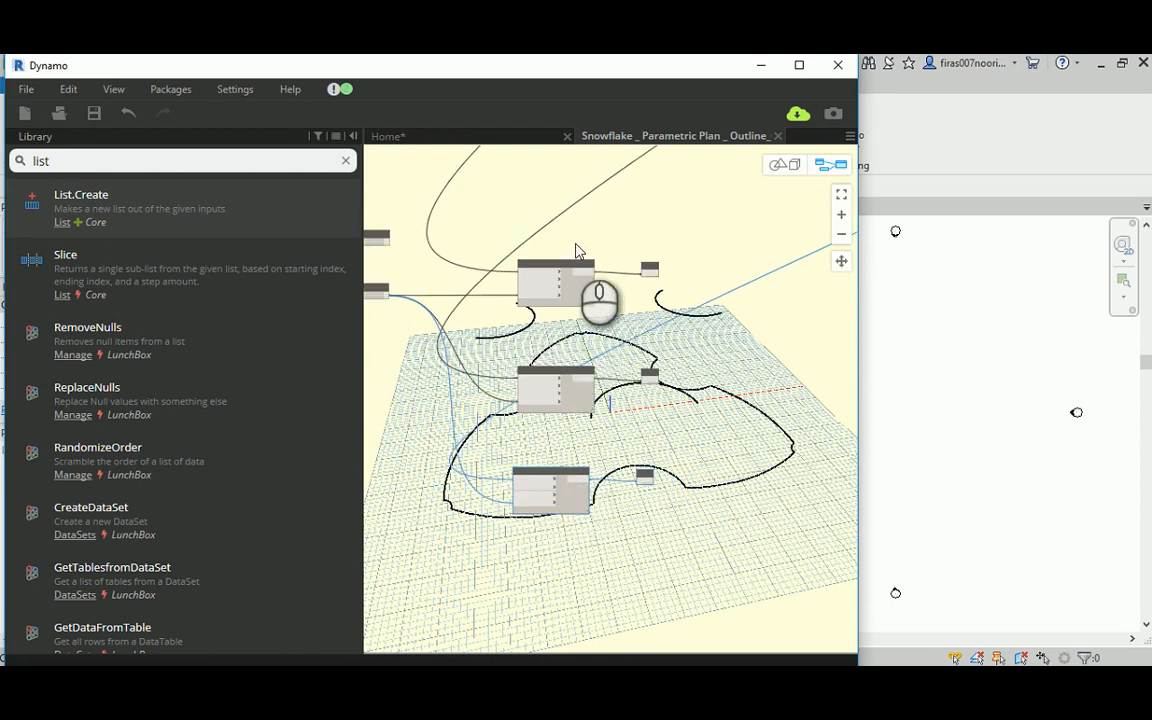
{"action": "middle_click_drag", "start_coordinate": [577, 250], "coordinate": [672, 357]}
{"action": "scroll", "coordinate": [672, 357], "scroll_direction": "up", "scroll_amount": 6}
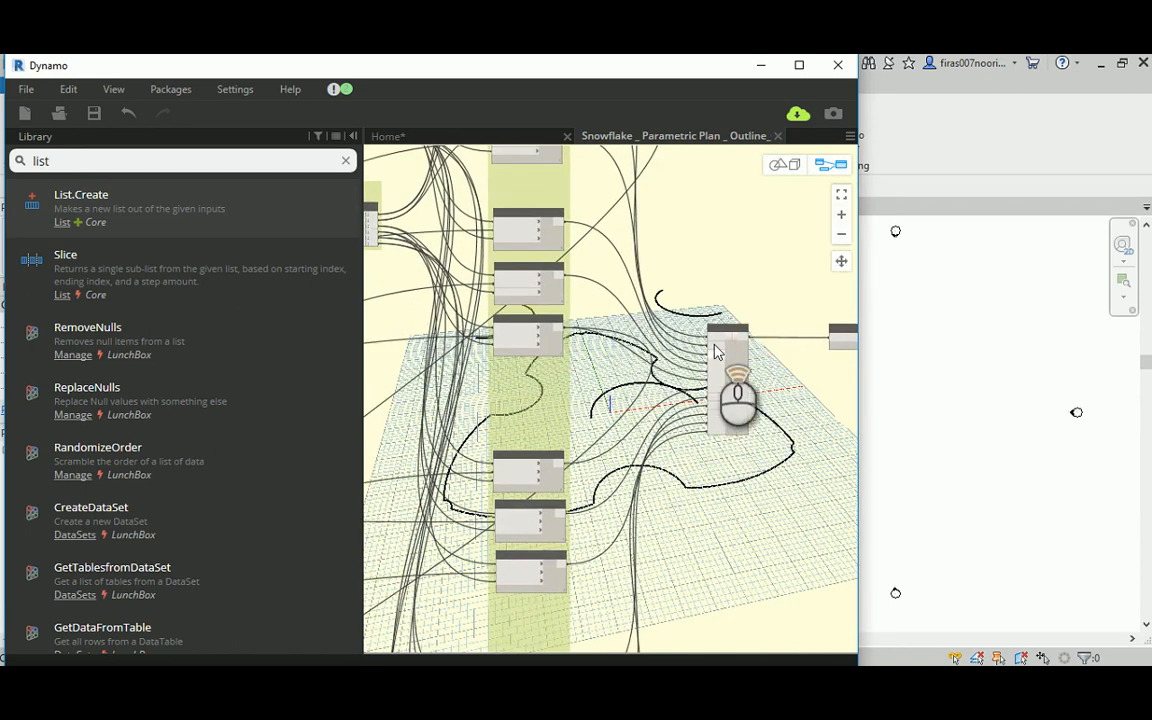
{"action": "scroll", "coordinate": [745, 340], "scroll_direction": "down", "scroll_amount": 5}
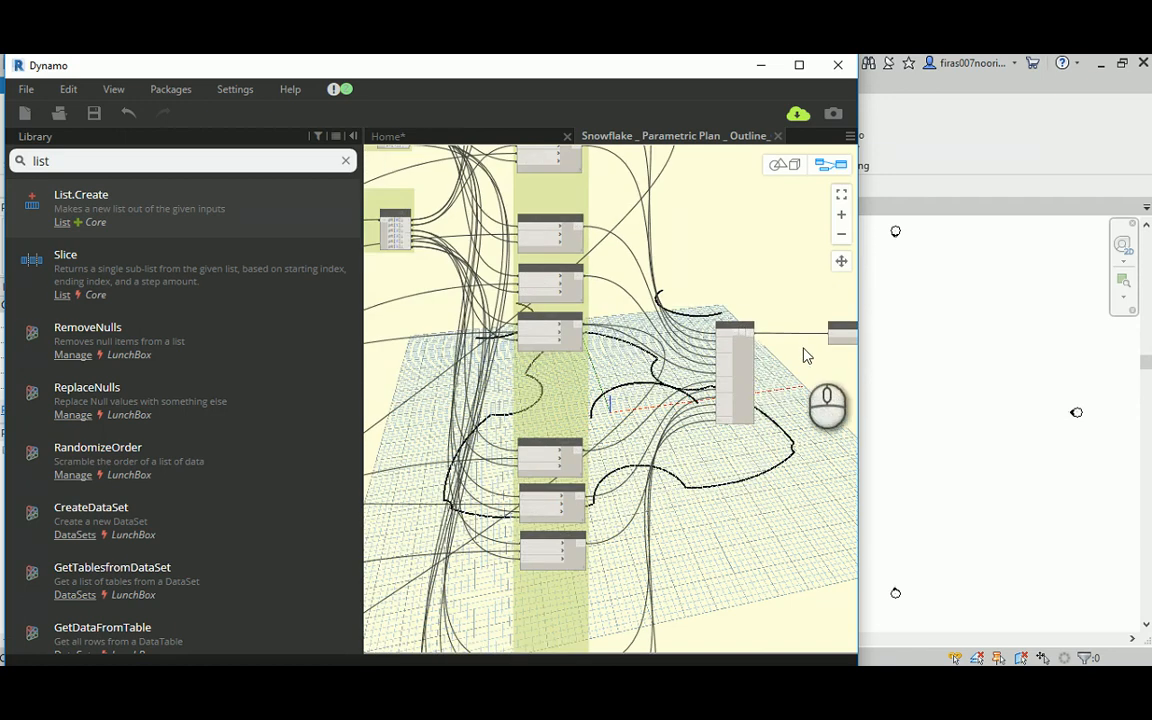
{"action": "middle_click_drag", "start_coordinate": [425, 260], "coordinate": [620, 400]}
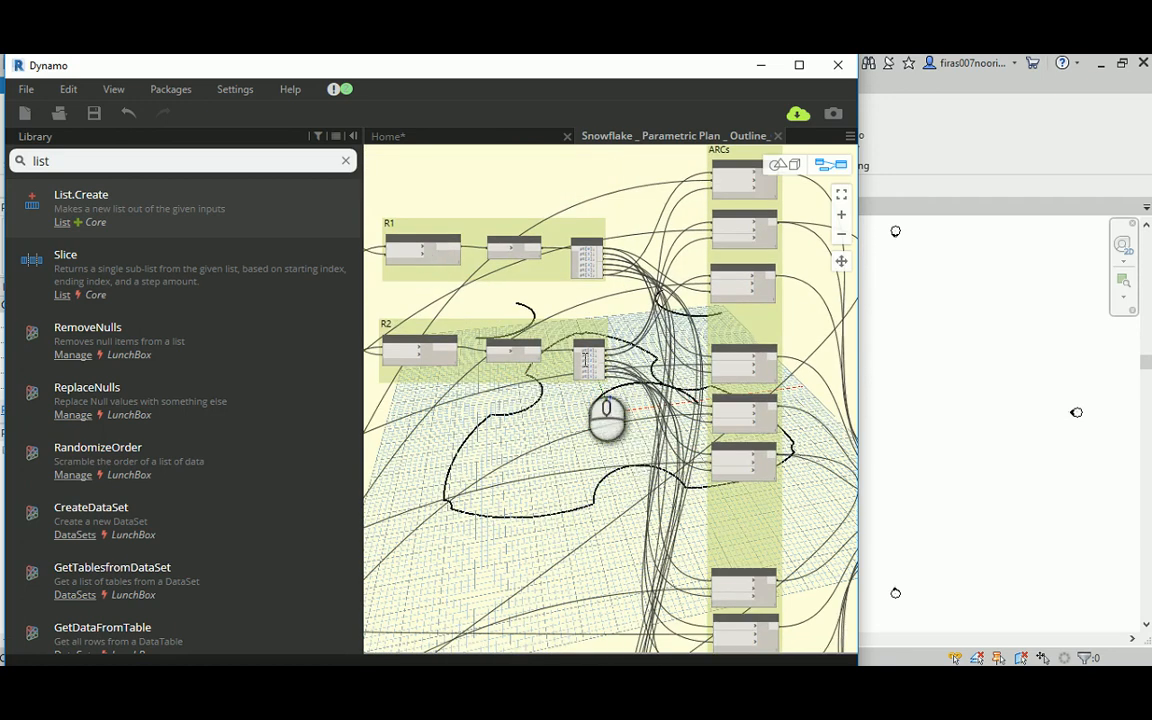
{"action": "scroll", "coordinate": [583, 358], "scroll_direction": "up", "scroll_amount": 5}
{"action": "scroll", "coordinate": [578, 372], "scroll_direction": "down", "scroll_amount": 6}
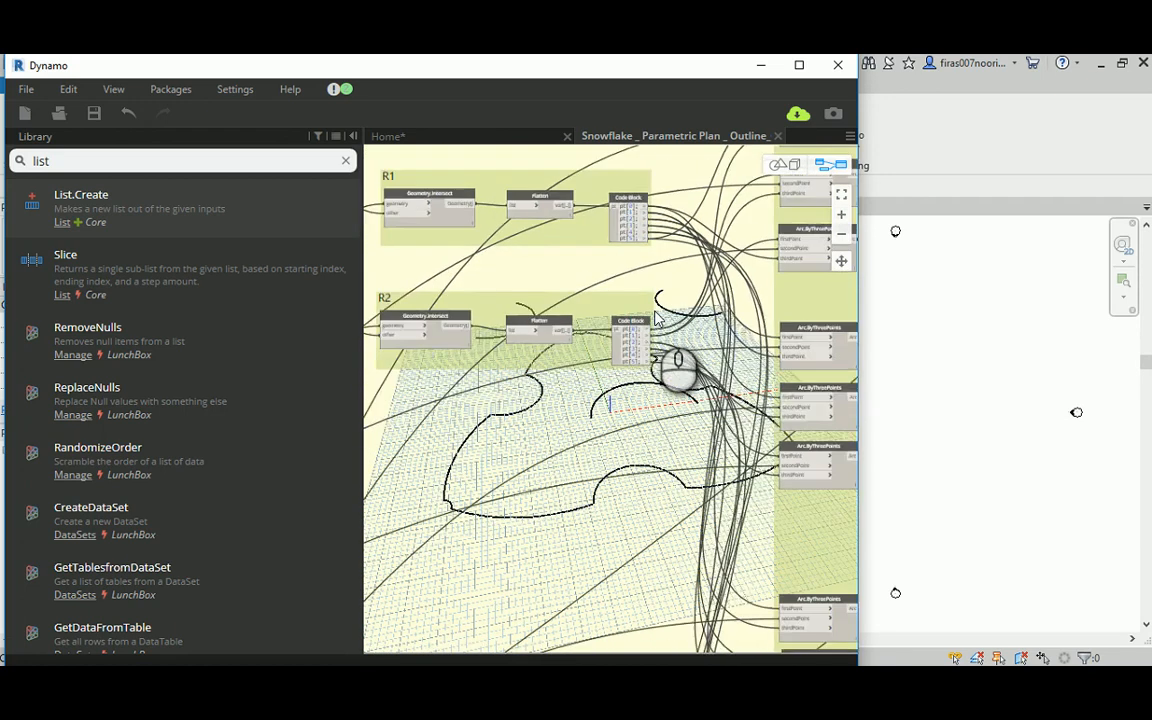
{"action": "middle_click_drag", "start_coordinate": [469, 438], "coordinate": [519, 411]}
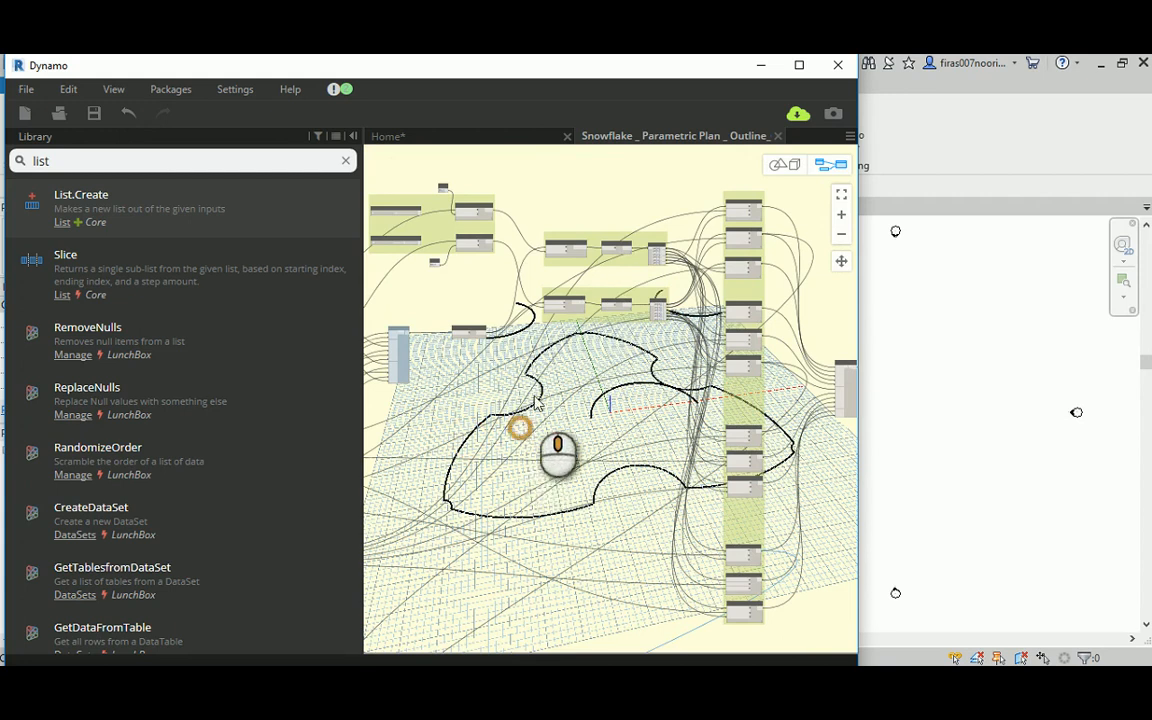
{"action": "scroll", "coordinate": [637, 234], "scroll_direction": "up", "scroll_amount": 5}
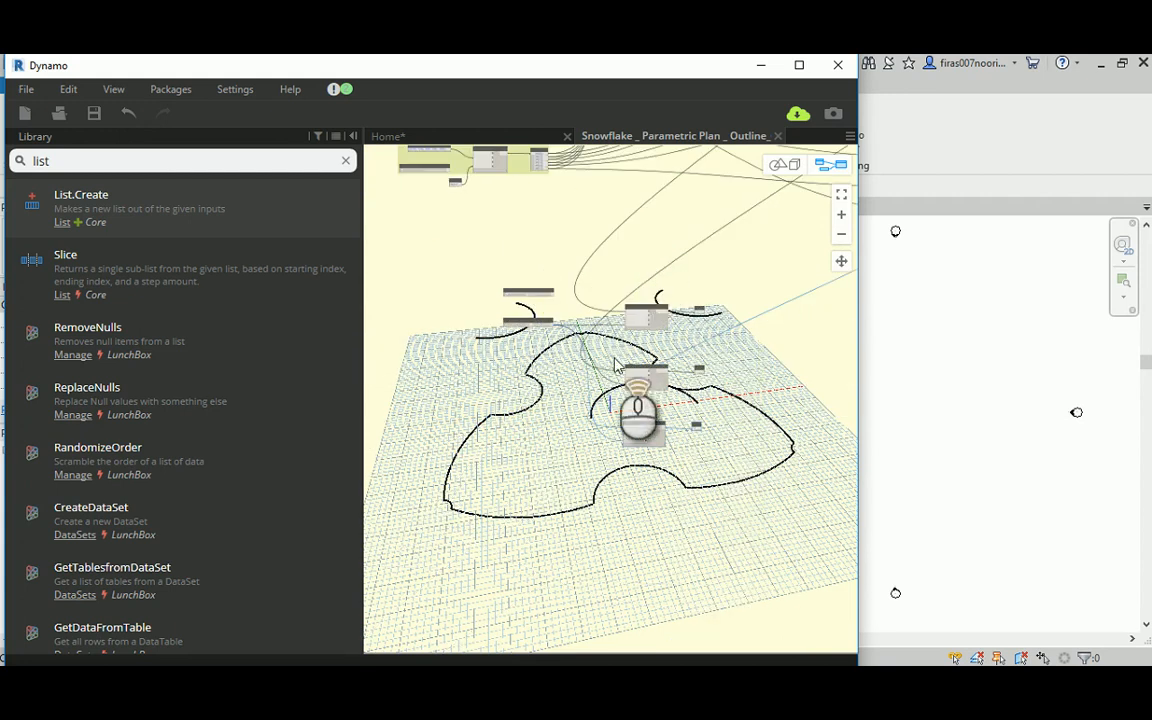
Step: Rename the copied Top Left node, the lowest of the three translate nodes, as Lower
{"action": "middle_click_drag", "start_coordinate": [704, 334], "coordinate": [640, 233]}
{"action": "scroll", "coordinate": [548, 435], "scroll_direction": "up", "scroll_amount": 3}
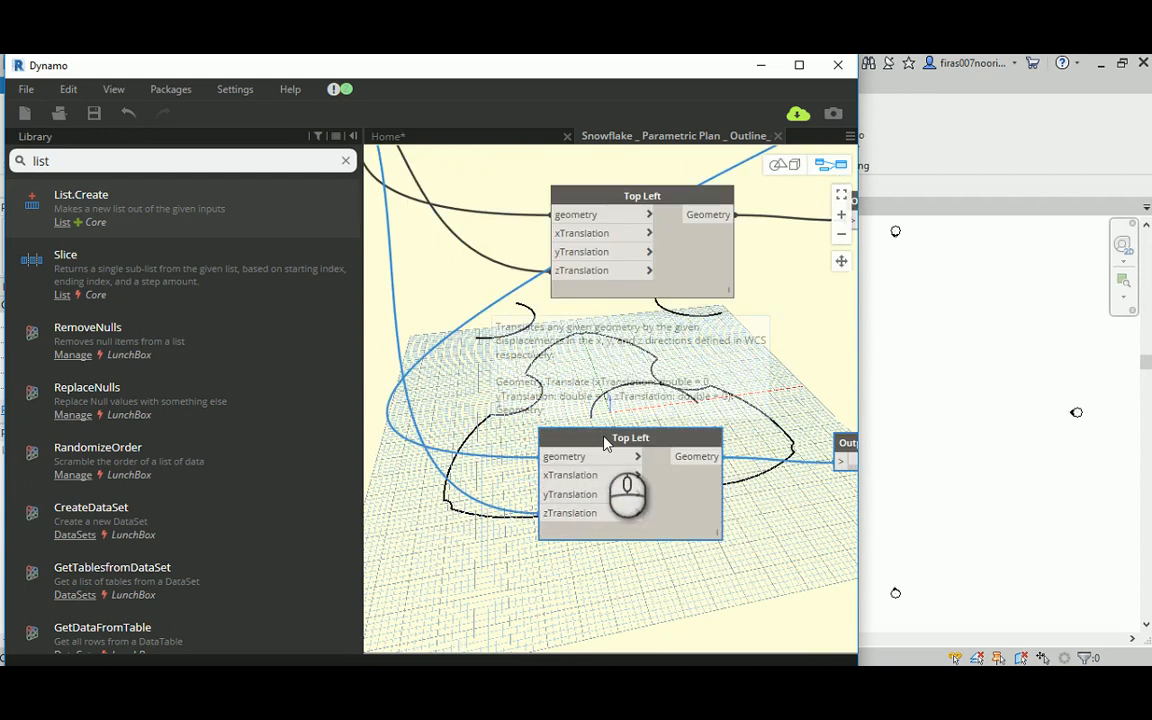
{"action": "double_click", "coordinate": [635, 440]}
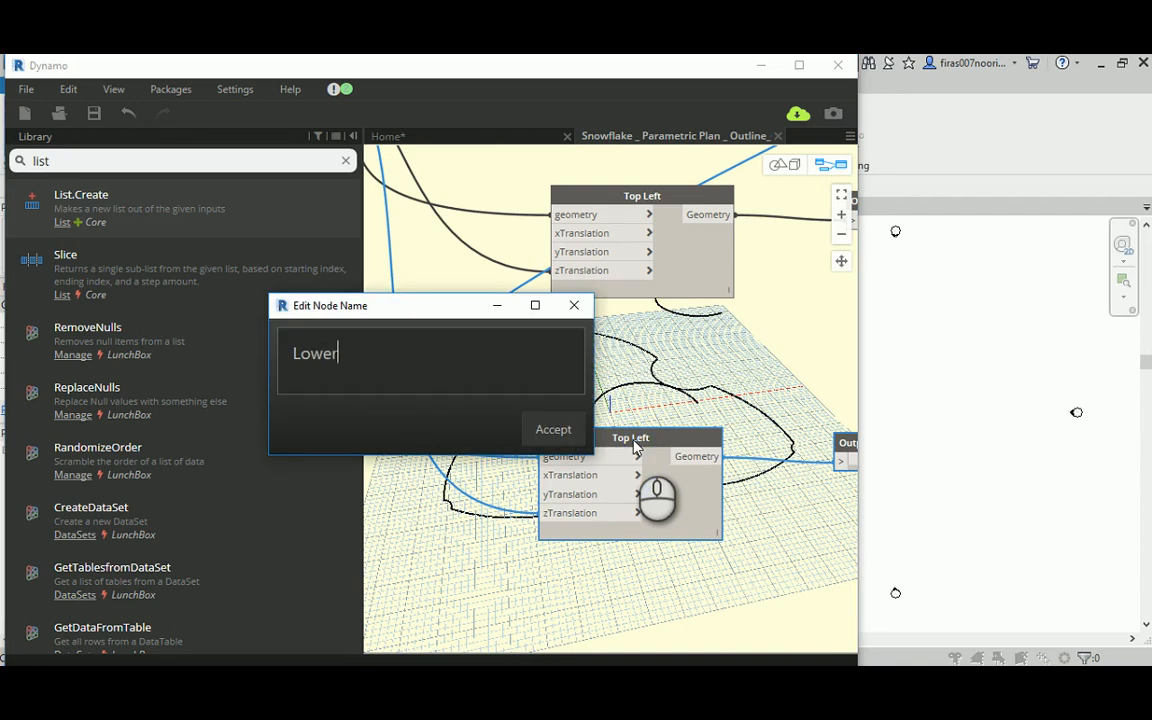
{"action": "left_click", "coordinate": [563, 432]}
{"action": "middle_click_drag", "start_coordinate": [710, 394], "coordinate": [640, 393]}
Step: Move the Lower and Top Right nodes with their Output nodes closer to Top Left, forming an evenly spaced column
{"action": "scroll", "coordinate": [573, 396], "scroll_direction": "down", "scroll_amount": 2}
{"action": "scroll", "coordinate": [572, 395], "scroll_direction": "down", "scroll_amount": 1}
{"action": "scroll", "coordinate": [640, 393], "scroll_direction": "down", "scroll_amount": 1}
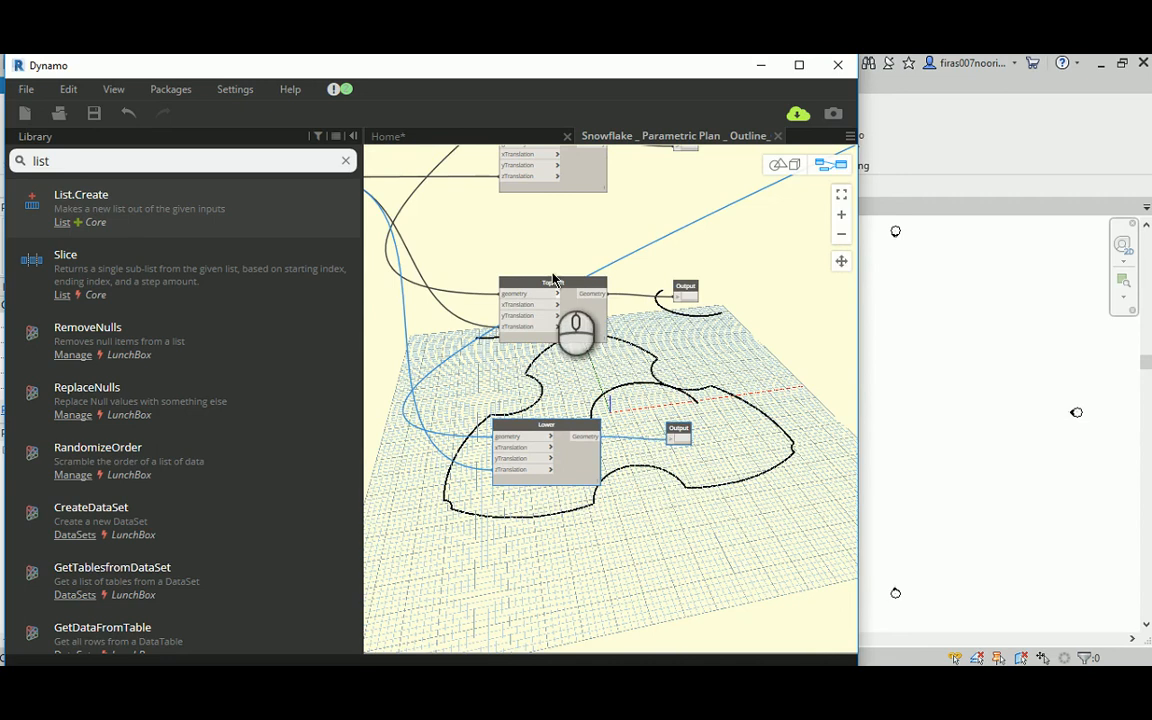
{"action": "middle_click_drag", "start_coordinate": [571, 232], "coordinate": [547, 310]}
{"action": "left_click_drag", "start_coordinate": [430, 460], "coordinate": [700, 580]}
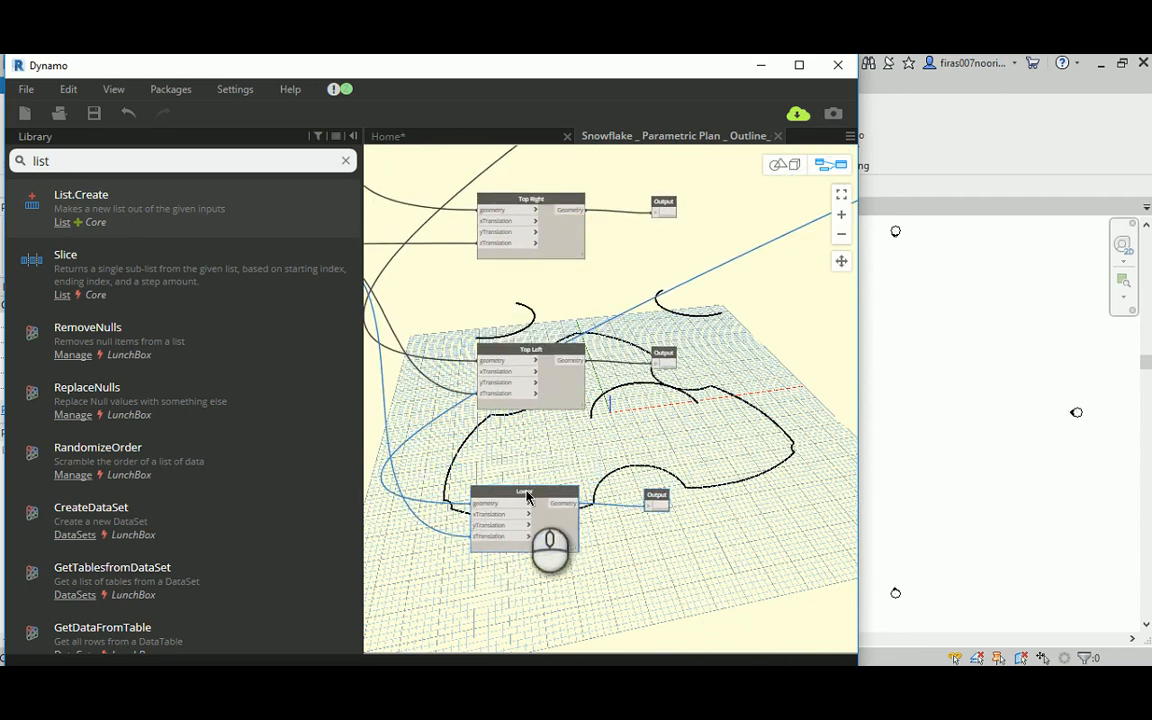
{"action": "left_click_drag", "start_coordinate": [526, 494], "coordinate": [535, 463]}
{"action": "left_click_drag", "start_coordinate": [457, 166], "coordinate": [718, 292]}
{"action": "left_click_drag", "start_coordinate": [519, 198], "coordinate": [519, 241]}
{"action": "left_click", "coordinate": [562, 195]}
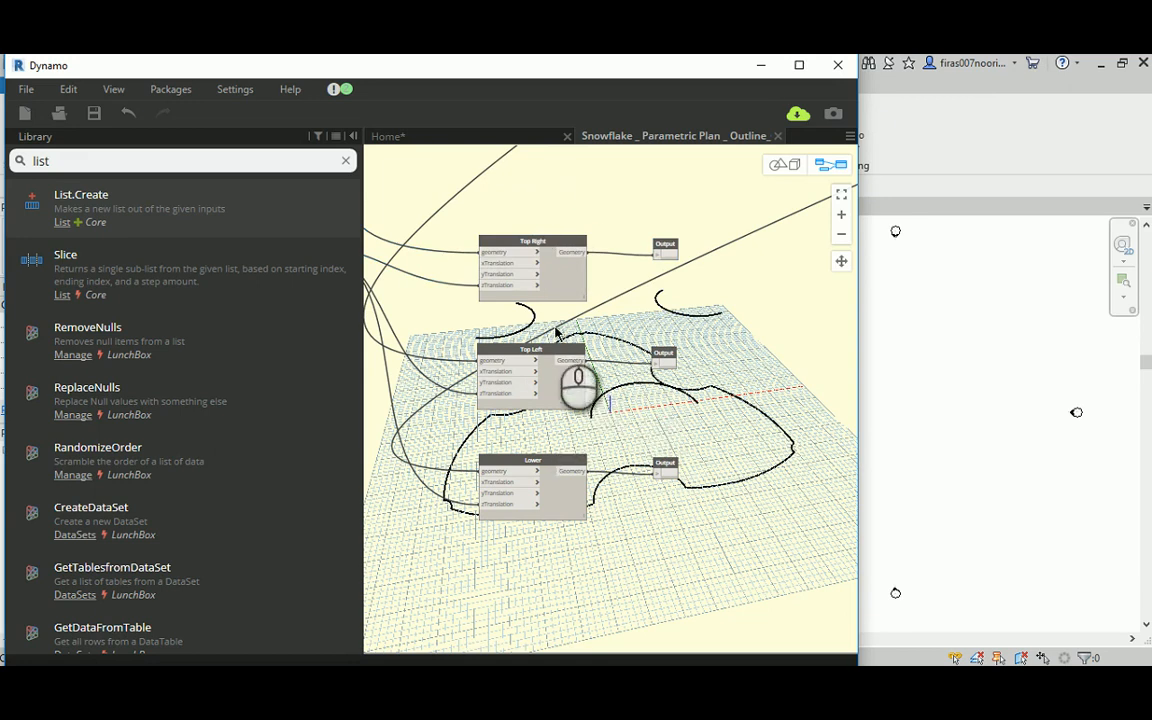
Step: Examine the Point Maker group and its point outputs above the three translate nodes
{"action": "middle_click_drag", "start_coordinate": [455, 308], "coordinate": [475, 316]}
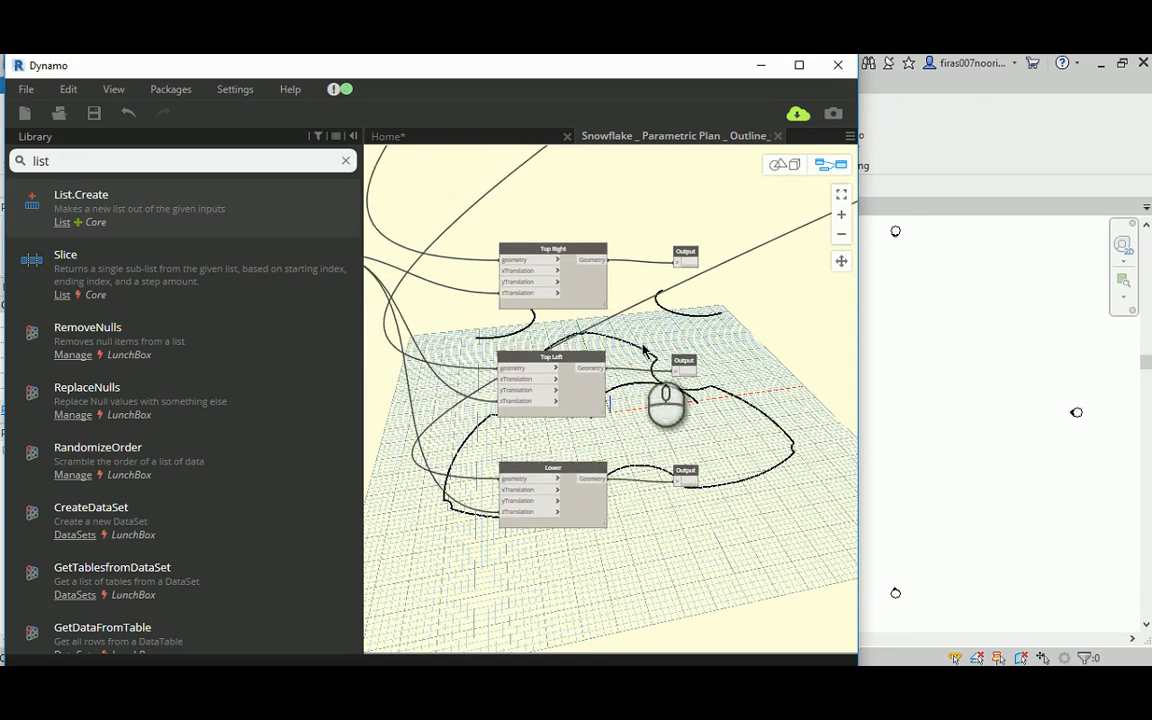
{"action": "middle_click_drag", "start_coordinate": [607, 195], "coordinate": [606, 612]}
{"action": "scroll", "coordinate": [480, 385], "scroll_direction": "down", "scroll_amount": 3}
{"action": "middle_click_drag", "start_coordinate": [461, 328], "coordinate": [677, 392]}
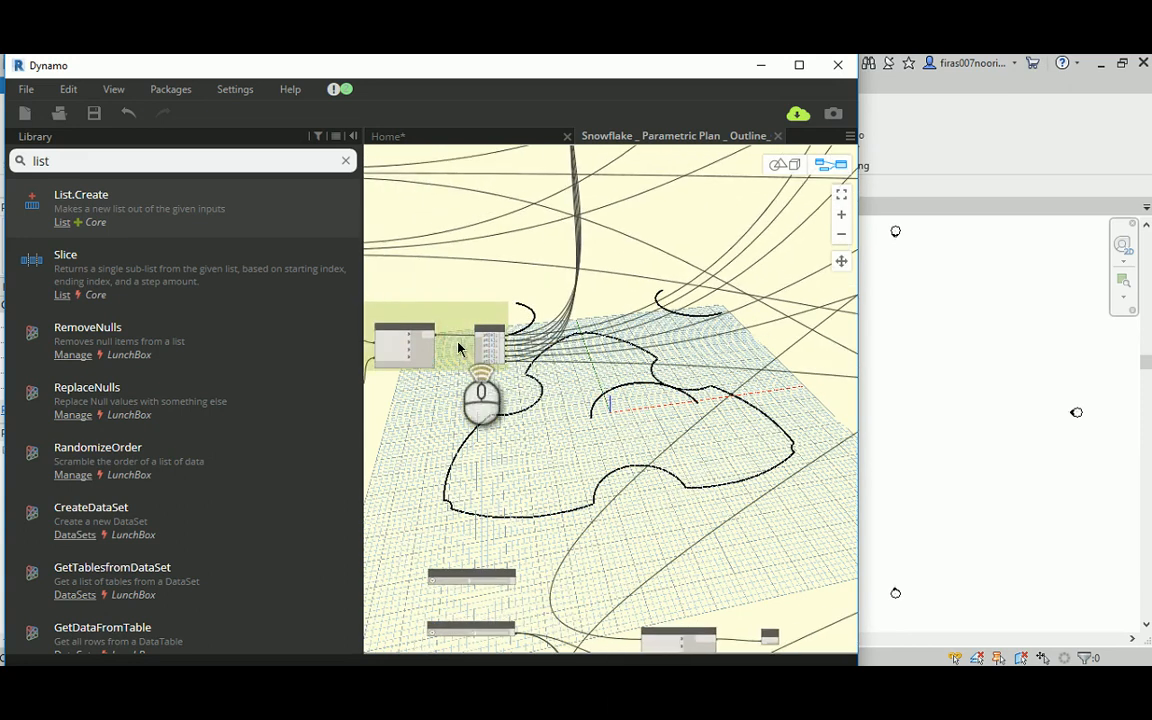
{"action": "scroll", "coordinate": [462, 345], "scroll_direction": "up", "scroll_amount": 5}
{"action": "scroll", "coordinate": [512, 285], "scroll_direction": "down", "scroll_amount": 7}
{"action": "middle_click_drag", "start_coordinate": [630, 478], "coordinate": [597, 350]}
{"action": "scroll", "coordinate": [697, 418], "scroll_direction": "up", "scroll_amount": 5}
{"action": "middle_click_drag", "start_coordinate": [703, 427], "coordinate": [525, 304]}
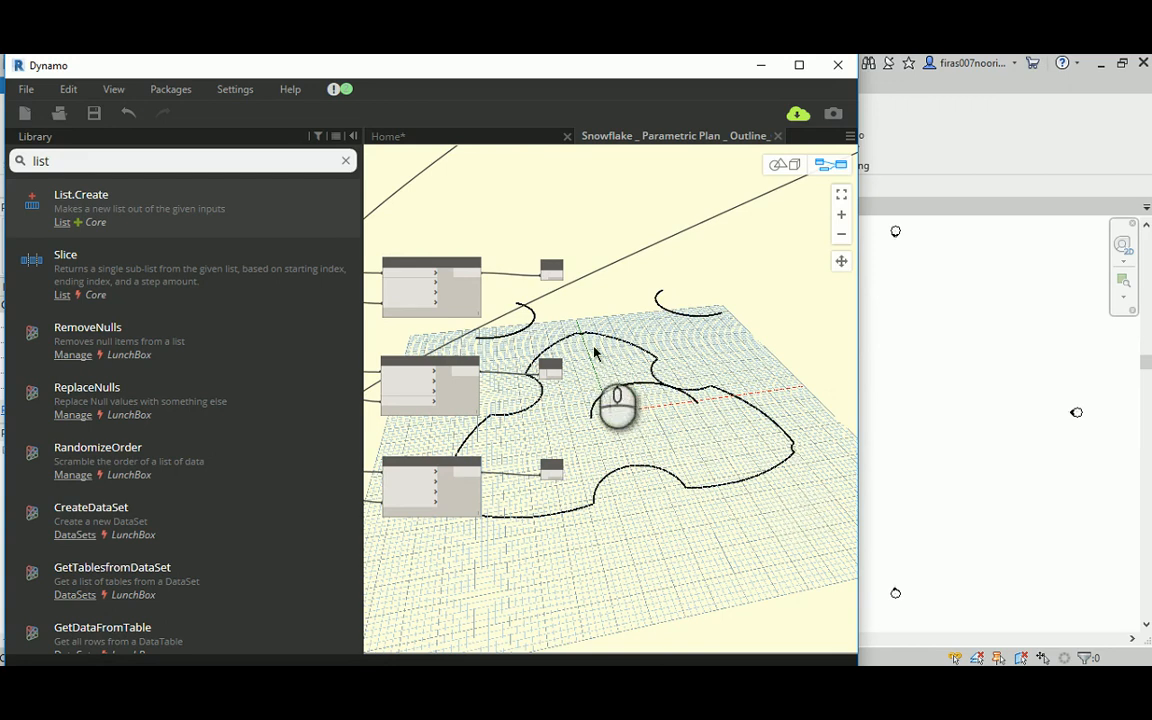
Step: Examine the Min. Height and Max. Height sliders and their wiring to the Top Right, Top Left and Lower nodes
{"action": "scroll", "coordinate": [680, 340], "scroll_direction": "down", "scroll_amount": 4}
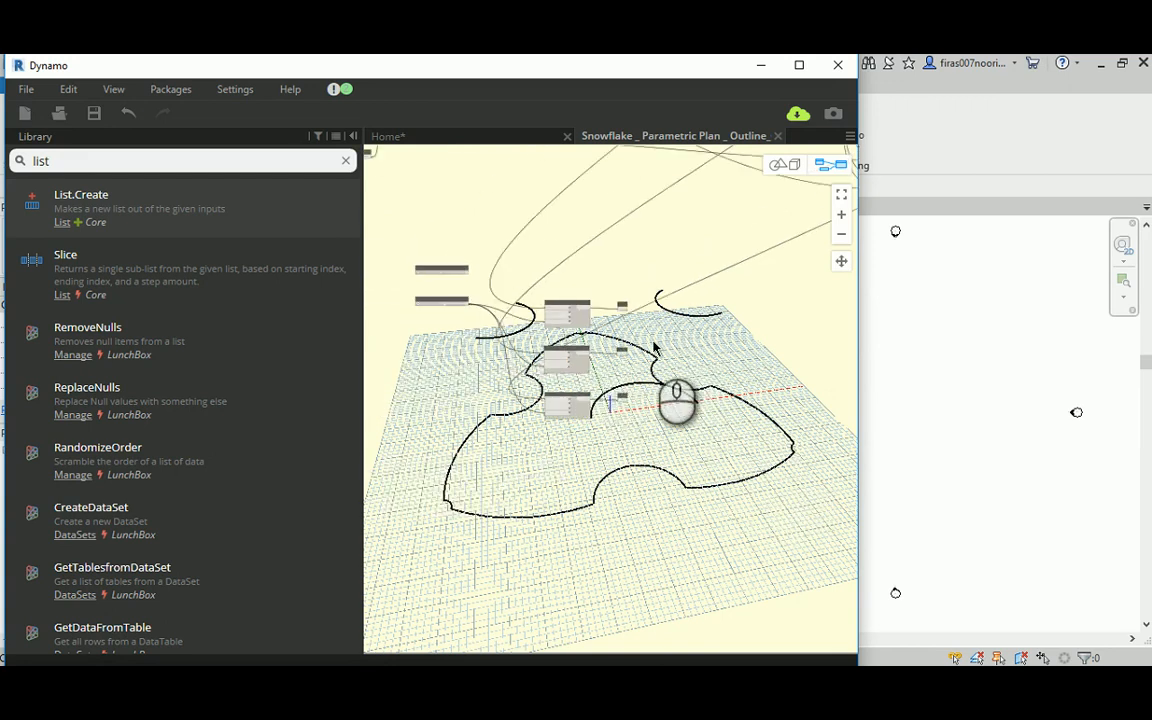
{"action": "middle_click_drag", "start_coordinate": [568, 255], "coordinate": [564, 256]}
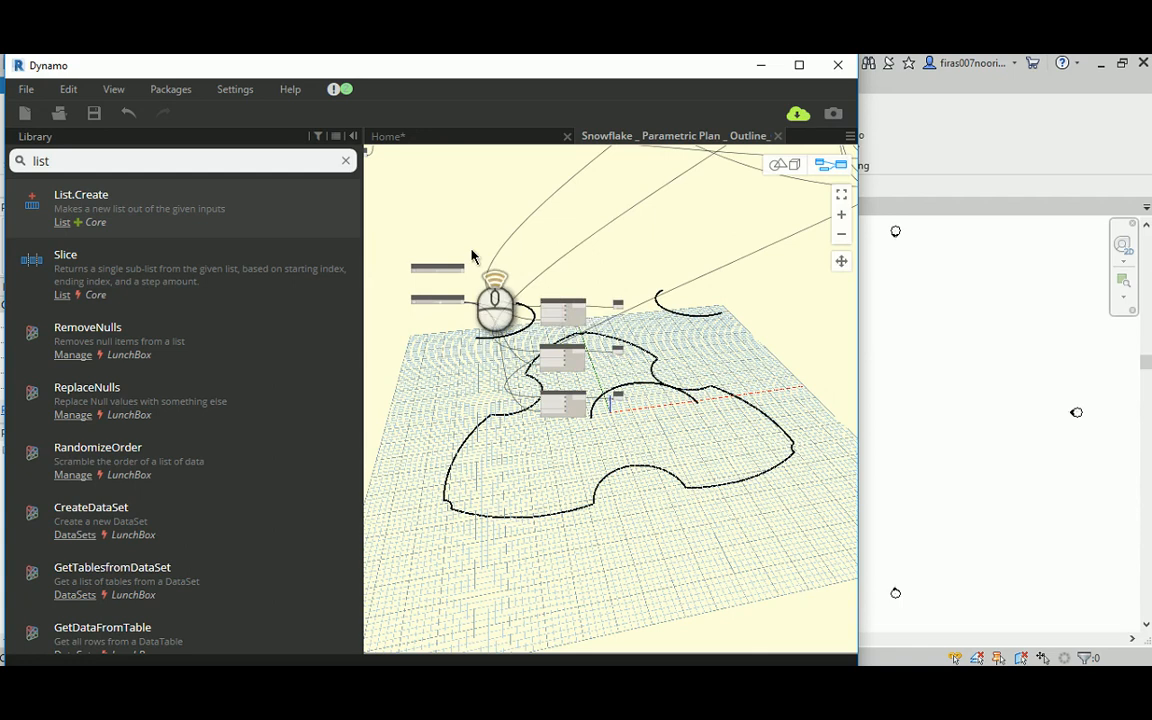
{"action": "scroll", "coordinate": [475, 257], "scroll_direction": "up", "scroll_amount": 3}
{"action": "scroll", "coordinate": [515, 280], "scroll_direction": "up", "scroll_amount": 2}
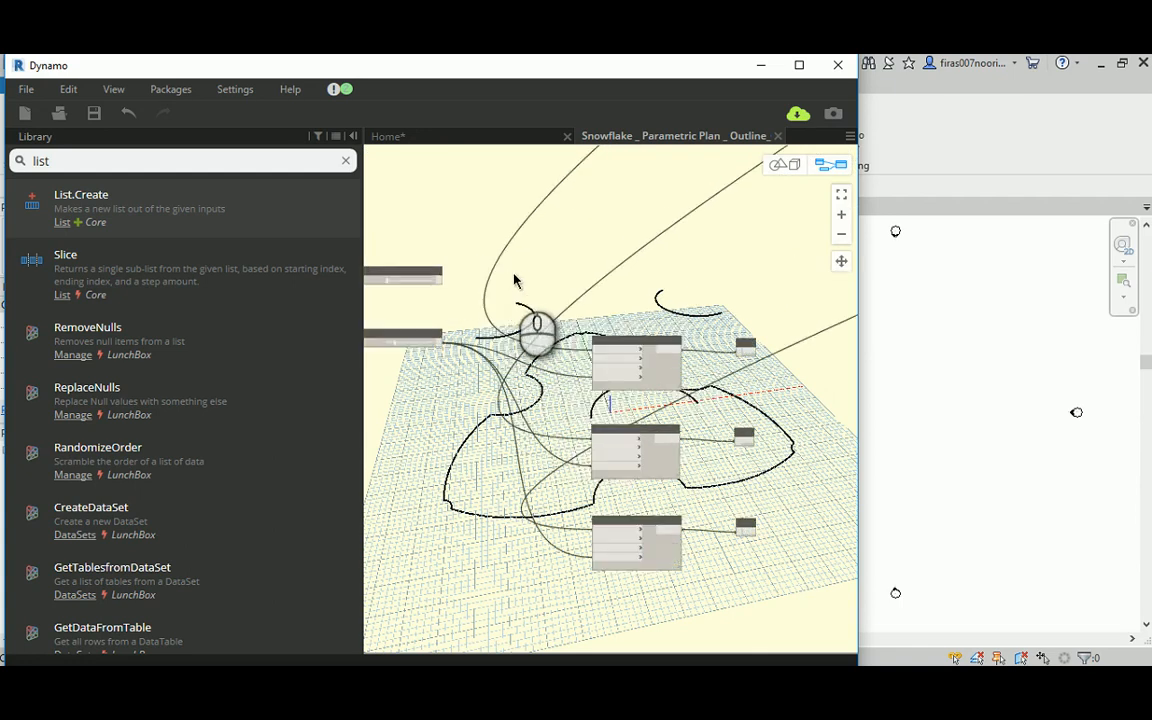
{"action": "middle_click_drag", "start_coordinate": [508, 279], "coordinate": [531, 312]}
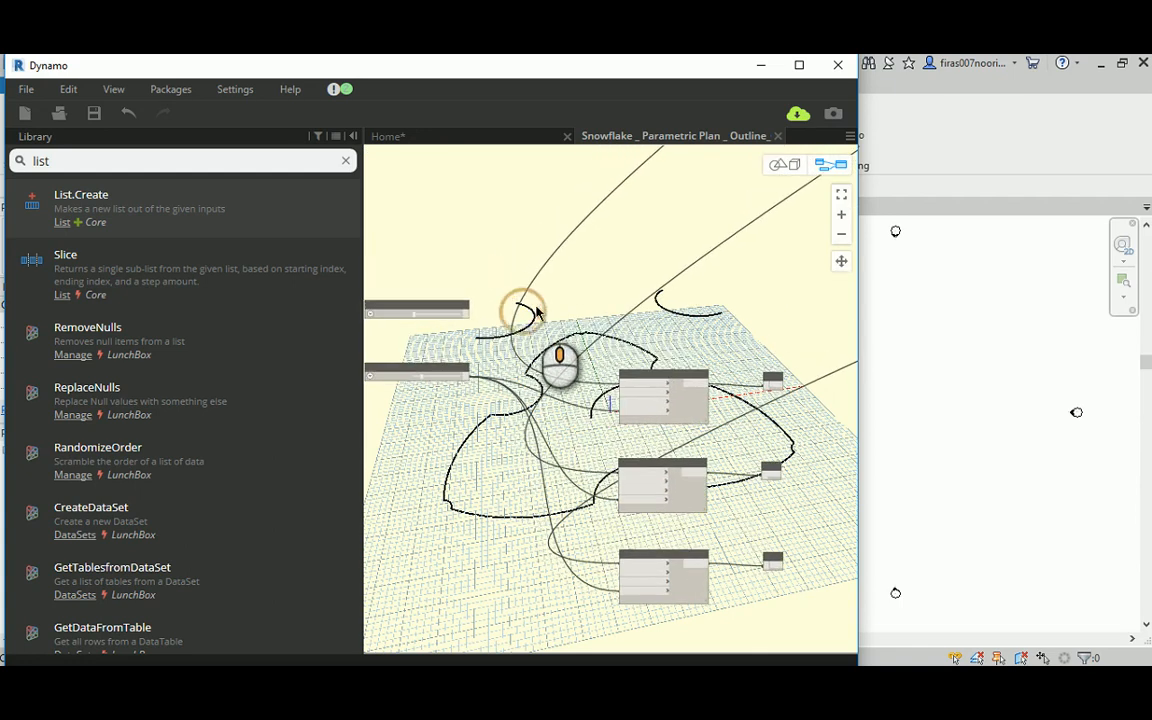
{"action": "middle_click_drag", "start_coordinate": [467, 258], "coordinate": [502, 259]}
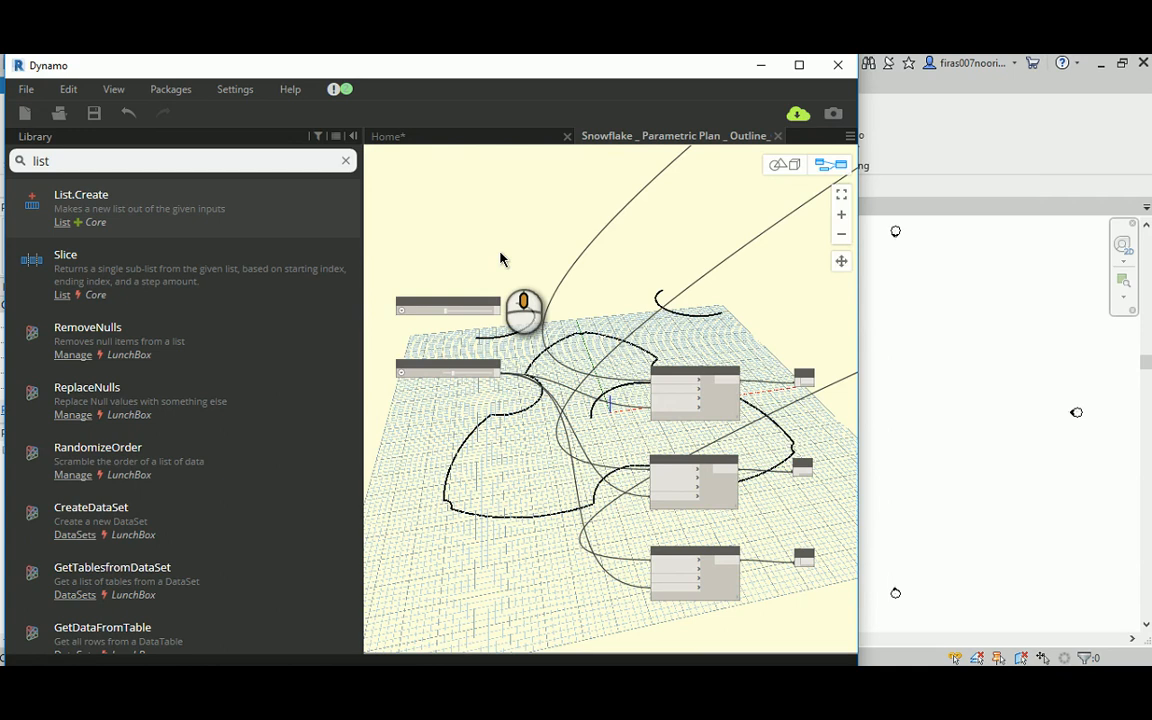
{"action": "middle_click_drag", "start_coordinate": [501, 258], "coordinate": [445, 259]}
{"action": "middle_click_drag", "start_coordinate": [709, 320], "coordinate": [605, 297]}
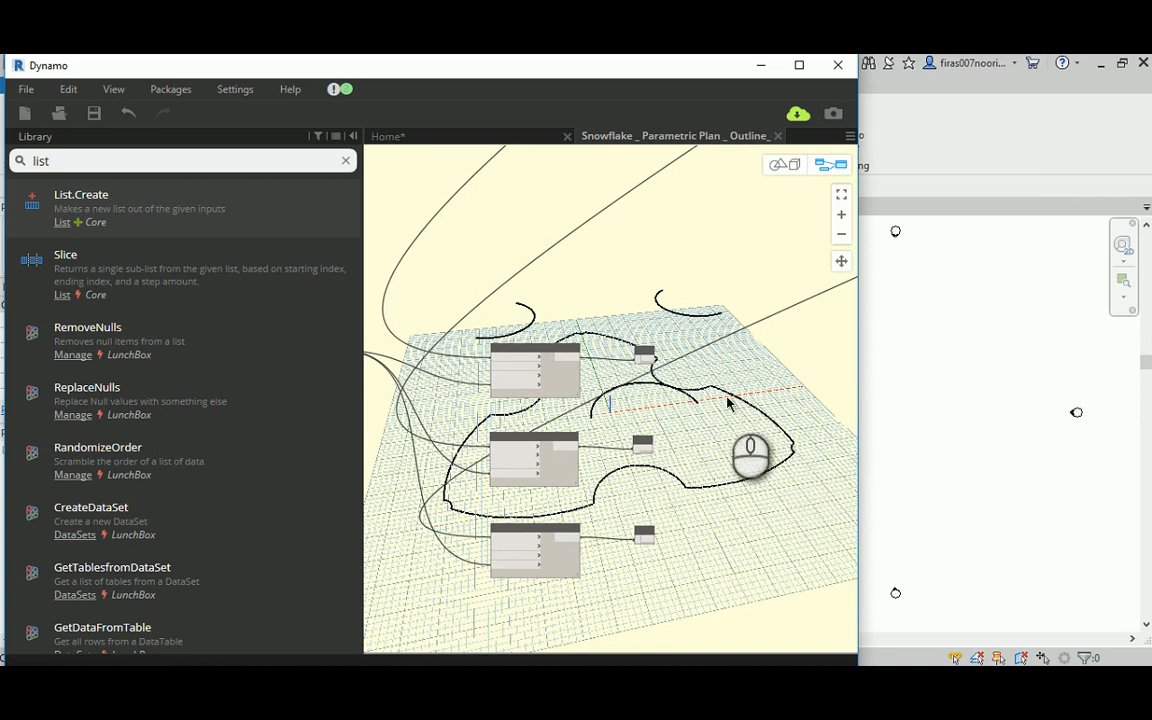
{"action": "middle_click_drag", "start_coordinate": [432, 278], "coordinate": [656, 278]}
{"action": "scroll", "coordinate": [501, 265], "scroll_direction": "up", "scroll_amount": 5}
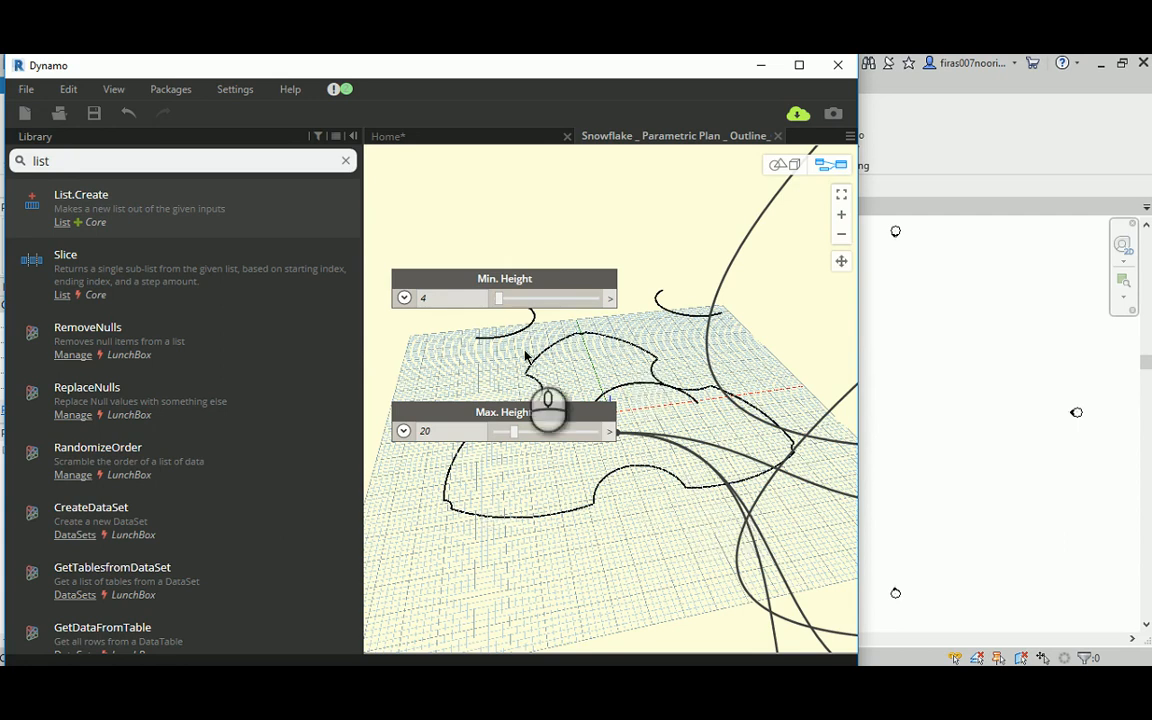
{"action": "scroll", "coordinate": [525, 355], "scroll_direction": "down", "scroll_amount": 5}
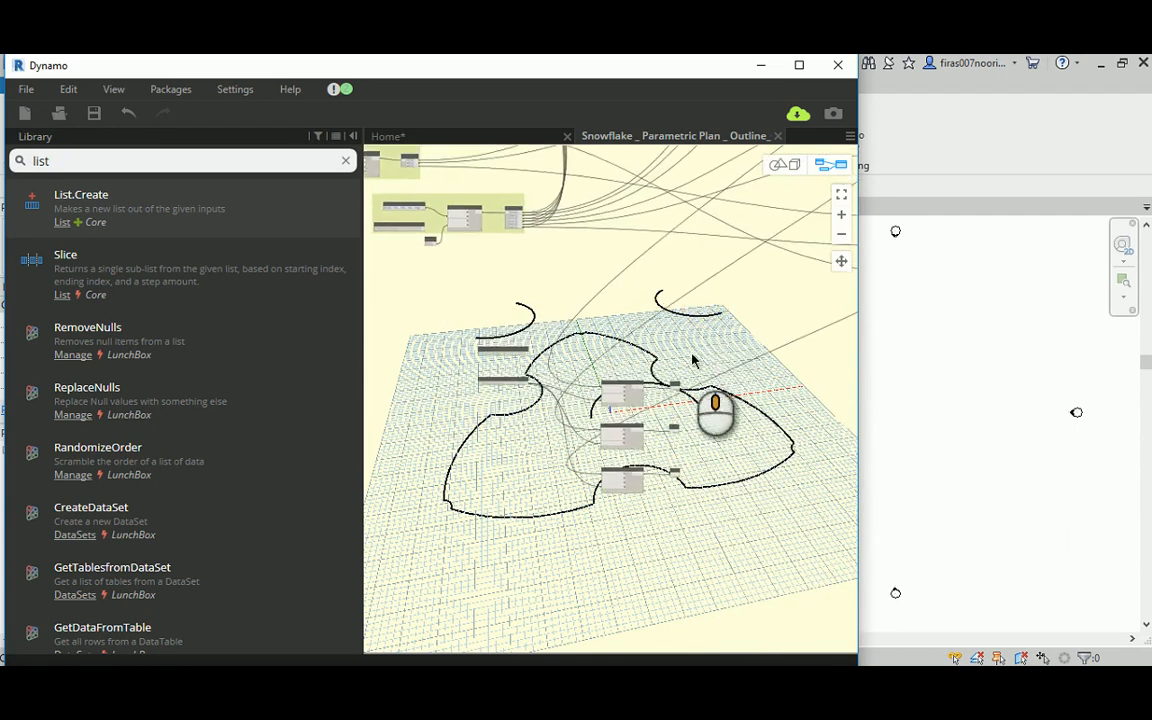
{"action": "scroll", "coordinate": [693, 360], "scroll_direction": "up", "scroll_amount": 5}
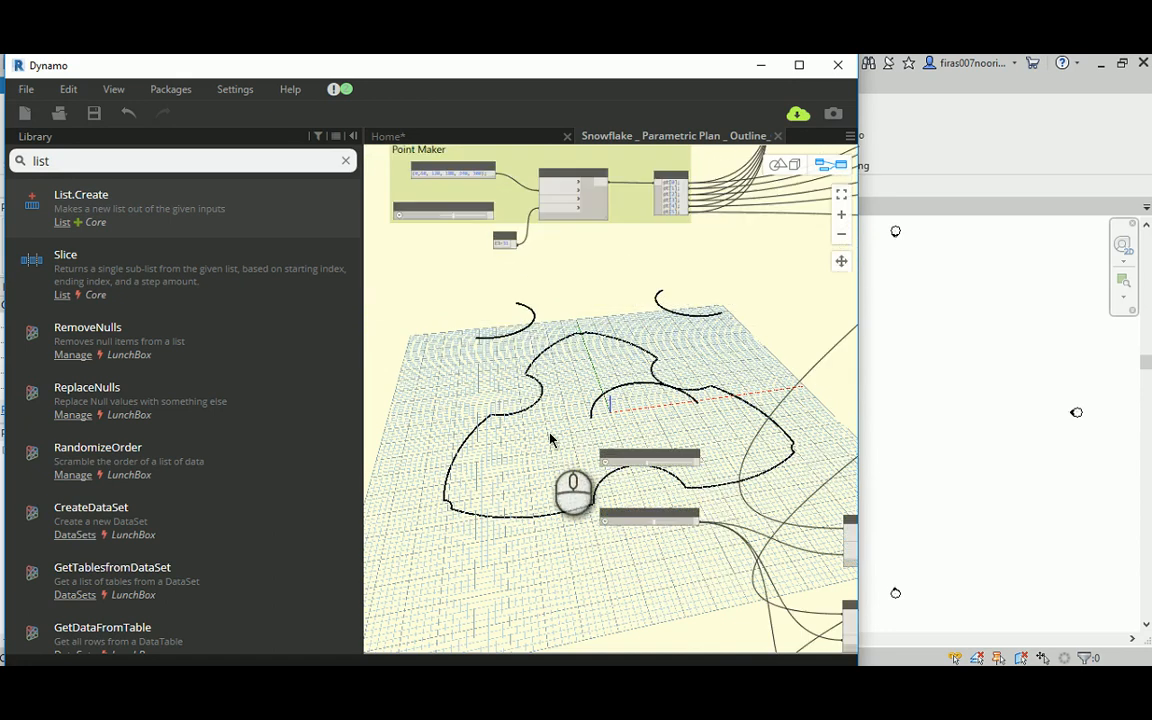
{"action": "scroll", "coordinate": [550, 440], "scroll_direction": "up", "scroll_amount": 4}
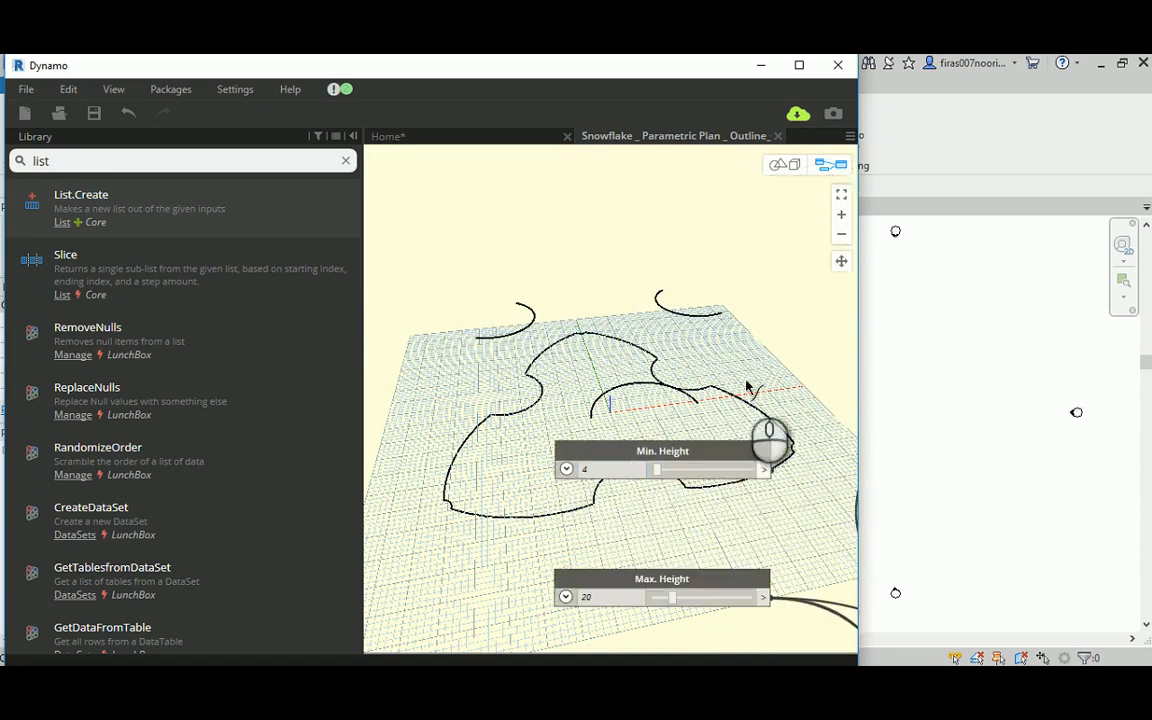
Step: Connect the Min. Height slider to the elevation input of the E3 Point Maker's Point.ByCylindricalCoordinates node
{"action": "scroll", "coordinate": [760, 420], "scroll_direction": "down", "scroll_amount": 3}
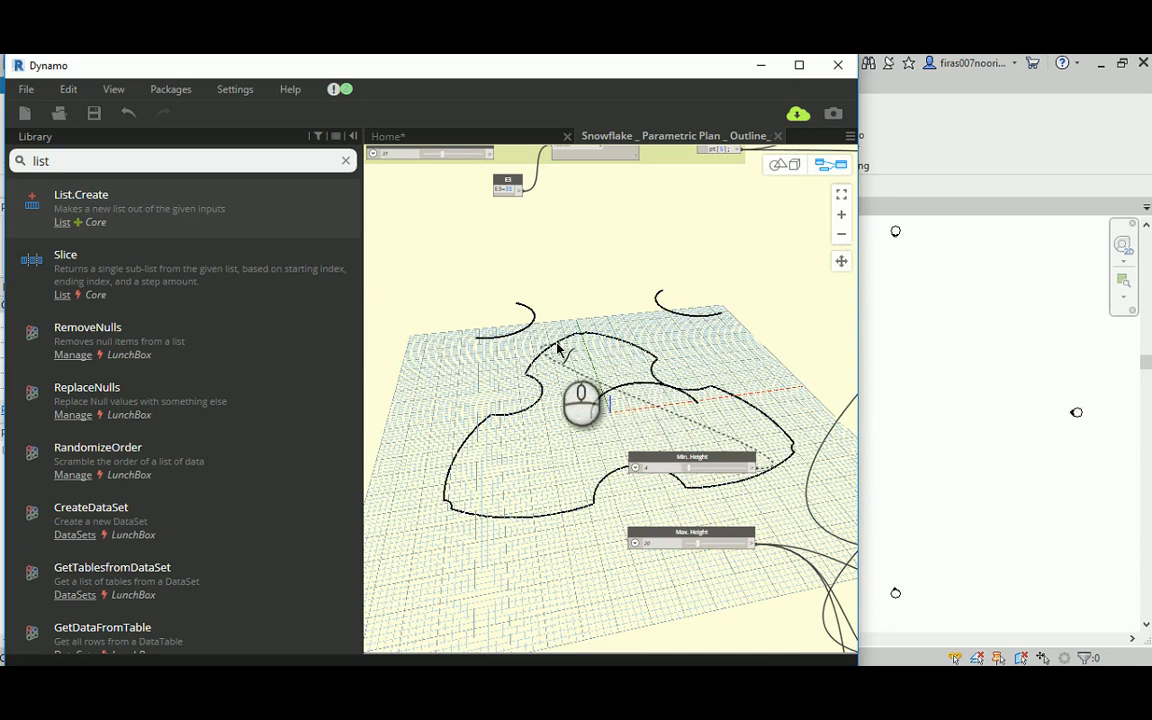
{"action": "scroll", "coordinate": [612, 455], "scroll_direction": "up", "scroll_amount": 3}
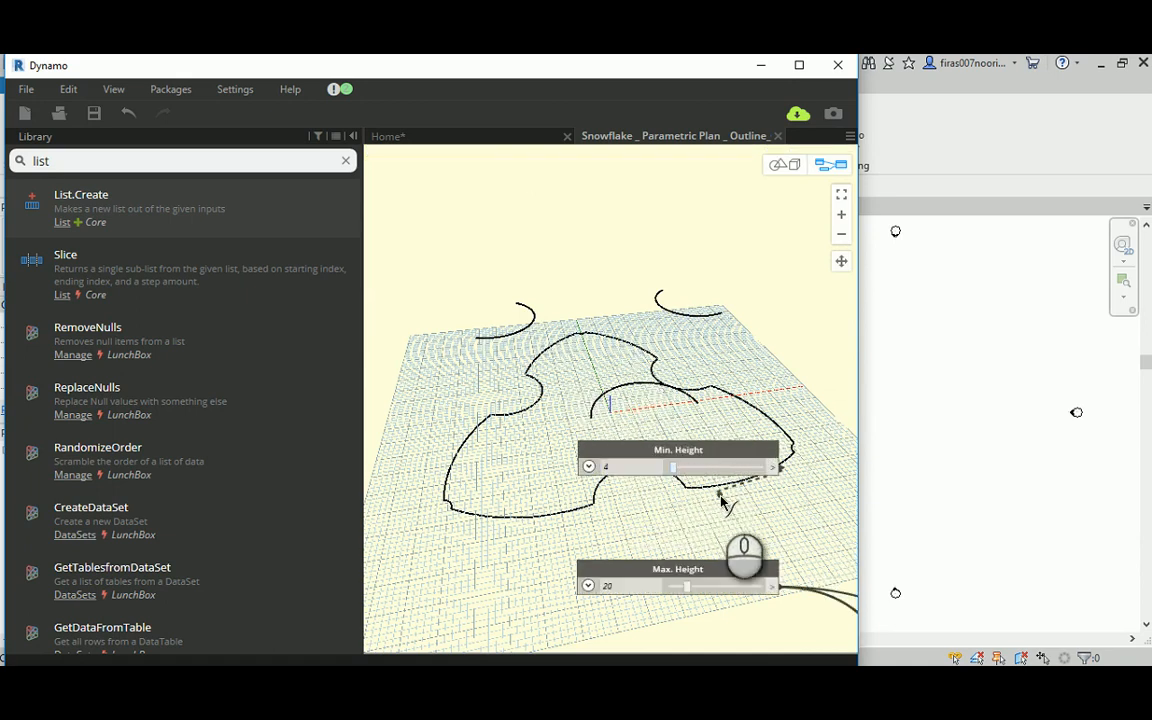
{"action": "scroll", "coordinate": [570, 320], "scroll_direction": "down", "scroll_amount": 3}
{"action": "scroll", "coordinate": [636, 343], "scroll_direction": "up", "scroll_amount": 3}
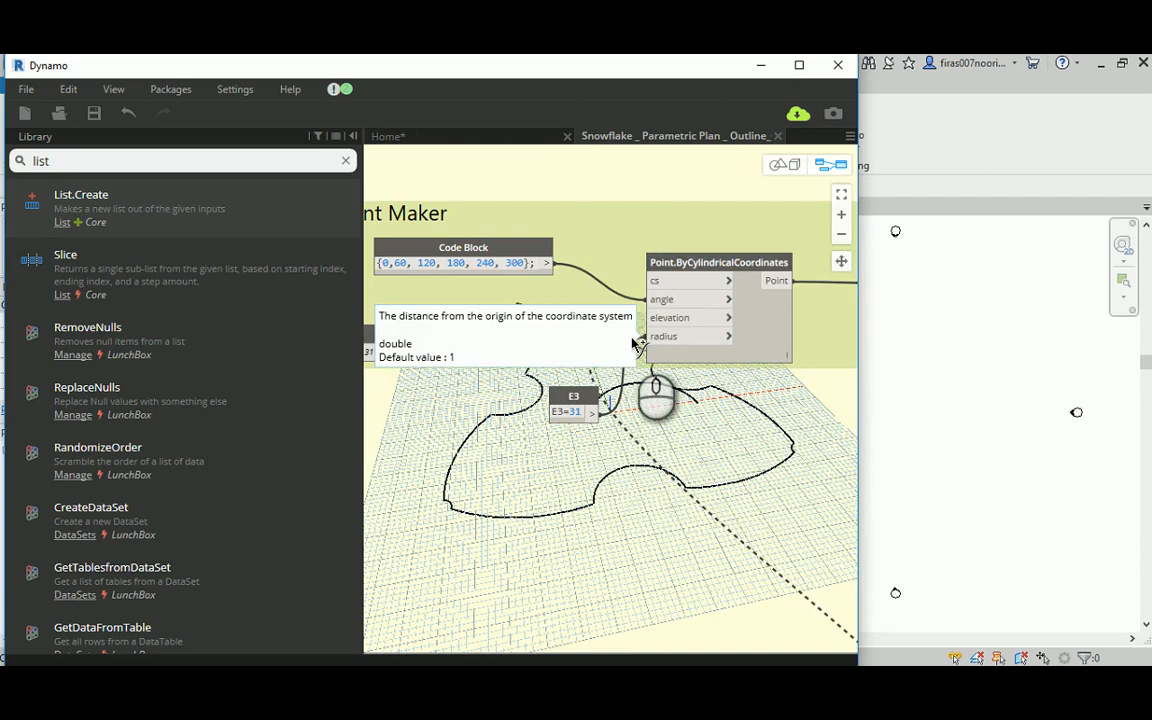
{"action": "left_click_drag", "start_coordinate": [722, 185], "coordinate": [738, 316]}
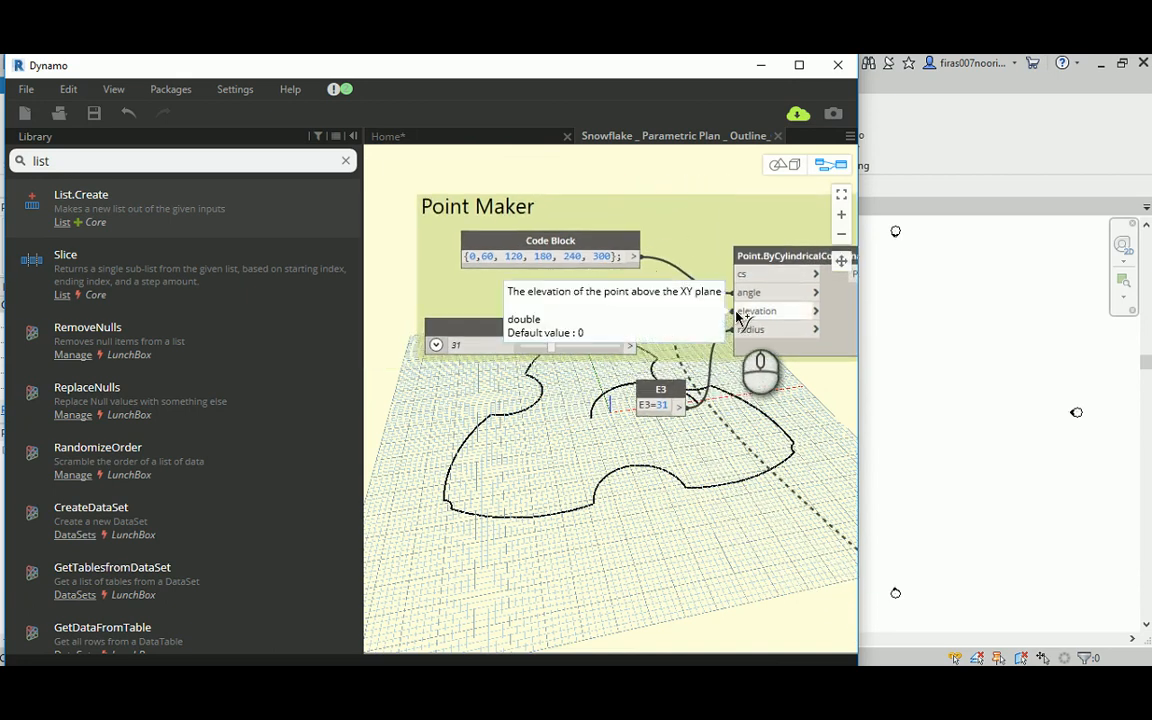
{"action": "left_click", "coordinate": [738, 316]}
Step: Wire Min. Height into the elevation input of the Point.ByCylindricalCoordinates node in the E2 Point Maker group
{"action": "scroll", "coordinate": [707, 414], "scroll_direction": "down", "scroll_amount": 5}
{"action": "middle_click_drag", "start_coordinate": [761, 504], "coordinate": [530, 373]}
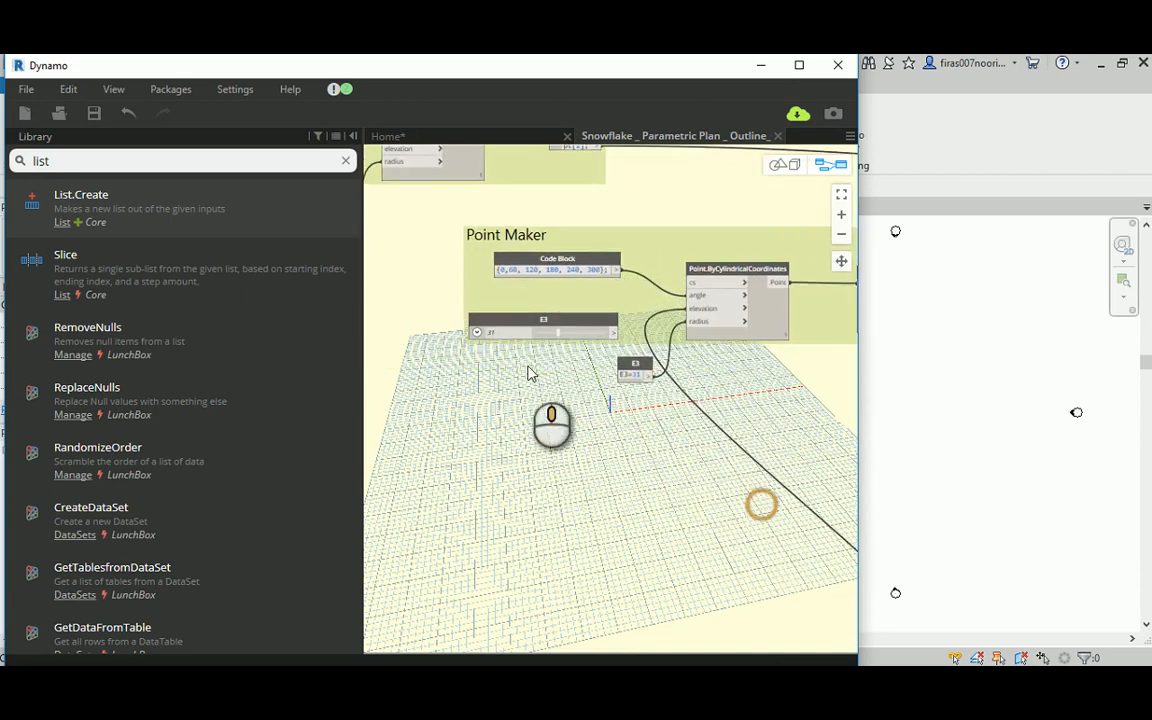
{"action": "scroll", "coordinate": [690, 520], "scroll_direction": "up", "scroll_amount": 3}
{"action": "left_click", "coordinate": [706, 555]}
{"action": "middle_click_drag", "start_coordinate": [594, 280], "coordinate": [780, 520]}
{"action": "scroll", "coordinate": [746, 494], "scroll_direction": "down", "scroll_amount": 4}
{"action": "middle_click_drag", "start_coordinate": [674, 303], "coordinate": [852, 333]}
{"action": "scroll", "coordinate": [728, 366], "scroll_direction": "up", "scroll_amount": 4}
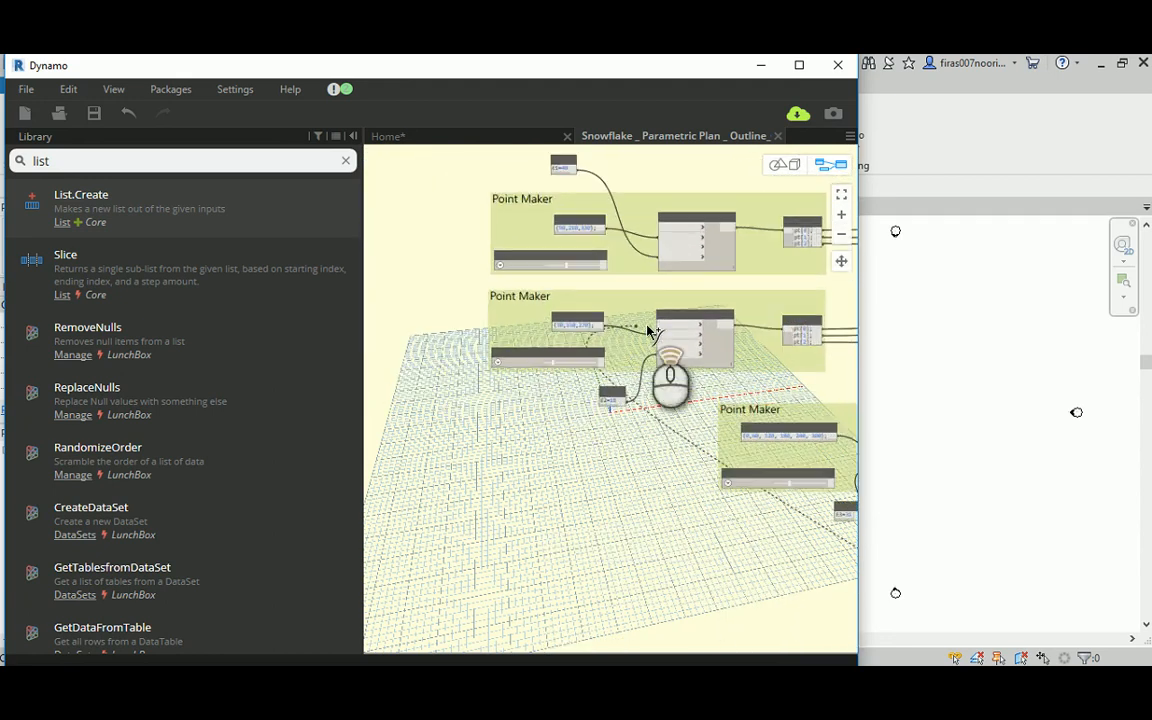
{"action": "left_click", "coordinate": [662, 357]}
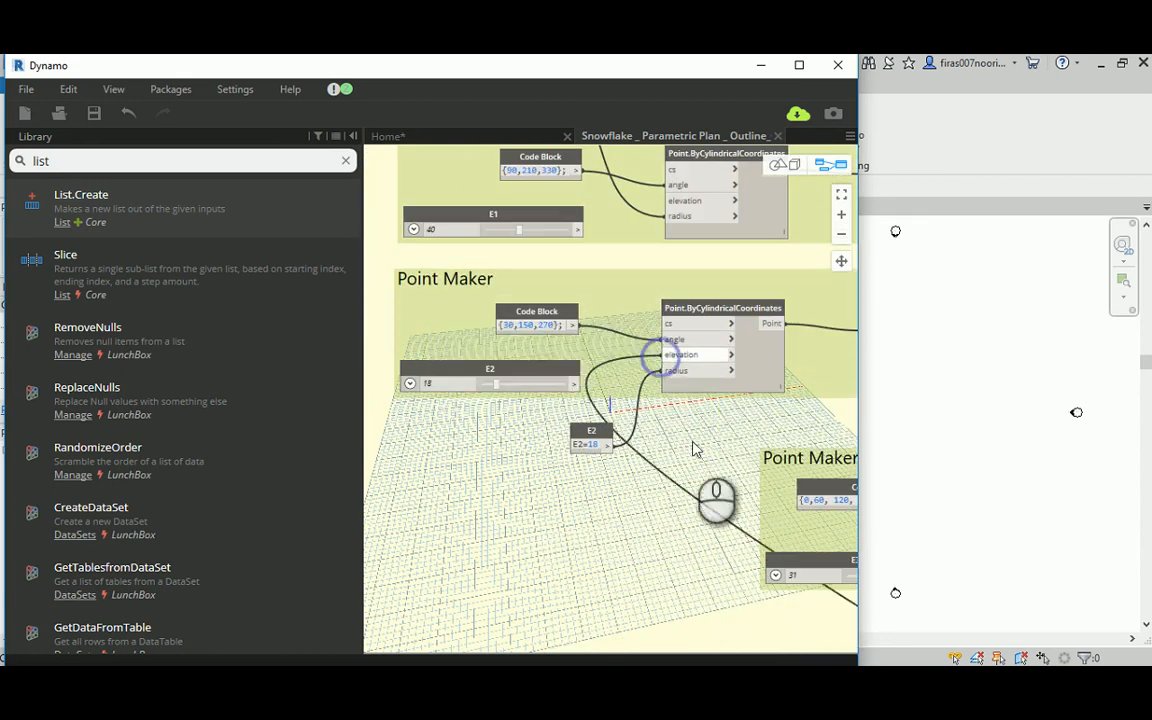
Step: Wire Min. Height into the elevation input of the Point.ByCylindricalCoordinates node in the E1 Point Maker group
{"action": "middle_click_drag", "start_coordinate": [705, 483], "coordinate": [472, 210]}
{"action": "middle_click_drag", "start_coordinate": [687, 505], "coordinate": [493, 348]}
{"action": "scroll", "coordinate": [493, 348], "scroll_direction": "down", "scroll_amount": 1}
{"action": "middle_click_drag", "start_coordinate": [661, 440], "coordinate": [460, 283]}
{"action": "left_click", "coordinate": [622, 402]}
{"action": "middle_click_drag", "start_coordinate": [455, 234], "coordinate": [730, 485]}
{"action": "middle_click_drag", "start_coordinate": [514, 293], "coordinate": [743, 558]}
{"action": "middle_click_drag", "start_coordinate": [566, 164], "coordinate": [610, 406]}
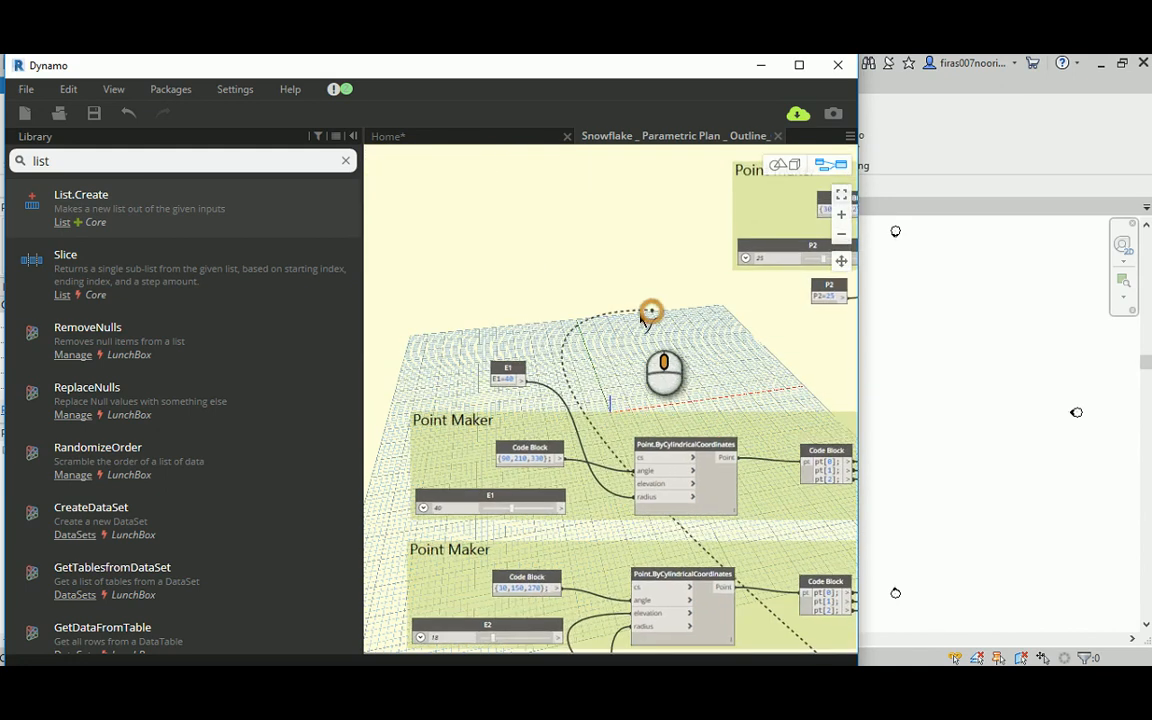
{"action": "middle_click_drag", "start_coordinate": [650, 311], "coordinate": [613, 230]}
{"action": "left_click", "coordinate": [599, 398]}
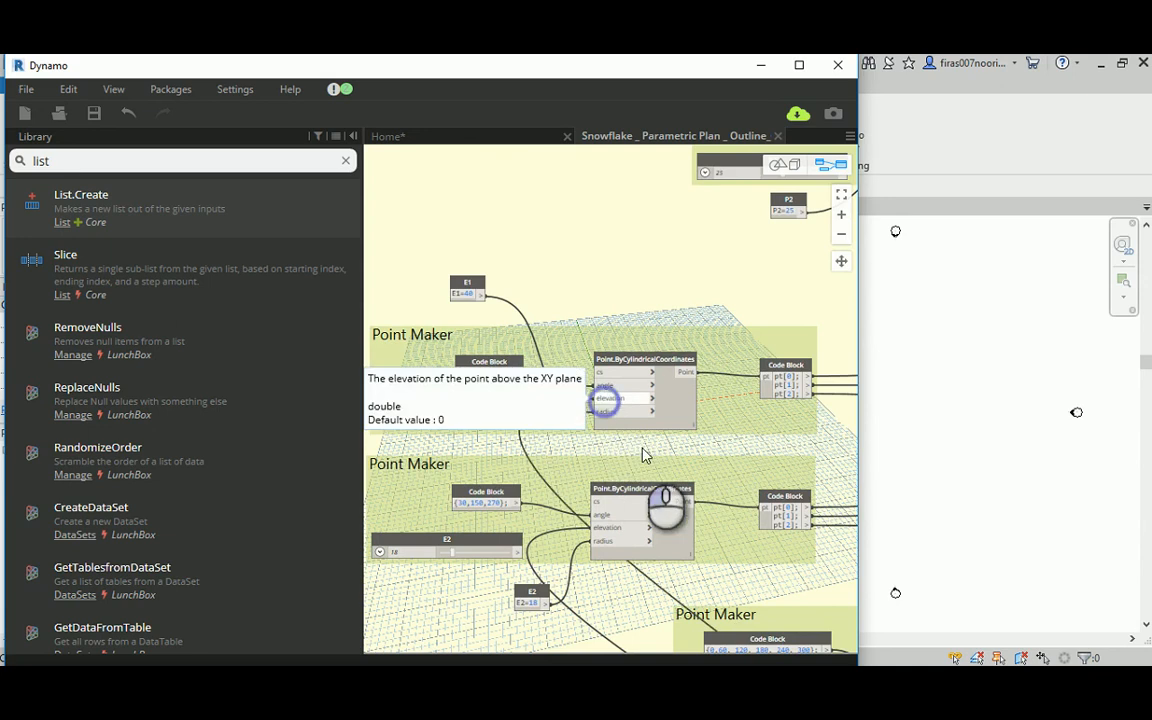
Step: Connect Min. Height to the elevation input of the P2 Point Maker's Point.ByCylindricalCoordinates node
{"action": "scroll", "coordinate": [560, 213], "scroll_direction": "down", "scroll_amount": 3}
{"action": "middle_click_drag", "start_coordinate": [624, 395], "coordinate": [559, 266]}
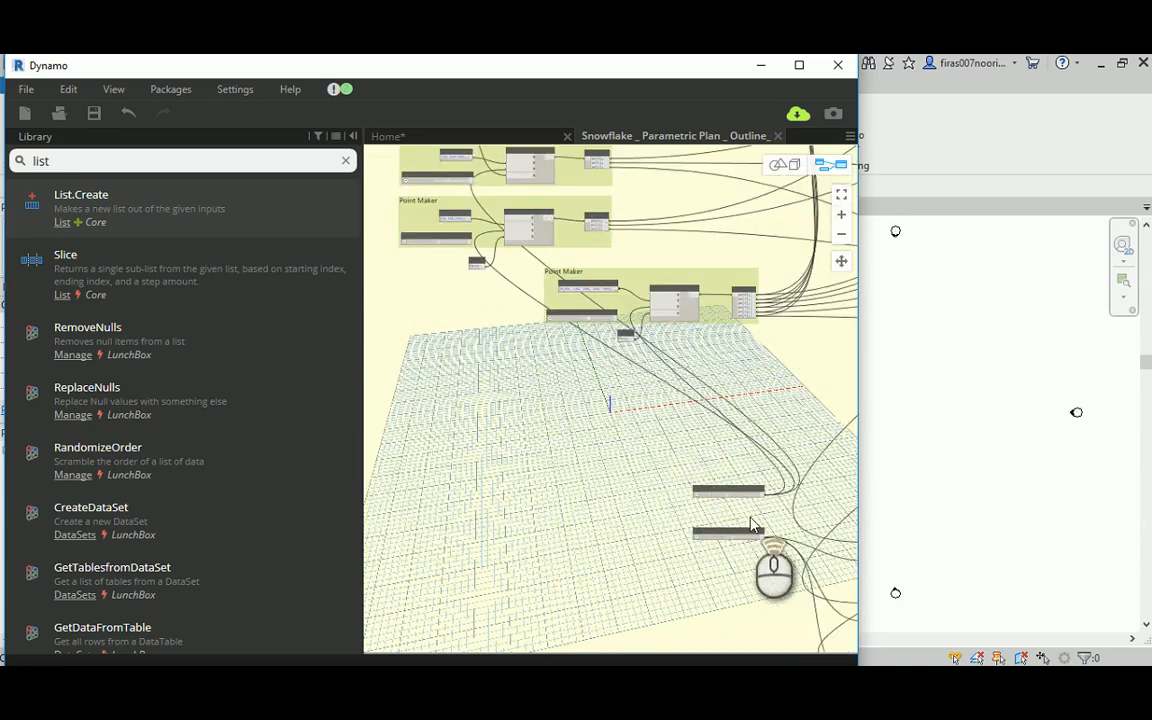
{"action": "scroll", "coordinate": [752, 517], "scroll_direction": "up", "scroll_amount": 3}
{"action": "left_click", "coordinate": [776, 467]}
{"action": "scroll", "coordinate": [815, 506], "scroll_direction": "down", "scroll_amount": 3}
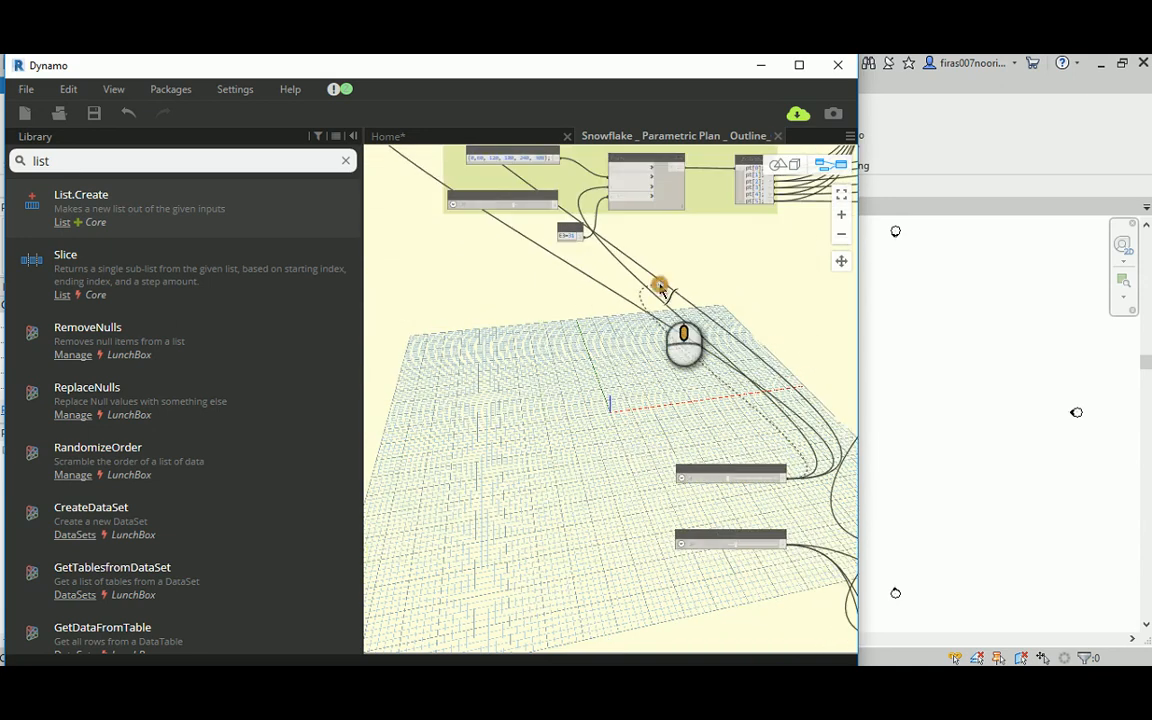
{"action": "middle_click_drag", "start_coordinate": [661, 286], "coordinate": [661, 535]}
{"action": "middle_click_drag", "start_coordinate": [622, 235], "coordinate": [695, 466]}
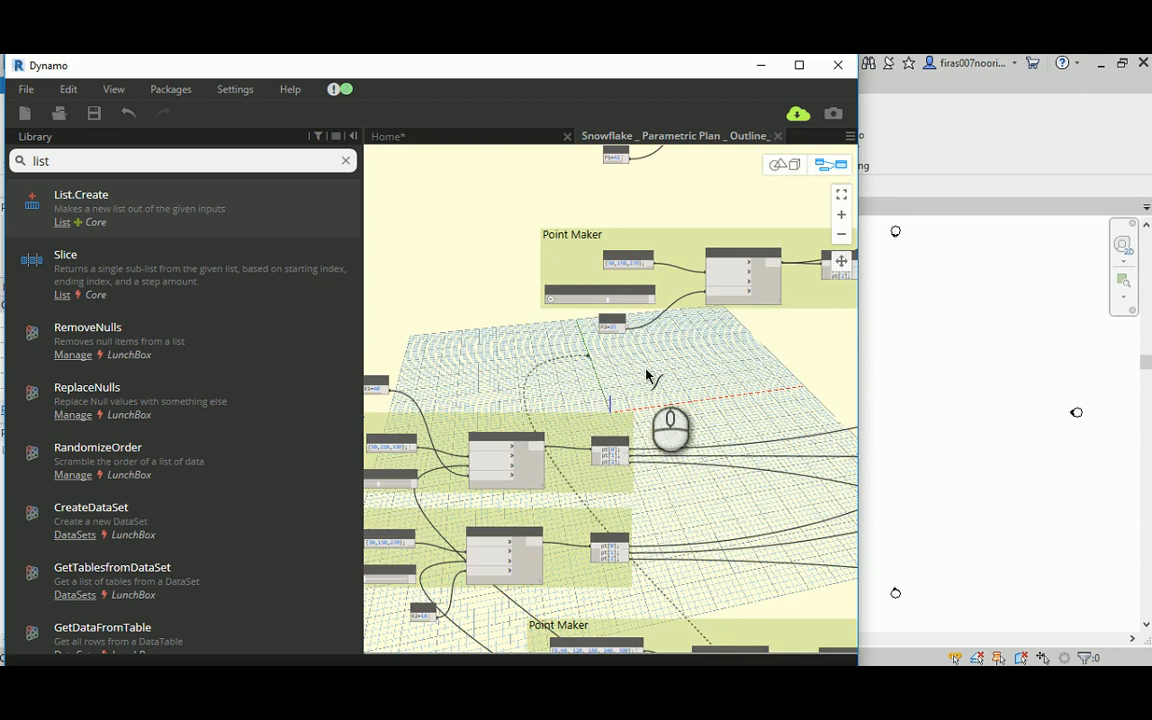
{"action": "middle_click_drag", "start_coordinate": [668, 373], "coordinate": [611, 438]}
{"action": "scroll", "coordinate": [611, 438], "scroll_direction": "up", "scroll_amount": 4}
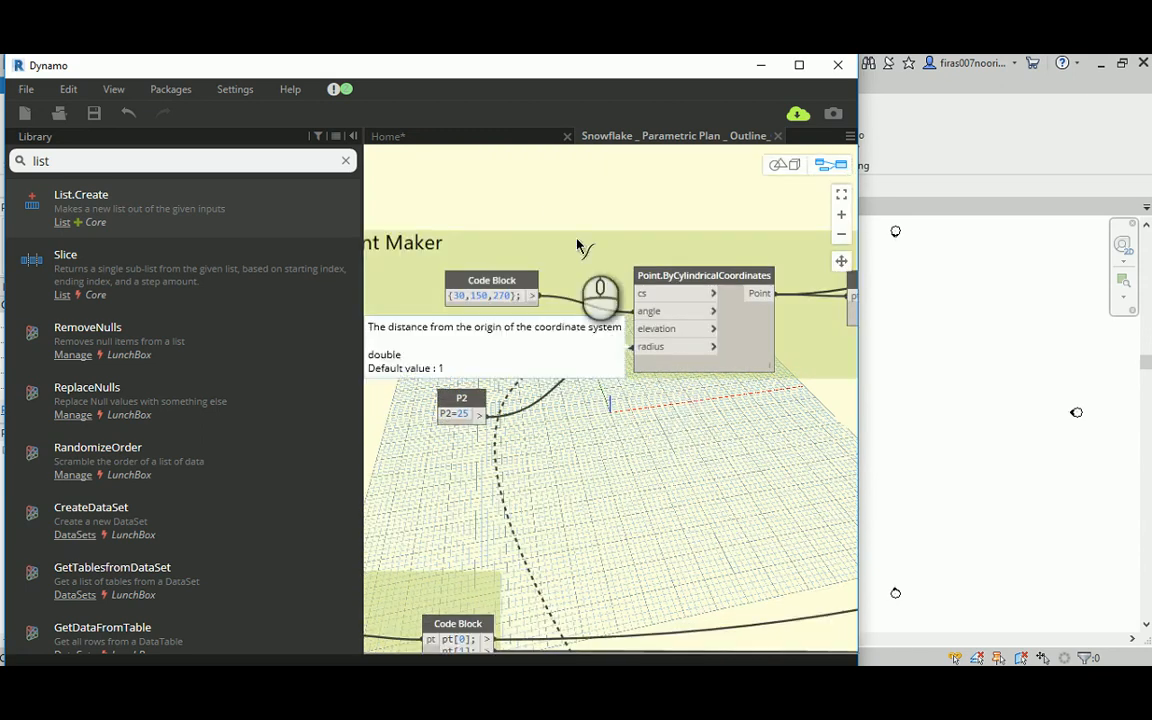
{"action": "middle_click_drag", "start_coordinate": [581, 247], "coordinate": [628, 218]}
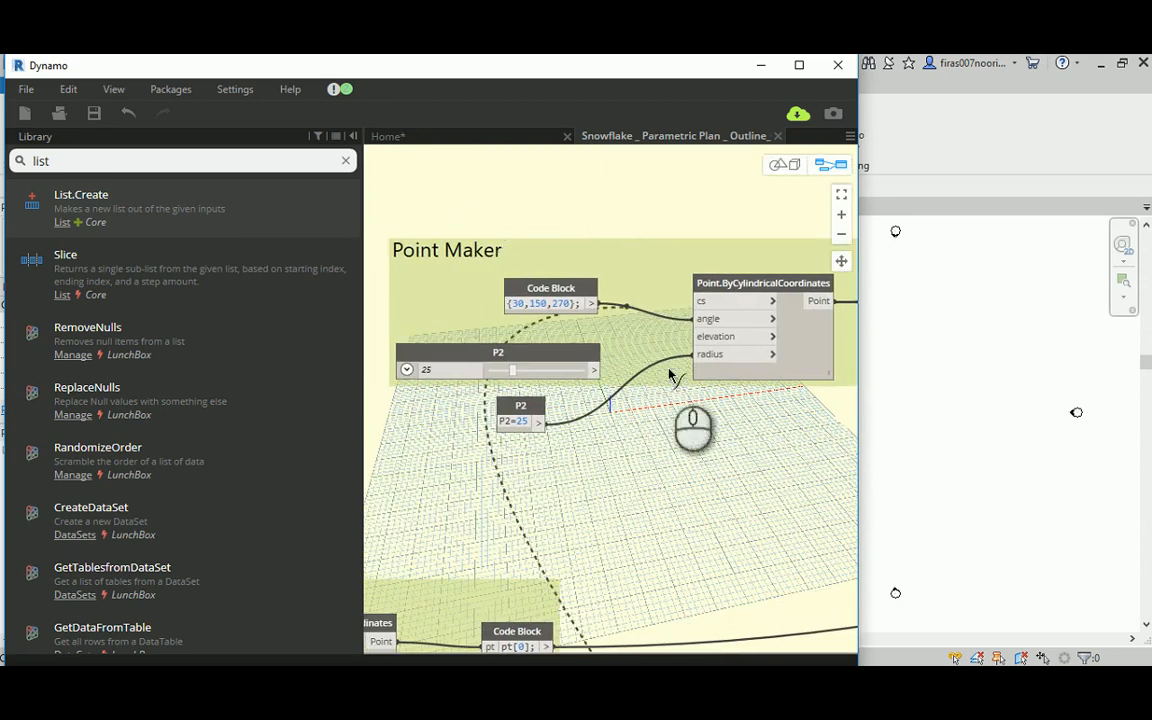
{"action": "left_click", "coordinate": [697, 336]}
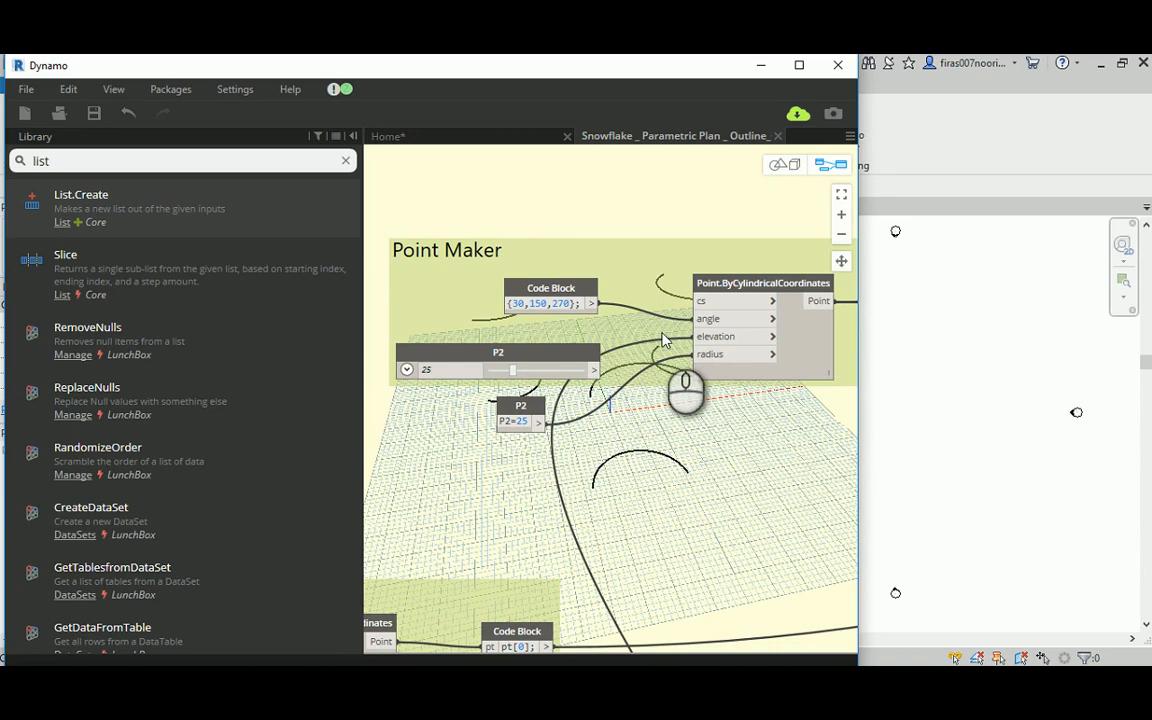
Step: Connect Min. Height to the elevation input of the P1 Point Maker's Point.ByCylindricalCoordinates node
{"action": "scroll", "coordinate": [525, 295], "scroll_direction": "down", "scroll_amount": 2}
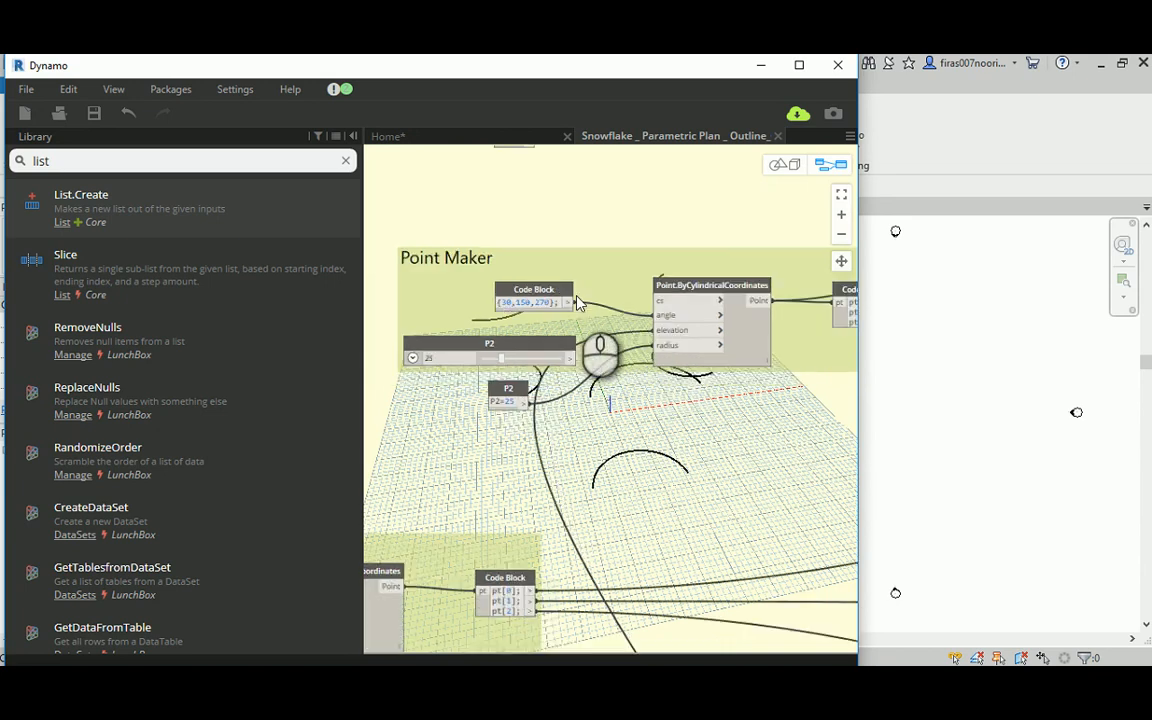
{"action": "scroll", "coordinate": [576, 300], "scroll_direction": "up", "scroll_amount": 1}
{"action": "scroll", "coordinate": [576, 300], "scroll_direction": "down", "scroll_amount": 3}
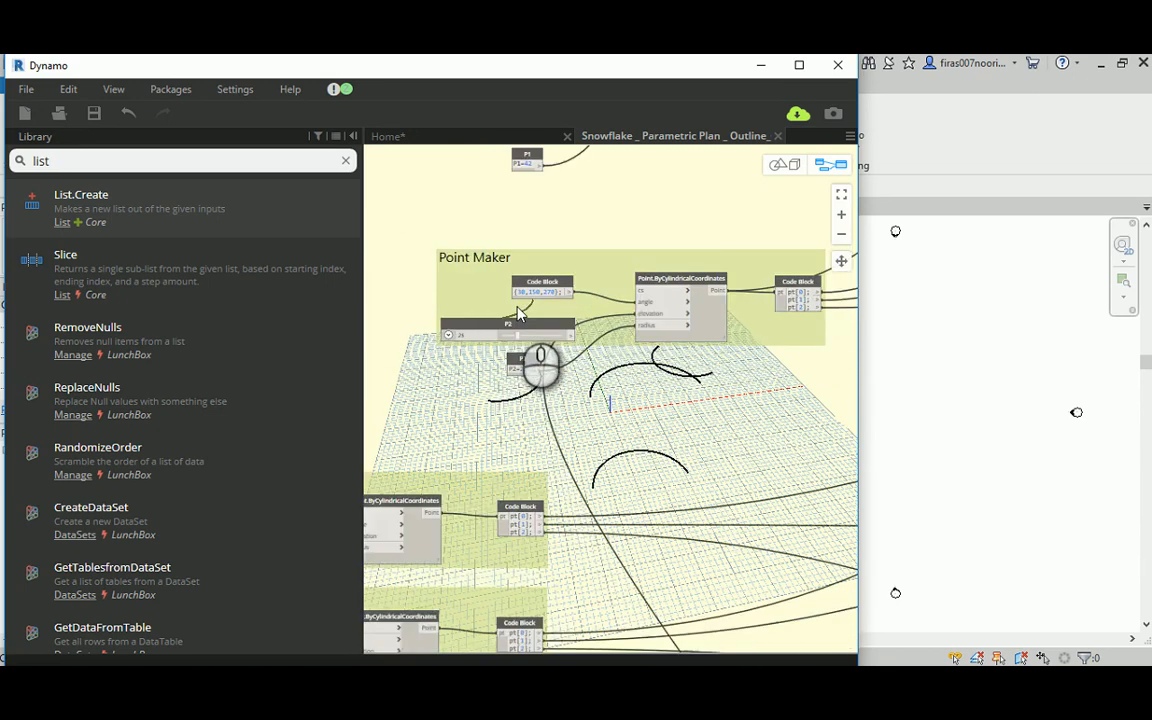
{"action": "middle_click_drag", "start_coordinate": [538, 220], "coordinate": [480, 372]}
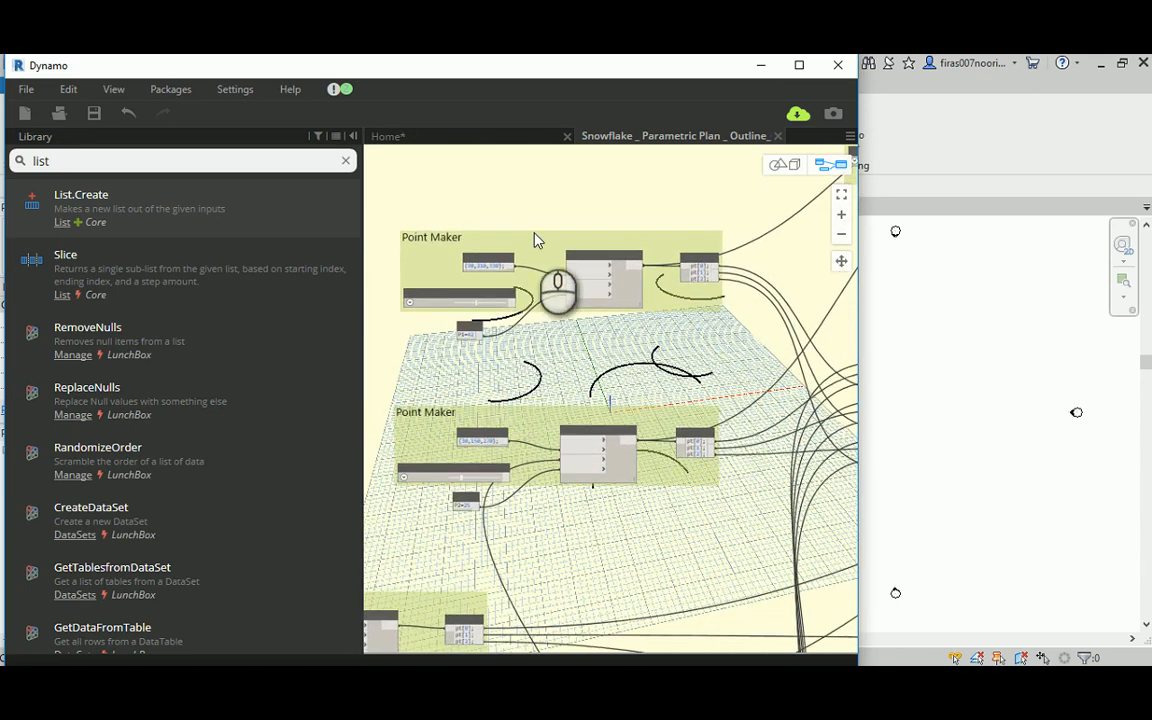
{"action": "scroll", "coordinate": [538, 252], "scroll_direction": "down", "scroll_amount": 2}
{"action": "scroll", "coordinate": [538, 252], "scroll_direction": "down", "scroll_amount": 2}
{"action": "scroll", "coordinate": [596, 563], "scroll_direction": "up", "scroll_amount": 4}
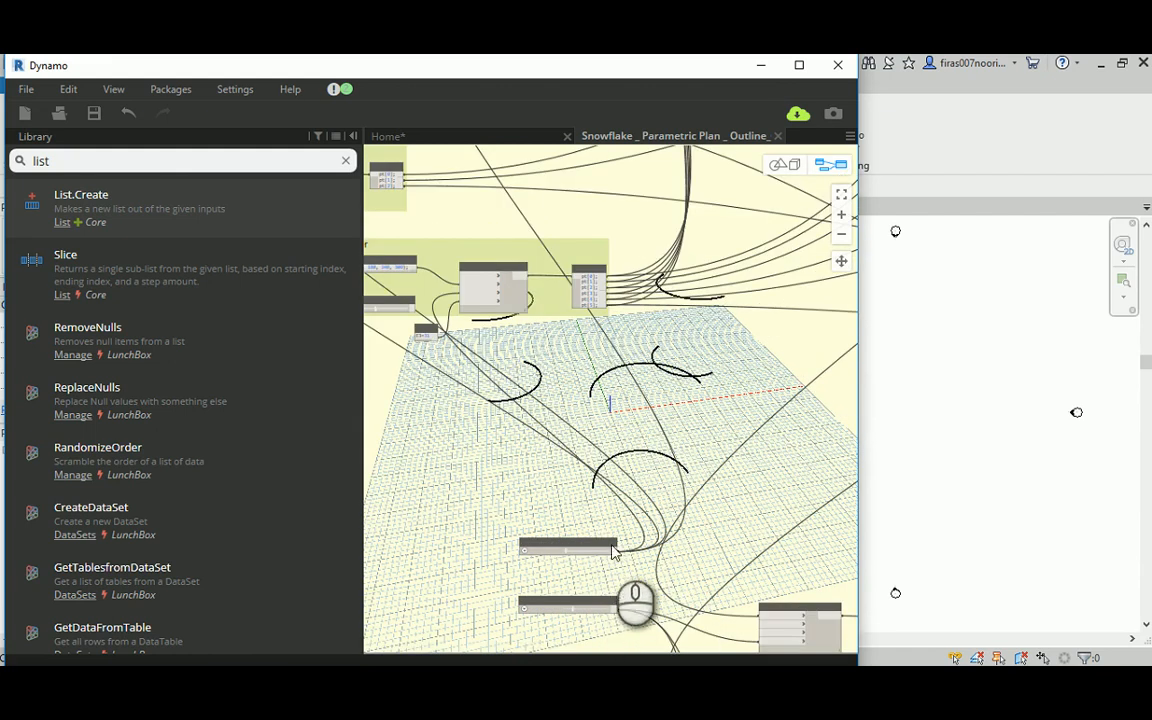
{"action": "middle_click_drag", "start_coordinate": [620, 373], "coordinate": [661, 556]}
{"action": "middle_click_drag", "start_coordinate": [568, 239], "coordinate": [611, 380]}
{"action": "scroll", "coordinate": [612, 378], "scroll_direction": "up", "scroll_amount": 5}
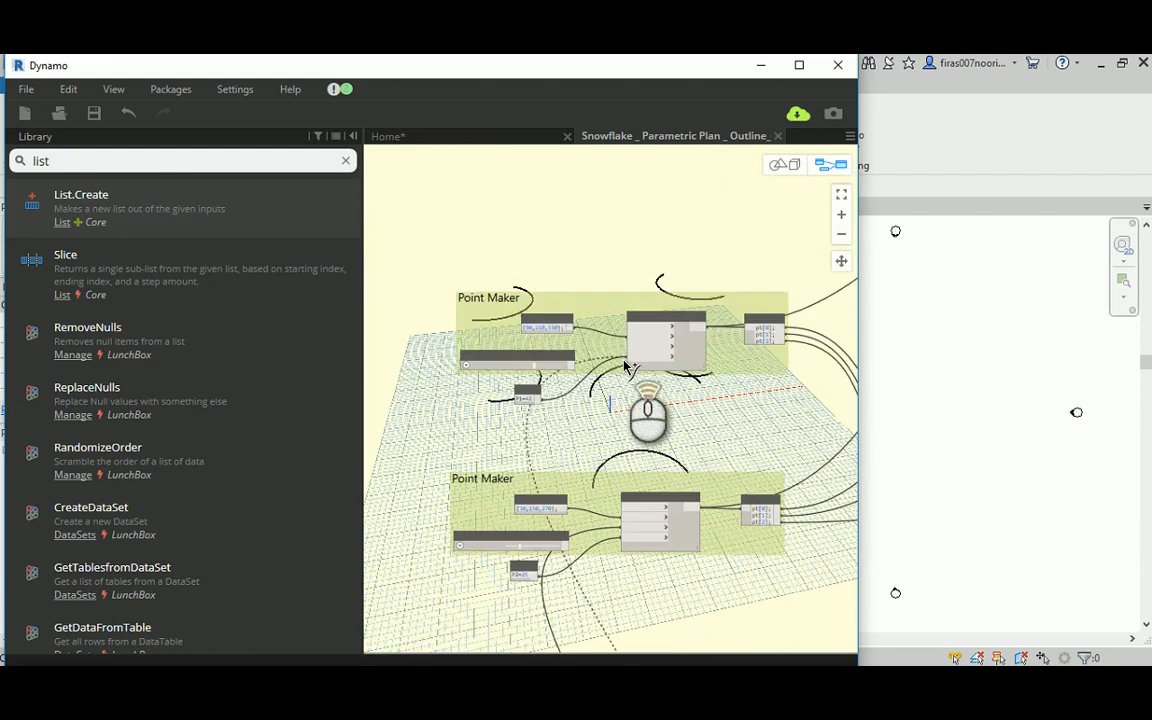
{"action": "left_click", "coordinate": [641, 345]}
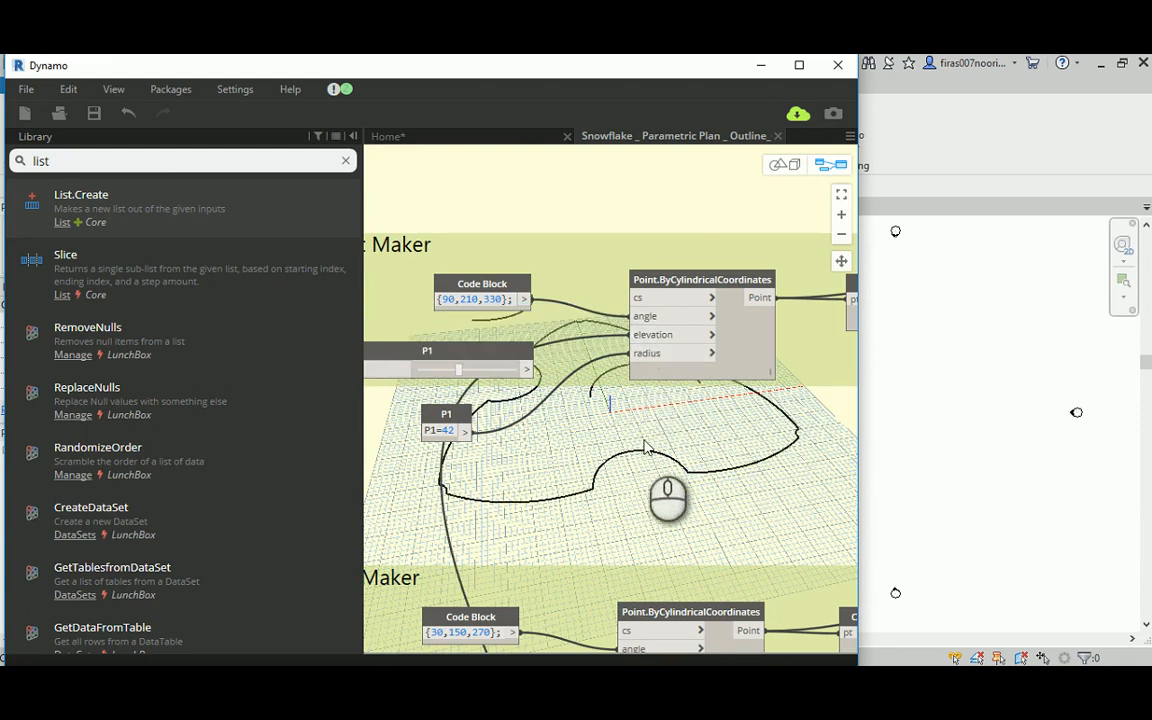
Step: Inspect the outline and the raised arcs in the 3D preview, and return to the Min. Height and Max. Height sliders in the graph
{"action": "scroll", "coordinate": [634, 436], "scroll_direction": "down", "scroll_amount": 4}
{"action": "middle_click_drag", "start_coordinate": [612, 277], "coordinate": [534, 219]}
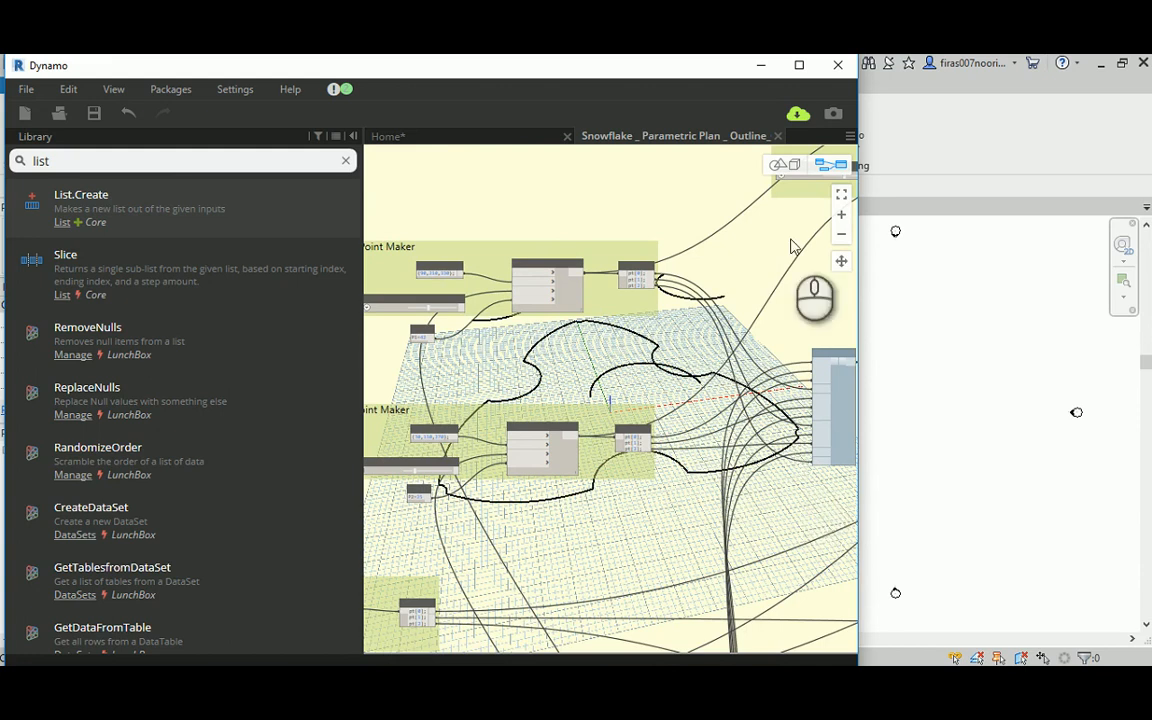
{"action": "left_click", "coordinate": [776, 165]}
{"action": "right_click_drag", "start_coordinate": [672, 500], "coordinate": [691, 521]}
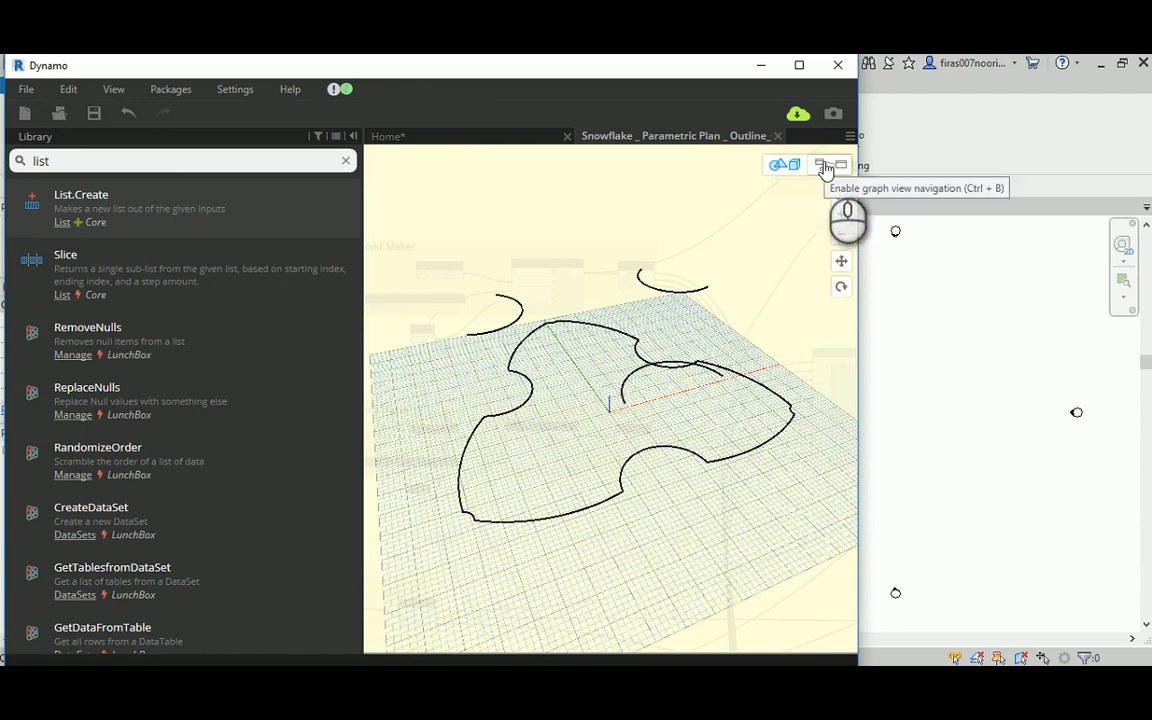
{"action": "left_click", "coordinate": [822, 164]}
{"action": "scroll", "coordinate": [718, 310], "scroll_direction": "down", "scroll_amount": 3}
{"action": "middle_click_drag", "start_coordinate": [713, 541], "coordinate": [590, 205]}
{"action": "scroll", "coordinate": [522, 440], "scroll_direction": "up", "scroll_amount": 6}
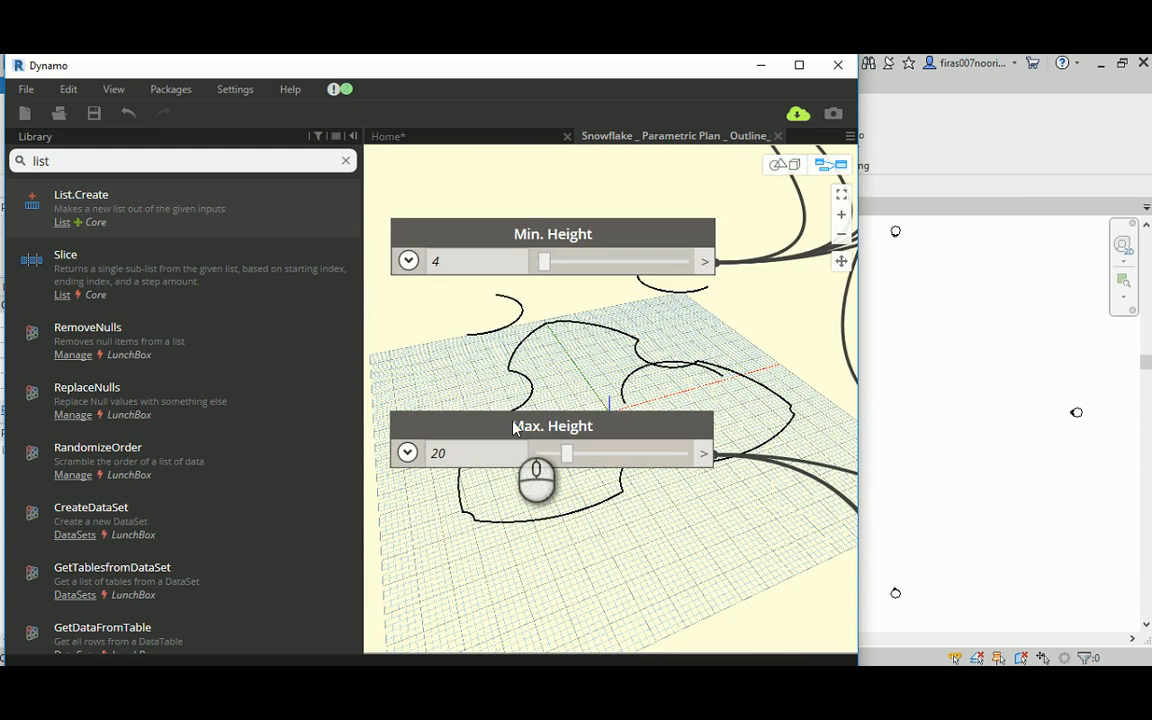
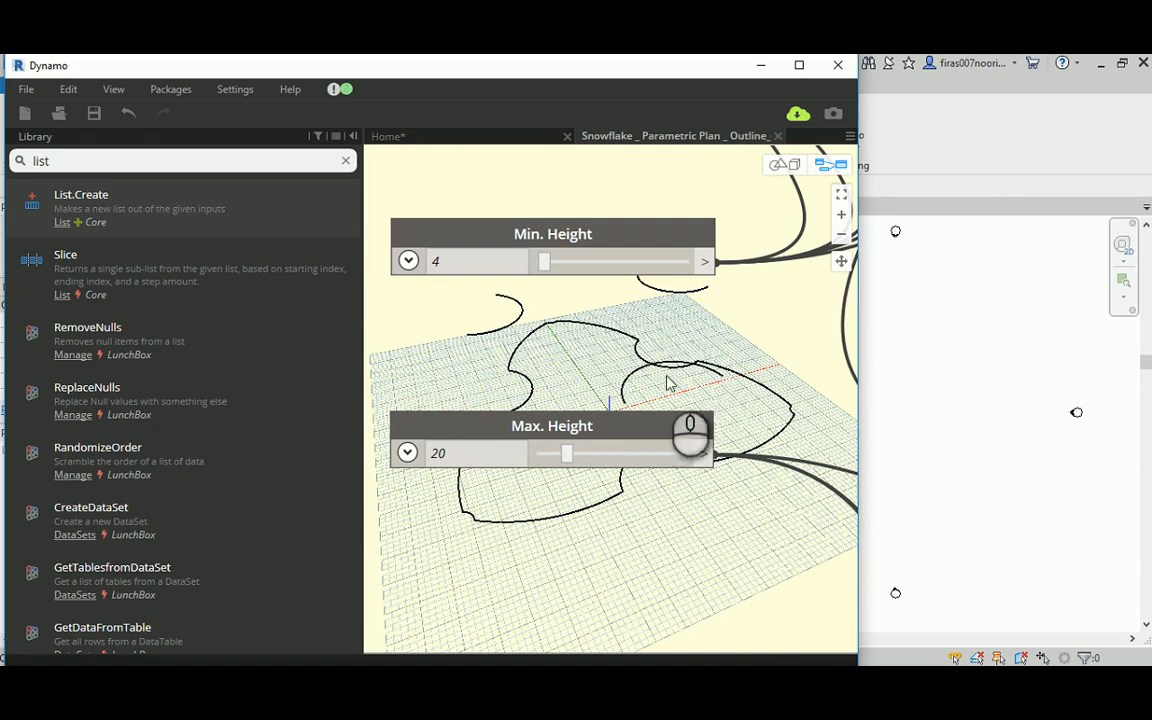
Step: Examine how the Min. Height and Max. Height sliders are wired to the Top Right, Top Left and Lower translation nodes
{"action": "middle_click_drag", "start_coordinate": [668, 378], "coordinate": [700, 330]}
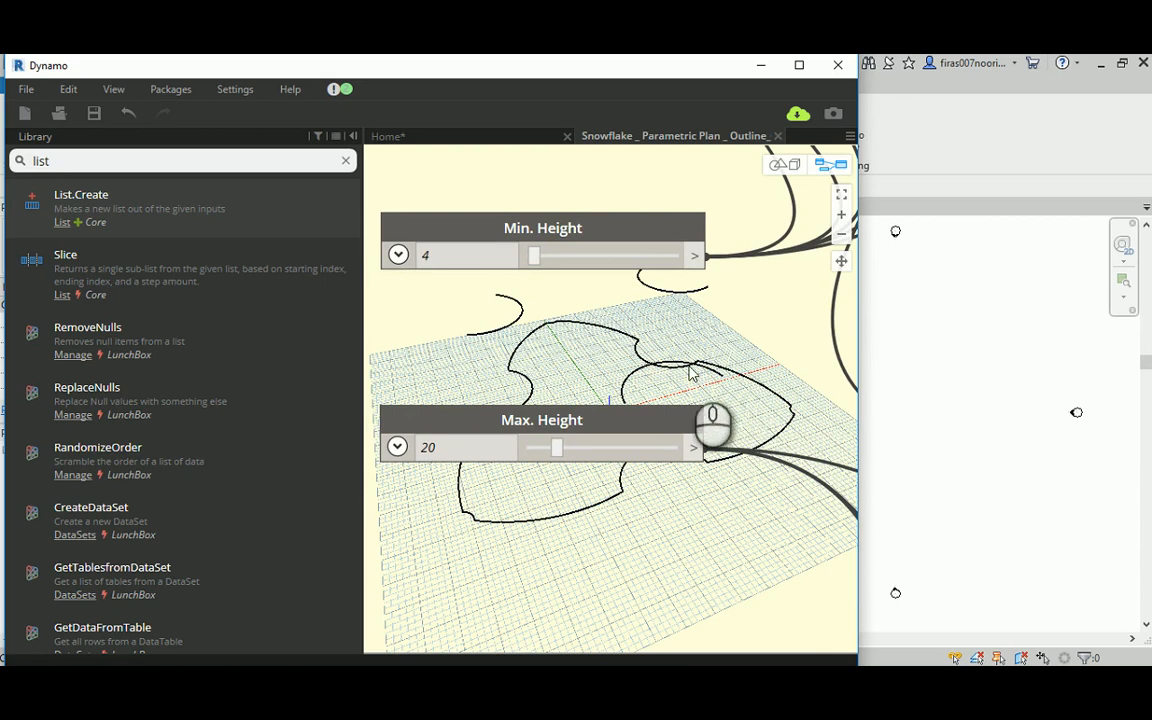
{"action": "middle_click_drag", "start_coordinate": [707, 346], "coordinate": [637, 342]}
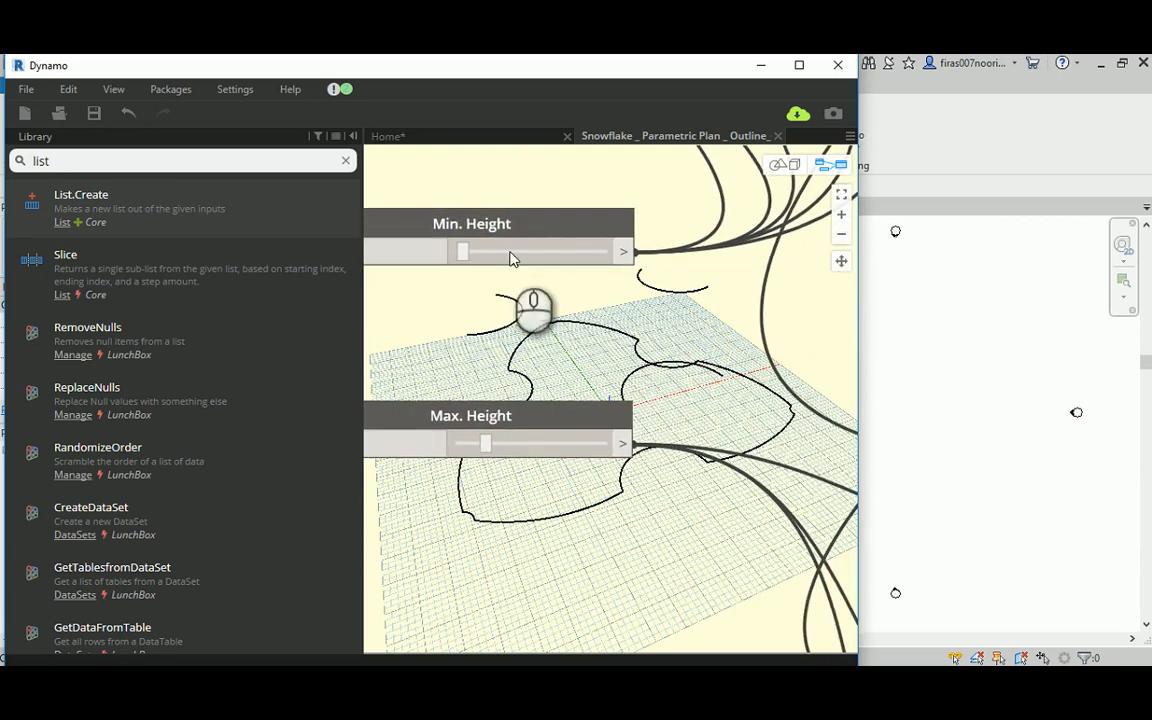
{"action": "scroll", "coordinate": [642, 386], "scroll_direction": "down", "scroll_amount": 5}
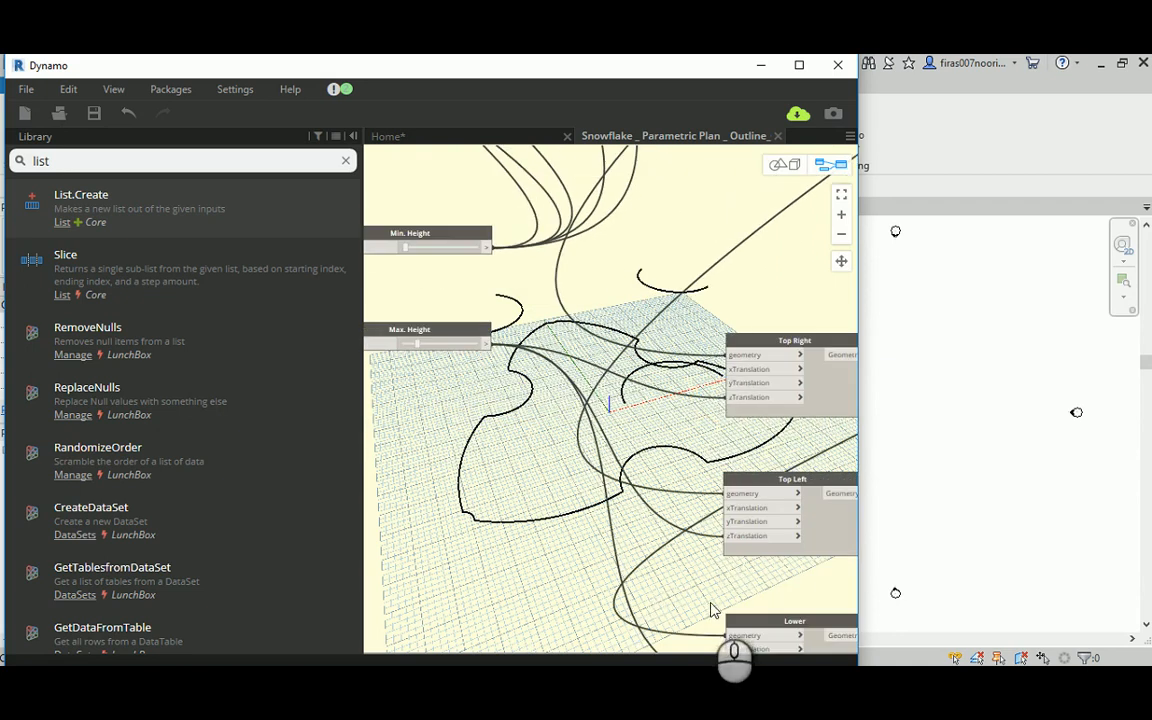
{"action": "middle_click_drag", "start_coordinate": [648, 388], "coordinate": [553, 342]}
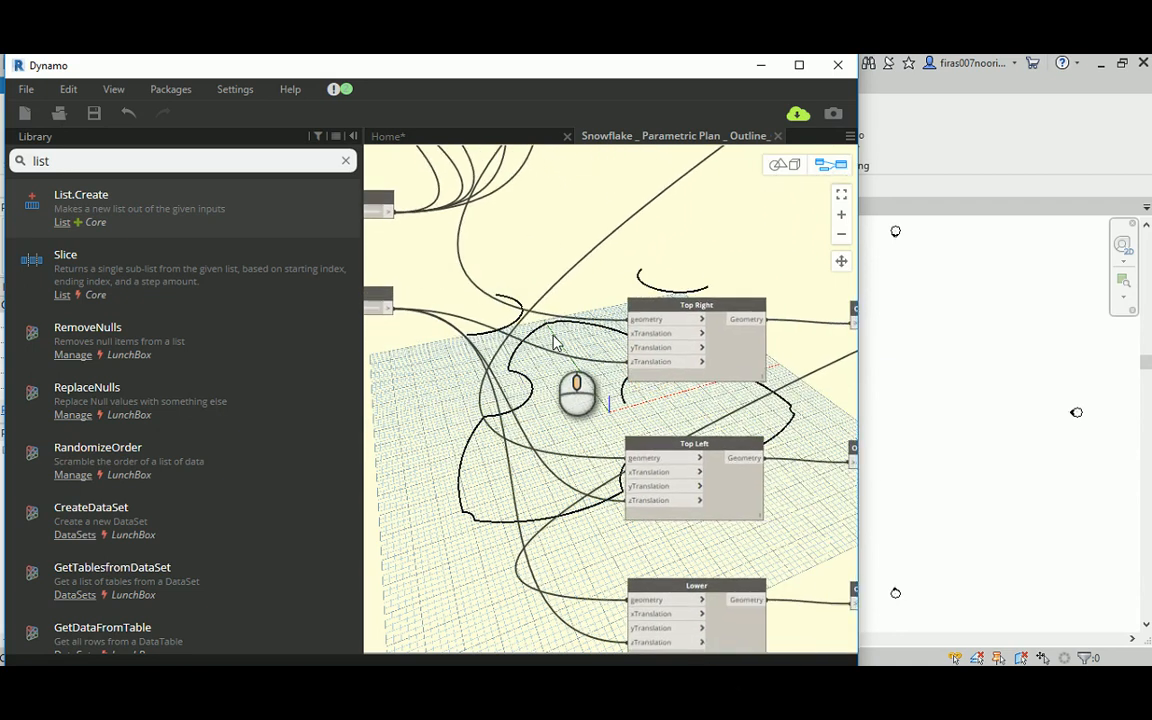
{"action": "scroll", "coordinate": [553, 342], "scroll_direction": "down", "scroll_amount": 2}
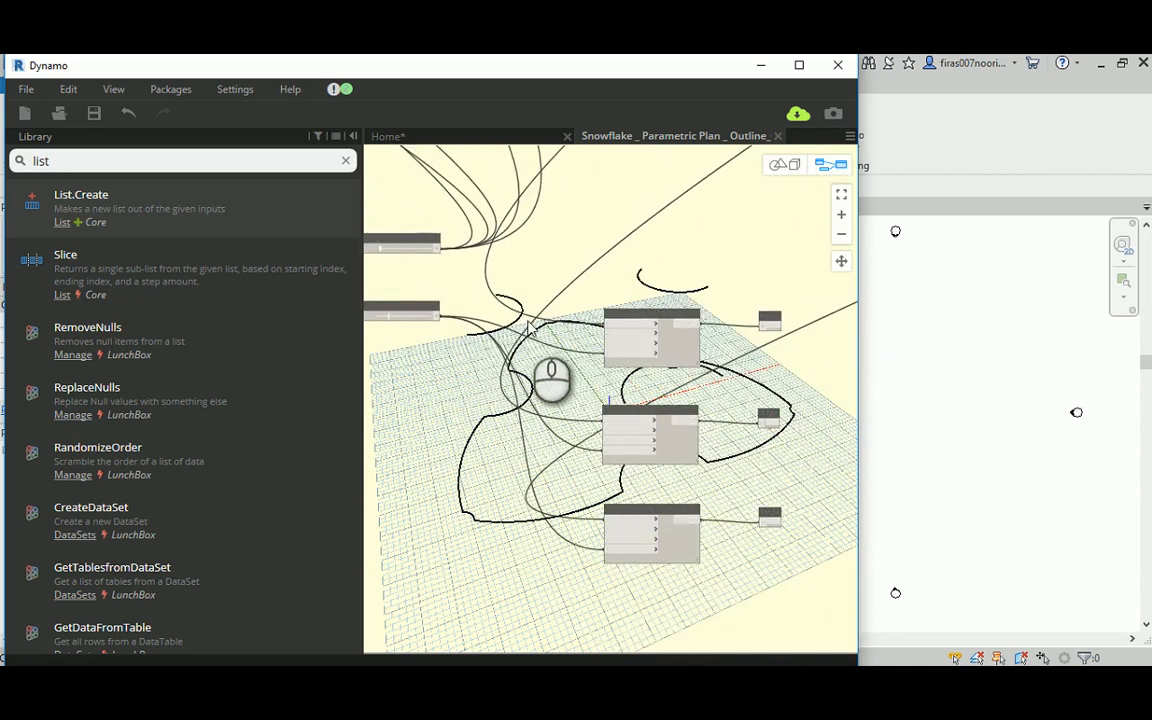
{"action": "middle_click_drag", "start_coordinate": [510, 338], "coordinate": [574, 333]}
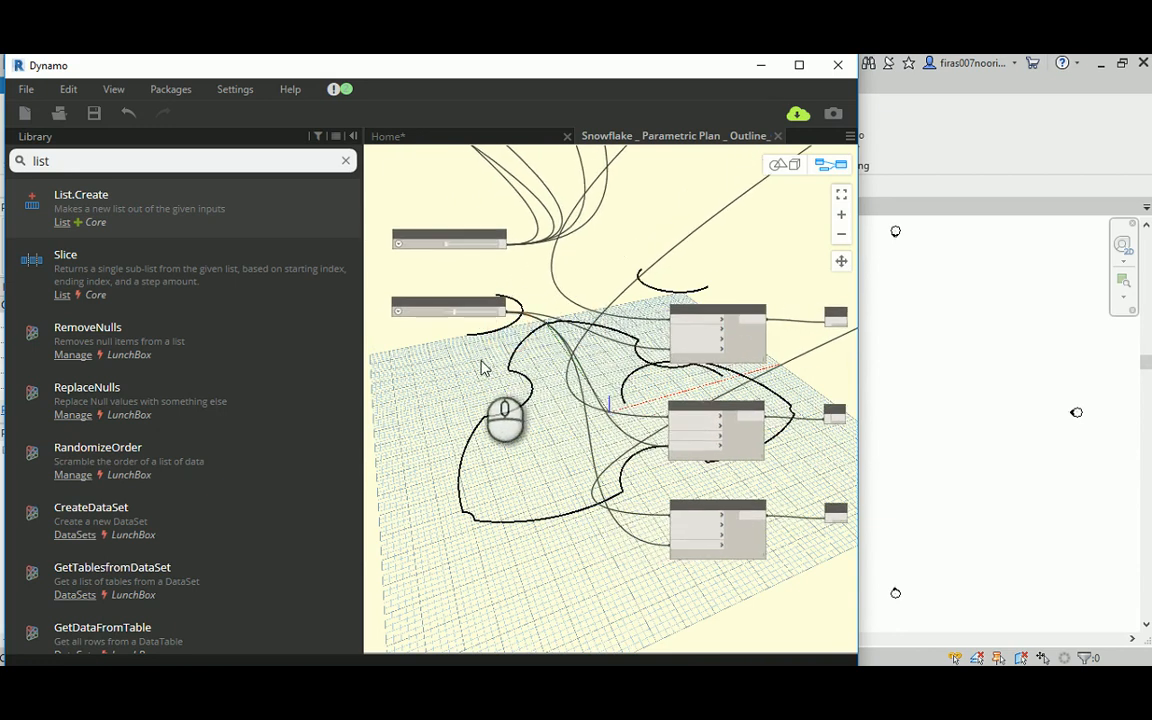
{"action": "scroll", "coordinate": [481, 368], "scroll_direction": "up", "scroll_amount": 2}
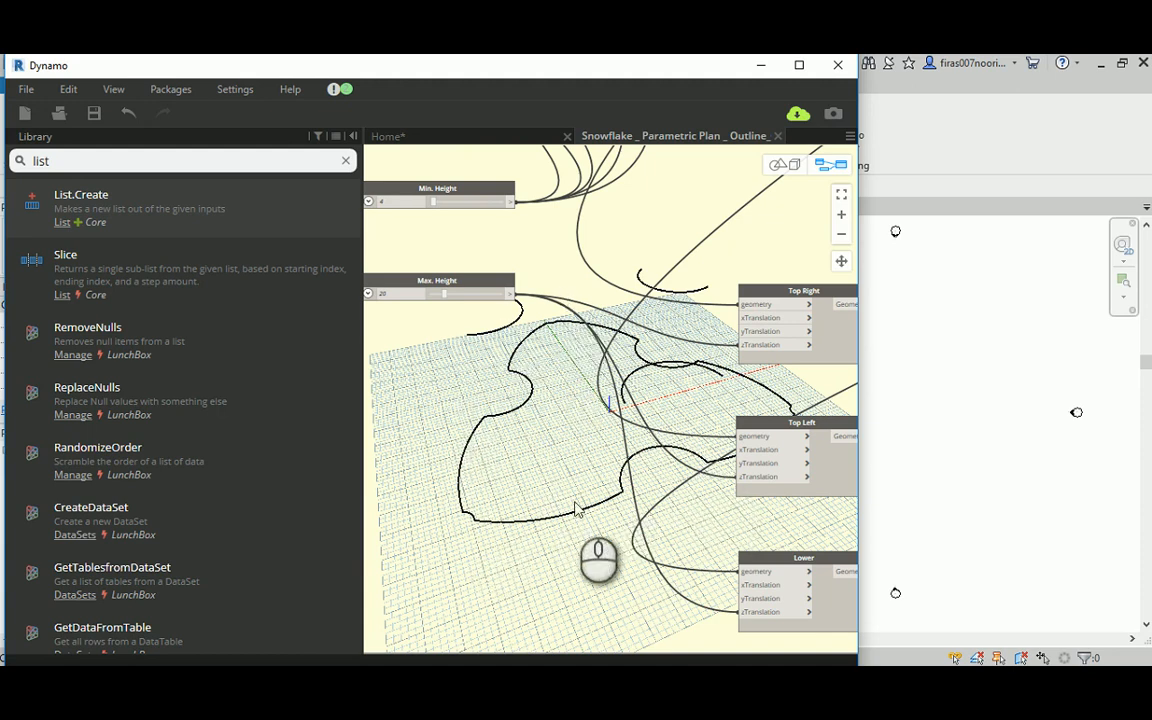
{"action": "middle_click_drag", "start_coordinate": [667, 391], "coordinate": [661, 390]}
Step: Move the Max. Height slider node farther down from Min. Height, level with the translation nodes
{"action": "scroll", "coordinate": [664, 390], "scroll_direction": "down", "scroll_amount": 3}
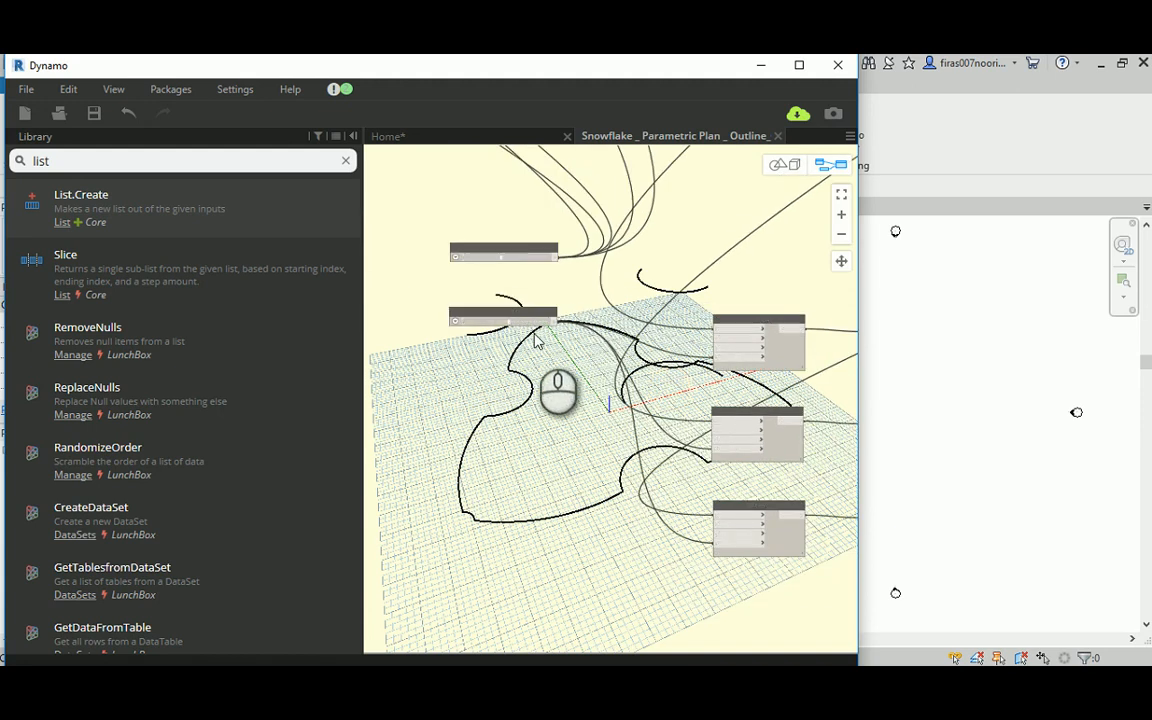
{"action": "left_click_drag", "start_coordinate": [522, 311], "coordinate": [521, 465]}
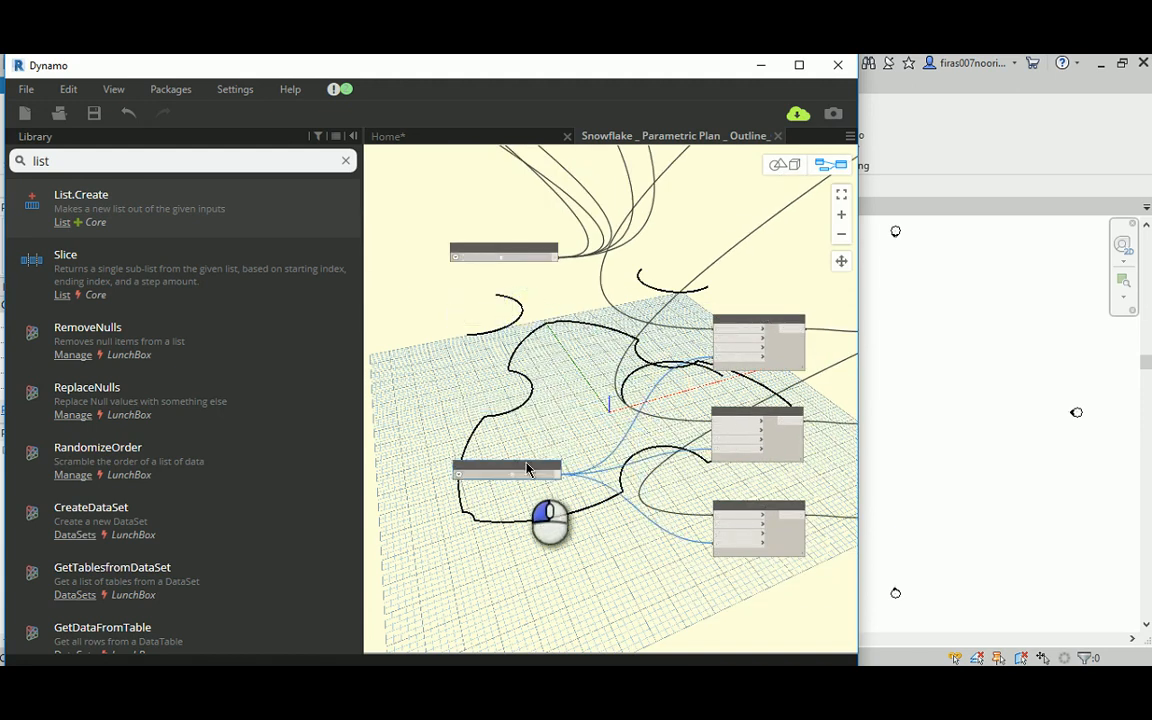
{"action": "scroll", "coordinate": [515, 355], "scroll_direction": "down", "scroll_amount": 2}
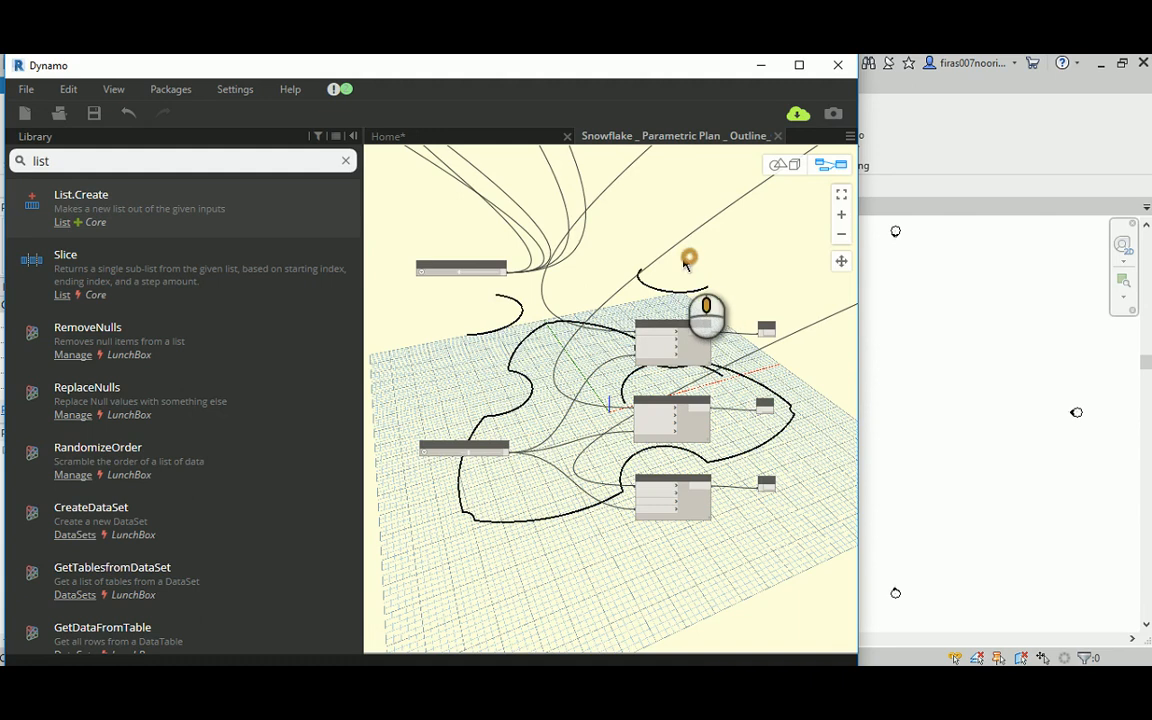
Step: Examine the wider graph, including a point maker's Point.ByCylindricalCoordinates node and the Code Block that indexes its points
{"action": "middle_click_drag", "start_coordinate": [686, 262], "coordinate": [533, 240]}
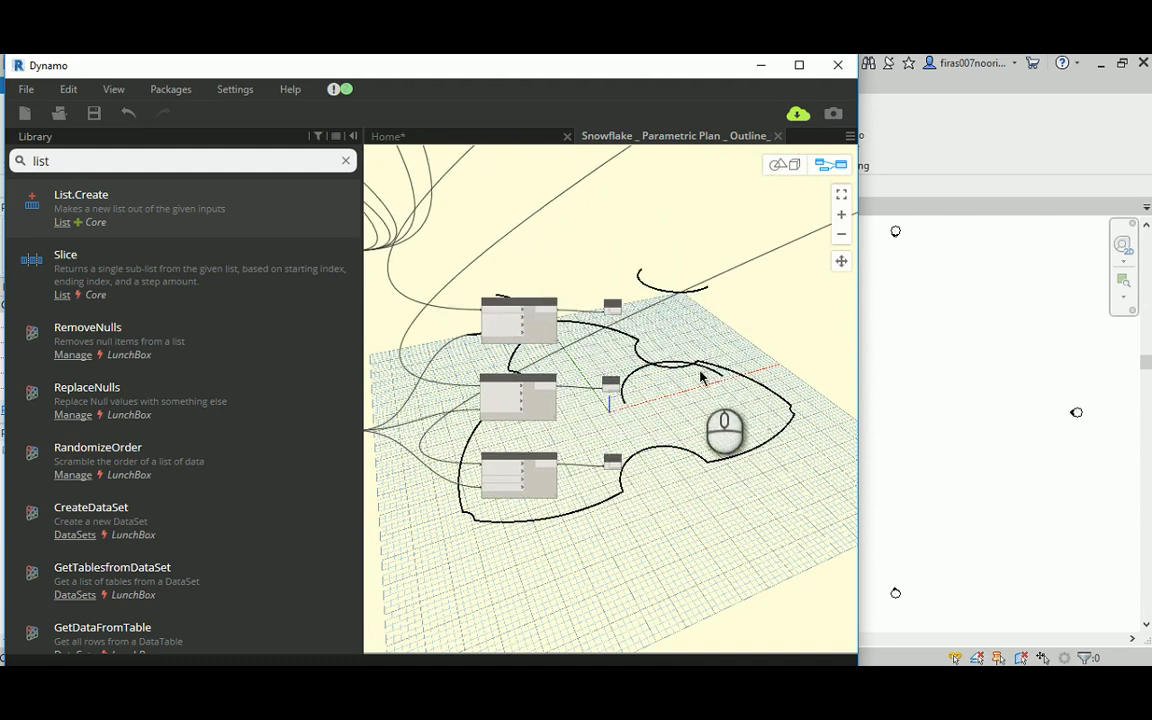
{"action": "middle_click_drag", "start_coordinate": [700, 376], "coordinate": [628, 305]}
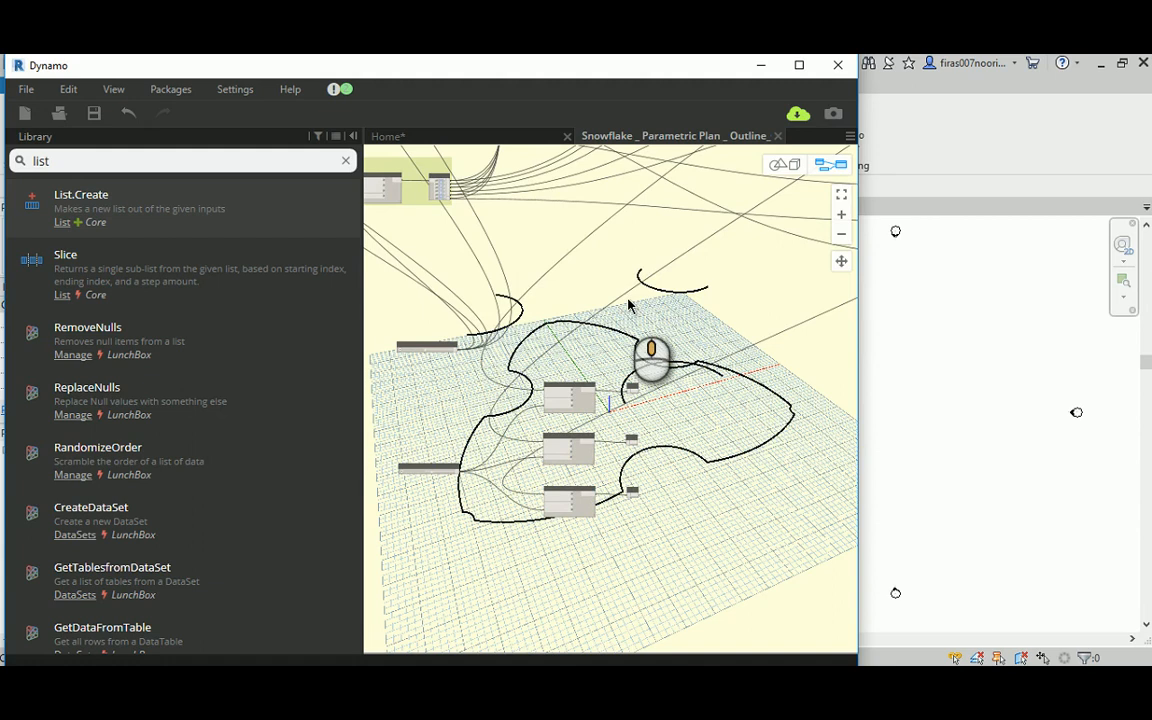
{"action": "scroll", "coordinate": [738, 372], "scroll_direction": "up", "scroll_amount": 2}
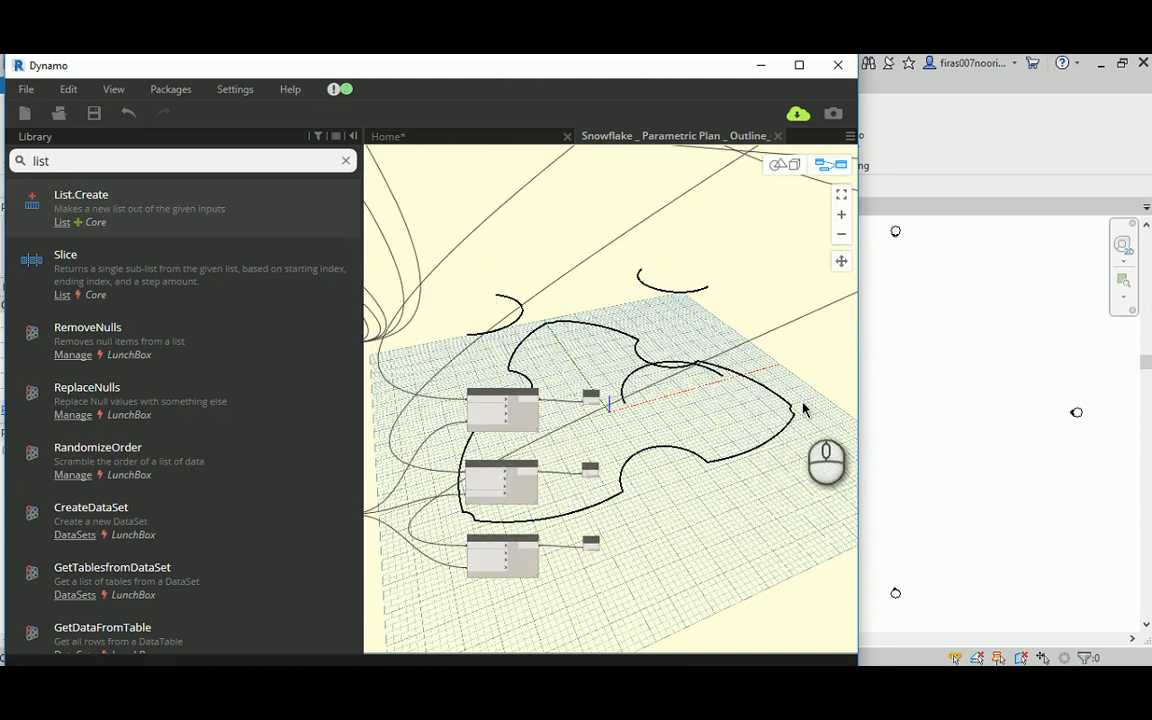
{"action": "middle_click_drag", "start_coordinate": [561, 277], "coordinate": [636, 301]}
{"action": "scroll", "coordinate": [565, 300], "scroll_direction": "down", "scroll_amount": 5}
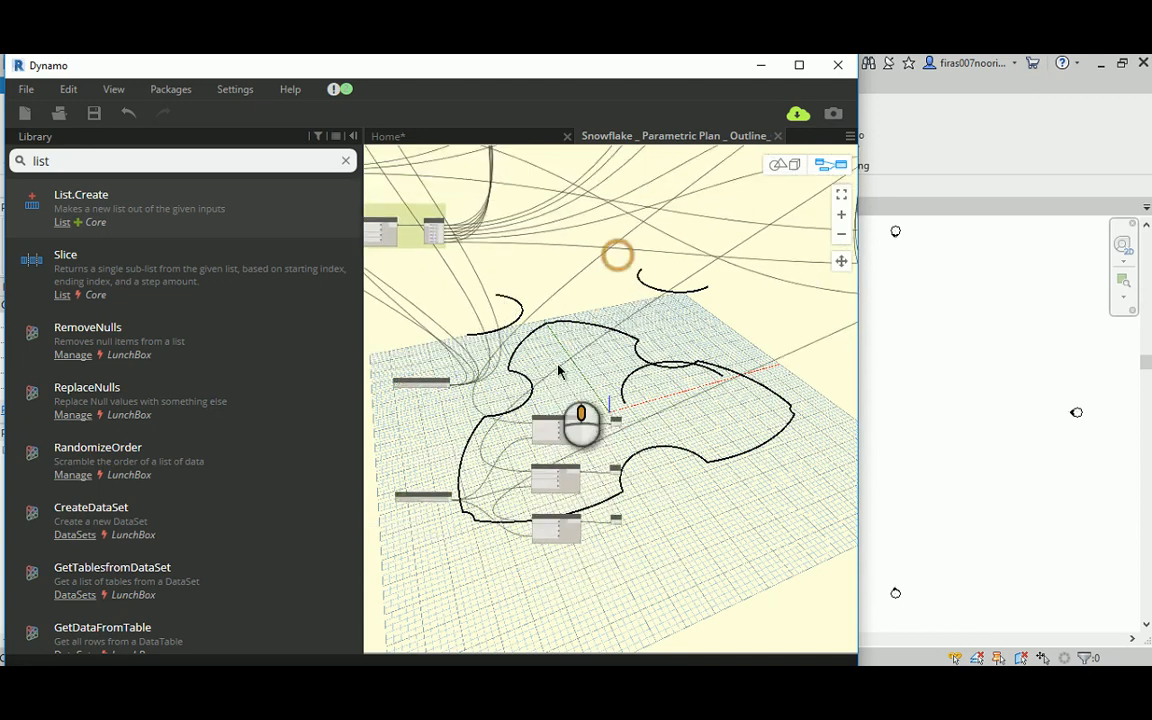
{"action": "scroll", "coordinate": [615, 313], "scroll_direction": "down", "scroll_amount": 2}
{"action": "mouse_move", "coordinate": [643, 283]}
{"action": "middle_mouse_down"}
{"action": "mouse_move", "coordinate": [620, 337]}
{"action": "mouse_move", "coordinate": [627, 281]}
{"action": "middle_mouse_up"}
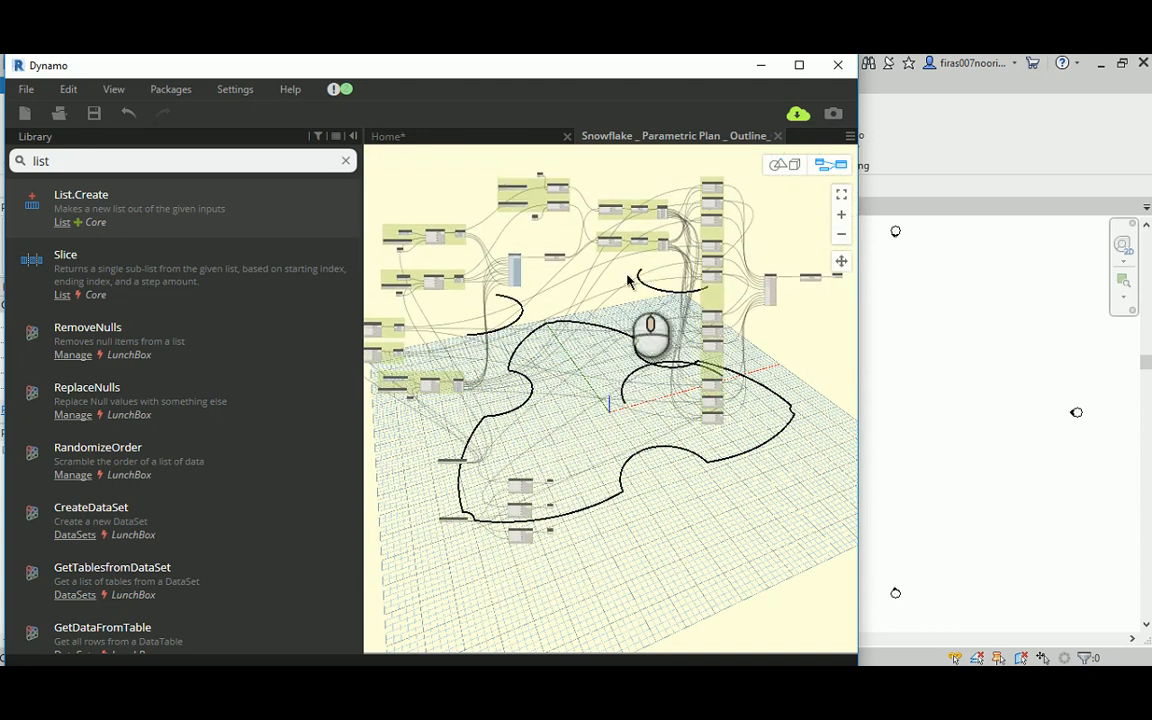
{"action": "scroll", "coordinate": [453, 371], "scroll_direction": "up", "scroll_amount": 6}
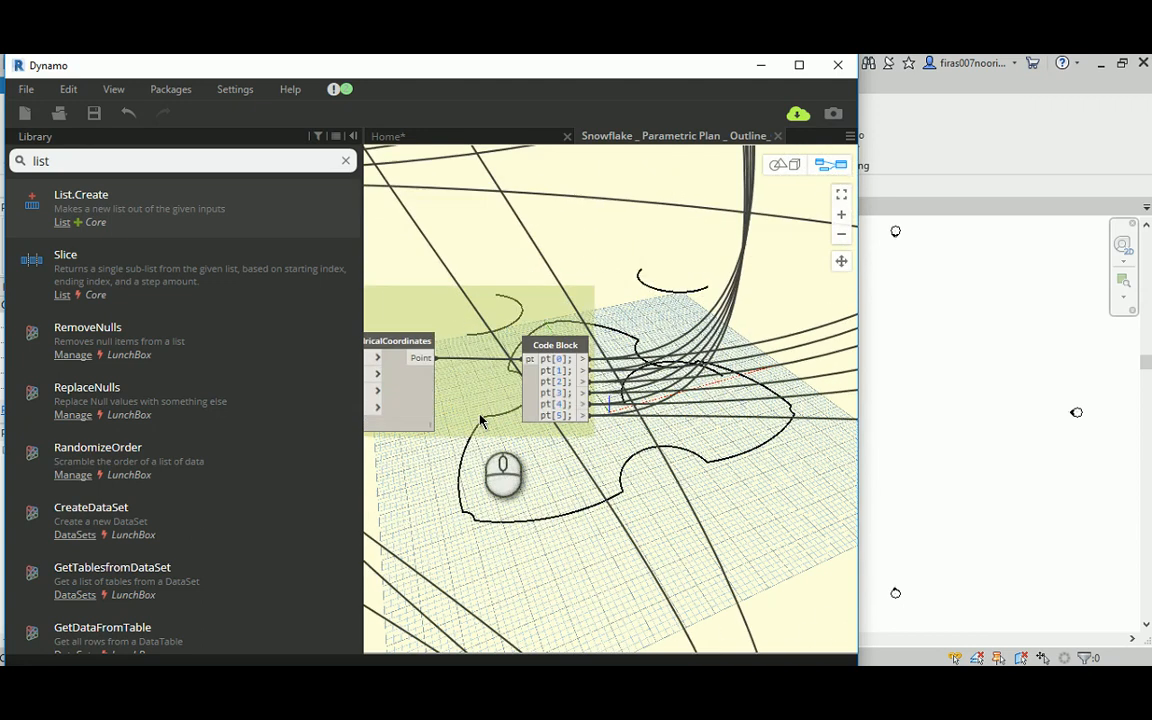
{"action": "middle_click_drag", "start_coordinate": [479, 427], "coordinate": [620, 338]}
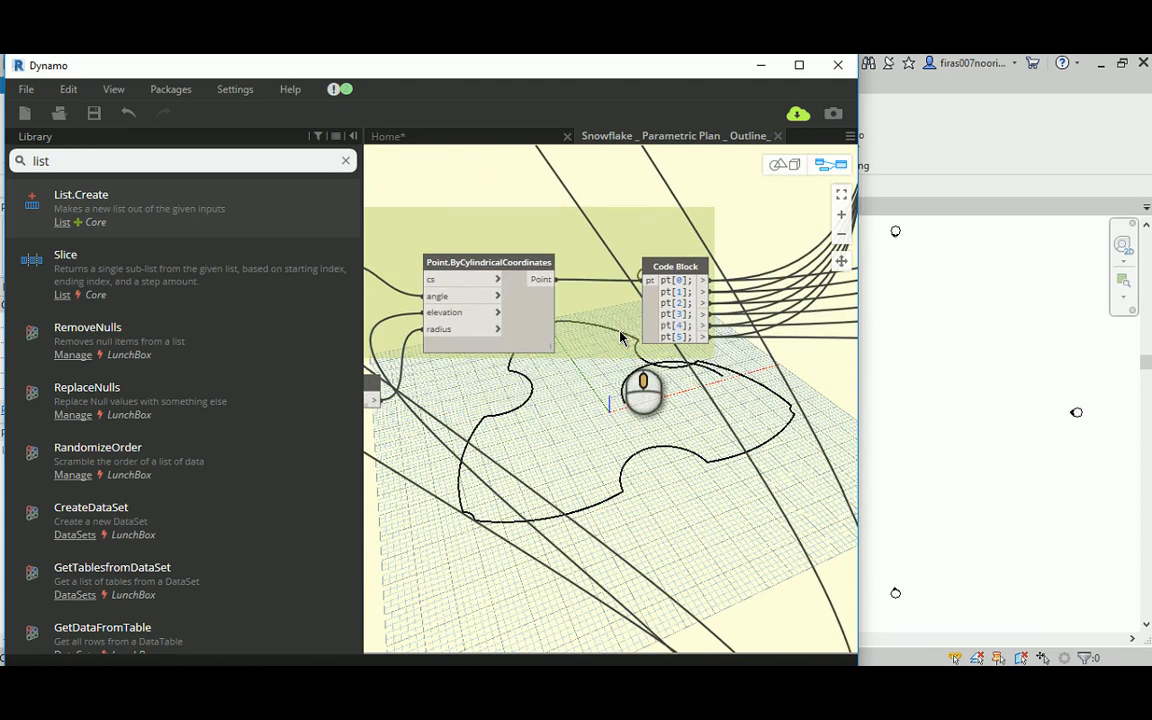
{"action": "left_click", "coordinate": [686, 282]}
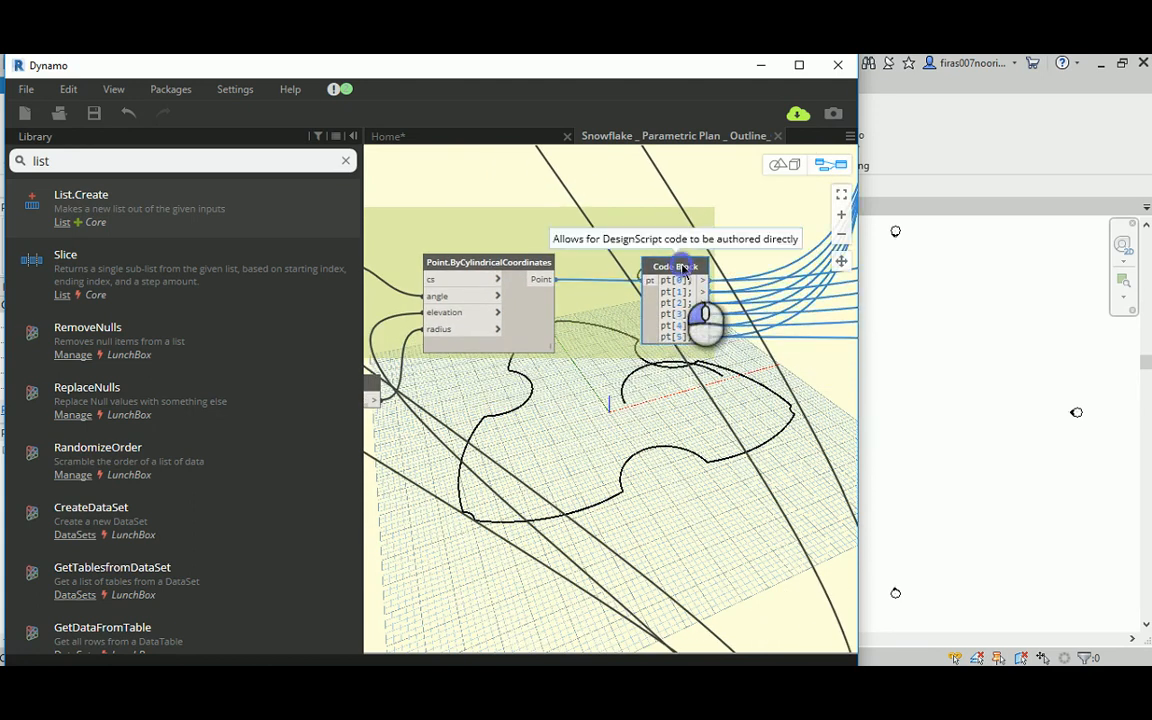
{"action": "left_click", "coordinate": [612, 423]}
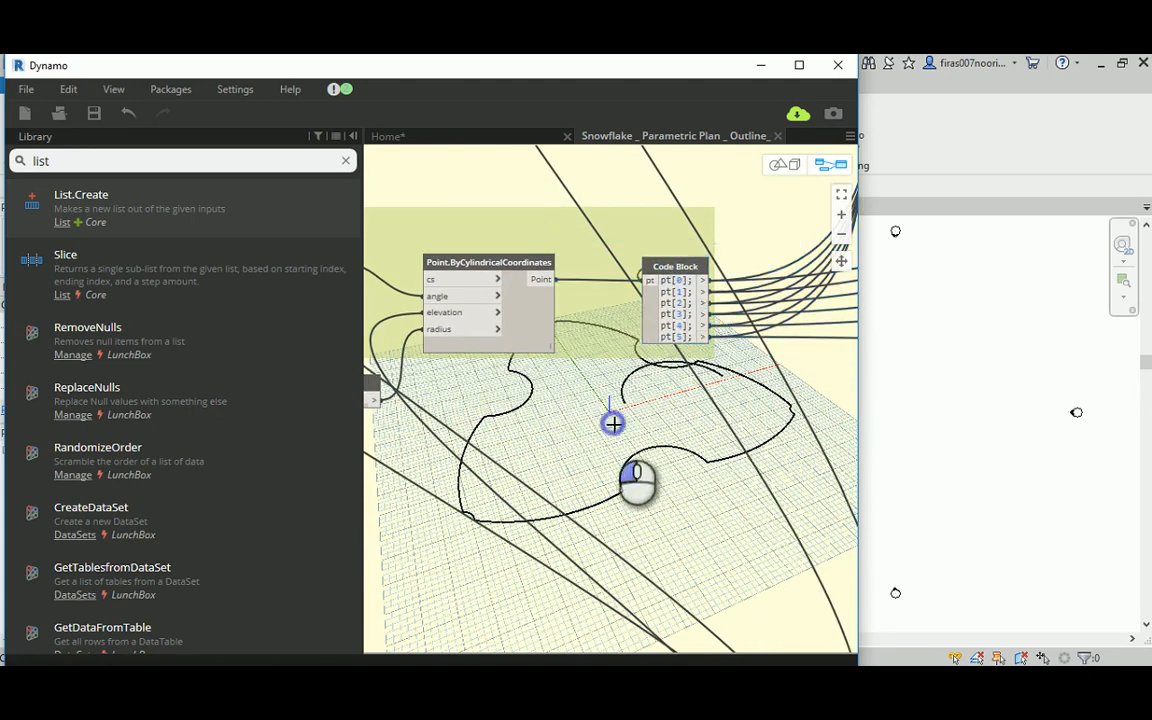
{"action": "left_click", "coordinate": [518, 264]}
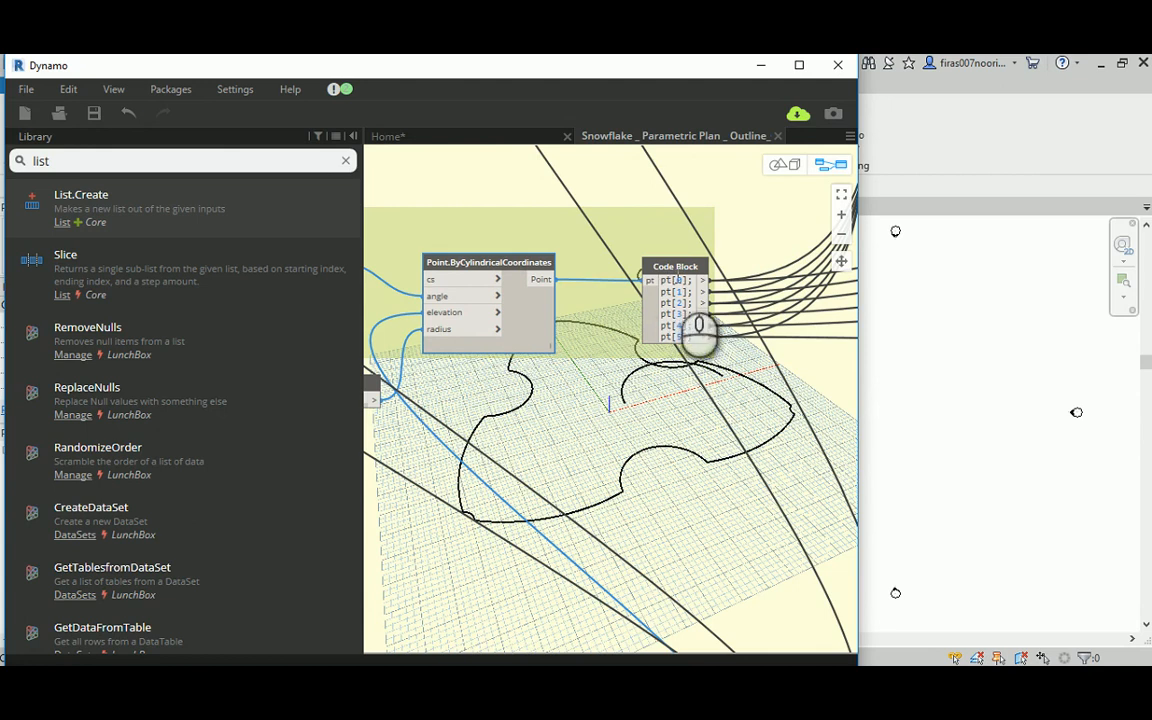
Step: Add a Code Block containing a+b in the empty space above the Top Right translation node
{"action": "scroll", "coordinate": [545, 379], "scroll_direction": "down", "scroll_amount": 4}
{"action": "middle_click_drag", "start_coordinate": [697, 458], "coordinate": [589, 347]}
{"action": "left_click", "coordinate": [744, 494]}
{"action": "middle_click_drag", "start_coordinate": [741, 535], "coordinate": [638, 365]}
{"action": "scroll", "coordinate": [547, 372], "scroll_direction": "up", "scroll_amount": 4}
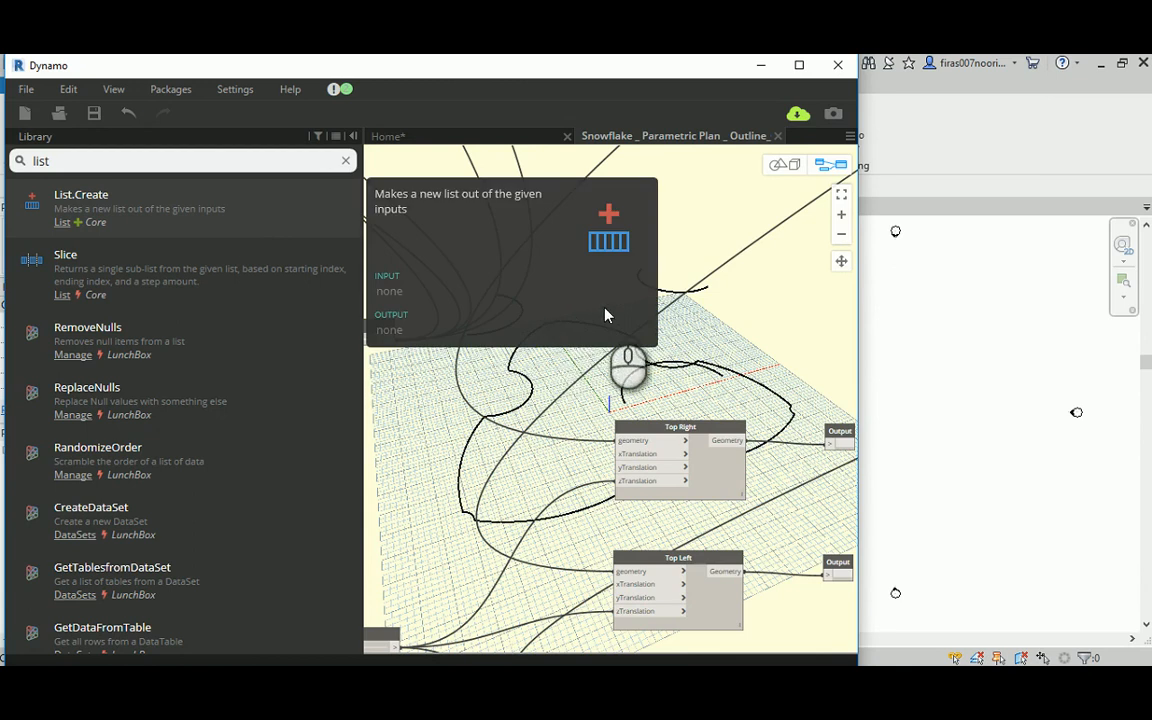
{"action": "double_click", "coordinate": [624, 314]}
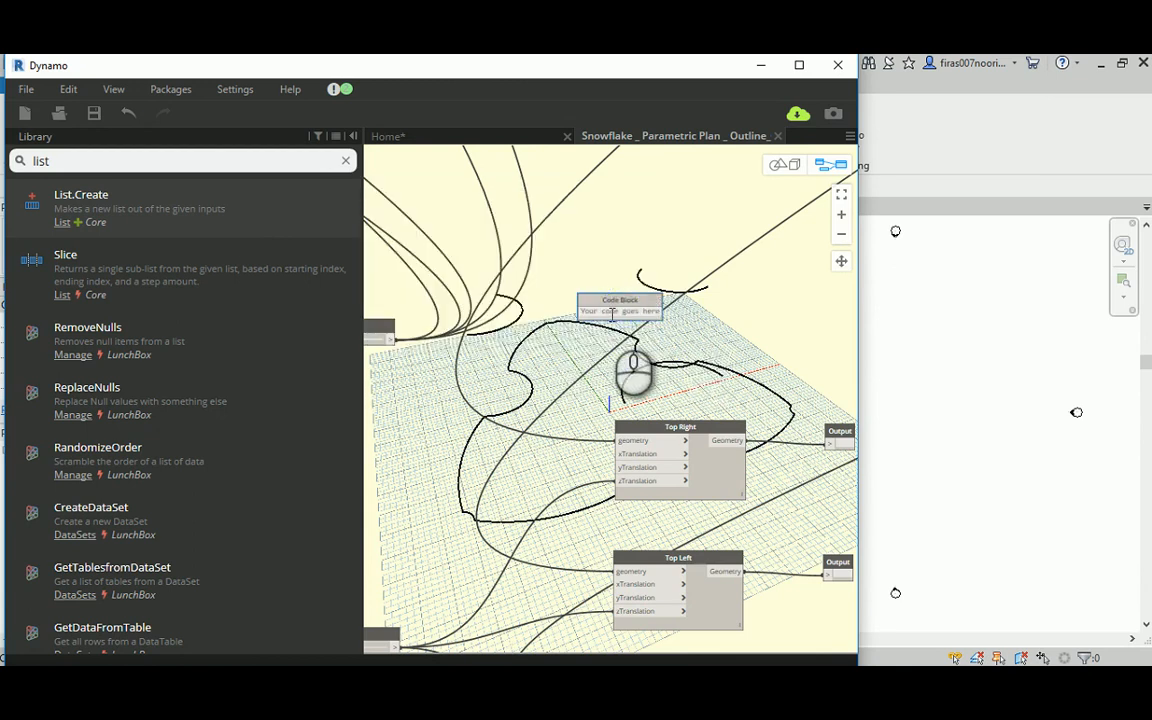
{"action": "scroll", "coordinate": [600, 280], "scroll_direction": "up", "scroll_amount": 3}
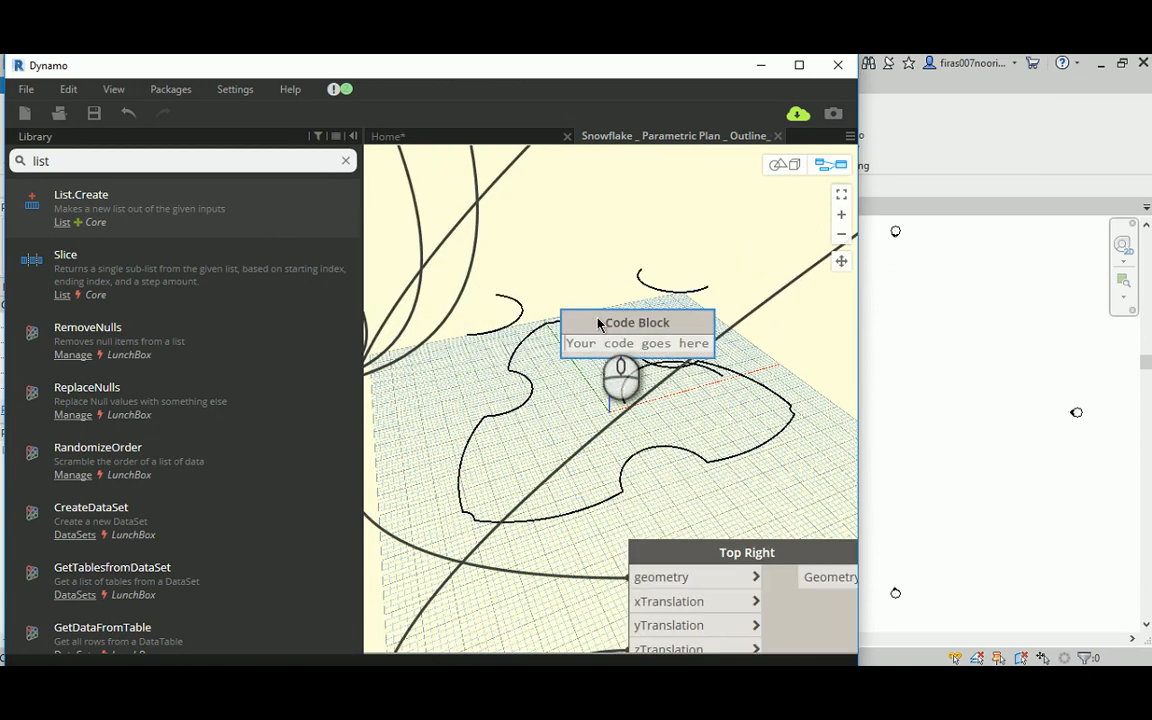
{"action": "type", "text": "a"}
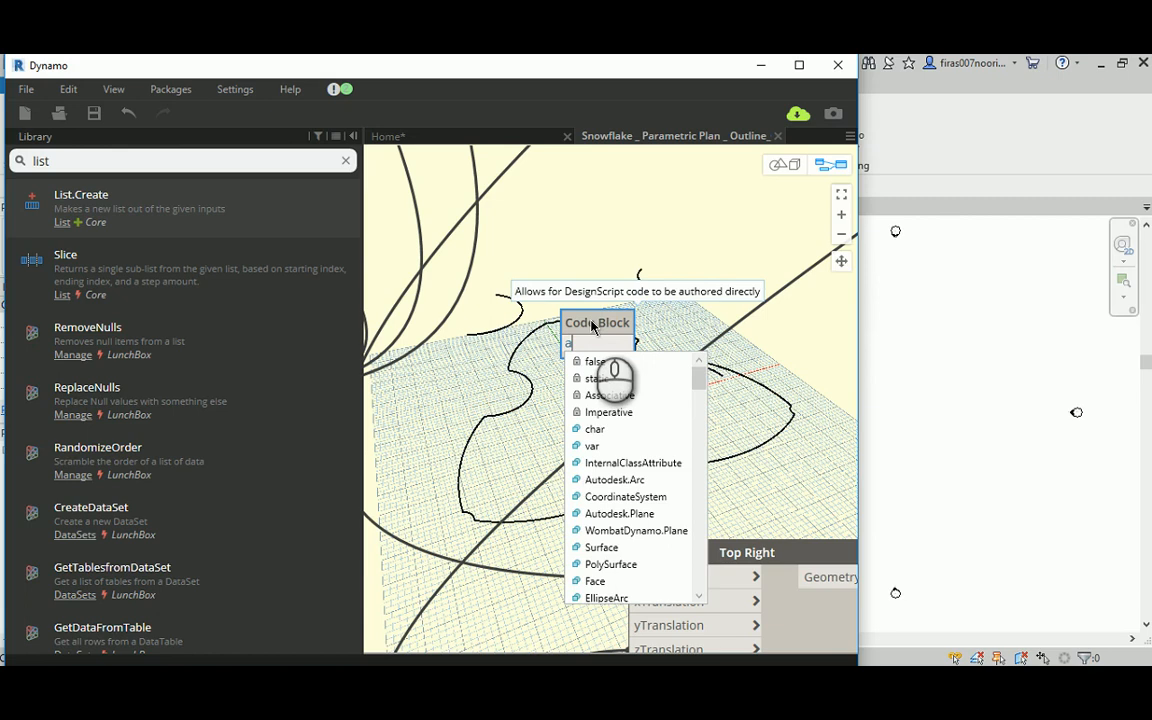
{"action": "type", "text": "+b"}
{"action": "left_click", "coordinate": [619, 261]}
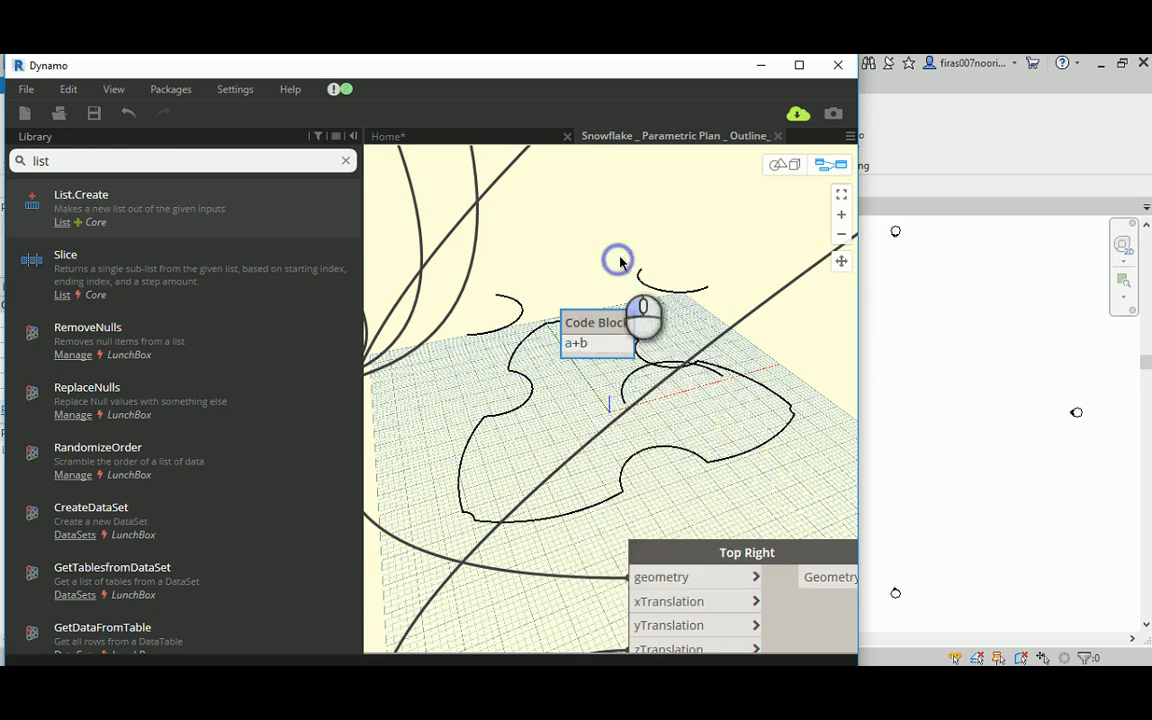
Step: Connect Min. Height to input a and Max. Height to input b of the a+b Code Block
{"action": "scroll", "coordinate": [620, 262], "scroll_direction": "down", "scroll_amount": 1}
{"action": "middle_click_drag", "start_coordinate": [545, 275], "coordinate": [644, 268]}
{"action": "scroll", "coordinate": [643, 269], "scroll_direction": "down", "scroll_amount": 1}
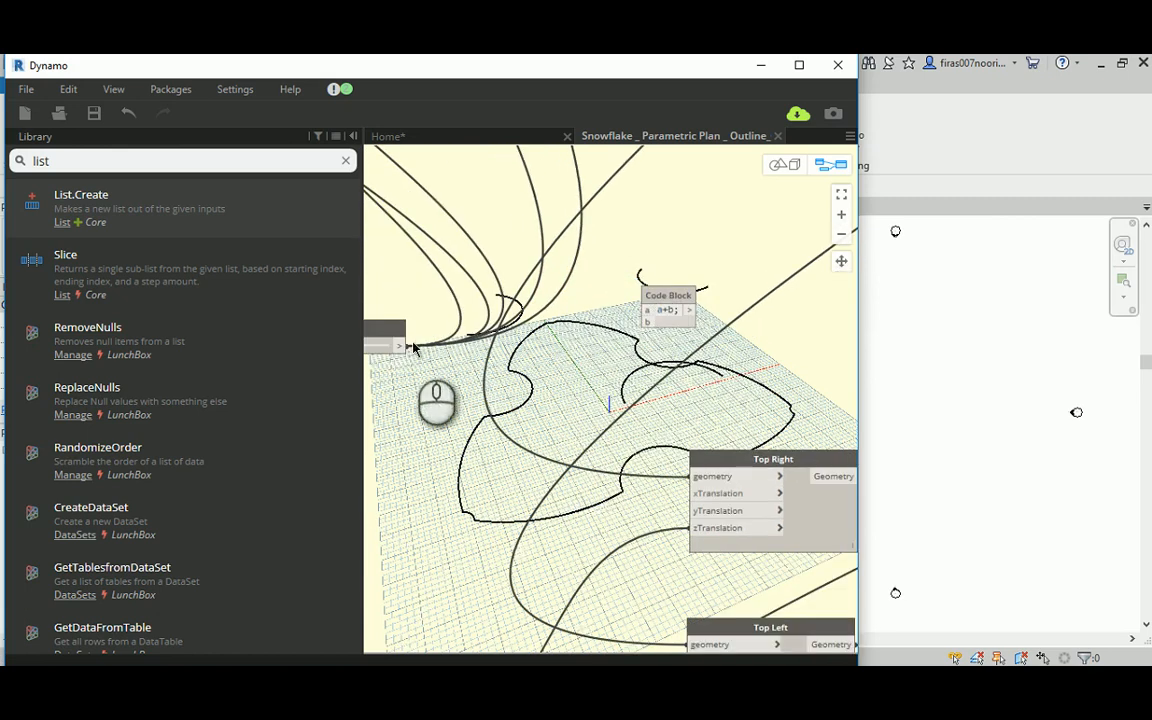
{"action": "scroll", "coordinate": [588, 343], "scroll_direction": "down", "scroll_amount": 1}
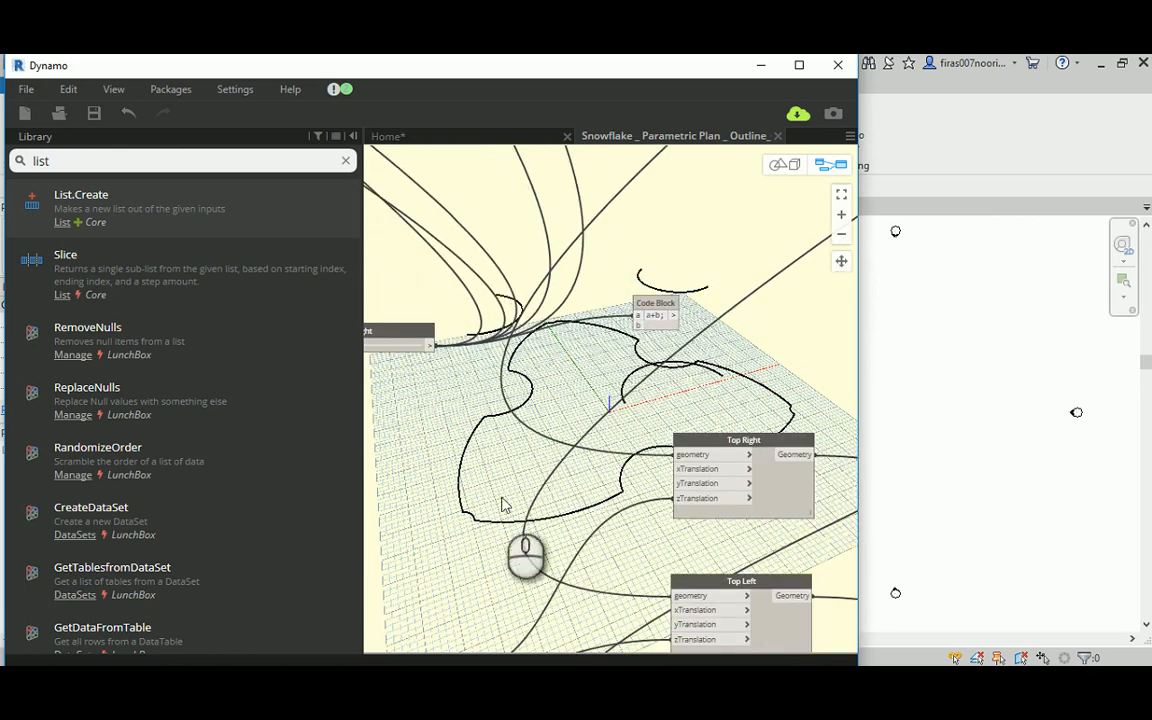
{"action": "middle_click_drag", "start_coordinate": [505, 505], "coordinate": [537, 340]}
{"action": "left_click", "coordinate": [478, 482]}
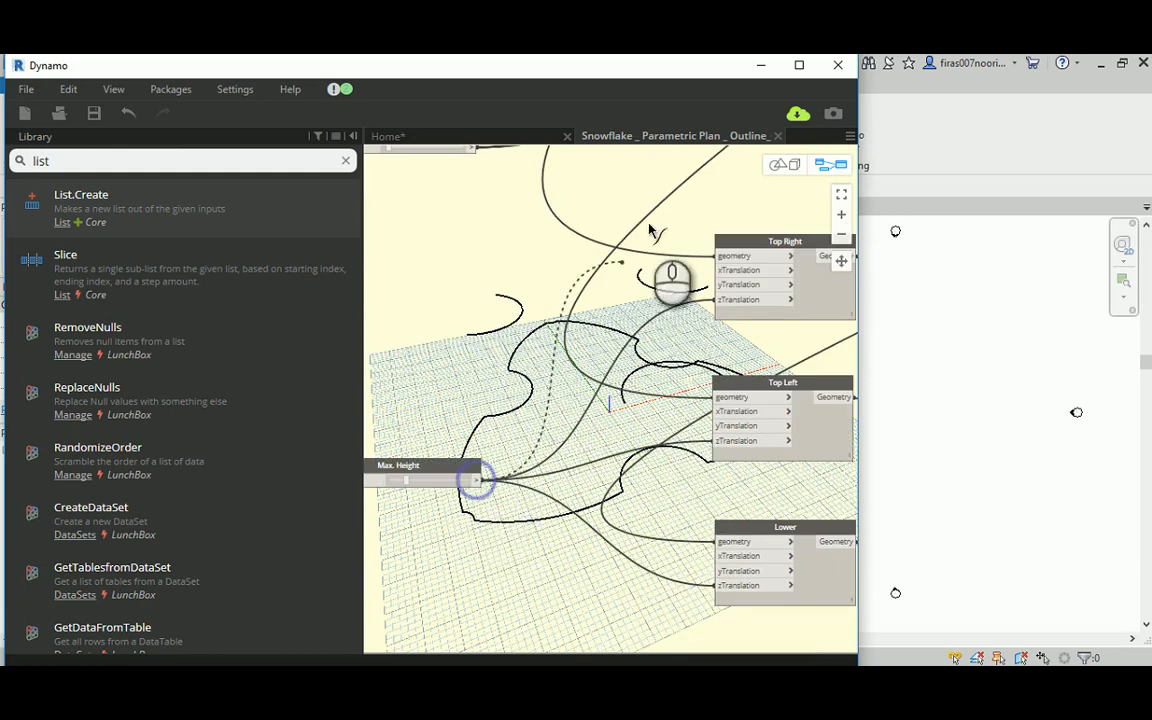
{"action": "middle_click_drag", "start_coordinate": [648, 227], "coordinate": [543, 449]}
{"action": "scroll", "coordinate": [574, 345], "scroll_direction": "up", "scroll_amount": 3}
{"action": "left_click", "coordinate": [575, 346]}
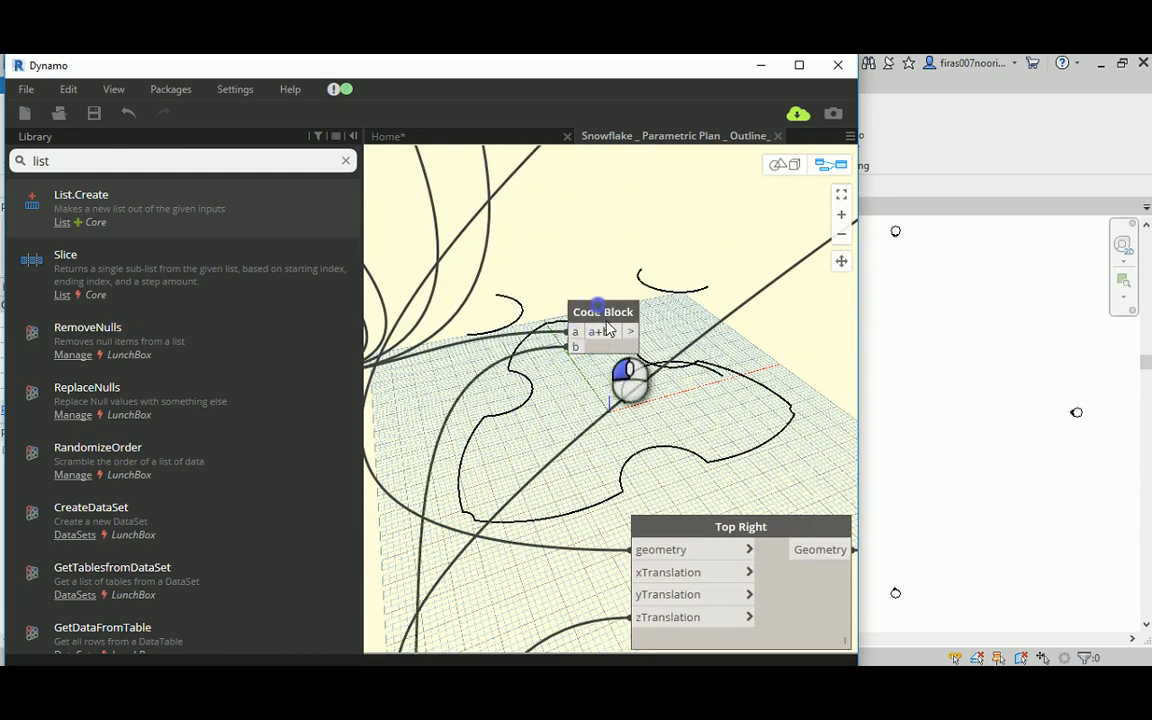
Step: Reposition the a+b Code Block higher above the Top Right translation node
{"action": "left_click_drag", "start_coordinate": [603, 313], "coordinate": [618, 344]}
{"action": "scroll", "coordinate": [651, 288], "scroll_direction": "down", "scroll_amount": 3}
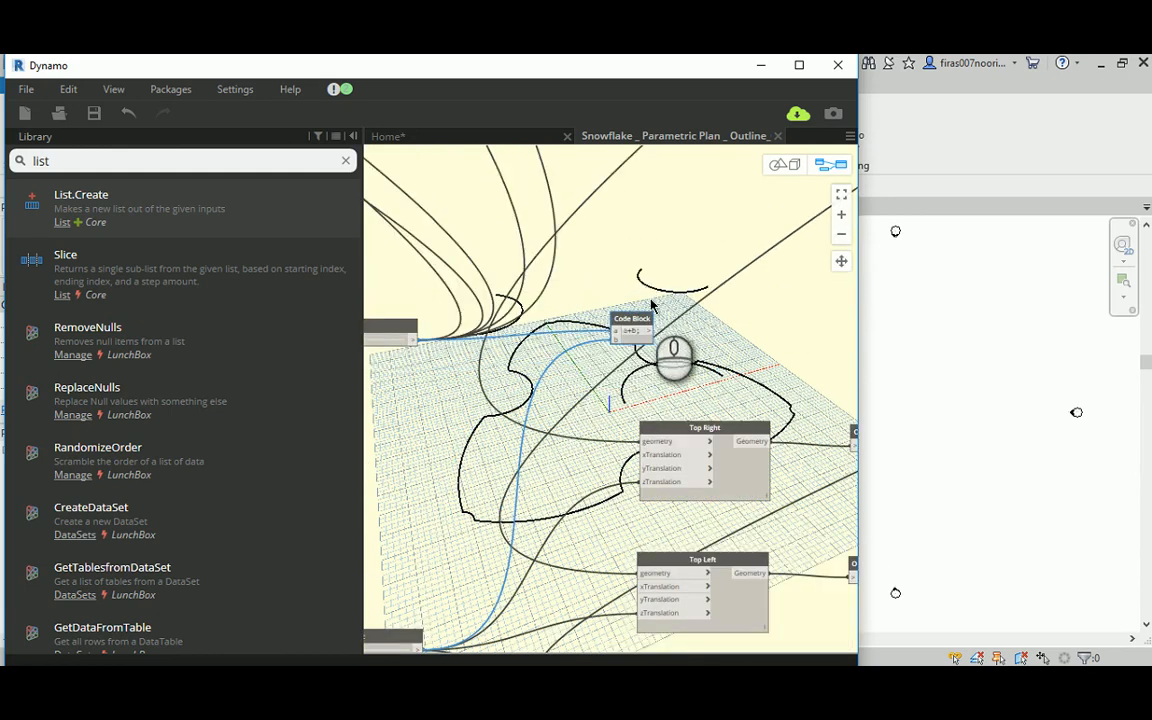
{"action": "middle_click_drag", "start_coordinate": [697, 301], "coordinate": [627, 304]}
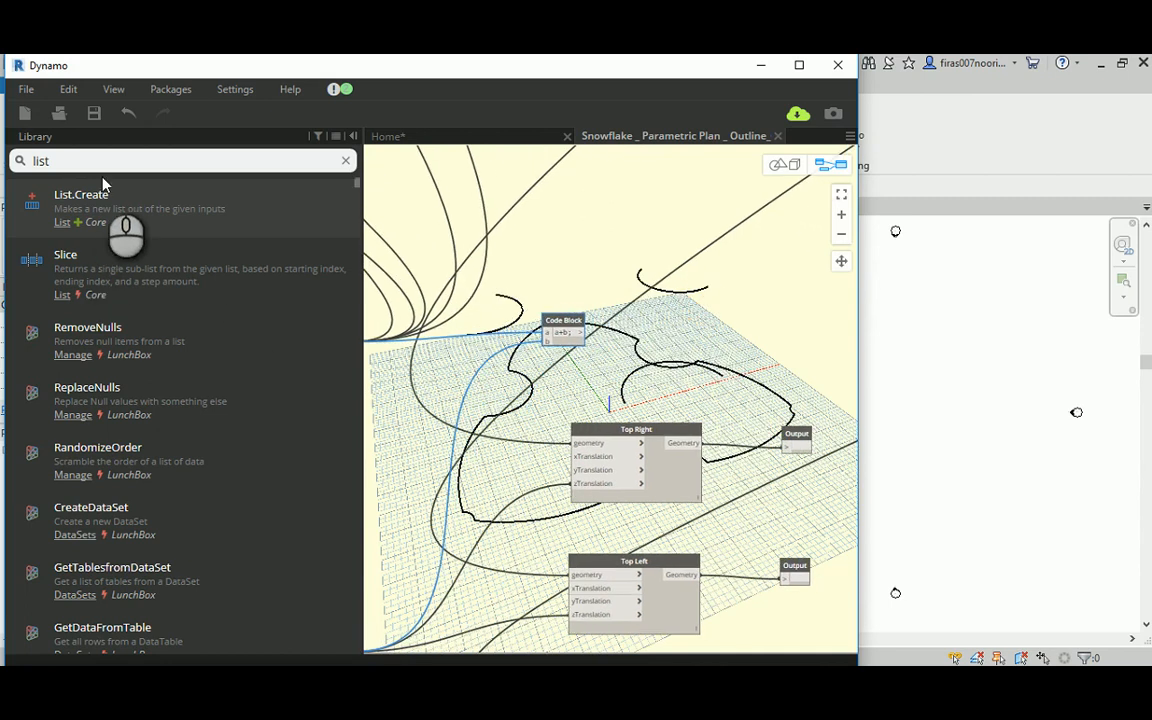
{"action": "left_click", "coordinate": [103, 186]}
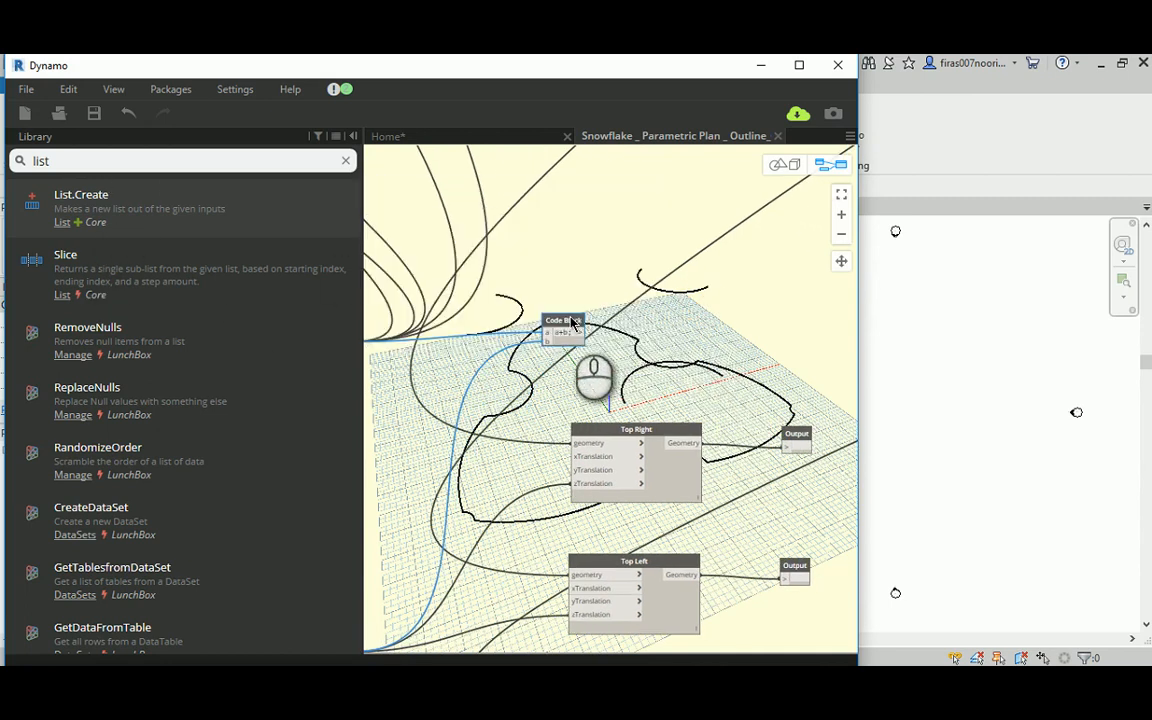
{"action": "left_click_drag", "start_coordinate": [572, 322], "coordinate": [628, 196]}
{"action": "middle_click_drag", "start_coordinate": [717, 243], "coordinate": [637, 364]}
Step: Add an a/2 Code Block beside the a+b Code Block and connect the a+b output to its input
{"action": "scroll", "coordinate": [643, 344], "scroll_direction": "down", "scroll_amount": 3}
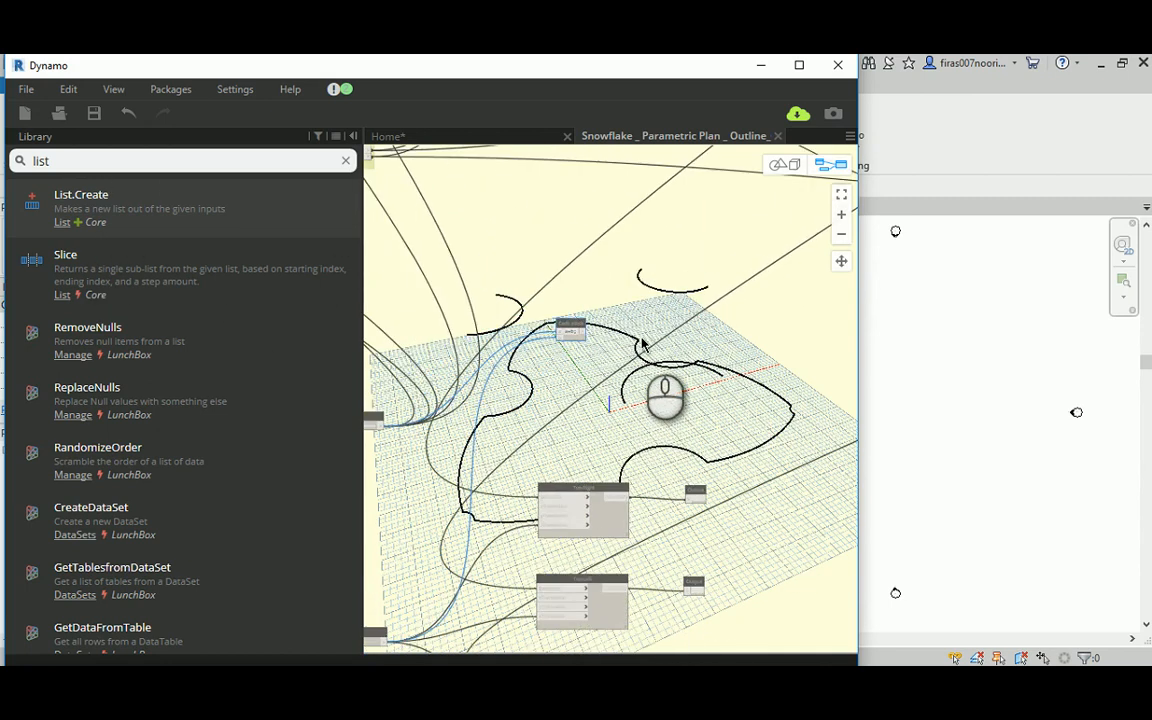
{"action": "scroll", "coordinate": [635, 340], "scroll_direction": "up", "scroll_amount": 3}
{"action": "double_click", "coordinate": [618, 333]}
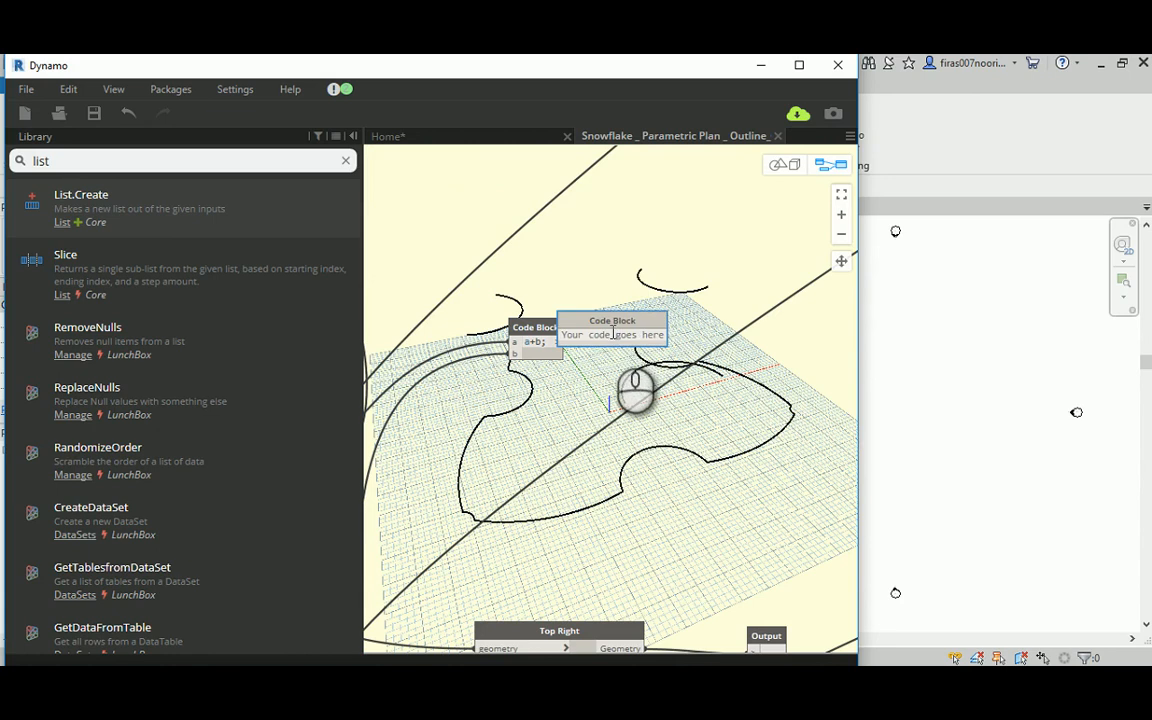
{"action": "type", "text": "a/2;"}
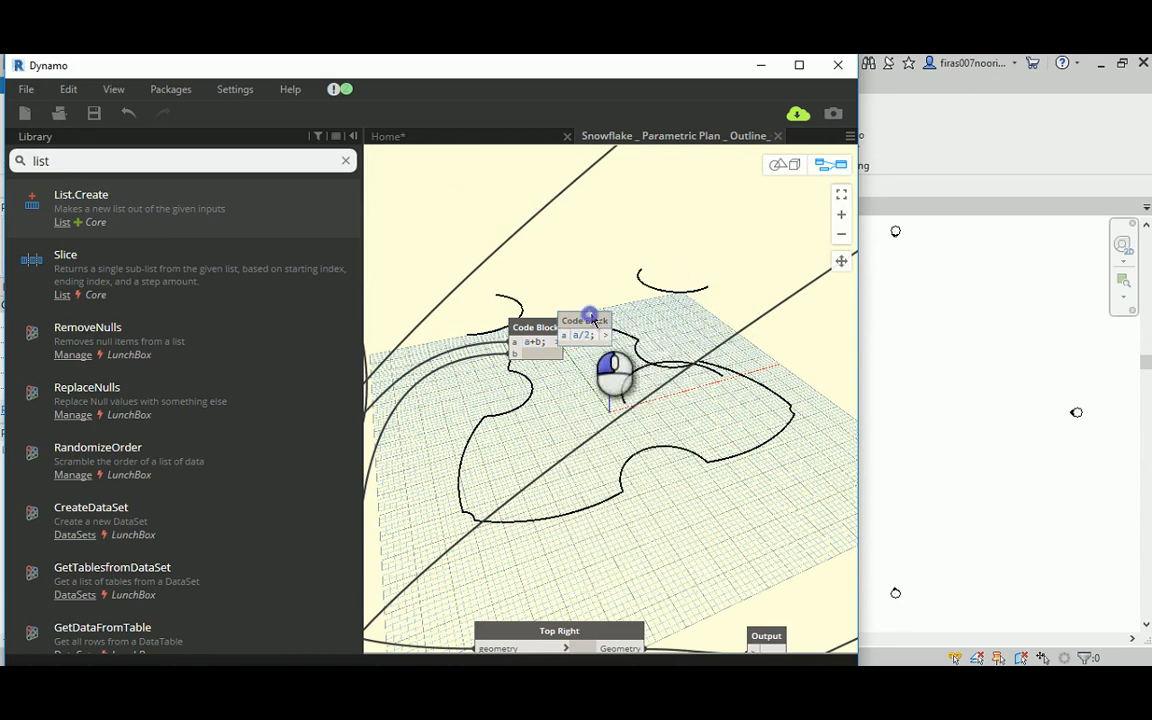
{"action": "left_click_drag", "start_coordinate": [594, 320], "coordinate": [660, 336]}
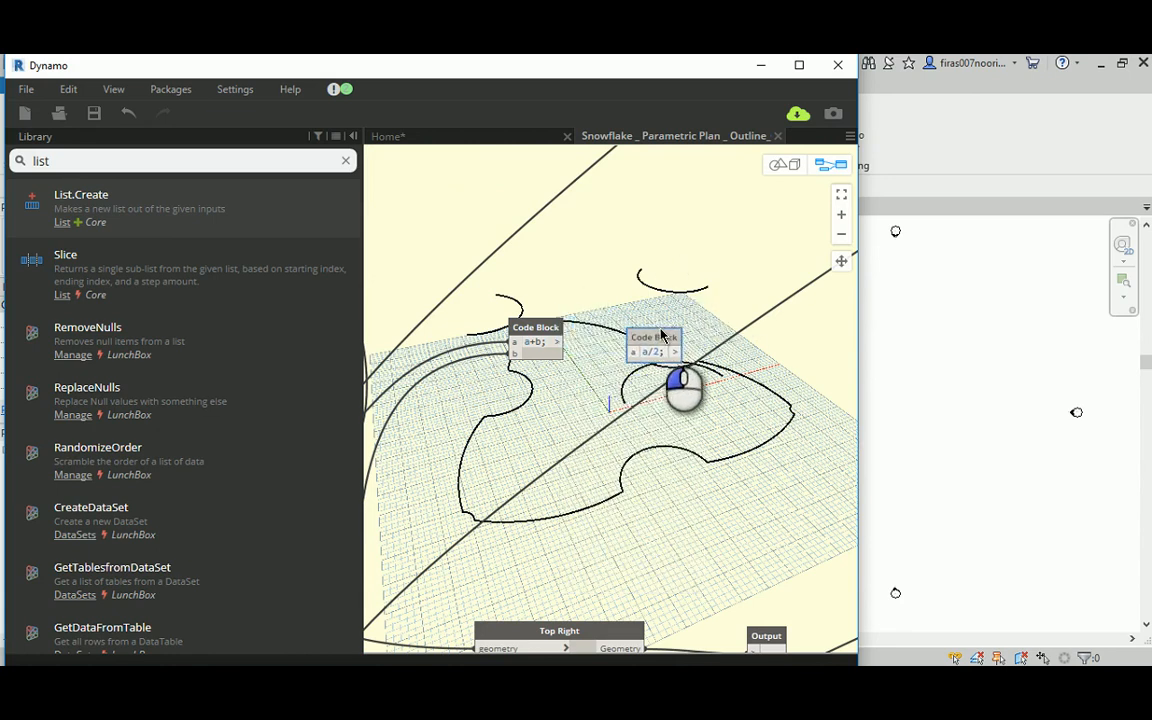
{"action": "left_click_drag", "start_coordinate": [558, 343], "coordinate": [644, 332]}
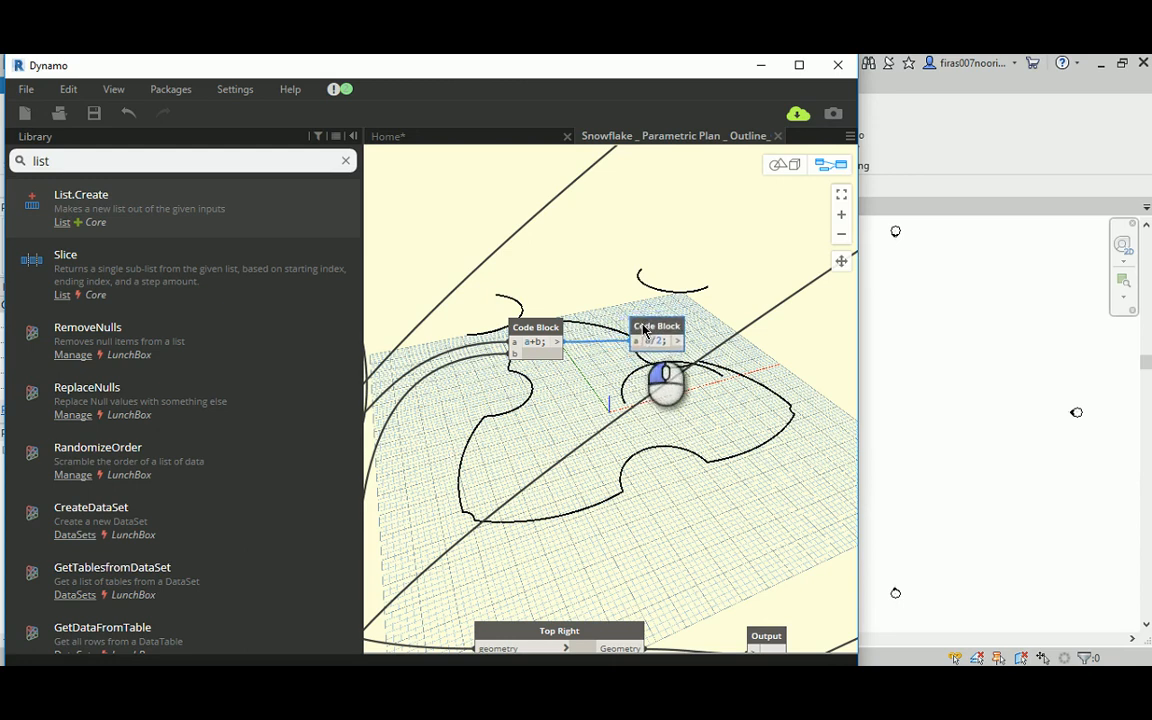
Step: Duplicate the Top Right translation node and place the copy beside the a/2 Code Block
{"action": "scroll", "coordinate": [585, 385], "scroll_direction": "down", "scroll_amount": 5}
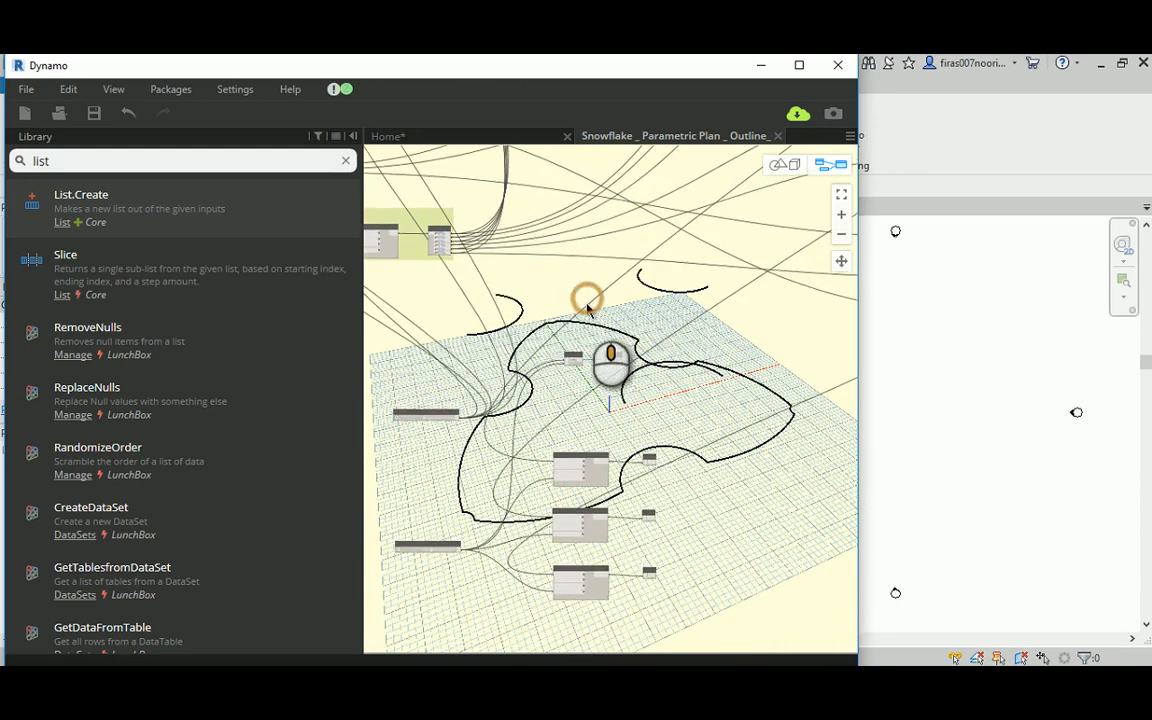
{"action": "scroll", "coordinate": [600, 450], "scroll_direction": "up", "scroll_amount": 5}
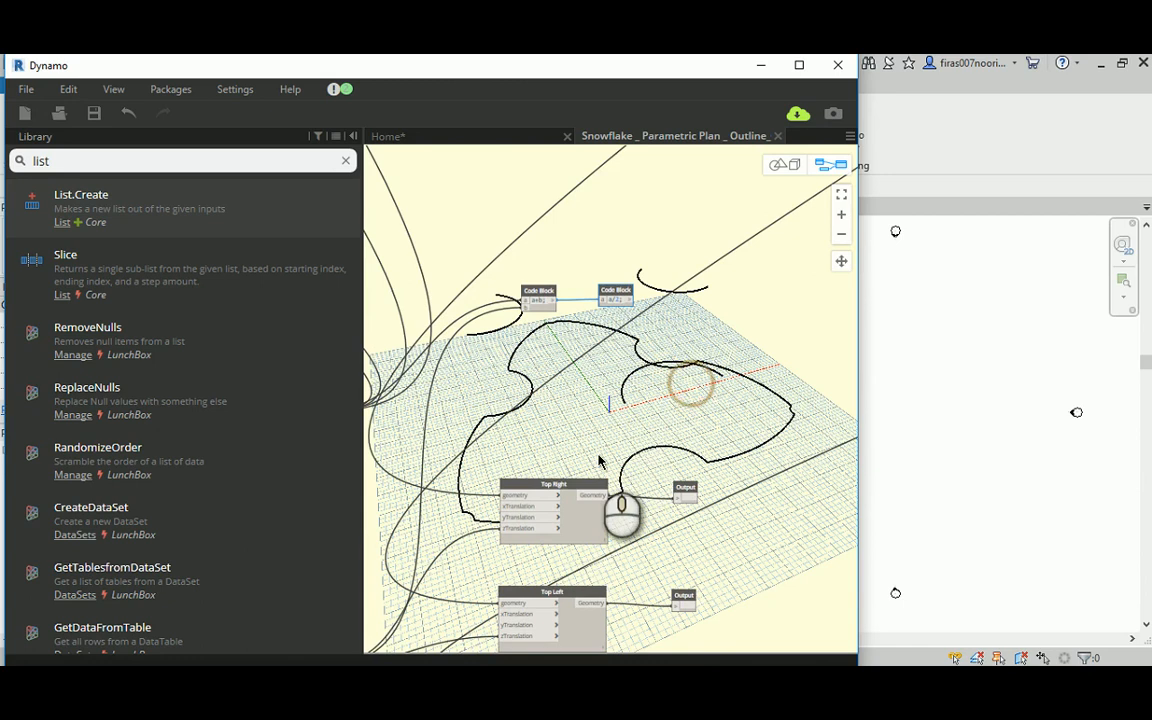
{"action": "left_click", "coordinate": [558, 488]}
{"action": "left_click_drag", "start_coordinate": [558, 488], "coordinate": [786, 260], "text": "ctrl"}
{"action": "scroll", "coordinate": [727, 253], "scroll_direction": "up", "scroll_amount": 2}
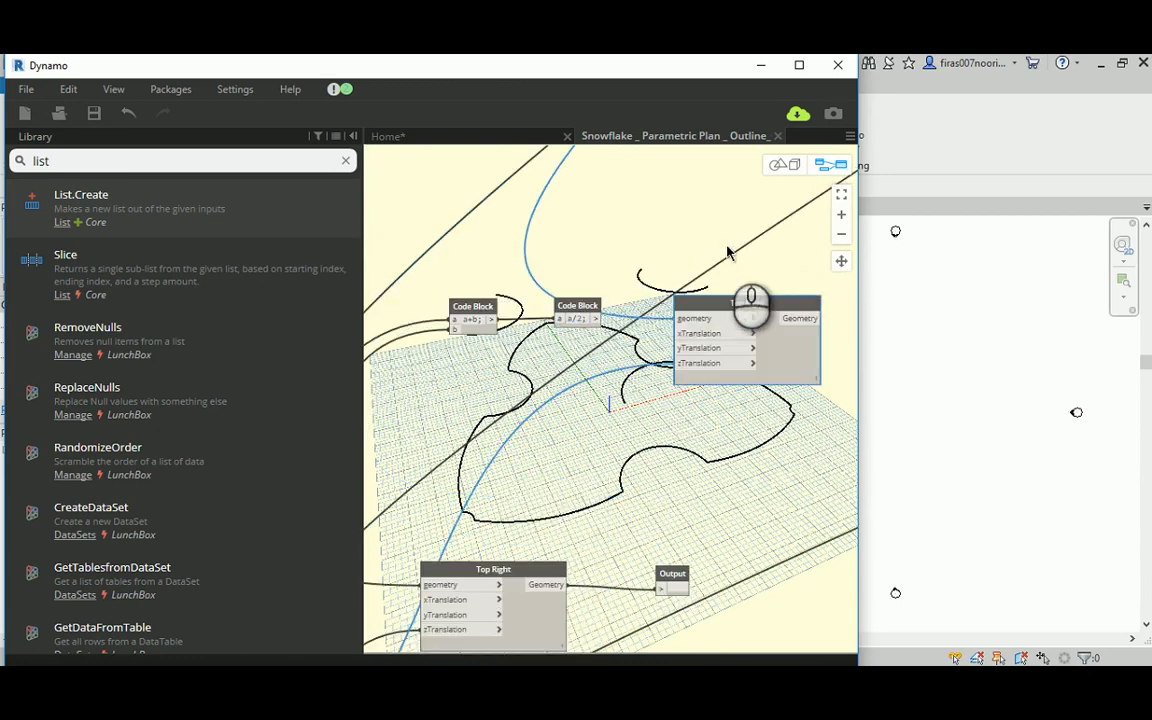
Step: Connect the a/2 Code Block output to zTranslation of the copied Top Right node
{"action": "left_click", "coordinate": [598, 319]}
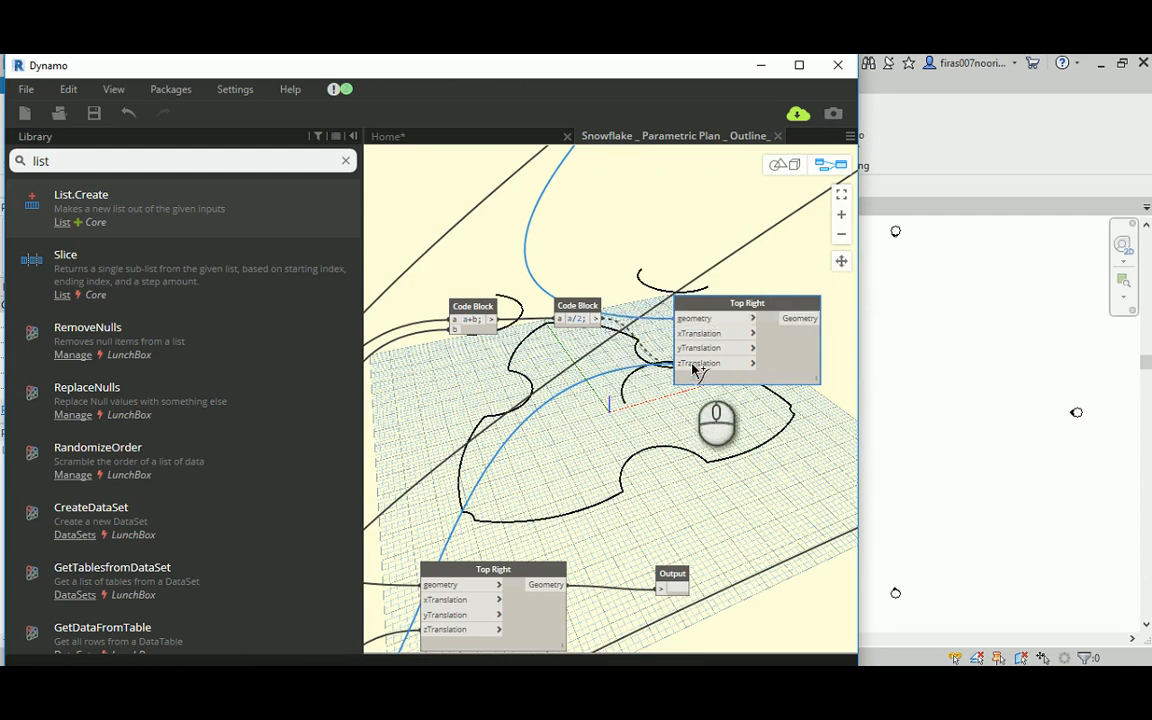
{"action": "left_click", "coordinate": [691, 363]}
{"action": "left_click", "coordinate": [713, 300]}
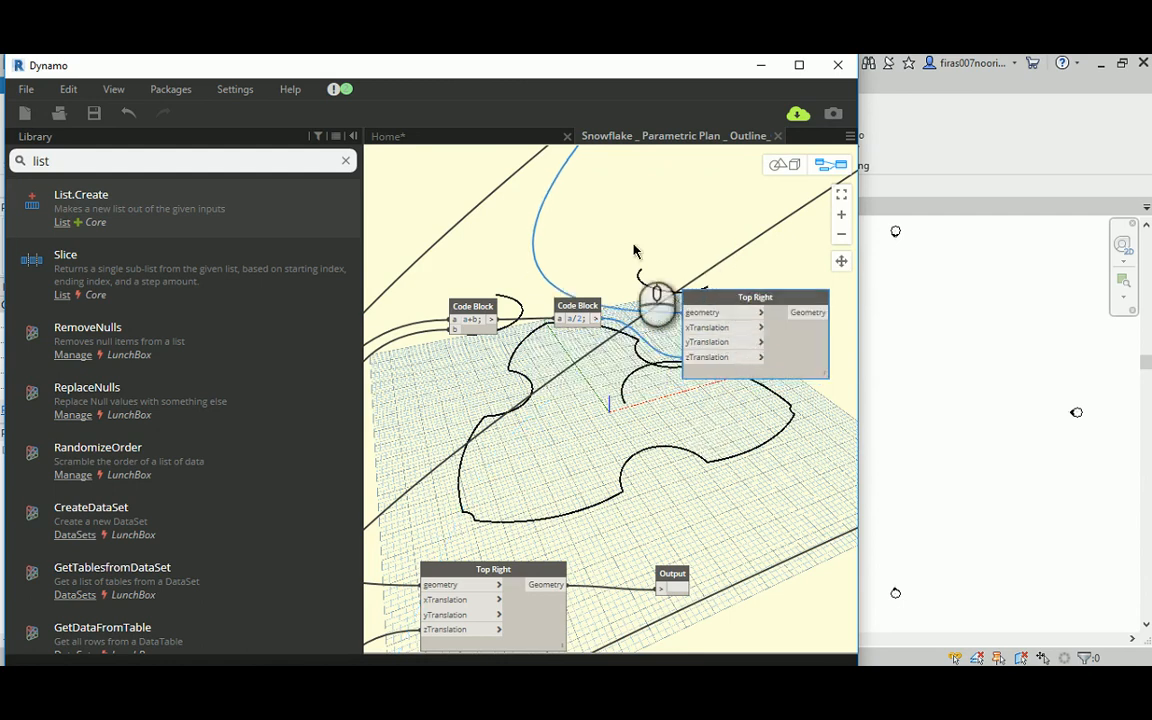
Step: Feed the geometry input of the copied Top Right node from the six points instead of its inherited source
{"action": "scroll", "coordinate": [637, 250], "scroll_direction": "down", "scroll_amount": 1}
{"action": "middle_click_drag", "start_coordinate": [532, 216], "coordinate": [712, 282]}
{"action": "middle_click_drag", "start_coordinate": [550, 242], "coordinate": [702, 287]}
{"action": "middle_click_drag", "start_coordinate": [437, 188], "coordinate": [452, 268]}
{"action": "left_click", "coordinate": [439, 194]}
{"action": "middle_click_drag", "start_coordinate": [694, 345], "coordinate": [308, 196]}
{"action": "scroll", "coordinate": [607, 291], "scroll_direction": "up", "scroll_amount": 1}
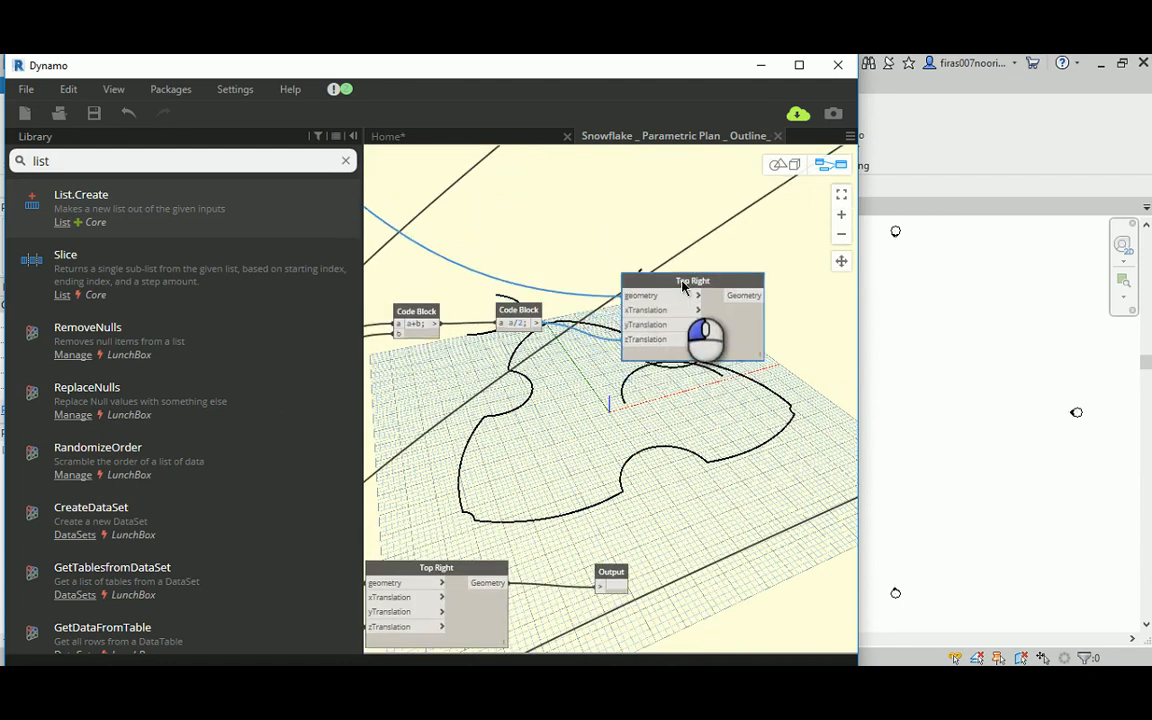
{"action": "middle_click_drag", "start_coordinate": [682, 265], "coordinate": [577, 220]}
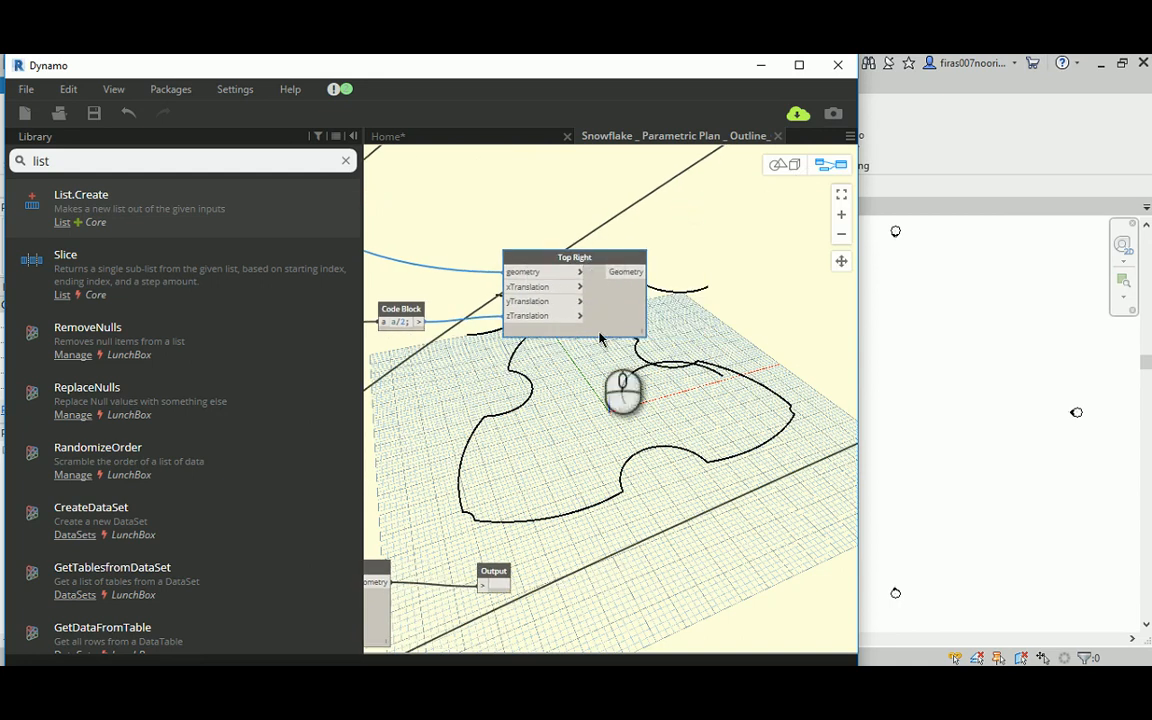
Step: Duplicate an Output node beside the copied Top Right node and connect that node's Geometry output to it
{"action": "left_click", "coordinate": [502, 575]}
{"action": "left_click_drag", "start_coordinate": [502, 575], "coordinate": [777, 270], "text": "ctrl"}
{"action": "left_click_drag", "start_coordinate": [633, 276], "coordinate": [727, 330]}
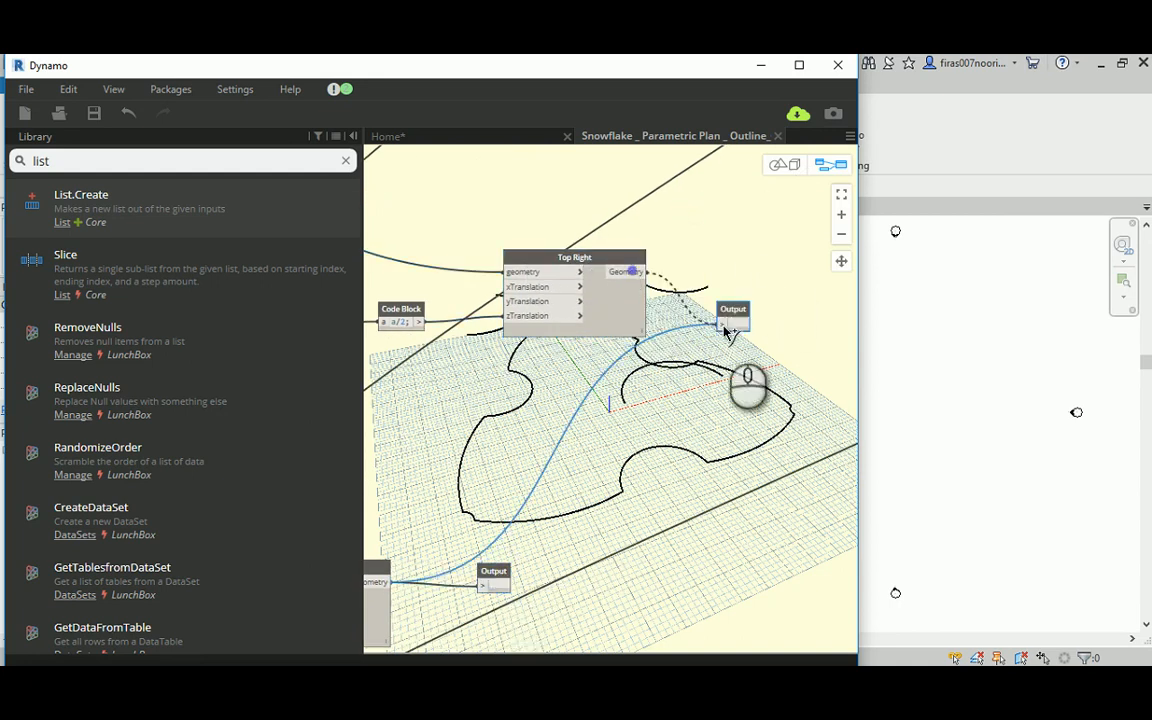
{"action": "middle_click_drag", "start_coordinate": [720, 249], "coordinate": [558, 240]}
Step: Examine the translated points against the upper arcs and base outline from several angles in the 3D preview
{"action": "left_click", "coordinate": [780, 165]}
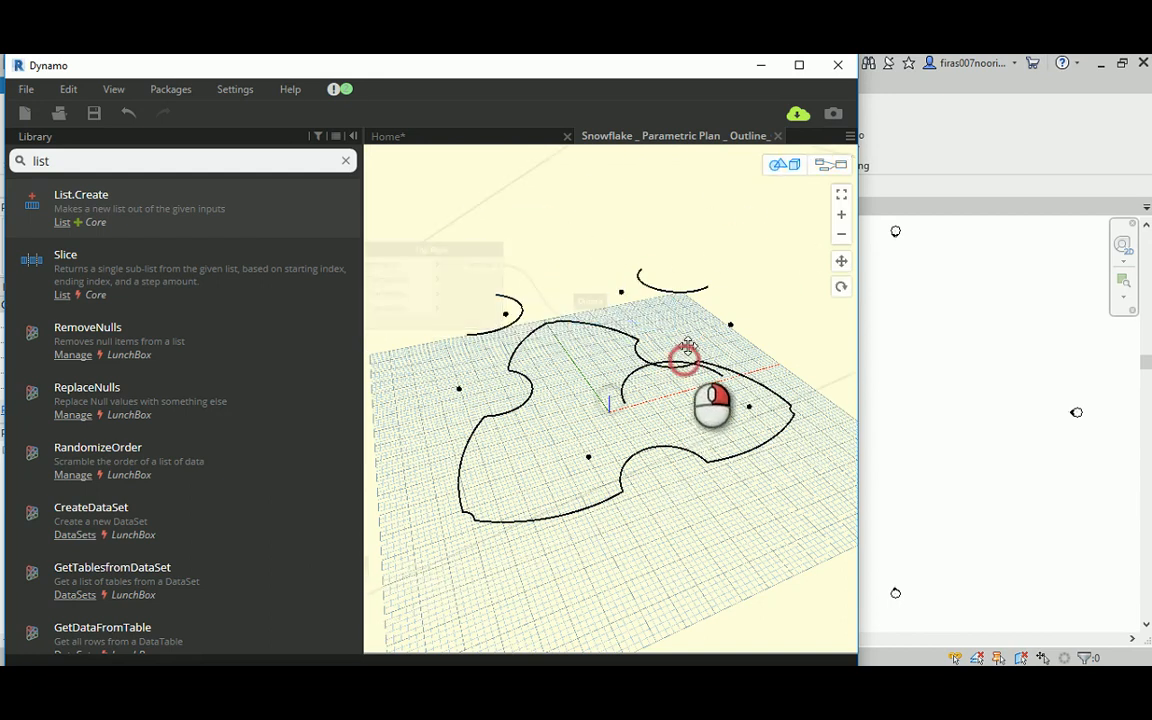
{"action": "right_click_drag", "start_coordinate": [688, 345], "coordinate": [670, 312]}
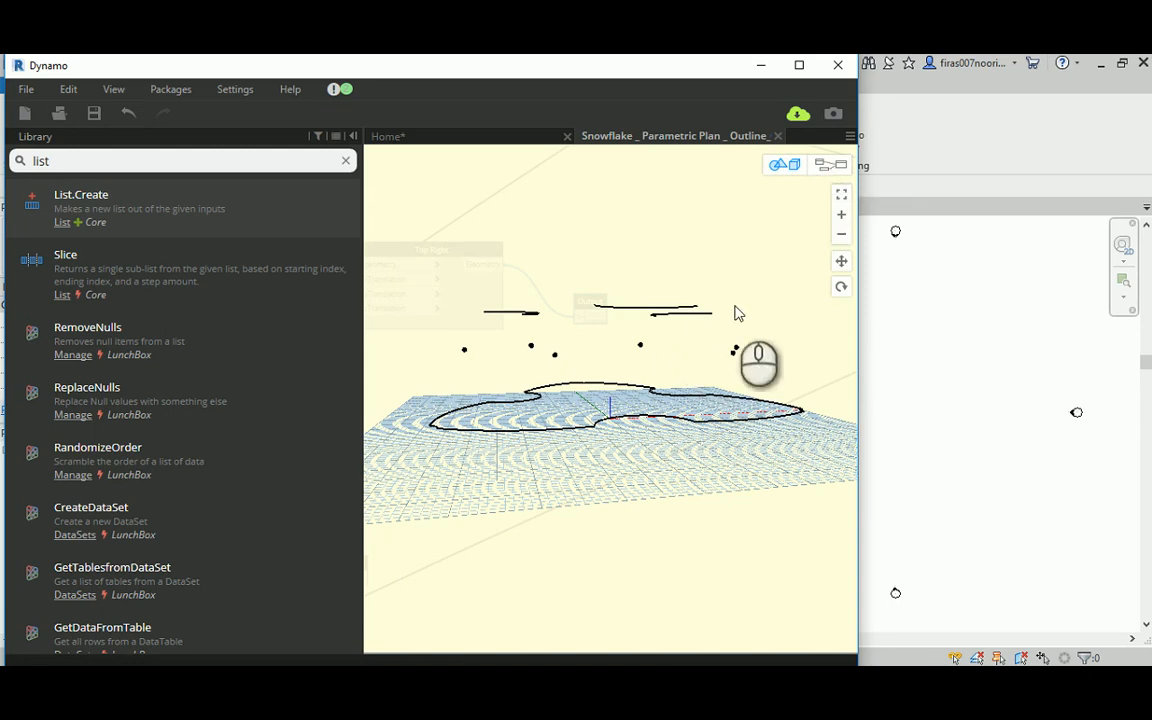
{"action": "left_click", "coordinate": [828, 163]}
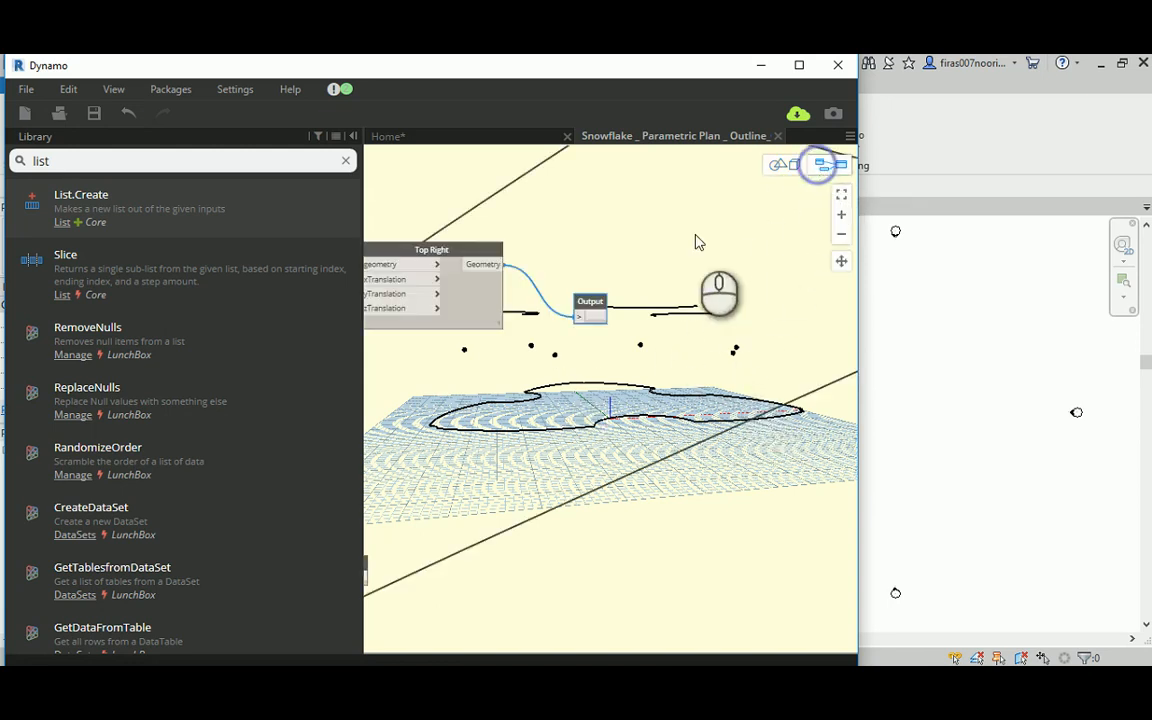
{"action": "right_click", "coordinate": [633, 265]}
{"action": "left_click", "coordinate": [625, 249]}
{"action": "middle_click_drag", "start_coordinate": [617, 237], "coordinate": [674, 270]}
{"action": "scroll", "coordinate": [674, 270], "scroll_direction": "down", "scroll_amount": 1}
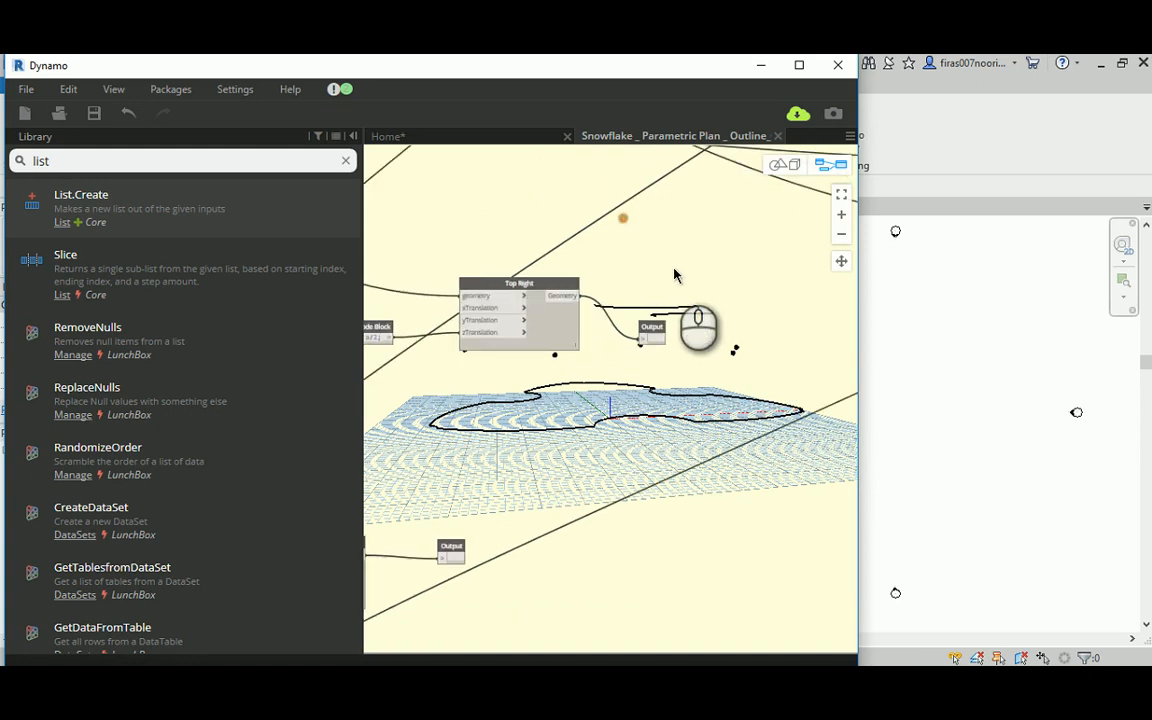
{"action": "left_click", "coordinate": [783, 164]}
{"action": "right_click_drag", "start_coordinate": [689, 290], "coordinate": [793, 440]}
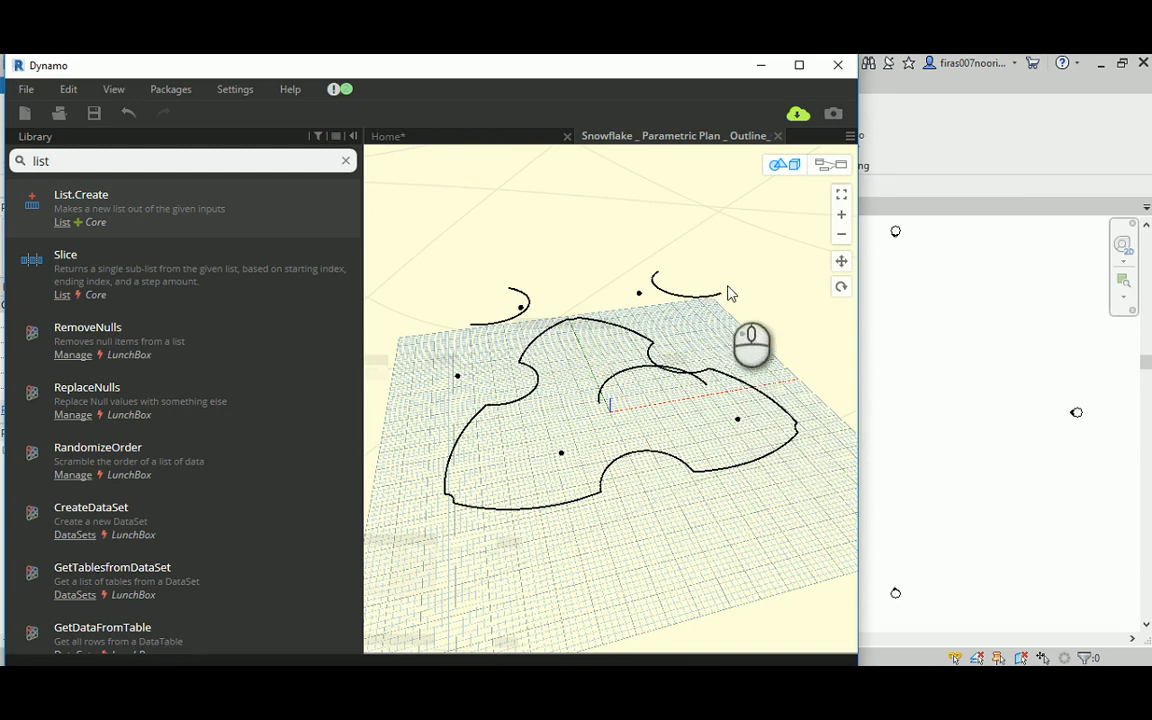
Step: Inspect the Arc.ByThreePoints nodes in the ARCs group and the Code Blocks that supply their points
{"action": "left_click", "coordinate": [814, 165]}
{"action": "scroll", "coordinate": [637, 316], "scroll_direction": "down", "scroll_amount": 4}
{"action": "middle_click_drag", "start_coordinate": [632, 271], "coordinate": [553, 328]}
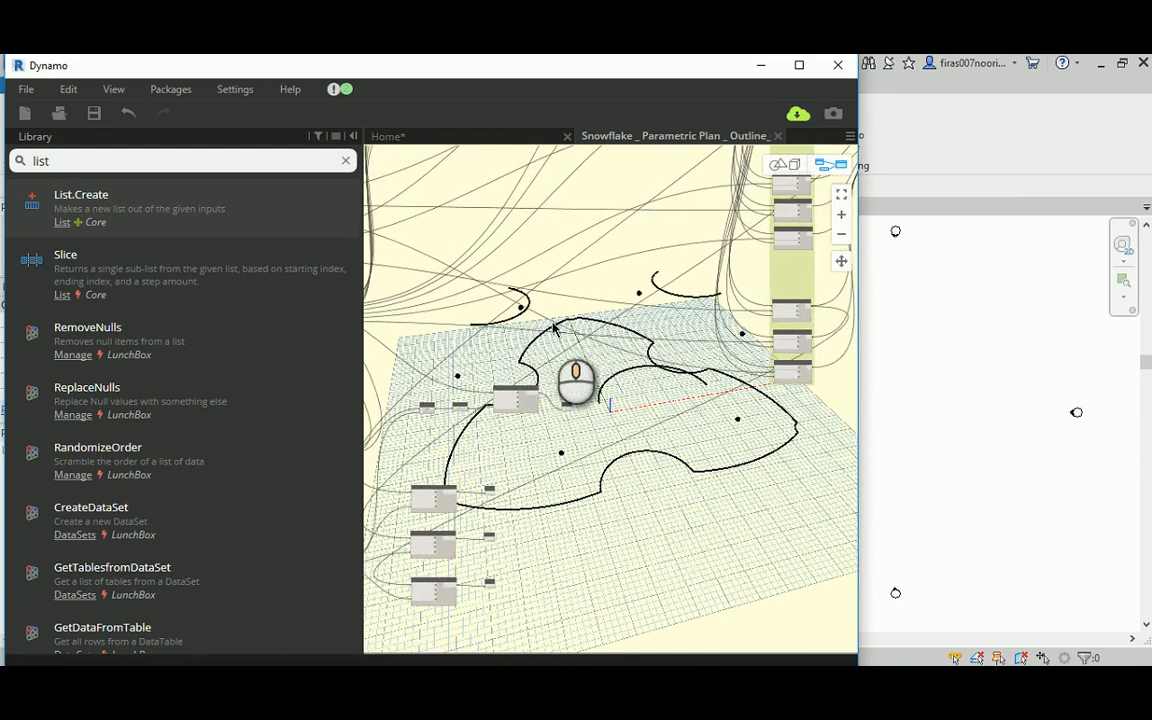
{"action": "scroll", "coordinate": [557, 316], "scroll_direction": "down", "scroll_amount": 3}
{"action": "middle_click_drag", "start_coordinate": [597, 227], "coordinate": [560, 379]}
{"action": "scroll", "coordinate": [653, 202], "scroll_direction": "up", "scroll_amount": 4}
{"action": "scroll", "coordinate": [652, 201], "scroll_direction": "up", "scroll_amount": 5}
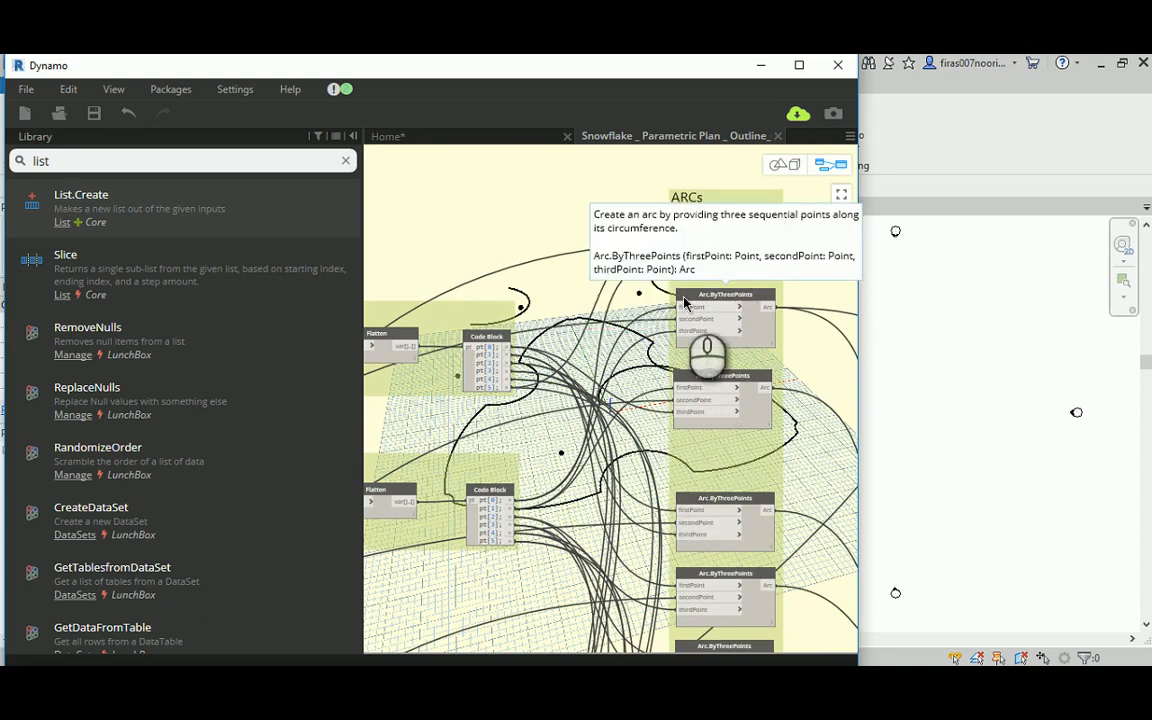
{"action": "scroll", "coordinate": [684, 300], "scroll_direction": "down", "scroll_amount": 5}
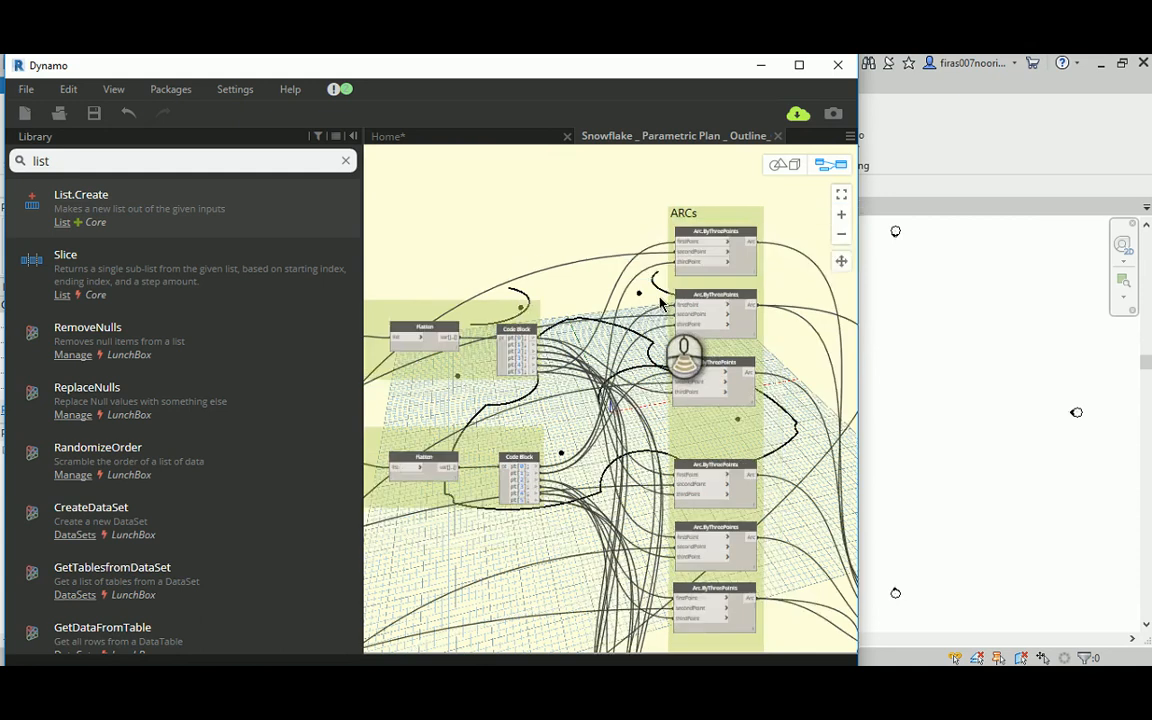
{"action": "scroll", "coordinate": [566, 372], "scroll_direction": "up", "scroll_amount": 5}
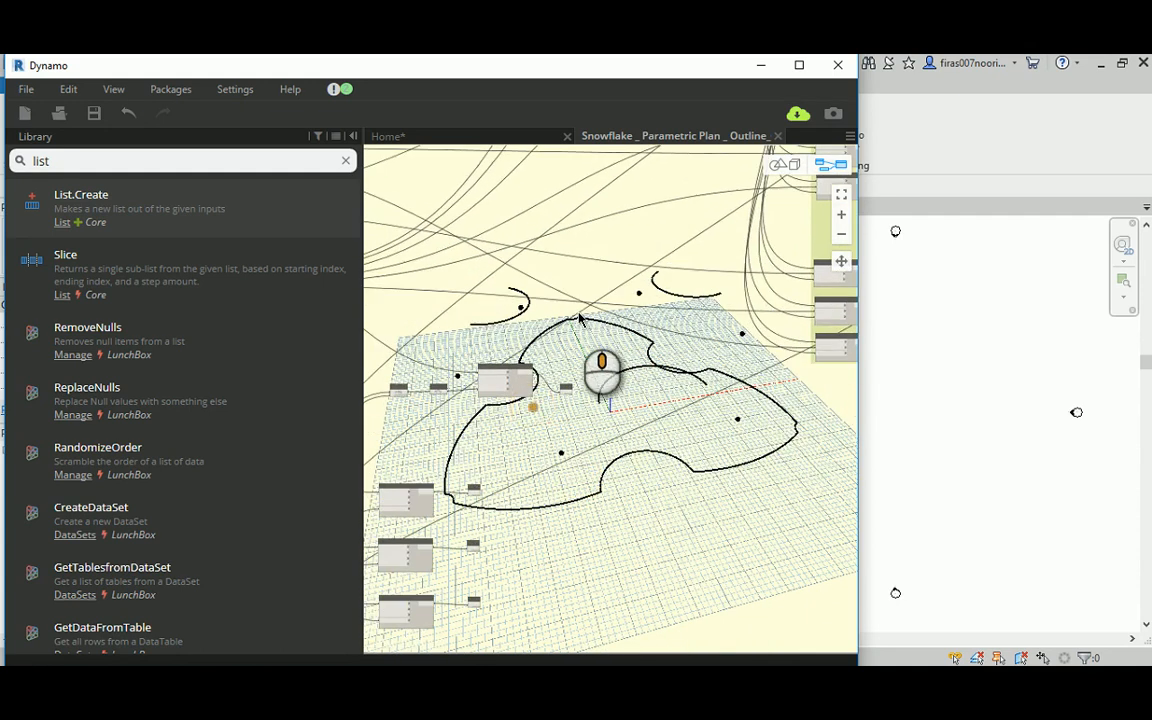
Step: Move the new Output node farther away from the copied Top Right node to free space between them
{"action": "middle_click_drag", "start_coordinate": [631, 229], "coordinate": [606, 317]}
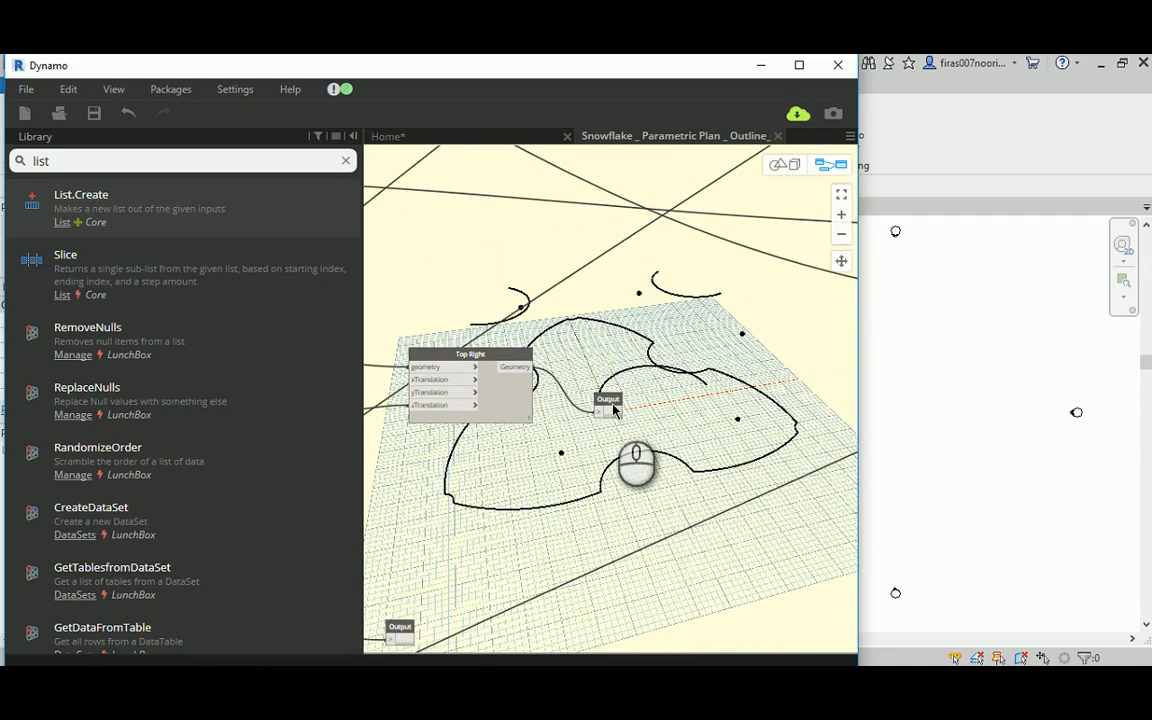
{"action": "left_click_drag", "start_coordinate": [611, 400], "coordinate": [684, 419]}
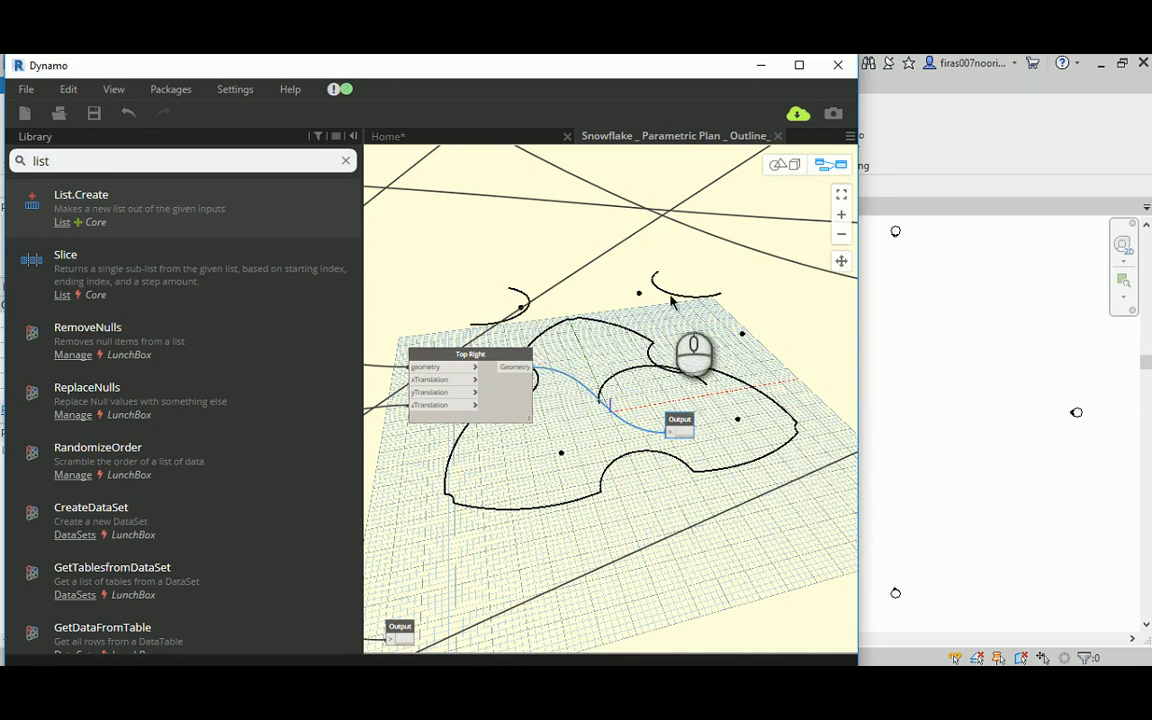
{"action": "middle_click_drag", "start_coordinate": [624, 374], "coordinate": [634, 340]}
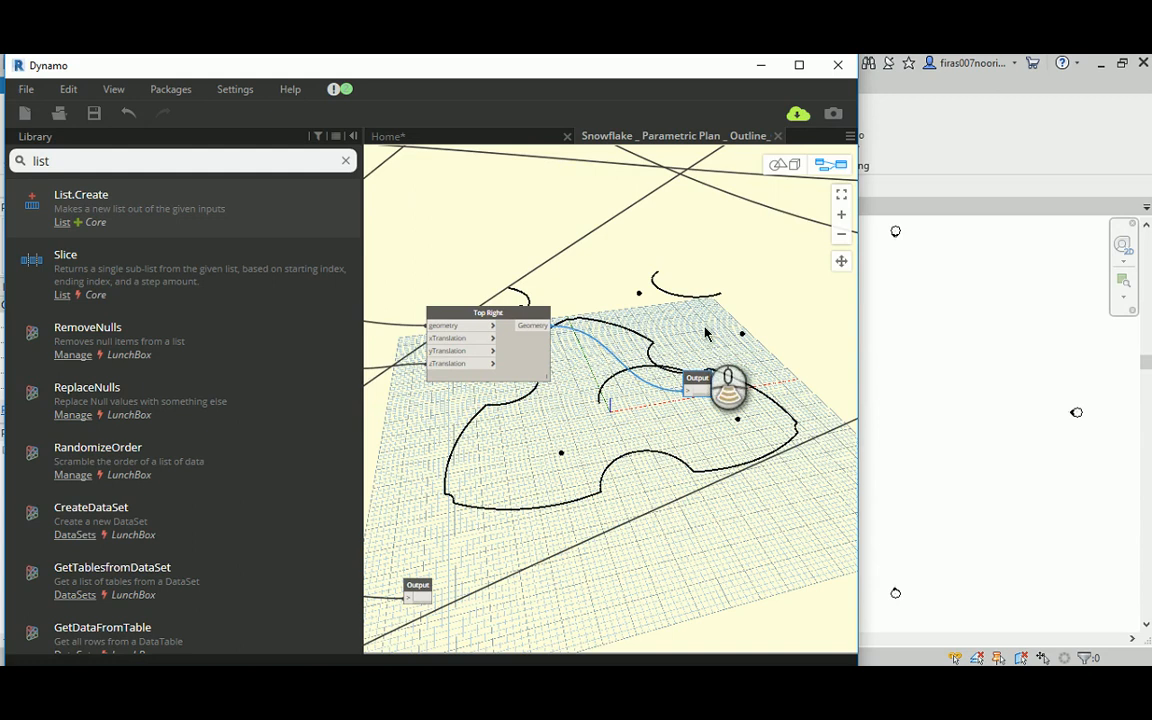
{"action": "scroll", "coordinate": [705, 333], "scroll_direction": "down", "scroll_amount": 4}
{"action": "middle_click_drag", "start_coordinate": [555, 427], "coordinate": [555, 286]}
{"action": "scroll", "coordinate": [519, 352], "scroll_direction": "up", "scroll_amount": 4}
{"action": "middle_click_drag", "start_coordinate": [520, 170], "coordinate": [197, 241]}
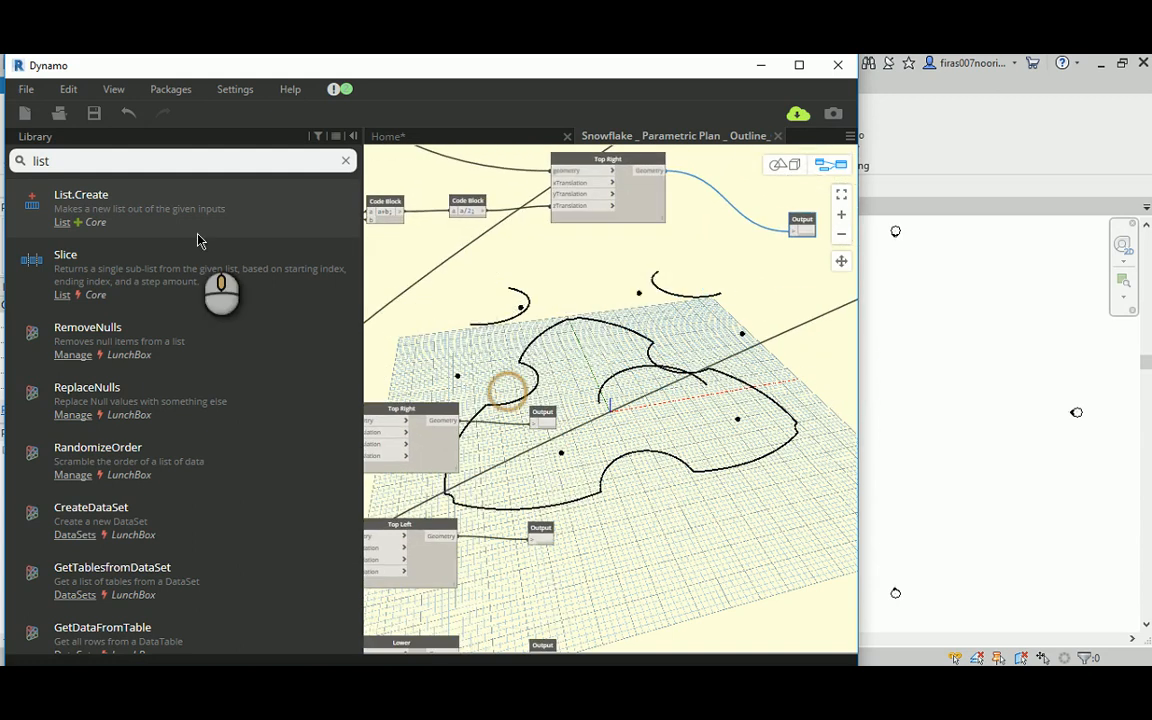
{"action": "double_click", "coordinate": [48, 161]}
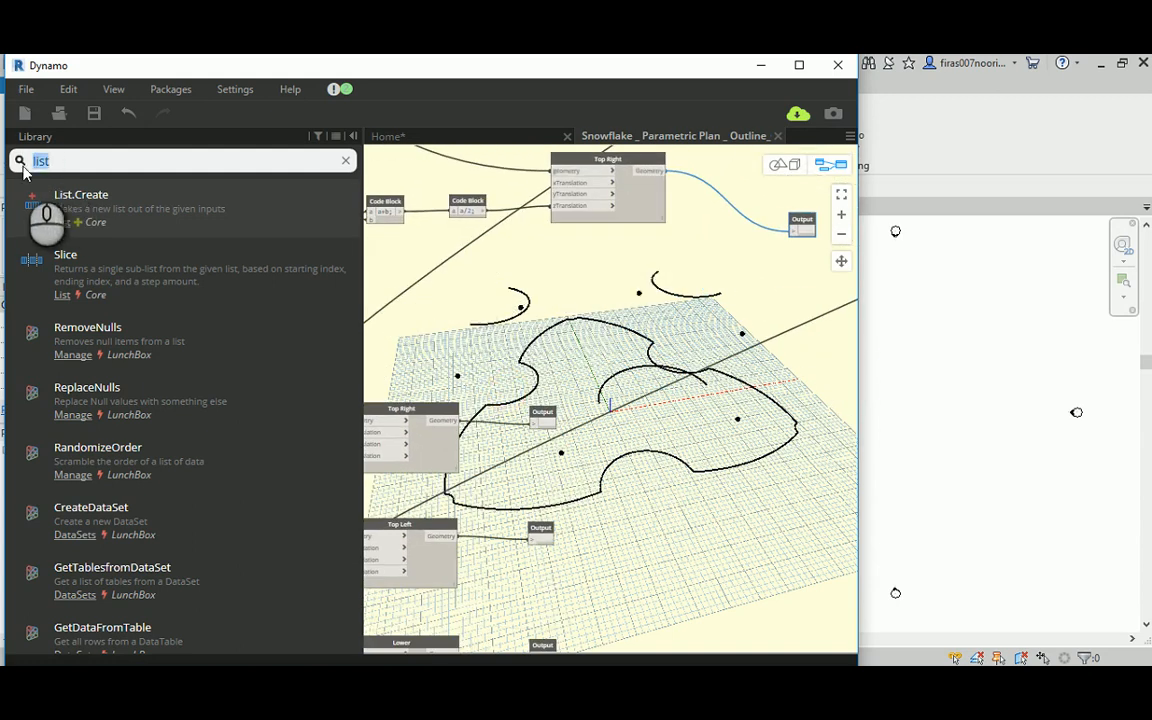
{"action": "type", "text": "point.st"}
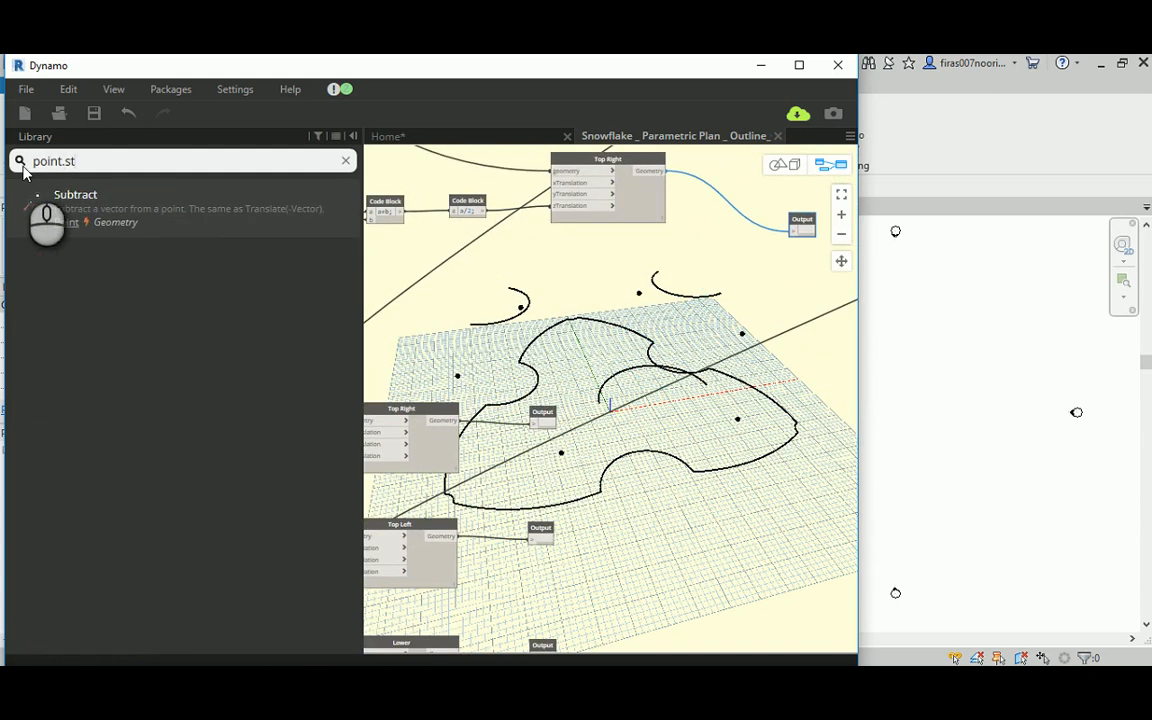
{"action": "key", "text": "BackSpace"}
{"action": "key", "text": "BackSpace"}
{"action": "key", "text": "BackSpace"}
{"action": "key", "text": "BackSpace"}
{"action": "key", "text": "BackSpace"}
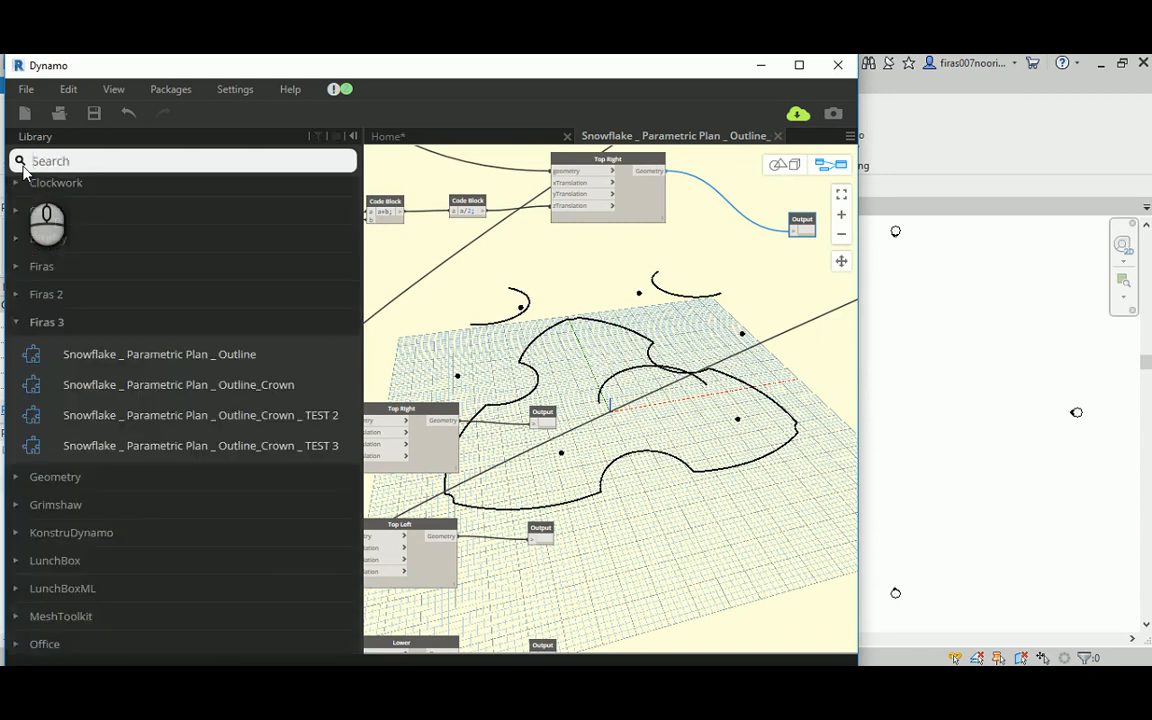
Step: Search the library for start and place the LunchBox EndPoints node near the Output nodes
{"action": "type", "text": "start"}
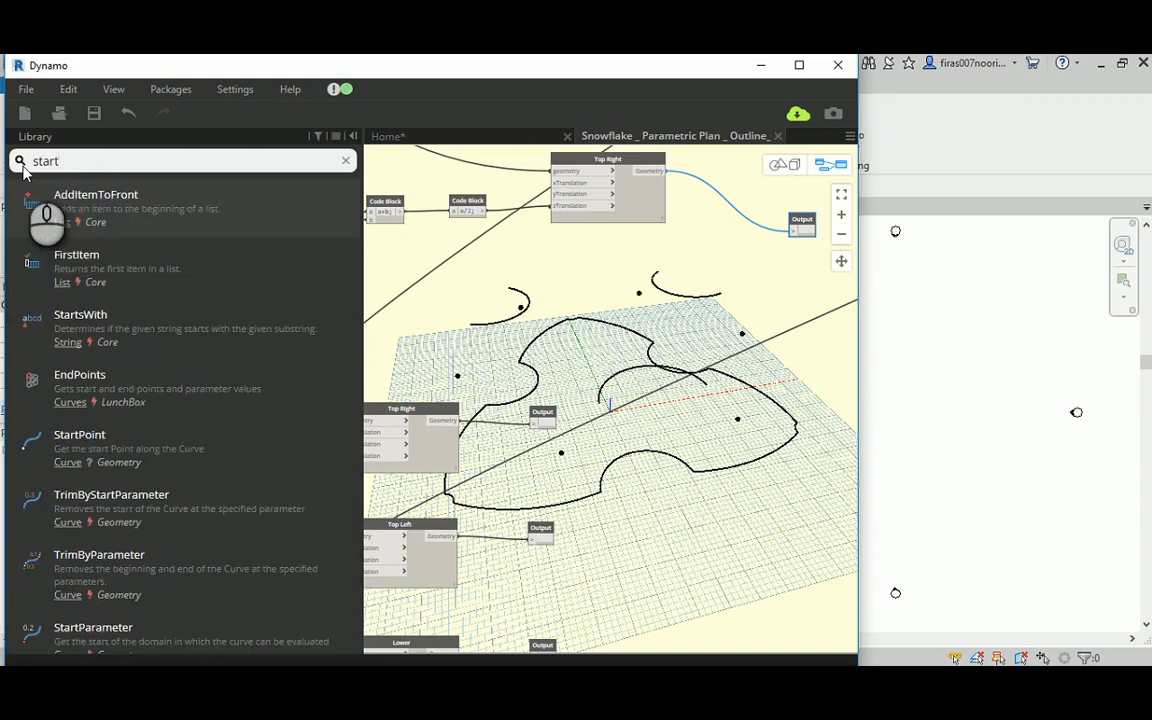
{"action": "mouse_move", "coordinate": [73, 259]}
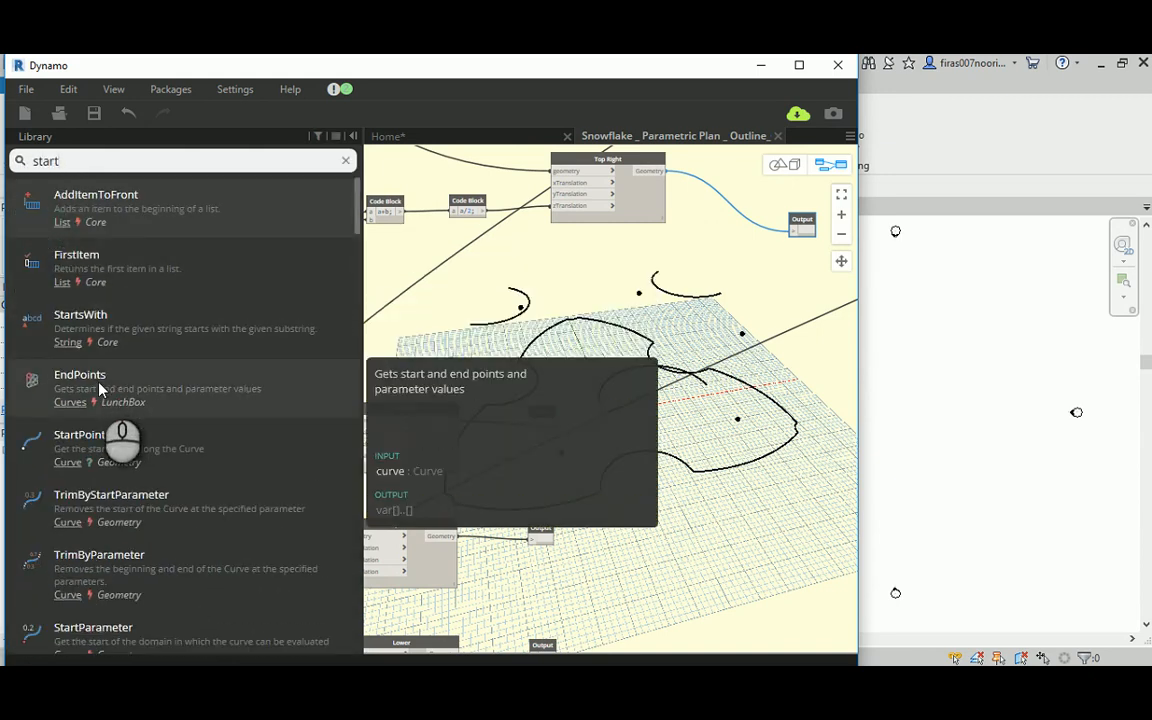
{"action": "left_click", "coordinate": [90, 380]}
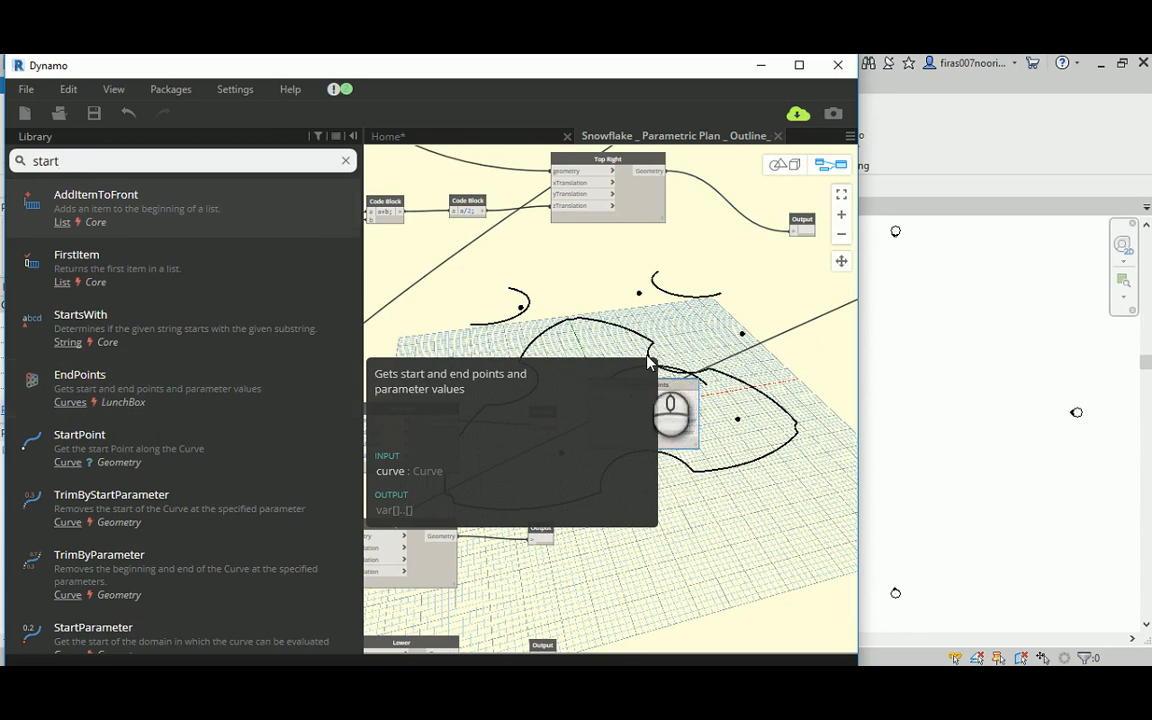
{"action": "middle_click_drag", "start_coordinate": [632, 357], "coordinate": [618, 311]}
{"action": "scroll", "coordinate": [618, 311], "scroll_direction": "up", "scroll_amount": 2}
{"action": "left_click_drag", "start_coordinate": [625, 360], "coordinate": [695, 390]}
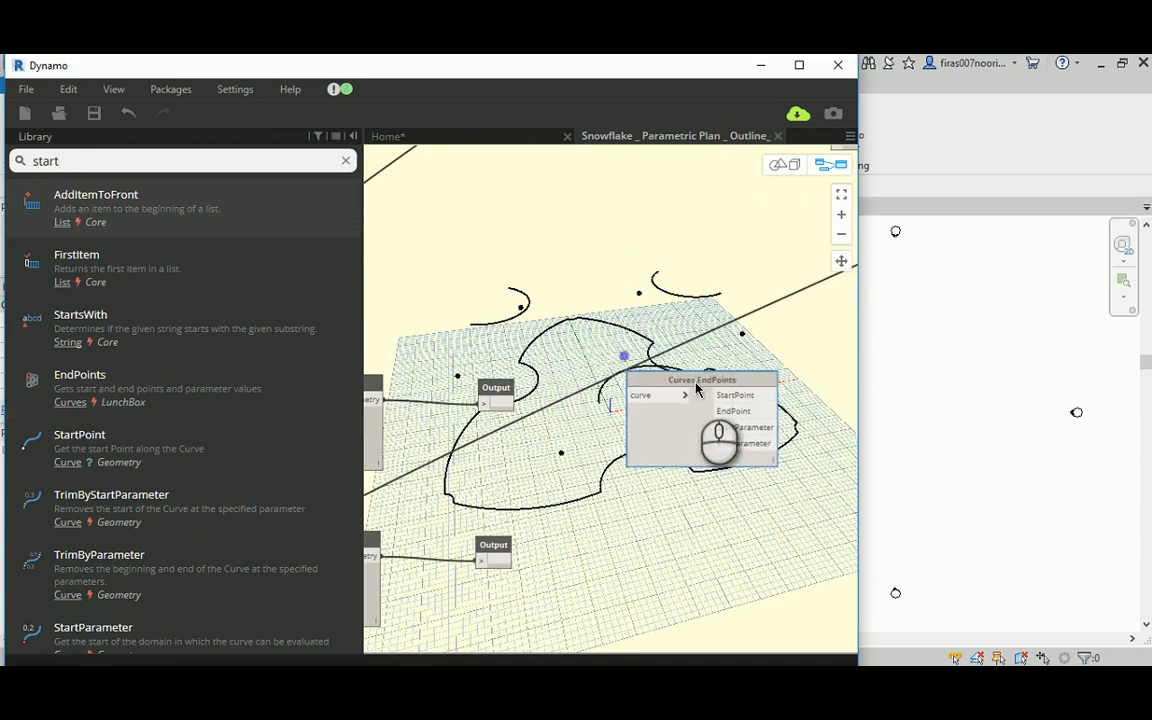
Step: Remove the Curves.EndPoints node from the graph and return to the library search
{"action": "right_click", "coordinate": [697, 388]}
{"action": "left_click", "coordinate": [740, 396]}
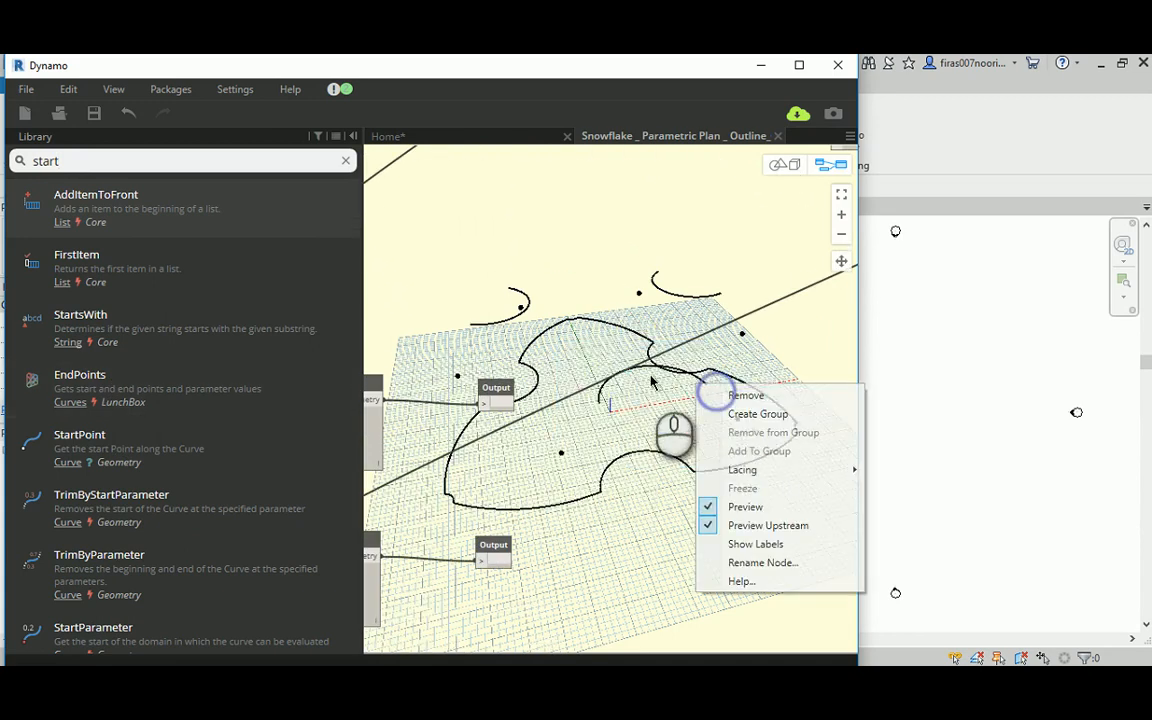
{"action": "left_click", "coordinate": [78, 155]}
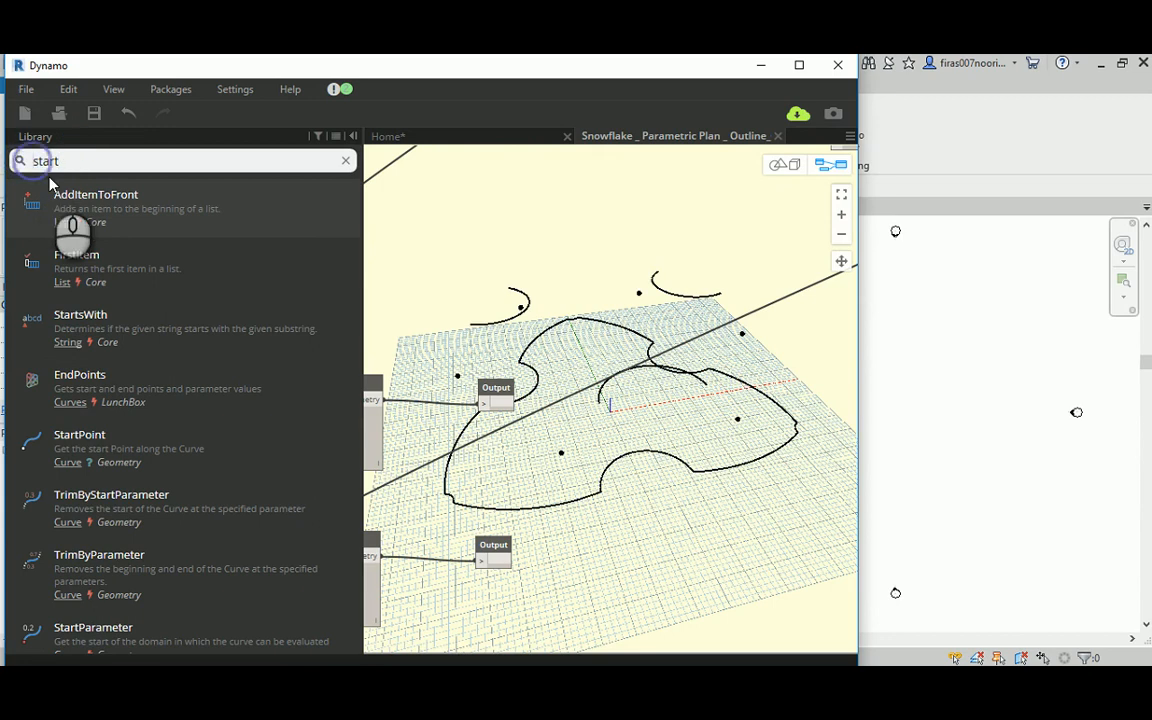
Step: Search the library for Curve.start, place a Curve.StartPoint node beside the Top Right node, and move the Output node out of its way
{"action": "key", "text": "Home"}
{"action": "type", "text": "Curve."}
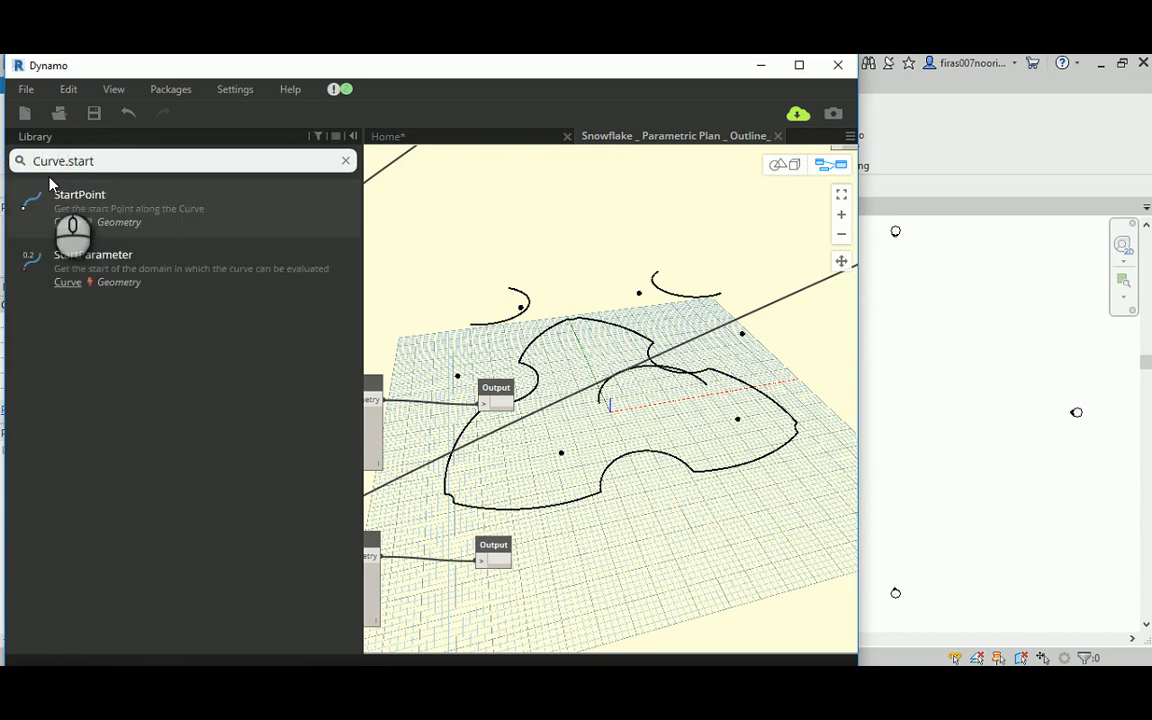
{"action": "left_click", "coordinate": [67, 198]}
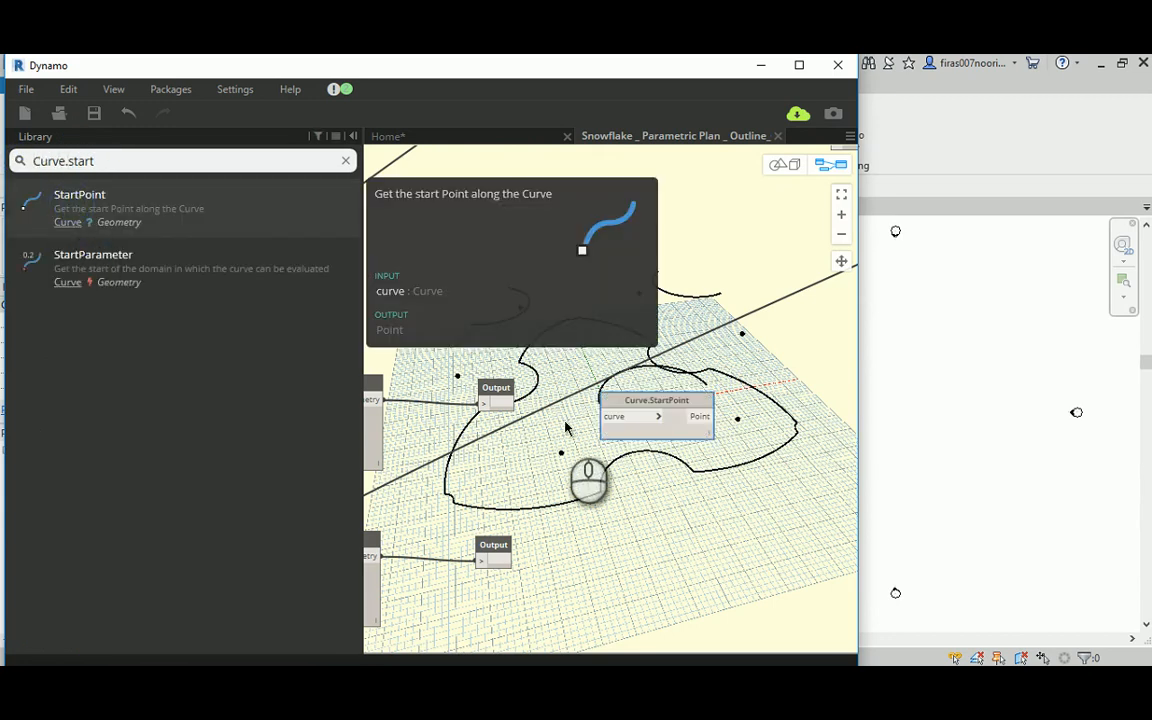
{"action": "middle_click_drag", "start_coordinate": [576, 384], "coordinate": [671, 350]}
{"action": "left_click_drag", "start_coordinate": [730, 367], "coordinate": [592, 267]}
{"action": "left_click_drag", "start_coordinate": [600, 360], "coordinate": [822, 397]}
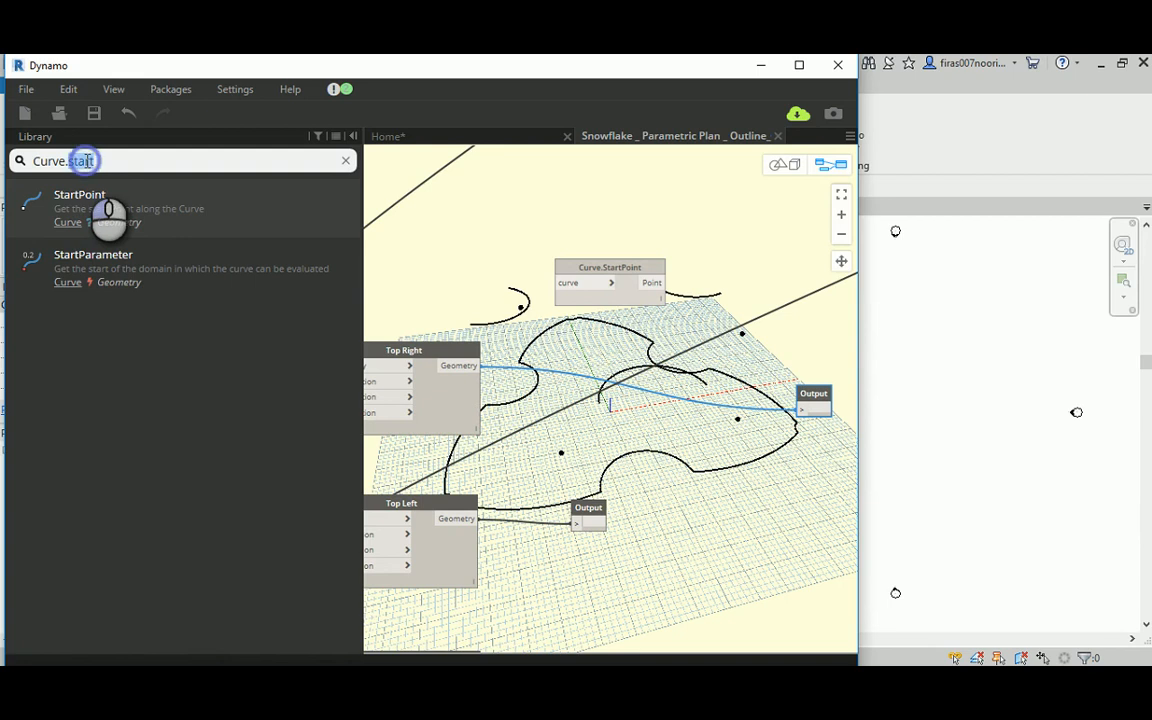
Step: Search for Curve.end and place a Curve.EndPoint node below Curve.StartPoint, moving the Top Right node's Output above that node
{"action": "type", "text": "end"}
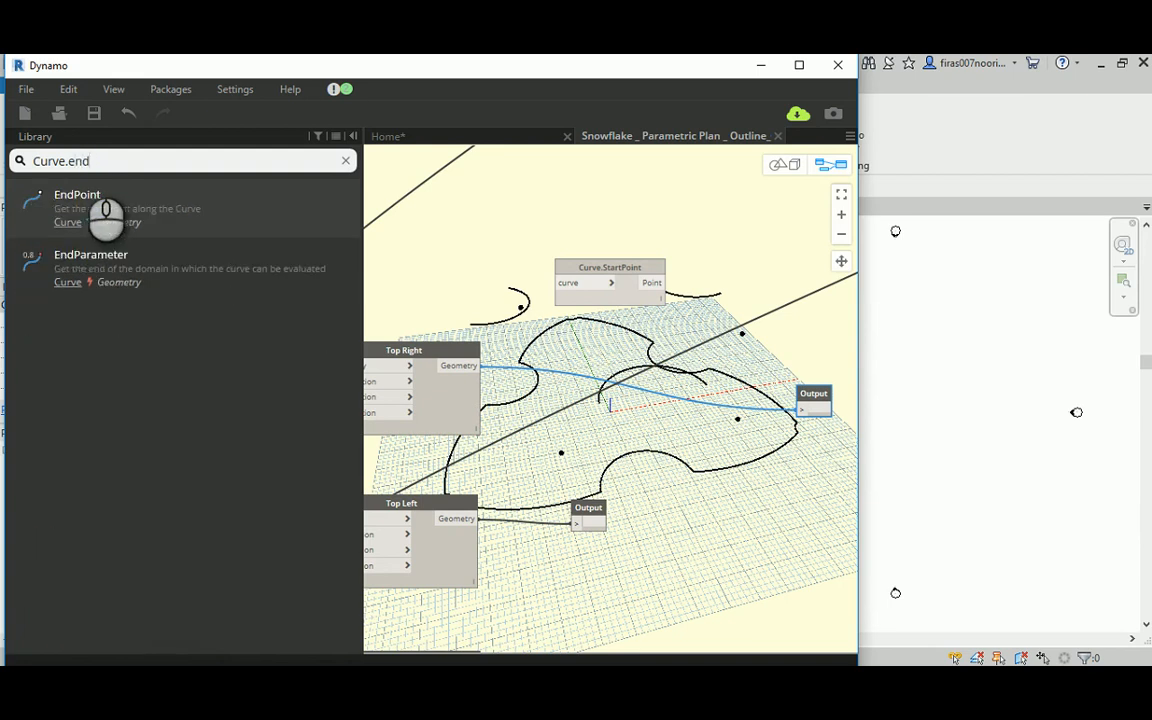
{"action": "left_click_drag", "start_coordinate": [88, 207], "coordinate": [589, 403]}
{"action": "left_click_drag", "start_coordinate": [813, 395], "coordinate": [476, 274]}
Step: Connect the Top Right node's Geometry output to the curve inputs of Curve.StartPoint and Curve.EndPoint, and tidy the spacing of both nodes
{"action": "left_click", "coordinate": [468, 367]}
{"action": "left_click", "coordinate": [559, 285]}
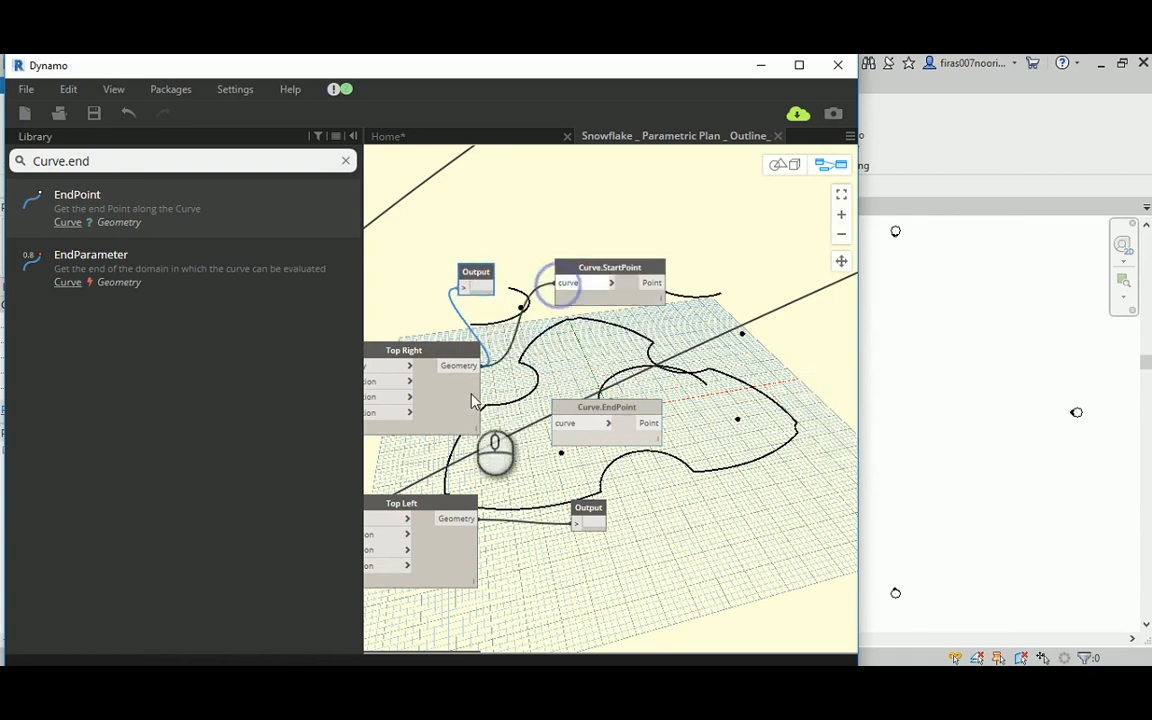
{"action": "left_click", "coordinate": [465, 365]}
{"action": "left_click", "coordinate": [560, 424]}
{"action": "middle_click_drag", "start_coordinate": [614, 337], "coordinate": [523, 327]}
{"action": "left_click_drag", "start_coordinate": [535, 278], "coordinate": [581, 252]}
{"action": "left_click_drag", "start_coordinate": [540, 399], "coordinate": [581, 383]}
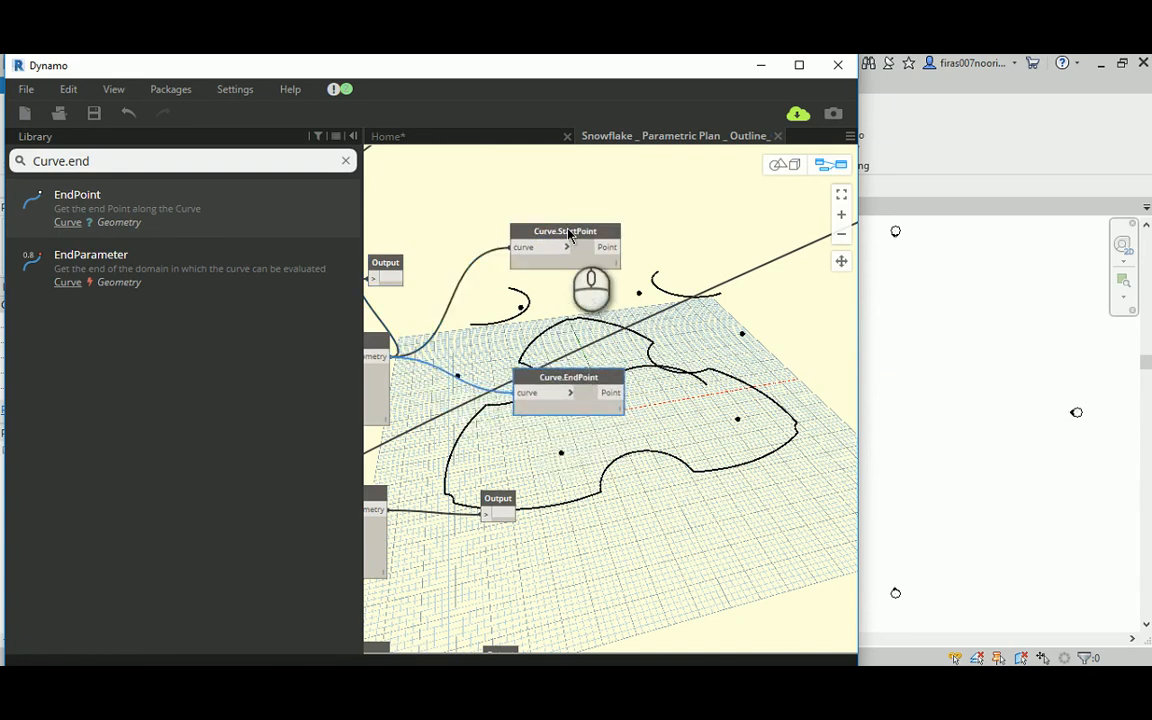
{"action": "left_click_drag", "start_coordinate": [568, 234], "coordinate": [567, 249]}
Step: Preview the start point by wiring a copy of the Output node to Curve.StartPoint, and remove the copy
{"action": "left_click", "coordinate": [393, 266]}
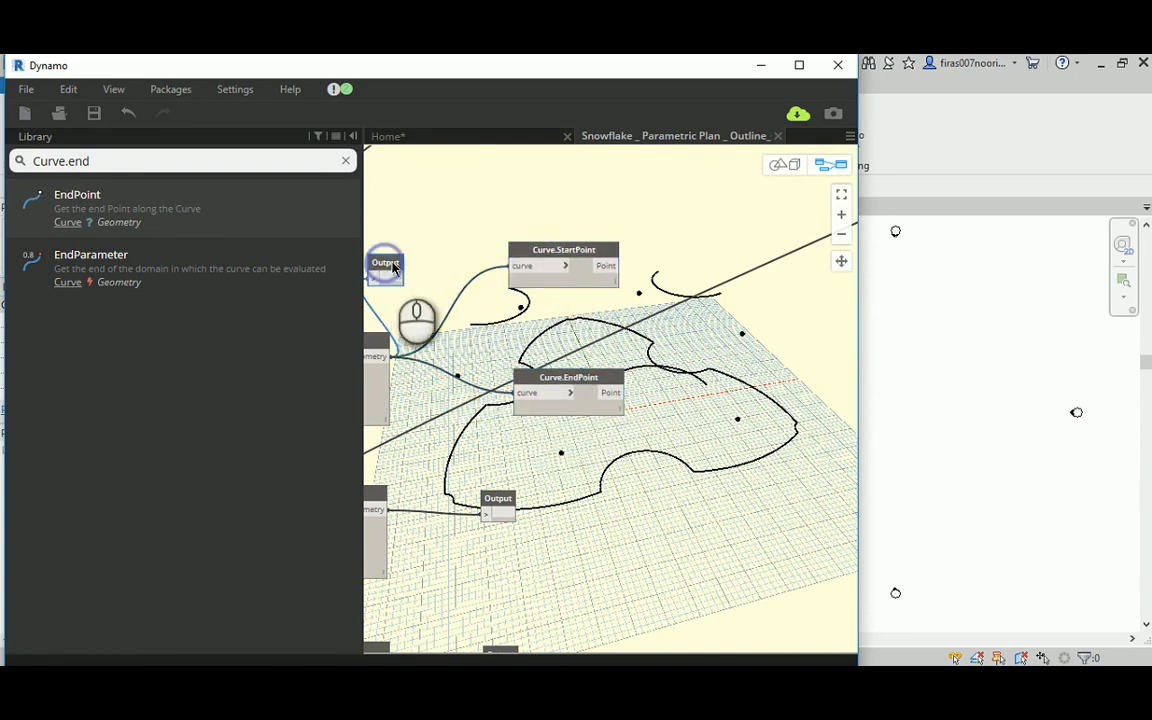
{"action": "double_click", "coordinate": [393, 266]}
{"action": "left_click", "coordinate": [578, 304]}
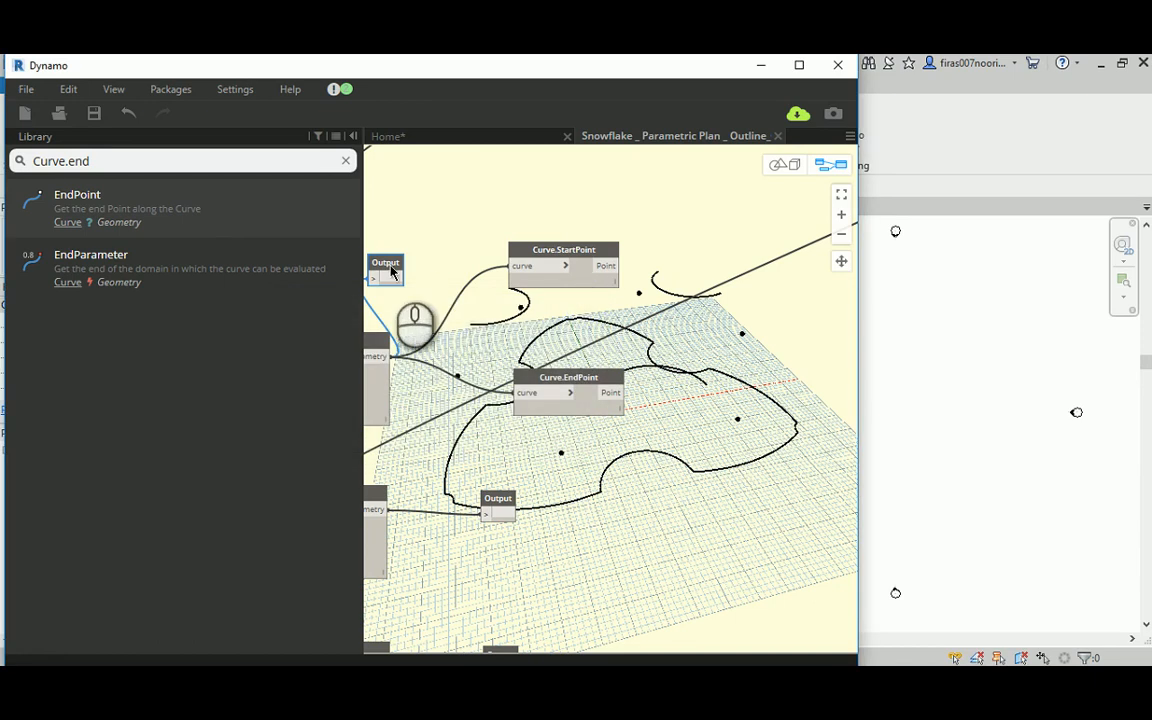
{"action": "left_click_drag", "start_coordinate": [391, 268], "coordinate": [731, 207], "text": "ctrl"}
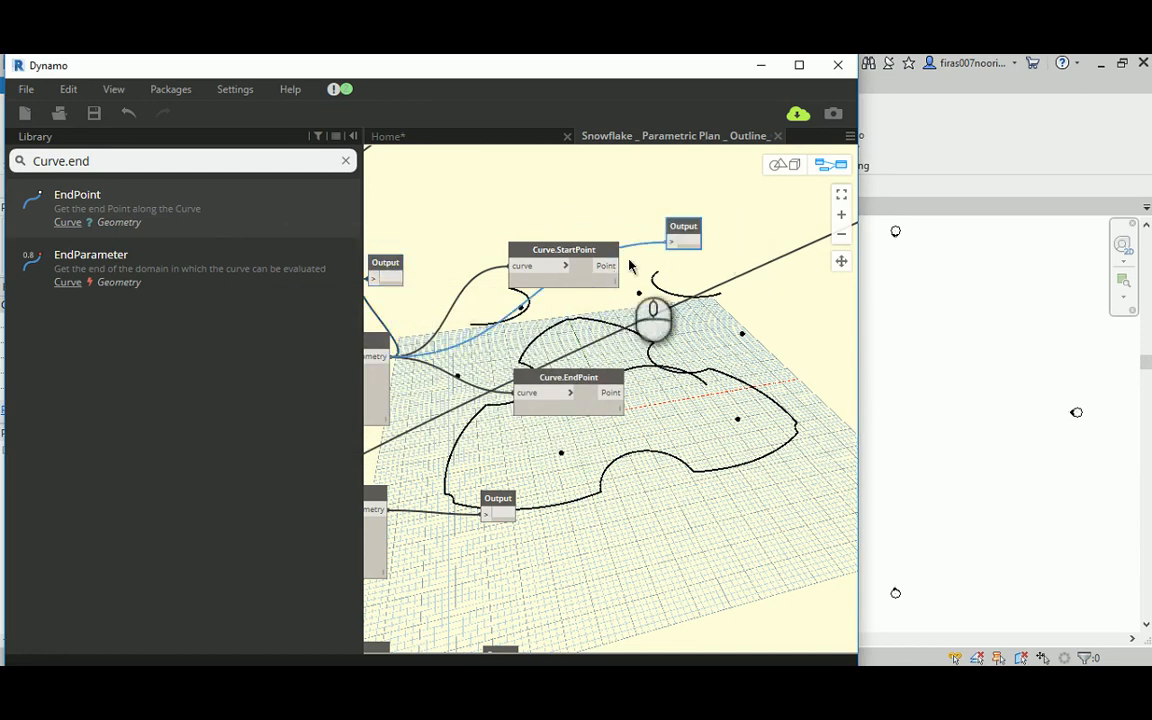
{"action": "left_click_drag", "start_coordinate": [612, 266], "coordinate": [670, 243]}
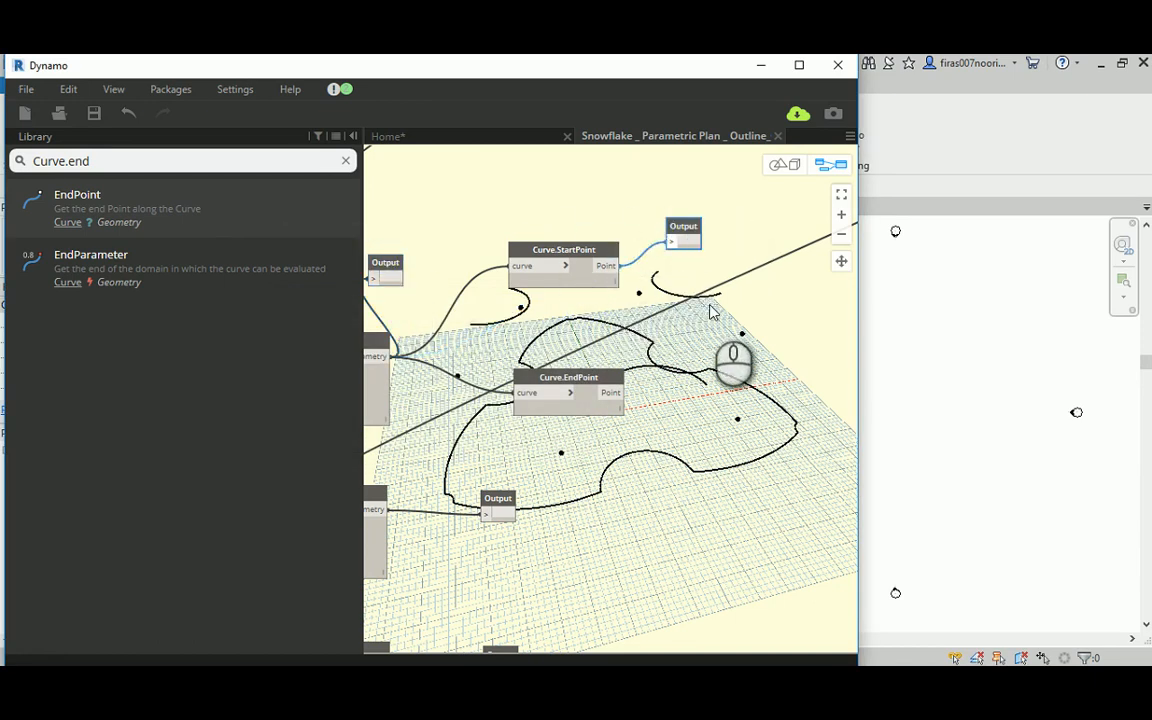
{"action": "middle_click_drag", "start_coordinate": [712, 313], "coordinate": [595, 330]}
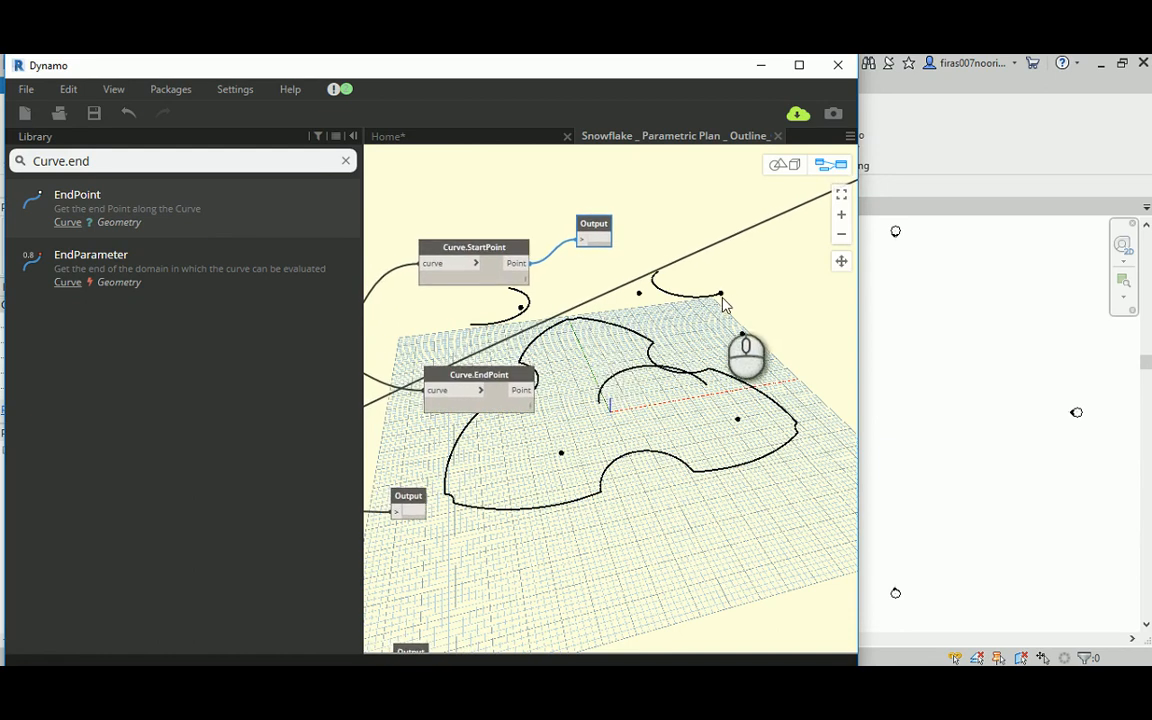
{"action": "right_click", "coordinate": [598, 228]}
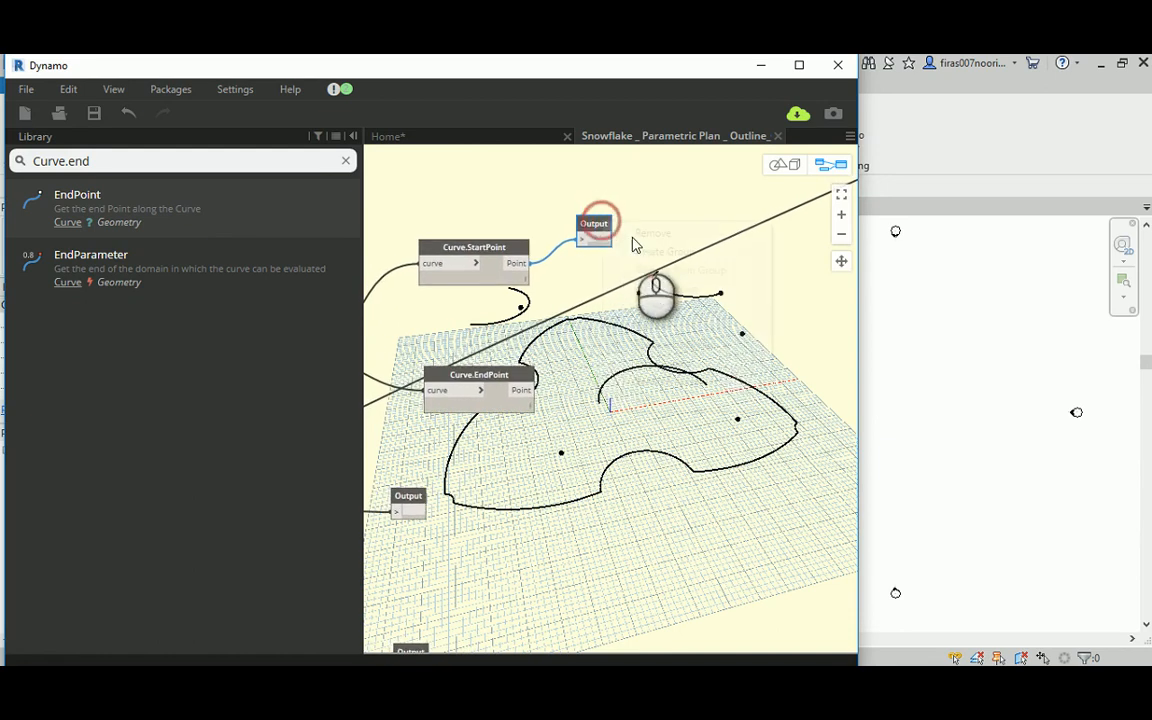
{"action": "middle_click_drag", "start_coordinate": [625, 275], "coordinate": [690, 252]}
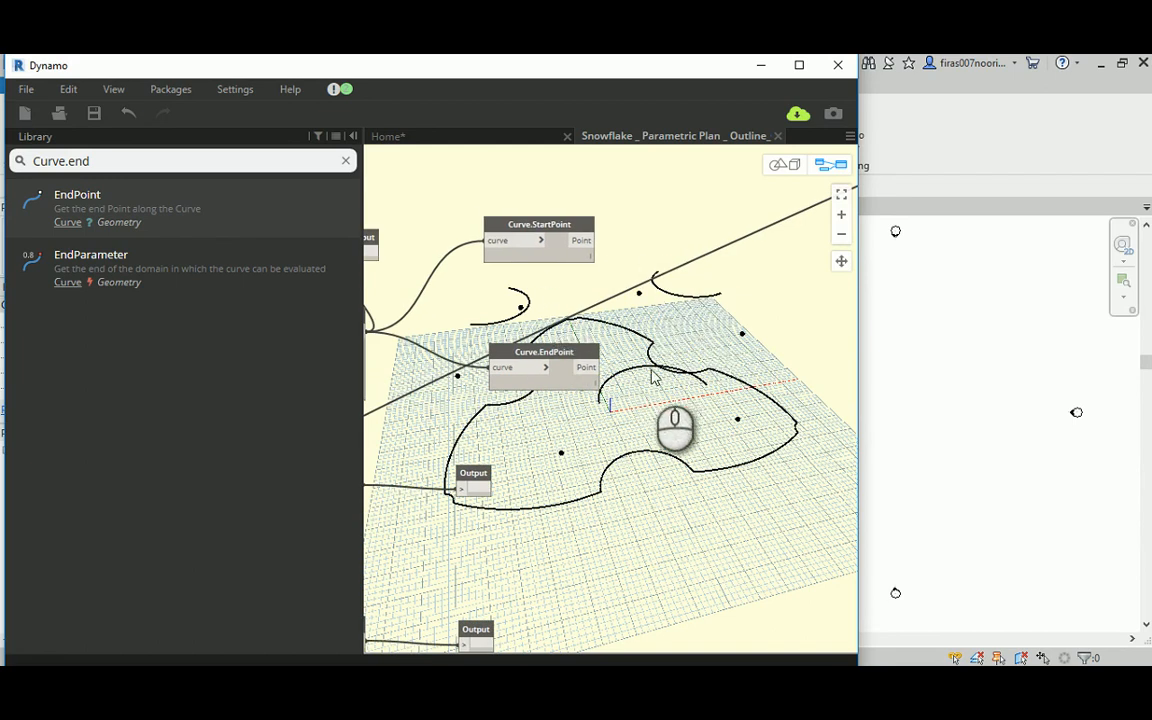
Step: Bring Curve.StartPoint and Curve.EndPoint closer together and move the Top Left node's Output above that node
{"action": "middle_click_drag", "start_coordinate": [653, 332], "coordinate": [728, 323]}
{"action": "scroll", "coordinate": [728, 323], "scroll_direction": "down", "scroll_amount": 1}
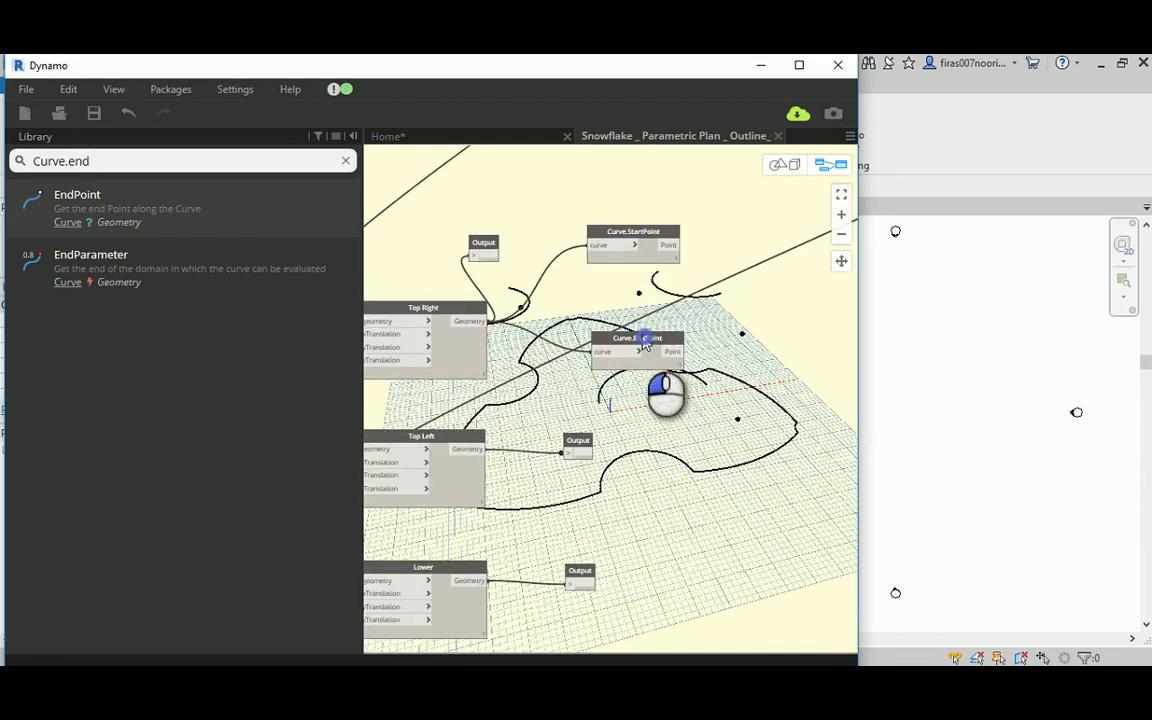
{"action": "left_click_drag", "start_coordinate": [645, 343], "coordinate": [640, 338]}
{"action": "left_click_drag", "start_coordinate": [631, 235], "coordinate": [629, 276]}
{"action": "left_click", "coordinate": [642, 234]}
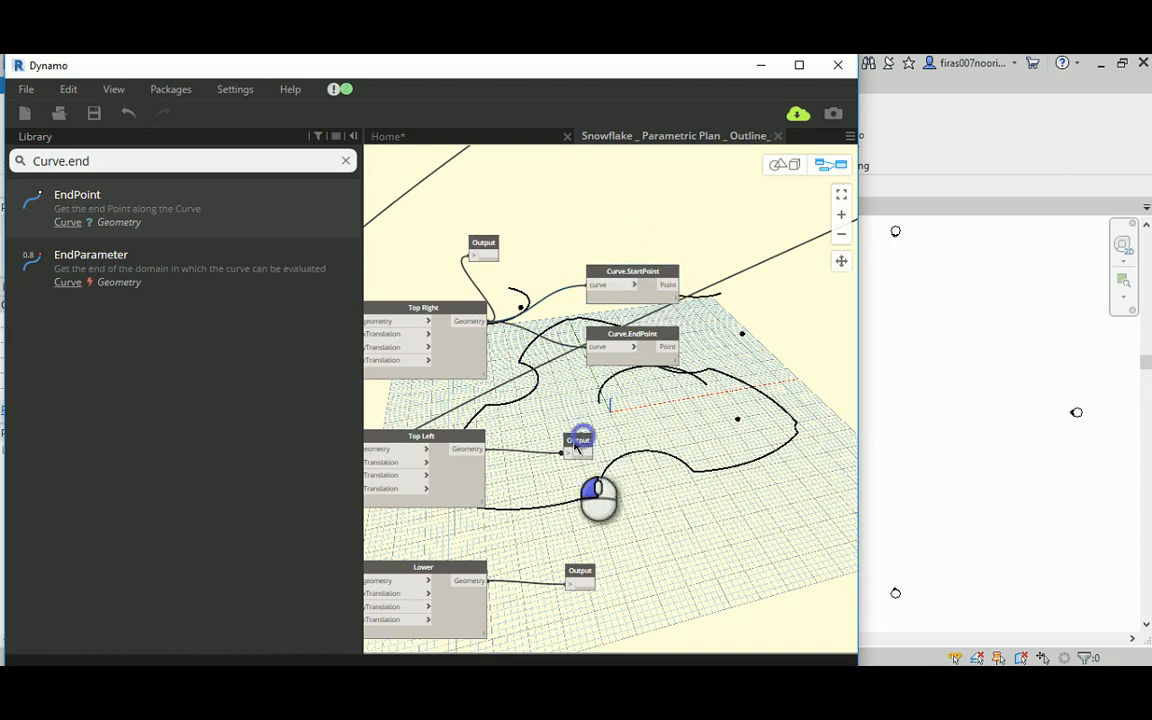
{"action": "left_click_drag", "start_coordinate": [576, 446], "coordinate": [472, 410]}
{"action": "middle_click_drag", "start_coordinate": [553, 467], "coordinate": [562, 432]}
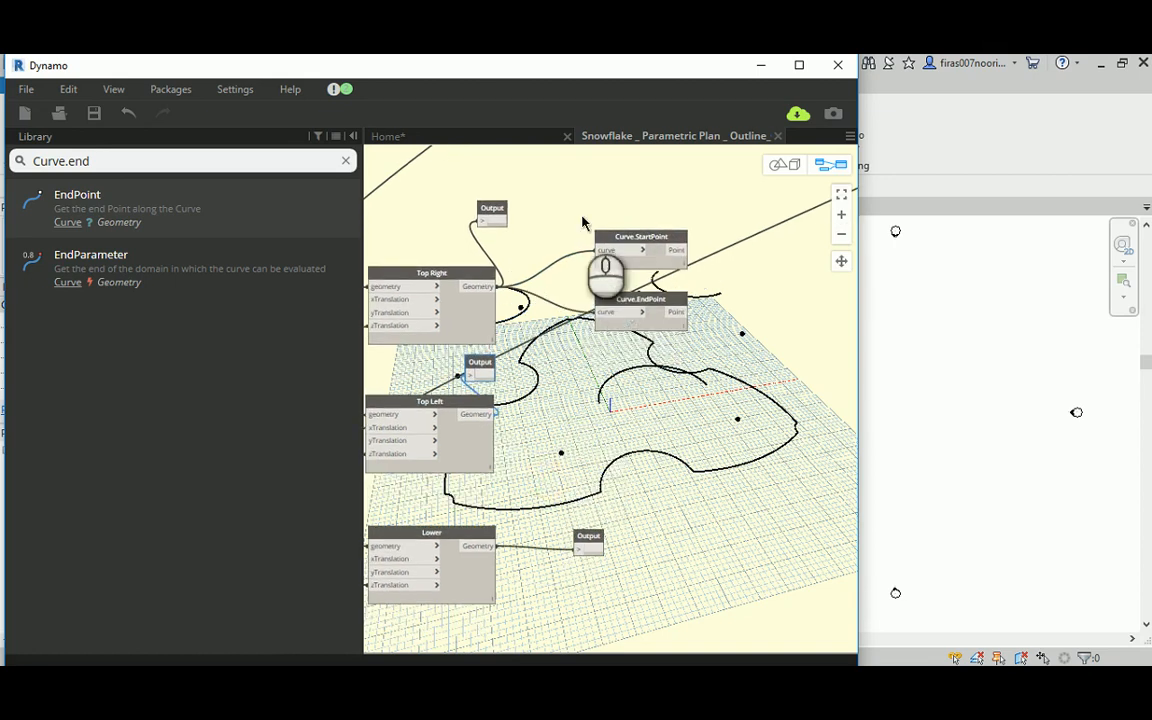
Step: Duplicate the Curve.StartPoint and Curve.EndPoint pair twice, beside the Top Left and Lower nodes, and move the Lower node's Output clear of them
{"action": "left_click_drag", "start_coordinate": [579, 208], "coordinate": [748, 378]}
{"action": "left_click_drag", "start_coordinate": [662, 244], "coordinate": [741, 428], "text": "ctrl"}
{"action": "left_click_drag", "start_coordinate": [673, 390], "coordinate": [762, 632], "text": "ctrl"}
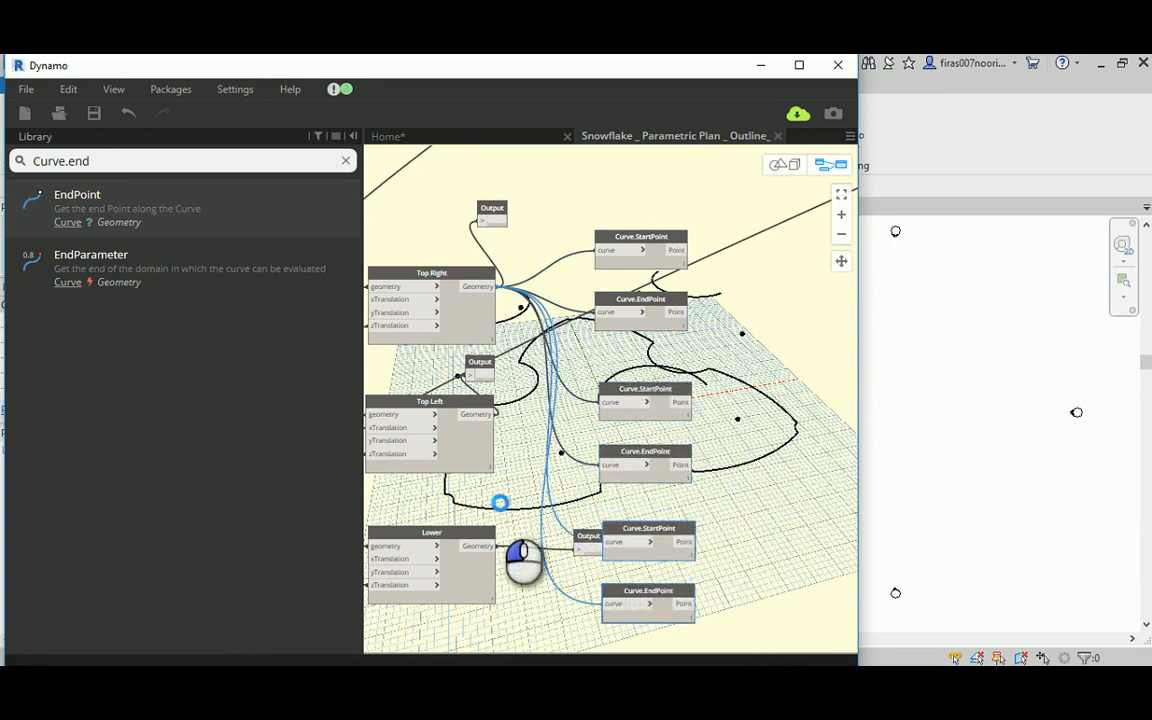
{"action": "left_click_drag", "start_coordinate": [510, 500], "coordinate": [533, 486]}
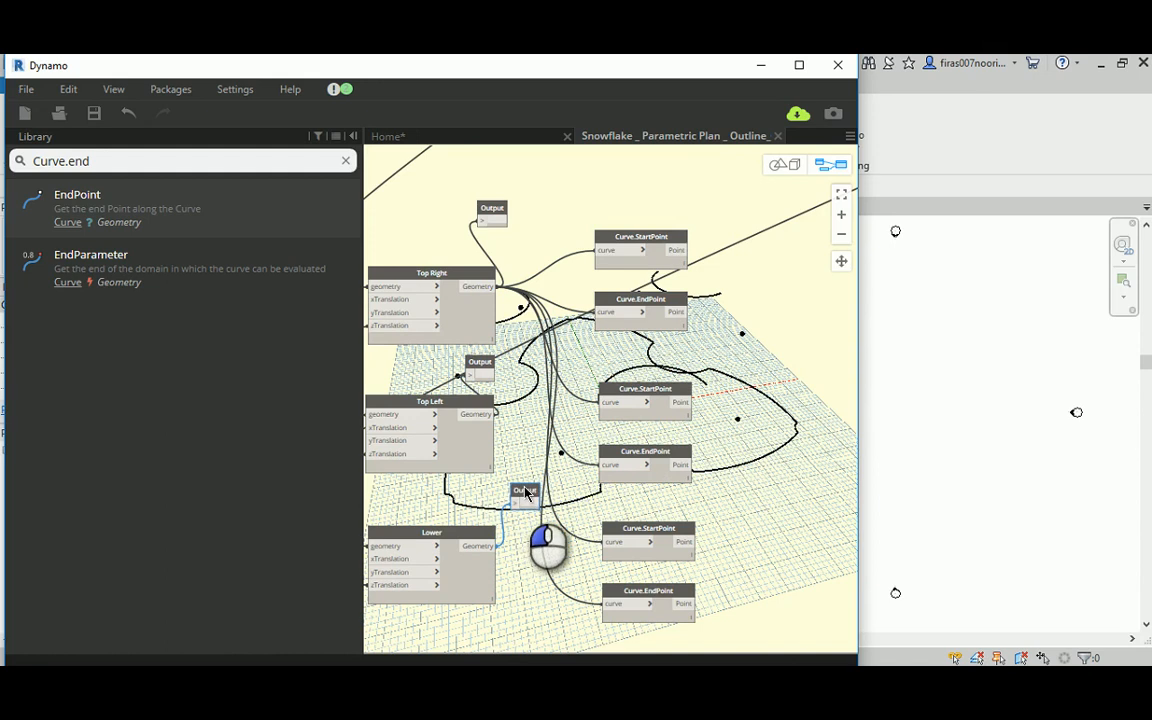
Step: Connect the Lower node's Geometry to the lowest StartPoint and EndPoint pair, and the Top Left node's Geometry to the middle pair
{"action": "left_click", "coordinate": [490, 546]}
{"action": "left_click", "coordinate": [603, 545]}
{"action": "left_click", "coordinate": [490, 546]}
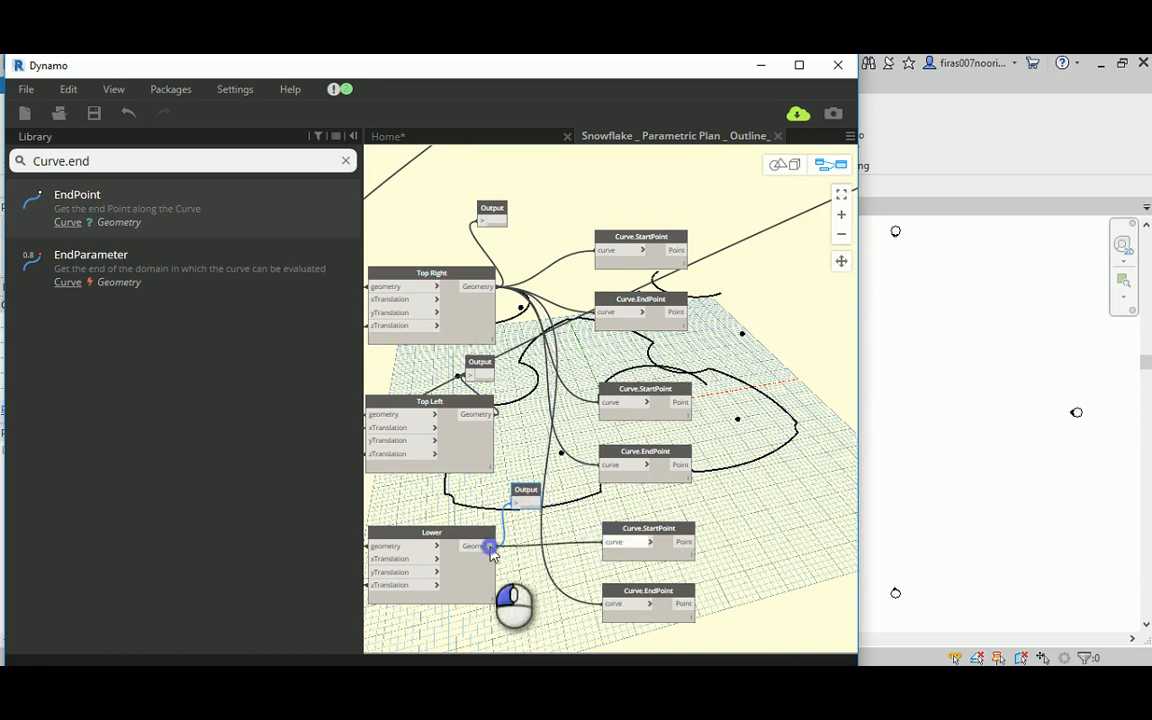
{"action": "left_click", "coordinate": [606, 604]}
{"action": "left_click", "coordinate": [482, 414]}
{"action": "left_click", "coordinate": [606, 402]}
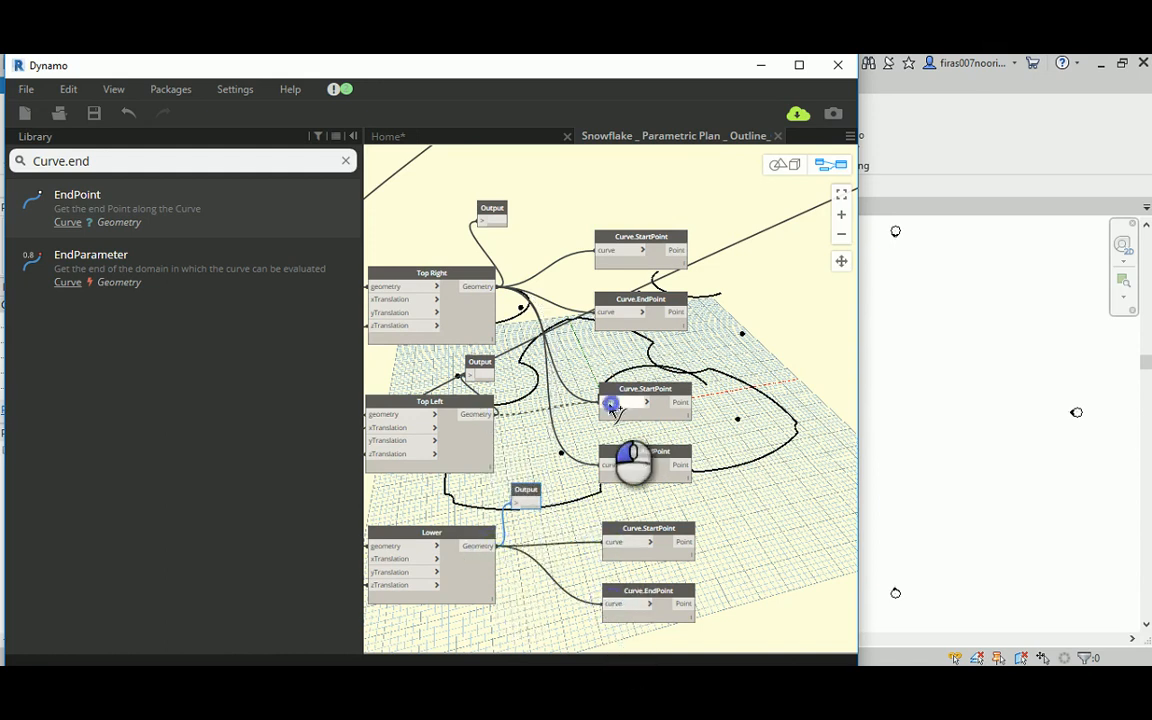
{"action": "left_click", "coordinate": [484, 414]}
{"action": "left_click", "coordinate": [611, 468]}
Step: Move the separate upper Top Right node's Output above it, and shift that node with its two Code Blocks away from the curve nodes
{"action": "middle_click_drag", "start_coordinate": [779, 391], "coordinate": [522, 337]}
{"action": "scroll", "coordinate": [522, 340], "scroll_direction": "down", "scroll_amount": 5}
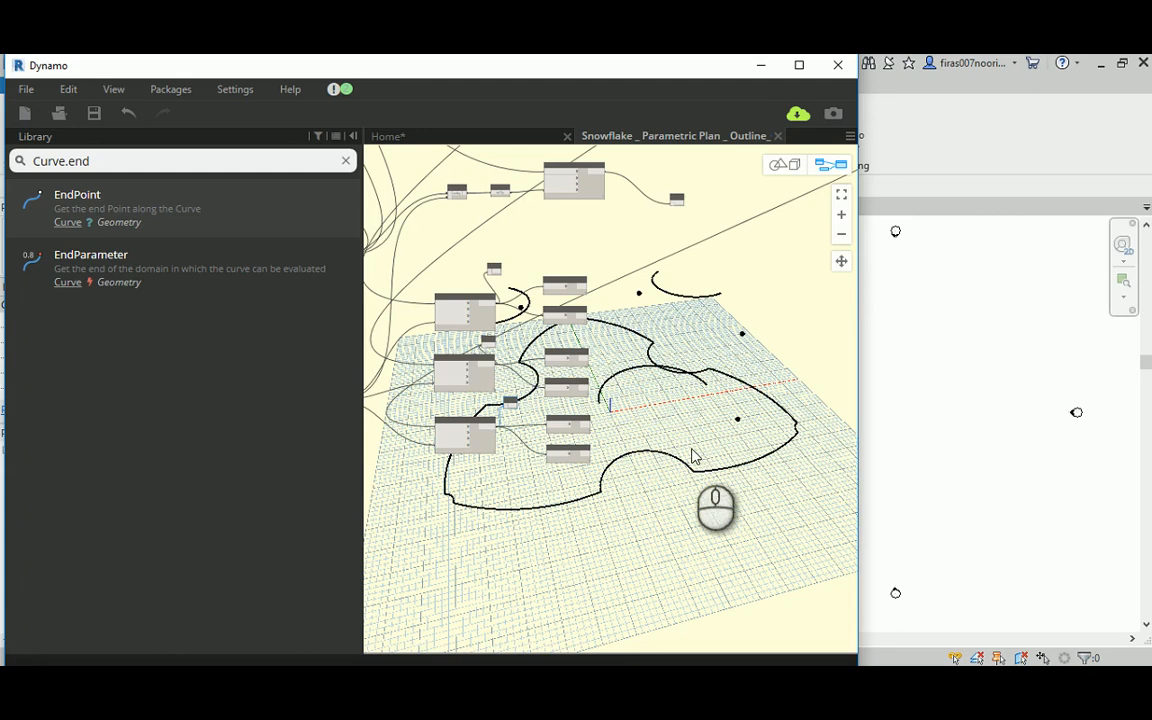
{"action": "middle_click_drag", "start_coordinate": [676, 324], "coordinate": [702, 447]}
{"action": "scroll", "coordinate": [682, 318], "scroll_direction": "up", "scroll_amount": 3}
{"action": "scroll", "coordinate": [682, 317], "scroll_direction": "up", "scroll_amount": 1}
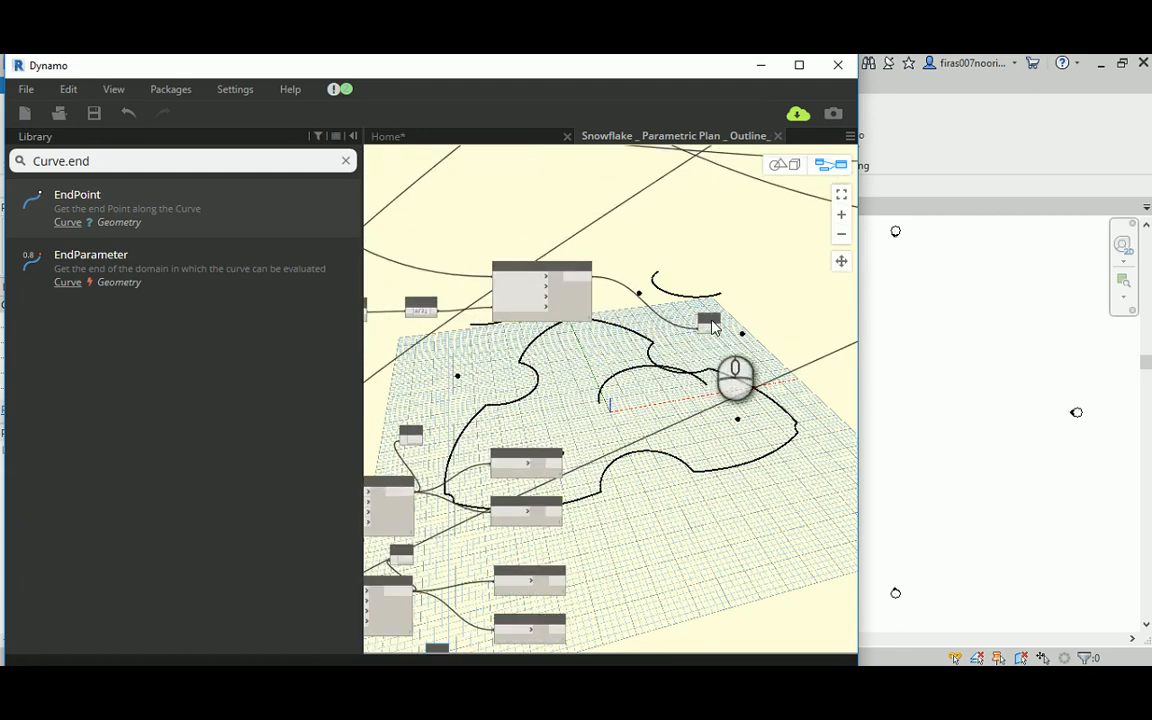
{"action": "left_click_drag", "start_coordinate": [712, 322], "coordinate": [610, 228]}
{"action": "middle_click_drag", "start_coordinate": [504, 211], "coordinate": [642, 241]}
{"action": "scroll", "coordinate": [638, 274], "scroll_direction": "down", "scroll_amount": 3}
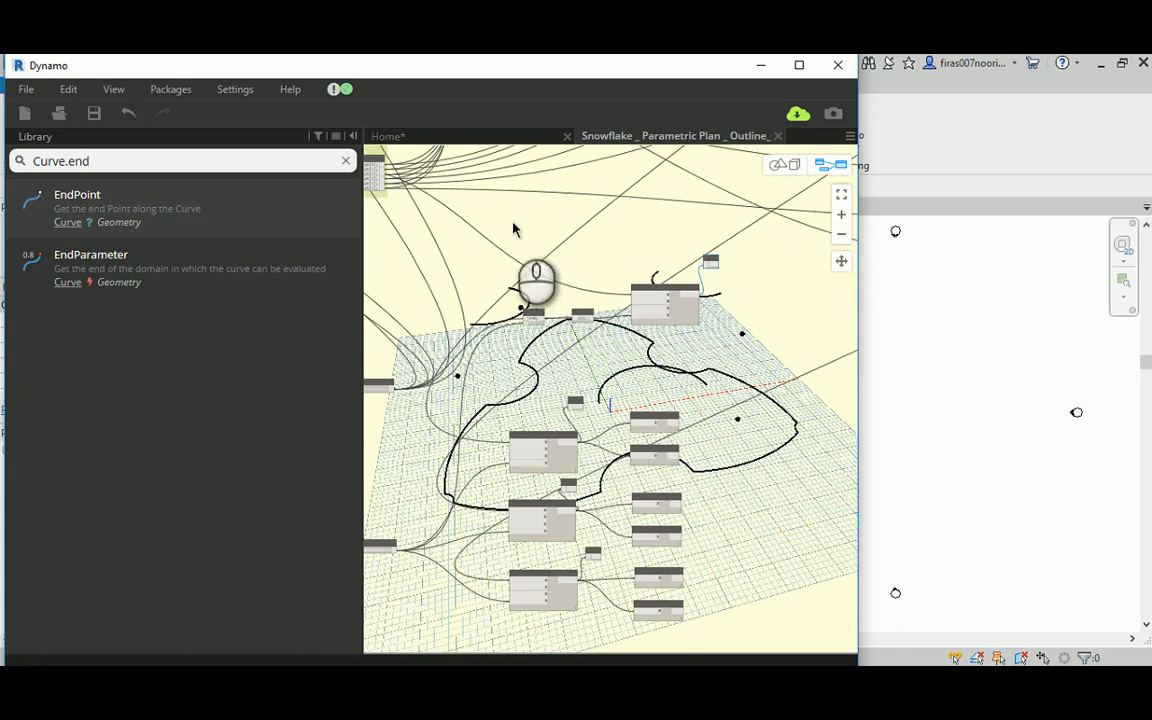
{"action": "left_click_drag", "start_coordinate": [511, 222], "coordinate": [774, 360]}
{"action": "left_click_drag", "start_coordinate": [654, 289], "coordinate": [638, 230]}
{"action": "left_click", "coordinate": [677, 310]}
{"action": "scroll", "coordinate": [668, 322], "scroll_direction": "down", "scroll_amount": 2}
{"action": "middle_click_drag", "start_coordinate": [586, 350], "coordinate": [584, 314]}
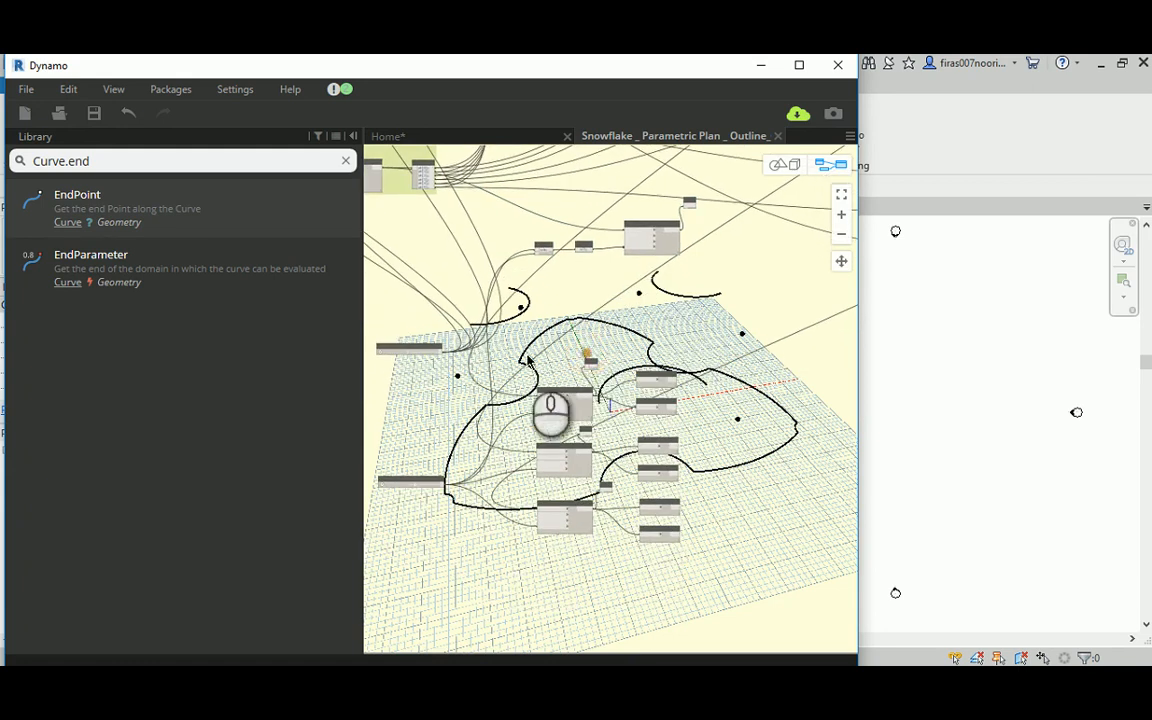
Step: Group the three translated curve nodes with their Outputs and start and end point nodes, titling the group "Curves at hi level"
{"action": "scroll", "coordinate": [528, 355], "scroll_direction": "up", "scroll_amount": 1}
{"action": "left_click_drag", "start_coordinate": [513, 345], "coordinate": [740, 597]}
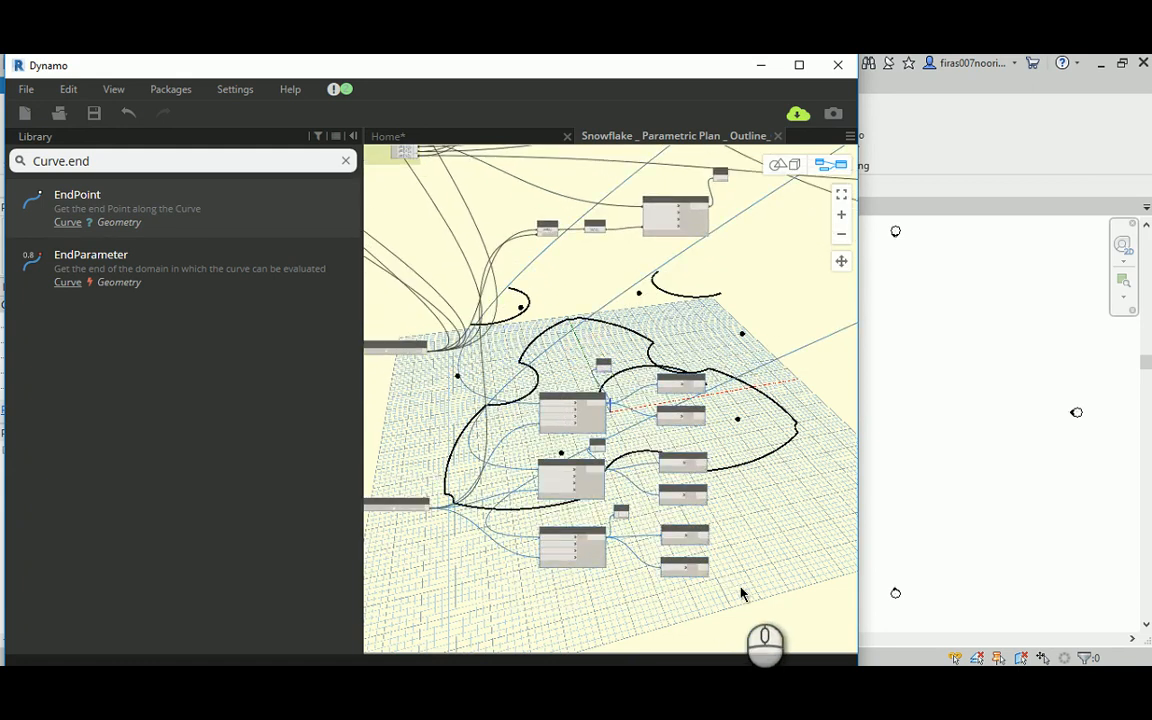
{"action": "key", "text": "ctrl+g"}
{"action": "left_click", "coordinate": [565, 350]}
{"action": "double_click", "coordinate": [566, 351]}
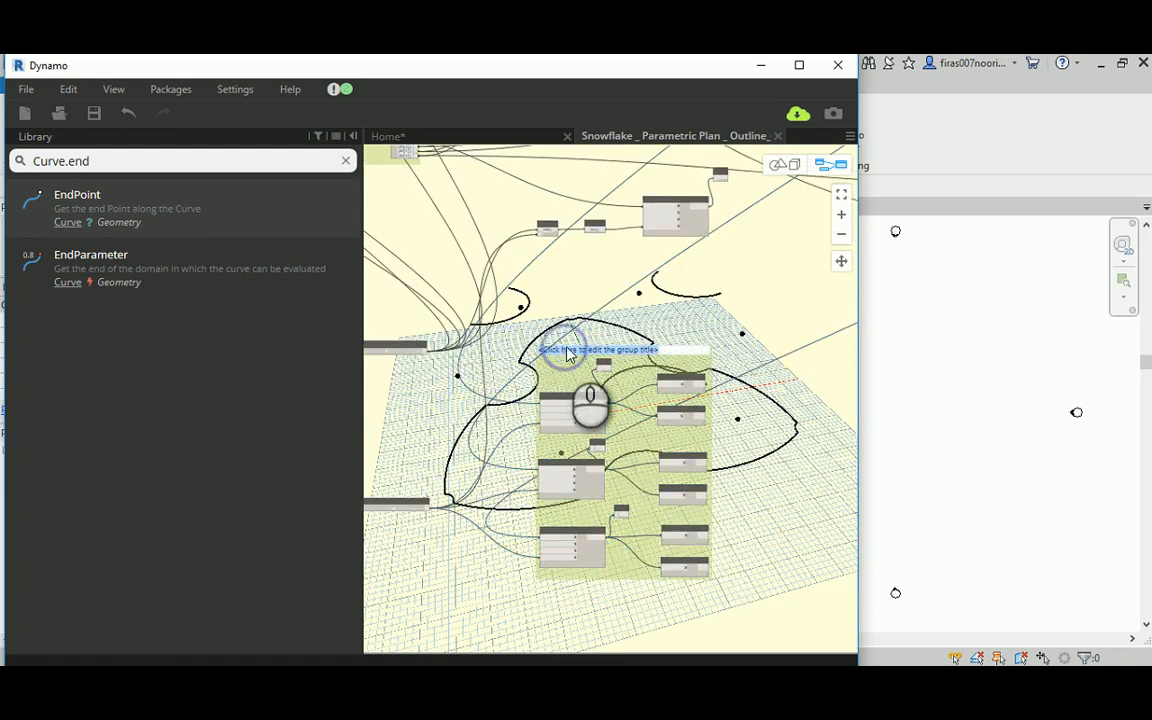
{"action": "scroll", "coordinate": [575, 353], "scroll_direction": "up", "scroll_amount": 2}
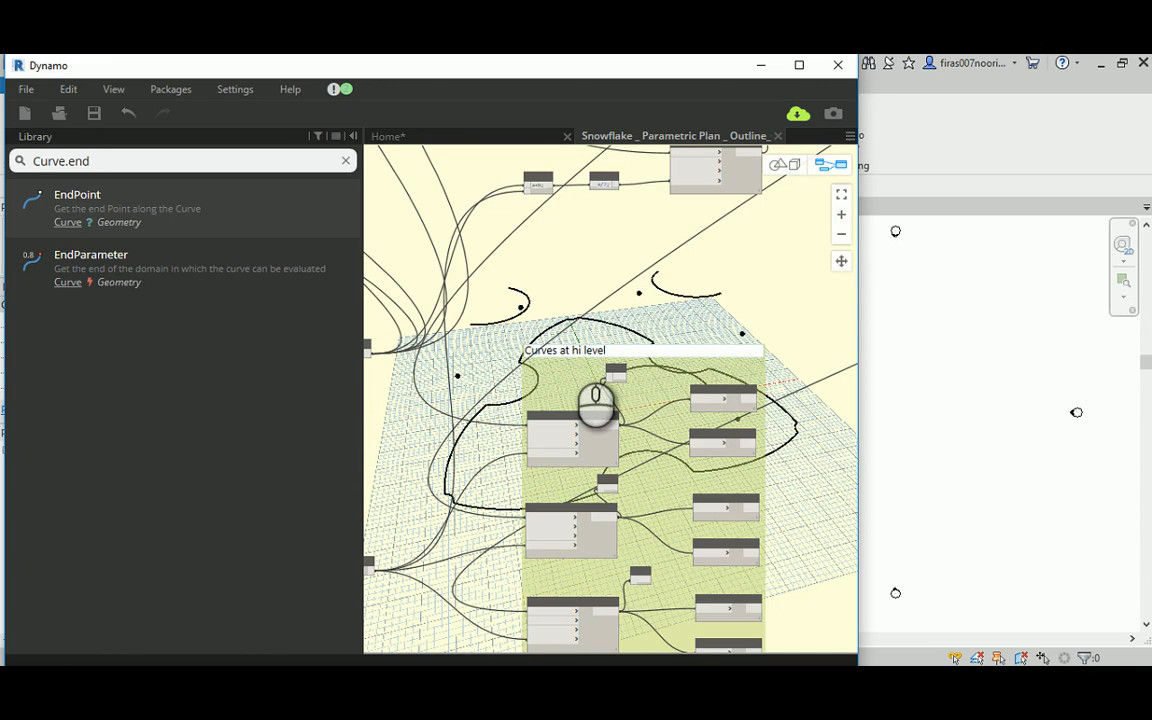
{"action": "middle_click_drag", "start_coordinate": [627, 281], "coordinate": [506, 228]}
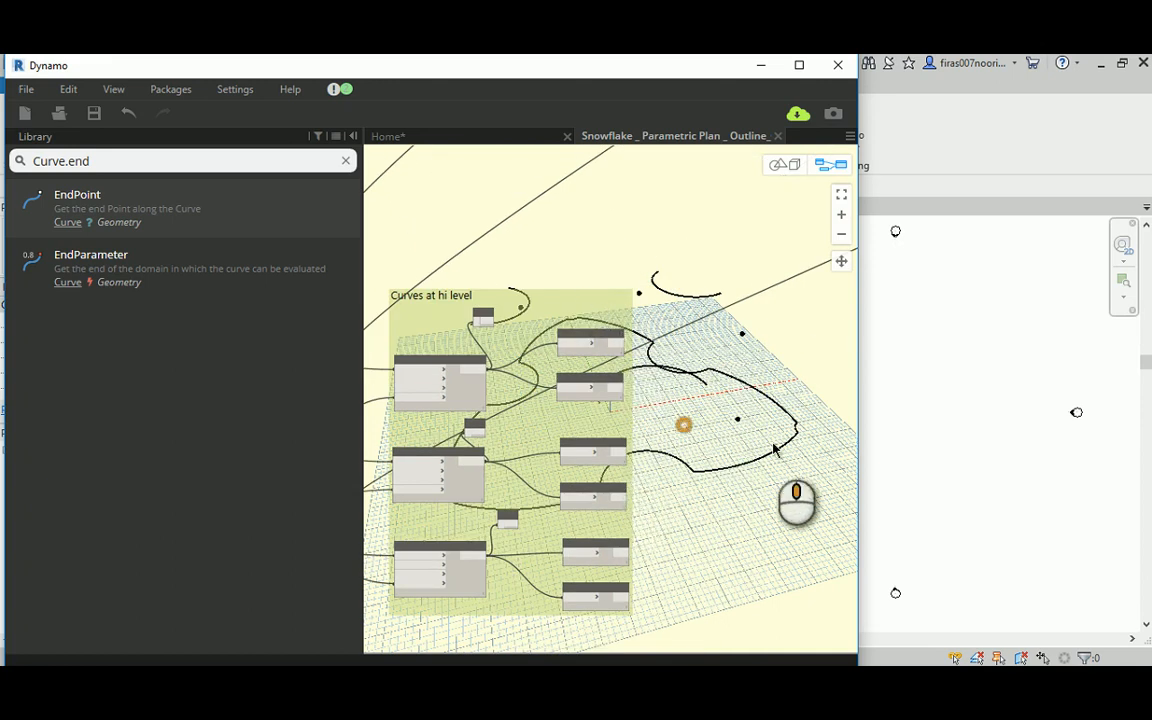
Step: Reposition and align the two Code Blocks feeding the zTranslation input of the upper Top Right node
{"action": "middle_click_drag", "start_coordinate": [773, 444], "coordinate": [718, 446]}
{"action": "scroll", "coordinate": [716, 466], "scroll_direction": "down", "scroll_amount": 3}
{"action": "middle_click_drag", "start_coordinate": [645, 296], "coordinate": [654, 377]}
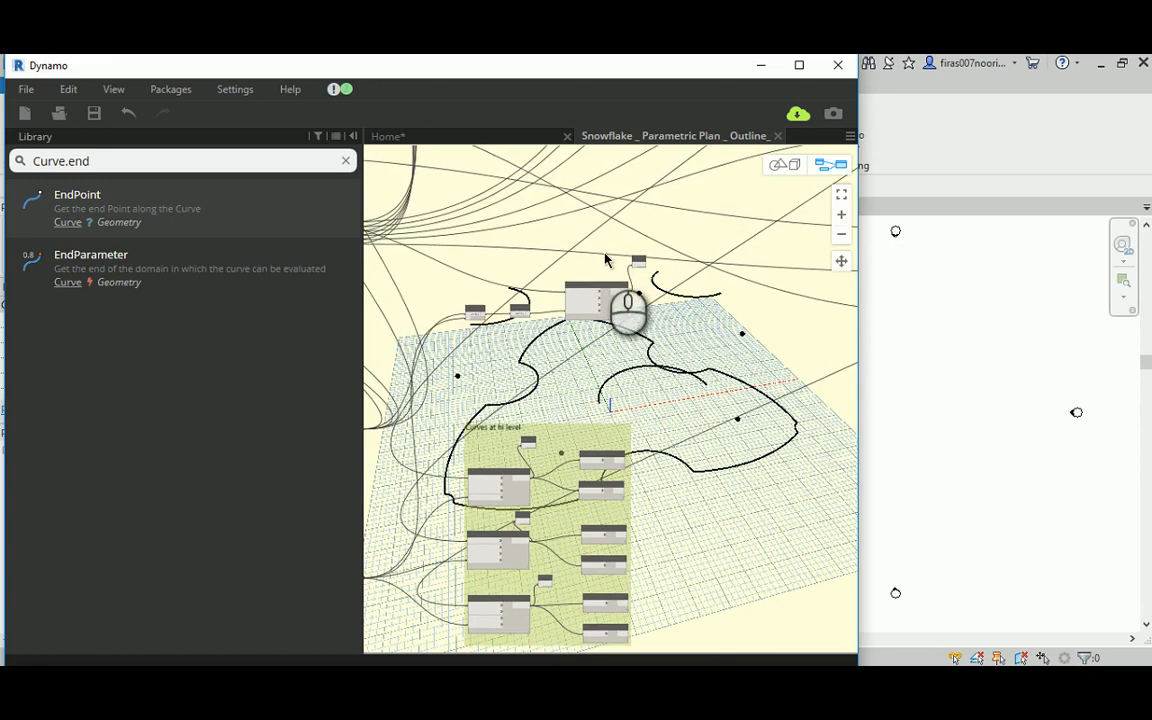
{"action": "middle_click_drag", "start_coordinate": [605, 260], "coordinate": [651, 266]}
{"action": "scroll", "coordinate": [651, 268], "scroll_direction": "up", "scroll_amount": 3}
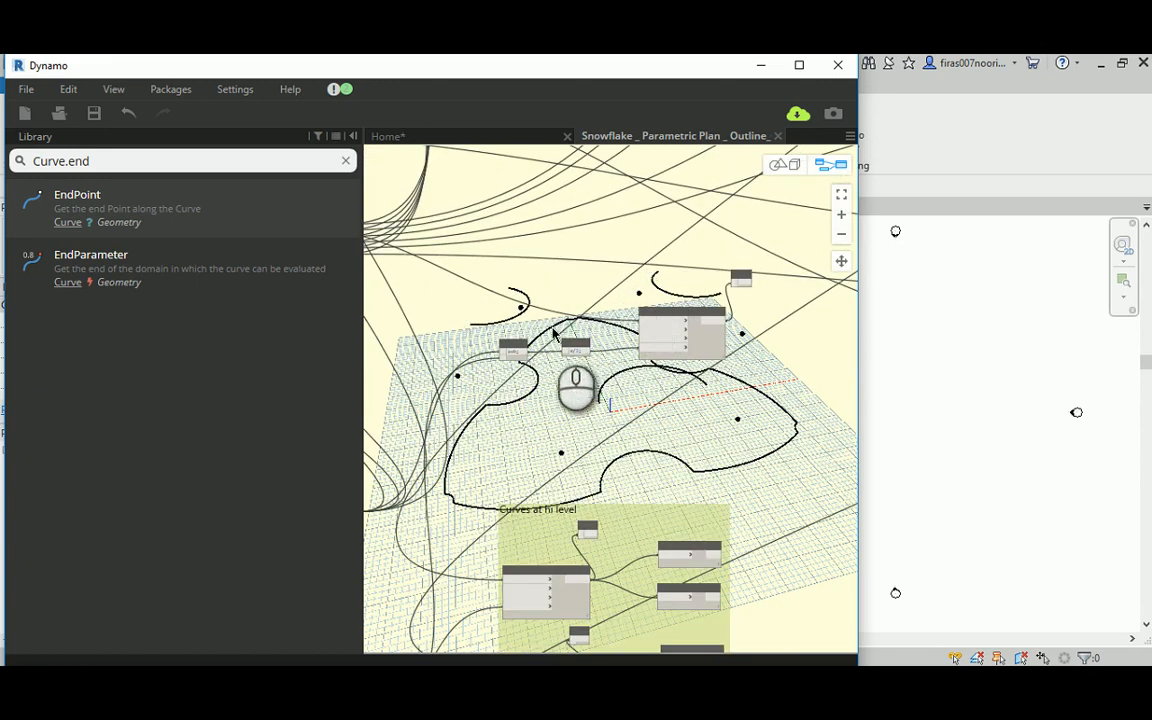
{"action": "left_click_drag", "start_coordinate": [506, 346], "coordinate": [511, 323]}
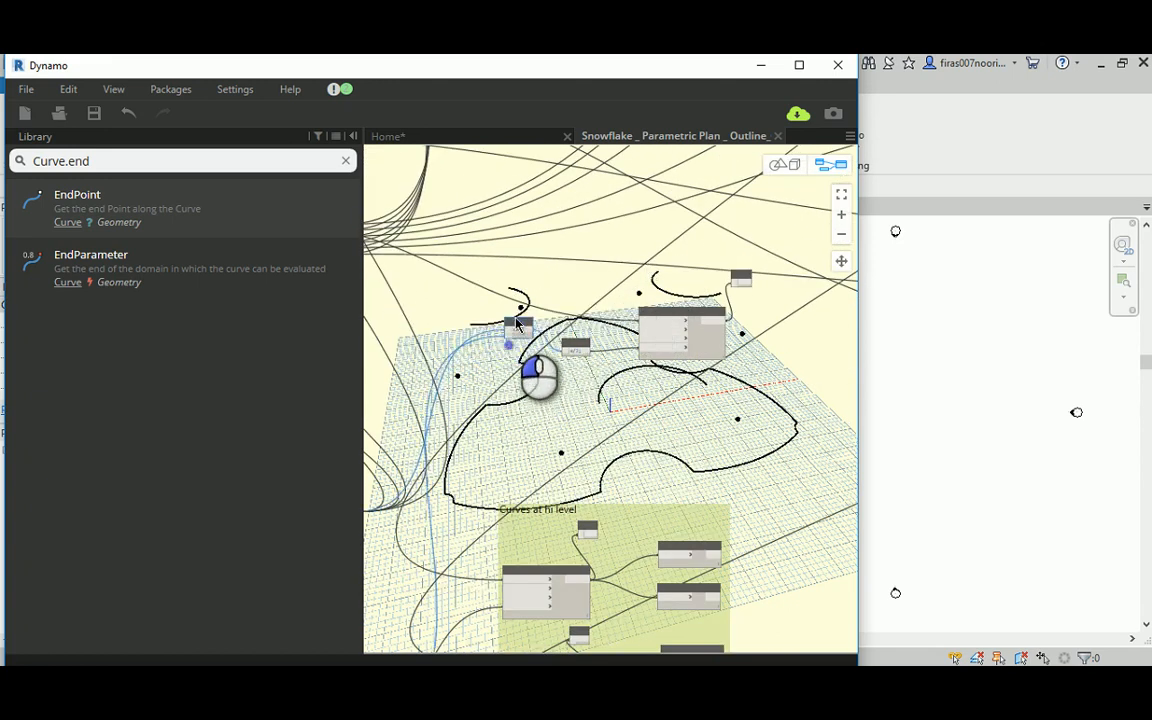
{"action": "left_click", "coordinate": [577, 338]}
{"action": "left_click_drag", "start_coordinate": [577, 338], "coordinate": [579, 321]}
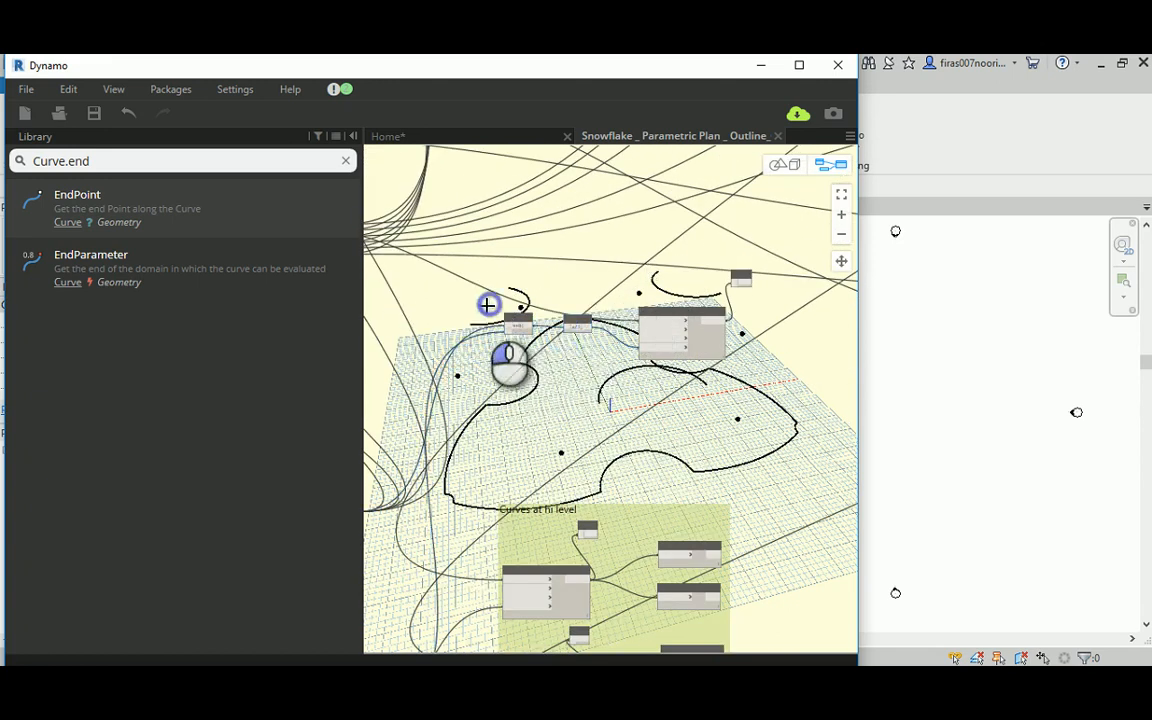
{"action": "left_click_drag", "start_coordinate": [487, 305], "coordinate": [608, 357]}
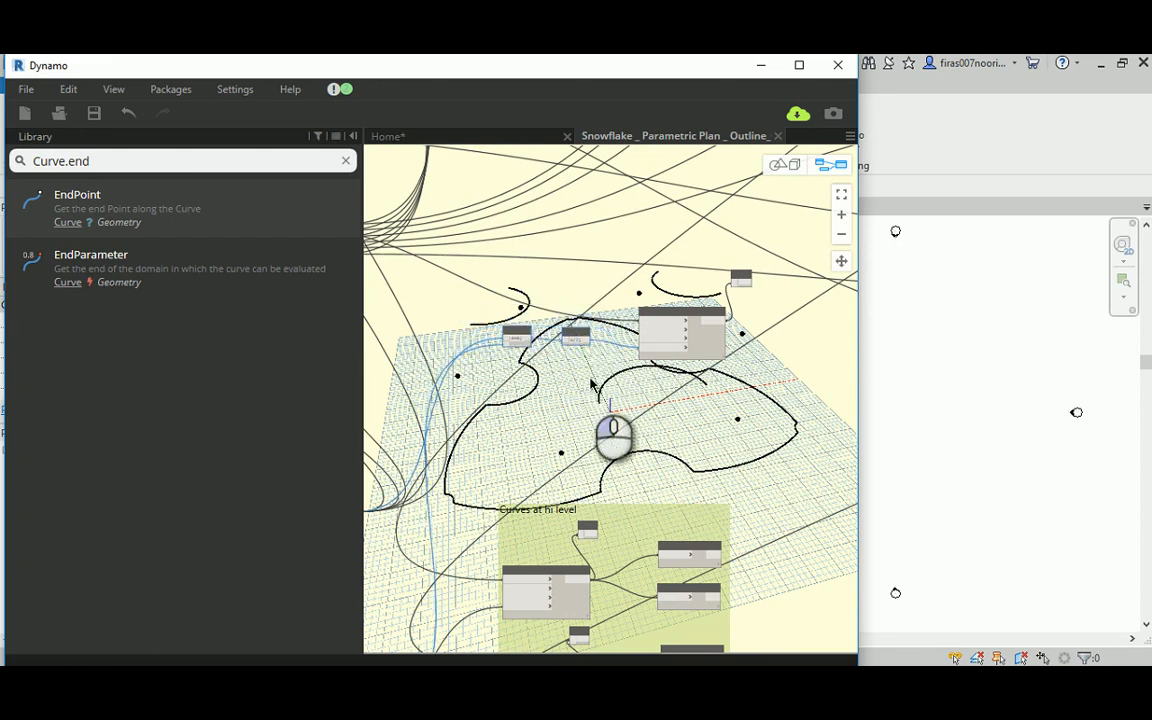
{"action": "middle_click_drag", "start_coordinate": [701, 430], "coordinate": [573, 415]}
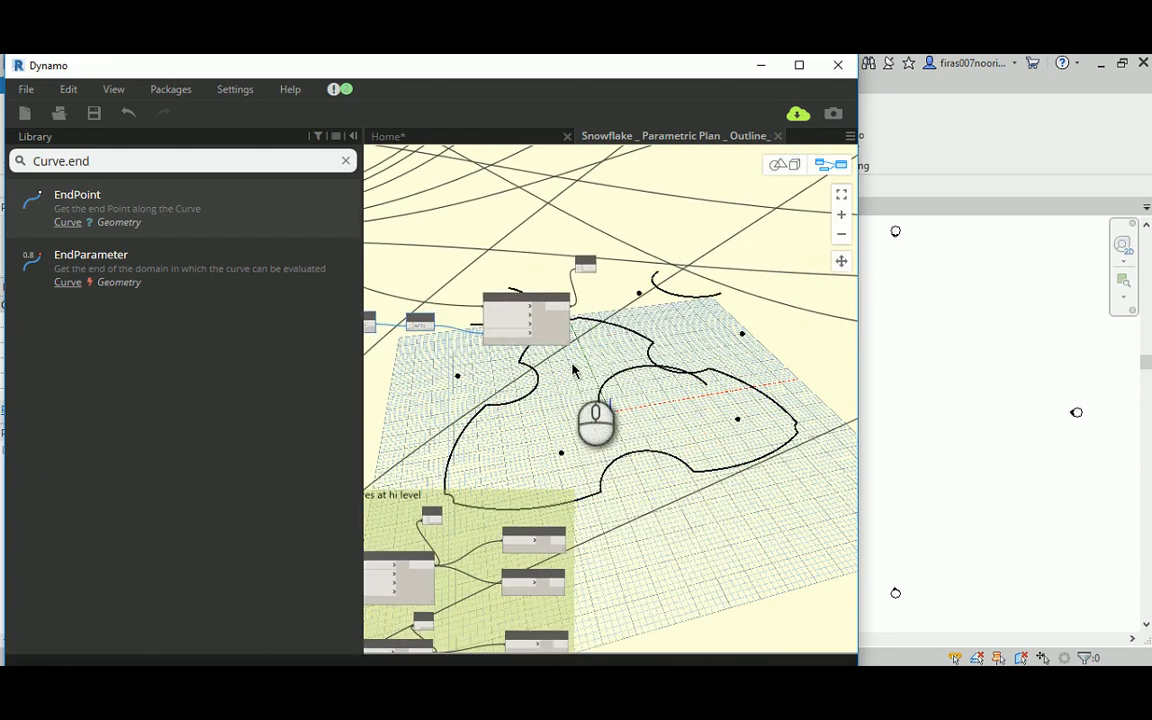
{"action": "scroll", "coordinate": [532, 277], "scroll_direction": "up", "scroll_amount": 5}
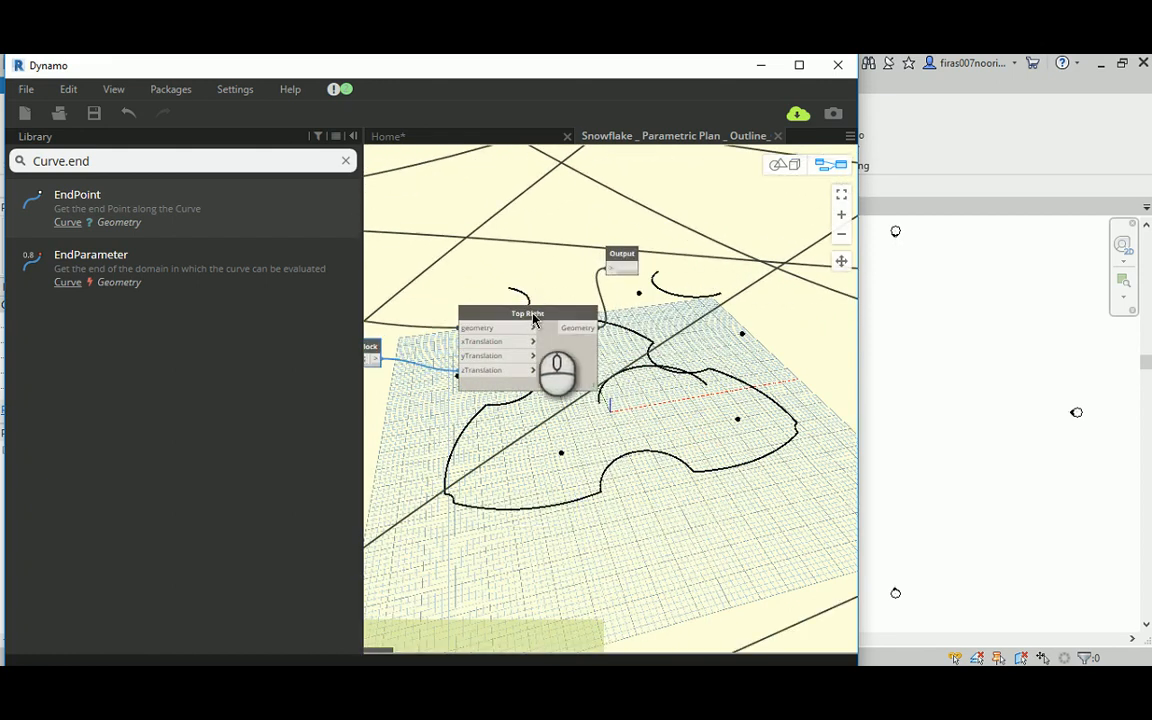
Step: Rename the upper Top Right translation node as E3_Mid
{"action": "middle_click_drag", "start_coordinate": [488, 278], "coordinate": [588, 315]}
{"action": "double_click", "coordinate": [589, 316]}
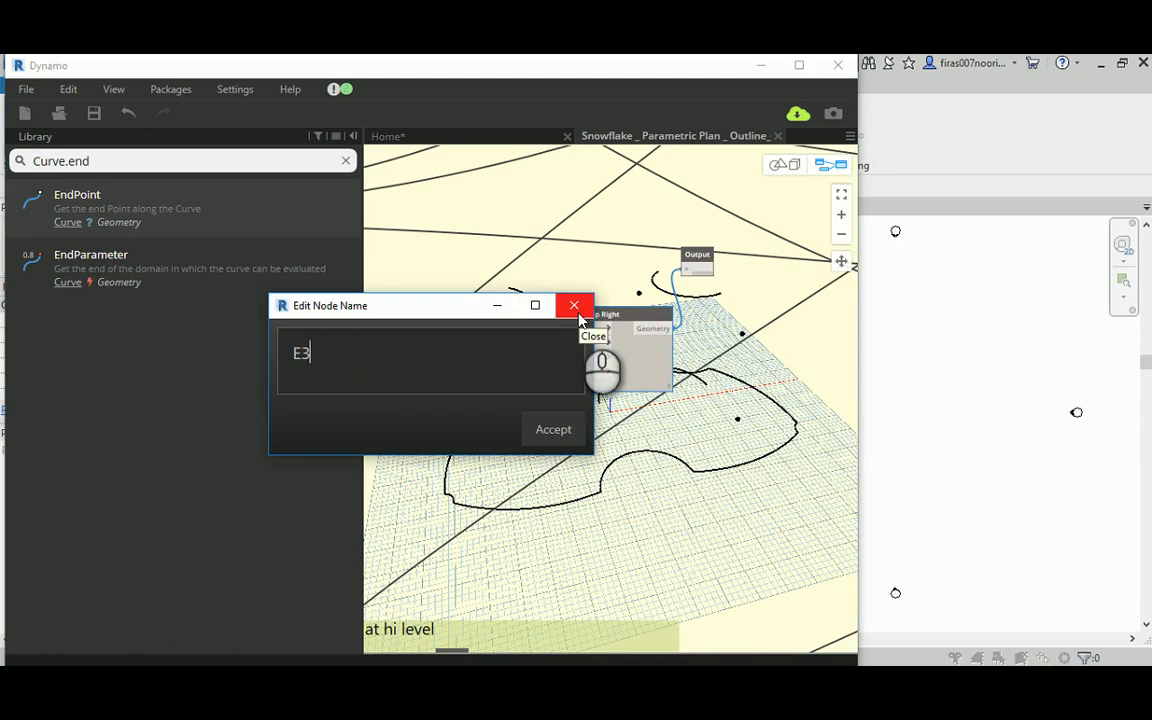
{"action": "type", "text": "E3_Mid"}
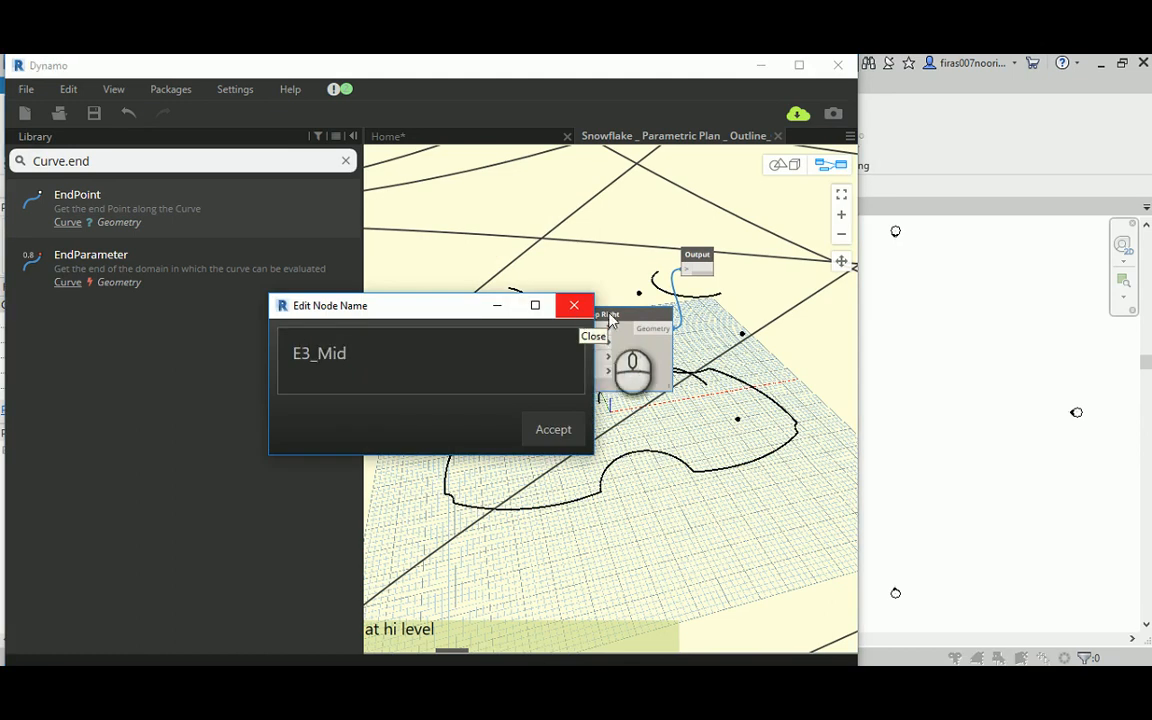
{"action": "left_click", "coordinate": [553, 429]}
Step: Duplicate the six-index pt Code Block from the Point Maker group and bring the copy near the E3_Mid node
{"action": "middle_click_drag", "start_coordinate": [592, 256], "coordinate": [735, 301]}
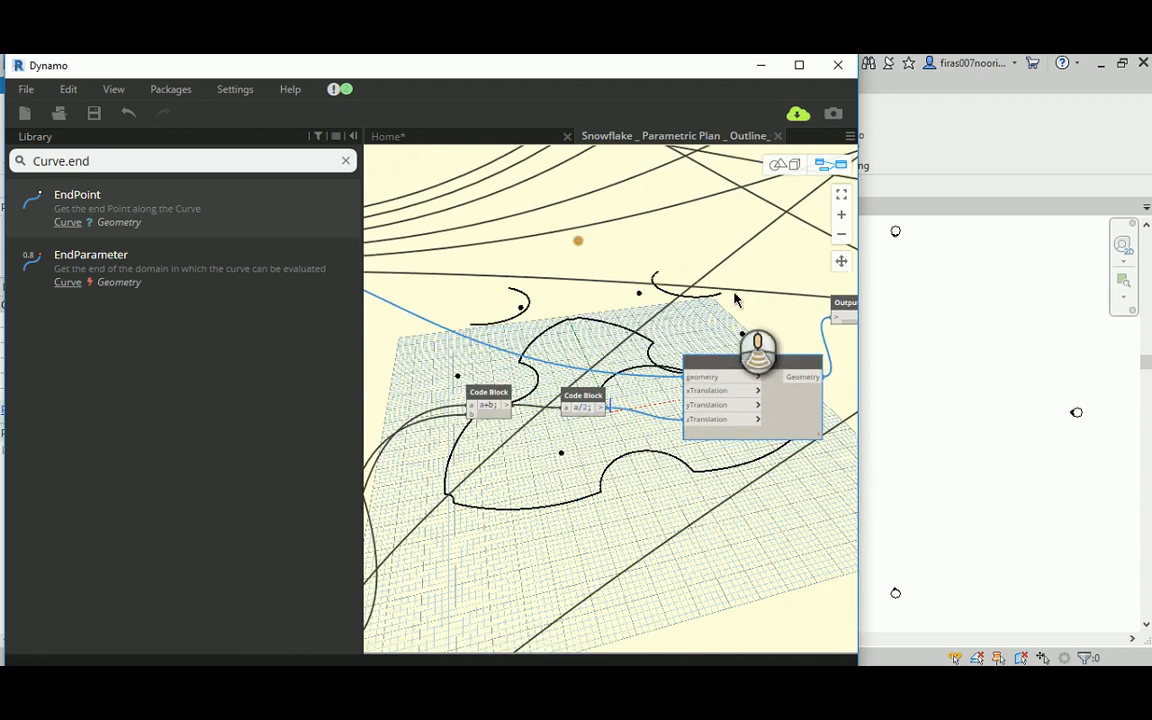
{"action": "scroll", "coordinate": [720, 286], "scroll_direction": "down", "scroll_amount": 1}
{"action": "mouse_move", "coordinate": [602, 277]}
{"action": "middle_mouse_down"}
{"action": "mouse_move", "coordinate": [798, 343]}
{"action": "mouse_move", "coordinate": [581, 285]}
{"action": "middle_mouse_up"}
{"action": "scroll", "coordinate": [798, 343], "scroll_direction": "down", "scroll_amount": 1}
{"action": "left_click", "coordinate": [519, 289]}
{"action": "scroll", "coordinate": [581, 290], "scroll_direction": "down", "scroll_amount": 1}
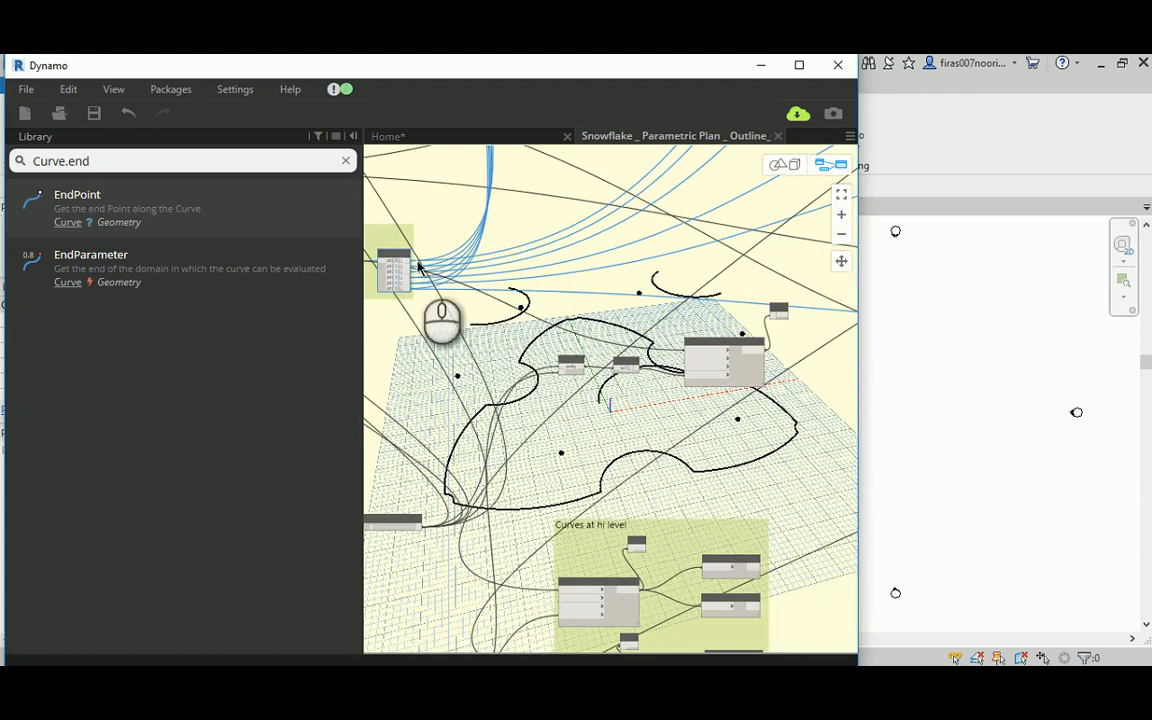
{"action": "left_click_drag", "start_coordinate": [400, 256], "coordinate": [835, 348], "text": "ctrl"}
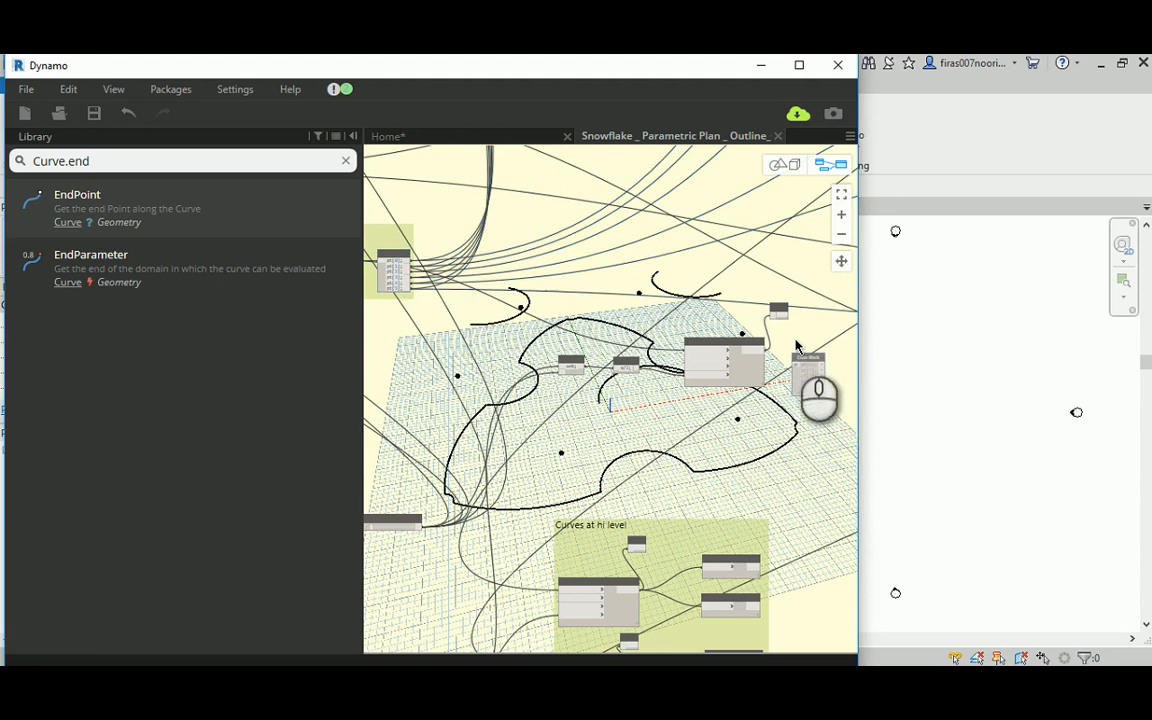
{"action": "middle_click_drag", "start_coordinate": [726, 307], "coordinate": [518, 282]}
{"action": "scroll", "coordinate": [589, 324], "scroll_direction": "up", "scroll_amount": 2}
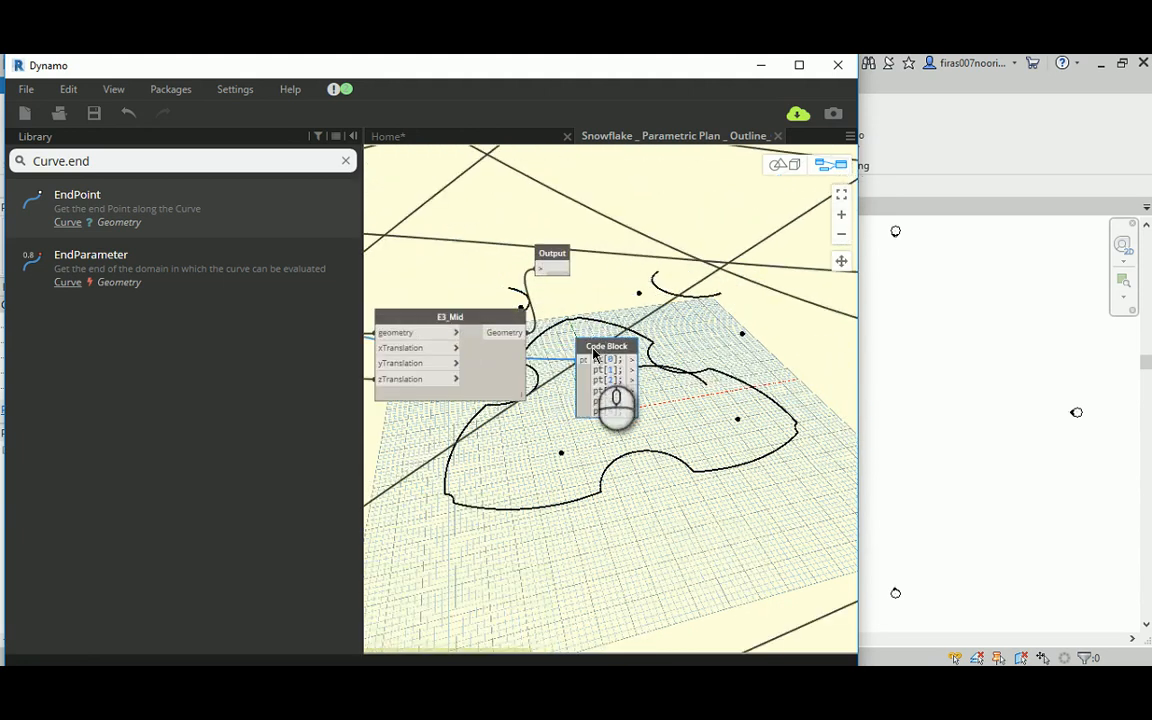
Step: Align the copied Code Block beside E3_Mid and connect E3_Mid's Geometry output to its pt input
{"action": "left_click_drag", "start_coordinate": [593, 348], "coordinate": [640, 320]}
{"action": "left_click", "coordinate": [509, 333]}
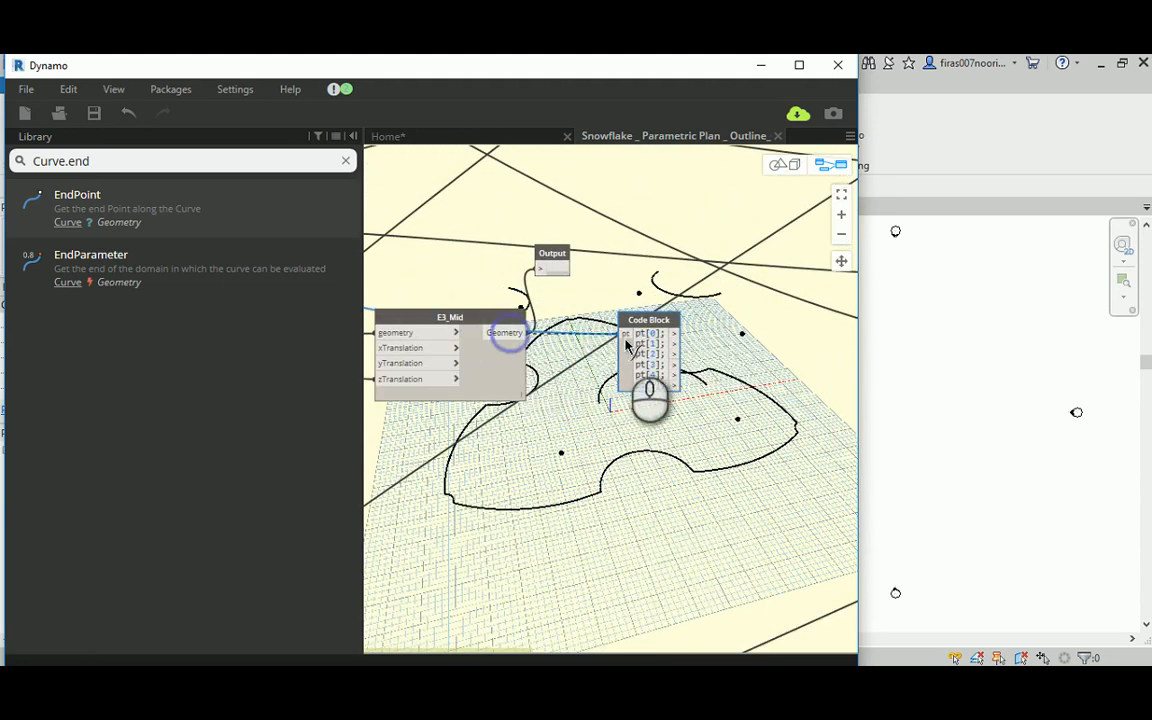
{"action": "scroll", "coordinate": [613, 350], "scroll_direction": "down", "scroll_amount": 1}
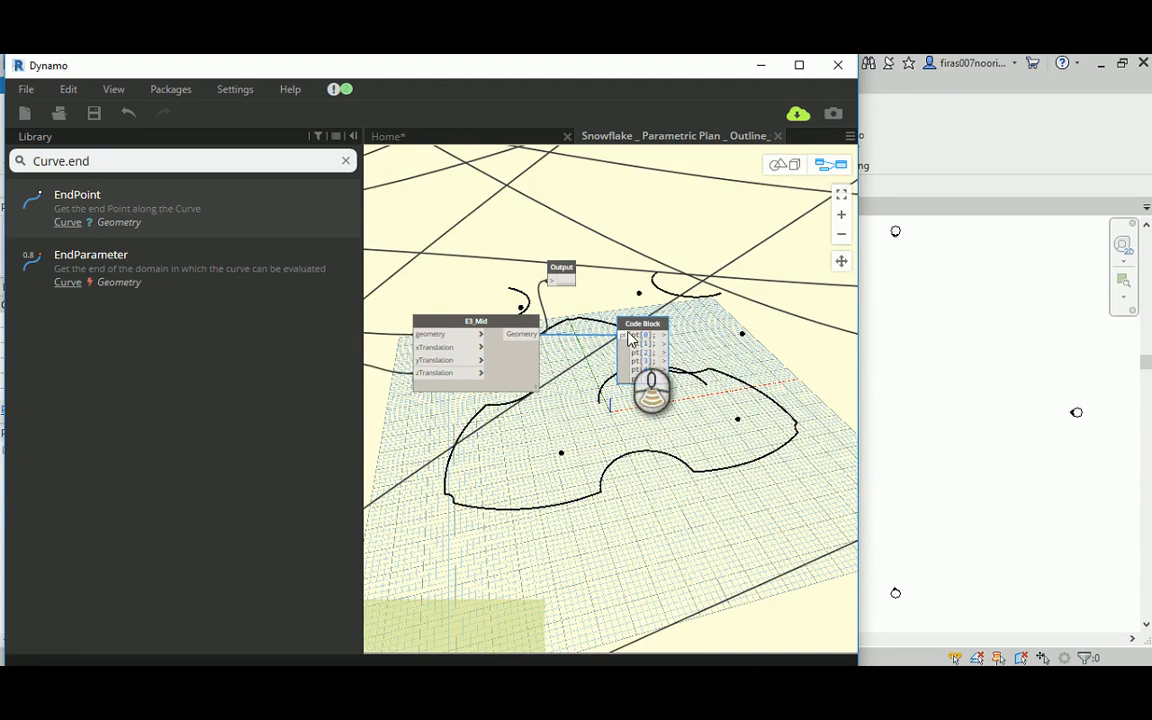
{"action": "scroll", "coordinate": [628, 334], "scroll_direction": "down", "scroll_amount": 1}
{"action": "middle_click_drag", "start_coordinate": [597, 447], "coordinate": [576, 374]}
{"action": "scroll", "coordinate": [587, 275], "scroll_direction": "up", "scroll_amount": 1}
{"action": "middle_click_drag", "start_coordinate": [690, 300], "coordinate": [603, 303]}
{"action": "middle_click_drag", "start_coordinate": [543, 326], "coordinate": [591, 323]}
{"action": "scroll", "coordinate": [591, 323], "scroll_direction": "down", "scroll_amount": 2}
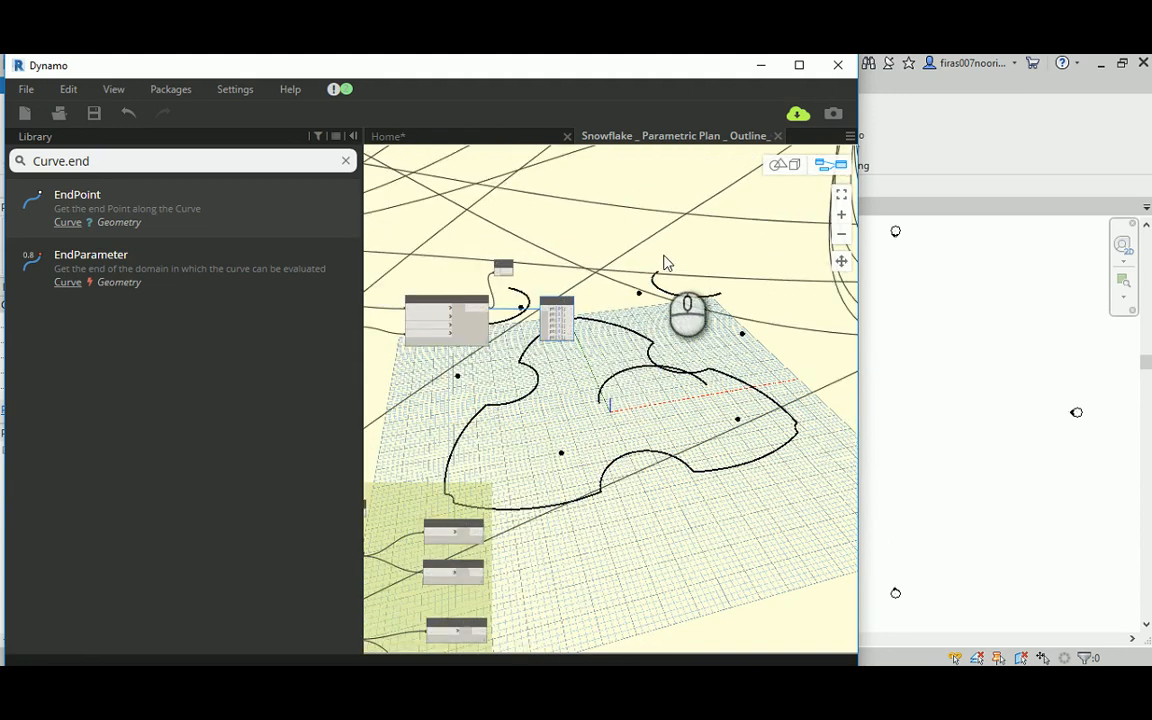
Step: Duplicate the lowest Arc.ByThreePoints node and place the copy below its group
{"action": "scroll", "coordinate": [658, 268], "scroll_direction": "down", "scroll_amount": 4}
{"action": "middle_click_drag", "start_coordinate": [676, 247], "coordinate": [535, 160]}
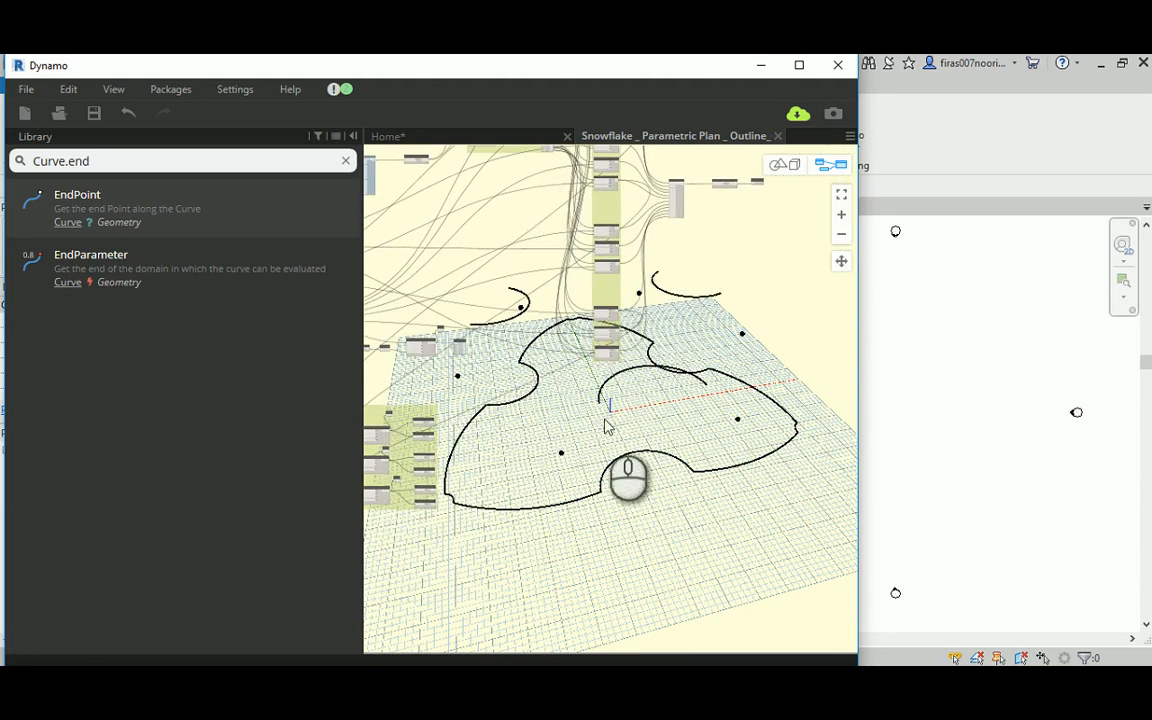
{"action": "scroll", "coordinate": [560, 350], "scroll_direction": "up", "scroll_amount": 3}
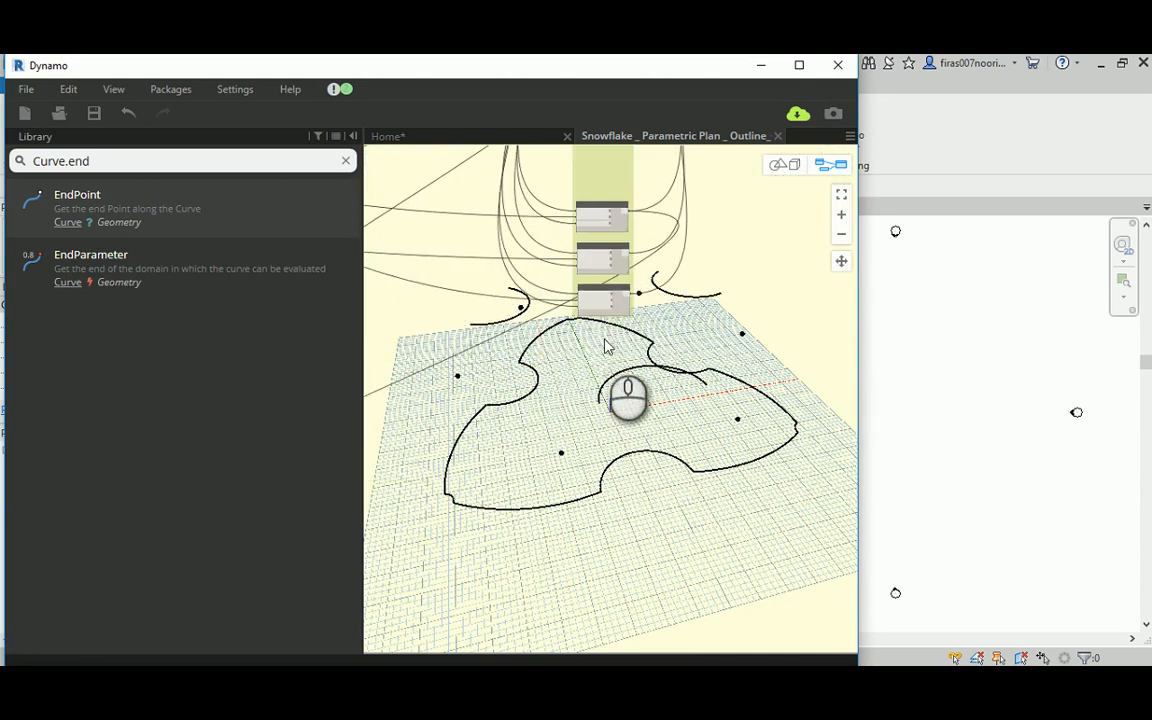
{"action": "left_click", "coordinate": [609, 293]}
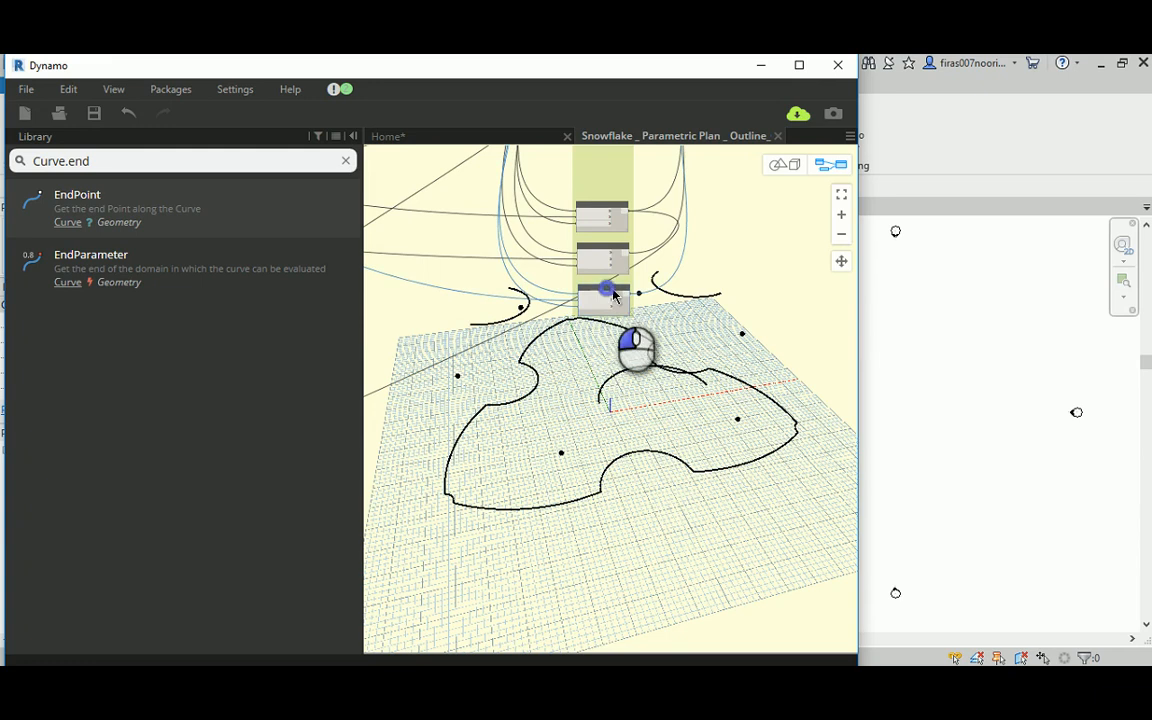
{"action": "left_click_drag", "start_coordinate": [614, 296], "coordinate": [655, 418]}
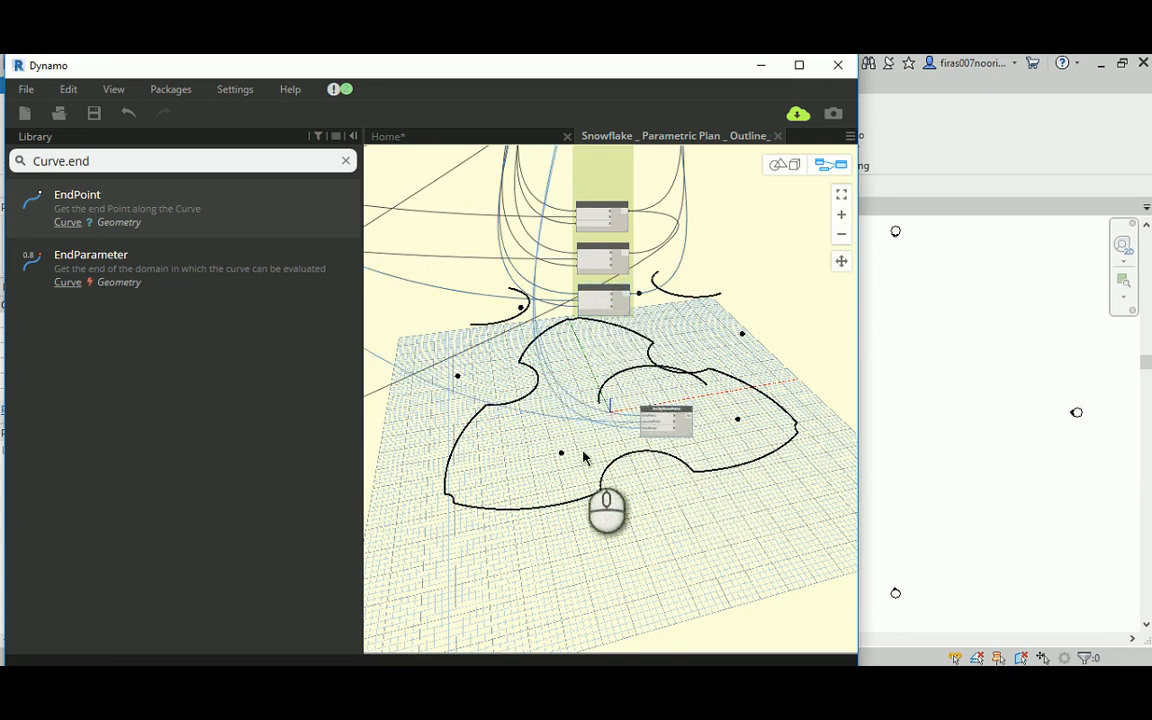
Step: Disconnect the firstPoint, secondPoint and thirdPoint inputs of the duplicated Arc.ByThreePoints node
{"action": "left_click", "coordinate": [626, 420]}
{"action": "scroll", "coordinate": [626, 420], "scroll_direction": "up", "scroll_amount": 2}
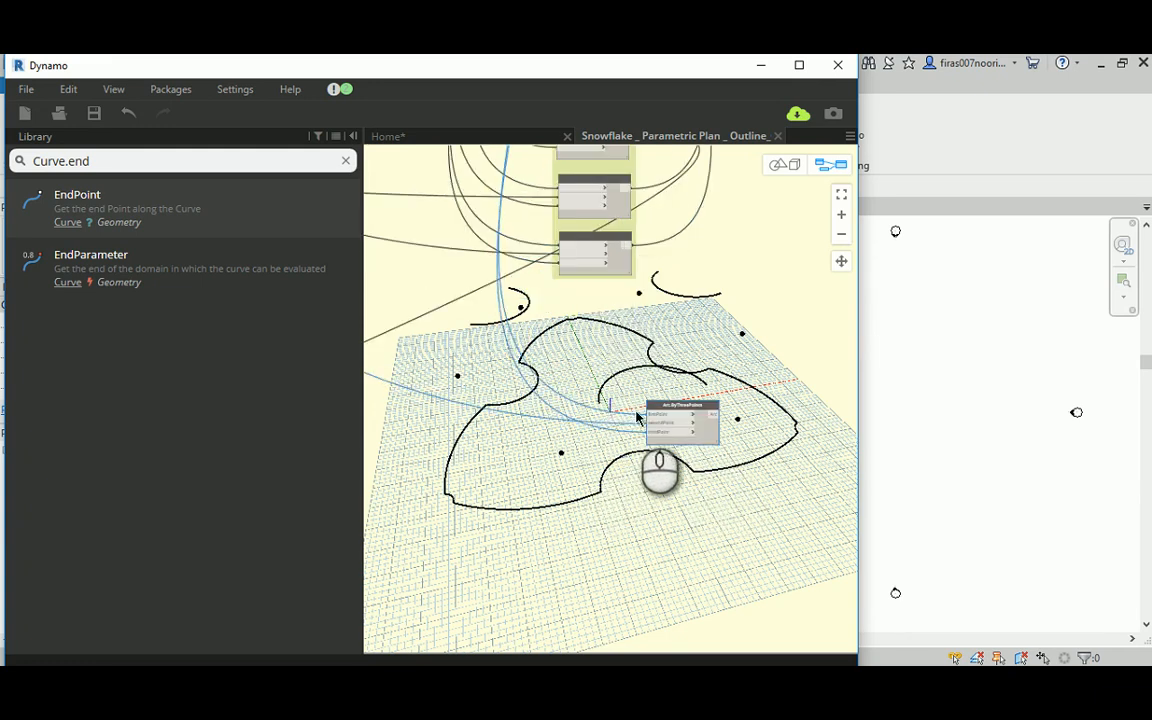
{"action": "left_click_drag", "start_coordinate": [650, 418], "coordinate": [558, 421]}
{"action": "scroll", "coordinate": [629, 437], "scroll_direction": "up", "scroll_amount": 3}
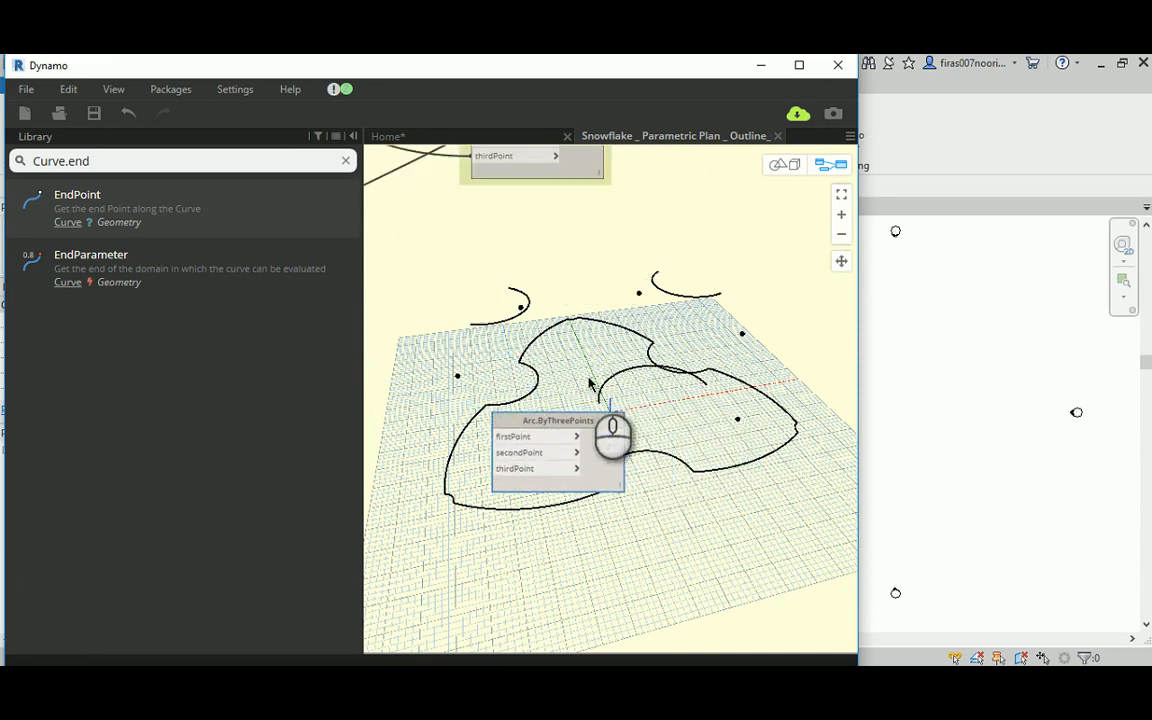
{"action": "middle_click_drag", "start_coordinate": [631, 378], "coordinate": [621, 381]}
{"action": "scroll", "coordinate": [631, 383], "scroll_direction": "down", "scroll_amount": 3}
{"action": "middle_click_drag", "start_coordinate": [550, 346], "coordinate": [687, 368]}
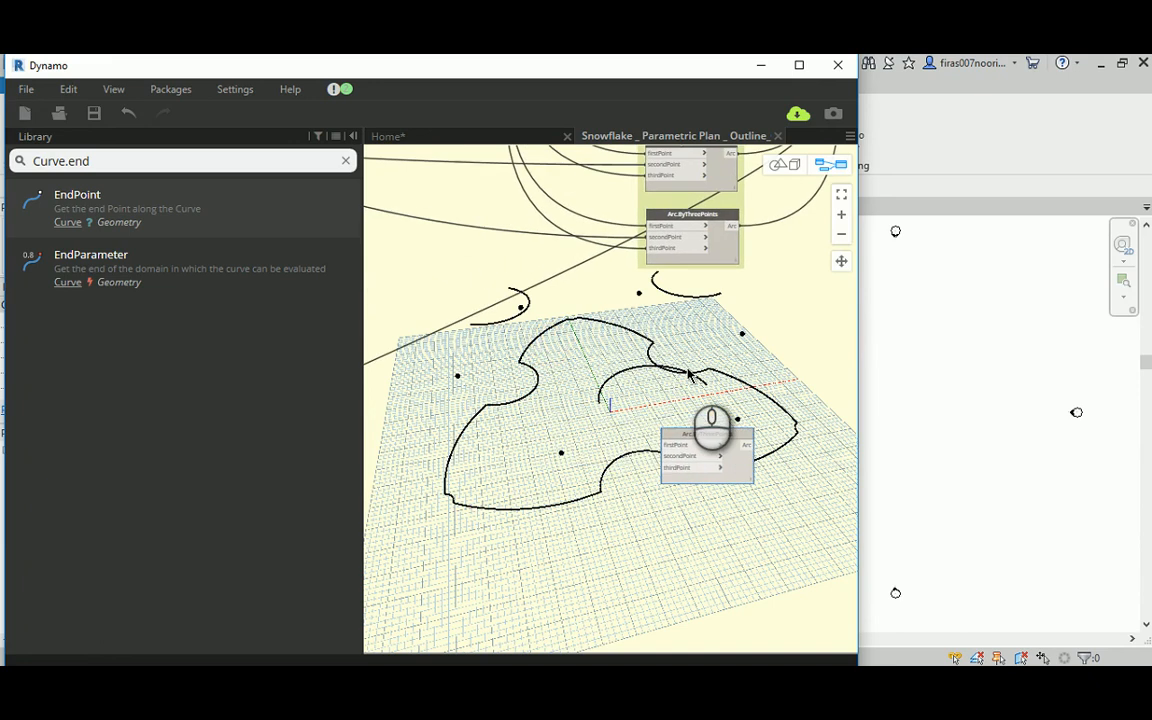
{"action": "scroll", "coordinate": [687, 368], "scroll_direction": "down", "scroll_amount": 3}
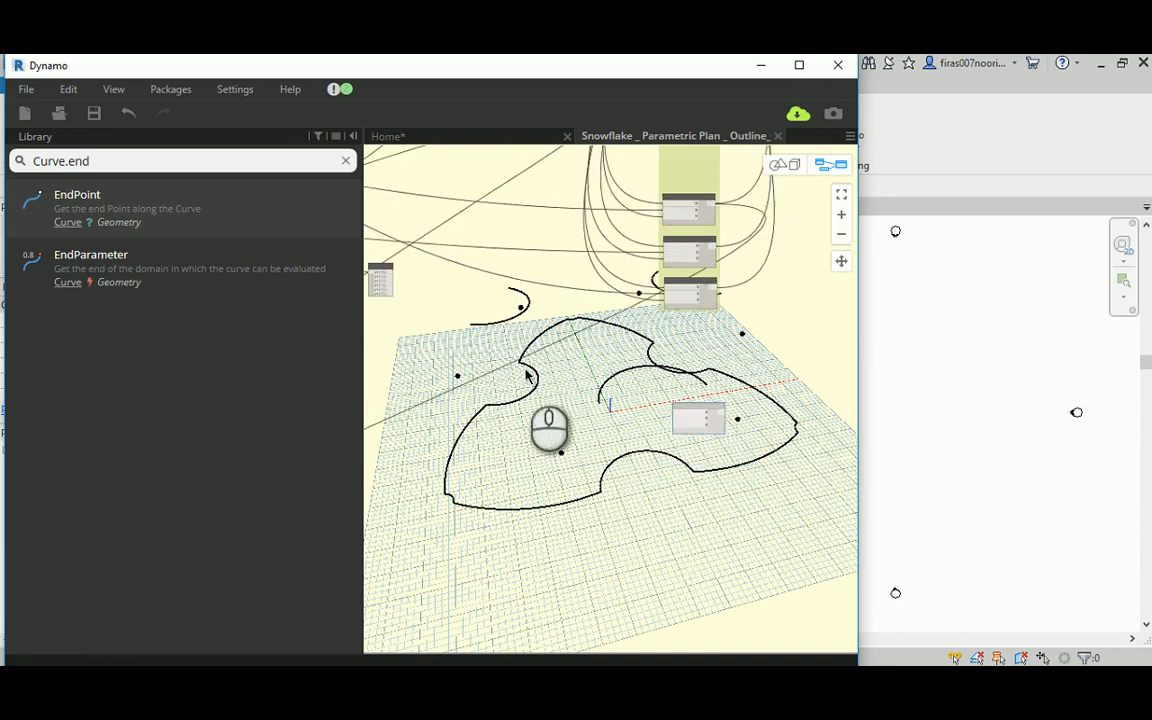
{"action": "middle_click_drag", "start_coordinate": [519, 368], "coordinate": [572, 389]}
{"action": "middle_click_drag", "start_coordinate": [722, 407], "coordinate": [592, 423]}
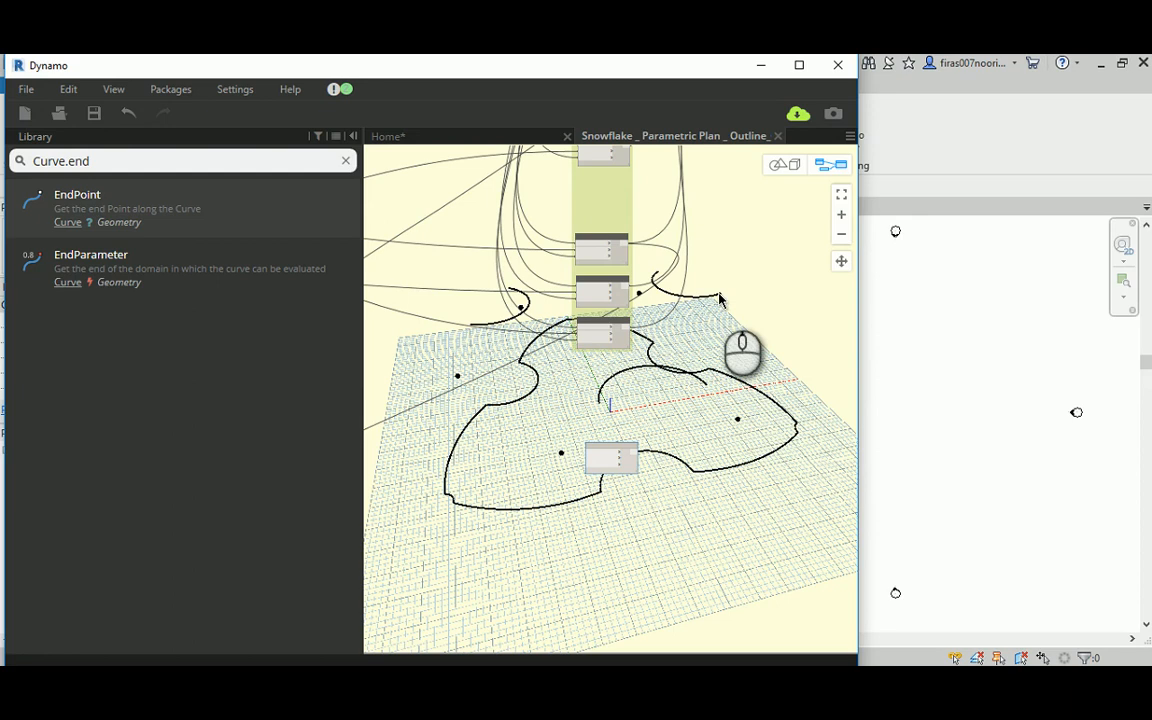
Step: Connect the topmost Curve.StartPoint in the "Curves at hi level" group to the new arc node's thirdPoint
{"action": "scroll", "coordinate": [724, 305], "scroll_direction": "down", "scroll_amount": 3}
{"action": "scroll", "coordinate": [500, 420], "scroll_direction": "down", "scroll_amount": 1}
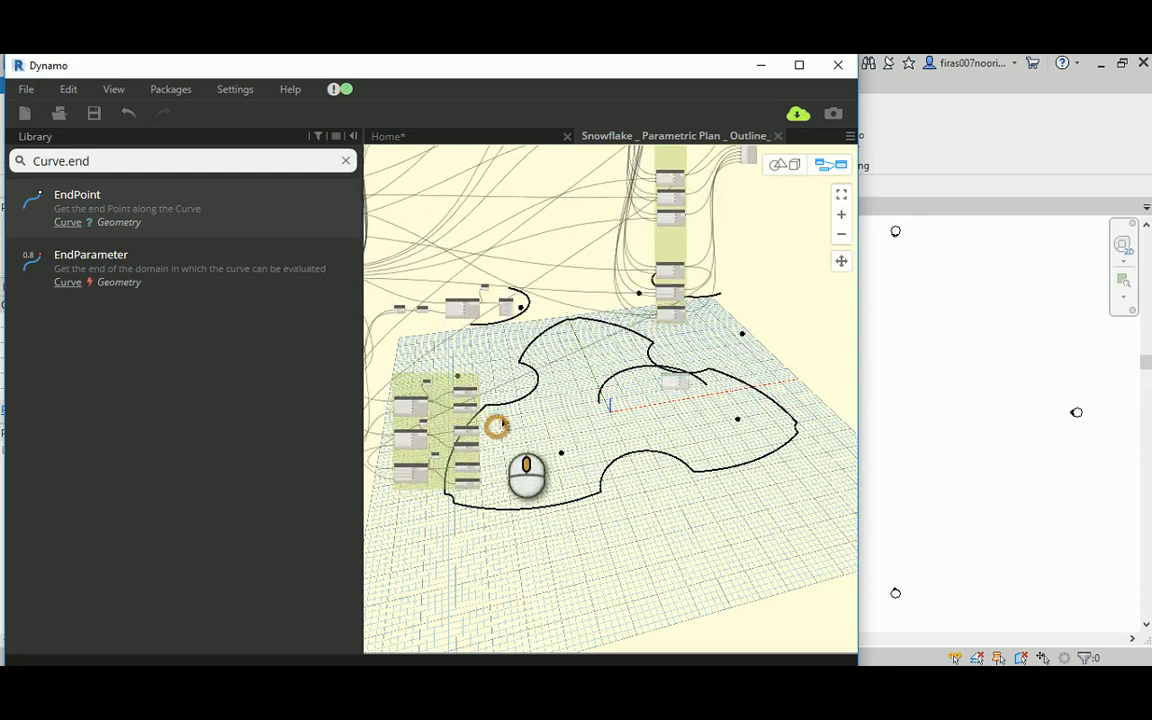
{"action": "scroll", "coordinate": [517, 410], "scroll_direction": "up", "scroll_amount": 5}
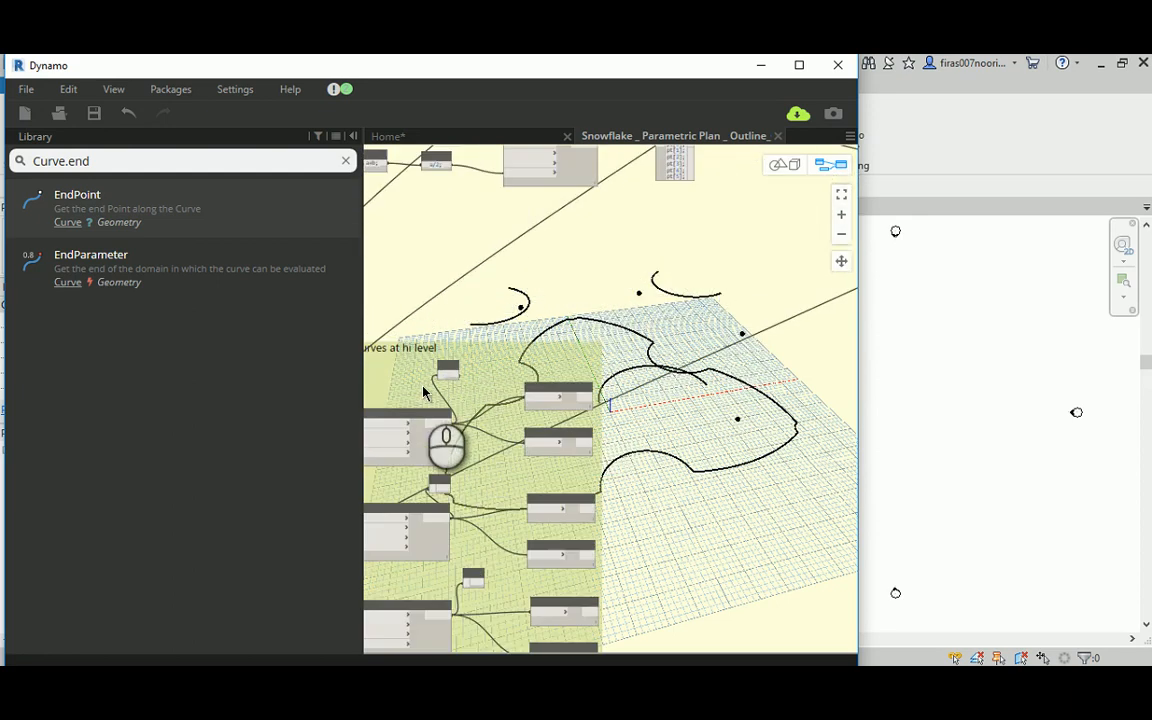
{"action": "scroll", "coordinate": [512, 357], "scroll_direction": "up", "scroll_amount": 6}
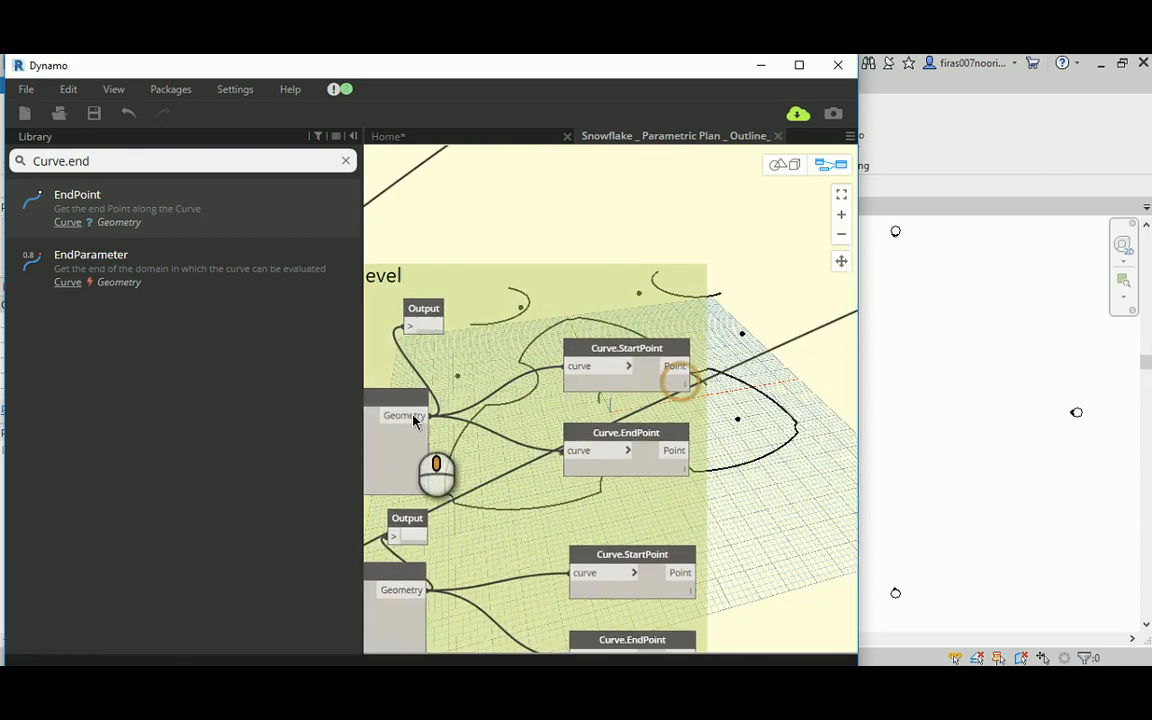
{"action": "left_click", "coordinate": [573, 381]}
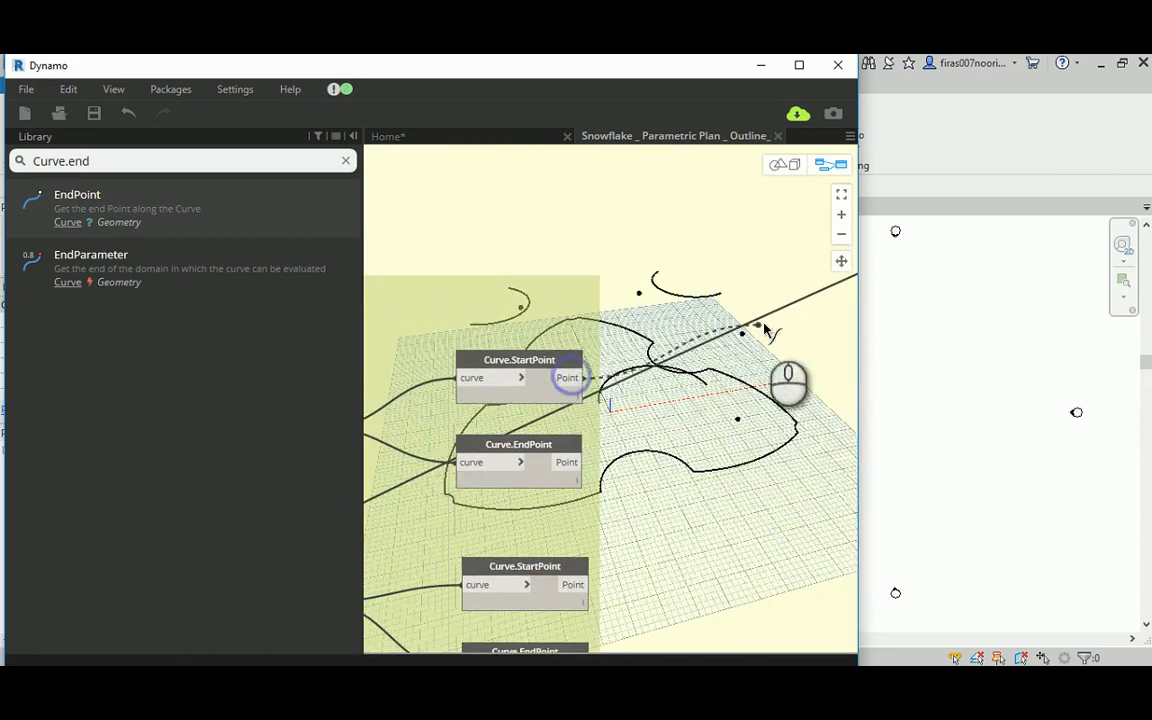
{"action": "middle_click_drag", "start_coordinate": [764, 327], "coordinate": [468, 399]}
{"action": "scroll", "coordinate": [480, 399], "scroll_direction": "down", "scroll_amount": 6}
{"action": "scroll", "coordinate": [757, 413], "scroll_direction": "up", "scroll_amount": 5}
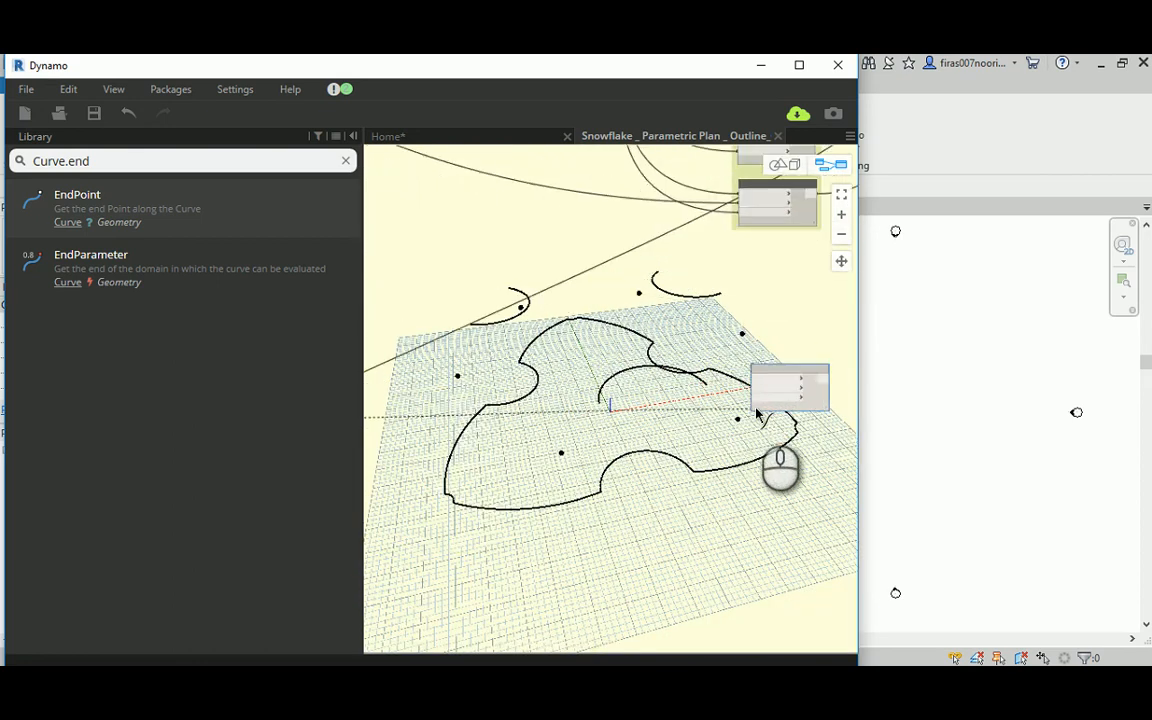
{"action": "left_click", "coordinate": [751, 380]}
Step: Examine the angle list in the Point Maker group to identify which indexed point the new arc needs
{"action": "scroll", "coordinate": [713, 408], "scroll_direction": "down", "scroll_amount": 4}
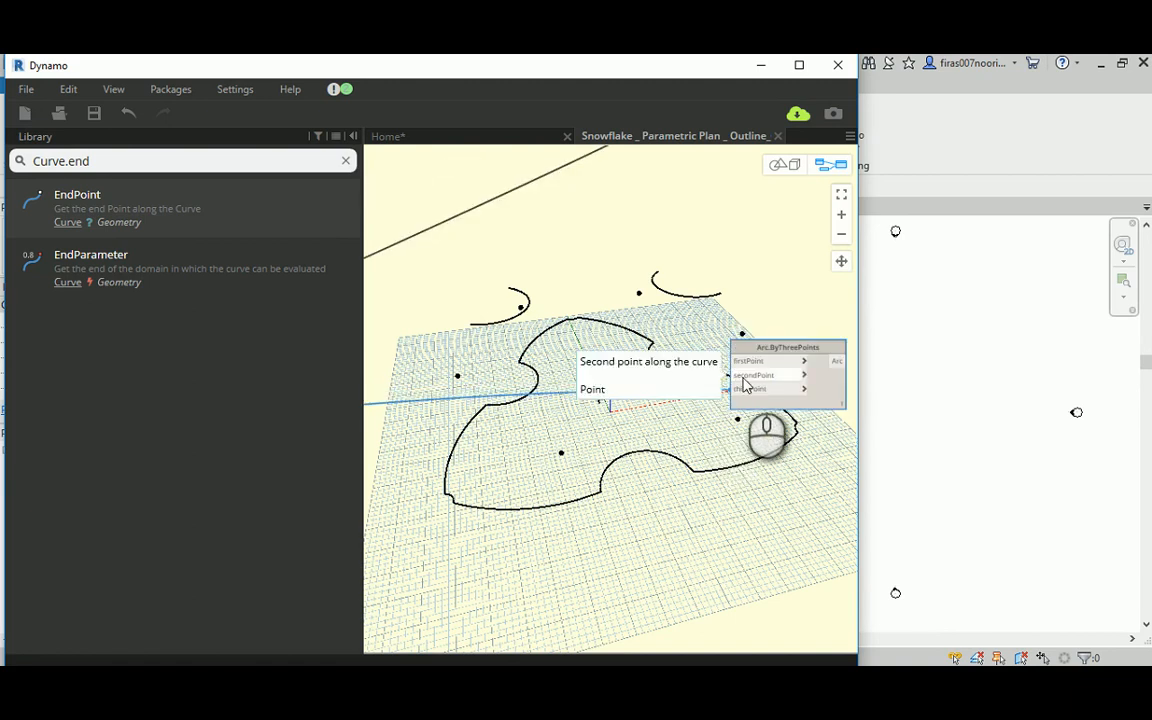
{"action": "scroll", "coordinate": [715, 350], "scroll_direction": "up", "scroll_amount": 2}
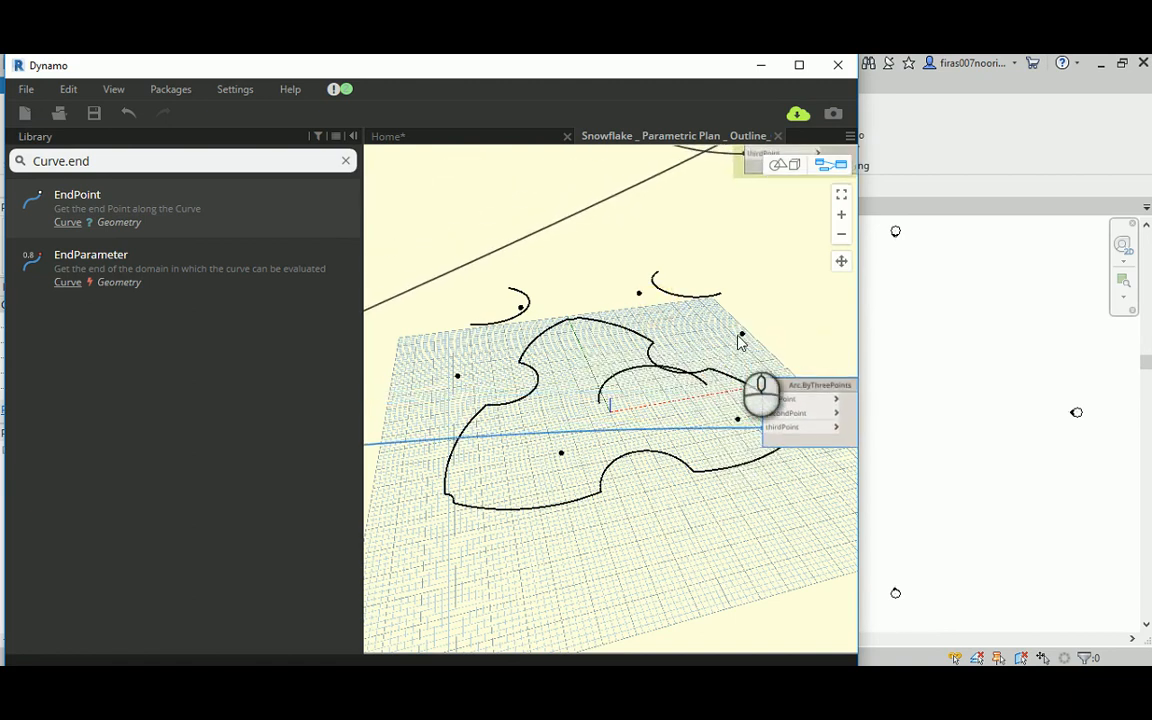
{"action": "scroll", "coordinate": [722, 338], "scroll_direction": "down", "scroll_amount": 4}
{"action": "middle_click_drag", "start_coordinate": [460, 260], "coordinate": [704, 303]}
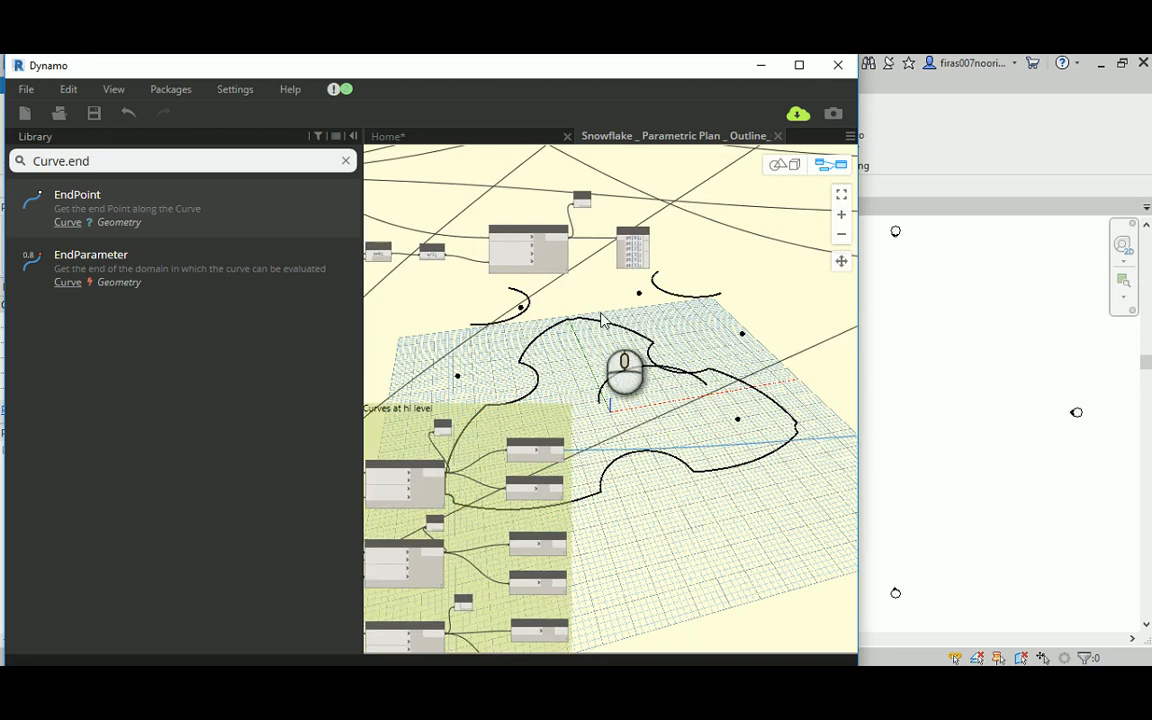
{"action": "middle_click_drag", "start_coordinate": [486, 325], "coordinate": [631, 402]}
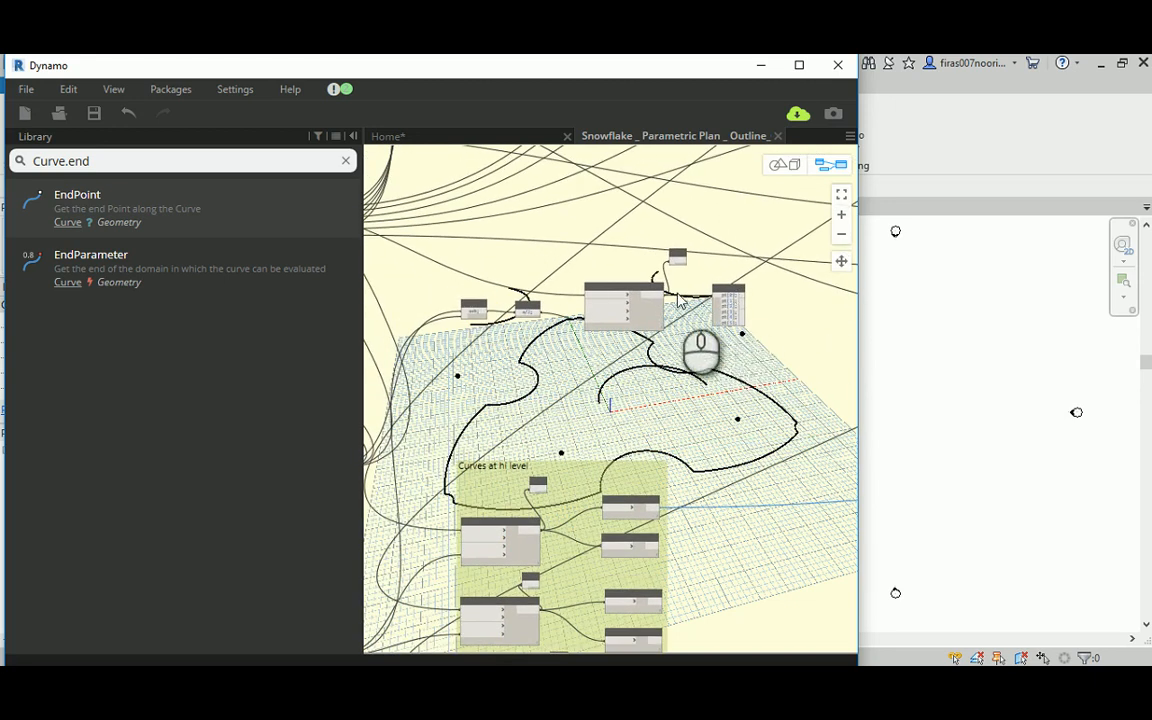
{"action": "middle_click_drag", "start_coordinate": [445, 230], "coordinate": [775, 330]}
{"action": "scroll", "coordinate": [514, 386], "scroll_direction": "up", "scroll_amount": 2}
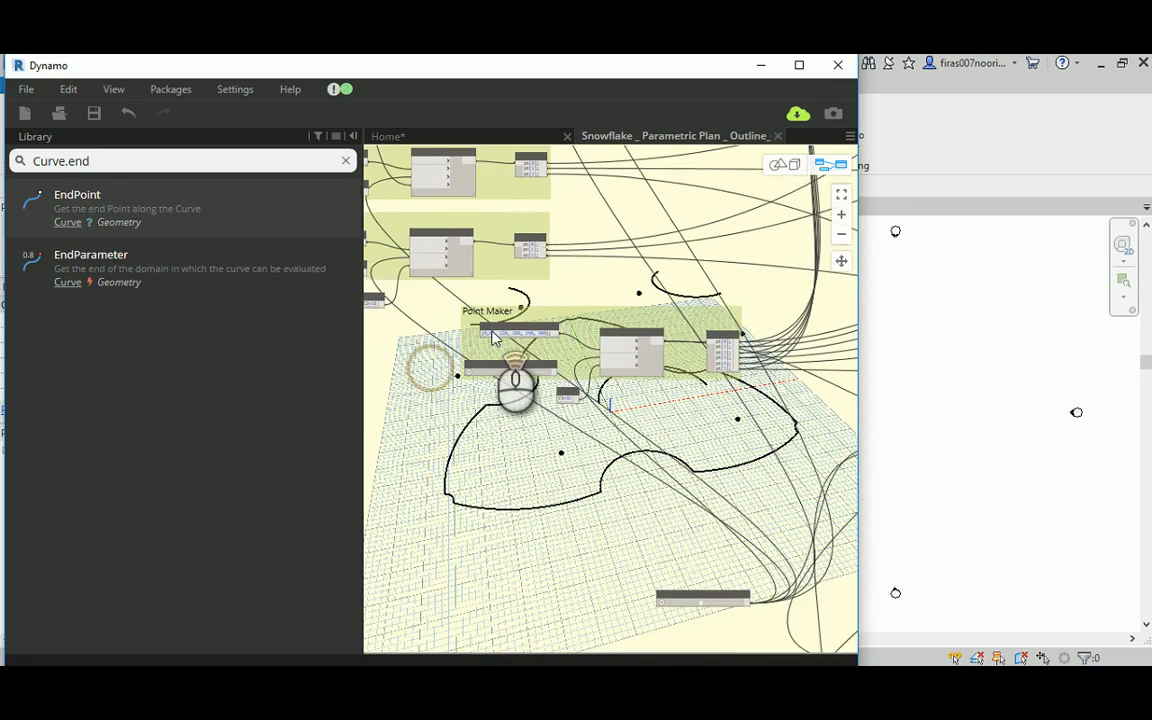
{"action": "scroll", "coordinate": [507, 386], "scroll_direction": "up", "scroll_amount": 2}
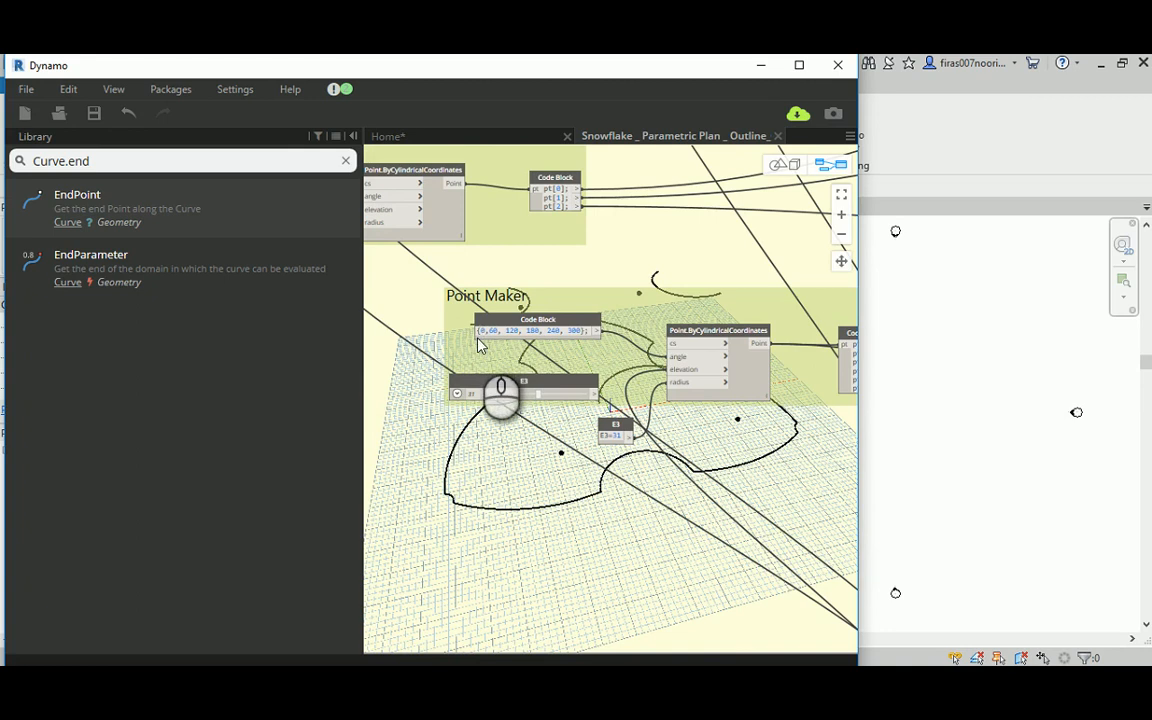
Step: Connect the pt[0] output of the Code Block beside E3_Mid to the new arc node's secondPoint
{"action": "scroll", "coordinate": [478, 345], "scroll_direction": "down", "scroll_amount": 2}
{"action": "middle_click_drag", "start_coordinate": [689, 463], "coordinate": [440, 434]}
{"action": "scroll", "coordinate": [550, 338], "scroll_direction": "up", "scroll_amount": 1}
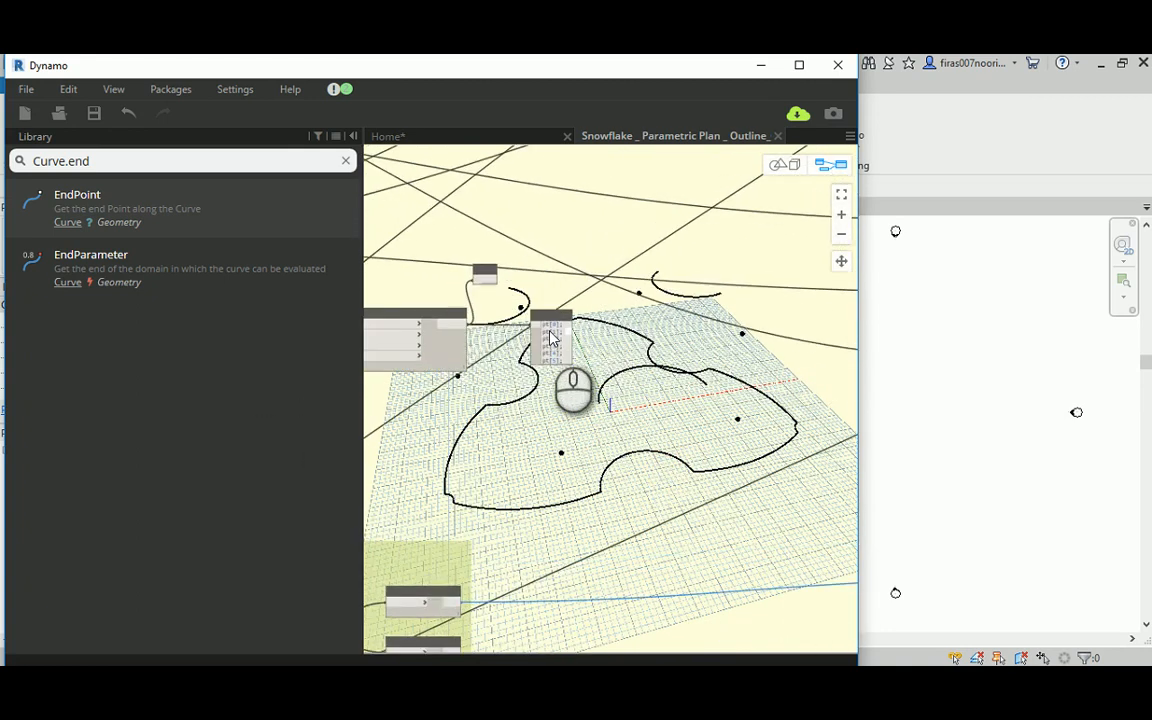
{"action": "scroll", "coordinate": [550, 334], "scroll_direction": "up", "scroll_amount": 2}
{"action": "left_click", "coordinate": [578, 325]}
{"action": "middle_click_drag", "start_coordinate": [784, 447], "coordinate": [433, 355]}
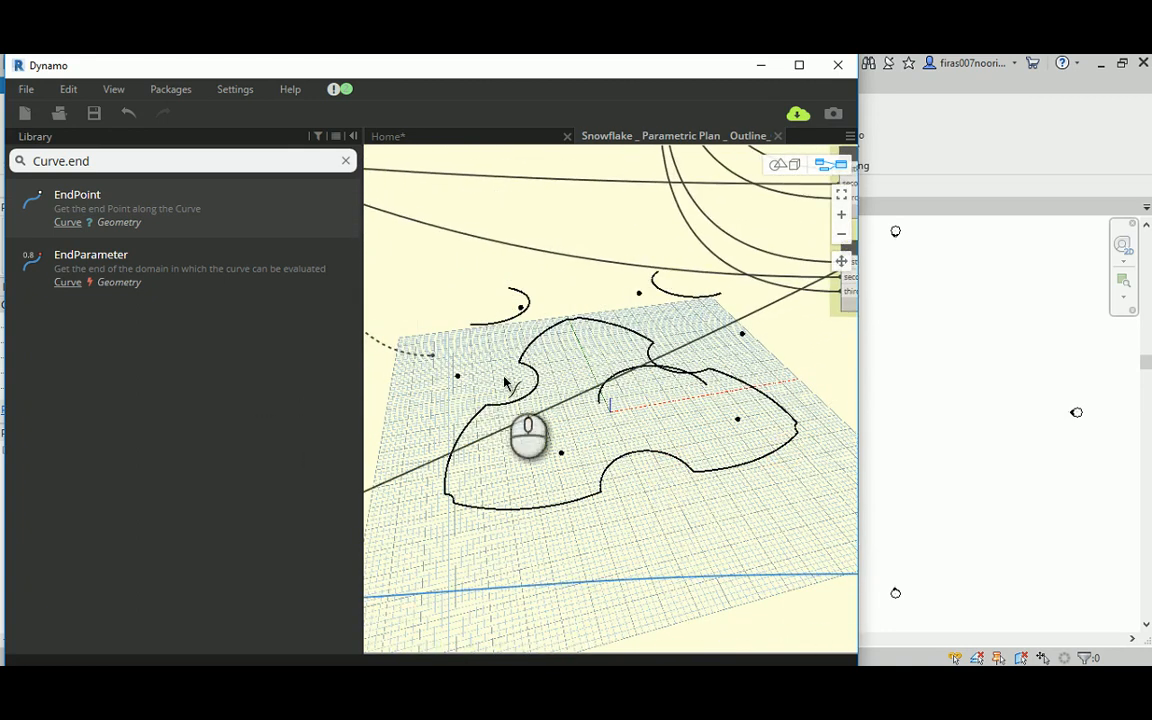
{"action": "scroll", "coordinate": [504, 382], "scroll_direction": "down", "scroll_amount": 2}
{"action": "middle_click_drag", "start_coordinate": [686, 422], "coordinate": [609, 403]}
{"action": "scroll", "coordinate": [615, 443], "scroll_direction": "up", "scroll_amount": 2}
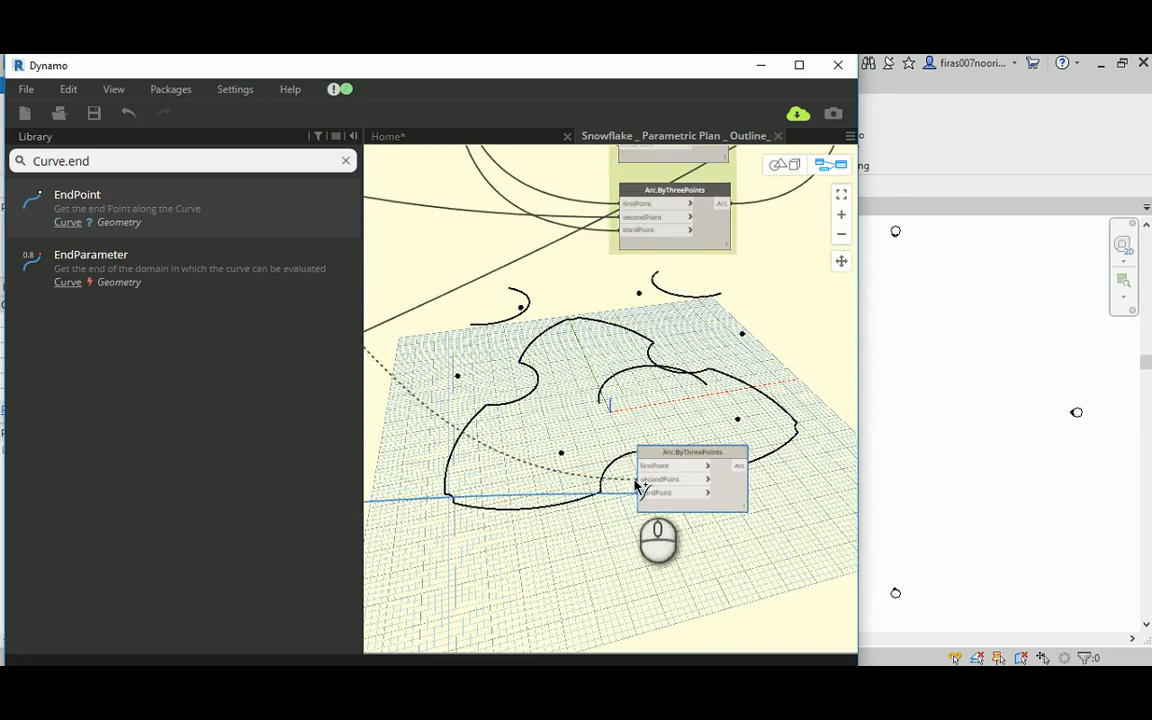
{"action": "left_click", "coordinate": [637, 485]}
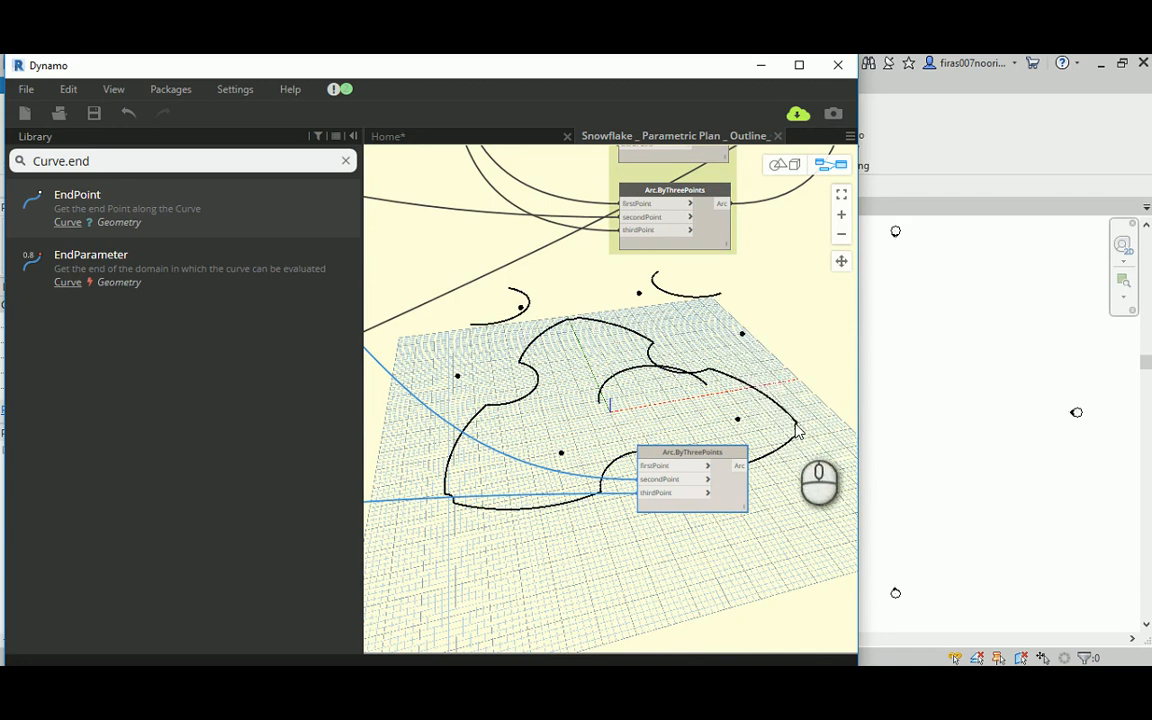
Step: Connect one of the R1 group Code Block's point outputs to the new Arc.ByThreePoints node's firstPoint
{"action": "scroll", "coordinate": [797, 428], "scroll_direction": "down", "scroll_amount": 5}
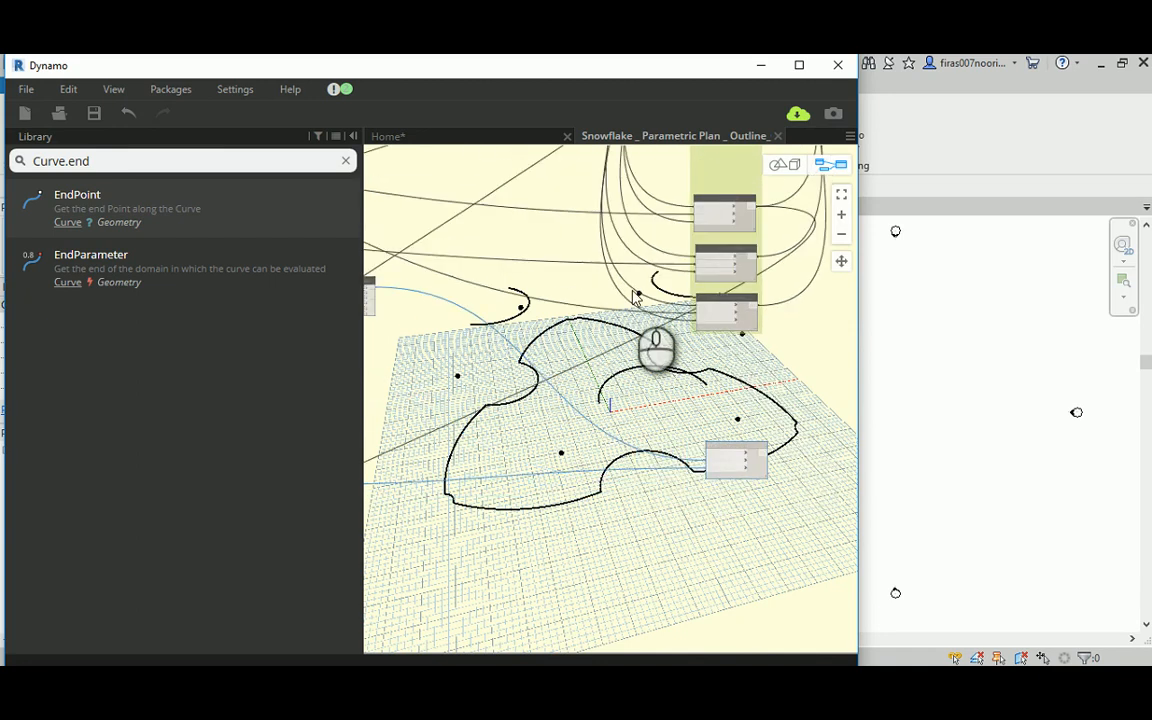
{"action": "middle_click_drag", "start_coordinate": [618, 400], "coordinate": [627, 528]}
{"action": "middle_click_drag", "start_coordinate": [503, 213], "coordinate": [461, 383]}
{"action": "scroll", "coordinate": [563, 266], "scroll_direction": "up", "scroll_amount": 5}
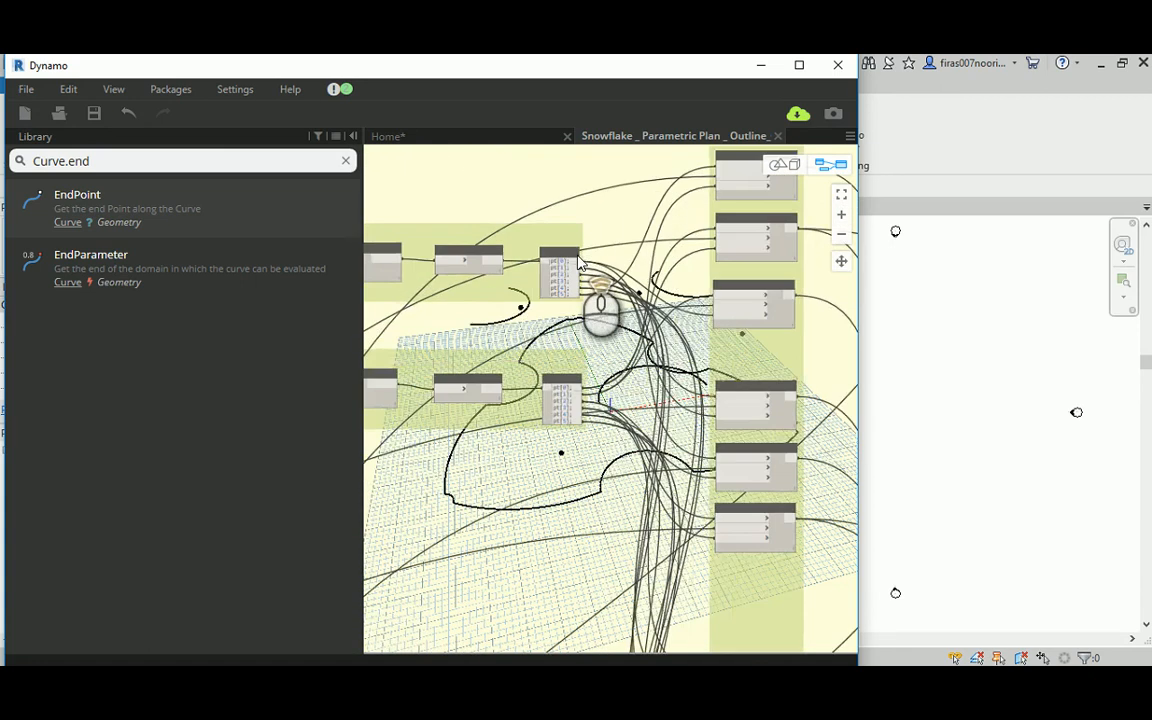
{"action": "middle_click_drag", "start_coordinate": [636, 209], "coordinate": [683, 212]}
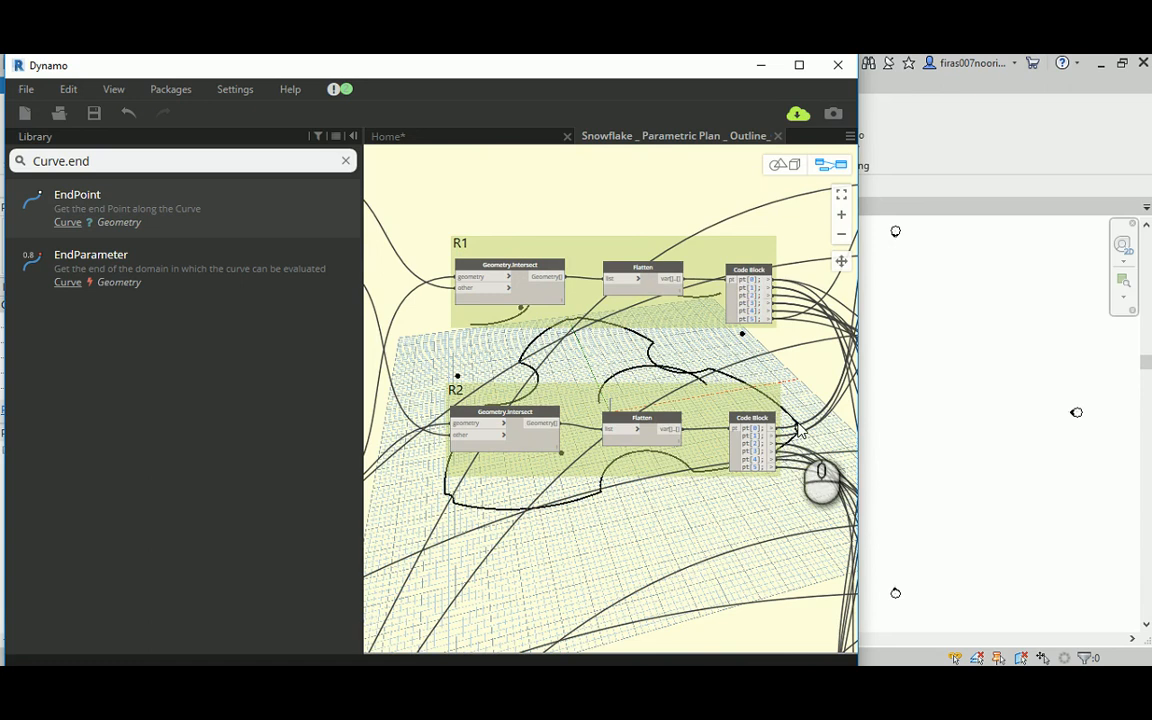
{"action": "middle_click_drag", "start_coordinate": [697, 205], "coordinate": [514, 205]}
{"action": "scroll", "coordinate": [580, 247], "scroll_direction": "up", "scroll_amount": 3}
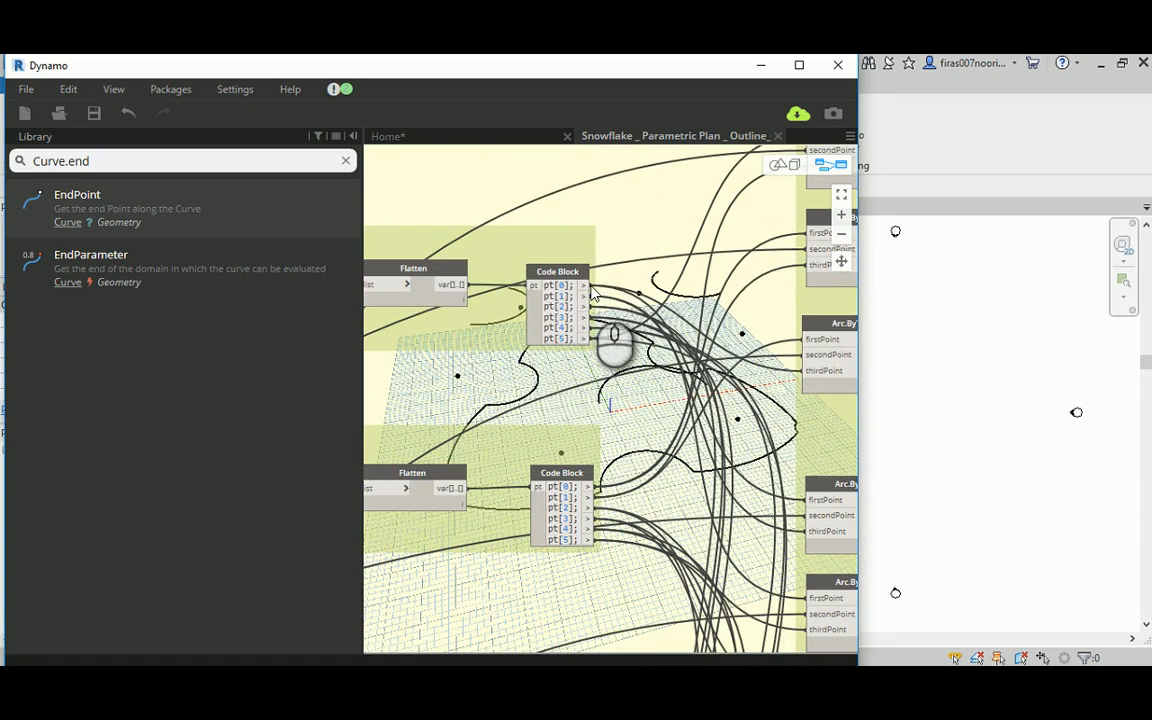
{"action": "scroll", "coordinate": [596, 282], "scroll_direction": "down", "scroll_amount": 6}
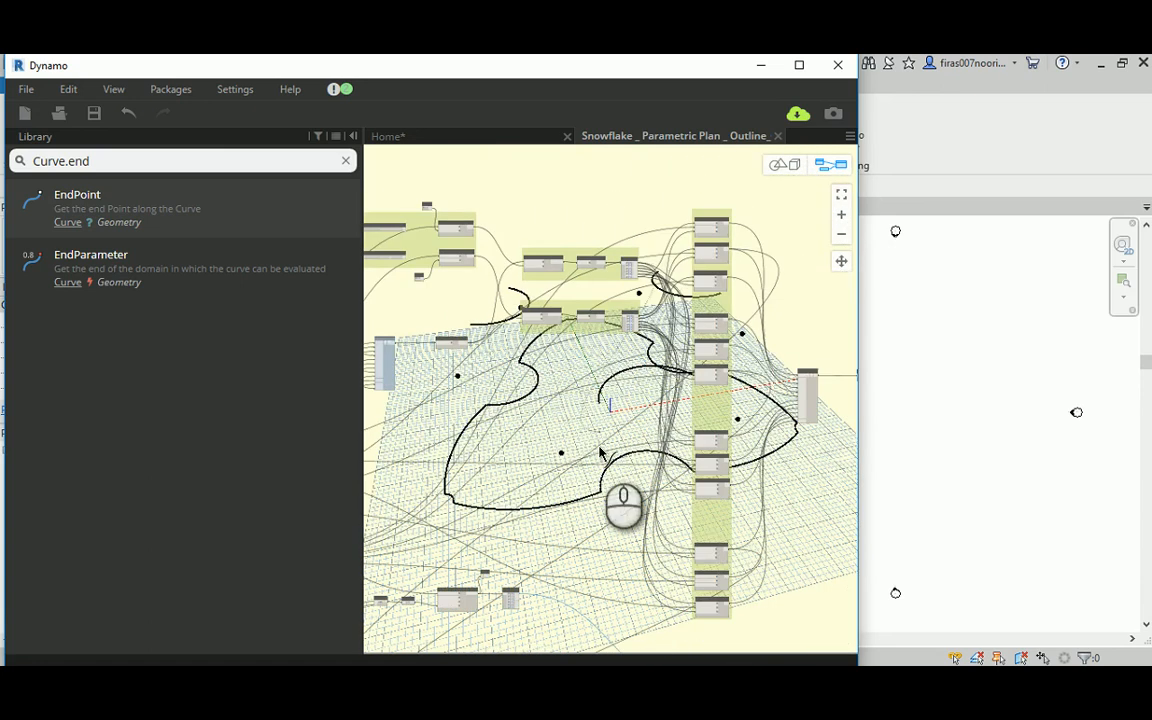
{"action": "scroll", "coordinate": [505, 290], "scroll_direction": "up", "scroll_amount": 3}
{"action": "scroll", "coordinate": [571, 406], "scroll_direction": "up", "scroll_amount": 3}
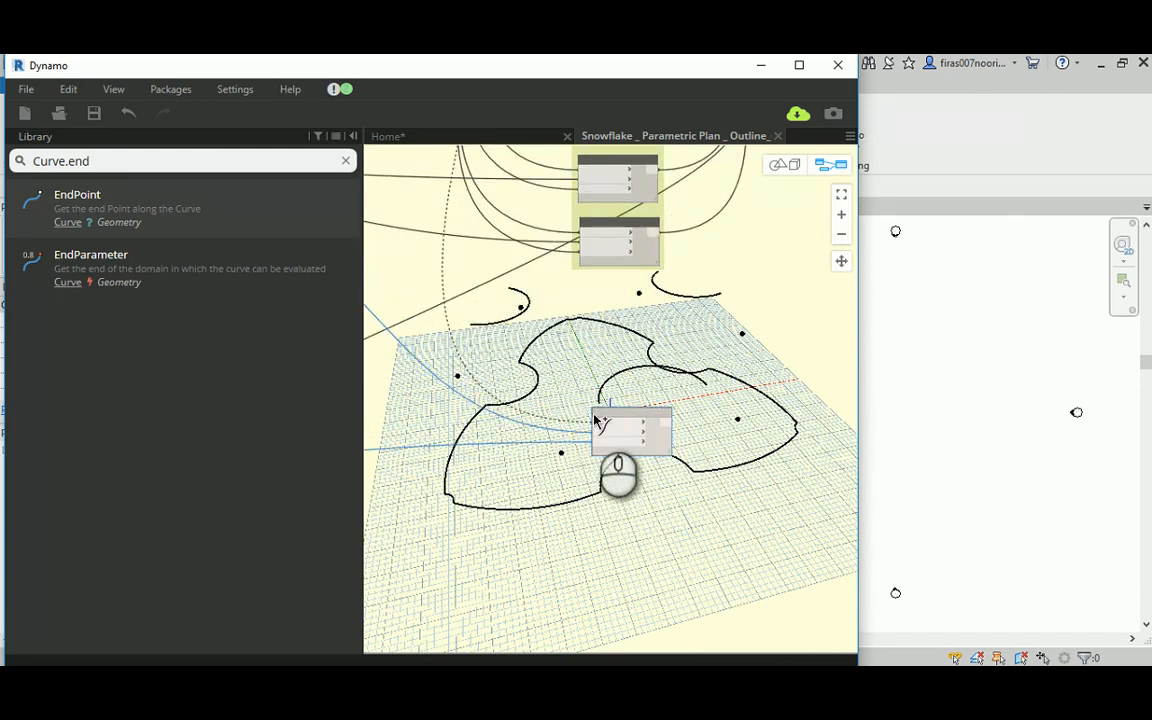
{"action": "left_click", "coordinate": [597, 421]}
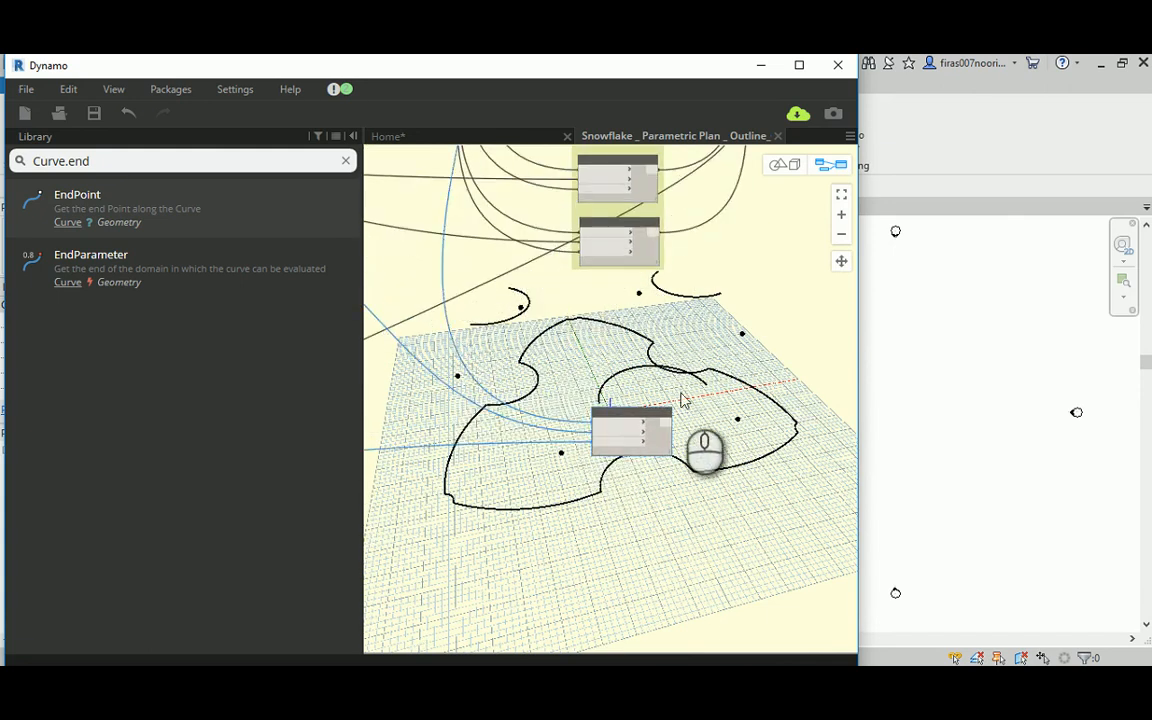
Step: Duplicate the Output node near E3_Mid, place the copy beside the new arc node and connect the node's Arc output to it
{"action": "scroll", "coordinate": [707, 335], "scroll_direction": "down", "scroll_amount": 4}
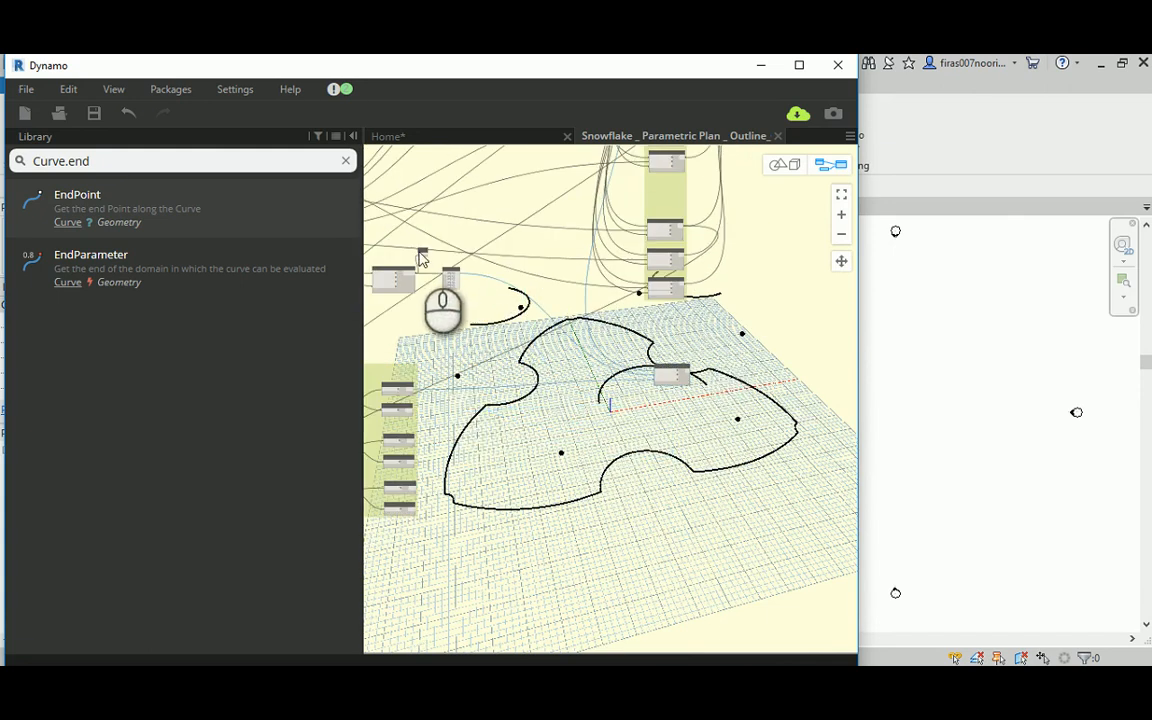
{"action": "scroll", "coordinate": [422, 255], "scroll_direction": "up", "scroll_amount": 4}
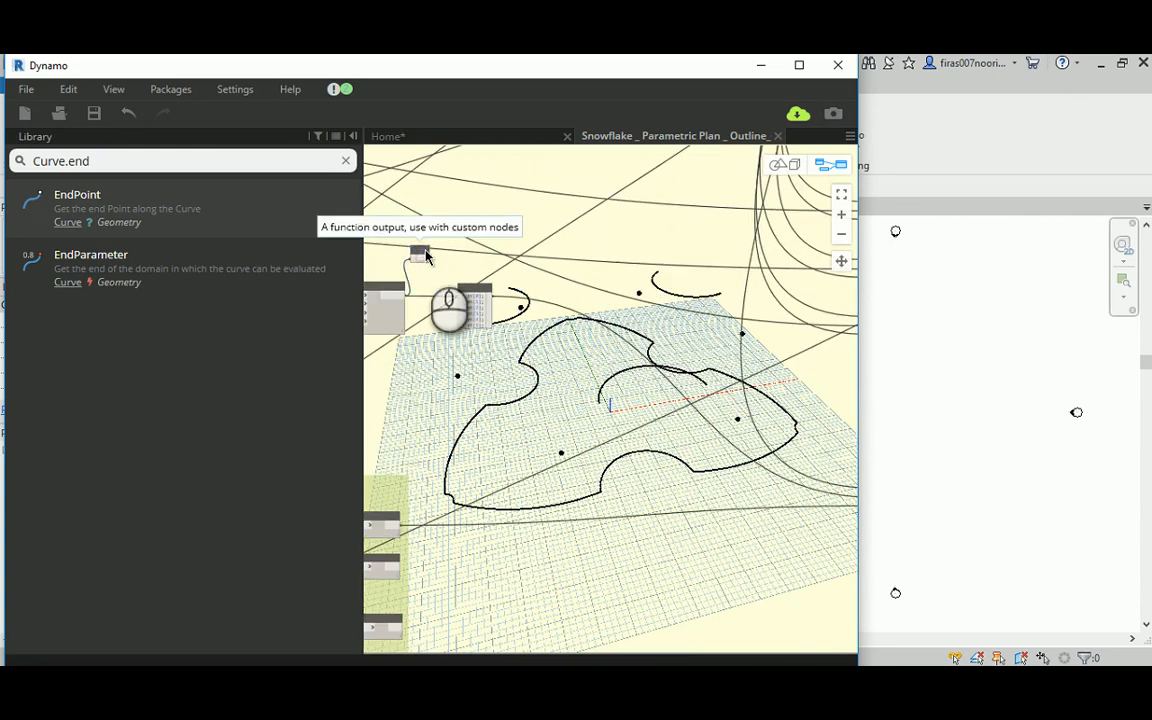
{"action": "left_click_drag", "start_coordinate": [421, 255], "coordinate": [804, 437], "text": "ctrl"}
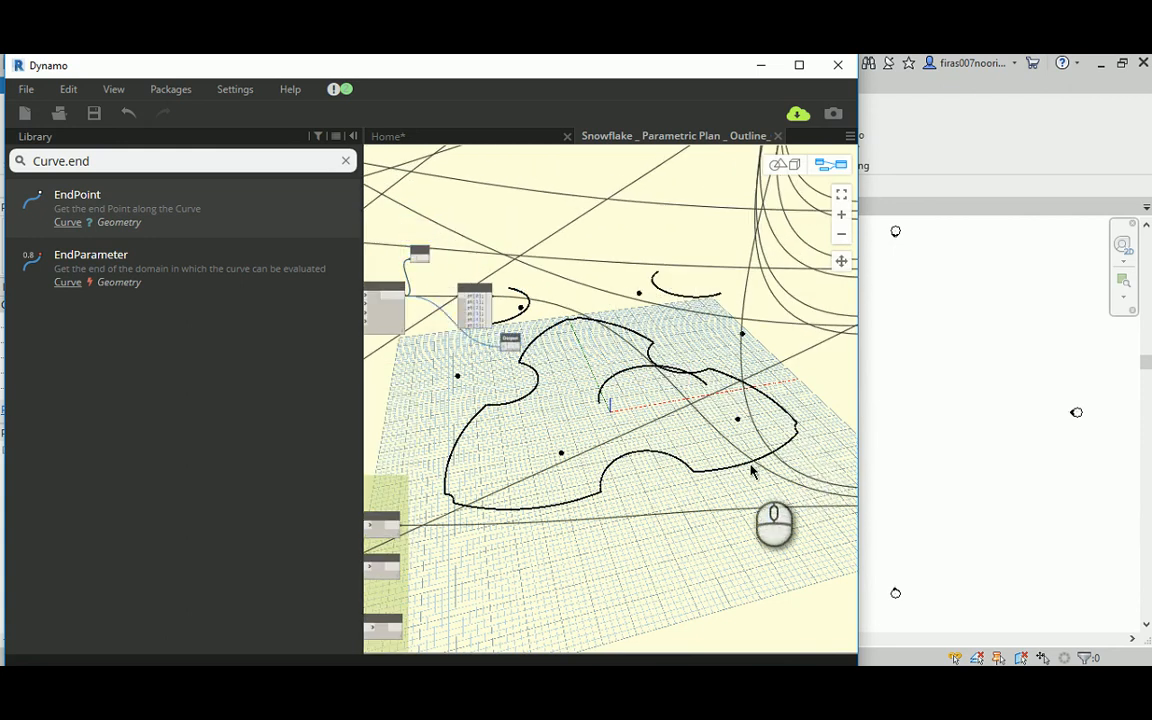
{"action": "middle_click_drag", "start_coordinate": [728, 467], "coordinate": [428, 295]}
{"action": "left_click_drag", "start_coordinate": [399, 272], "coordinate": [697, 364]}
{"action": "scroll", "coordinate": [656, 354], "scroll_direction": "up", "scroll_amount": 4}
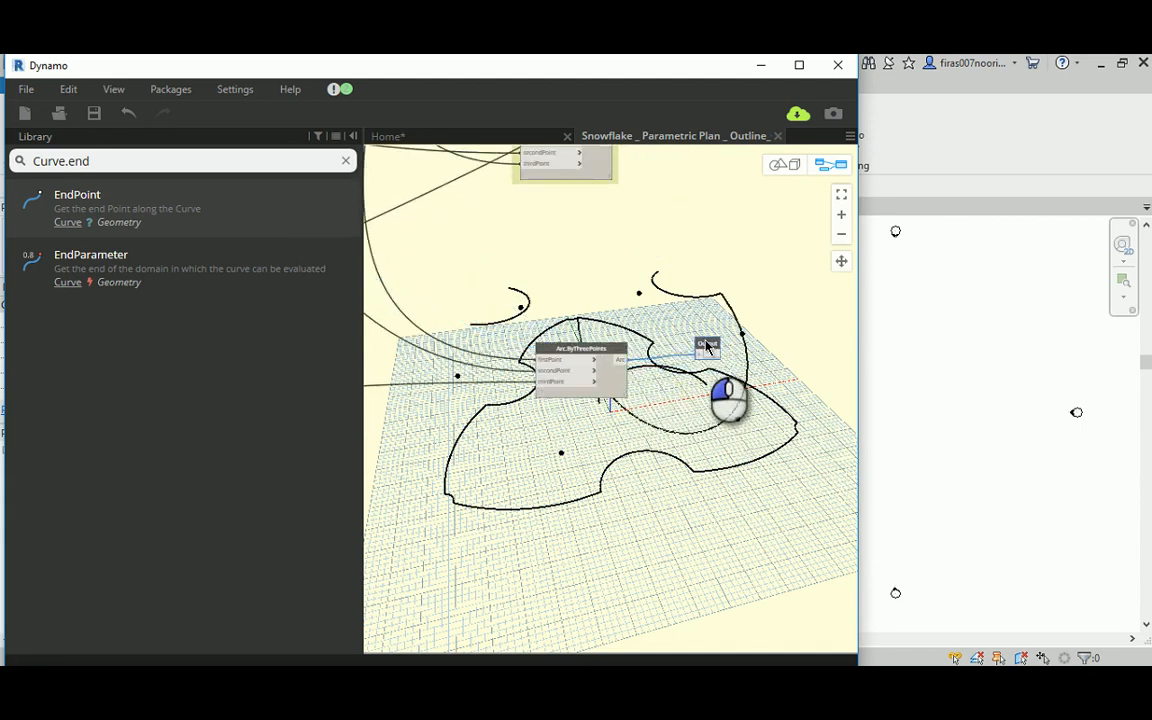
Step: Check the new arc in the 3D preview and reconnect its firstPoint to the pt[5] output of the R1 group's Code Block
{"action": "left_click", "coordinate": [785, 167]}
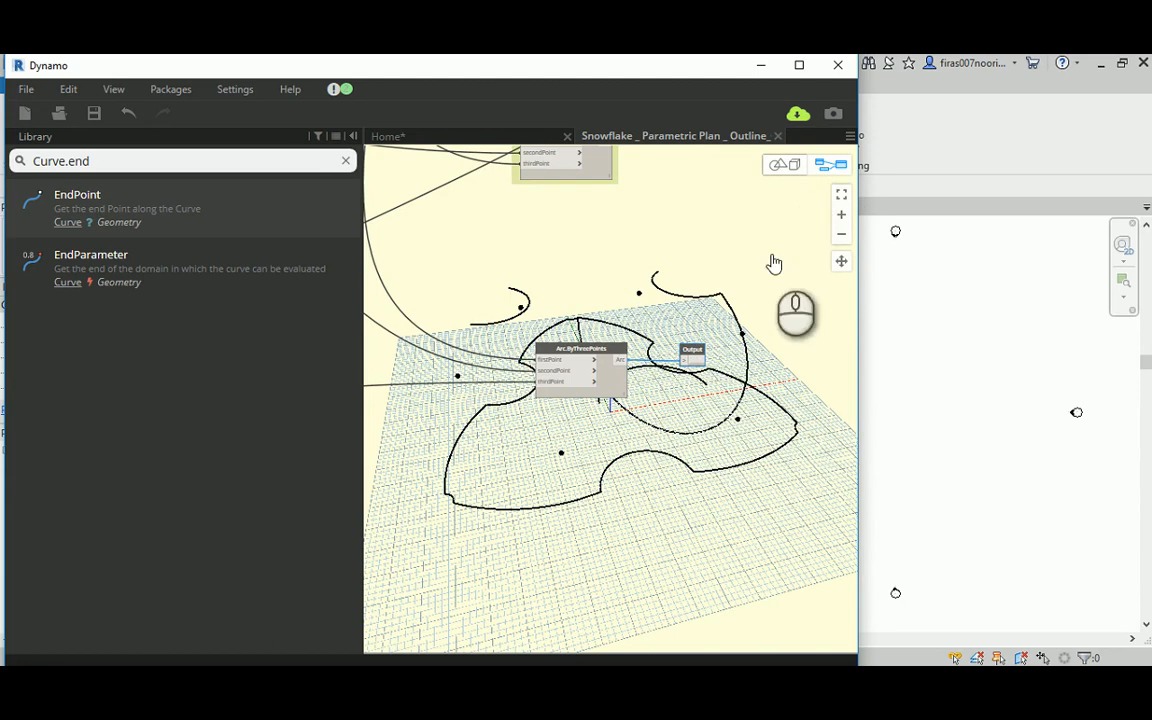
{"action": "right_click_drag", "start_coordinate": [654, 314], "coordinate": [712, 308]}
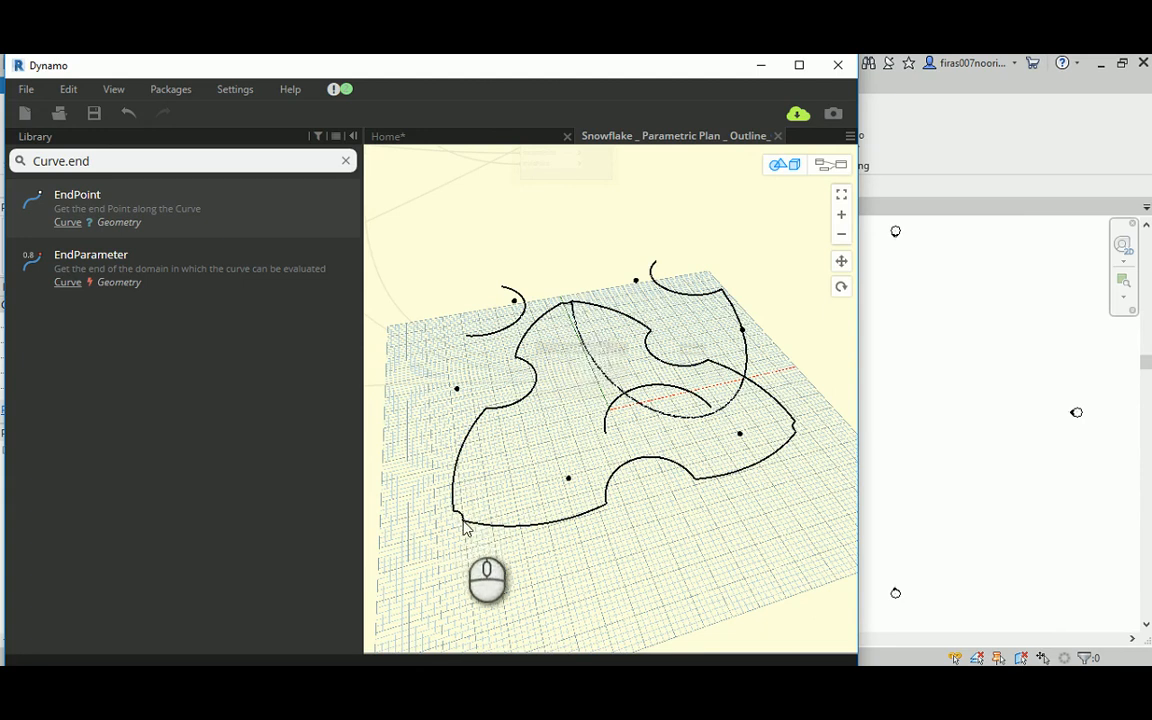
{"action": "scroll", "coordinate": [797, 435], "scroll_direction": "down", "scroll_amount": 5}
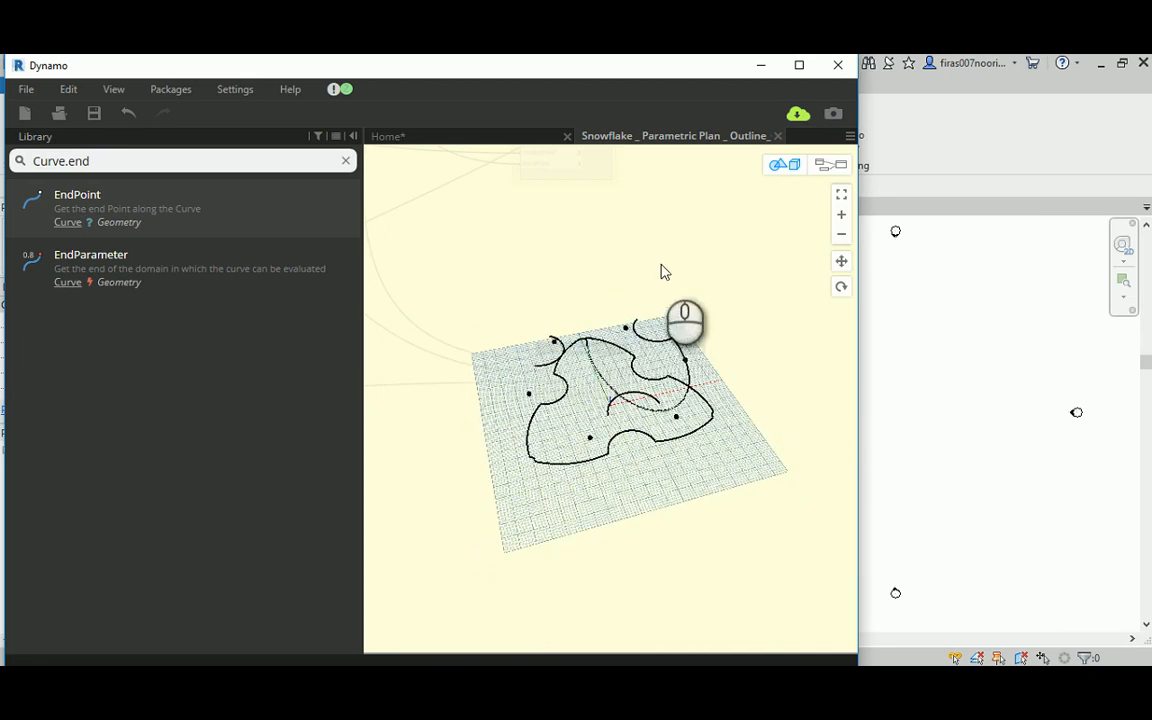
{"action": "left_click", "coordinate": [830, 165]}
{"action": "middle_click_drag", "start_coordinate": [536, 246], "coordinate": [681, 430]}
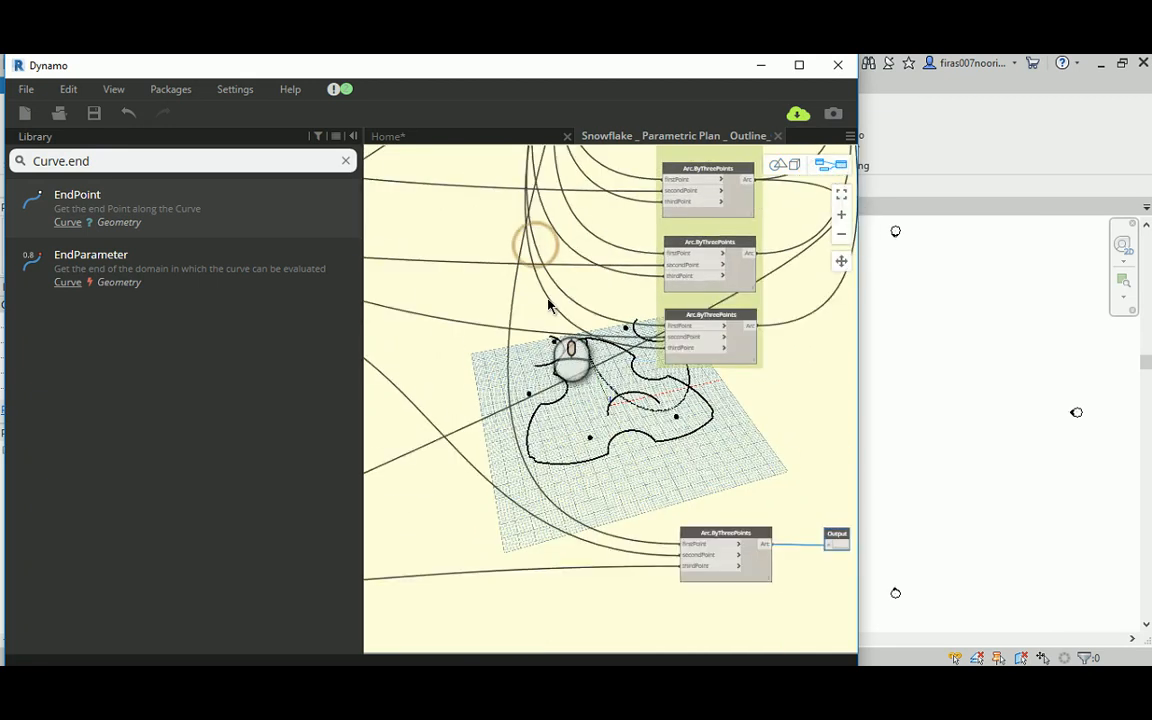
{"action": "scroll", "coordinate": [549, 308], "scroll_direction": "down", "scroll_amount": 3}
{"action": "middle_click_drag", "start_coordinate": [472, 267], "coordinate": [678, 488]}
{"action": "middle_click_drag", "start_coordinate": [634, 290], "coordinate": [634, 484]}
{"action": "scroll", "coordinate": [634, 484], "scroll_direction": "down", "scroll_amount": 3}
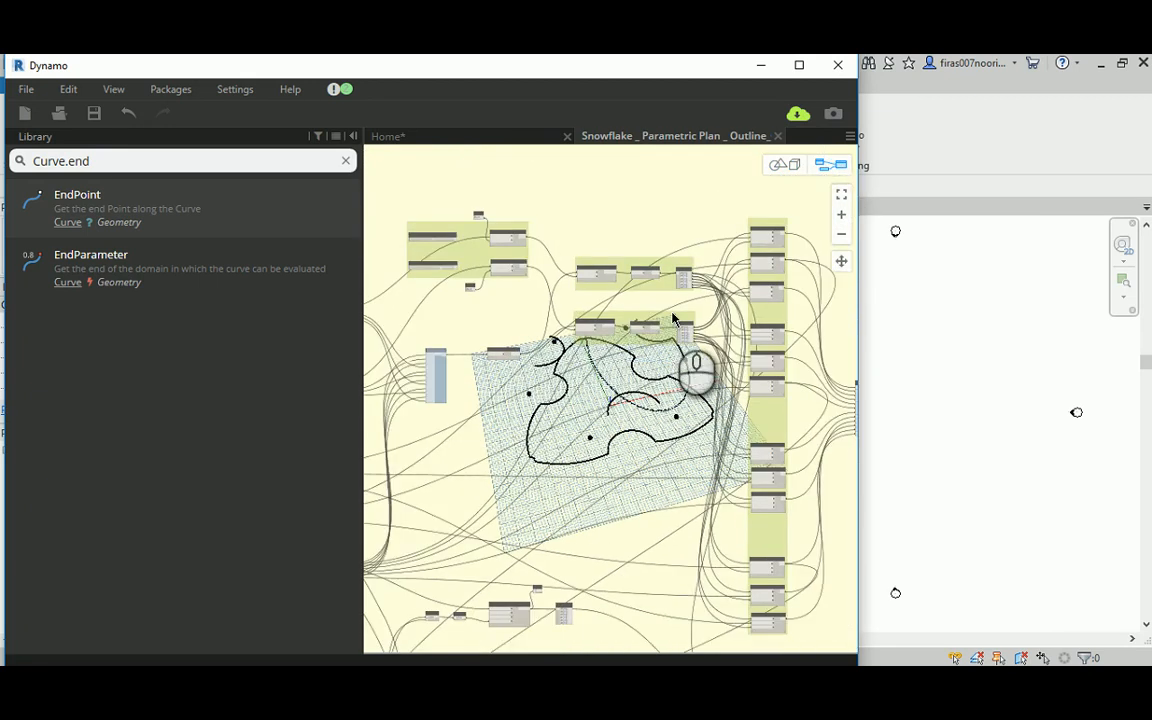
{"action": "scroll", "coordinate": [685, 277], "scroll_direction": "up", "scroll_amount": 7}
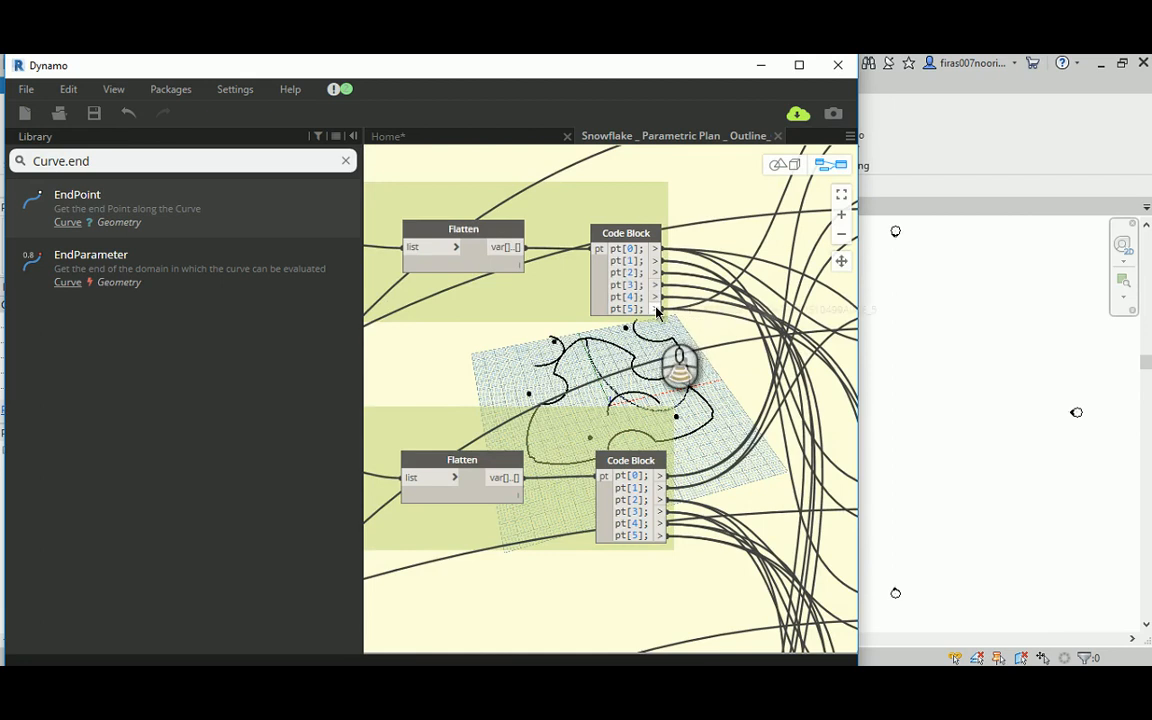
{"action": "scroll", "coordinate": [660, 300], "scroll_direction": "down", "scroll_amount": 4}
{"action": "middle_click_drag", "start_coordinate": [684, 435], "coordinate": [518, 135]}
{"action": "middle_click_drag", "start_coordinate": [483, 424], "coordinate": [503, 90]}
{"action": "scroll", "coordinate": [680, 462], "scroll_direction": "up", "scroll_amount": 2}
{"action": "scroll", "coordinate": [680, 462], "scroll_direction": "down", "scroll_amount": 1}
{"action": "scroll", "coordinate": [549, 549], "scroll_direction": "up", "scroll_amount": 6}
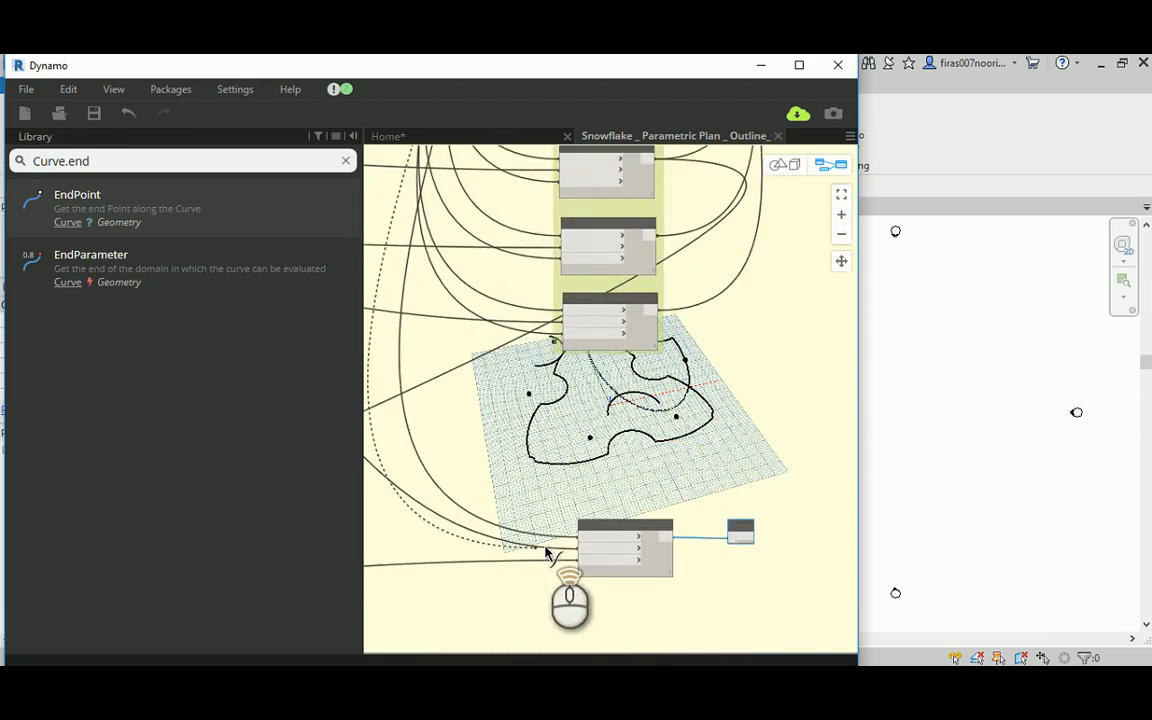
{"action": "left_click", "coordinate": [645, 518]}
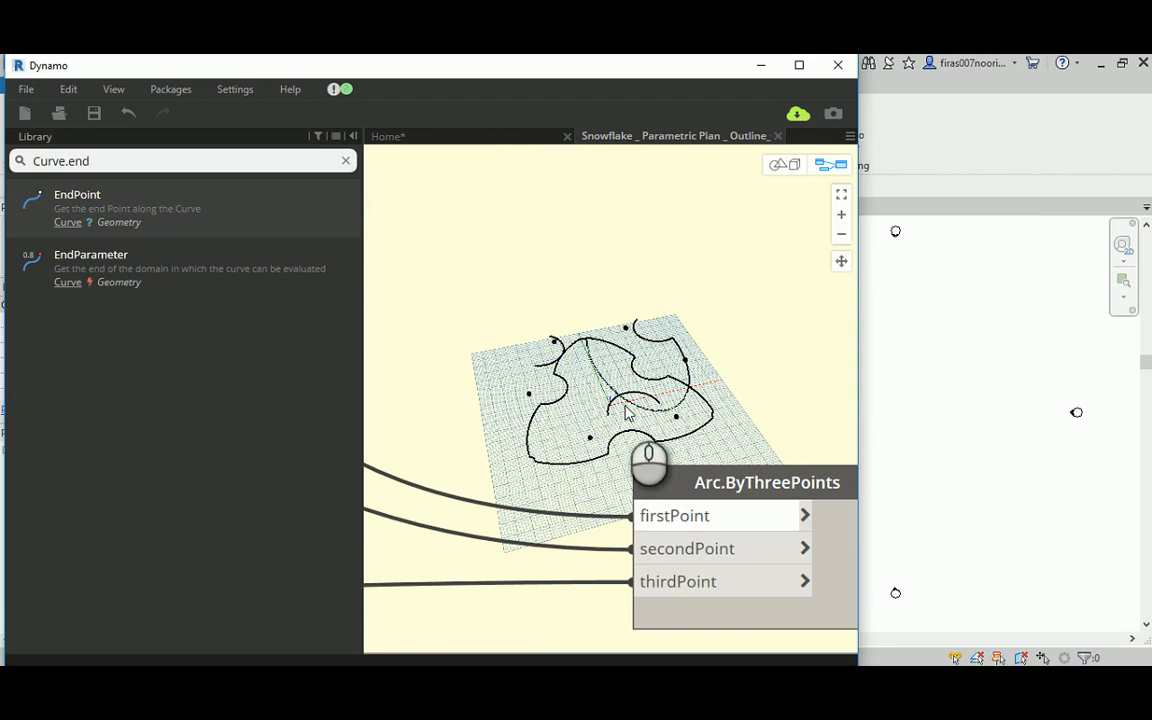
Step: Examine the corrected arc in the 3D preview from several angles, checking its ends against the raised curve, mid-height point and base outline
{"action": "left_click", "coordinate": [781, 164]}
{"action": "scroll", "coordinate": [670, 328], "scroll_direction": "up", "scroll_amount": 3}
{"action": "left_click_drag", "start_coordinate": [669, 321], "coordinate": [548, 302]}
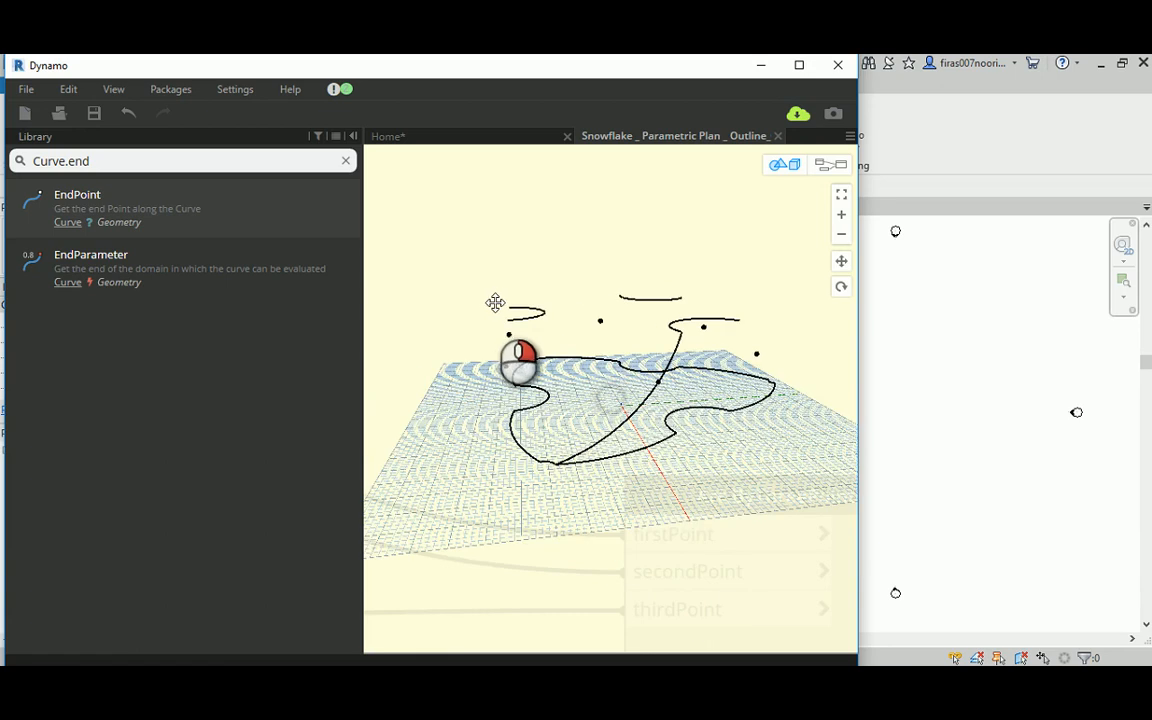
{"action": "left_click_drag", "start_coordinate": [549, 330], "coordinate": [525, 290]}
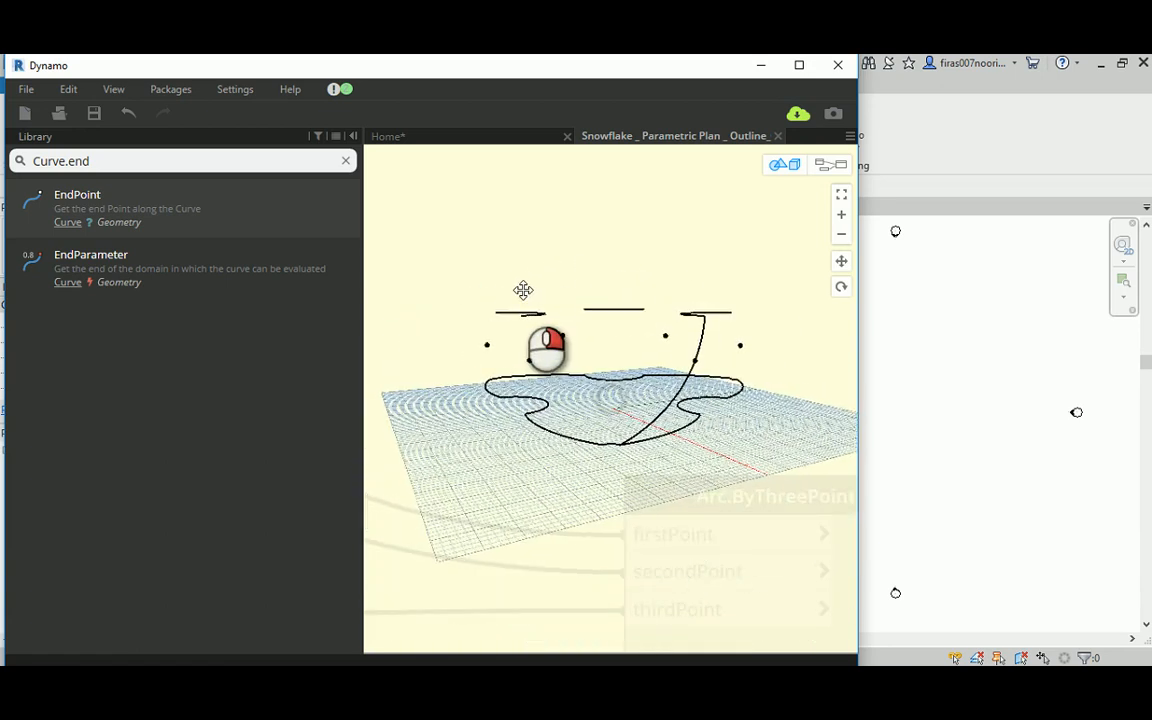
{"action": "right_click_drag", "start_coordinate": [523, 290], "coordinate": [711, 354]}
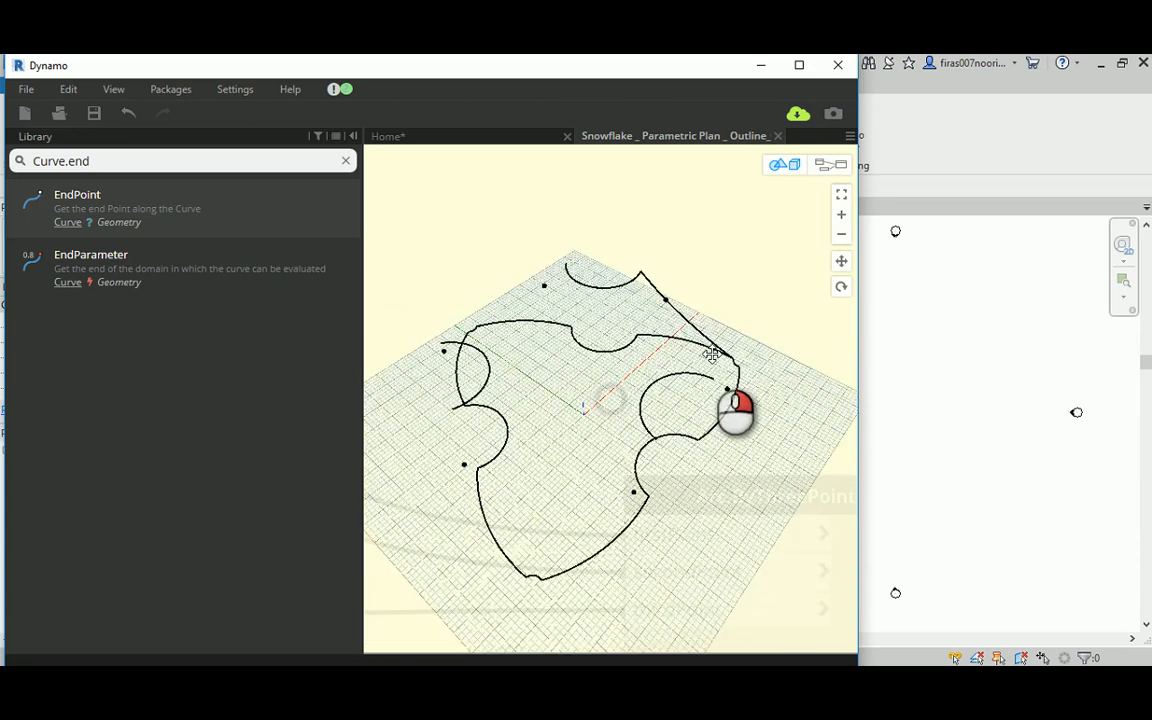
{"action": "scroll", "coordinate": [711, 354], "scroll_direction": "up", "scroll_amount": 6}
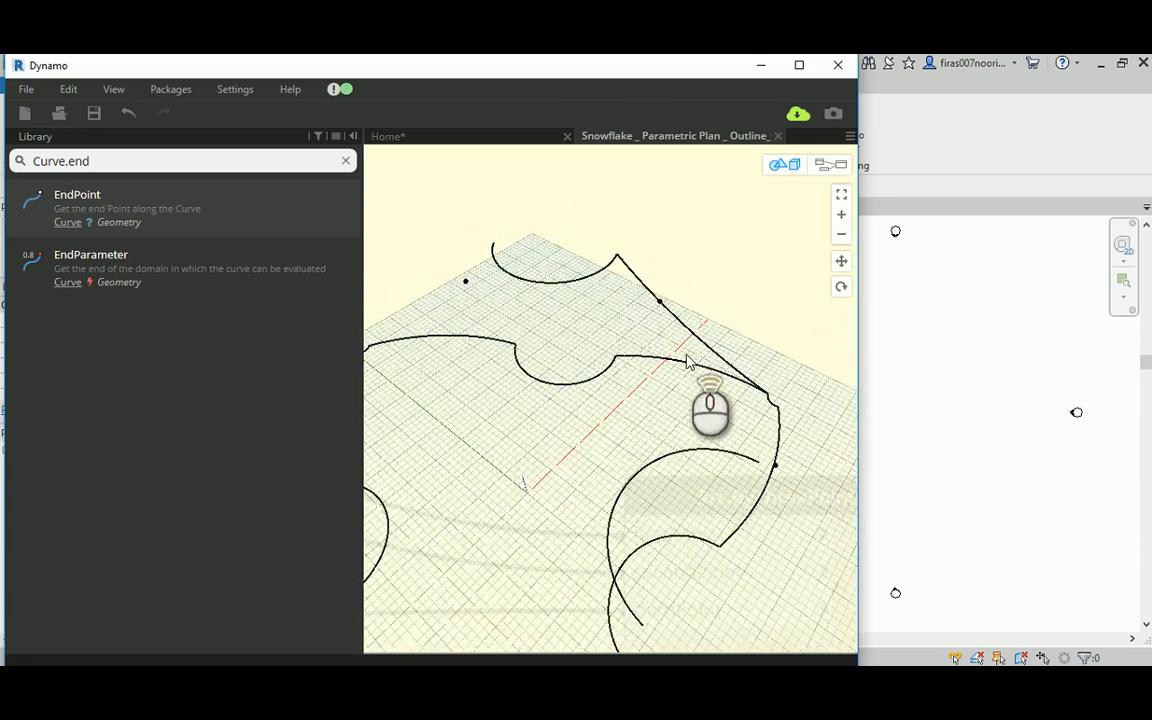
{"action": "scroll", "coordinate": [687, 362], "scroll_direction": "up", "scroll_amount": 4}
{"action": "middle_click_drag", "start_coordinate": [737, 388], "coordinate": [710, 403]}
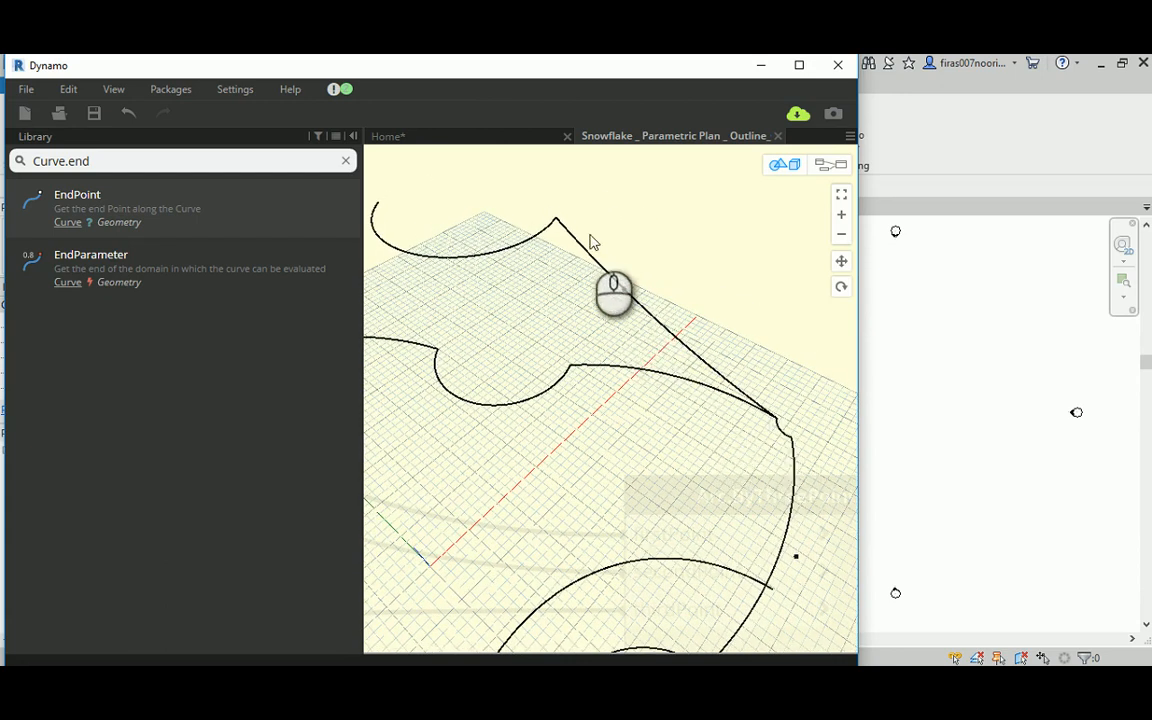
{"action": "mouse_move", "coordinate": [674, 329]}
{"action": "right_mouse_down"}
{"action": "mouse_move", "coordinate": [627, 327]}
{"action": "mouse_move", "coordinate": [537, 291]}
{"action": "mouse_move", "coordinate": [660, 335]}
{"action": "right_mouse_up"}
{"action": "scroll", "coordinate": [659, 336], "scroll_direction": "down", "scroll_amount": 4}
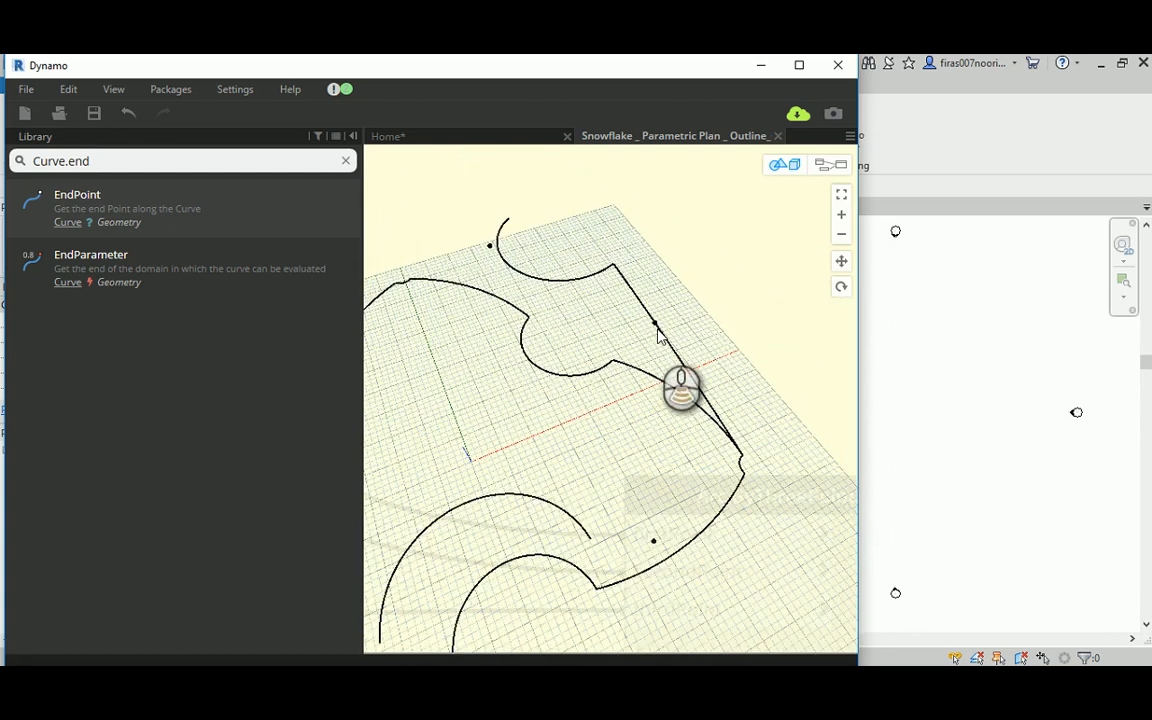
{"action": "middle_click_drag", "start_coordinate": [641, 396], "coordinate": [617, 336]}
{"action": "scroll", "coordinate": [680, 418], "scroll_direction": "down", "scroll_amount": 1}
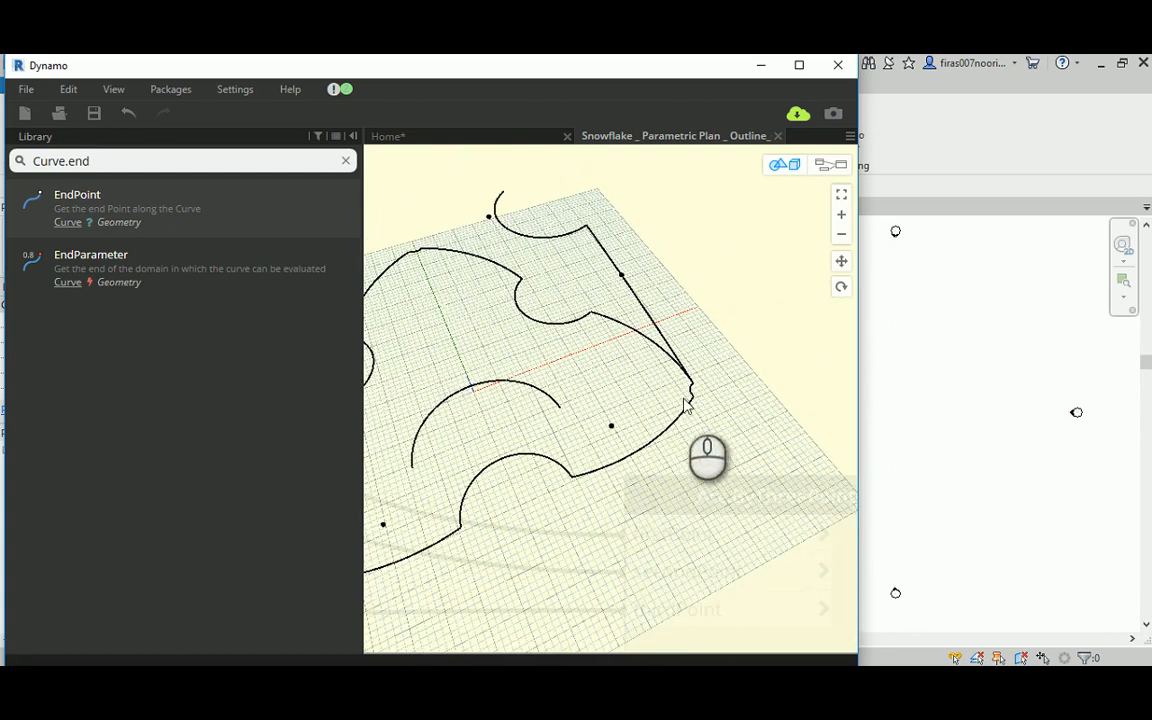
{"action": "scroll", "coordinate": [651, 360], "scroll_direction": "down", "scroll_amount": 2}
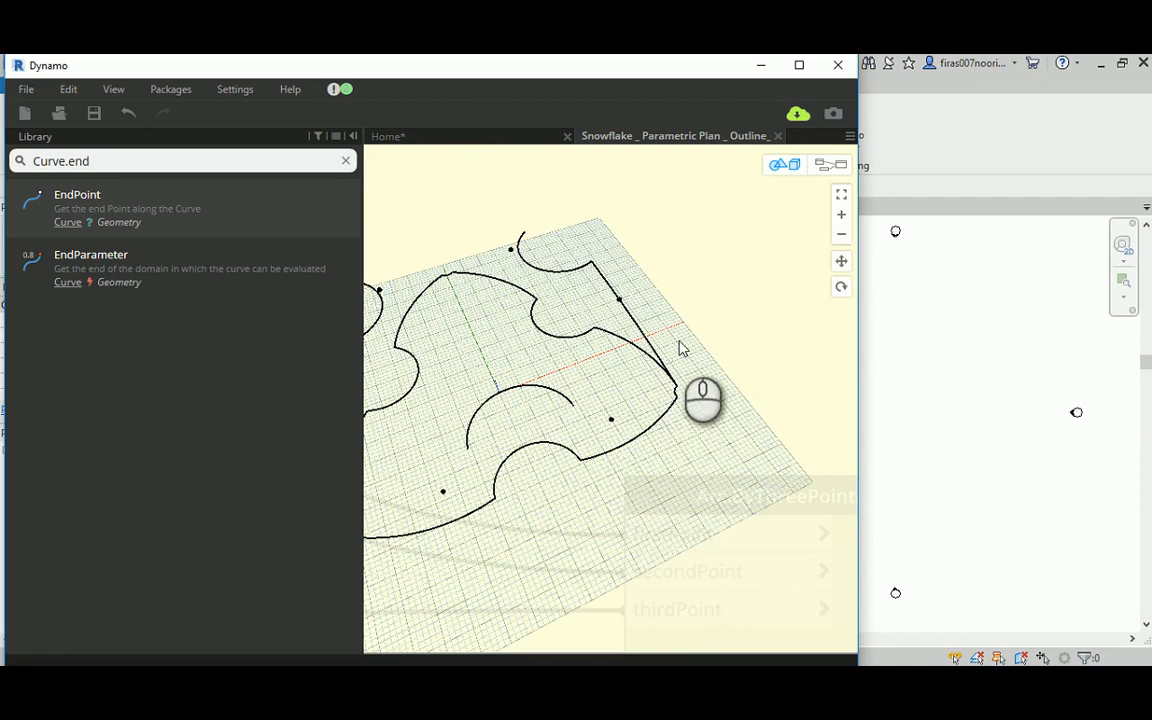
Step: Rename the new Arc.ByThreePoints node to Top
{"action": "left_click", "coordinate": [829, 165]}
{"action": "scroll", "coordinate": [670, 300], "scroll_direction": "down", "scroll_amount": 5}
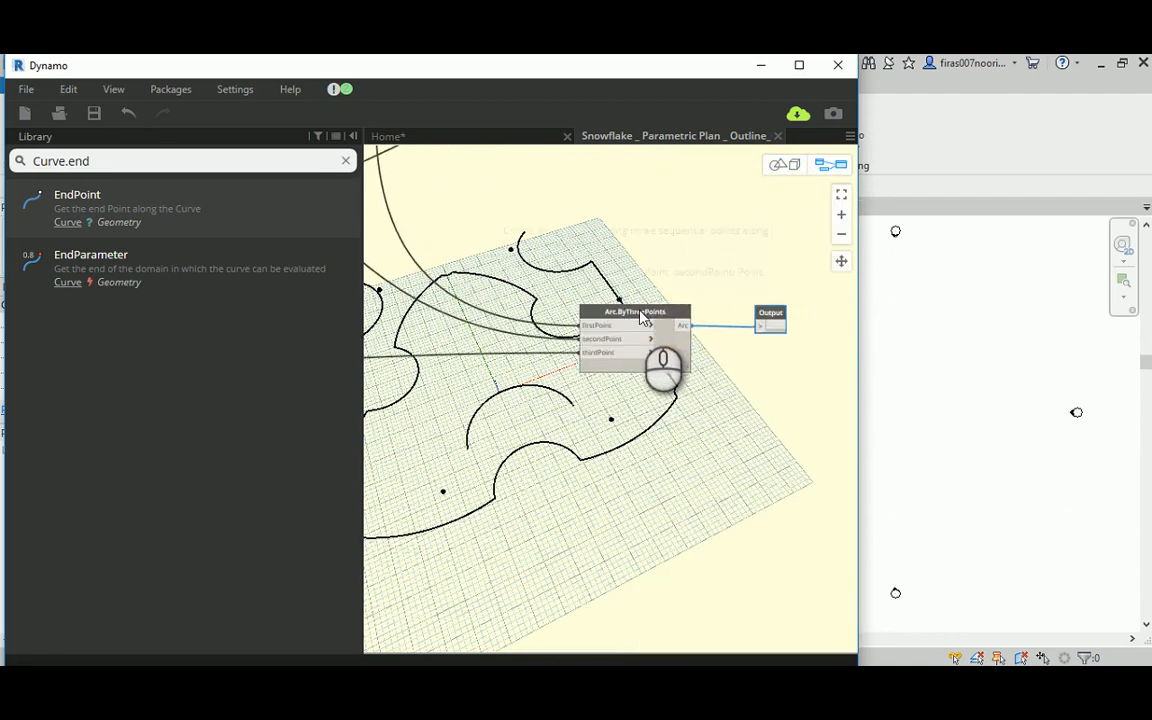
{"action": "double_click", "coordinate": [641, 313]}
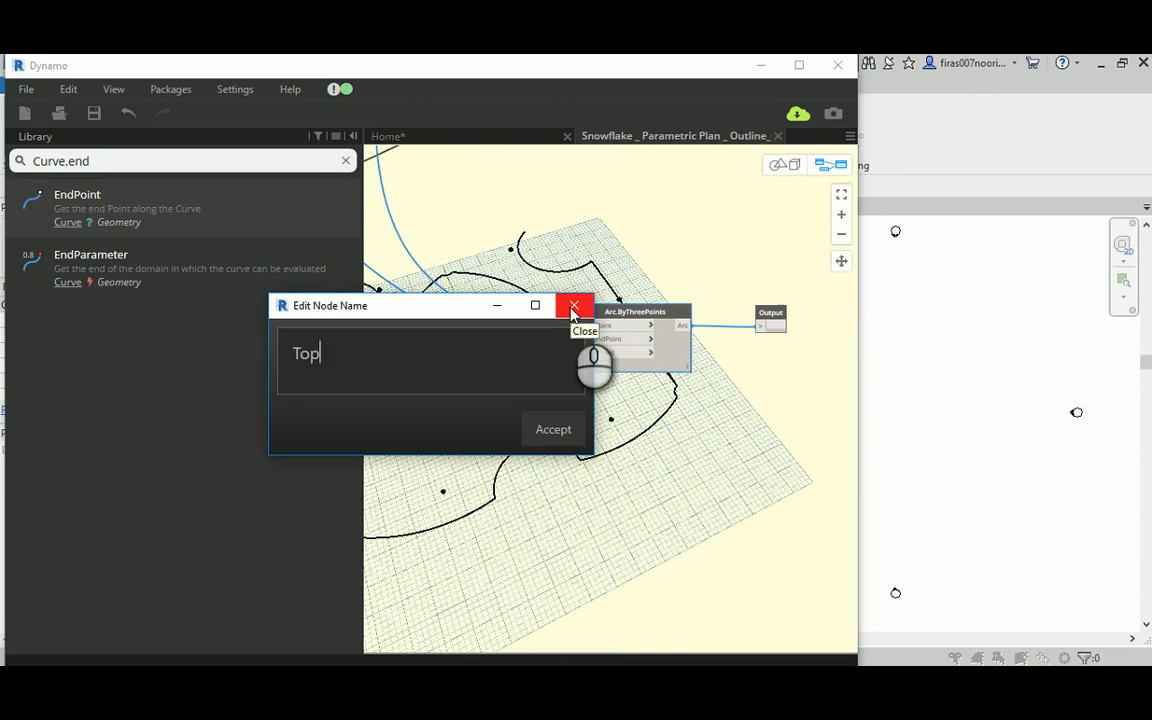
{"action": "left_click", "coordinate": [561, 434]}
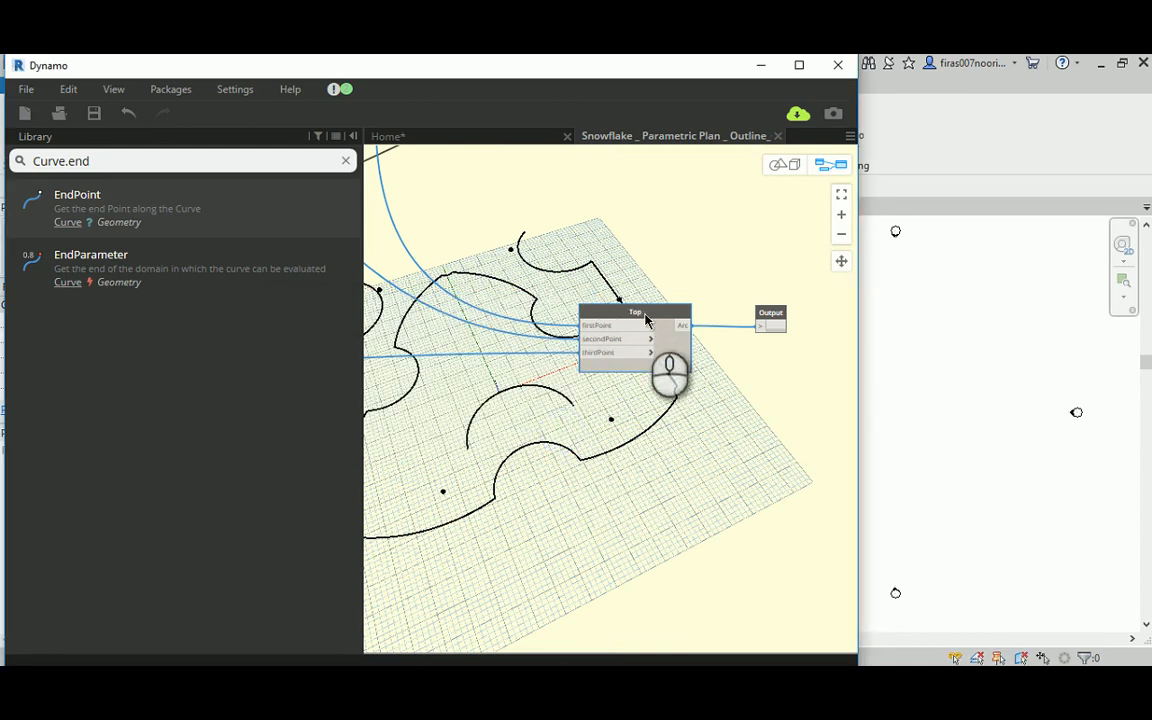
Step: Duplicate the Top arc node together with its Output node and place the copies below the originals
{"action": "left_click_drag", "start_coordinate": [541, 240], "coordinate": [832, 432]}
{"action": "left_click_drag", "start_coordinate": [633, 313], "coordinate": [643, 539], "text": "ctrl"}
{"action": "left_click", "coordinate": [522, 421]}
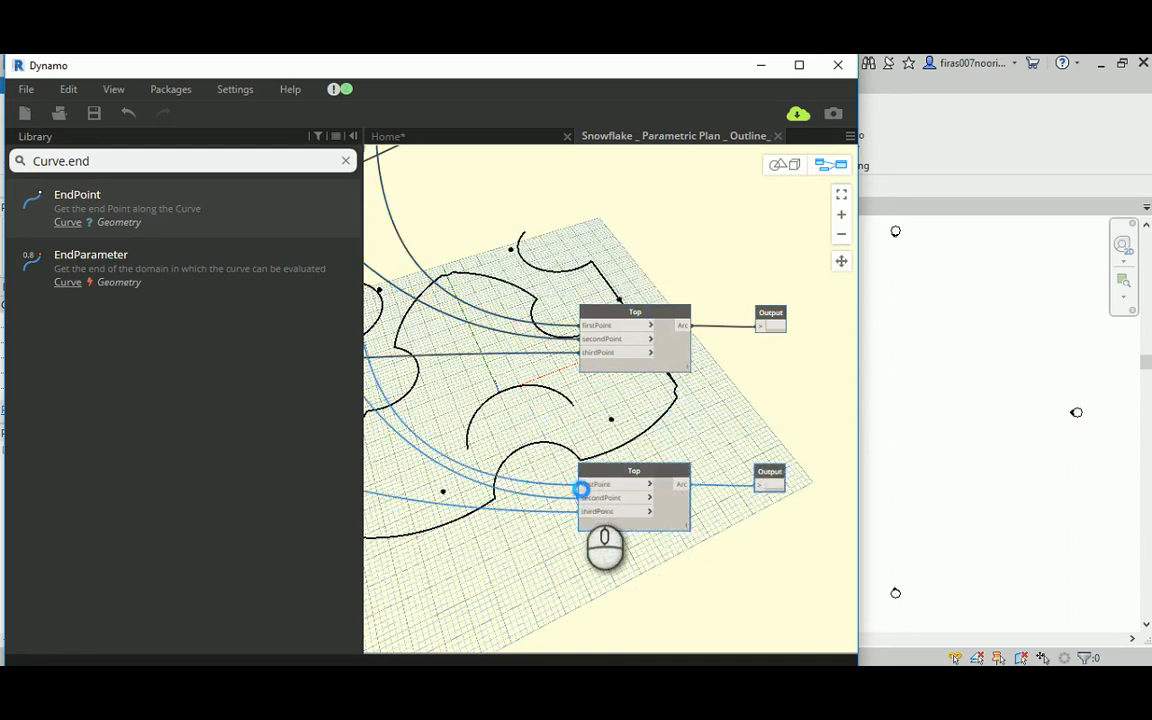
Step: Disconnect the firstPoint, secondPoint and thirdPoint inputs of the duplicated Top node
{"action": "left_click", "coordinate": [581, 490]}
{"action": "scroll", "coordinate": [540, 352], "scroll_direction": "down", "scroll_amount": 3}
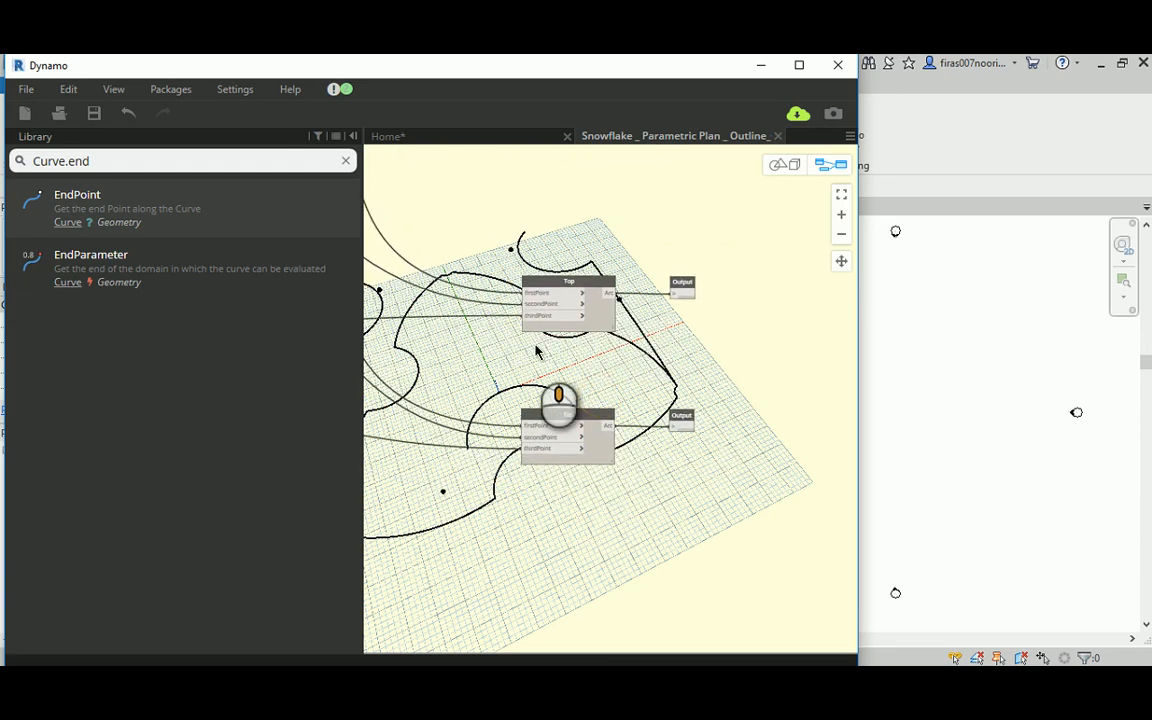
{"action": "mouse_move", "coordinate": [535, 346]}
{"action": "middle_mouse_down"}
{"action": "mouse_move", "coordinate": [530, 377]}
{"action": "mouse_move", "coordinate": [543, 364]}
{"action": "middle_mouse_up"}
{"action": "left_click", "coordinate": [540, 443]}
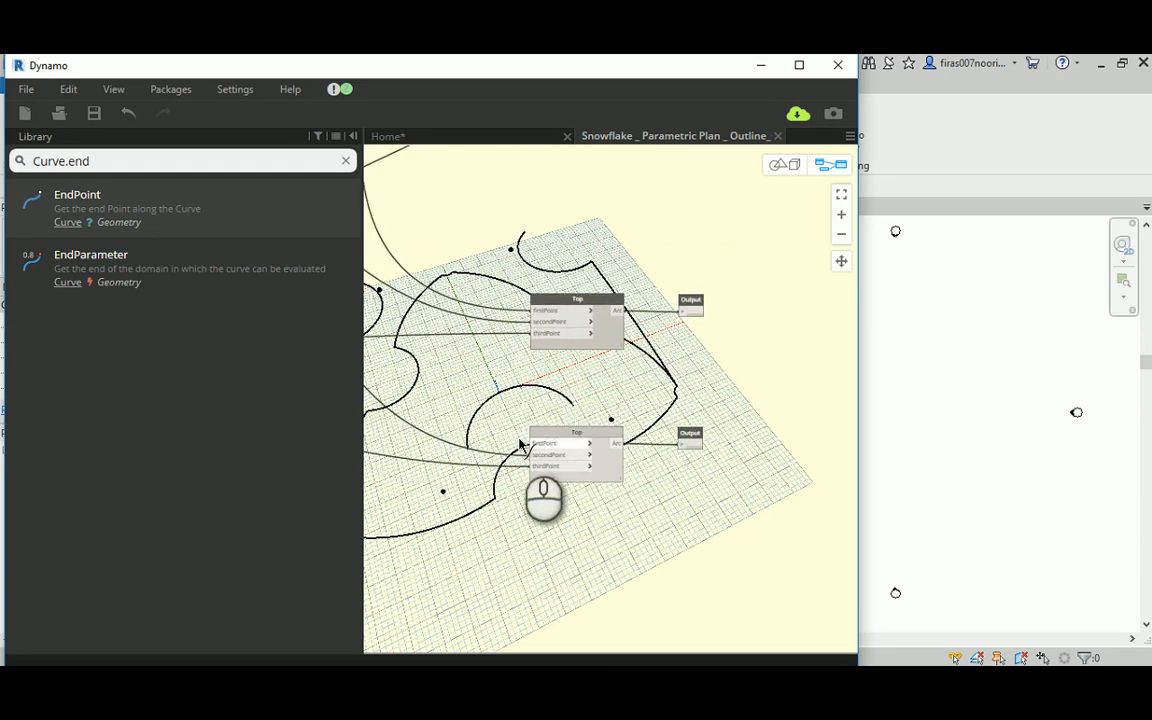
{"action": "left_click", "coordinate": [509, 435]}
{"action": "left_click", "coordinate": [534, 457]}
{"action": "left_click", "coordinate": [487, 420]}
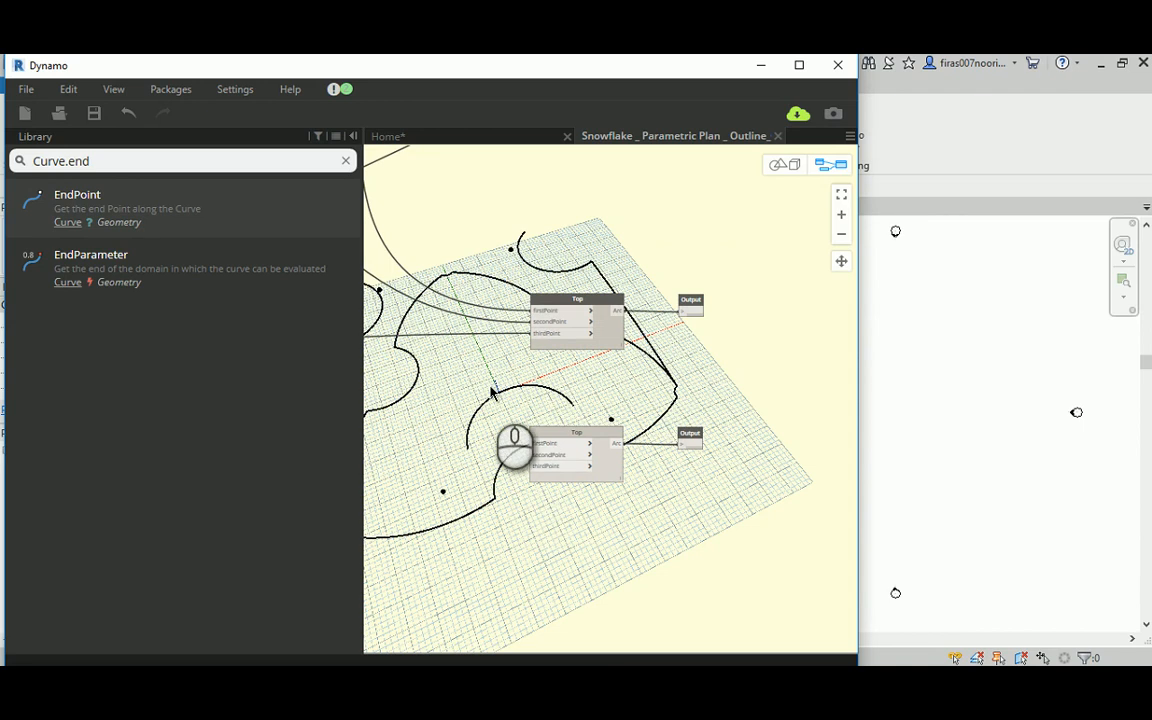
{"action": "middle_click_drag", "start_coordinate": [515, 390], "coordinate": [700, 396]}
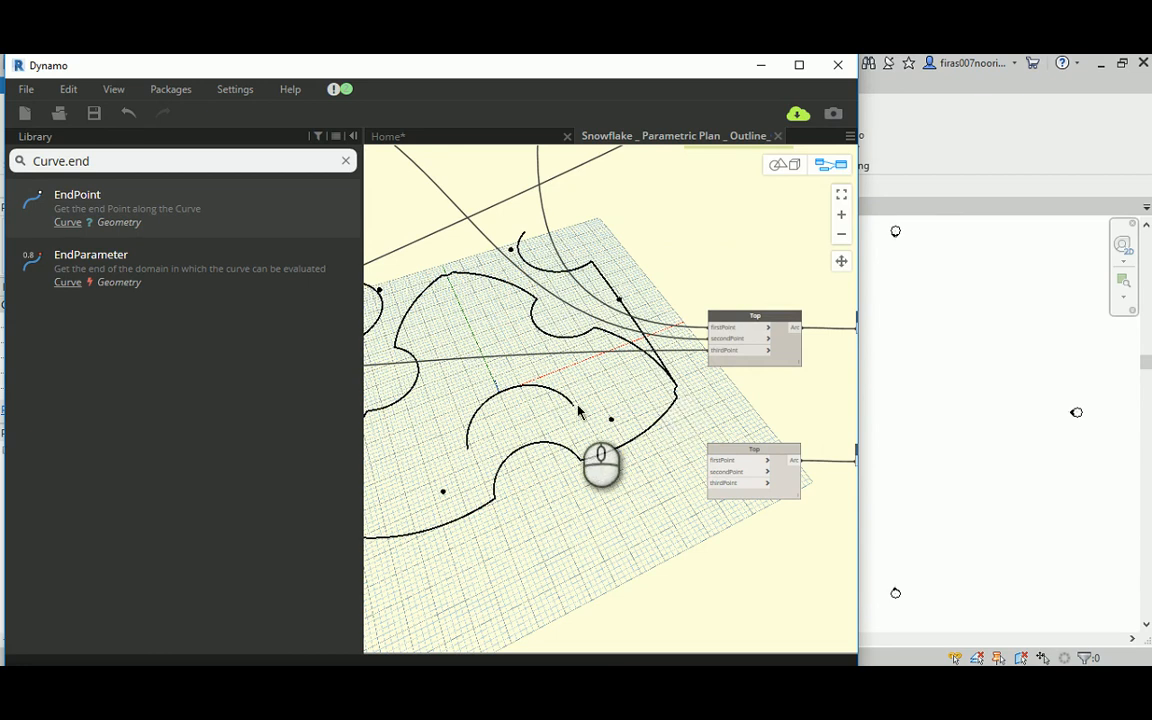
Step: Connect the Lower curve's Curve.EndPoint output to the thirdPoint input of the duplicated Top arc node
{"action": "scroll", "coordinate": [560, 415], "scroll_direction": "down", "scroll_amount": 5}
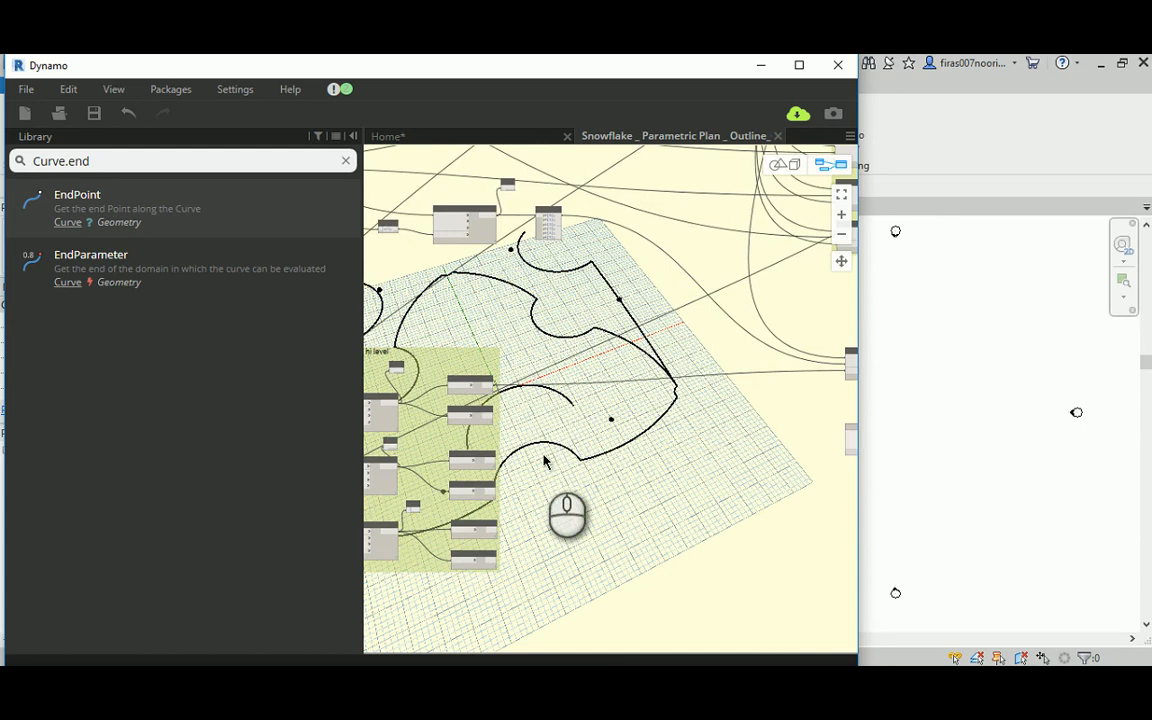
{"action": "scroll", "coordinate": [480, 455], "scroll_direction": "up", "scroll_amount": 5}
{"action": "scroll", "coordinate": [476, 450], "scroll_direction": "up", "scroll_amount": 3}
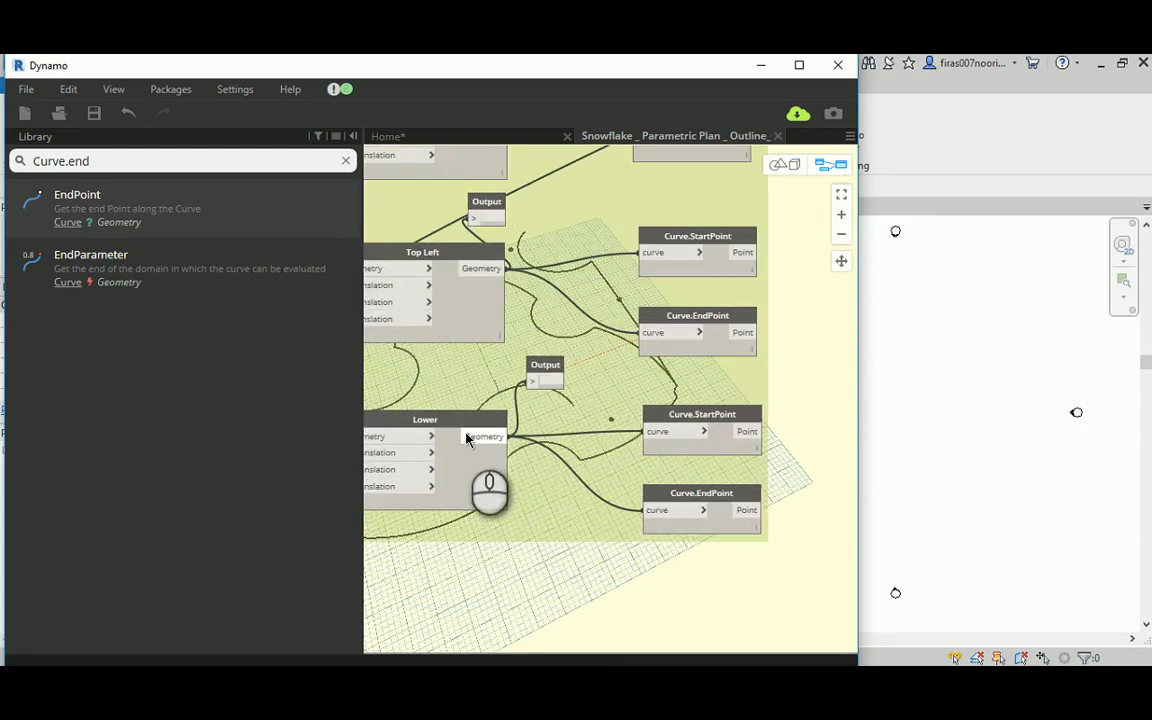
{"action": "middle_click_drag", "start_coordinate": [697, 462], "coordinate": [519, 434]}
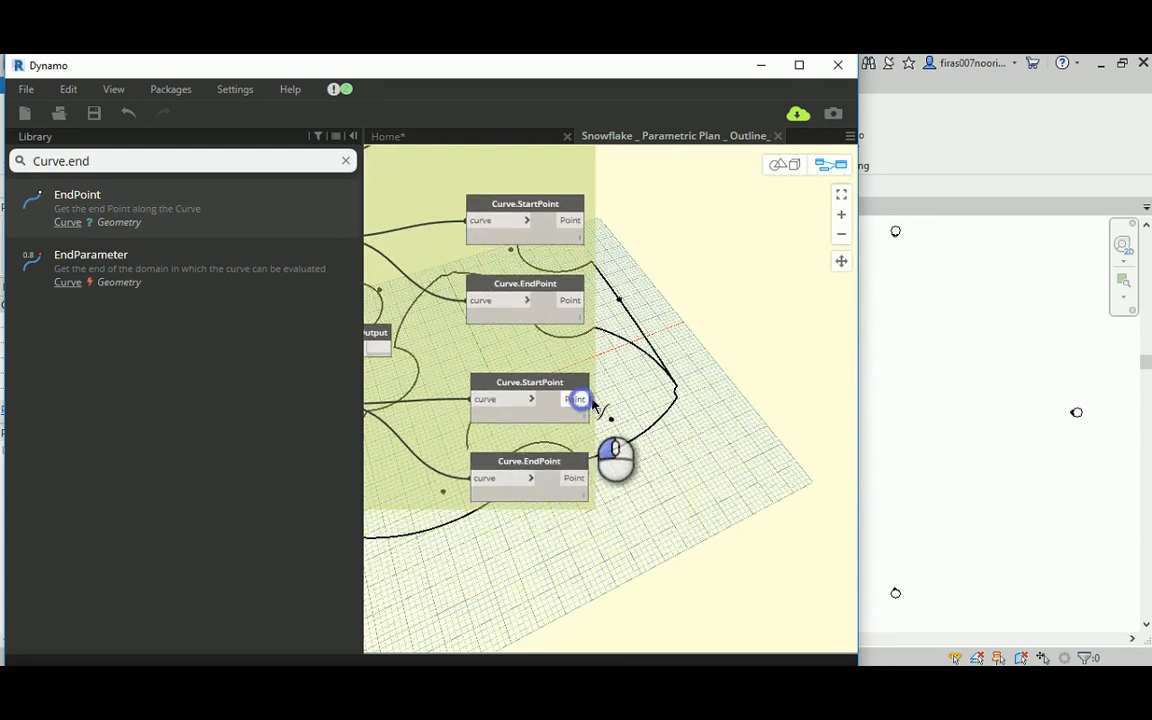
{"action": "left_click", "coordinate": [578, 399]}
{"action": "mouse_move", "coordinate": [771, 458]}
{"action": "middle_mouse_down"}
{"action": "mouse_move", "coordinate": [548, 432]}
{"action": "mouse_move", "coordinate": [689, 399]}
{"action": "mouse_move", "coordinate": [458, 416]}
{"action": "middle_mouse_up"}
{"action": "left_click", "coordinate": [668, 380]}
{"action": "left_click", "coordinate": [493, 419]}
{"action": "middle_click_drag", "start_coordinate": [676, 409], "coordinate": [473, 411]}
{"action": "middle_click_drag", "start_coordinate": [748, 318], "coordinate": [586, 352]}
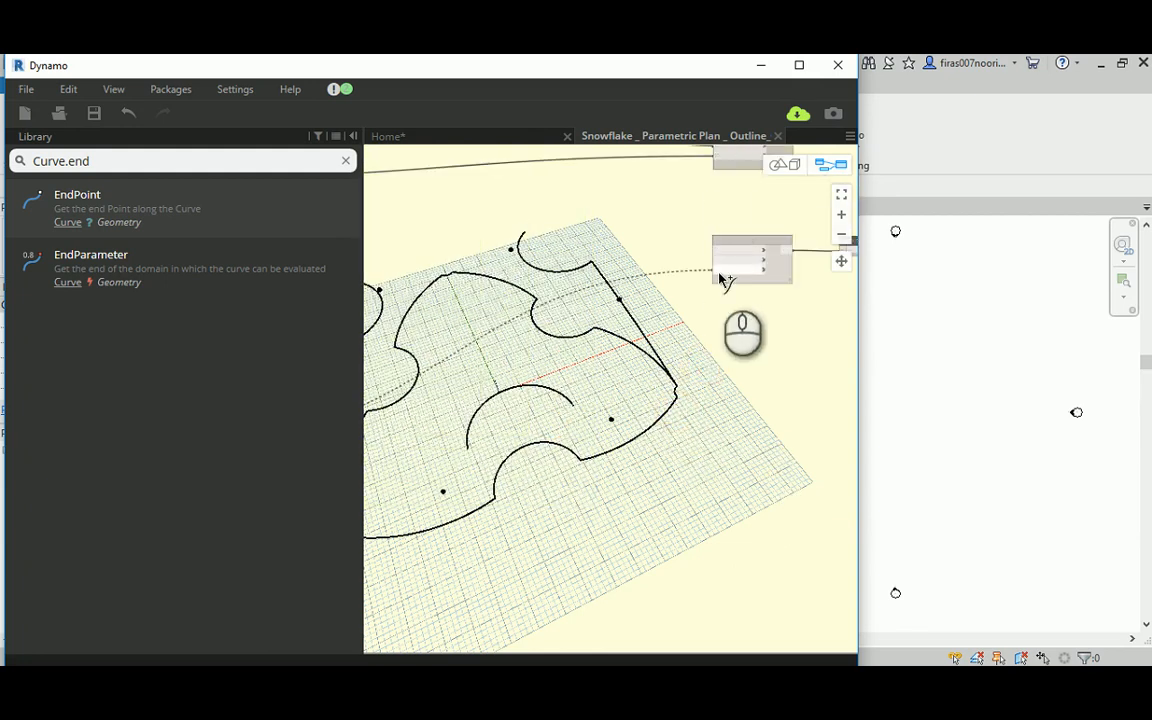
{"action": "scroll", "coordinate": [720, 278], "scroll_direction": "up", "scroll_amount": 3}
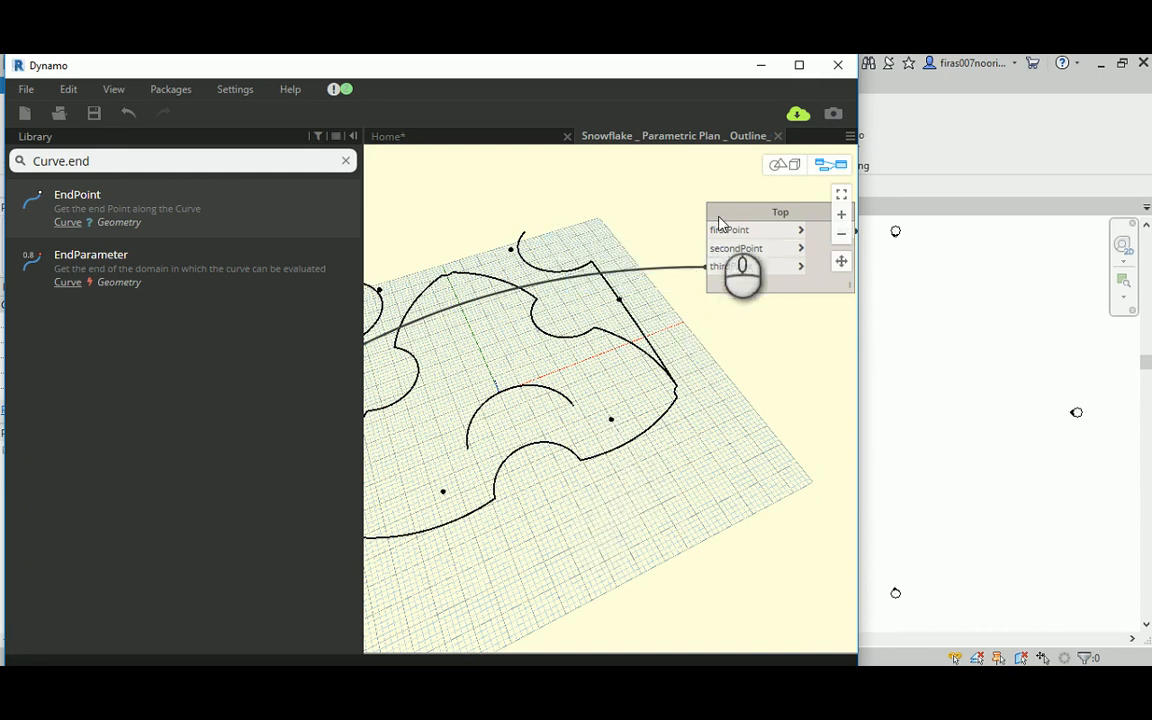
Step: Connect the secondPoint input of the duplicated Top node to pt[5] of the Code Block holding the raised mid-height points
{"action": "left_click", "coordinate": [730, 249]}
{"action": "middle_click_drag", "start_coordinate": [520, 196], "coordinate": [731, 287]}
{"action": "scroll", "coordinate": [728, 313], "scroll_direction": "down", "scroll_amount": 2}
{"action": "scroll", "coordinate": [728, 313], "scroll_direction": "down", "scroll_amount": 2}
{"action": "middle_click_drag", "start_coordinate": [532, 260], "coordinate": [775, 318]}
{"action": "middle_click_drag", "start_coordinate": [548, 213], "coordinate": [791, 470]}
{"action": "middle_click_drag", "start_coordinate": [710, 399], "coordinate": [391, 366]}
{"action": "scroll", "coordinate": [663, 340], "scroll_direction": "up", "scroll_amount": 5}
{"action": "left_click", "coordinate": [652, 299]}
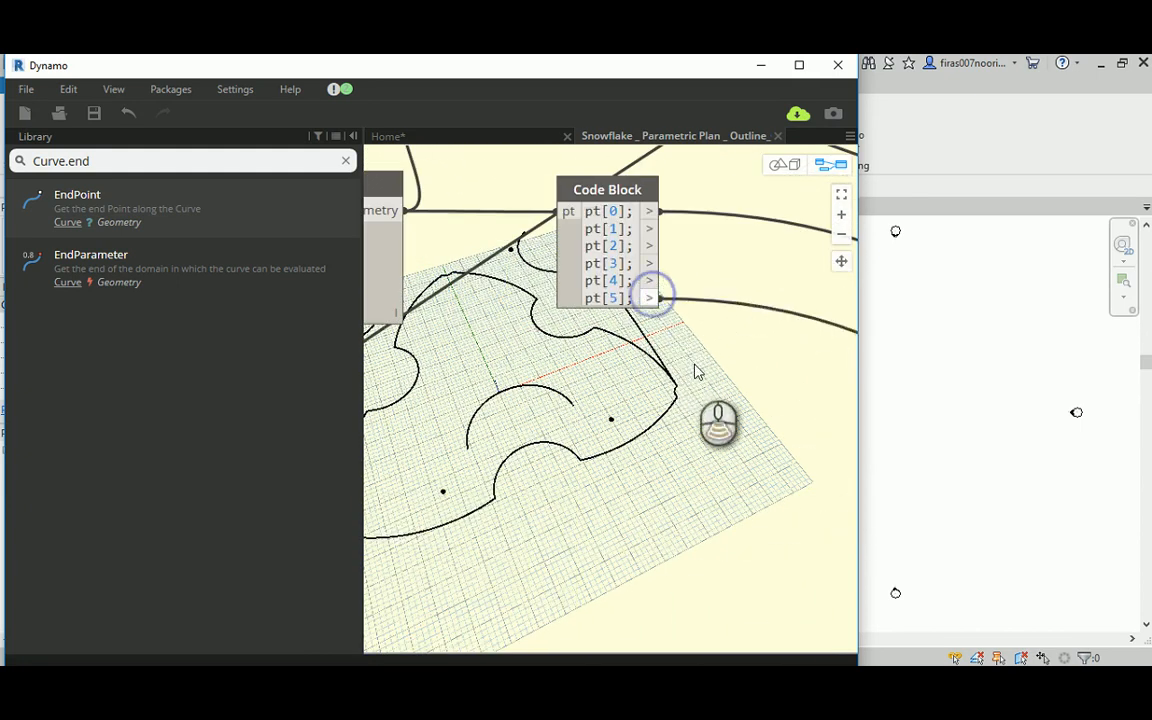
{"action": "scroll", "coordinate": [640, 400], "scroll_direction": "down", "scroll_amount": 4}
{"action": "middle_click_drag", "start_coordinate": [632, 412], "coordinate": [563, 392]}
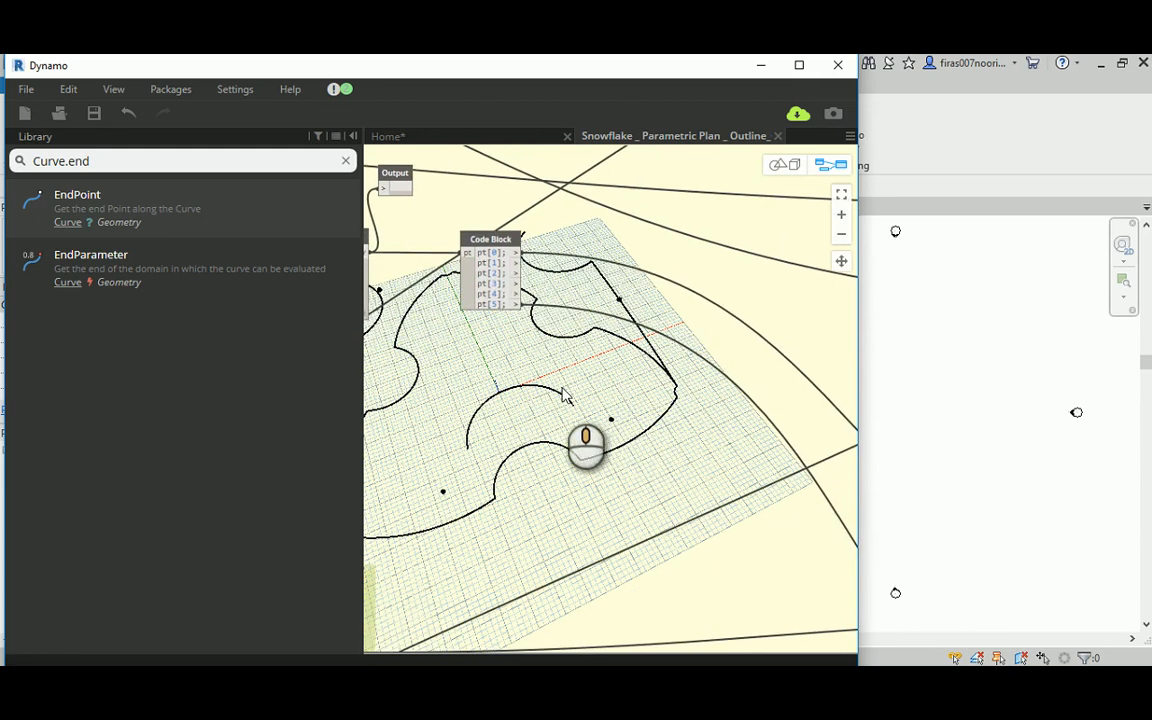
Step: Trace the original Top arc's wiring, and connect pt[4] of the R1 Code Block to the duplicated Top node's firstPoint input
{"action": "scroll", "coordinate": [678, 405], "scroll_direction": "down", "scroll_amount": 6}
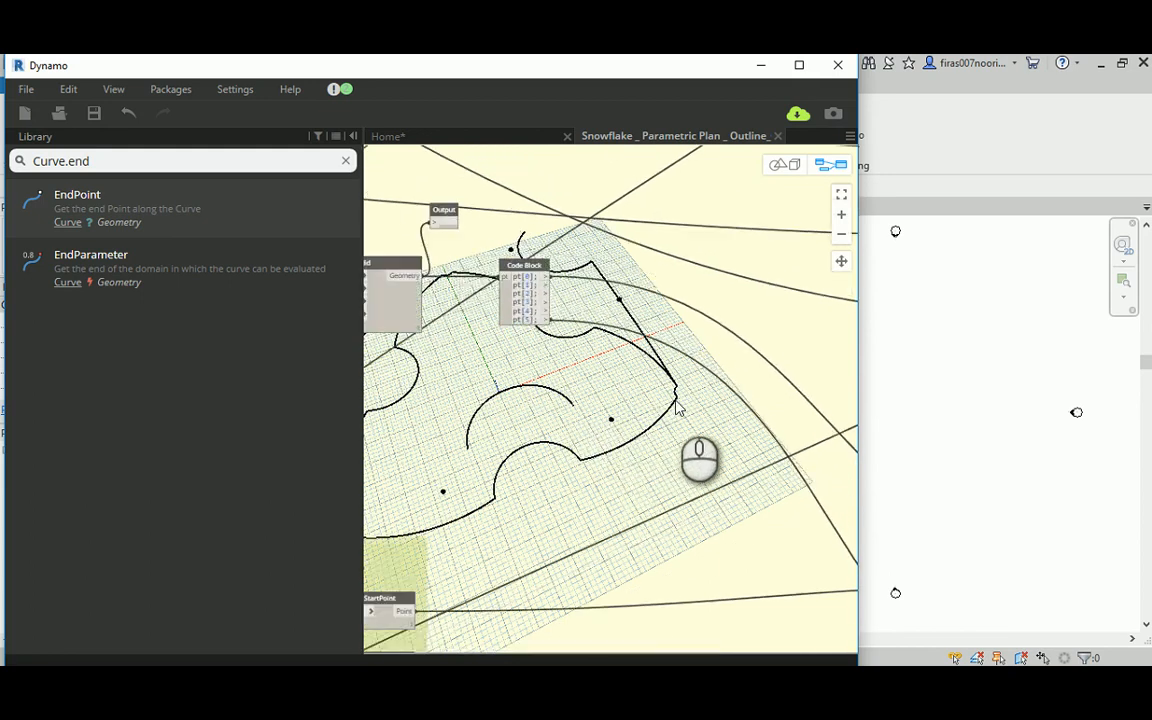
{"action": "scroll", "coordinate": [674, 427], "scroll_direction": "up", "scroll_amount": 6}
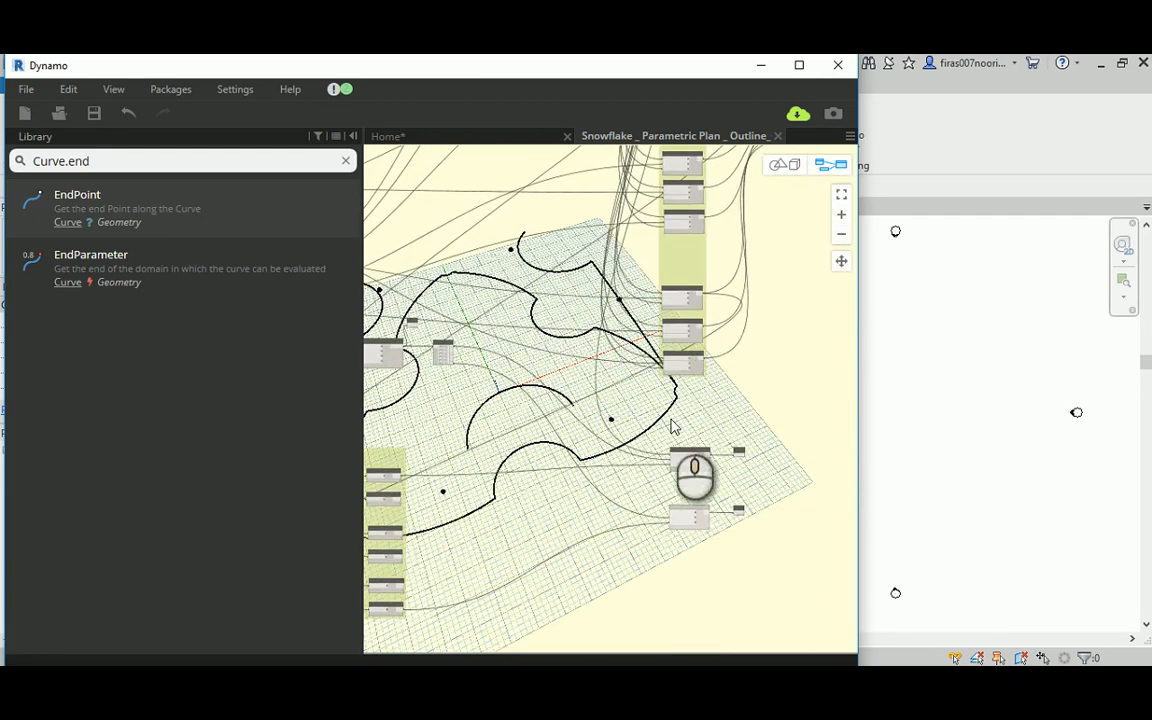
{"action": "left_click", "coordinate": [720, 484]}
{"action": "scroll", "coordinate": [720, 484], "scroll_direction": "down", "scroll_amount": 3}
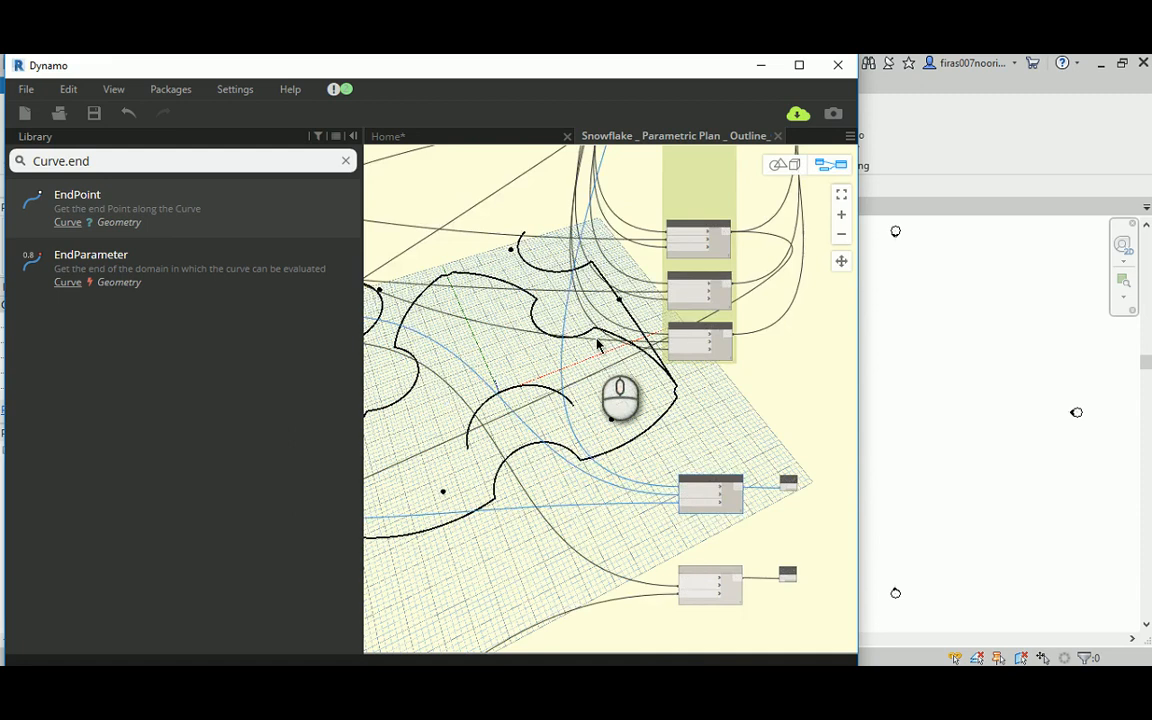
{"action": "middle_click_drag", "start_coordinate": [600, 344], "coordinate": [610, 530]}
{"action": "mouse_move", "coordinate": [548, 272]}
{"action": "middle_mouse_down"}
{"action": "mouse_move", "coordinate": [546, 482]}
{"action": "mouse_move", "coordinate": [561, 479]}
{"action": "middle_mouse_up"}
{"action": "scroll", "coordinate": [630, 370], "scroll_direction": "up", "scroll_amount": 5}
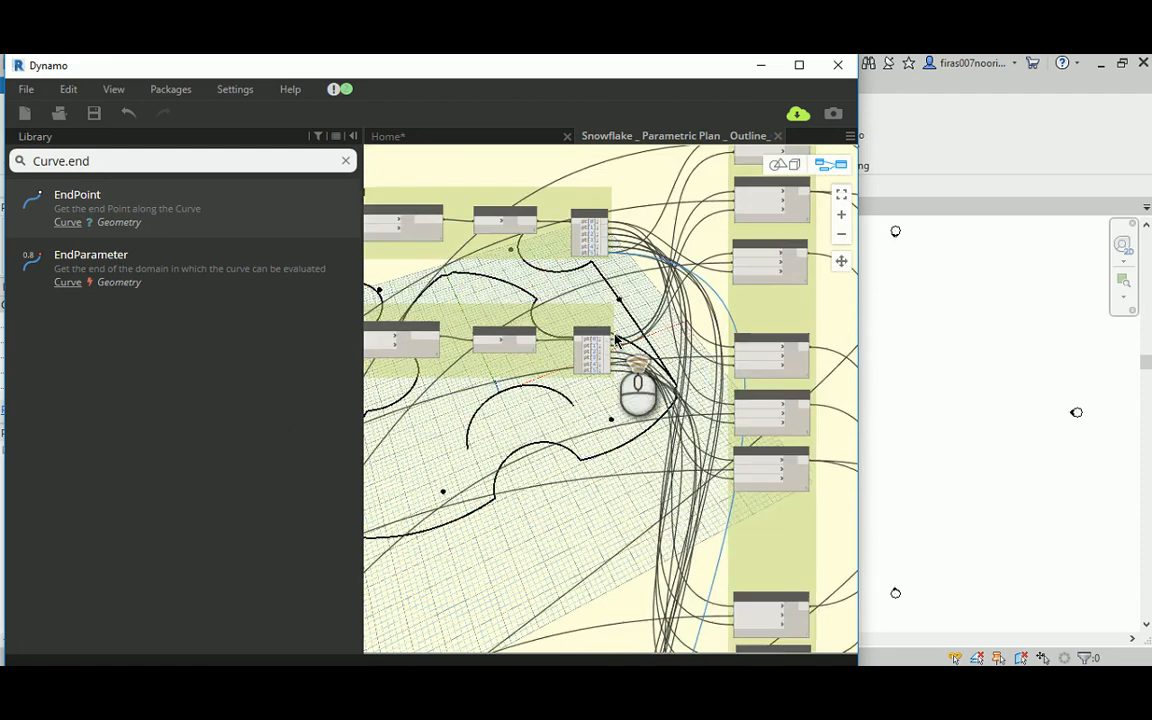
{"action": "middle_click_drag", "start_coordinate": [659, 277], "coordinate": [577, 248]}
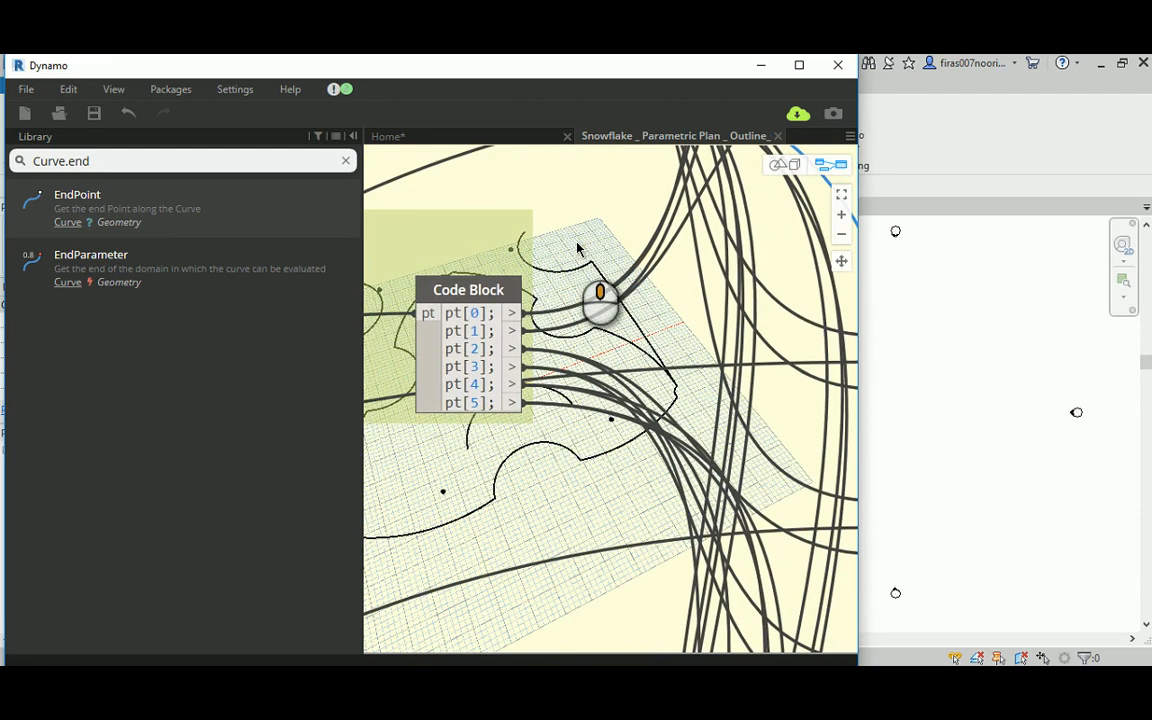
{"action": "scroll", "coordinate": [543, 410], "scroll_direction": "down", "scroll_amount": 4}
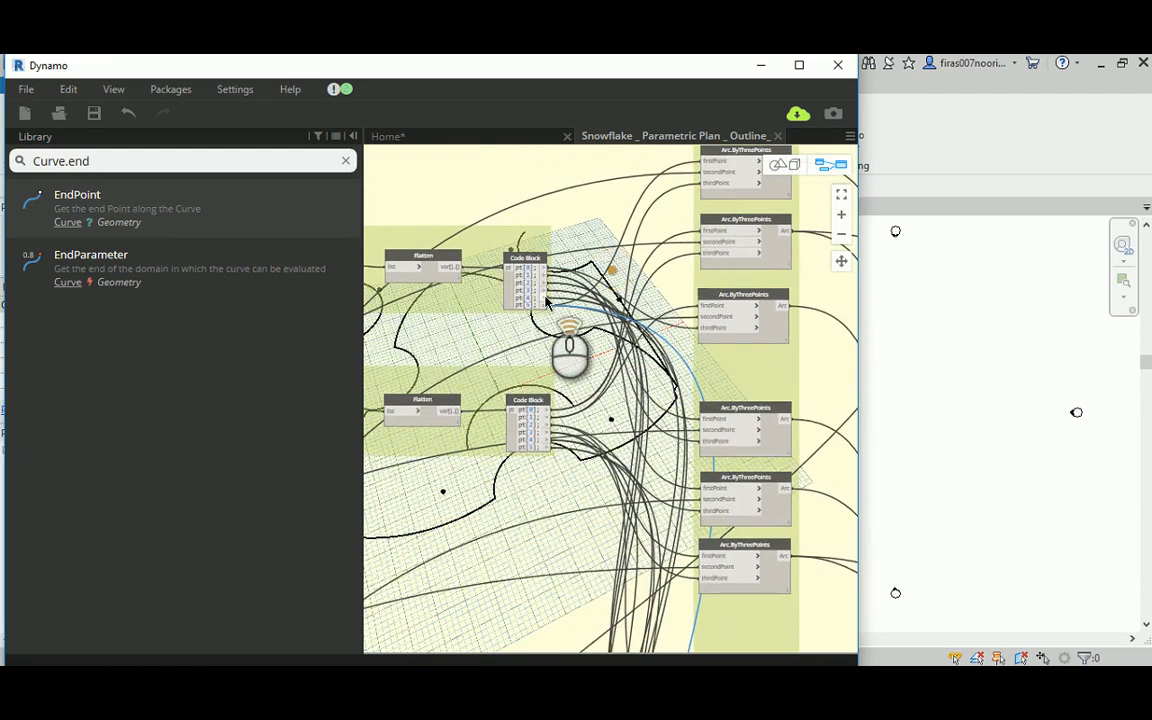
{"action": "scroll", "coordinate": [551, 292], "scroll_direction": "up", "scroll_amount": 4}
{"action": "scroll", "coordinate": [620, 270], "scroll_direction": "down", "scroll_amount": 2}
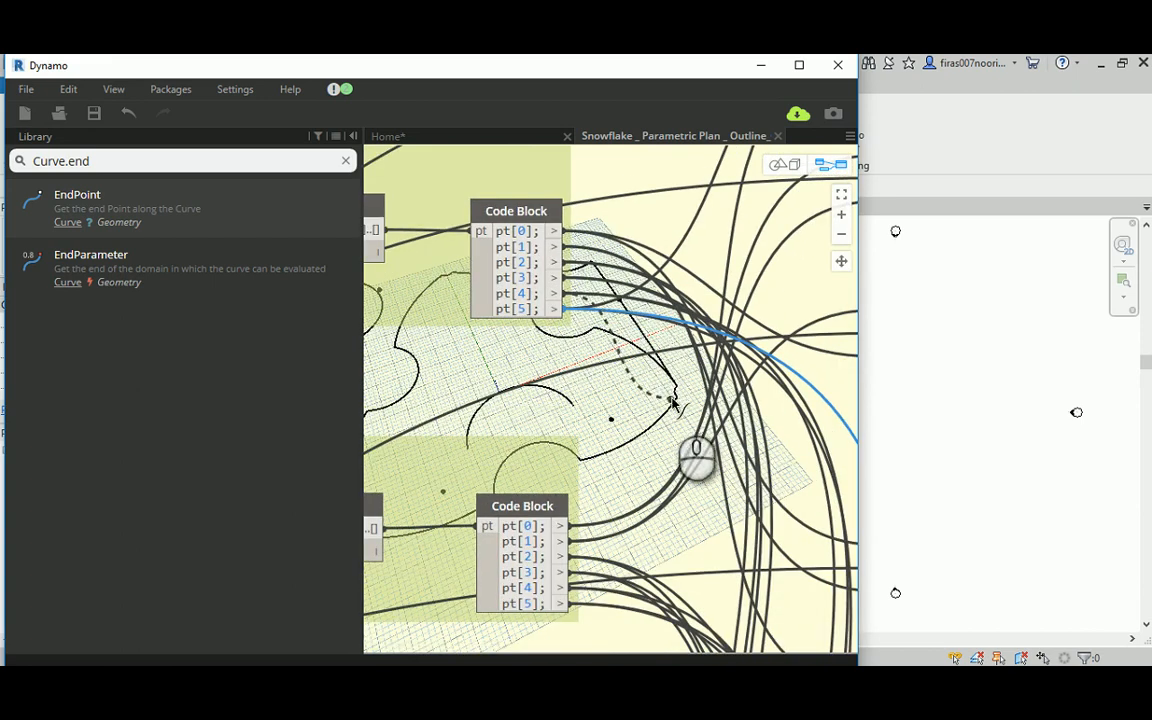
{"action": "scroll", "coordinate": [602, 352], "scroll_direction": "down", "scroll_amount": 7}
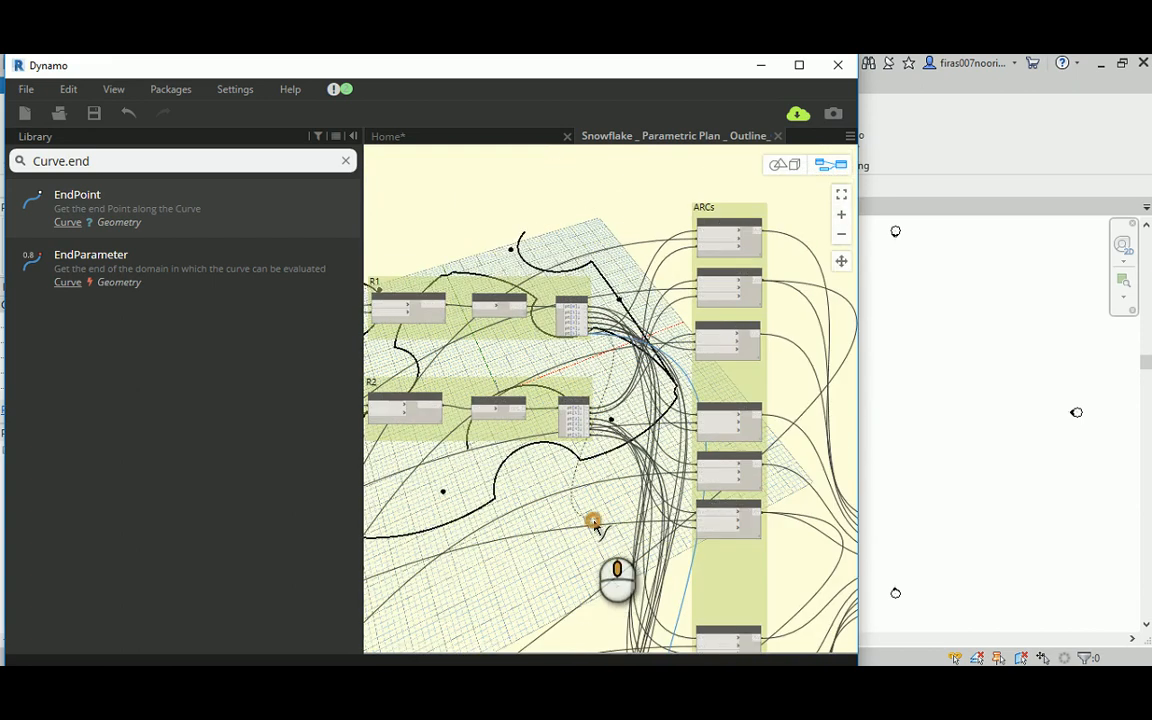
{"action": "middle_click_drag", "start_coordinate": [594, 522], "coordinate": [562, 190]}
{"action": "middle_click_drag", "start_coordinate": [560, 447], "coordinate": [622, 507]}
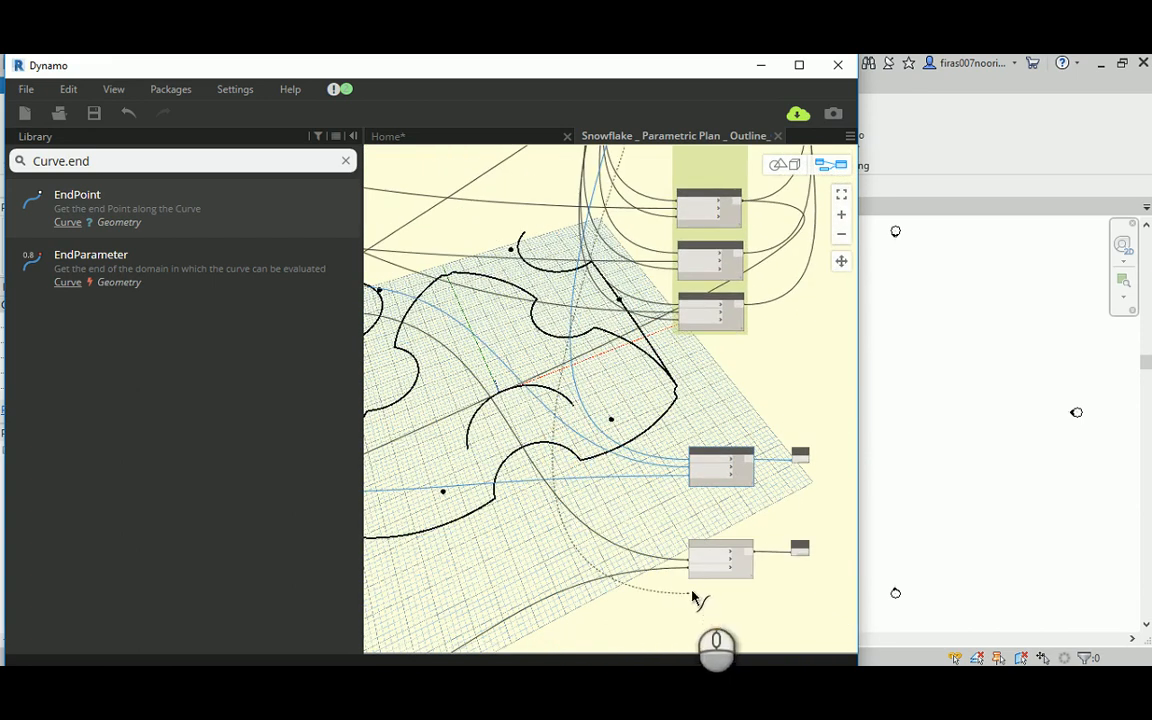
{"action": "scroll", "coordinate": [694, 570], "scroll_direction": "up", "scroll_amount": 3}
{"action": "left_click", "coordinate": [695, 530]}
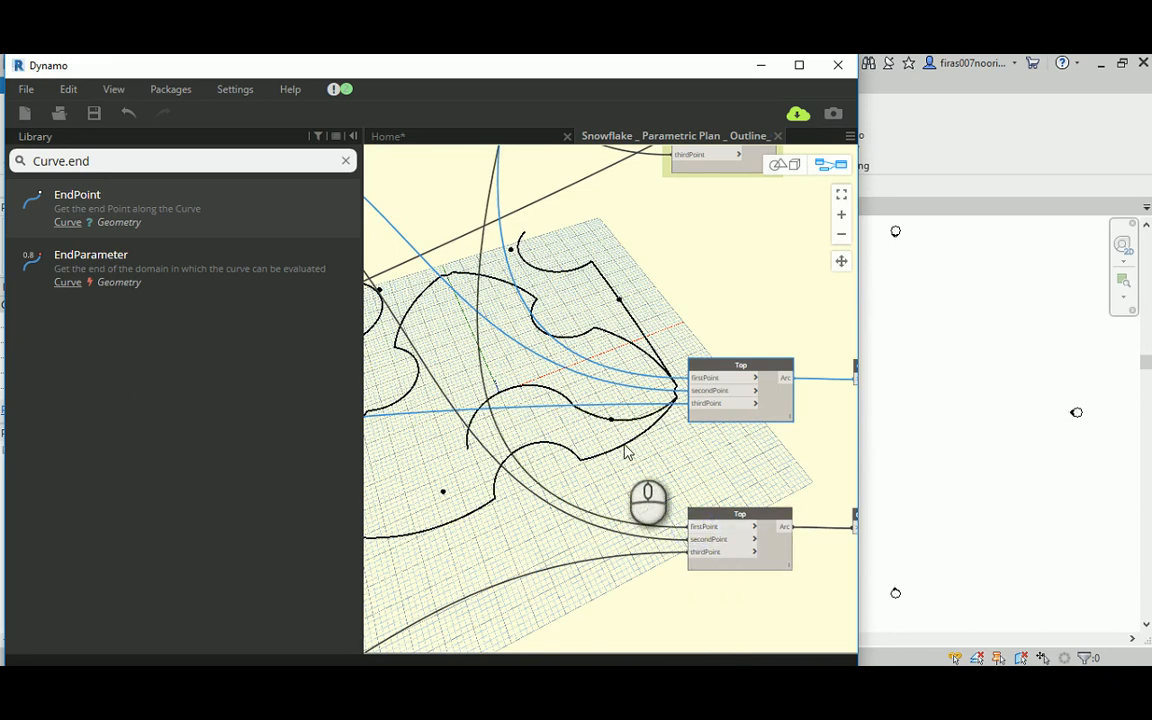
{"action": "left_click", "coordinate": [780, 164]}
{"action": "right_click_drag", "start_coordinate": [702, 301], "coordinate": [669, 252]}
{"action": "left_click", "coordinate": [830, 164]}
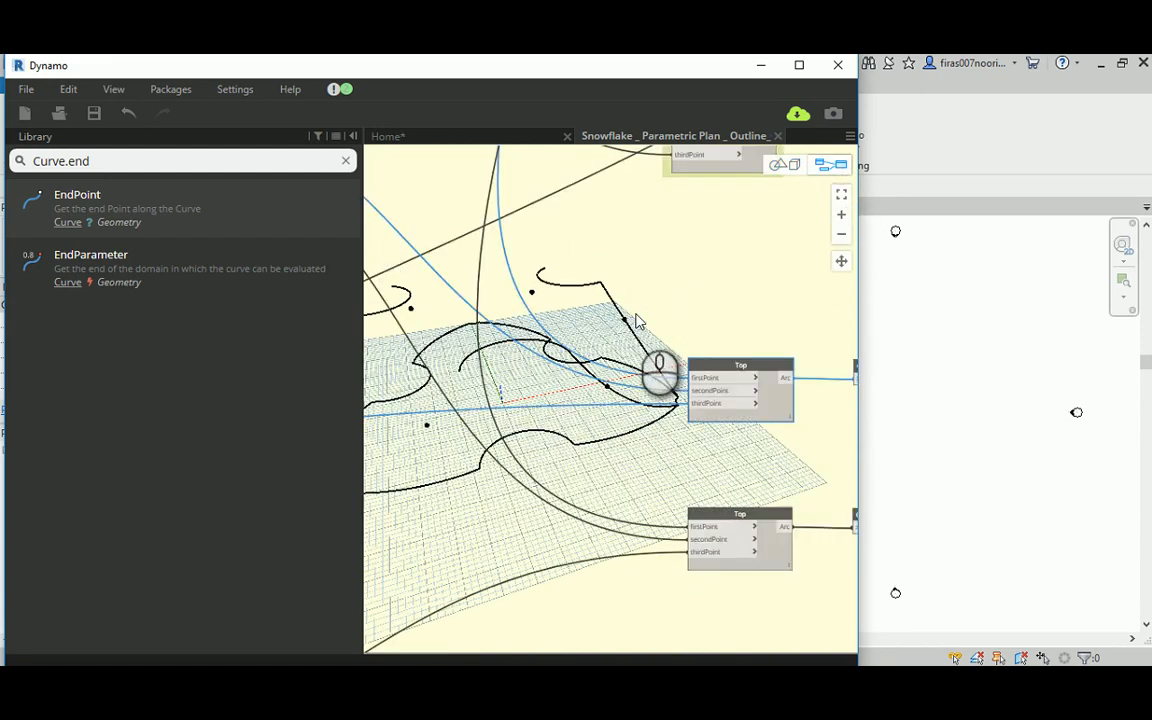
Step: Rename the lower duplicated Top arc node to Bot
{"action": "scroll", "coordinate": [625, 400], "scroll_direction": "down", "scroll_amount": 3}
{"action": "scroll", "coordinate": [690, 410], "scroll_direction": "up", "scroll_amount": 8}
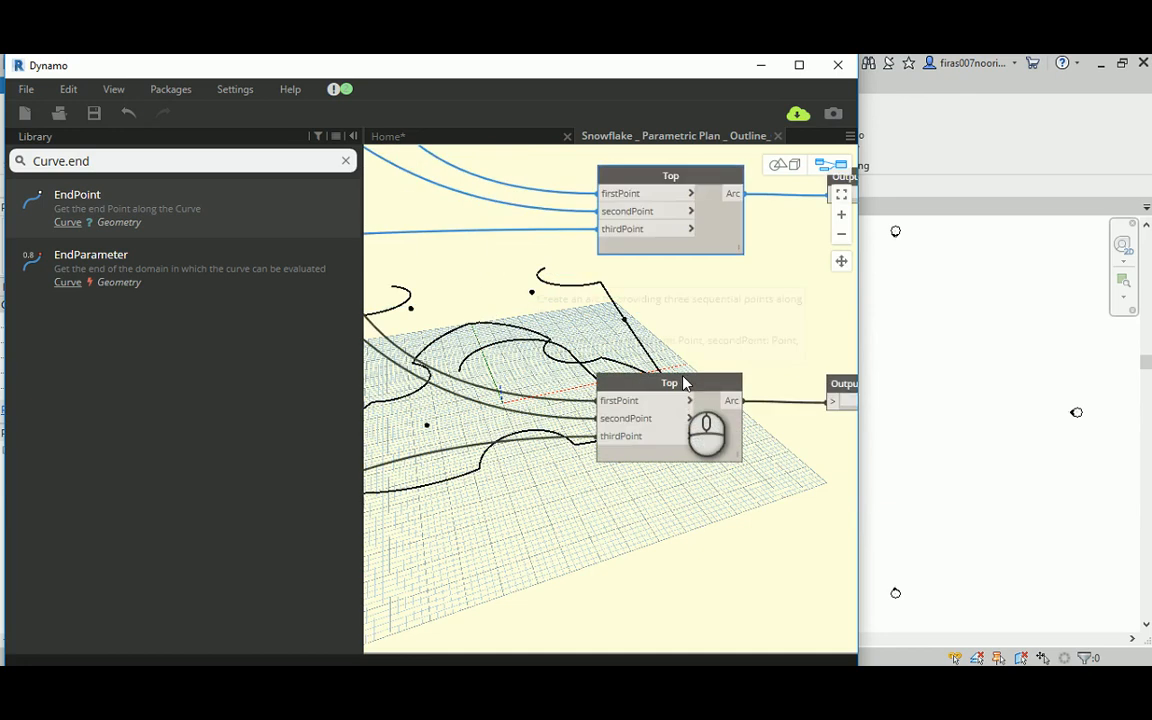
{"action": "double_click", "coordinate": [660, 389]}
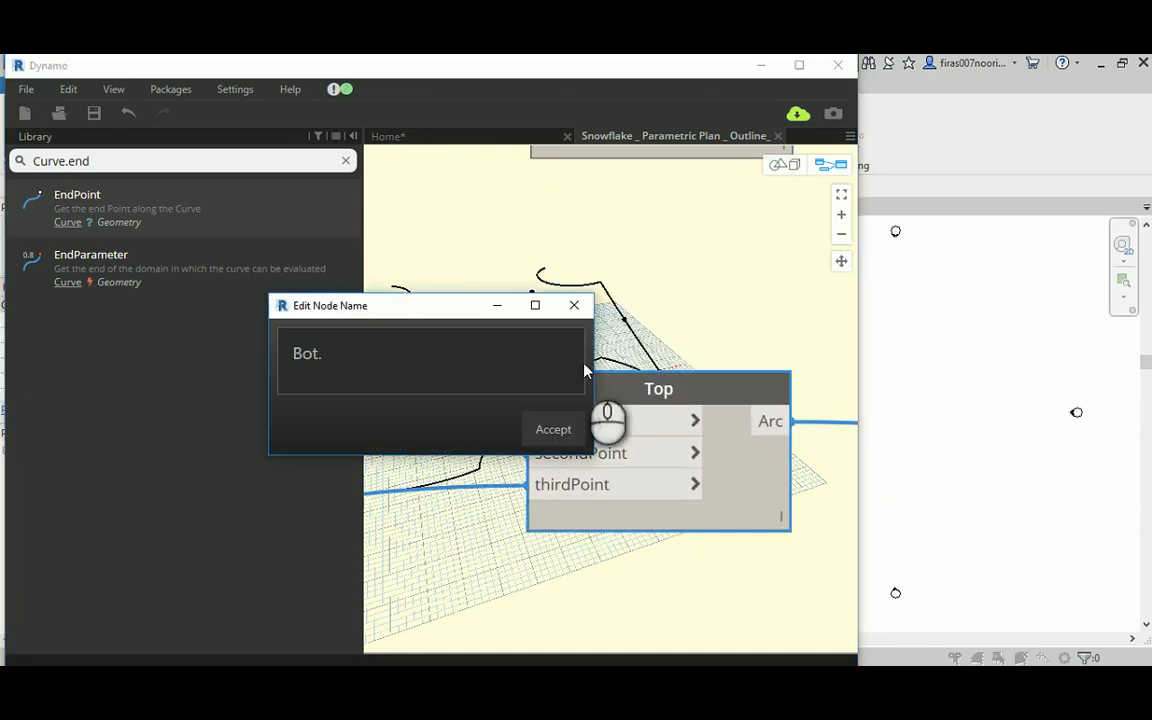
{"action": "left_click", "coordinate": [558, 430]}
{"action": "scroll", "coordinate": [633, 311], "scroll_direction": "down", "scroll_amount": 3}
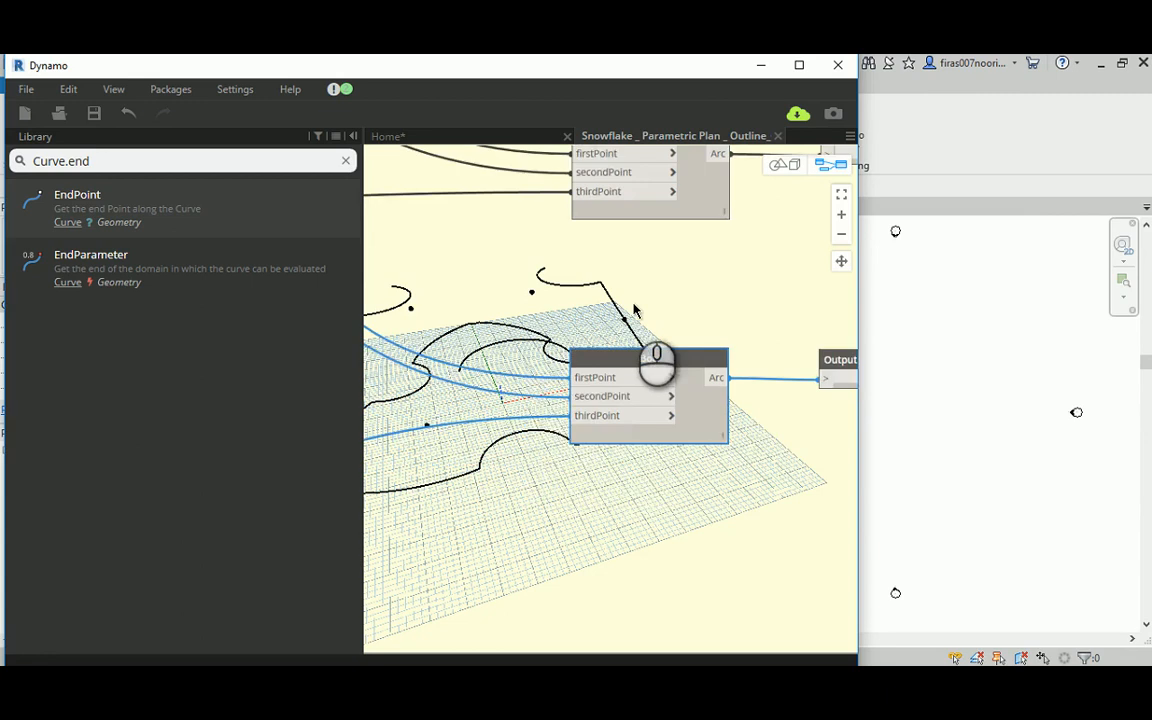
Step: Duplicate the Top and Bot. arc nodes together with their Output nodes and place the copies below the originals
{"action": "scroll", "coordinate": [633, 311], "scroll_direction": "down", "scroll_amount": 4}
{"action": "left_click_drag", "start_coordinate": [490, 222], "coordinate": [771, 504]}
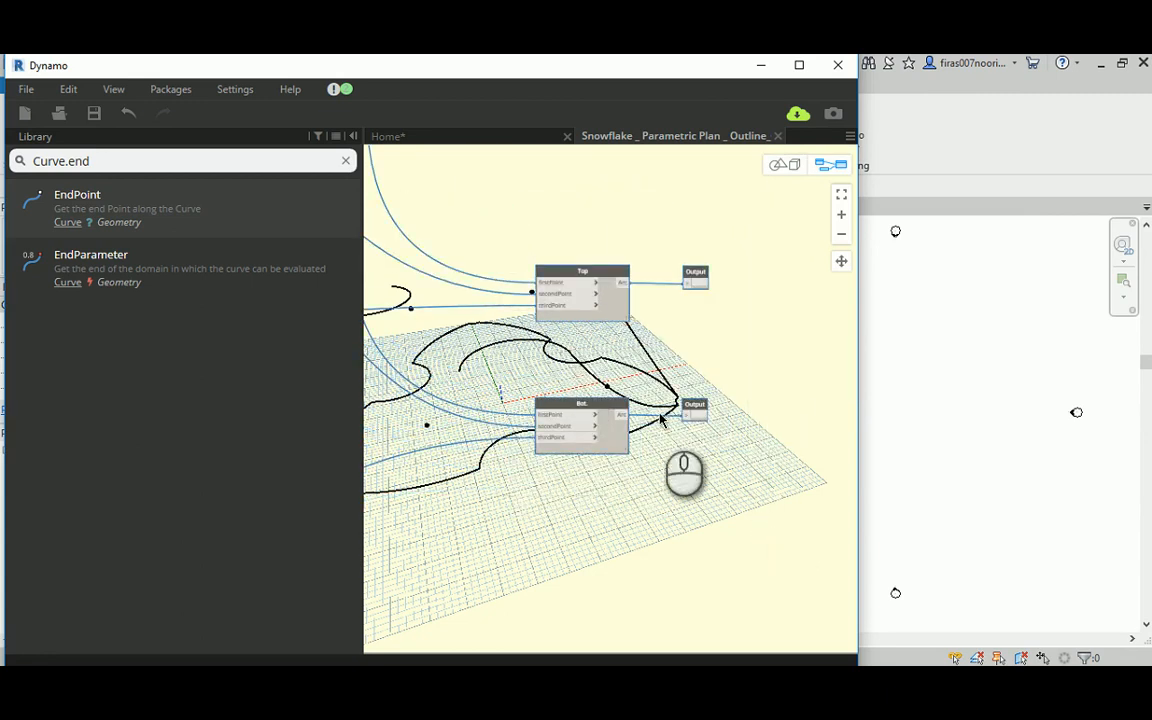
{"action": "scroll", "coordinate": [590, 272], "scroll_direction": "down", "scroll_amount": 3}
{"action": "left_click_drag", "start_coordinate": [599, 275], "coordinate": [615, 505], "text": "ctrl"}
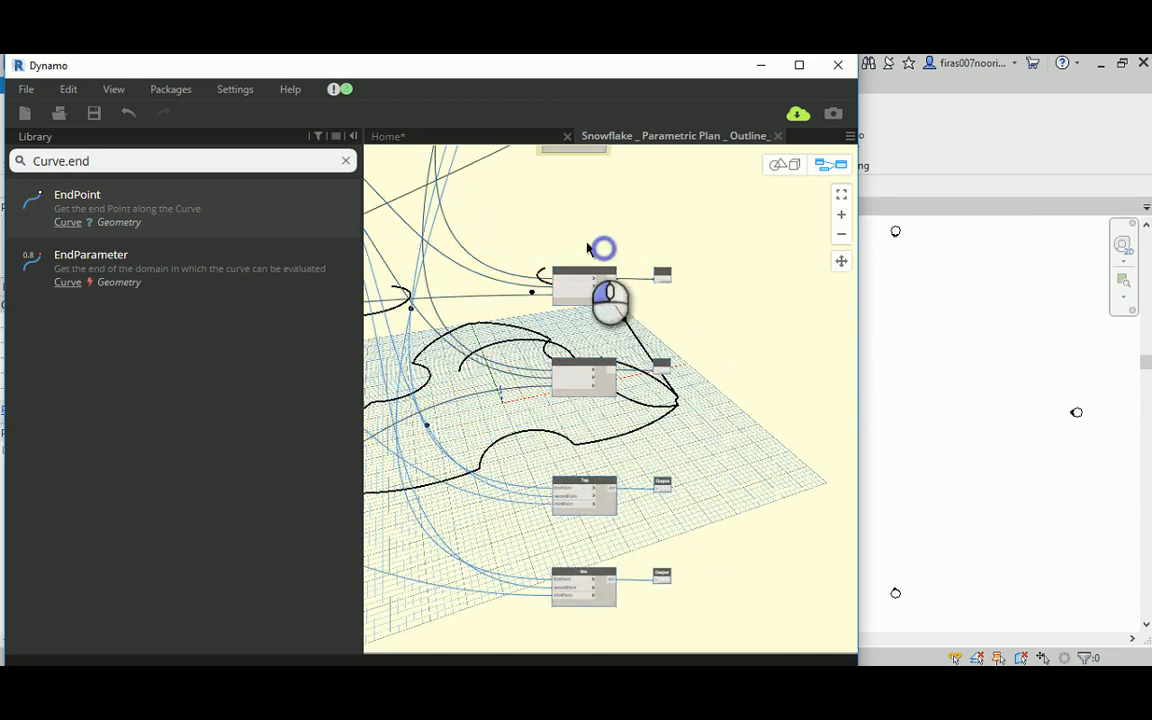
{"action": "left_click", "coordinate": [701, 413]}
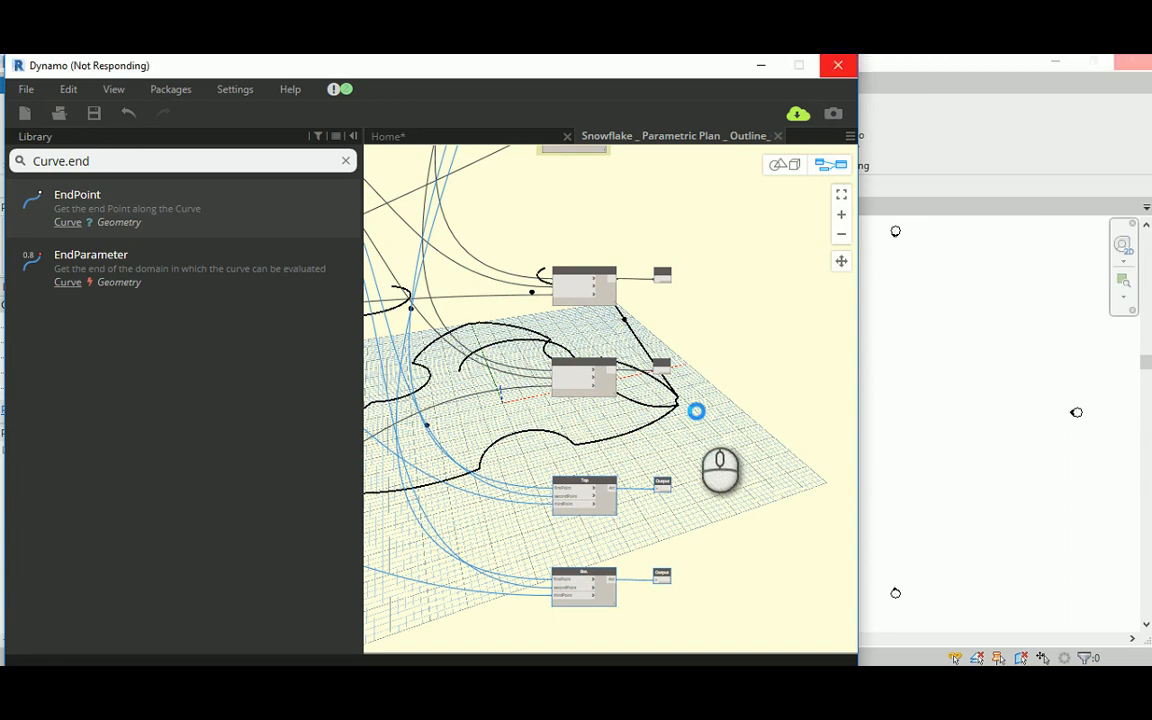
{"action": "left_click", "coordinate": [621, 270]}
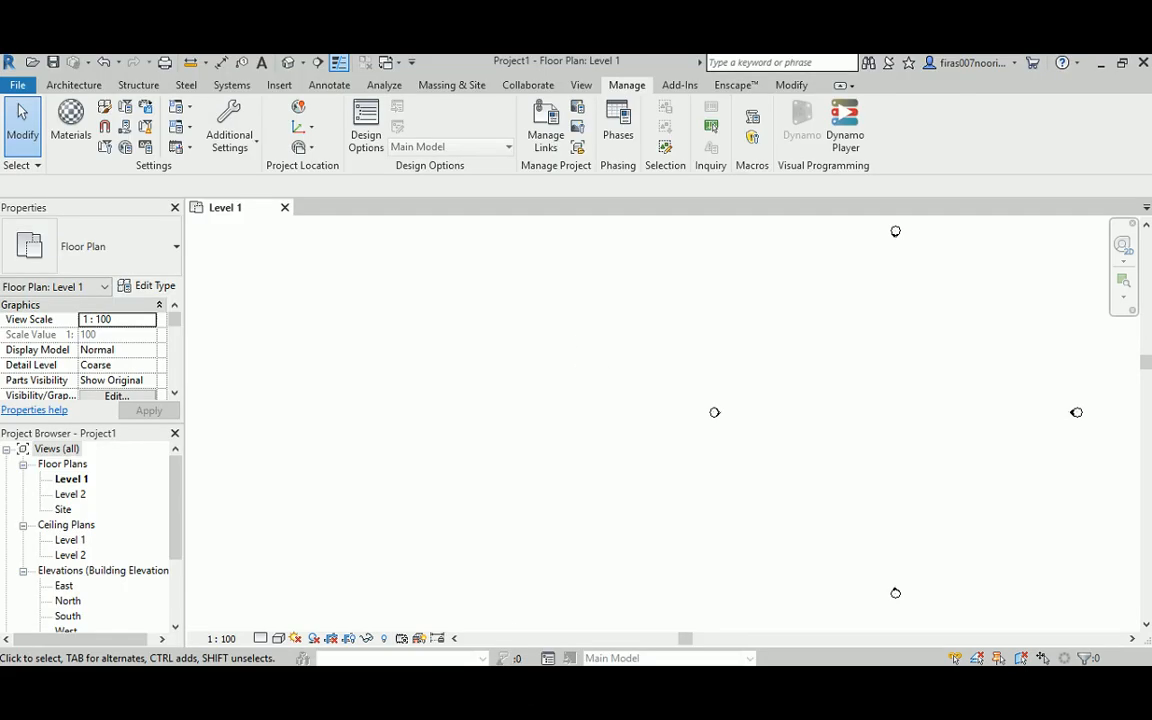
{"action": "mouse_move", "coordinate": [545, 700]}
{"action": "left_click", "coordinate": [540, 625]}
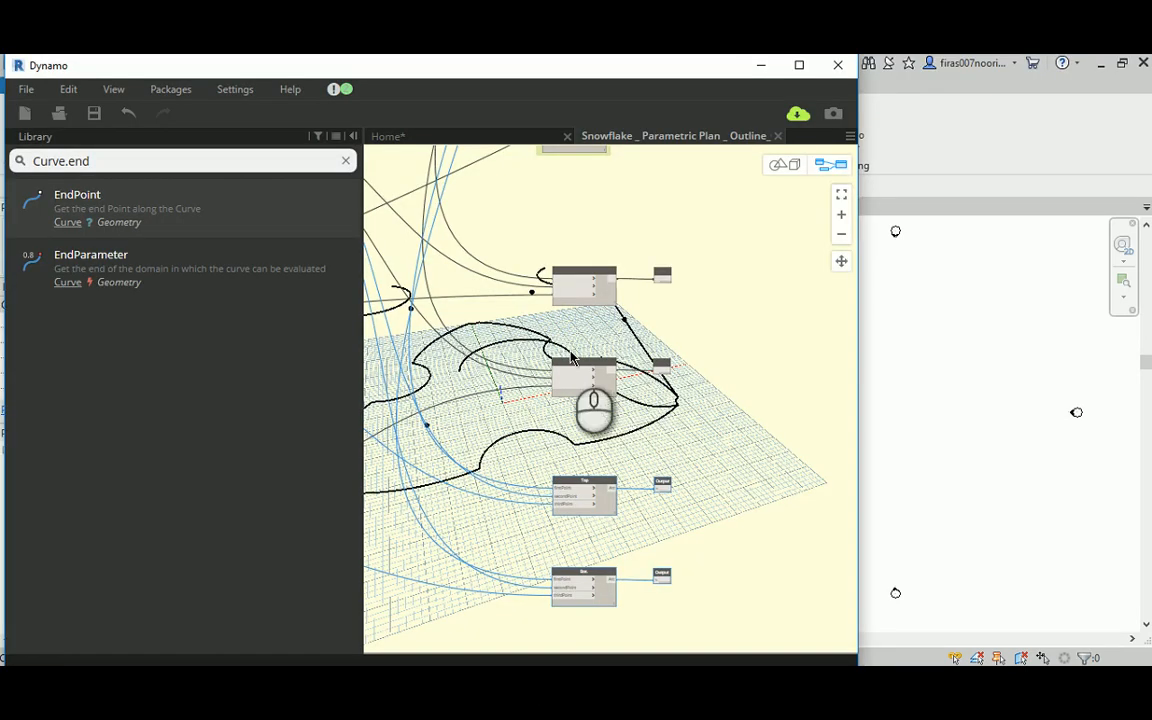
Step: Group the original Top and Bot. arc nodes with their Output nodes and title the group Lower Right leg
{"action": "left_click_drag", "start_coordinate": [521, 216], "coordinate": [732, 434]}
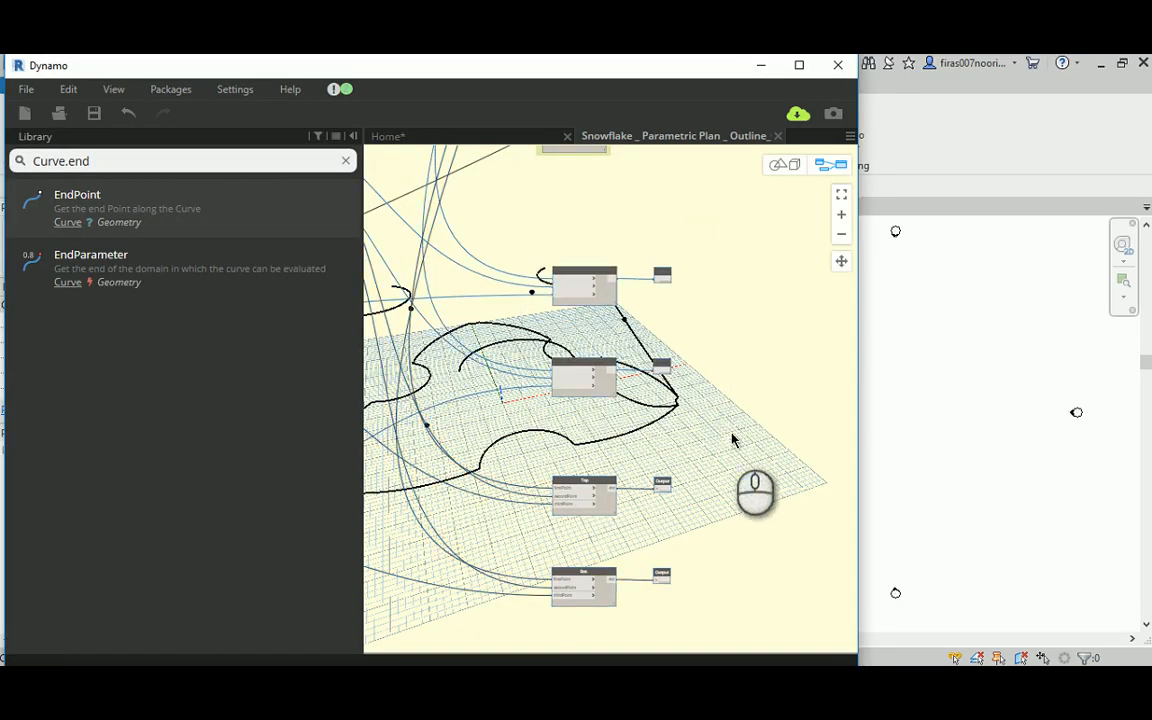
{"action": "key", "text": "ctrl+g"}
{"action": "scroll", "coordinate": [617, 258], "scroll_direction": "up", "scroll_amount": 5}
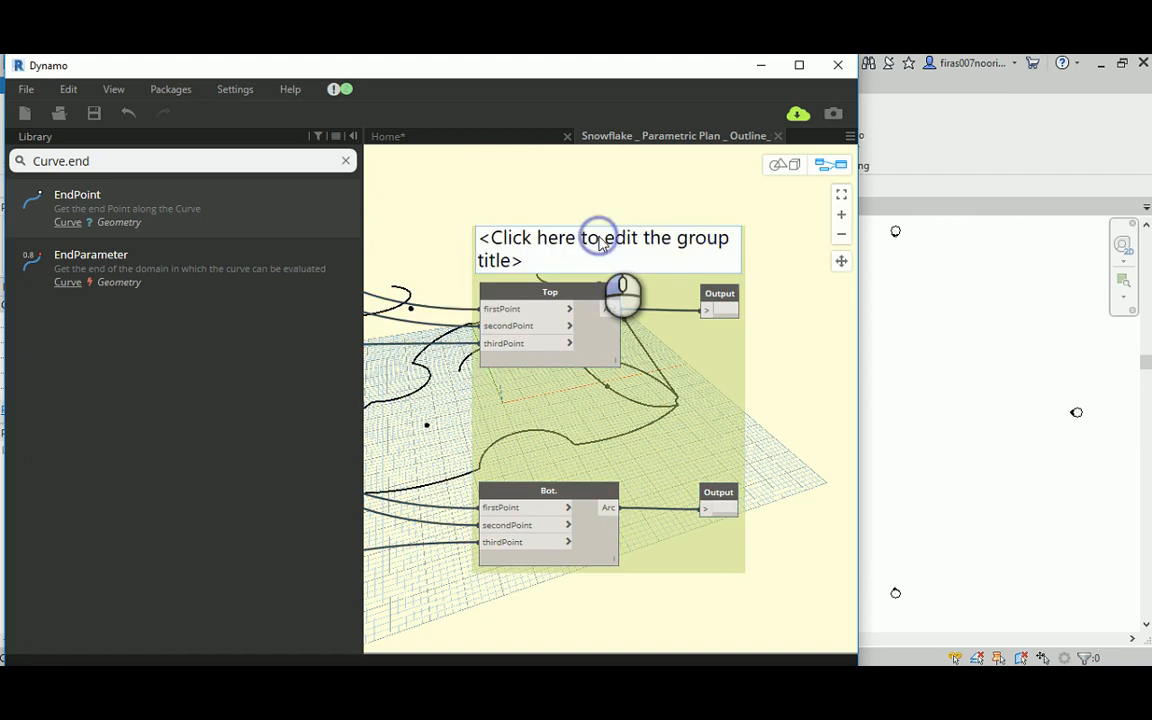
{"action": "double_click", "coordinate": [601, 241]}
{"action": "type", "text": "Lower Right leg"}
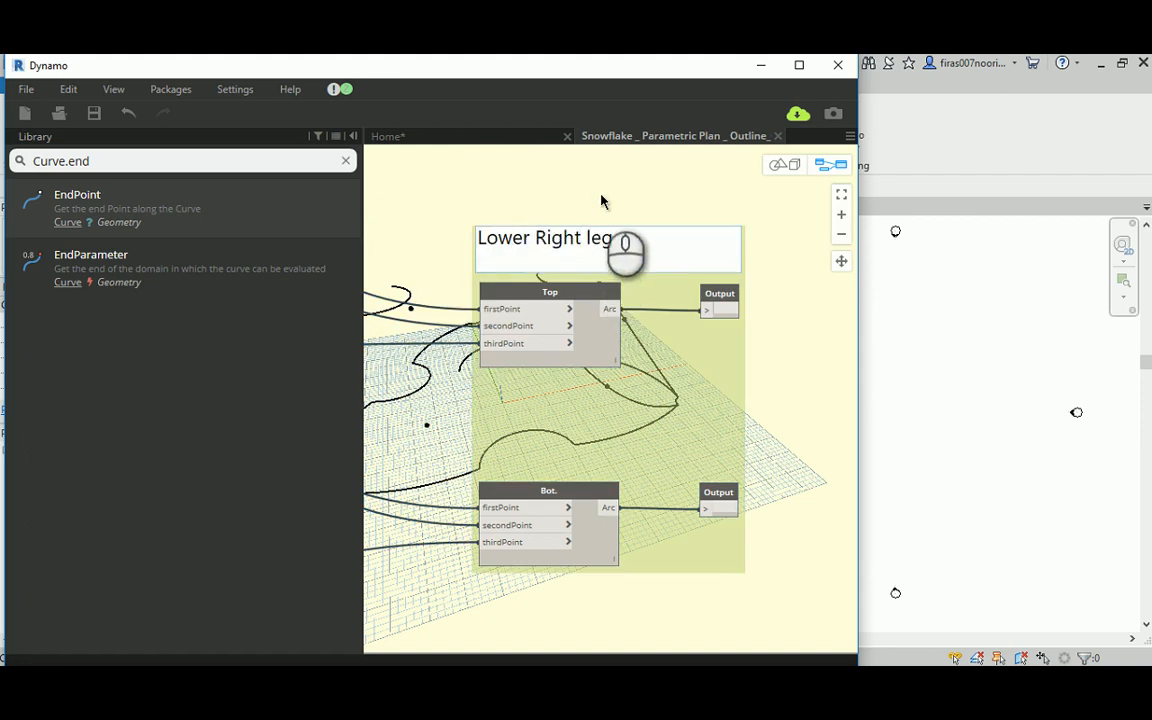
{"action": "left_click", "coordinate": [601, 201]}
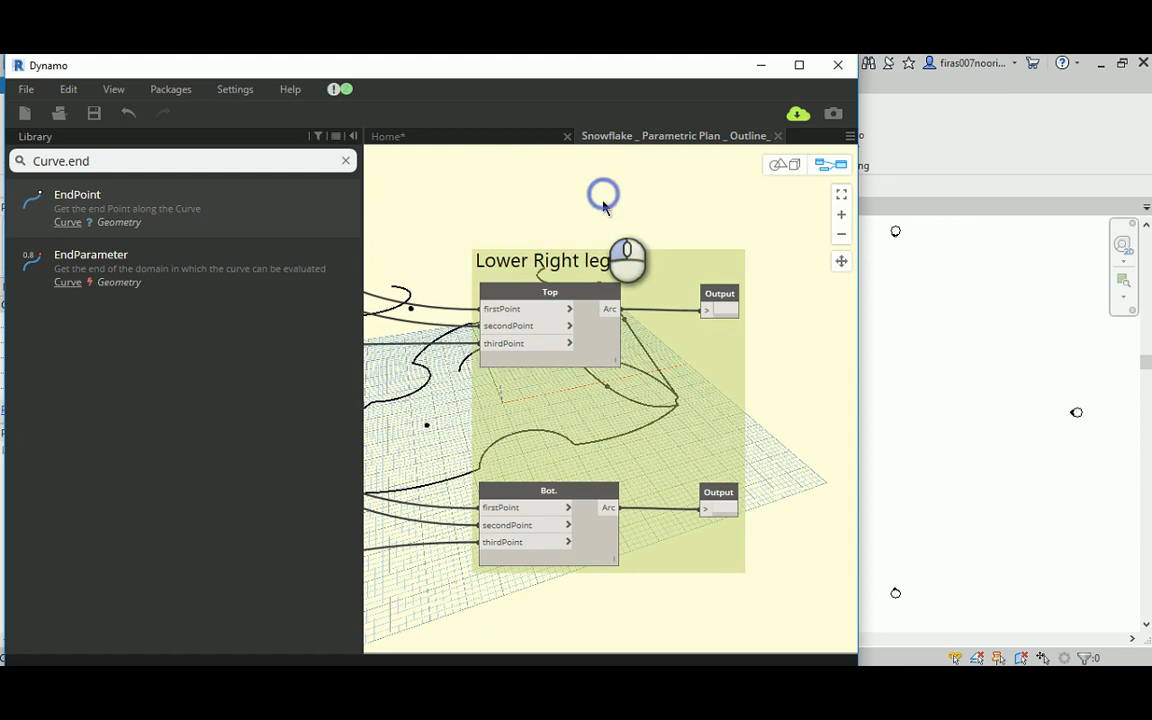
Step: Examine the lower right leg arcs in the 3D preview, and locate the duplicated Top and Bot. nodes and their input wires
{"action": "middle_click_drag", "start_coordinate": [770, 341], "coordinate": [582, 318]}
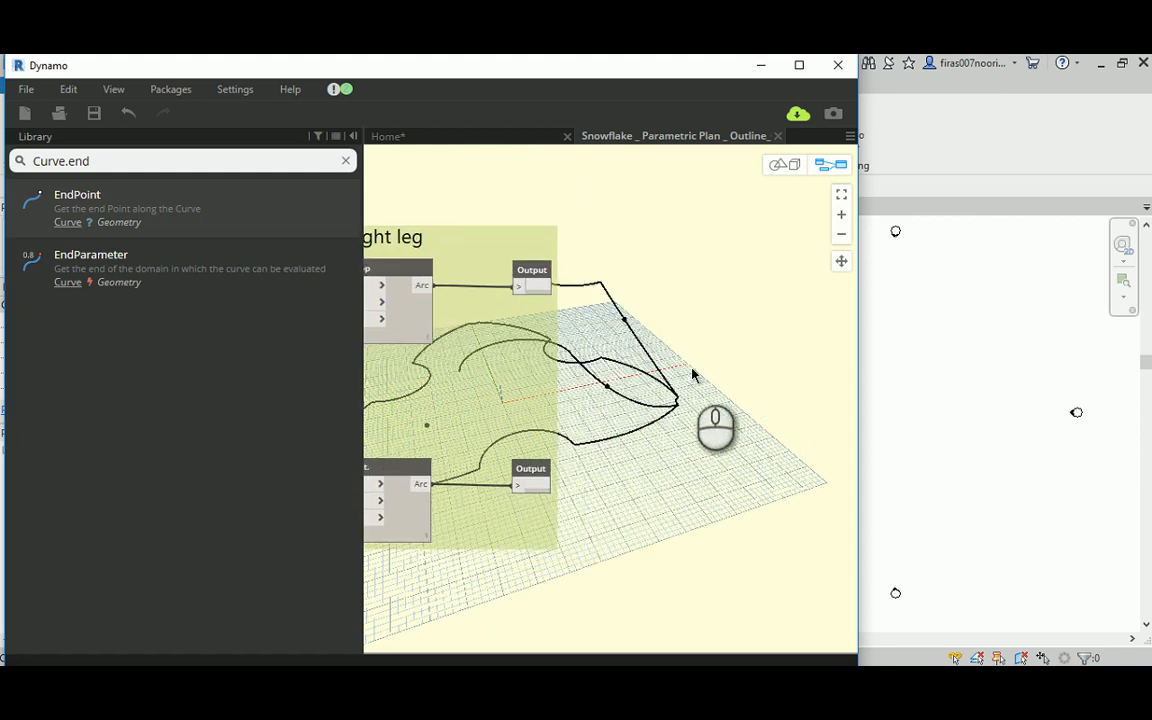
{"action": "left_click", "coordinate": [783, 164]}
{"action": "right_click_drag", "start_coordinate": [701, 249], "coordinate": [704, 302]}
{"action": "middle_click_drag", "start_coordinate": [534, 338], "coordinate": [592, 332]}
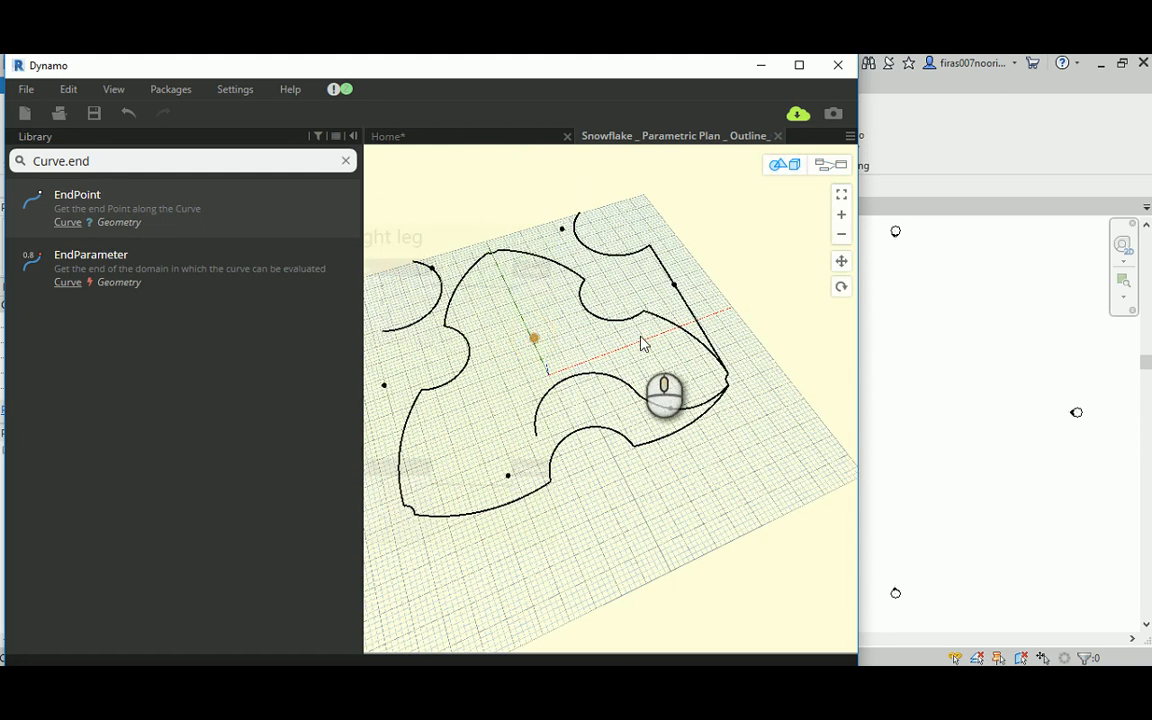
{"action": "left_click", "coordinate": [830, 164]}
{"action": "scroll", "coordinate": [668, 280], "scroll_direction": "down", "scroll_amount": 3}
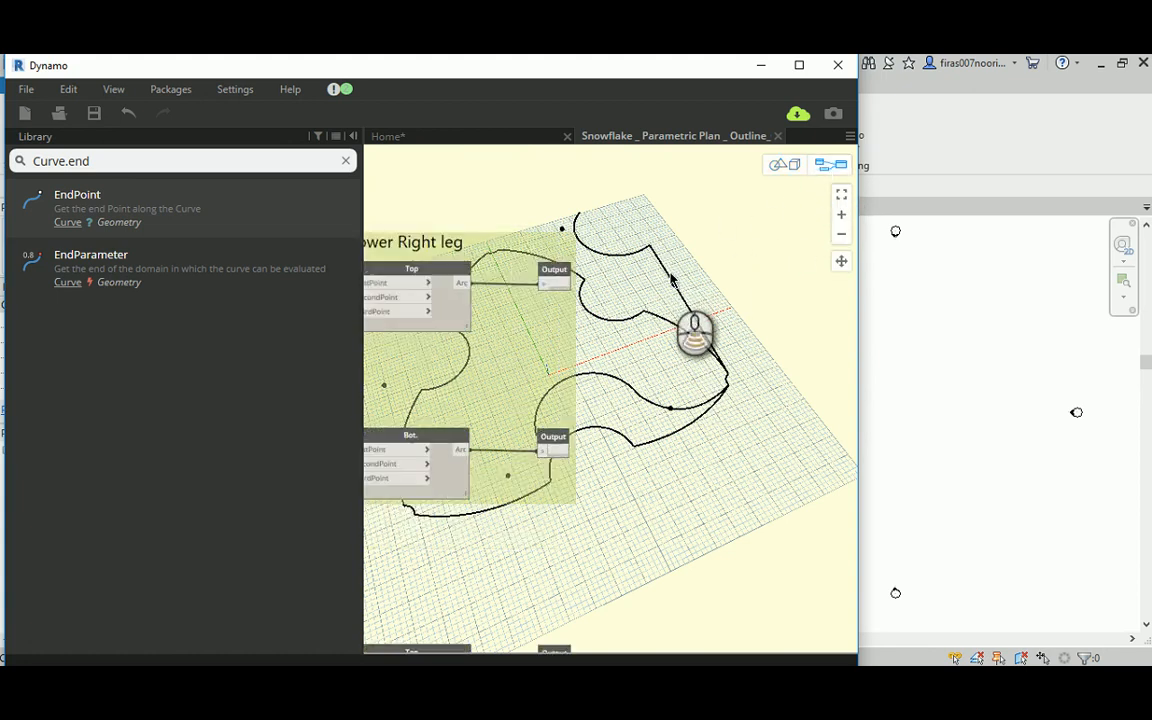
{"action": "scroll", "coordinate": [659, 279], "scroll_direction": "down", "scroll_amount": 1}
{"action": "middle_click_drag", "start_coordinate": [636, 411], "coordinate": [723, 368]}
{"action": "scroll", "coordinate": [631, 352], "scroll_direction": "up", "scroll_amount": 3}
{"action": "scroll", "coordinate": [593, 315], "scroll_direction": "up", "scroll_amount": 1}
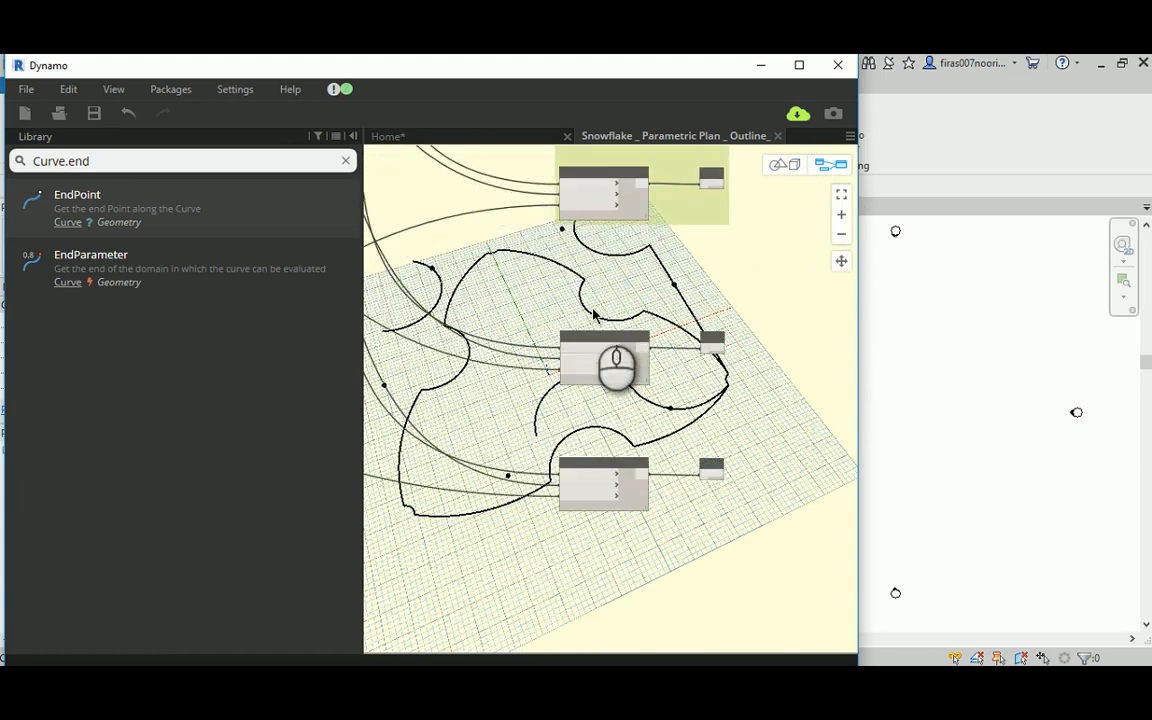
{"action": "middle_click_drag", "start_coordinate": [509, 350], "coordinate": [576, 287]}
{"action": "scroll", "coordinate": [578, 293], "scroll_direction": "up", "scroll_amount": 2}
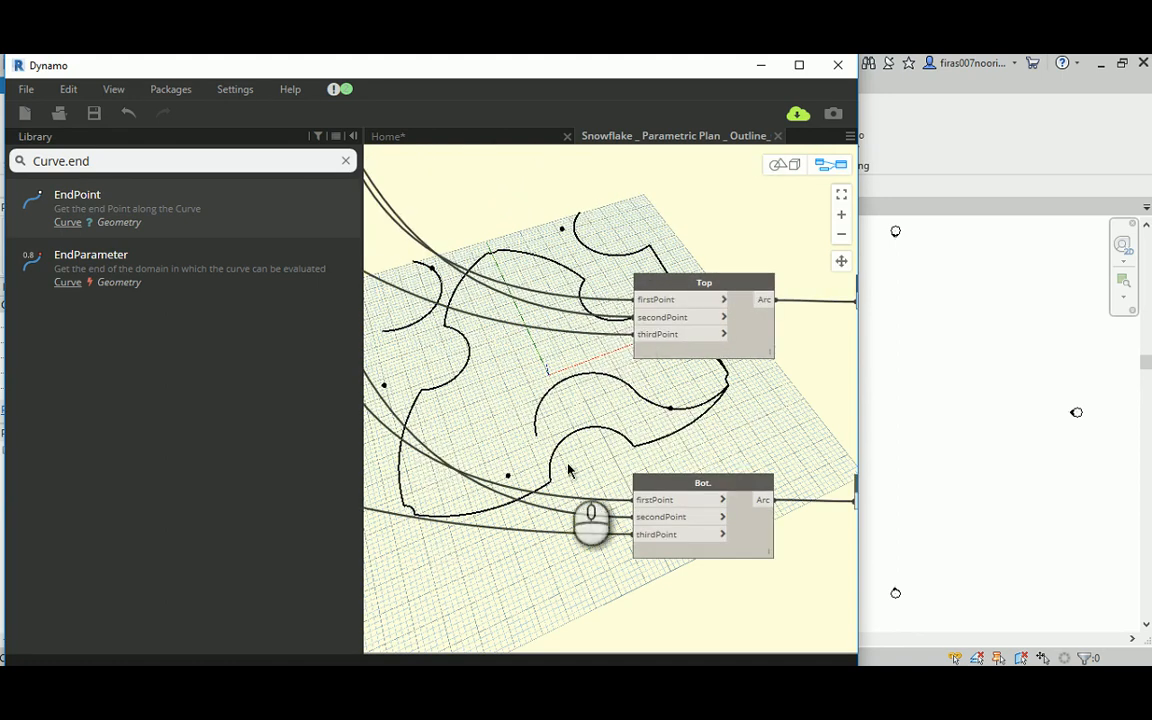
Step: Connect the lowest Curve.StartPoint node's Point output to thirdPoint of the duplicated Bot. arc
{"action": "middle_click_drag", "start_coordinate": [641, 472], "coordinate": [742, 436]}
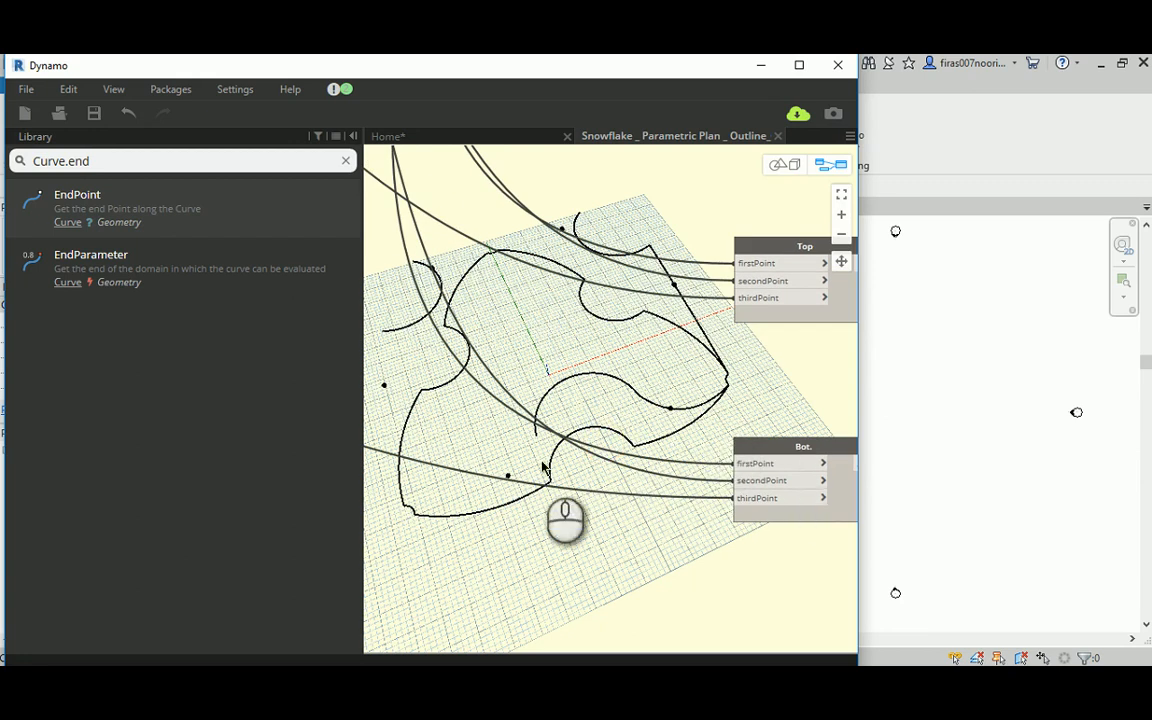
{"action": "left_click", "coordinate": [763, 449]}
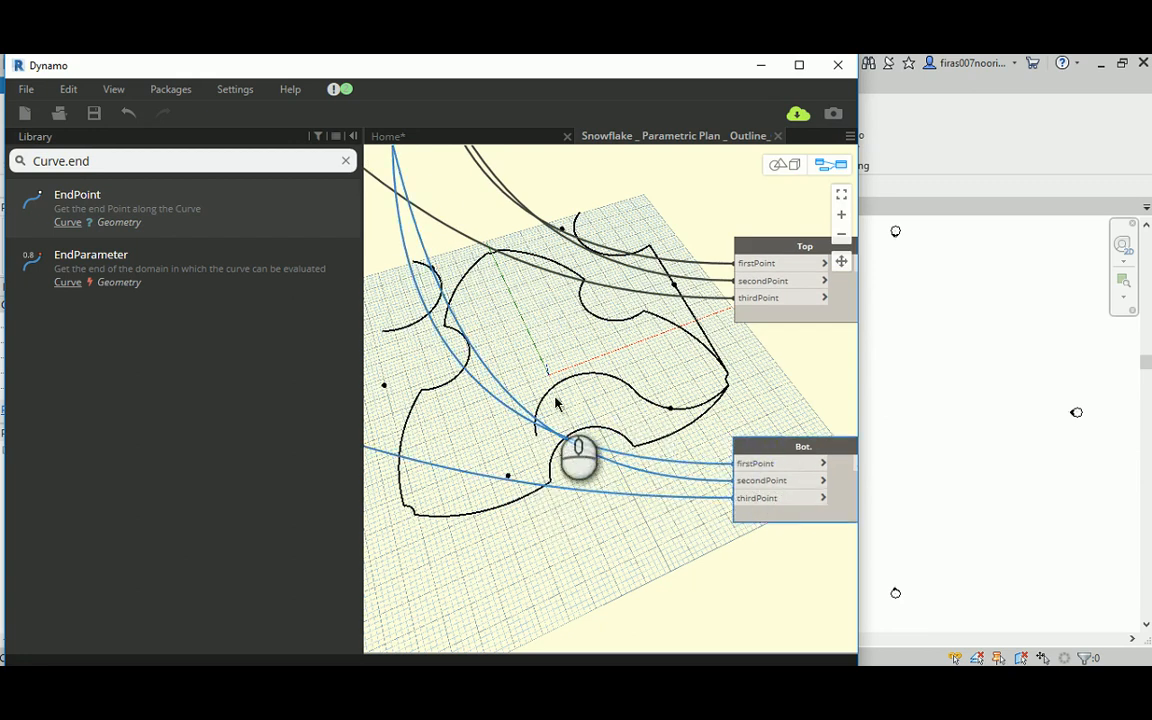
{"action": "scroll", "coordinate": [604, 411], "scroll_direction": "down", "scroll_amount": 2}
{"action": "scroll", "coordinate": [470, 408], "scroll_direction": "down", "scroll_amount": 2}
{"action": "middle_click_drag", "start_coordinate": [458, 404], "coordinate": [722, 390]}
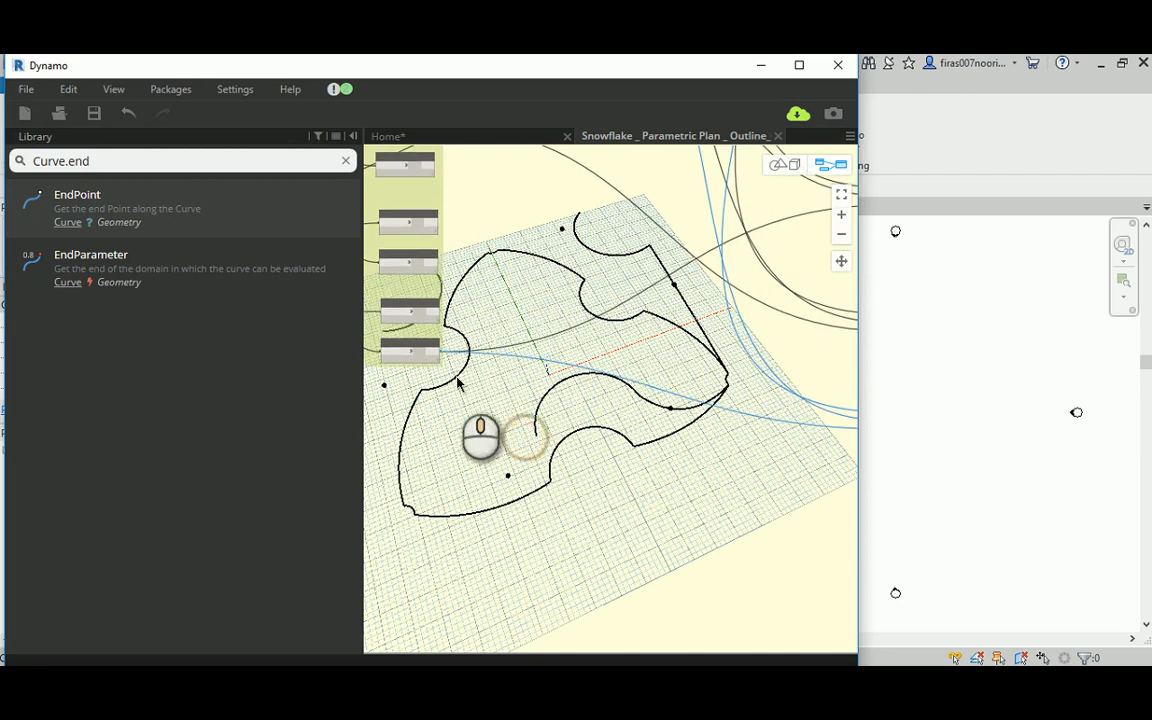
{"action": "scroll", "coordinate": [452, 375], "scroll_direction": "up", "scroll_amount": 3}
{"action": "middle_click_drag", "start_coordinate": [444, 355], "coordinate": [547, 394]}
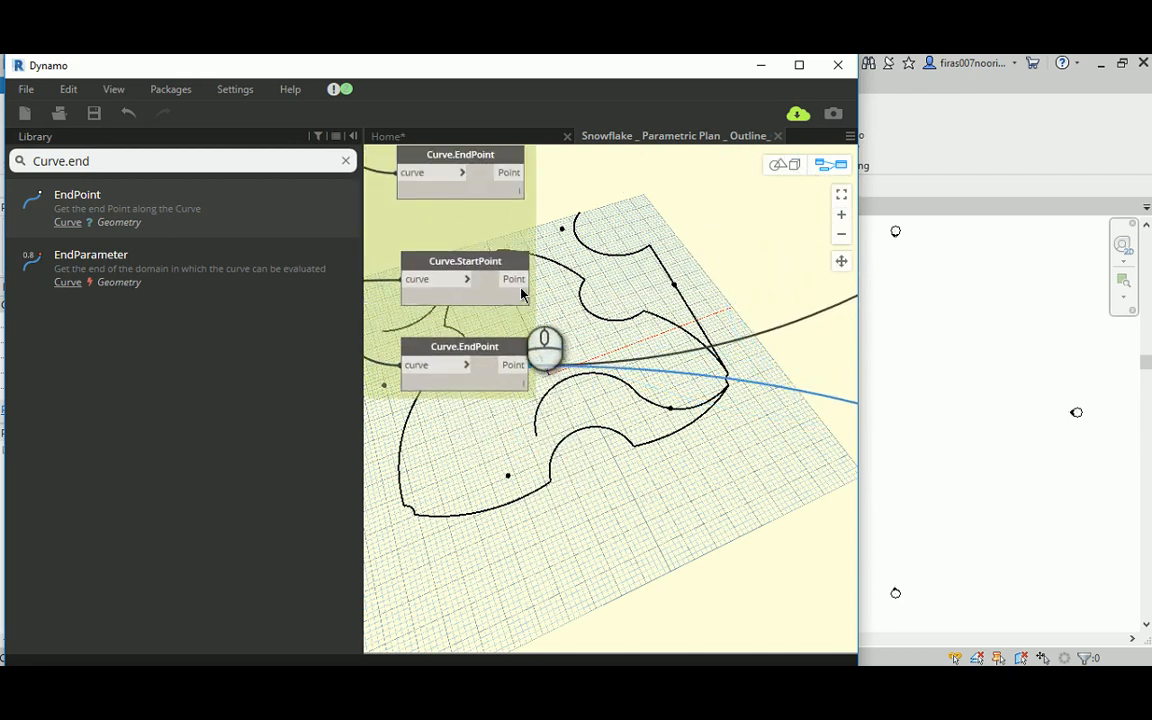
{"action": "left_click", "coordinate": [519, 280]}
{"action": "middle_click_drag", "start_coordinate": [722, 424], "coordinate": [385, 373]}
{"action": "middle_click_drag", "start_coordinate": [620, 393], "coordinate": [398, 353]}
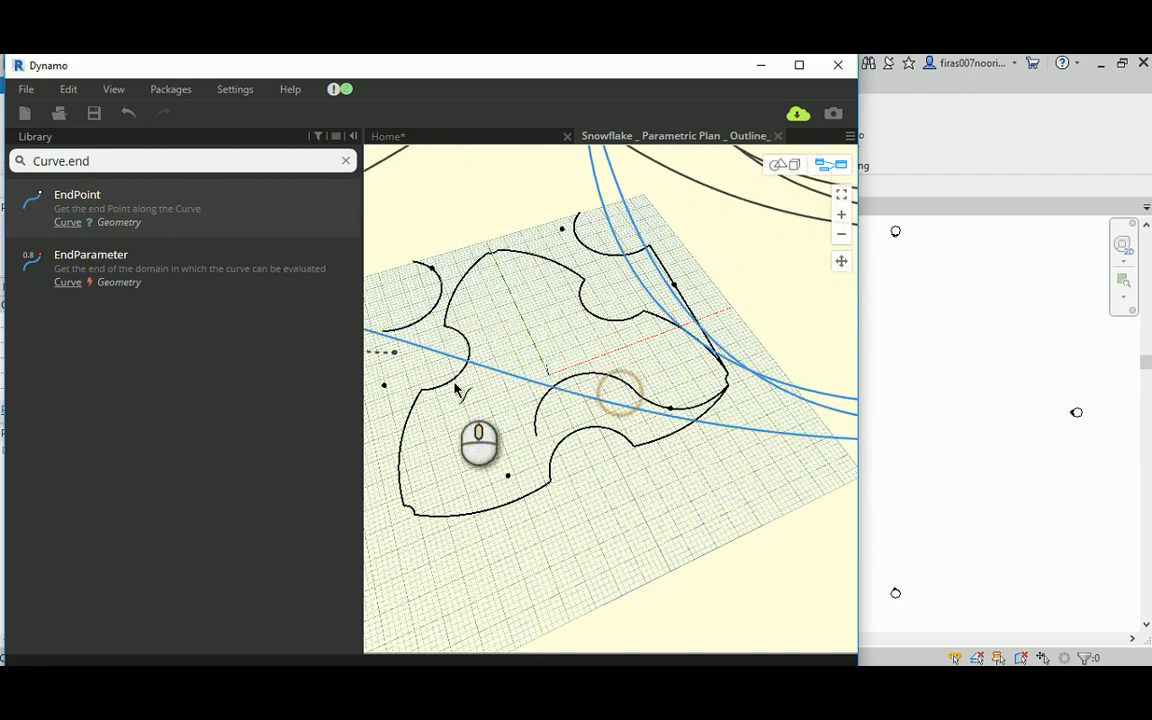
{"action": "middle_click_drag", "start_coordinate": [707, 442], "coordinate": [431, 391]}
{"action": "left_click", "coordinate": [638, 388]}
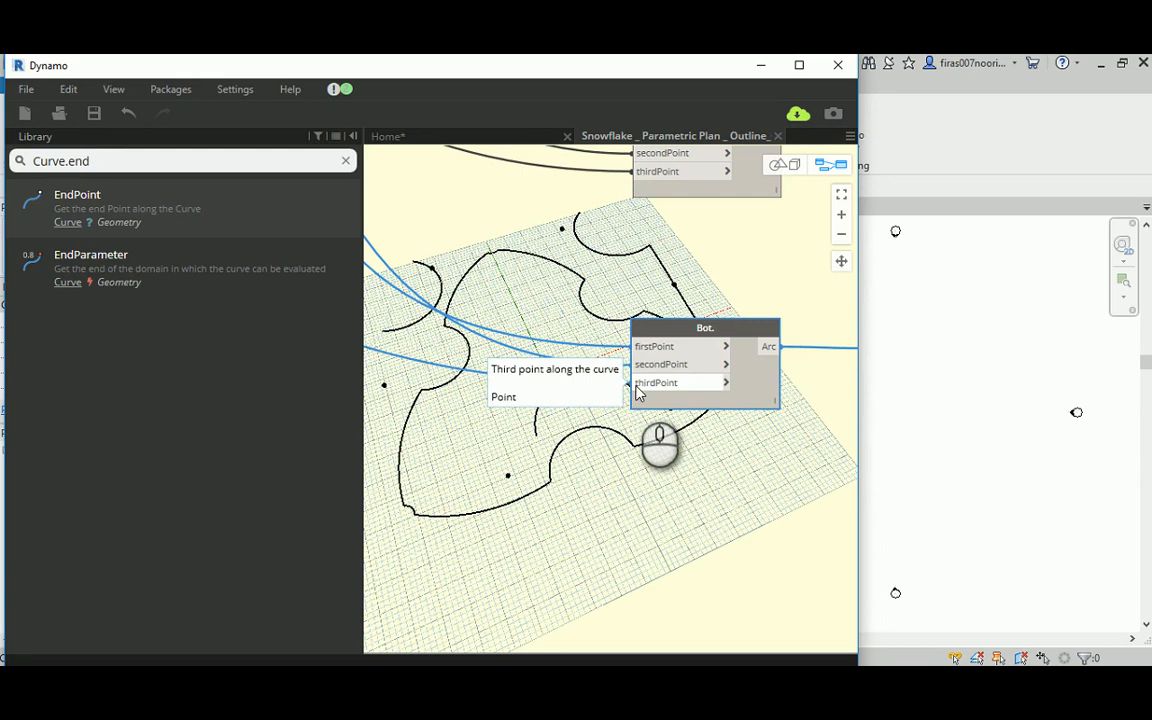
Step: Connect the pt[4] output of the midpoint Code Block to secondPoint of the duplicated Bot. arc
{"action": "left_click", "coordinate": [645, 372]}
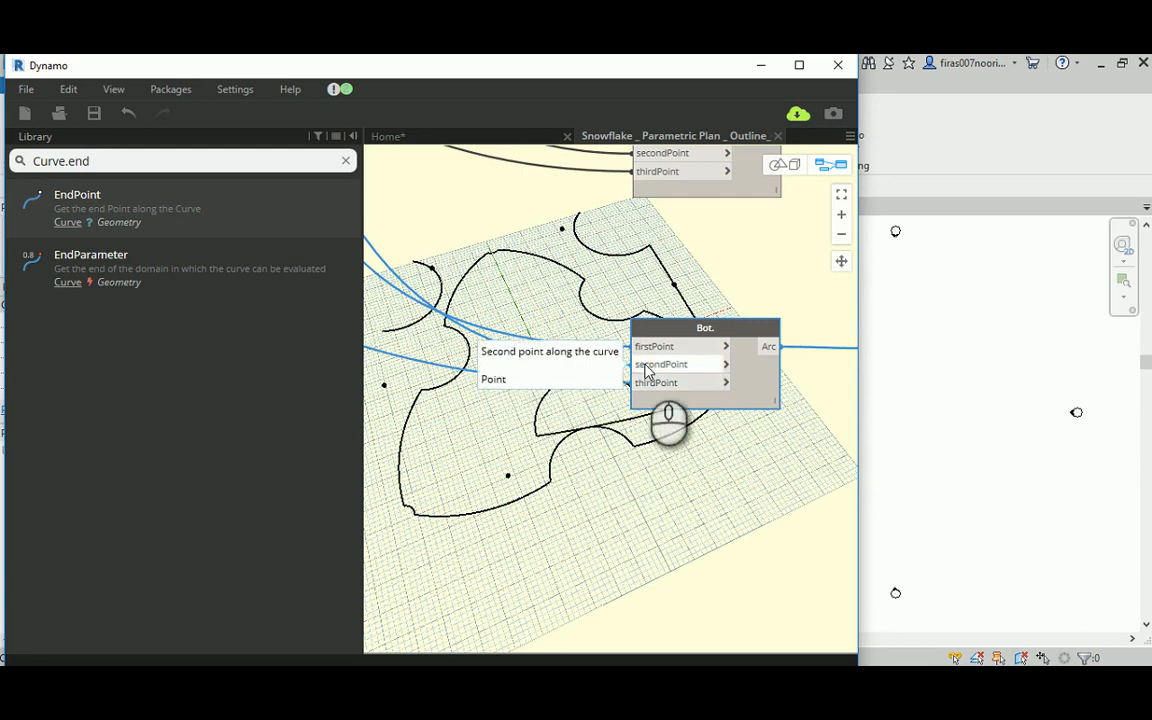
{"action": "scroll", "coordinate": [640, 385], "scroll_direction": "down", "scroll_amount": 5}
{"action": "scroll", "coordinate": [515, 295], "scroll_direction": "up", "scroll_amount": 5}
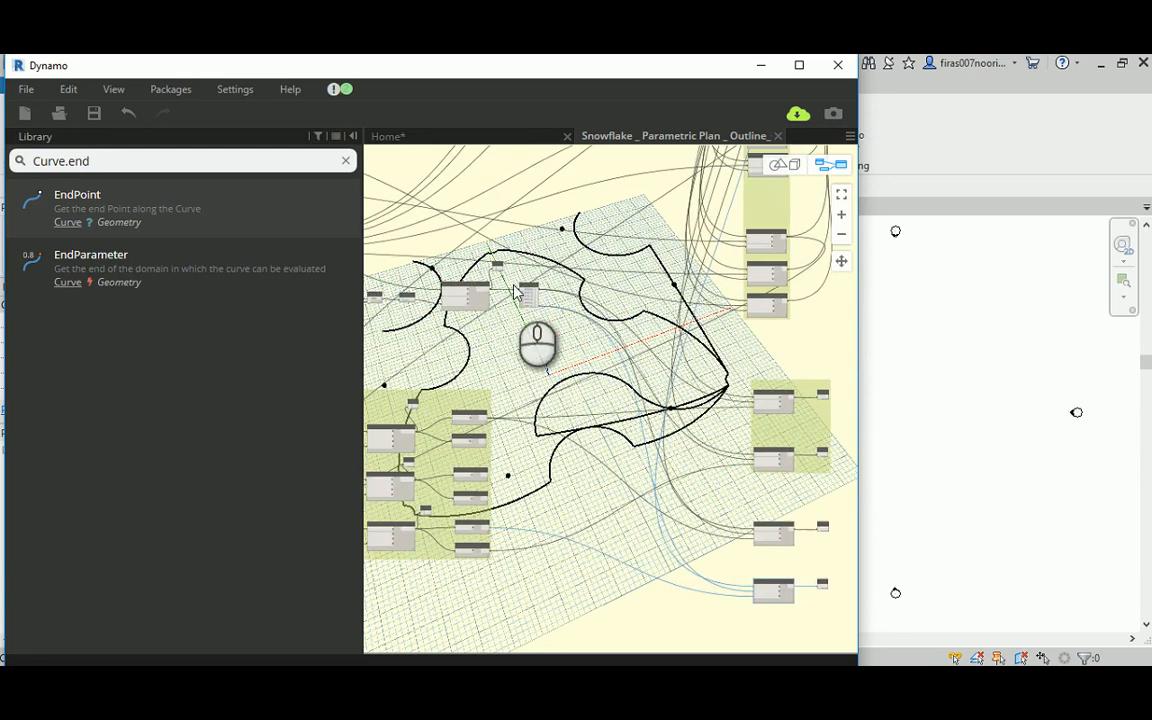
{"action": "scroll", "coordinate": [560, 330], "scroll_direction": "up", "scroll_amount": 3}
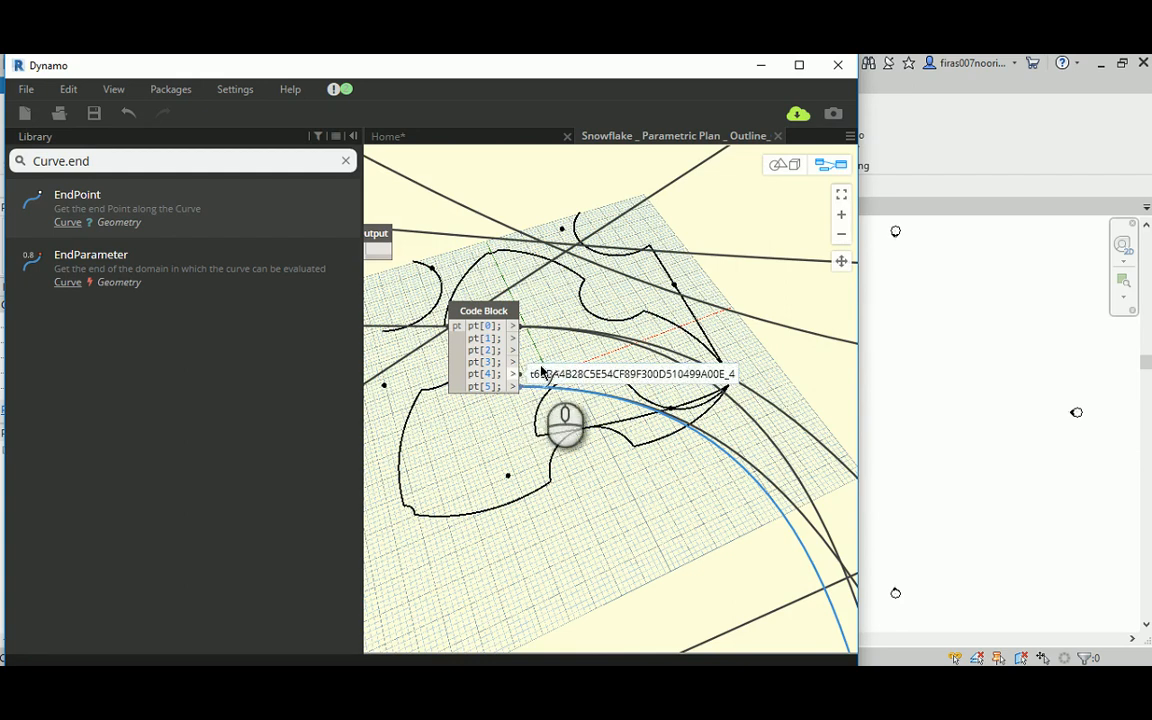
{"action": "scroll", "coordinate": [585, 466], "scroll_direction": "down", "scroll_amount": 1}
{"action": "middle_click_drag", "start_coordinate": [673, 524], "coordinate": [440, 280]}
{"action": "middle_click_drag", "start_coordinate": [670, 495], "coordinate": [479, 253]}
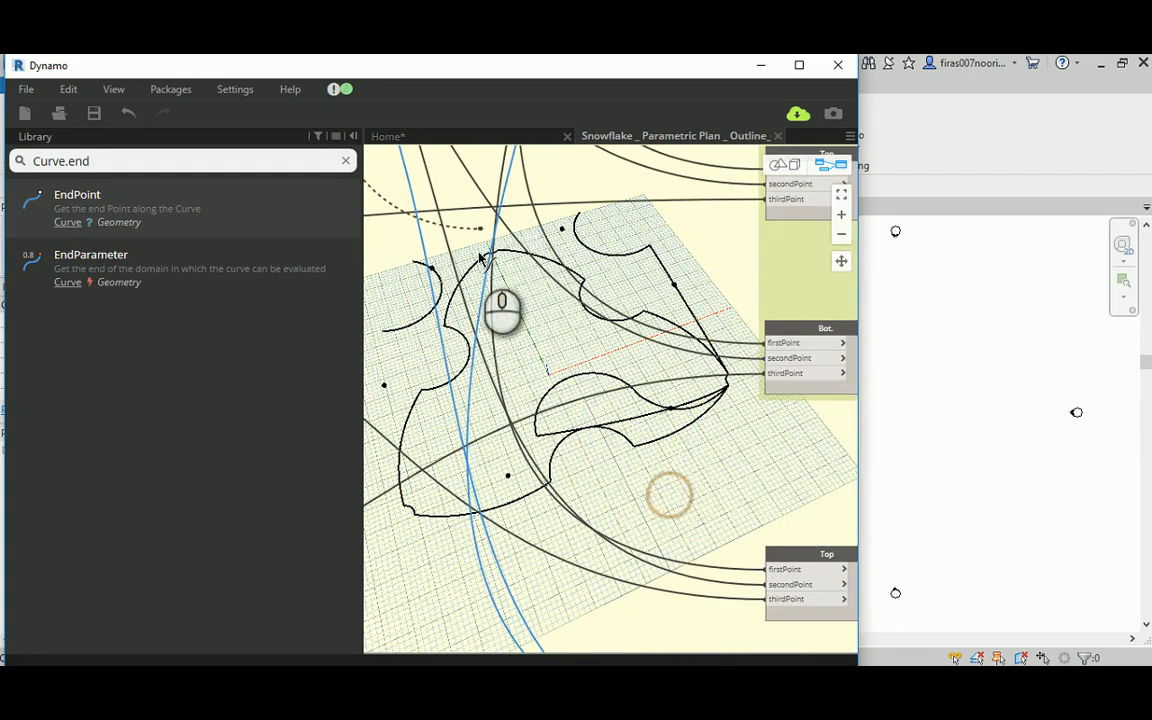
{"action": "middle_click_drag", "start_coordinate": [674, 510], "coordinate": [597, 432]}
{"action": "middle_click_drag", "start_coordinate": [607, 483], "coordinate": [563, 288]}
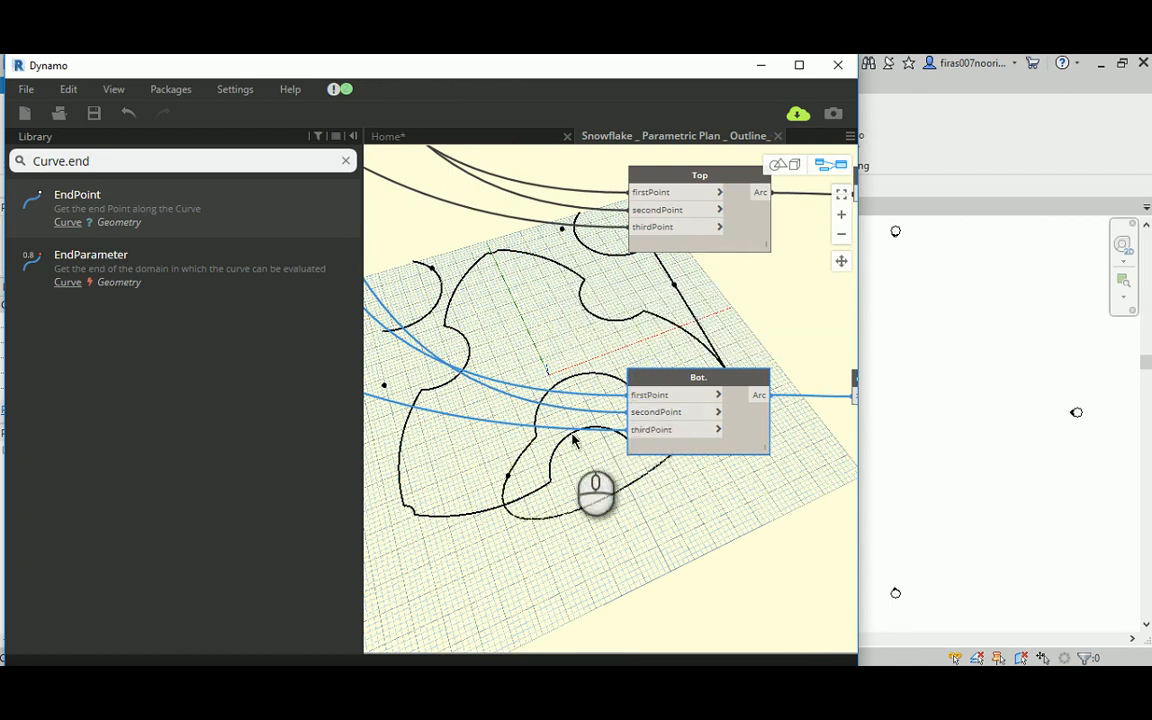
Step: Replace the firstPoint input of the duplicated Bot. arc with another point output of the R1 group's Code Block
{"action": "middle_click_drag", "start_coordinate": [573, 440], "coordinate": [651, 321]}
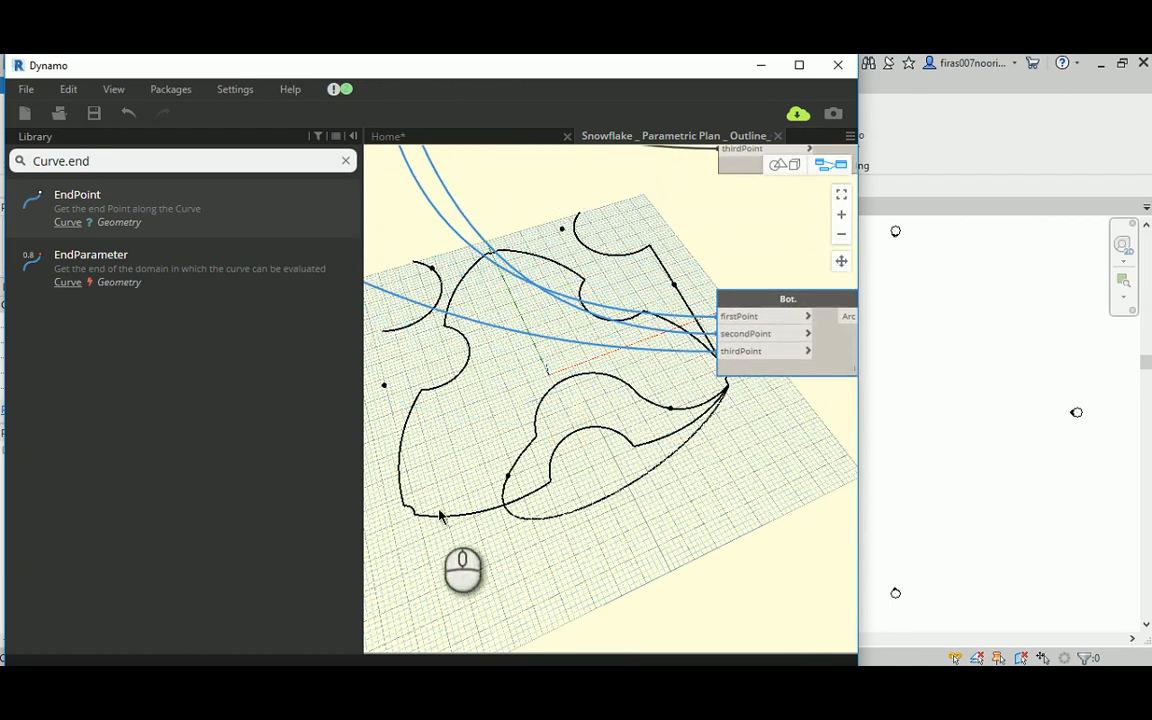
{"action": "scroll", "coordinate": [641, 488], "scroll_direction": "down", "scroll_amount": 2}
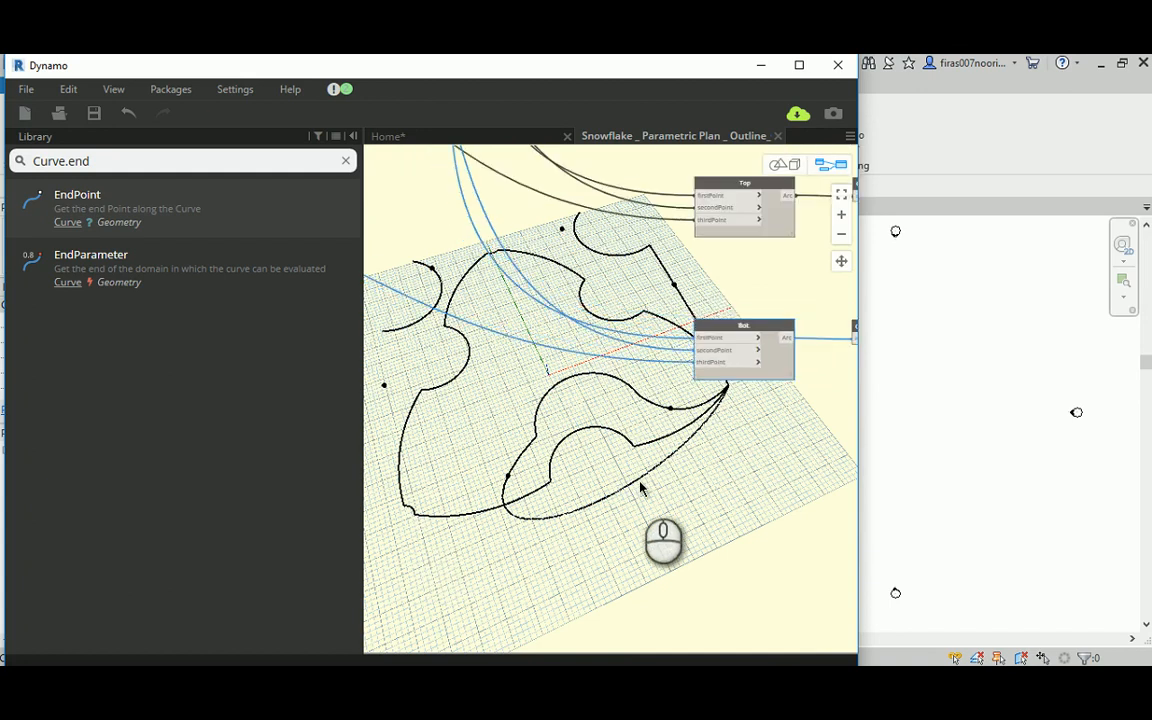
{"action": "middle_click_drag", "start_coordinate": [641, 291], "coordinate": [602, 630]}
{"action": "scroll", "coordinate": [597, 460], "scroll_direction": "down", "scroll_amount": 4}
{"action": "middle_click_drag", "start_coordinate": [599, 252], "coordinate": [594, 600]}
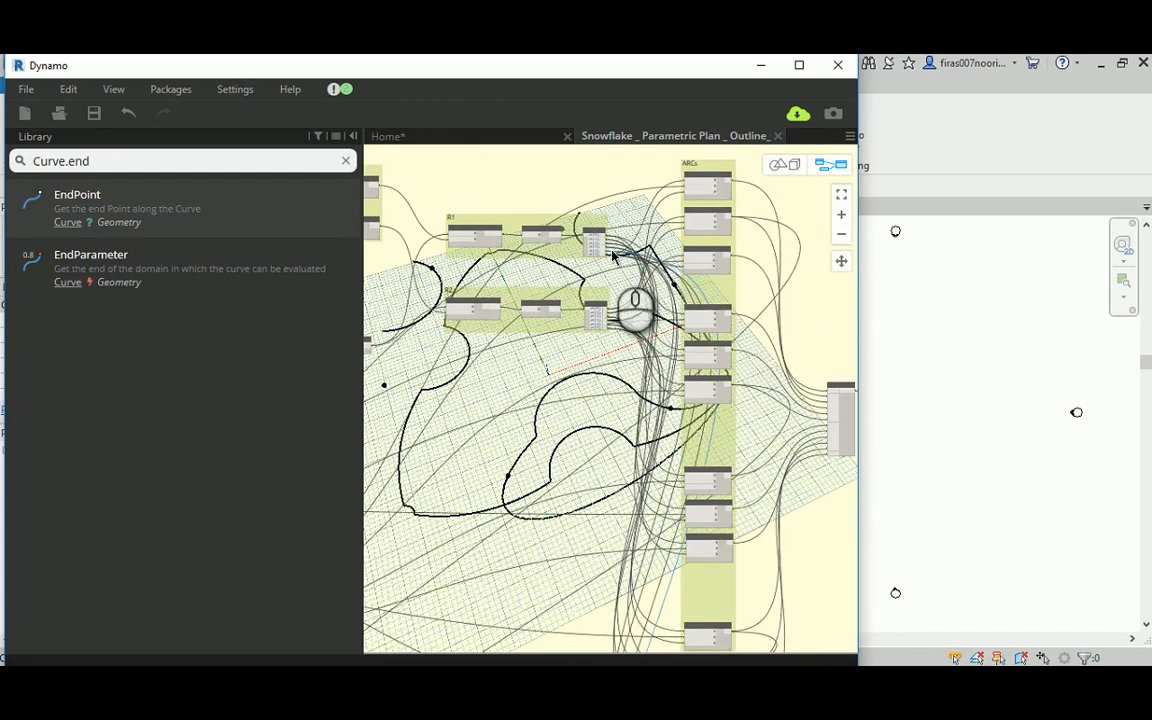
{"action": "scroll", "coordinate": [618, 238], "scroll_direction": "up", "scroll_amount": 5}
{"action": "scroll", "coordinate": [612, 188], "scroll_direction": "up", "scroll_amount": 3}
{"action": "middle_click_drag", "start_coordinate": [612, 186], "coordinate": [601, 415]}
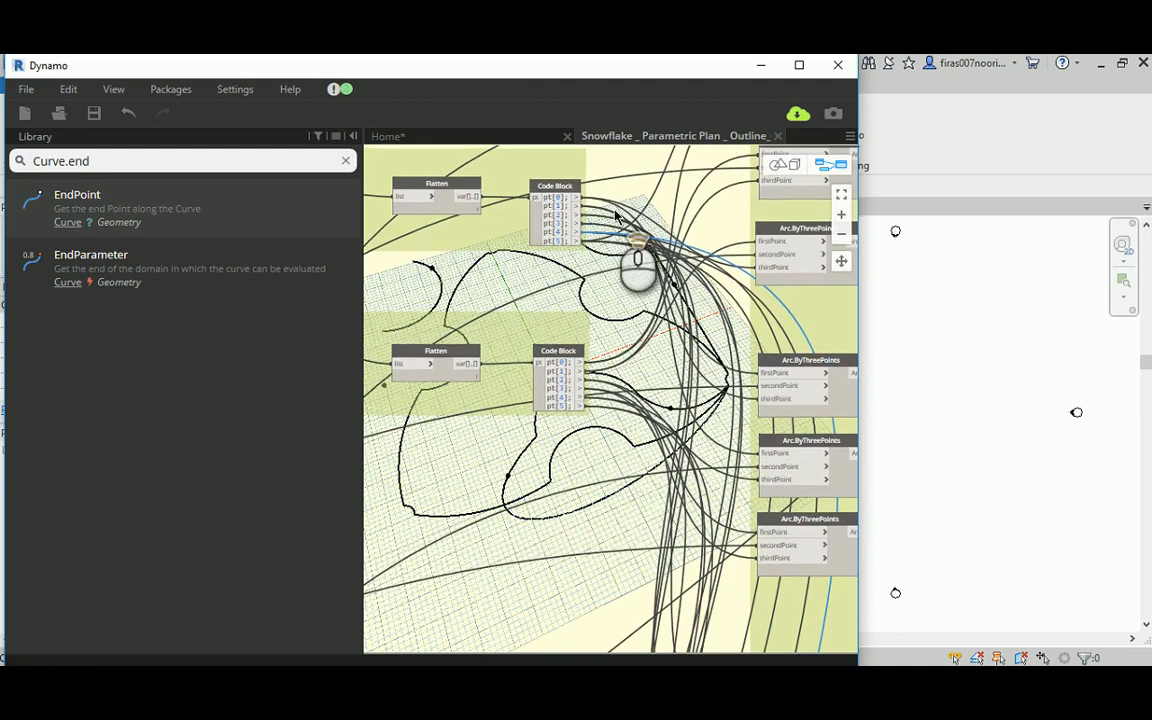
{"action": "scroll", "coordinate": [613, 213], "scroll_direction": "up", "scroll_amount": 4}
{"action": "left_click", "coordinate": [557, 217]}
{"action": "scroll", "coordinate": [620, 262], "scroll_direction": "down", "scroll_amount": 6}
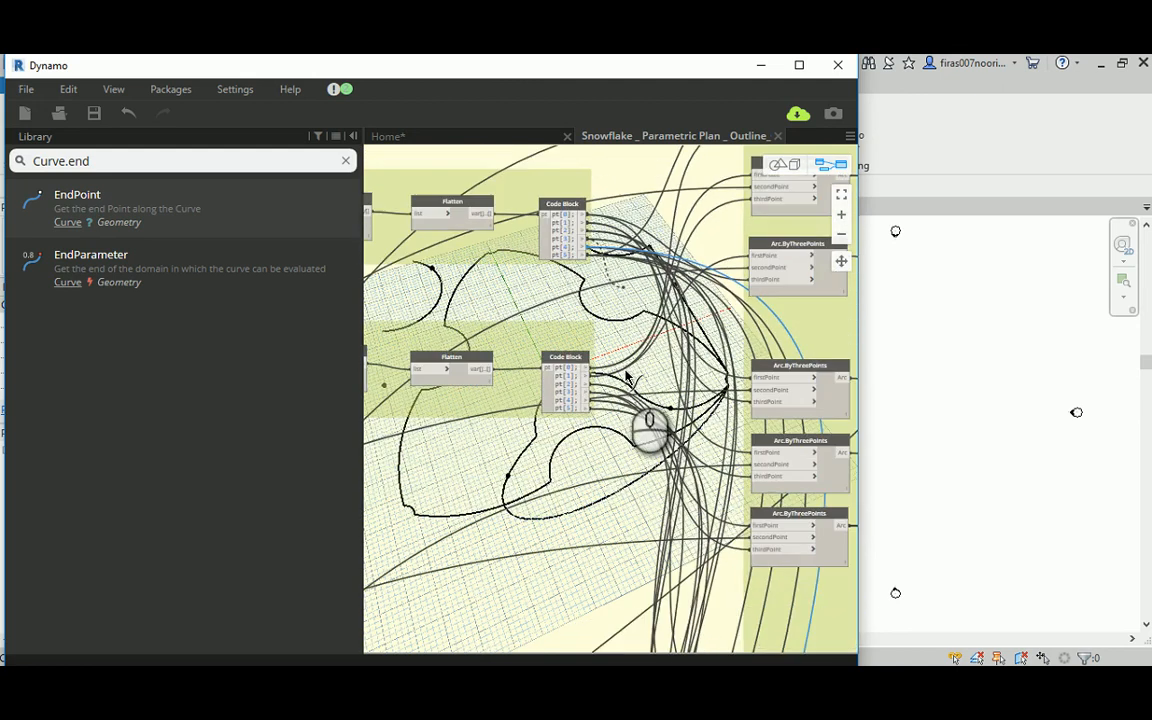
{"action": "middle_click_drag", "start_coordinate": [617, 545], "coordinate": [510, 273]}
{"action": "middle_click_drag", "start_coordinate": [497, 486], "coordinate": [490, 358]}
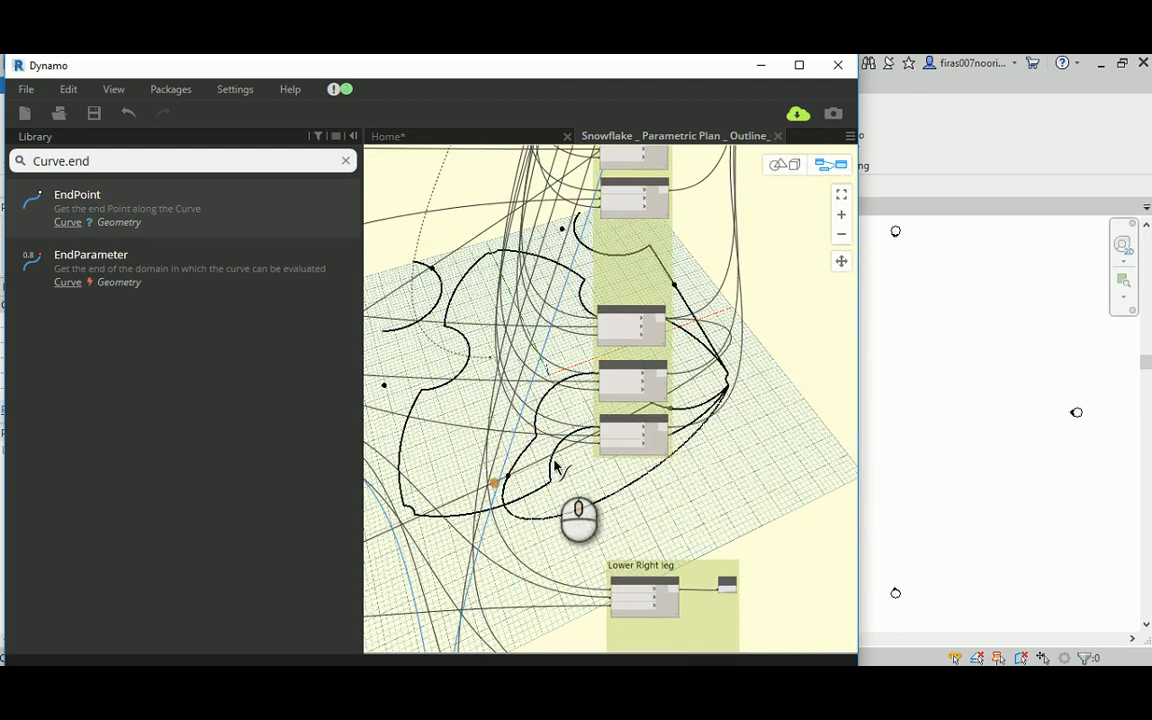
{"action": "scroll", "coordinate": [557, 462], "scroll_direction": "up", "scroll_amount": 2}
{"action": "middle_click_drag", "start_coordinate": [569, 542], "coordinate": [535, 243]}
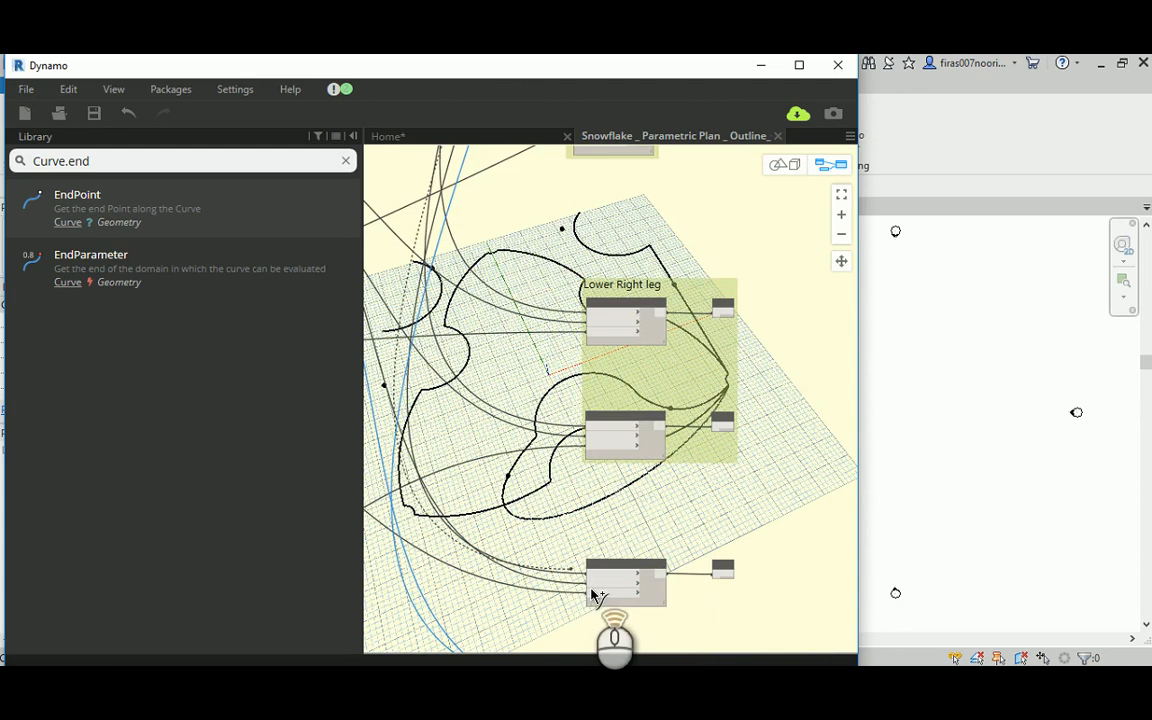
{"action": "scroll", "coordinate": [594, 592], "scroll_direction": "up", "scroll_amount": 5}
{"action": "middle_click_drag", "start_coordinate": [528, 538], "coordinate": [503, 215]}
{"action": "scroll", "coordinate": [563, 337], "scroll_direction": "down", "scroll_amount": 8}
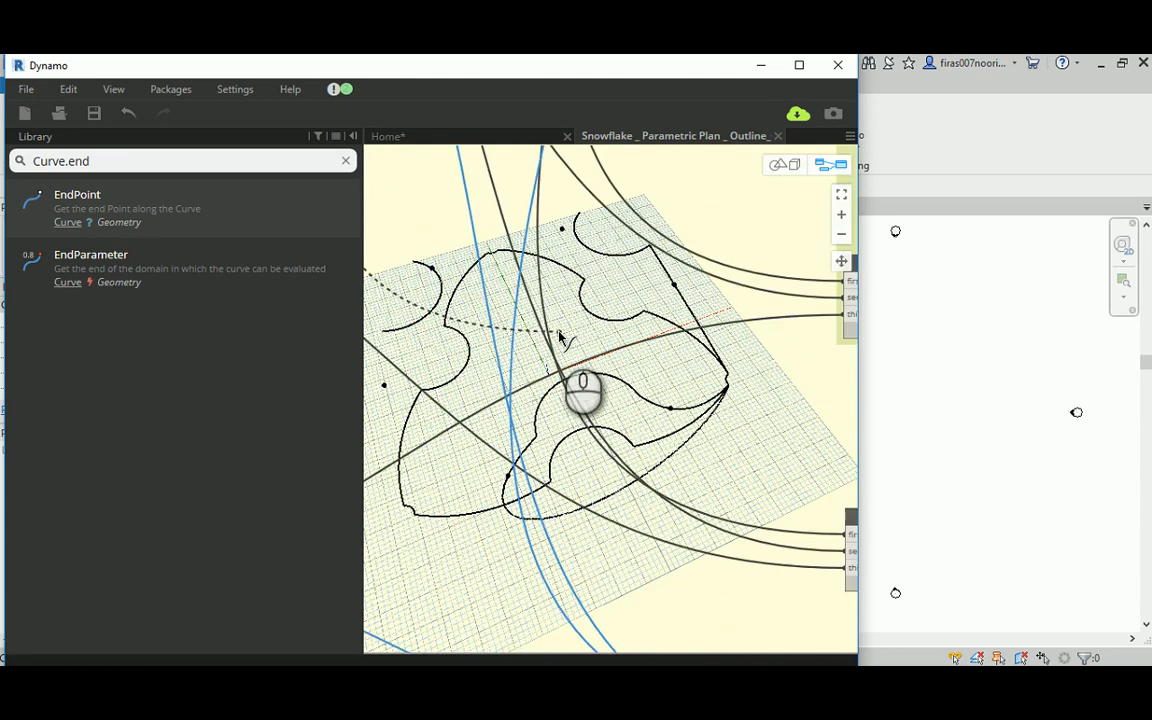
{"action": "middle_click_drag", "start_coordinate": [642, 542], "coordinate": [541, 346]}
{"action": "scroll", "coordinate": [575, 342], "scroll_direction": "up", "scroll_amount": 2}
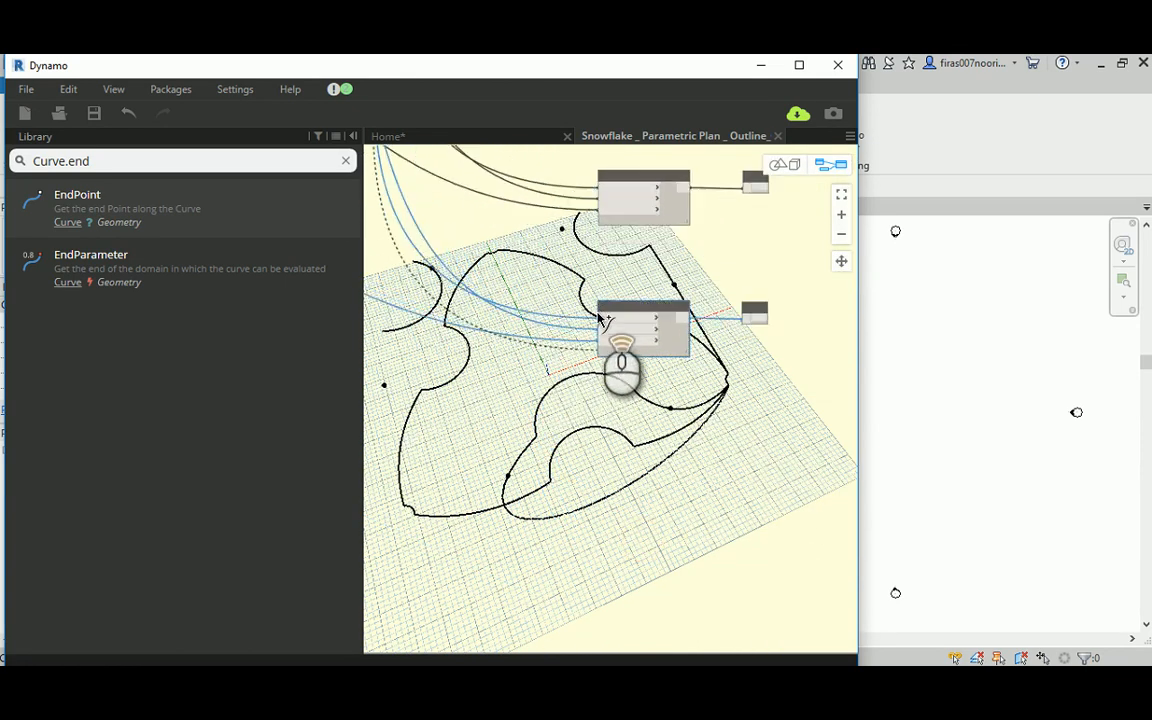
{"action": "scroll", "coordinate": [596, 319], "scroll_direction": "up", "scroll_amount": 4}
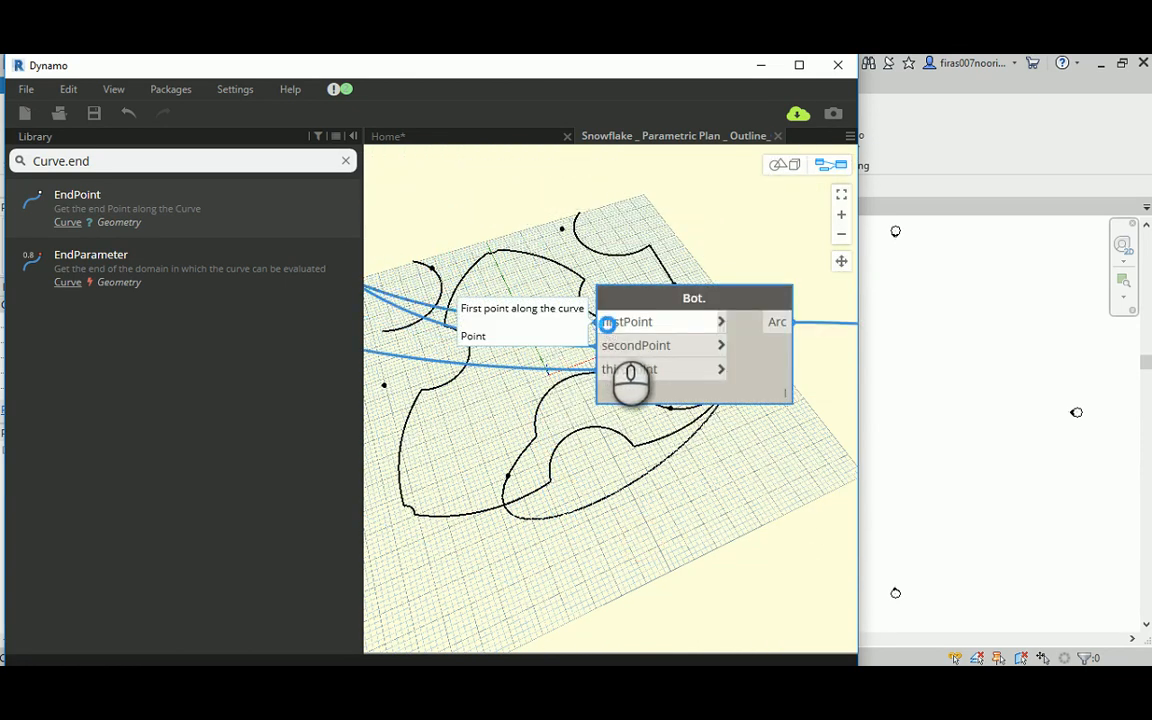
{"action": "left_click", "coordinate": [607, 323]}
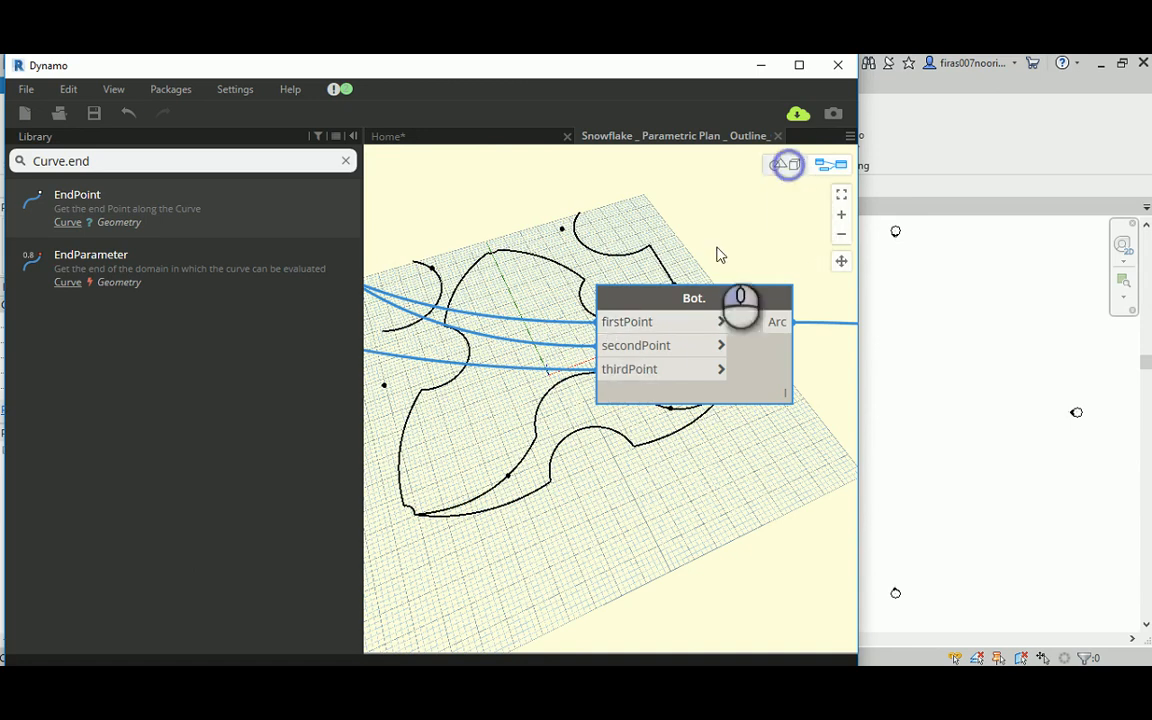
Step: Orbit the 3D preview to examine the rewired Bot. arc against the crown outline
{"action": "mouse_move", "coordinate": [532, 352]}
{"action": "right_mouse_down"}
{"action": "mouse_move", "coordinate": [624, 260]}
{"action": "mouse_move", "coordinate": [586, 314]}
{"action": "mouse_move", "coordinate": [542, 338]}
{"action": "right_mouse_up"}
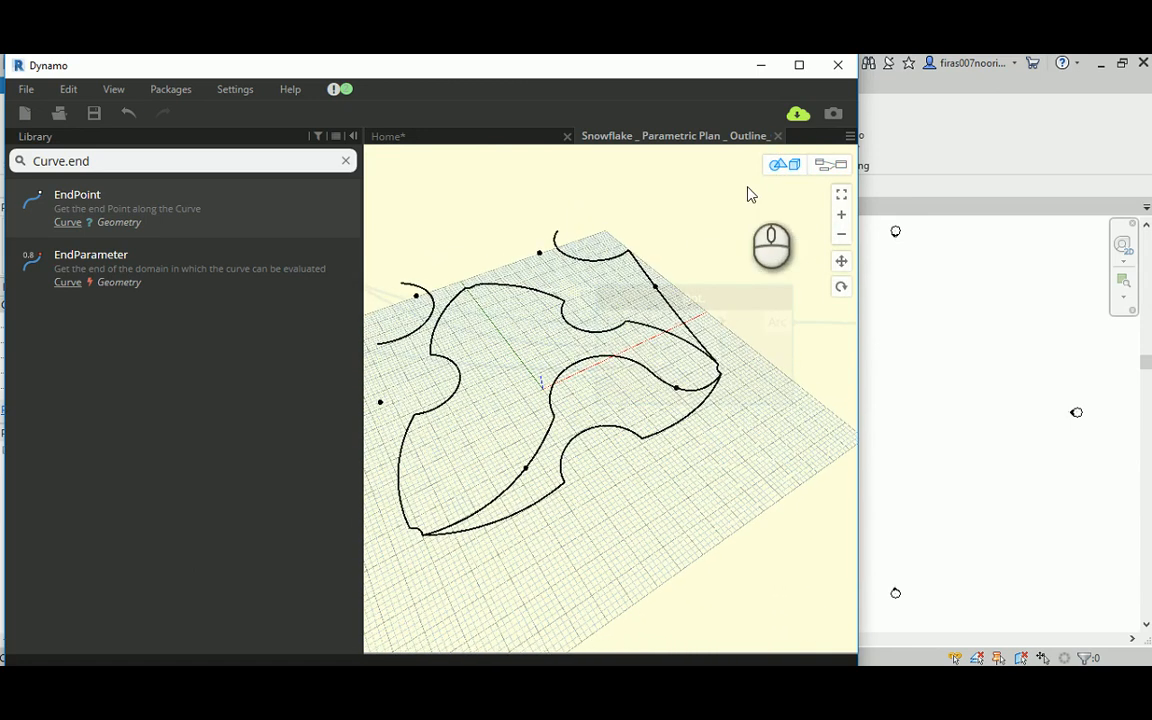
{"action": "left_click", "coordinate": [828, 162]}
{"action": "scroll", "coordinate": [640, 270], "scroll_direction": "down", "scroll_amount": 5}
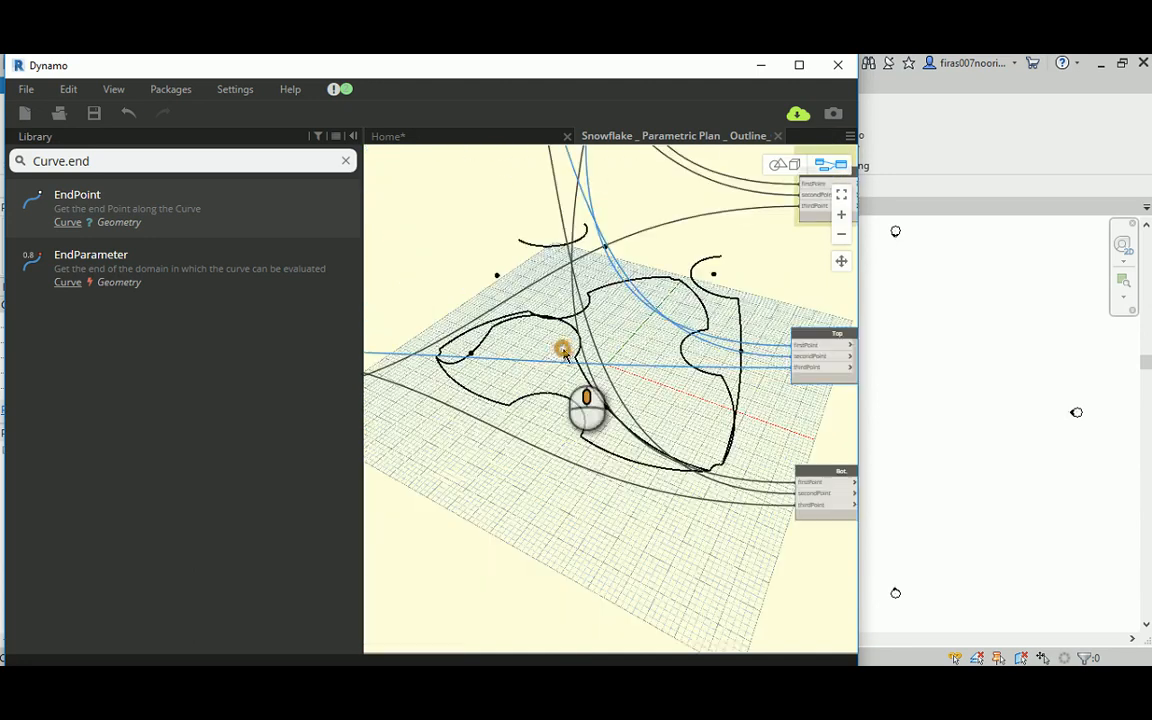
{"action": "middle_click_drag", "start_coordinate": [564, 352], "coordinate": [590, 366]}
{"action": "scroll", "coordinate": [596, 364], "scroll_direction": "down", "scroll_amount": 1}
{"action": "left_click", "coordinate": [786, 166]}
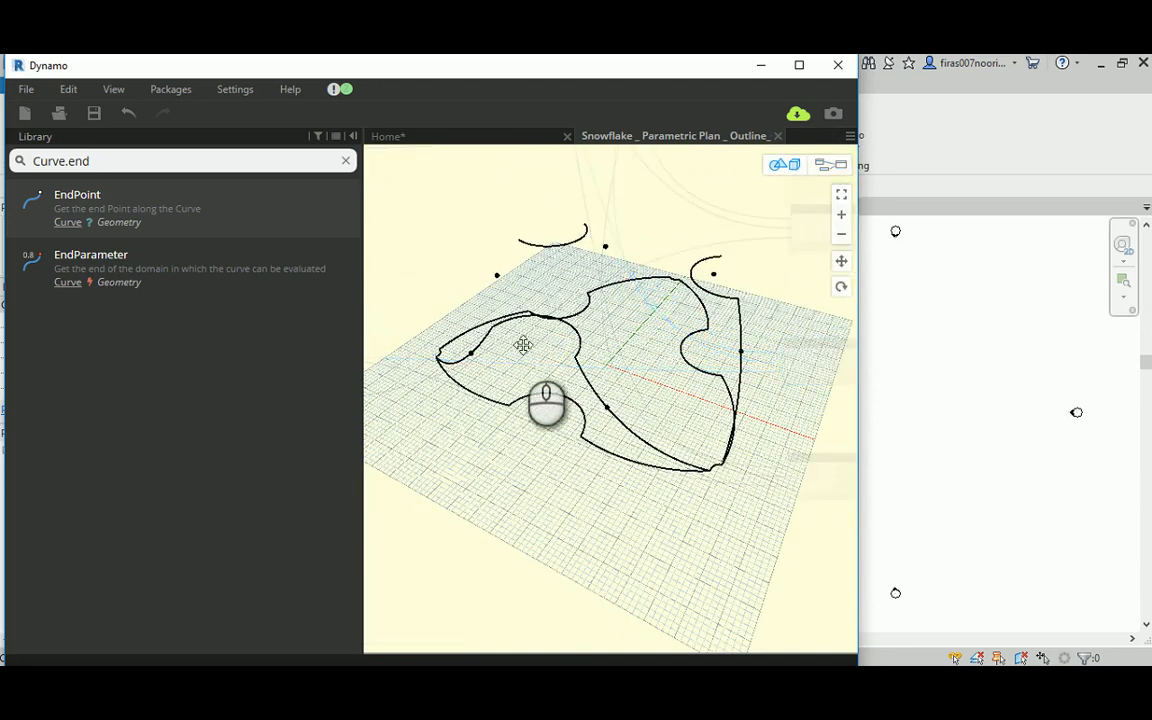
{"action": "right_click_drag", "start_coordinate": [525, 345], "coordinate": [565, 368]}
{"action": "left_click", "coordinate": [830, 165]}
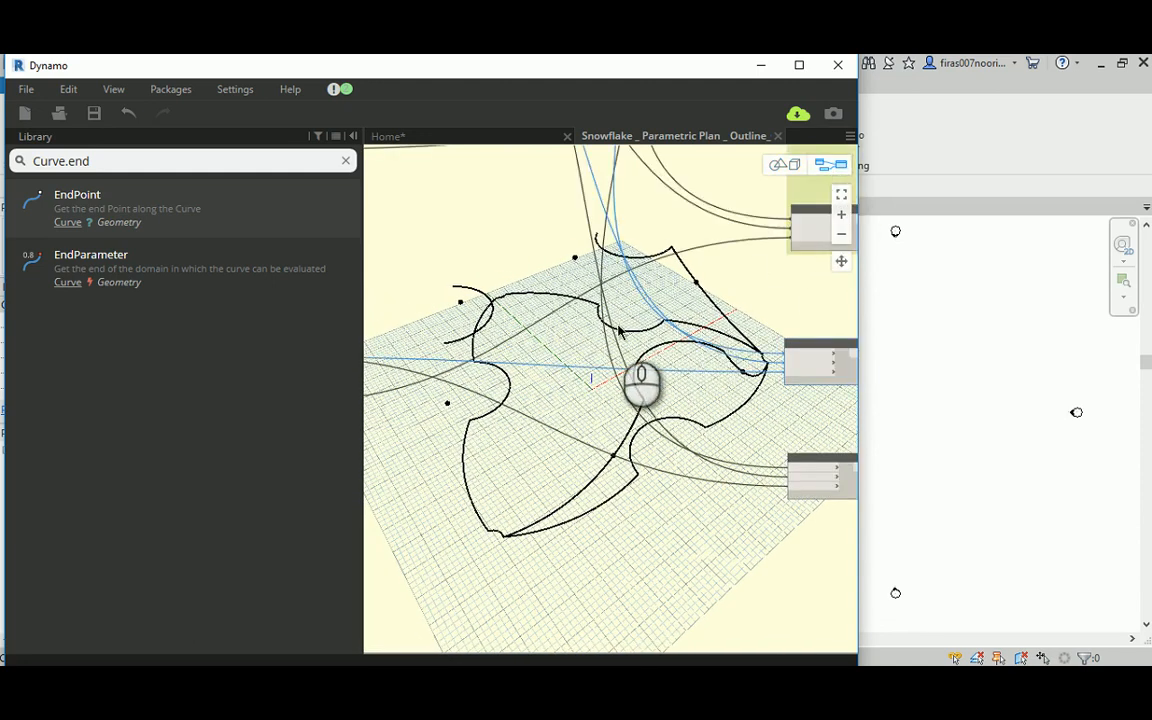
Step: Trace the duplicated Top arc's input wires between the node and the curve start and end point nodes
{"action": "middle_click_drag", "start_coordinate": [617, 325], "coordinate": [725, 322]}
{"action": "scroll", "coordinate": [540, 322], "scroll_direction": "down", "scroll_amount": 2}
{"action": "middle_click_drag", "start_coordinate": [530, 319], "coordinate": [503, 360]}
{"action": "scroll", "coordinate": [510, 350], "scroll_direction": "up", "scroll_amount": 3}
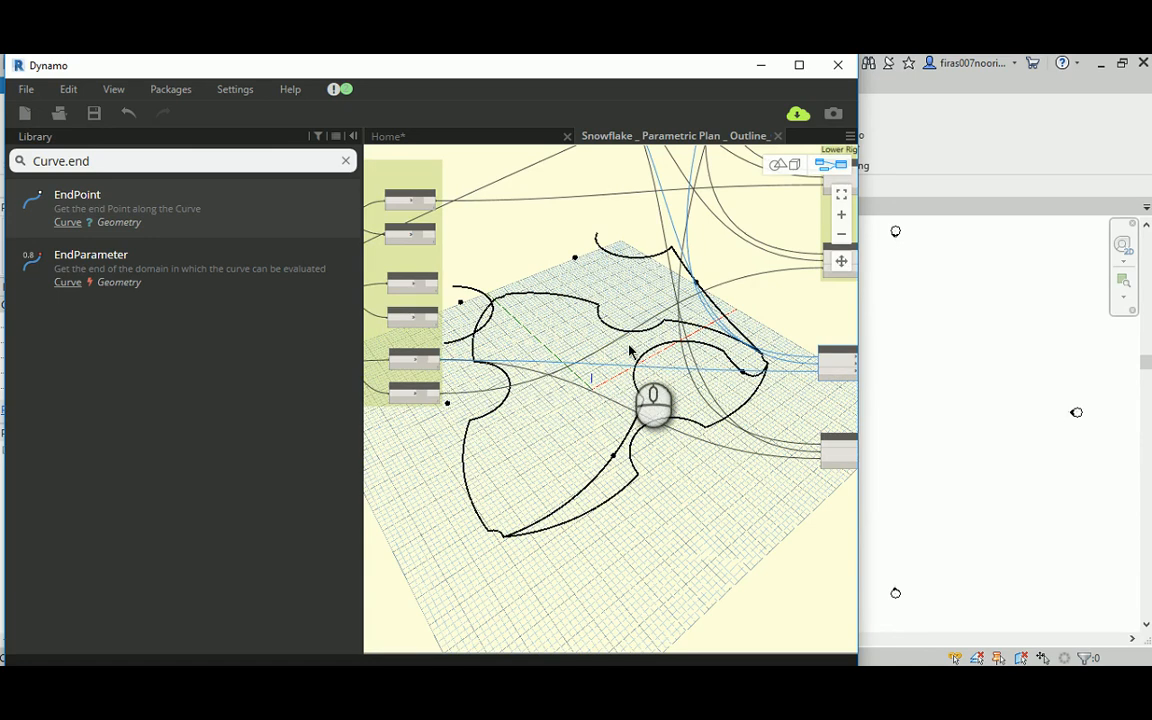
{"action": "middle_click_drag", "start_coordinate": [630, 350], "coordinate": [600, 360]}
{"action": "scroll", "coordinate": [830, 358], "scroll_direction": "up", "scroll_amount": 2}
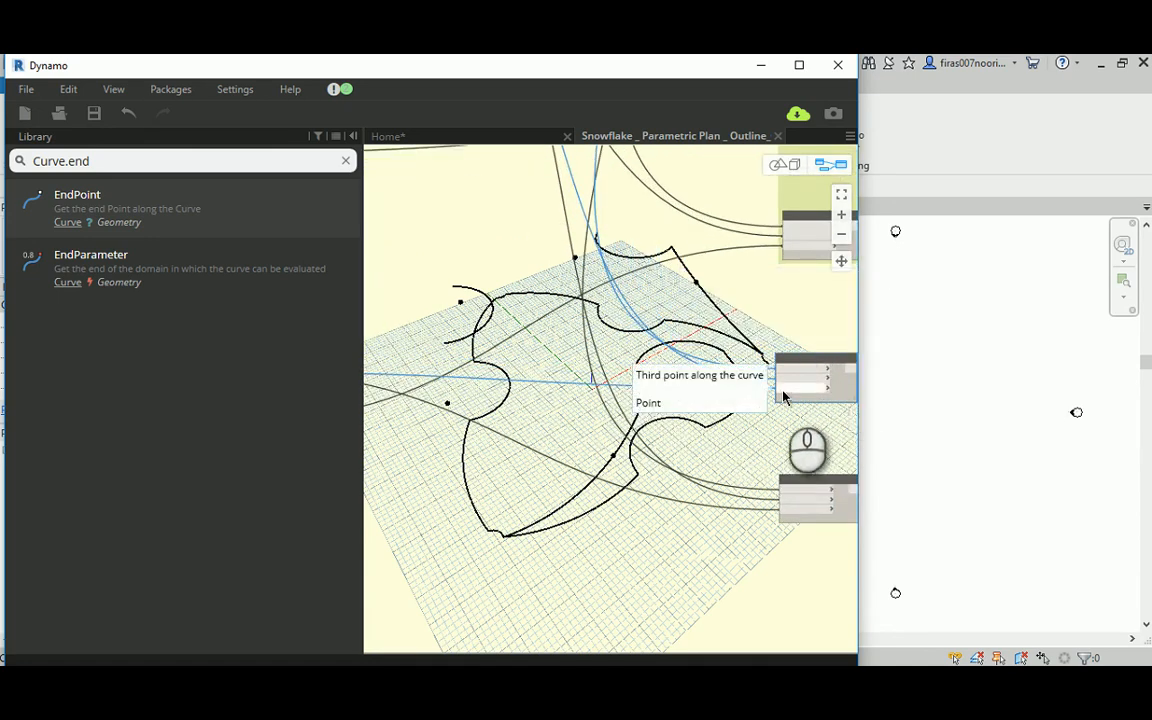
{"action": "middle_click_drag", "start_coordinate": [537, 371], "coordinate": [586, 348]}
{"action": "scroll", "coordinate": [586, 358], "scroll_direction": "down", "scroll_amount": 1}
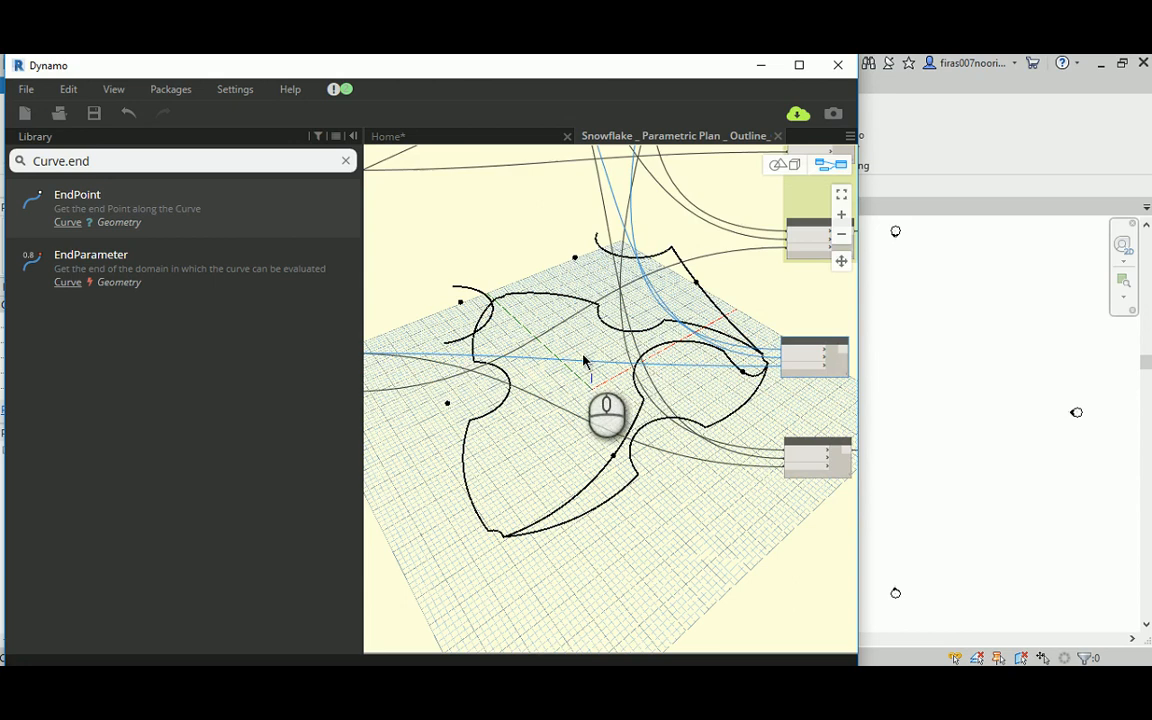
Step: Wire a different curve endpoint output to thirdPoint of the duplicated Top arc and connect its Arc to the Output node
{"action": "middle_click_drag", "start_coordinate": [488, 344], "coordinate": [666, 394]}
{"action": "scroll", "coordinate": [510, 330], "scroll_direction": "up", "scroll_amount": 1}
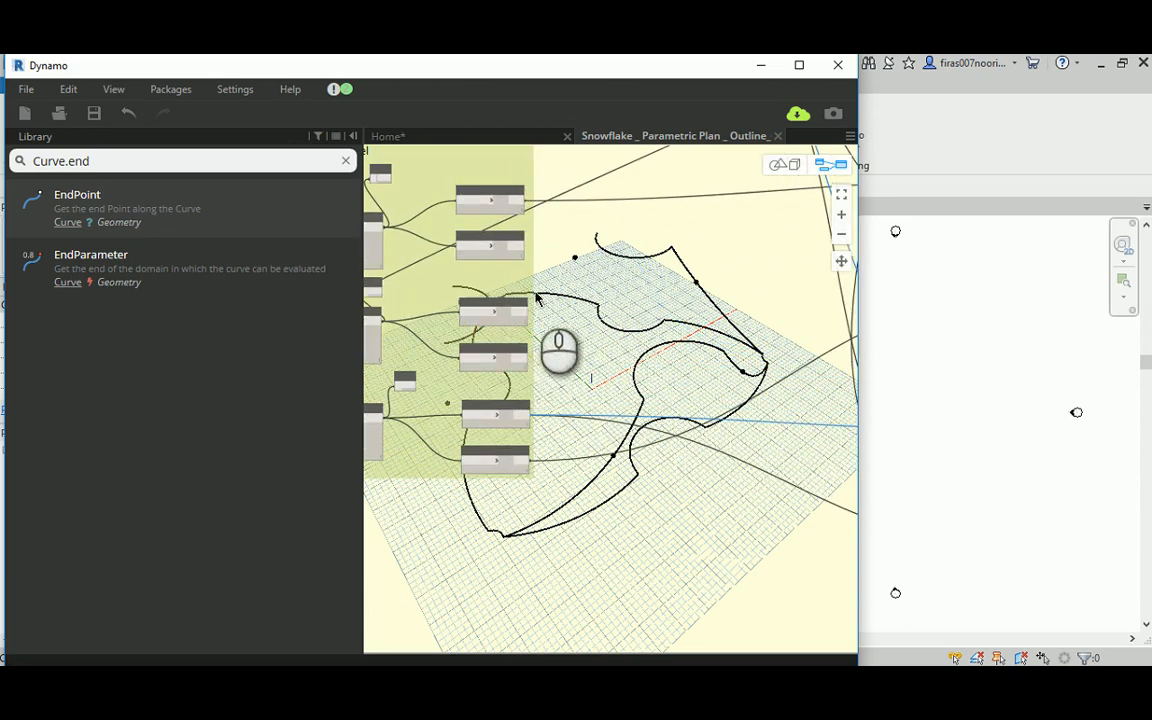
{"action": "scroll", "coordinate": [583, 290], "scroll_direction": "up", "scroll_amount": 4}
{"action": "scroll", "coordinate": [583, 290], "scroll_direction": "down", "scroll_amount": 2}
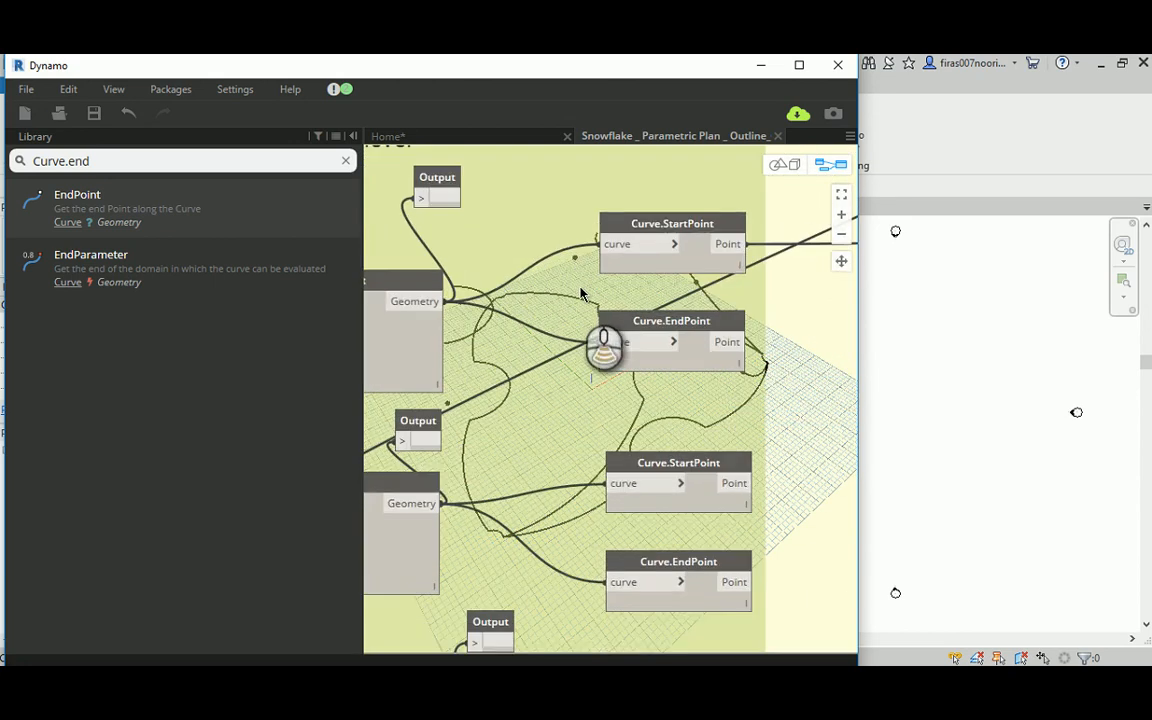
{"action": "middle_click_drag", "start_coordinate": [562, 299], "coordinate": [471, 231]}
{"action": "middle_click_drag", "start_coordinate": [800, 350], "coordinate": [468, 262]}
{"action": "left_click", "coordinate": [392, 240]}
{"action": "middle_click_drag", "start_coordinate": [697, 398], "coordinate": [486, 347]}
{"action": "middle_click_drag", "start_coordinate": [715, 378], "coordinate": [518, 329]}
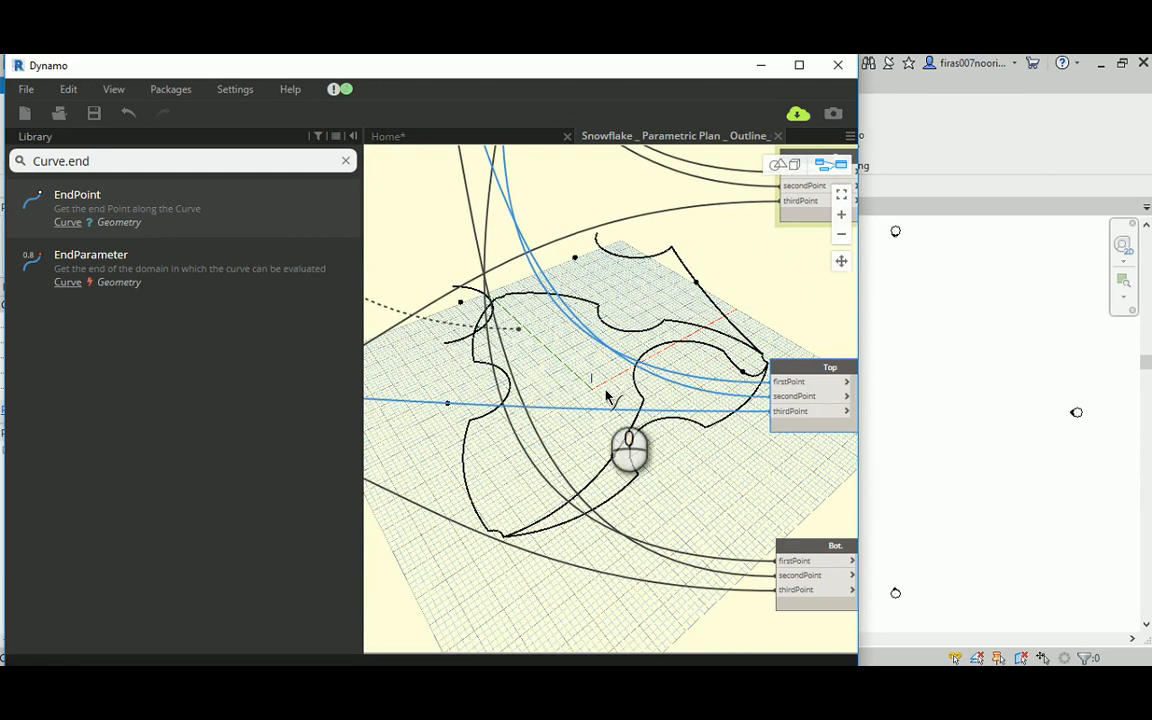
{"action": "left_click", "coordinate": [772, 410]}
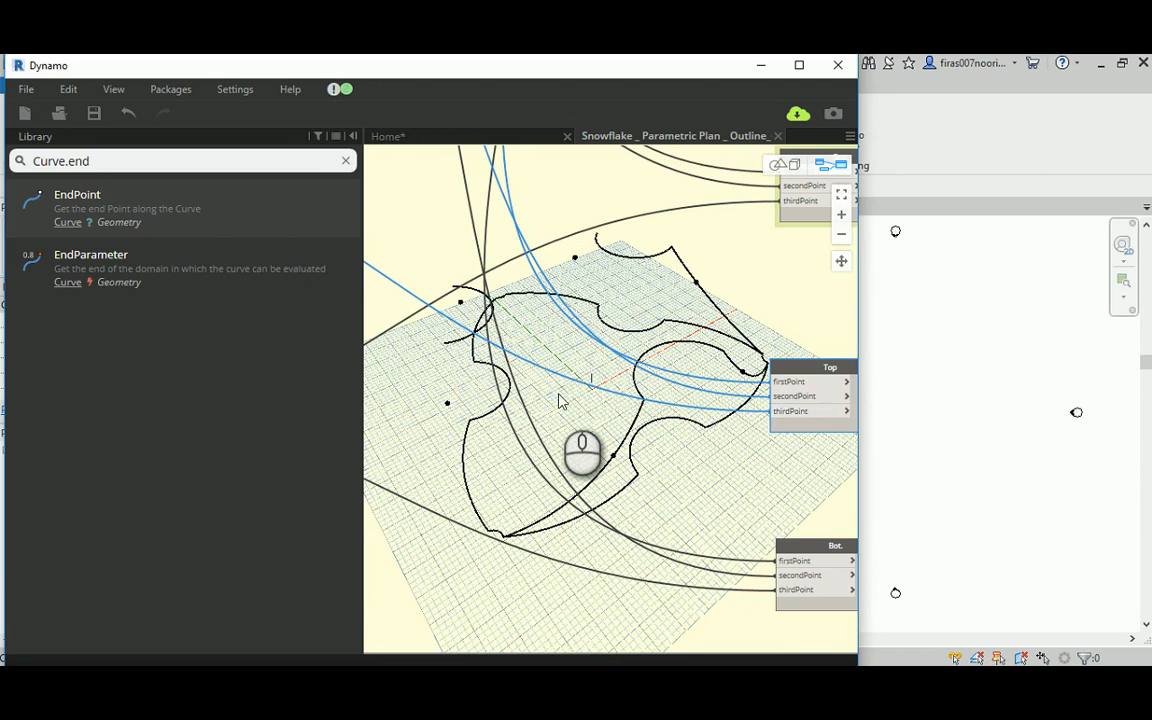
{"action": "middle_click_drag", "start_coordinate": [702, 407], "coordinate": [459, 369]}
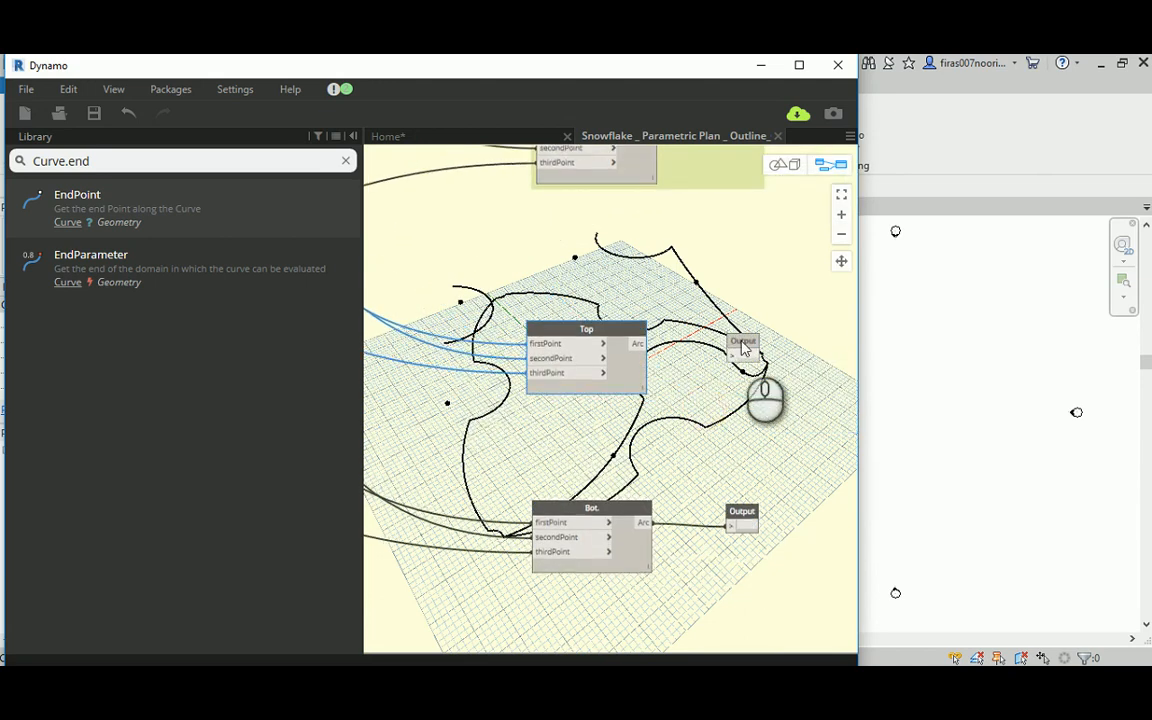
{"action": "left_click", "coordinate": [732, 356]}
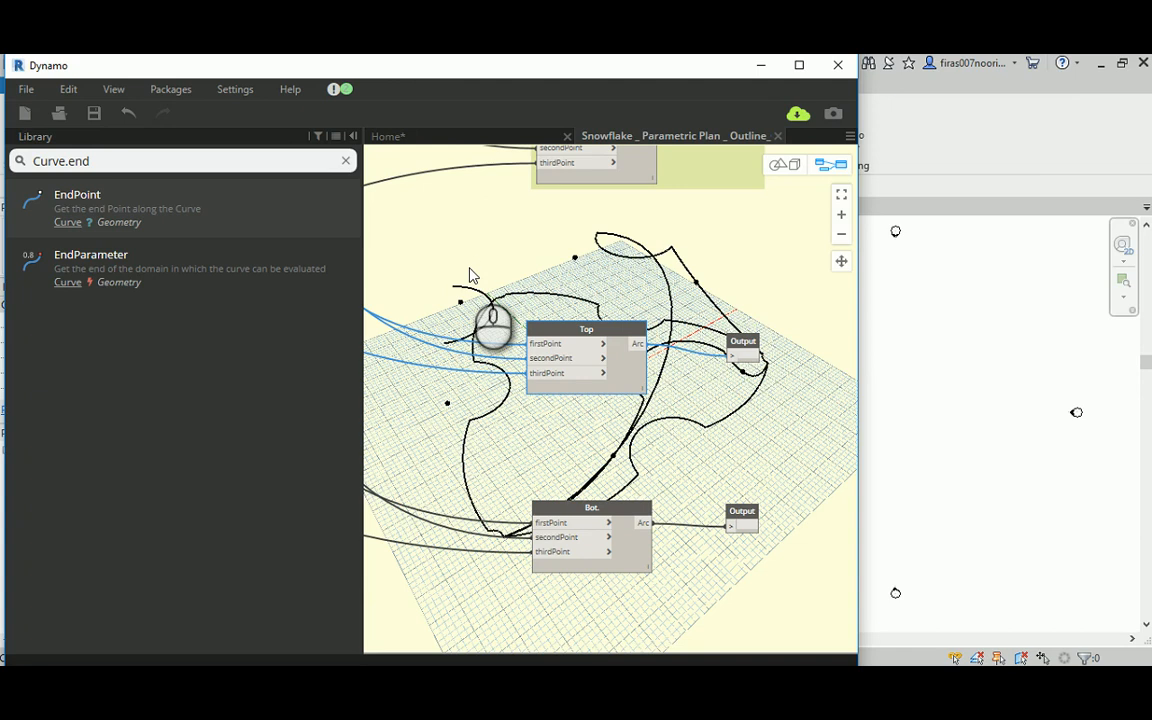
Step: Replace the thirdPoint input of the duplicated Top arc with another curve endpoint output from the Curves at hi level group
{"action": "middle_click_drag", "start_coordinate": [494, 285], "coordinate": [655, 325]}
{"action": "scroll", "coordinate": [437, 275], "scroll_direction": "up", "scroll_amount": 5}
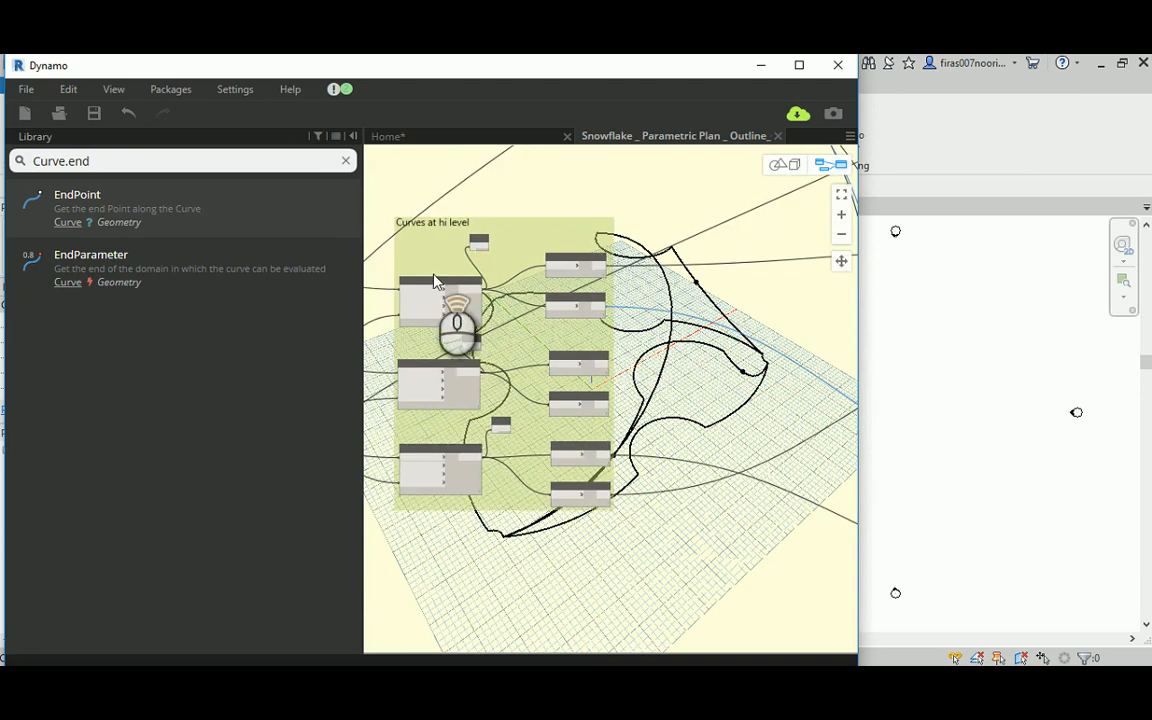
{"action": "middle_click_drag", "start_coordinate": [573, 362], "coordinate": [446, 258]}
{"action": "left_click", "coordinate": [613, 408]}
{"action": "middle_click_drag", "start_coordinate": [769, 385], "coordinate": [374, 375]}
{"action": "middle_click_drag", "start_coordinate": [709, 412], "coordinate": [406, 376]}
{"action": "left_click", "coordinate": [765, 470]}
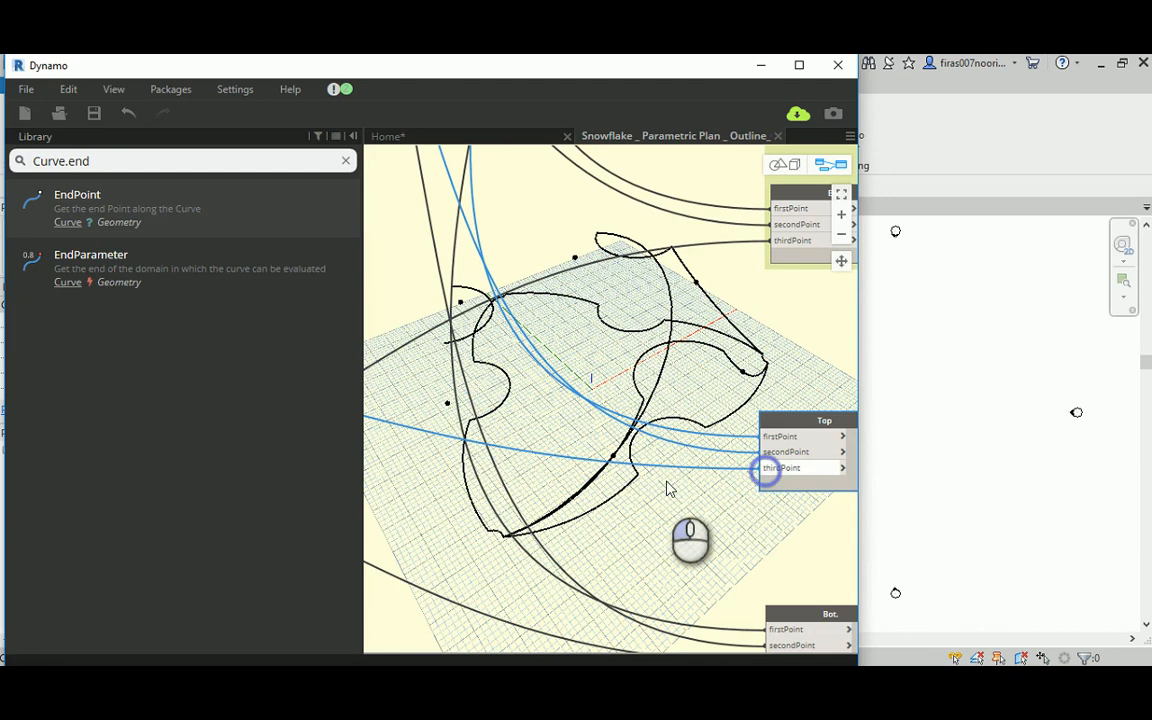
{"action": "left_click", "coordinate": [775, 437]}
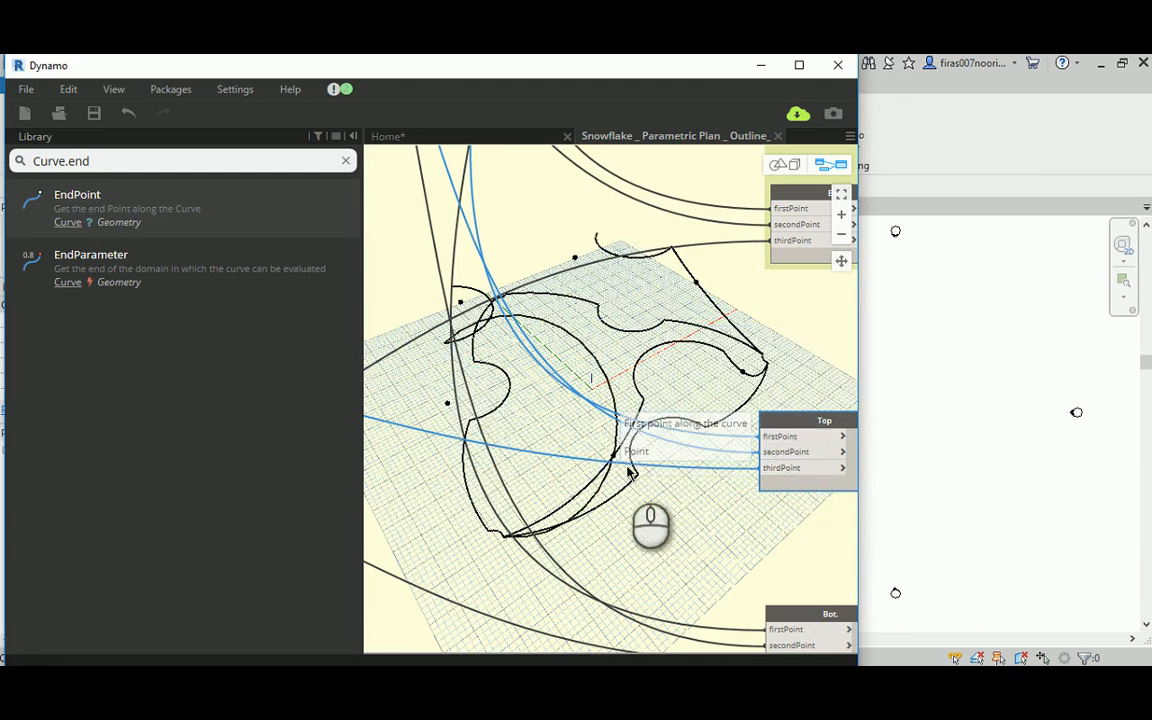
Step: Replace the secondPoint input of the duplicated Top arc with another point output of the Code Block
{"action": "scroll", "coordinate": [607, 468], "scroll_direction": "down", "scroll_amount": 5}
{"action": "middle_click_drag", "start_coordinate": [530, 341], "coordinate": [607, 470]}
{"action": "scroll", "coordinate": [490, 308], "scroll_direction": "up", "scroll_amount": 8}
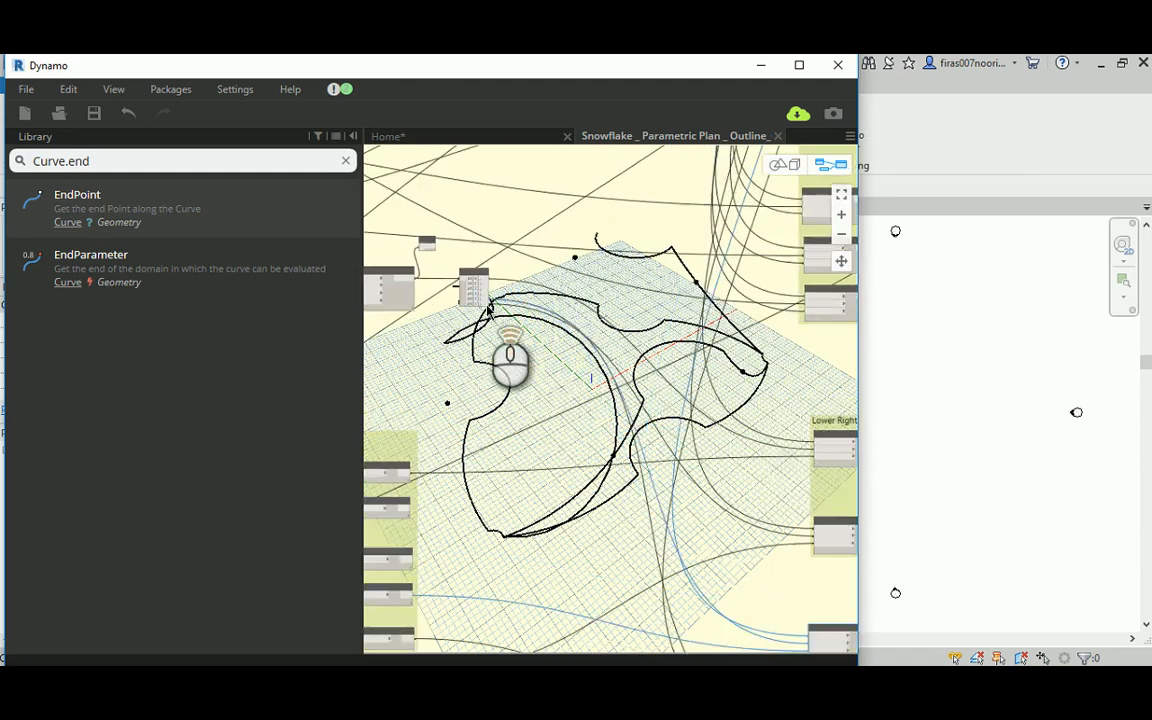
{"action": "left_click", "coordinate": [480, 286]}
{"action": "middle_click_drag", "start_coordinate": [708, 536], "coordinate": [523, 305]}
{"action": "middle_click_drag", "start_coordinate": [638, 472], "coordinate": [473, 316]}
{"action": "scroll", "coordinate": [656, 437], "scroll_direction": "up", "scroll_amount": 4}
{"action": "left_click", "coordinate": [703, 419]}
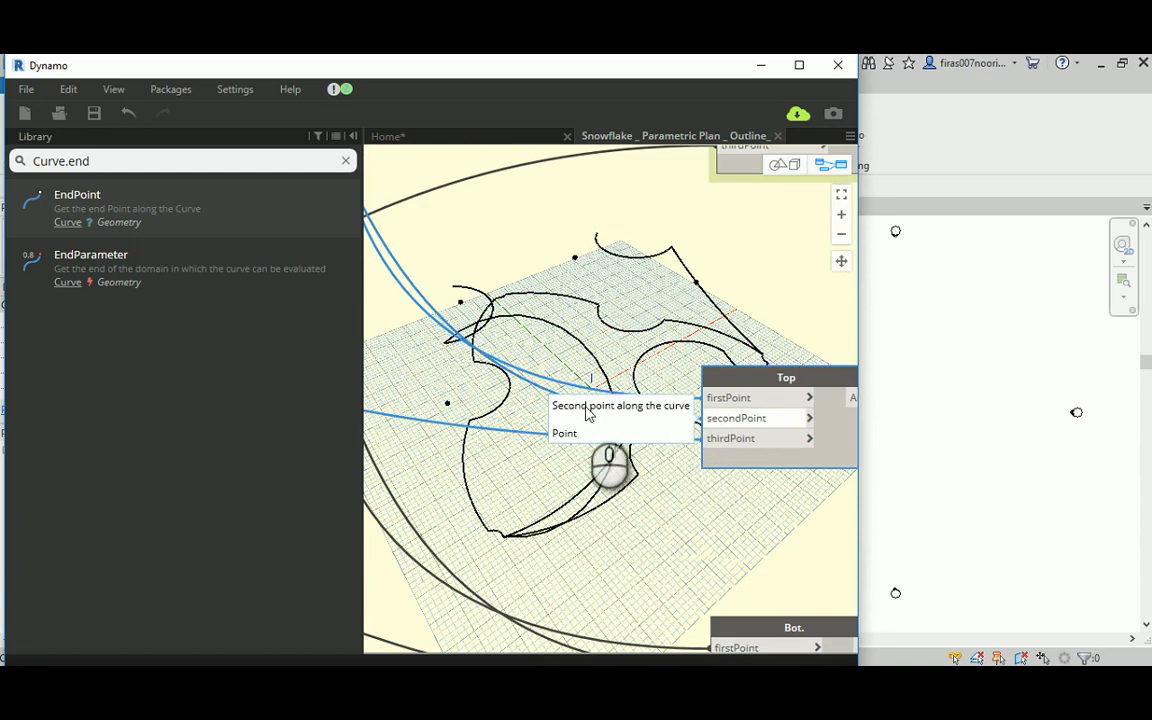
{"action": "left_click", "coordinate": [527, 419]}
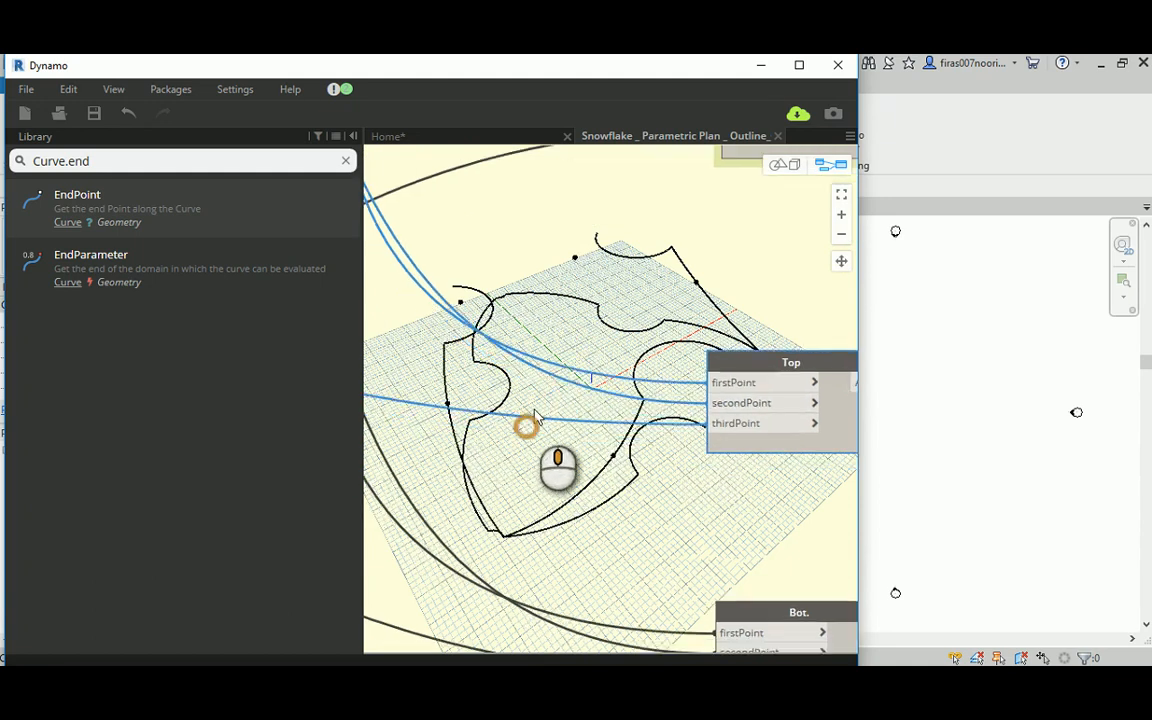
Step: Orbit the 3D preview to examine the rewired Top arc against the crown outline
{"action": "left_click", "coordinate": [784, 164]}
{"action": "right_click_drag", "start_coordinate": [519, 405], "coordinate": [548, 372]}
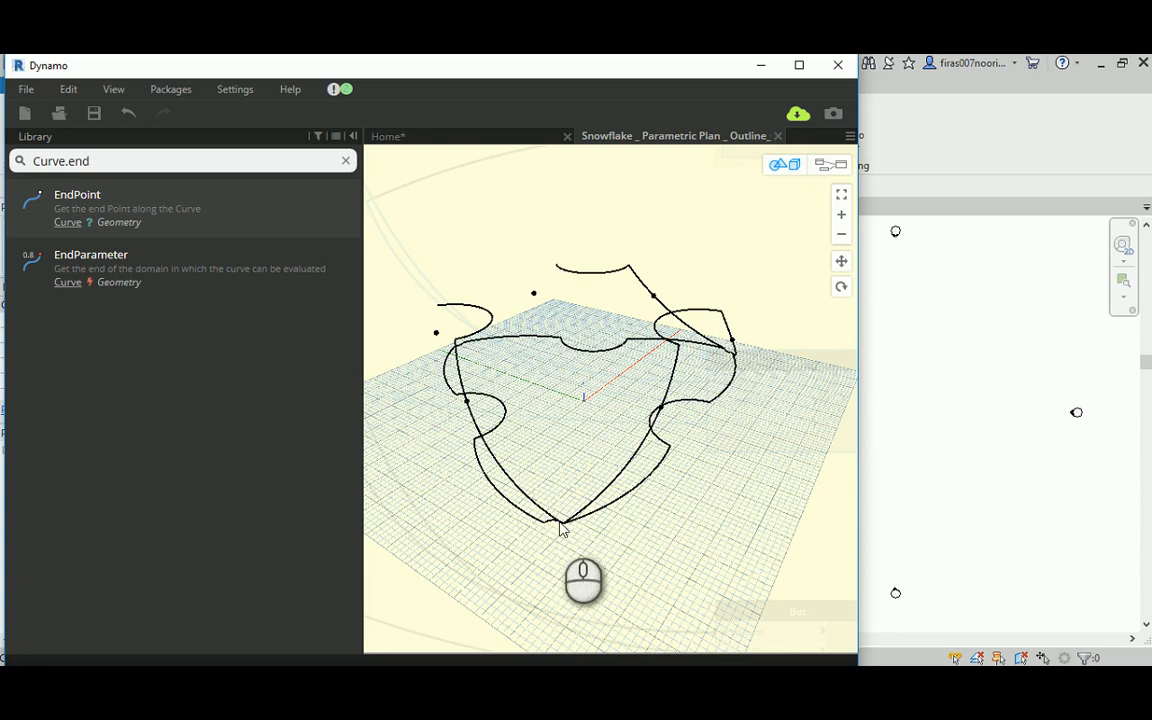
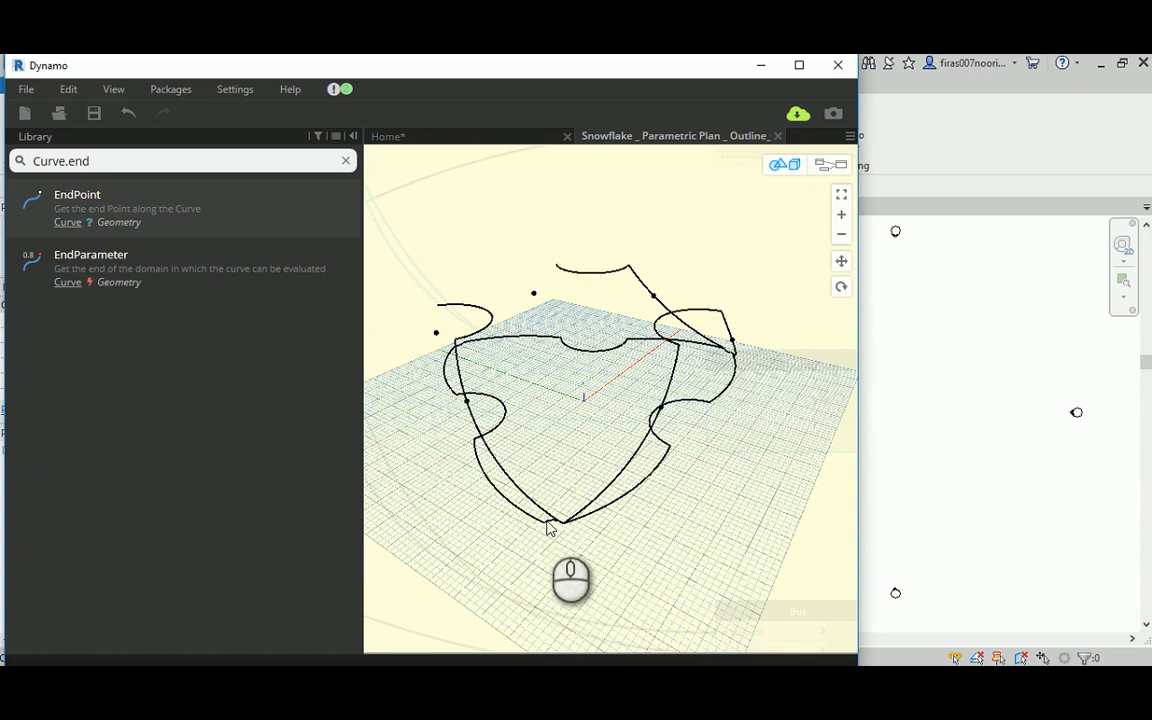
Step: Replace the firstPoint input of the rewired Top arc with the pt[2] output of the Code Block and check the arc in the 3D preview
{"action": "right_click_drag", "start_coordinate": [548, 522], "coordinate": [635, 386]}
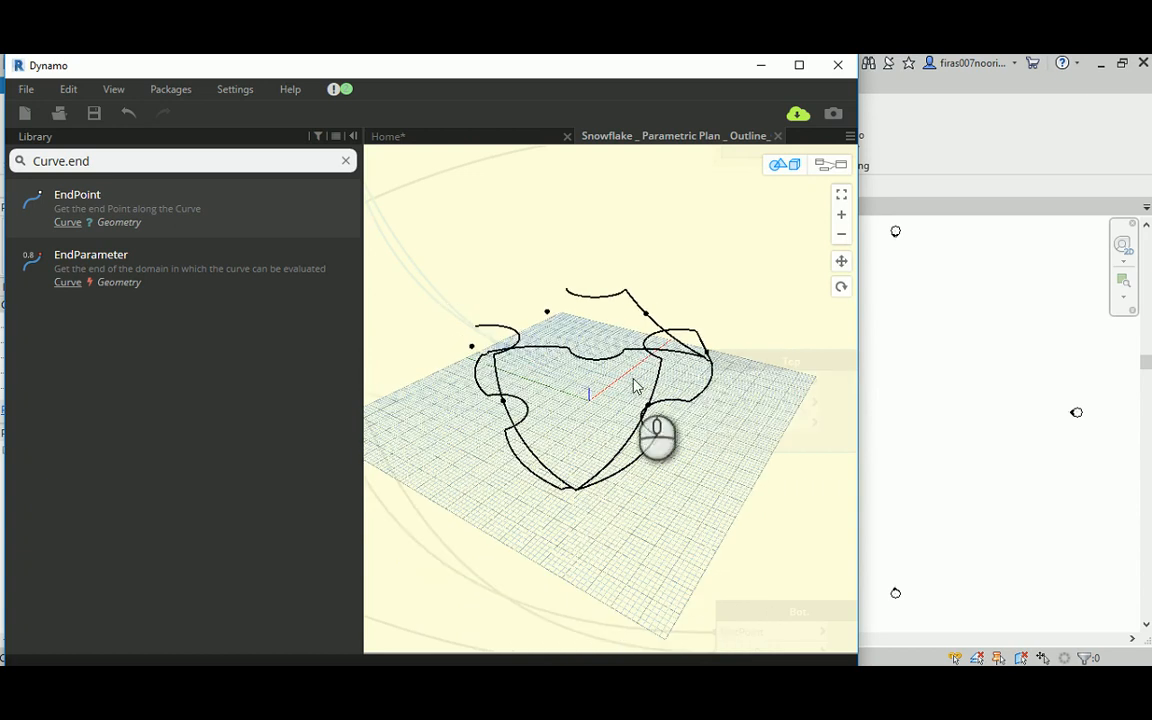
{"action": "left_click", "coordinate": [822, 166]}
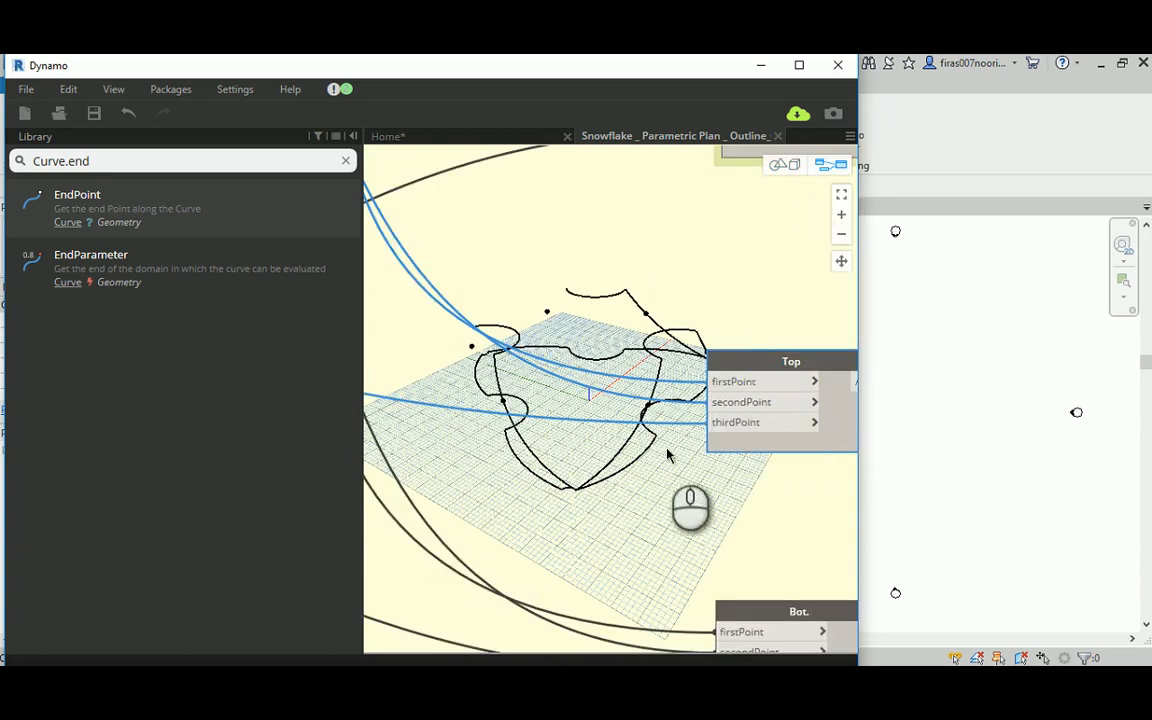
{"action": "scroll", "coordinate": [668, 455], "scroll_direction": "down", "scroll_amount": 1}
{"action": "scroll", "coordinate": [585, 502], "scroll_direction": "down", "scroll_amount": 5}
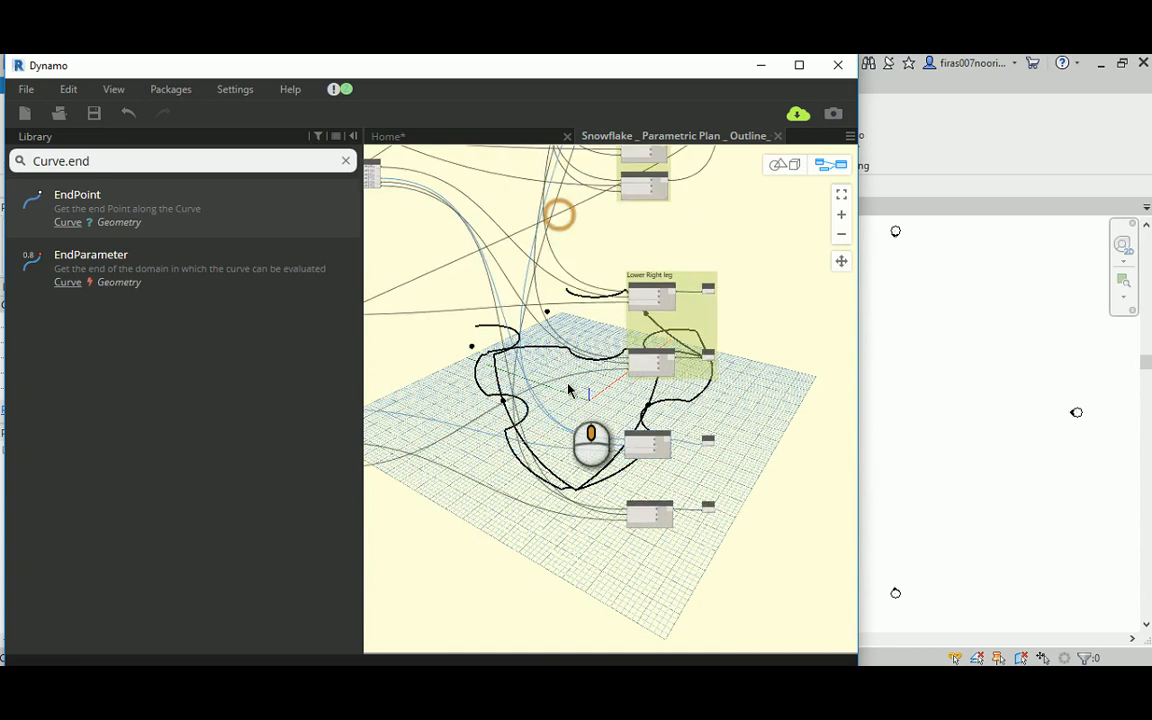
{"action": "middle_click_drag", "start_coordinate": [547, 502], "coordinate": [542, 527]}
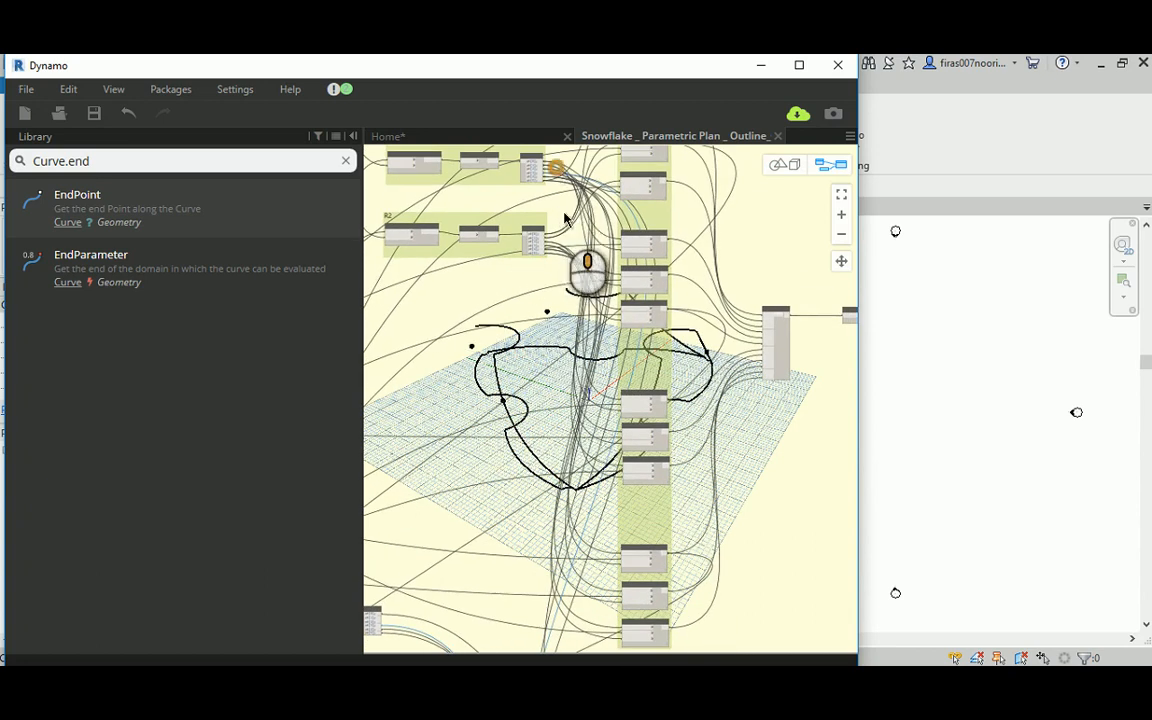
{"action": "scroll", "coordinate": [565, 218], "scroll_direction": "up", "scroll_amount": 6}
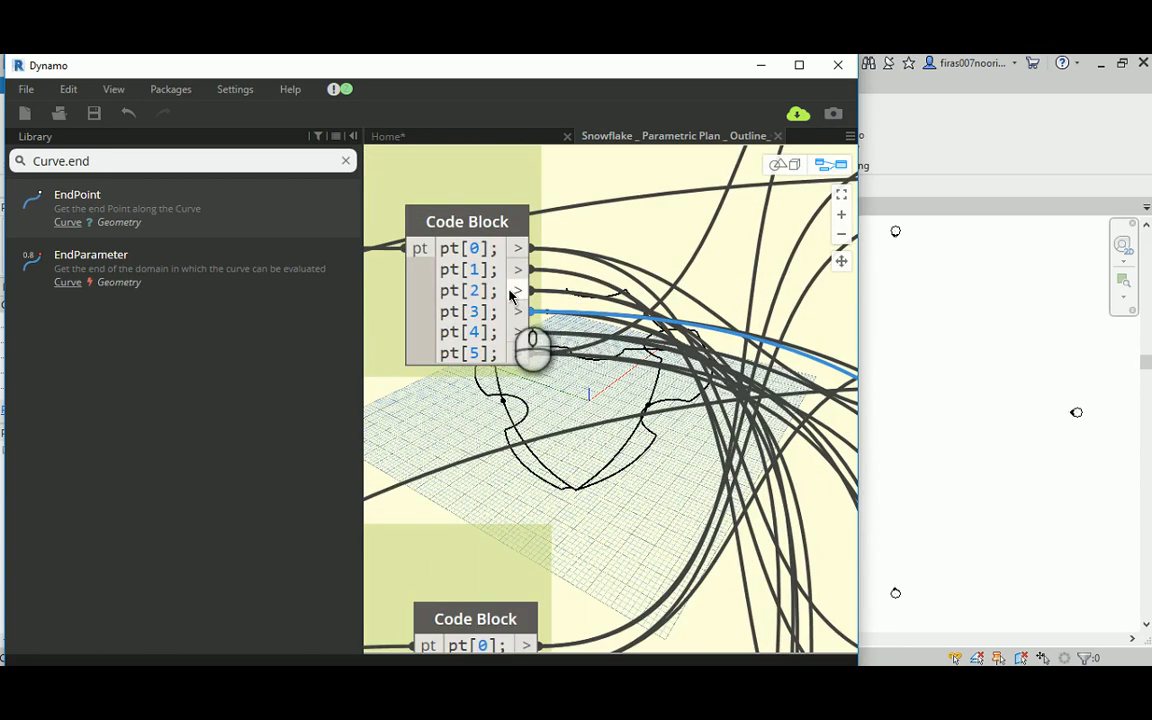
{"action": "scroll", "coordinate": [617, 274], "scroll_direction": "down", "scroll_amount": 6}
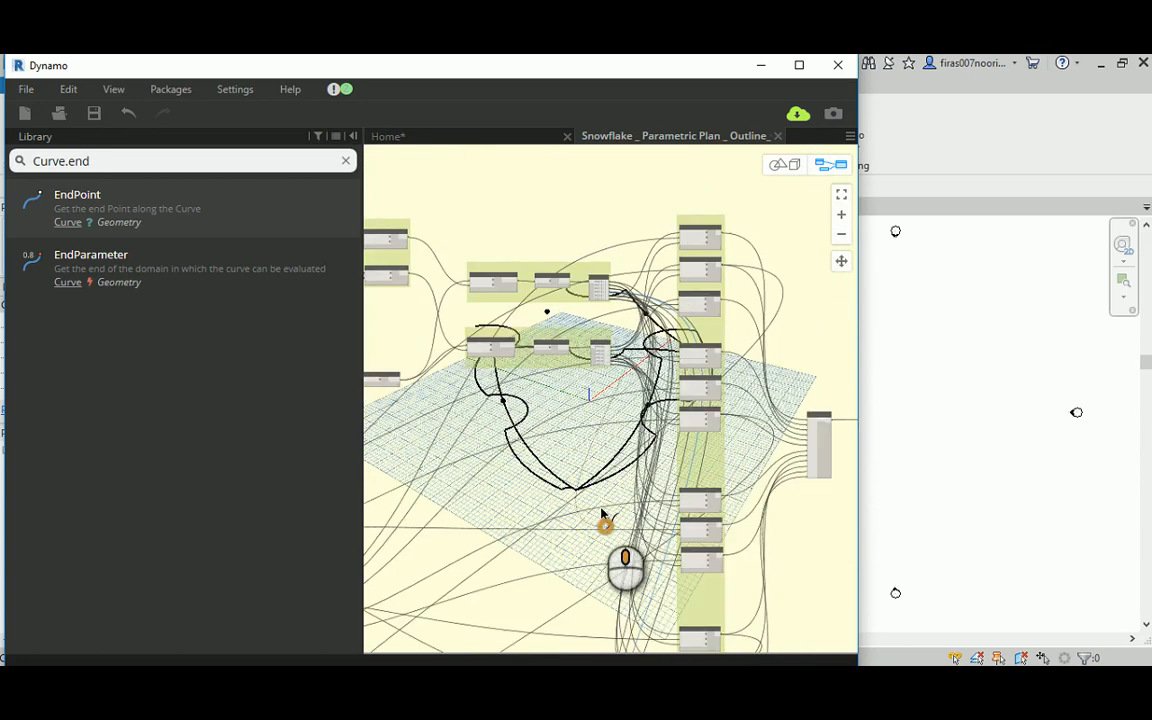
{"action": "middle_click_drag", "start_coordinate": [601, 514], "coordinate": [593, 282]}
{"action": "scroll", "coordinate": [586, 274], "scroll_direction": "up", "scroll_amount": 3}
{"action": "scroll", "coordinate": [612, 320], "scroll_direction": "up", "scroll_amount": 1}
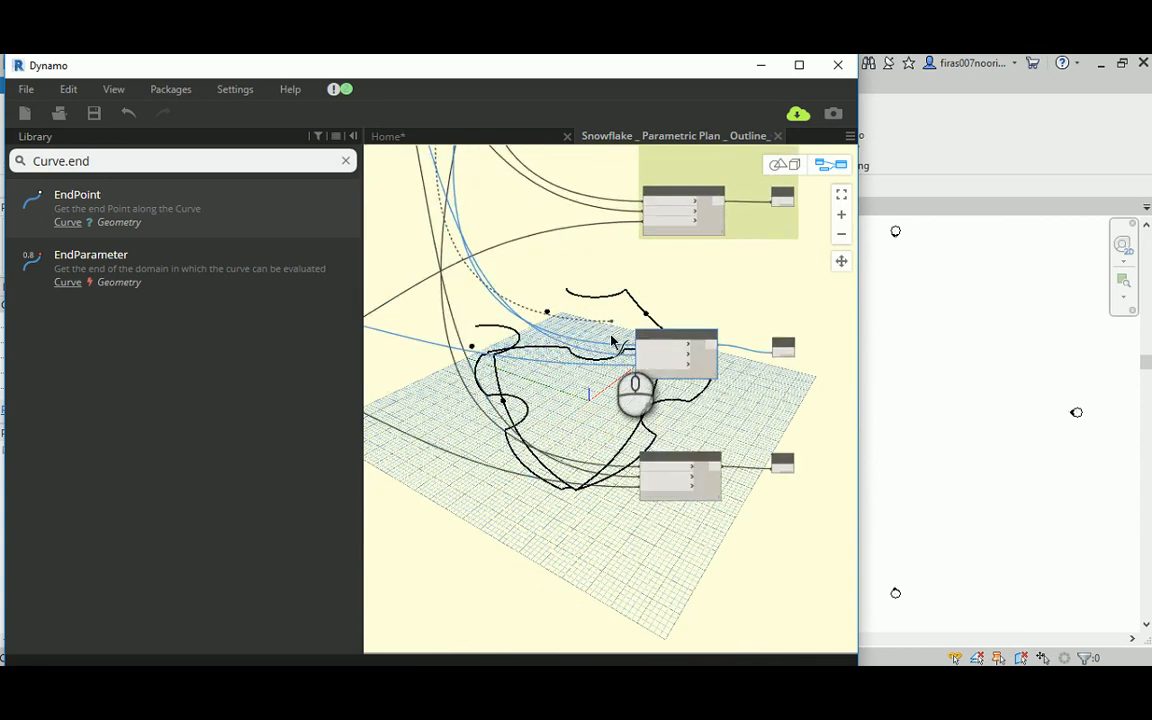
{"action": "scroll", "coordinate": [613, 342], "scroll_direction": "up", "scroll_amount": 4}
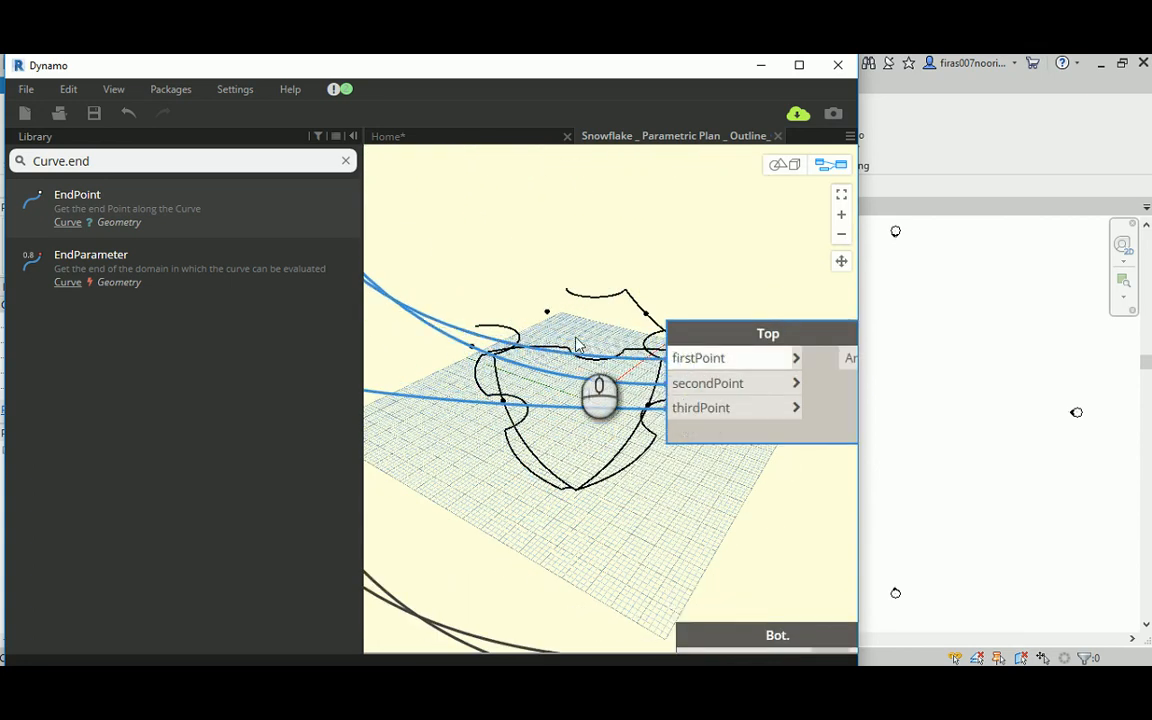
{"action": "left_click", "coordinate": [786, 164]}
{"action": "mouse_move", "coordinate": [614, 343]}
{"action": "right_mouse_down"}
{"action": "mouse_move", "coordinate": [666, 331]}
{"action": "mouse_move", "coordinate": [577, 348]}
{"action": "mouse_move", "coordinate": [548, 373]}
{"action": "mouse_move", "coordinate": [622, 355]}
{"action": "right_mouse_up"}
{"action": "left_click", "coordinate": [822, 170]}
Step: Duplicate the Top arc together with its Output node and place the copy below the Bot. arc
{"action": "scroll", "coordinate": [580, 265], "scroll_direction": "down", "scroll_amount": 2}
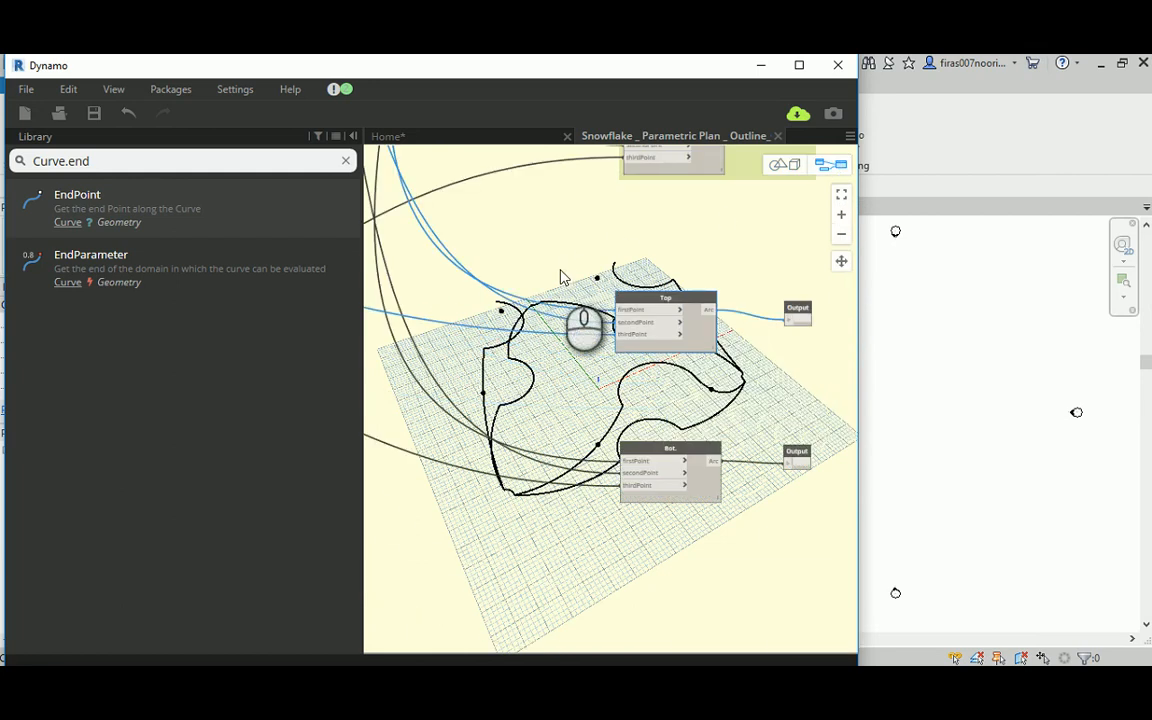
{"action": "scroll", "coordinate": [586, 250], "scroll_direction": "down", "scroll_amount": 3}
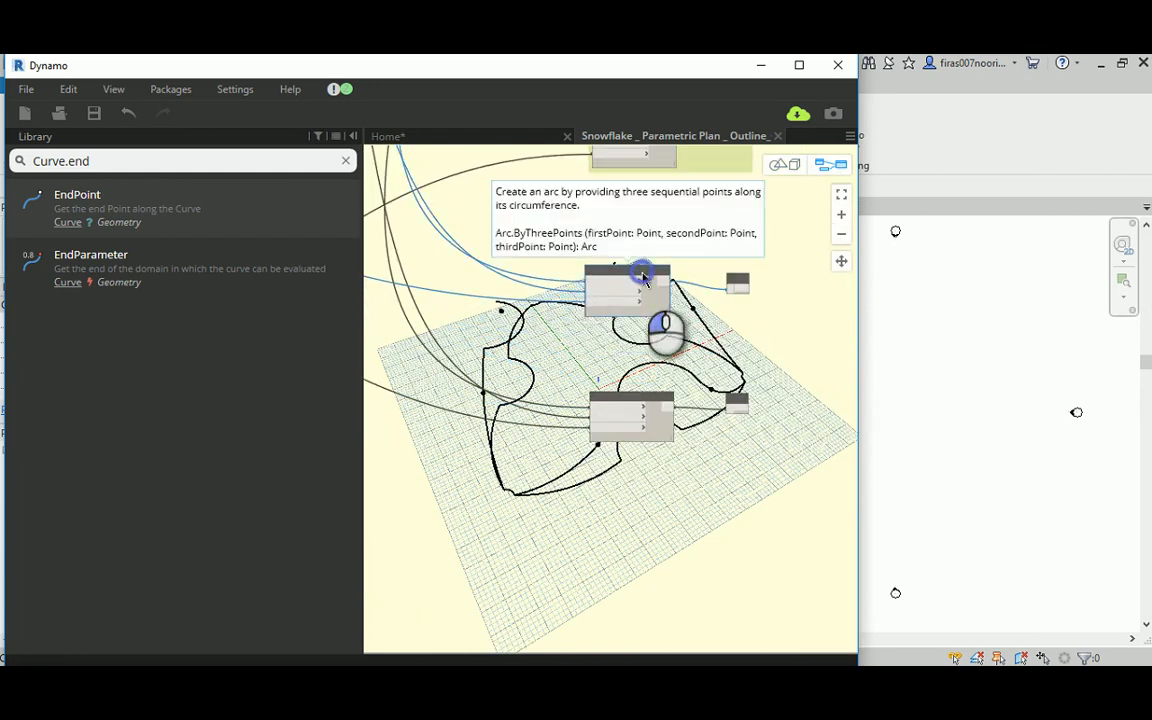
{"action": "left_click_drag", "start_coordinate": [538, 232], "coordinate": [793, 346]}
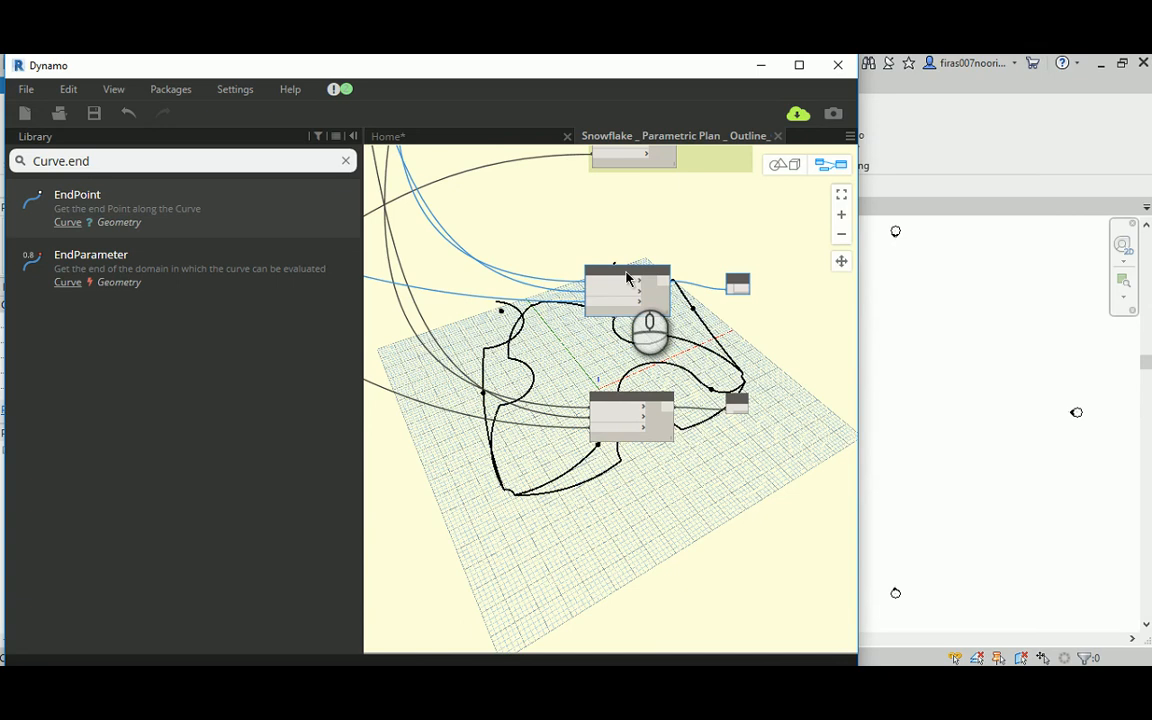
{"action": "left_click_drag", "start_coordinate": [626, 272], "coordinate": [690, 610], "text": "ctrl"}
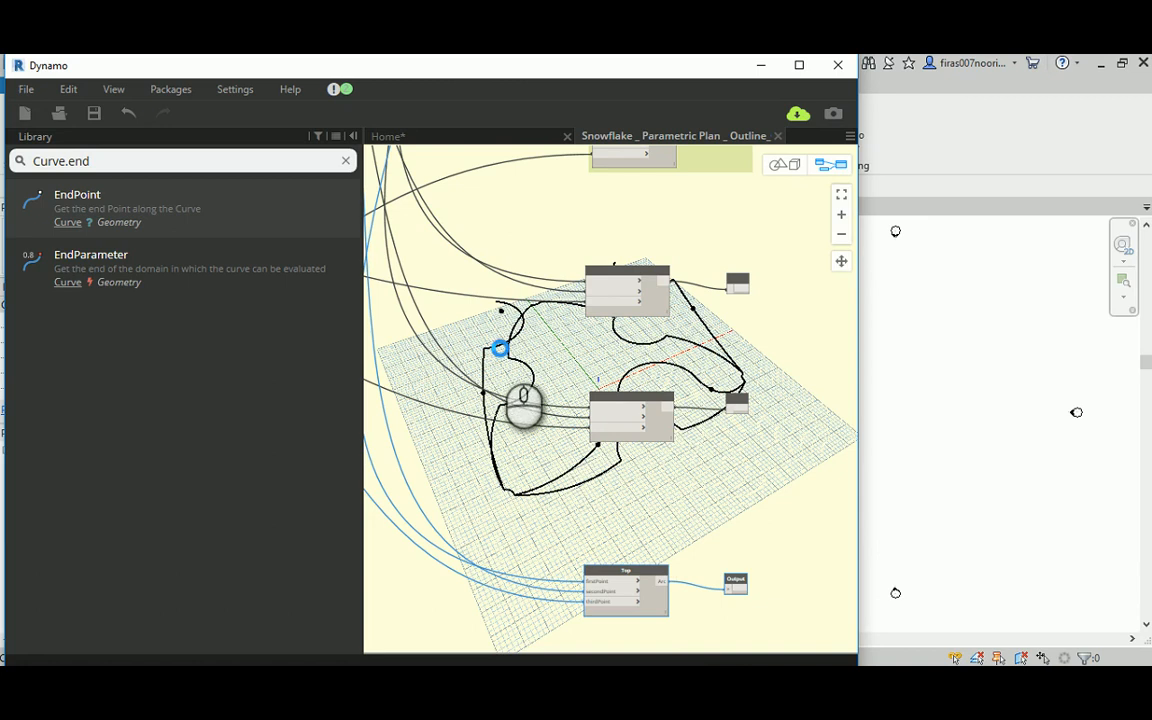
{"action": "left_click", "coordinate": [499, 348]}
Step: Wire another curve endpoint output from the Curves at hi level group to thirdPoint of the new Top arc copy
{"action": "middle_click_drag", "start_coordinate": [503, 385], "coordinate": [700, 503]}
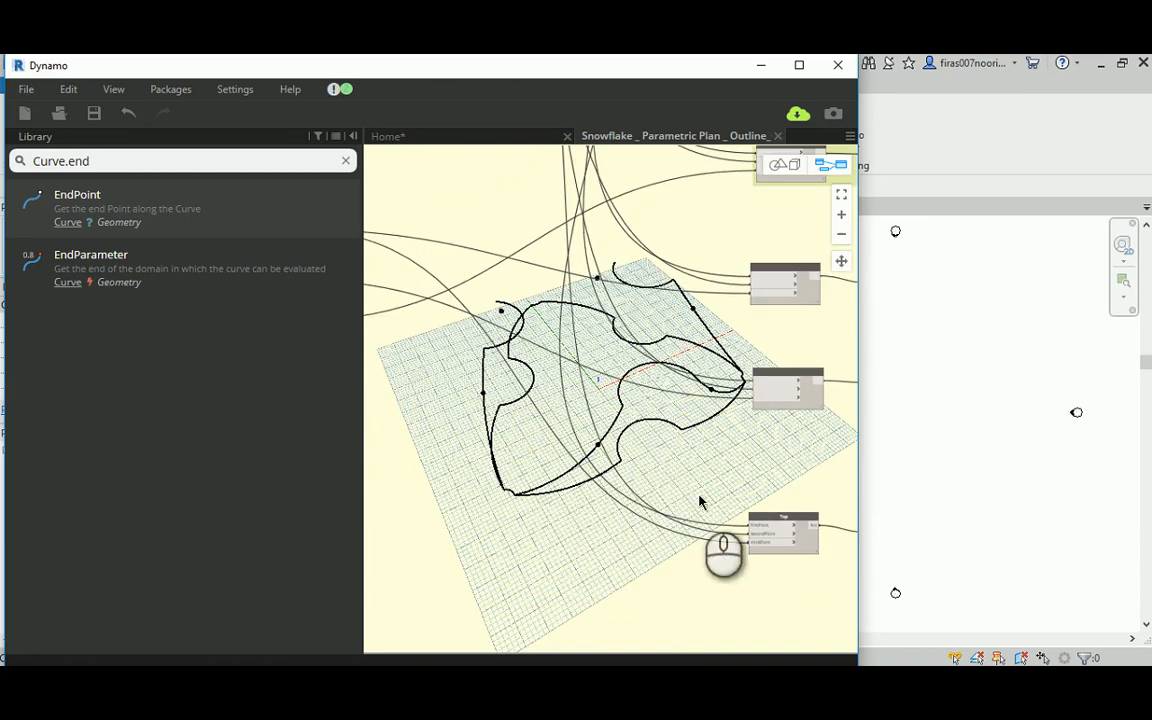
{"action": "left_click", "coordinate": [782, 518]}
{"action": "middle_click_drag", "start_coordinate": [527, 383], "coordinate": [745, 438]}
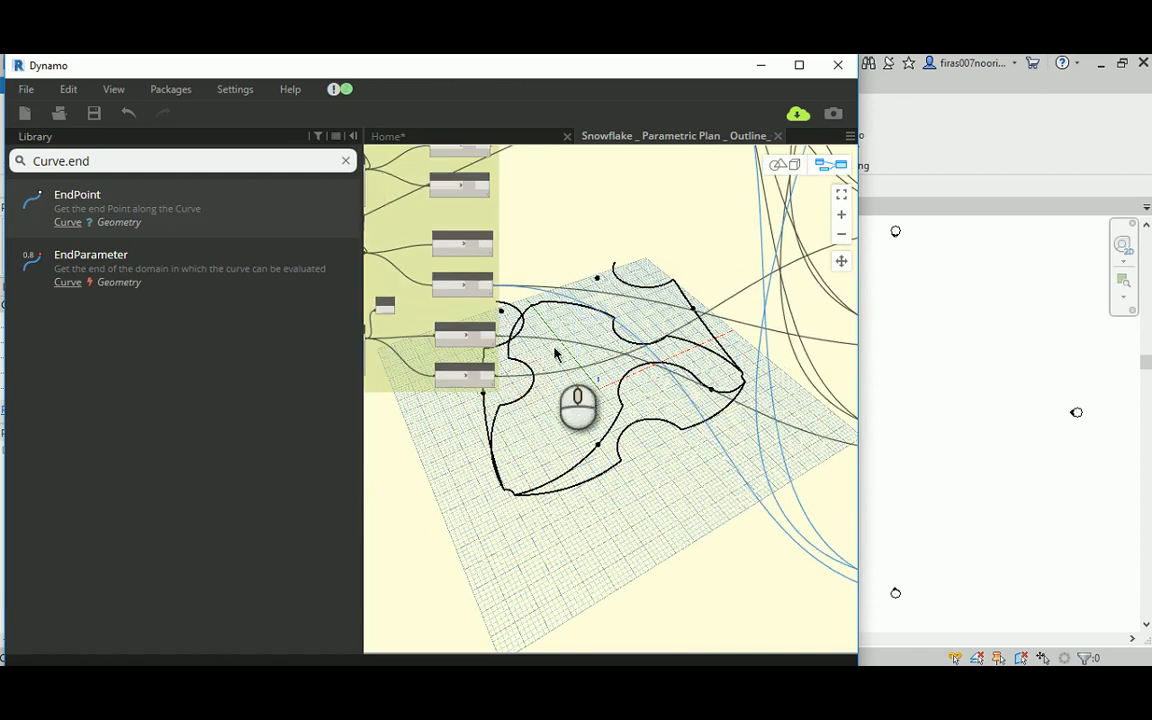
{"action": "left_click", "coordinate": [491, 244]}
{"action": "middle_click_drag", "start_coordinate": [675, 477], "coordinate": [462, 350]}
{"action": "scroll", "coordinate": [690, 454], "scroll_direction": "up", "scroll_amount": 1}
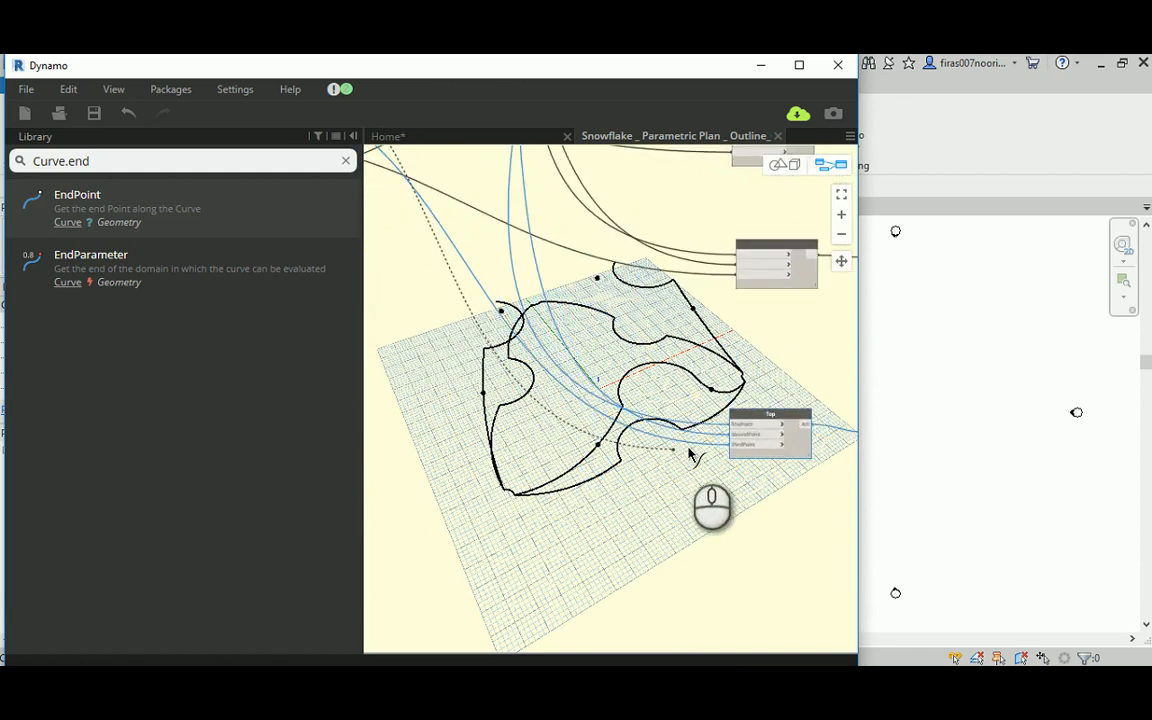
{"action": "scroll", "coordinate": [728, 460], "scroll_direction": "up", "scroll_amount": 2}
{"action": "left_click", "coordinate": [752, 437]}
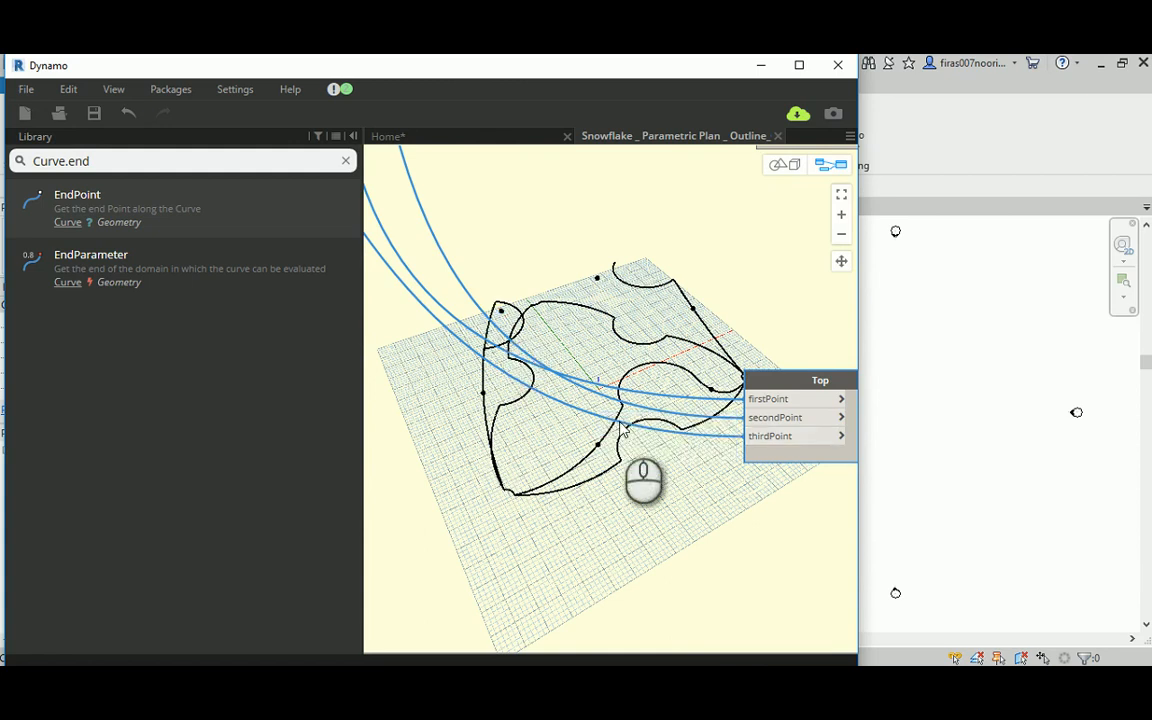
Step: Connect another Code Block point output to secondPoint of the new Top arc copy and inspect the arc in the 3D preview
{"action": "middle_click_drag", "start_coordinate": [583, 375], "coordinate": [560, 381]}
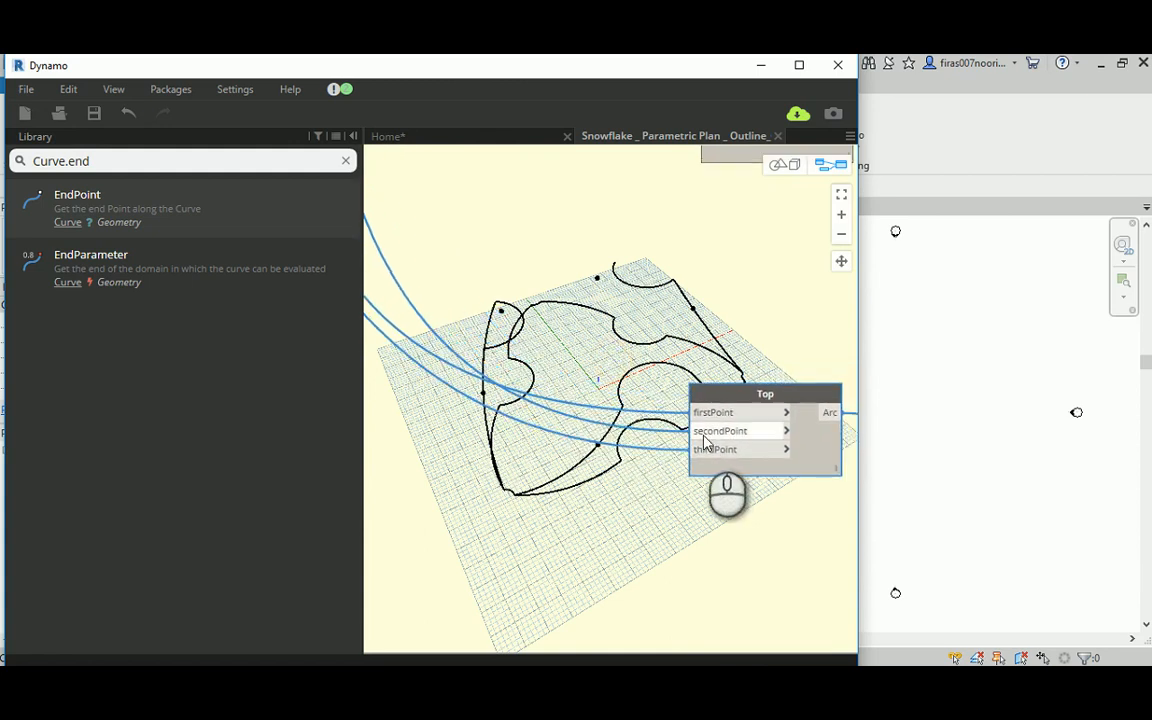
{"action": "scroll", "coordinate": [704, 440], "scroll_direction": "down", "scroll_amount": 3}
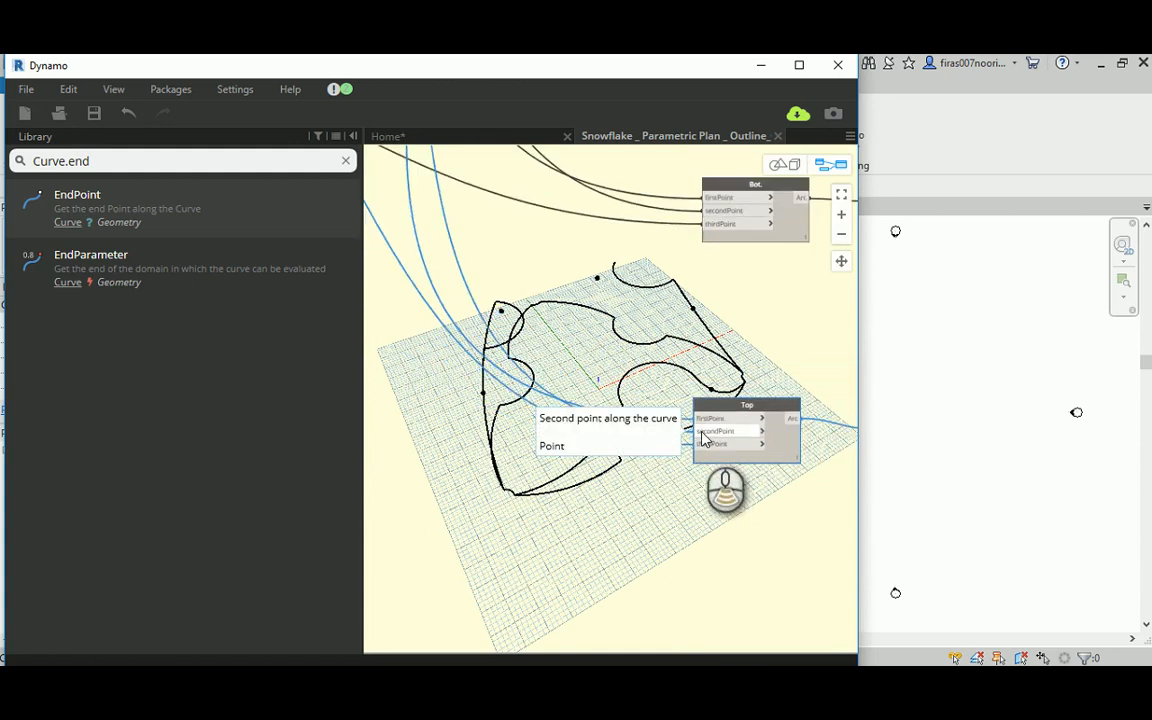
{"action": "middle_click_drag", "start_coordinate": [532, 306], "coordinate": [646, 399]}
{"action": "middle_click_drag", "start_coordinate": [563, 265], "coordinate": [722, 434]}
{"action": "middle_click_drag", "start_coordinate": [710, 364], "coordinate": [681, 364]}
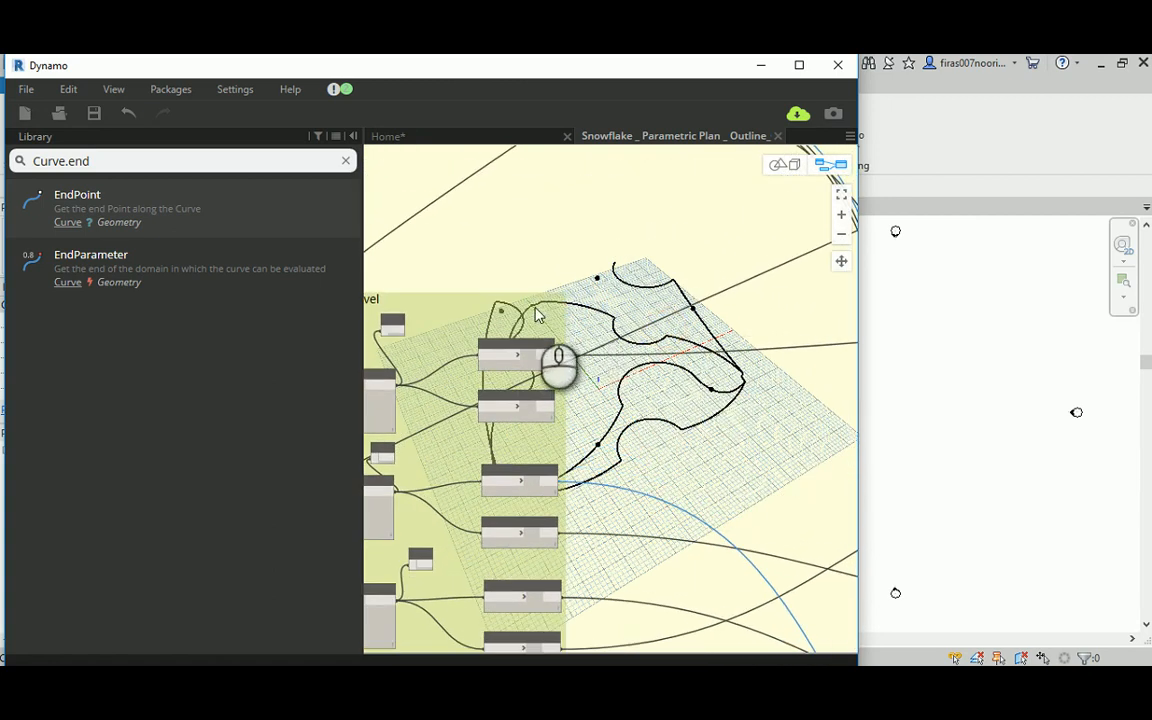
{"action": "middle_click_drag", "start_coordinate": [537, 315], "coordinate": [505, 249]}
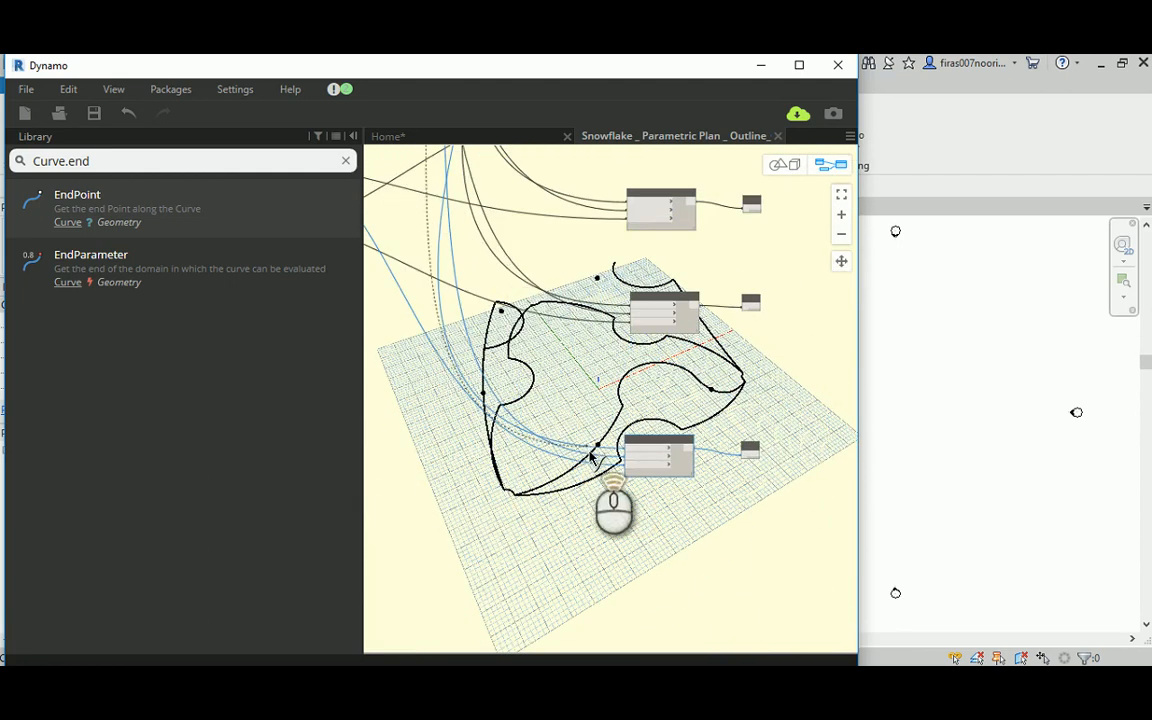
{"action": "scroll", "coordinate": [605, 462], "scroll_direction": "up", "scroll_amount": 3}
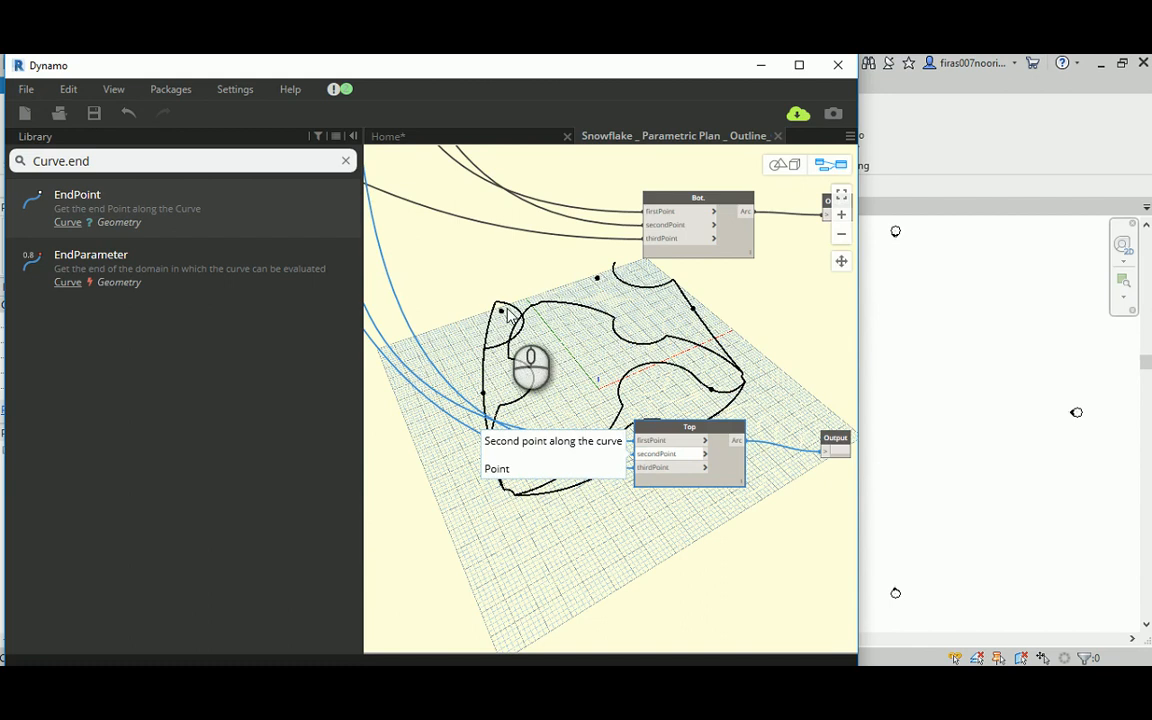
{"action": "left_click", "coordinate": [776, 166]}
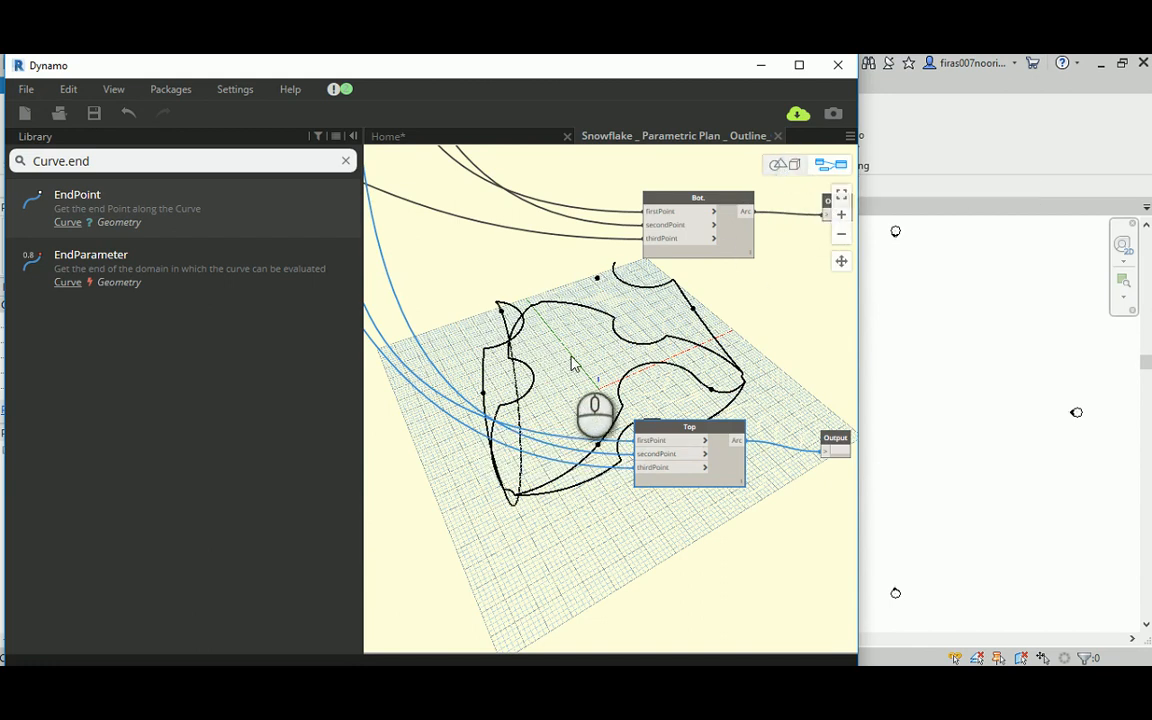
{"action": "left_click_drag", "start_coordinate": [577, 356], "coordinate": [667, 345]}
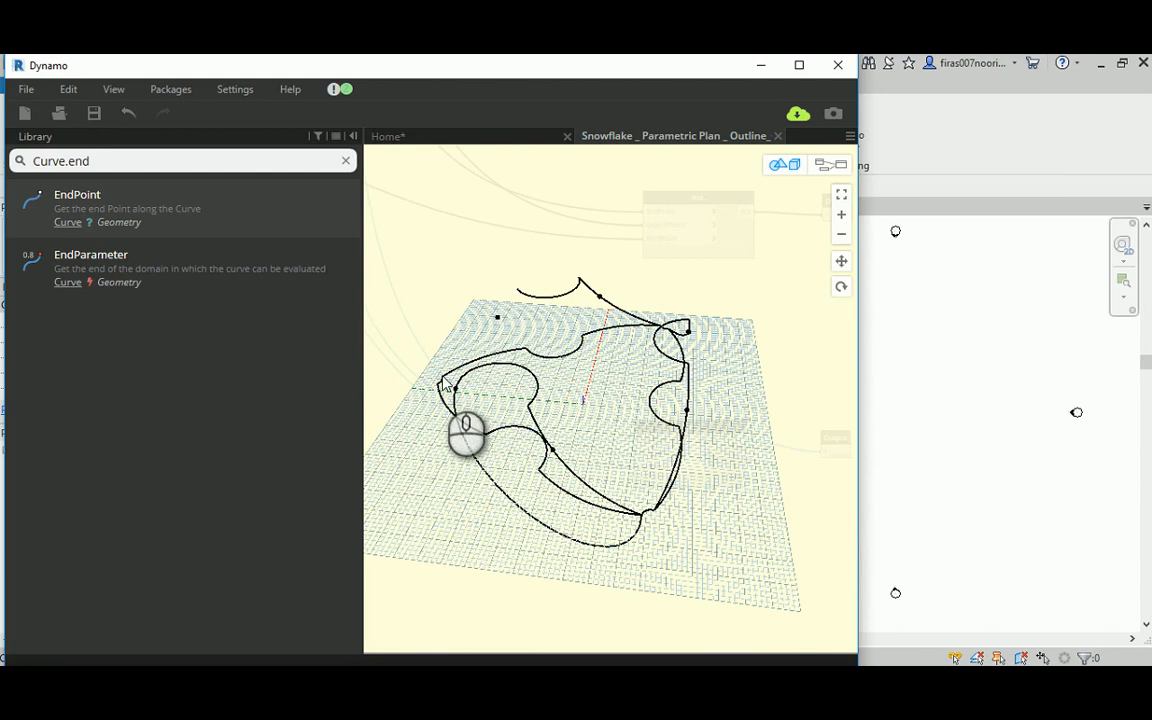
{"action": "left_click", "coordinate": [831, 164]}
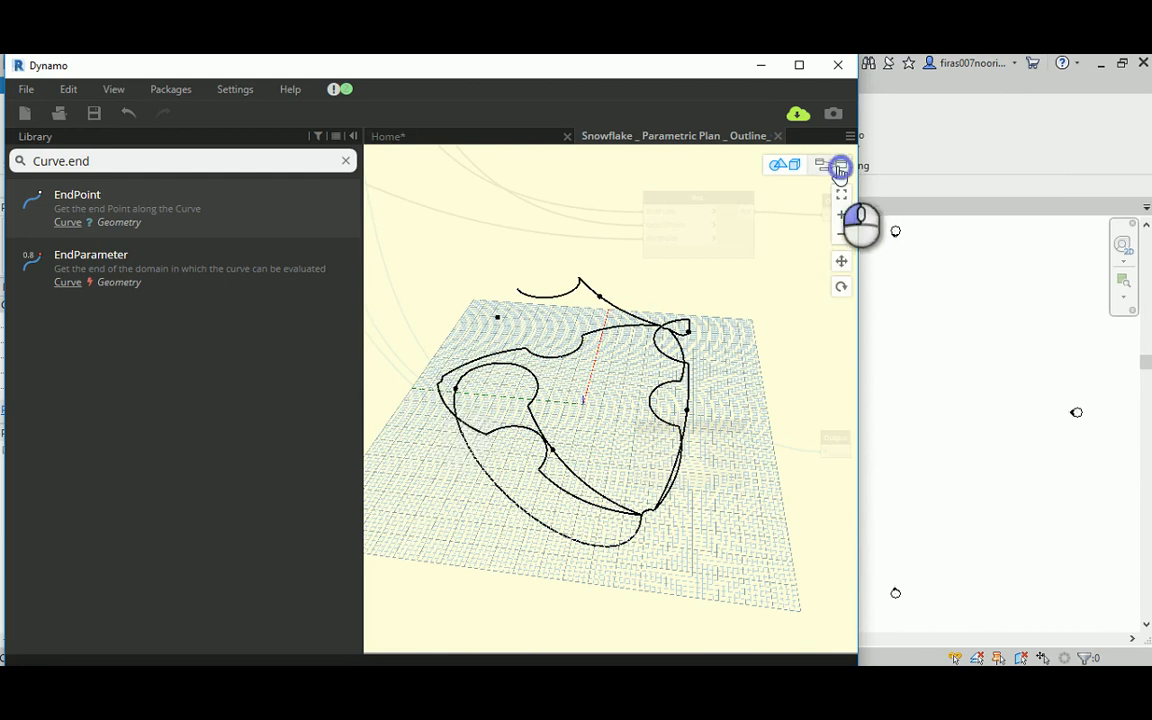
Step: Replace the firstPoint input of the new Top arc copy with the Code Block's pt[1] output and check the arc in the 3D preview
{"action": "scroll", "coordinate": [640, 380], "scroll_direction": "down", "scroll_amount": 5}
{"action": "scroll", "coordinate": [572, 430], "scroll_direction": "up", "scroll_amount": 6}
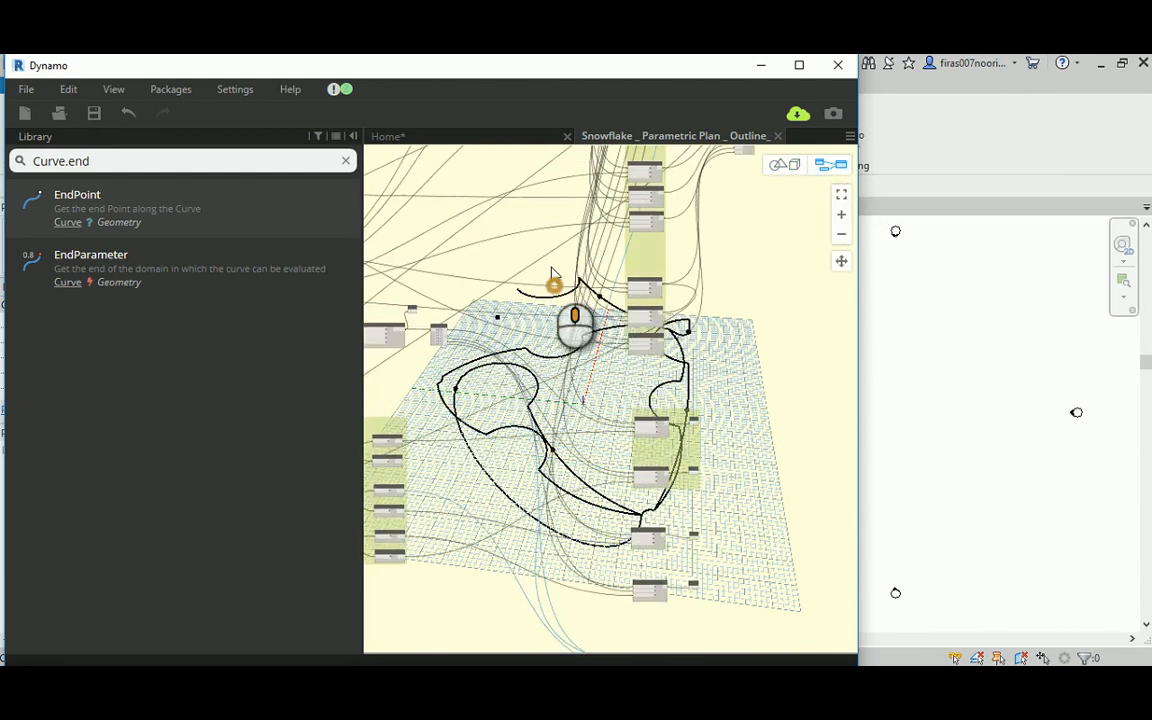
{"action": "scroll", "coordinate": [588, 245], "scroll_direction": "up", "scroll_amount": 3}
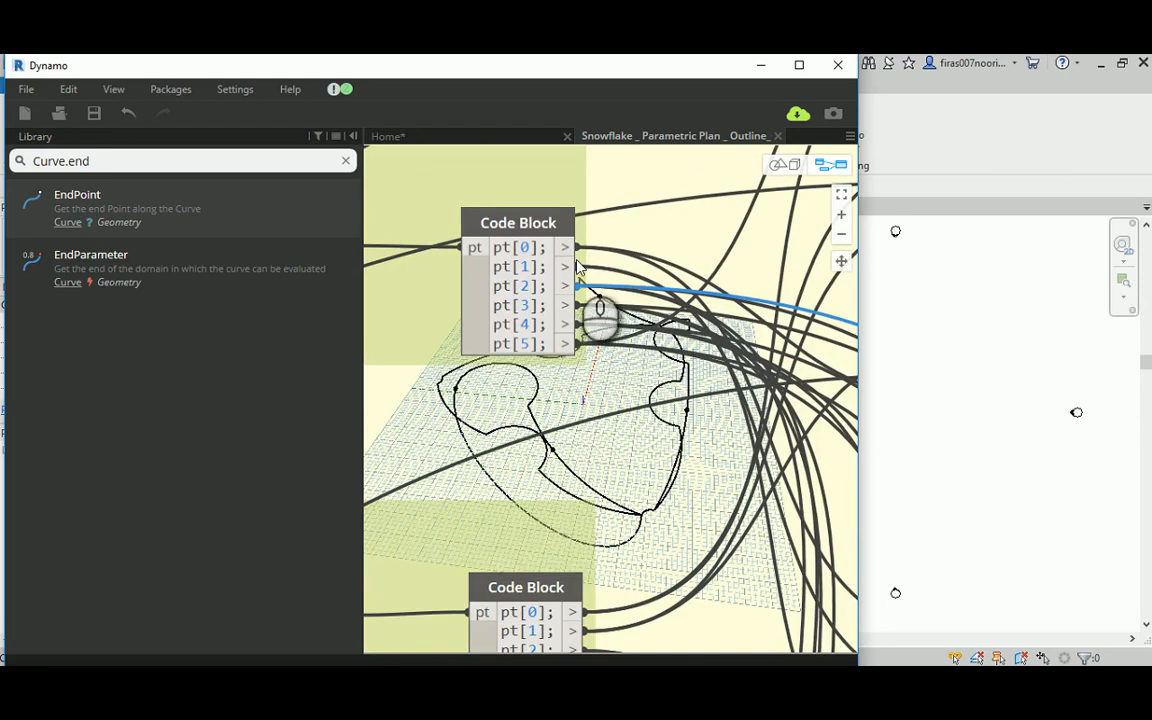
{"action": "left_click", "coordinate": [571, 269]}
{"action": "scroll", "coordinate": [686, 260], "scroll_direction": "down", "scroll_amount": 5}
{"action": "middle_click_drag", "start_coordinate": [679, 519], "coordinate": [585, 178]}
{"action": "middle_click_drag", "start_coordinate": [583, 487], "coordinate": [465, 355]}
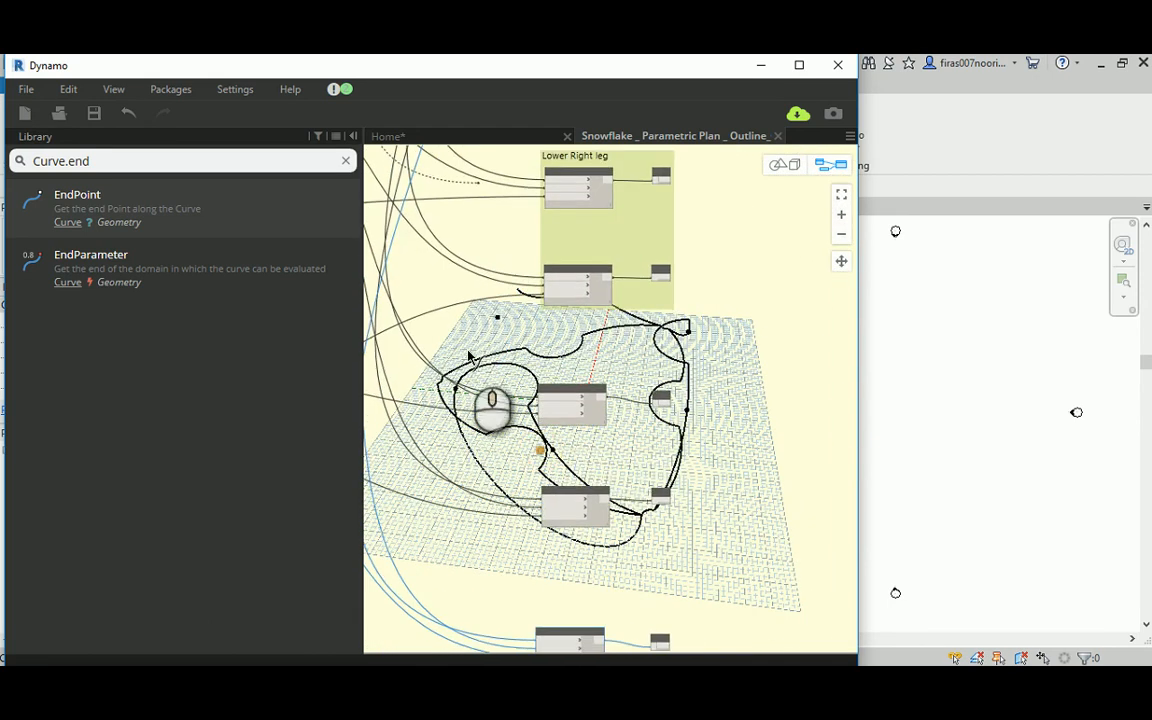
{"action": "middle_click_drag", "start_coordinate": [495, 556], "coordinate": [506, 455]}
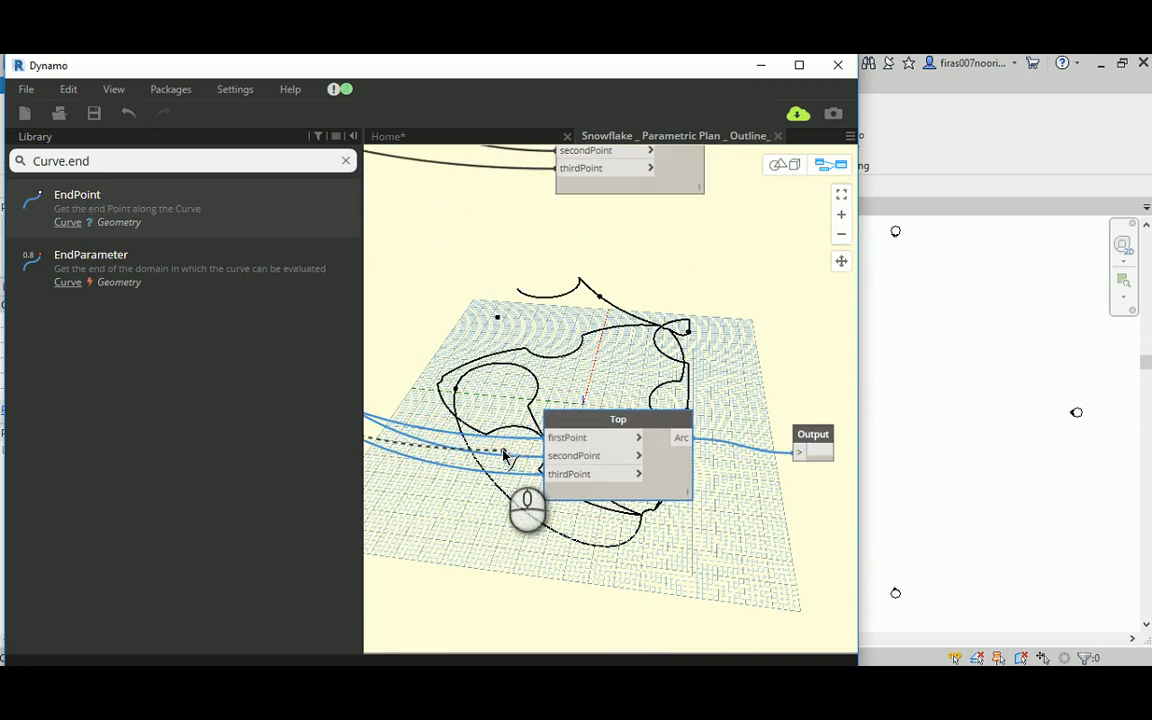
{"action": "left_click", "coordinate": [548, 438]}
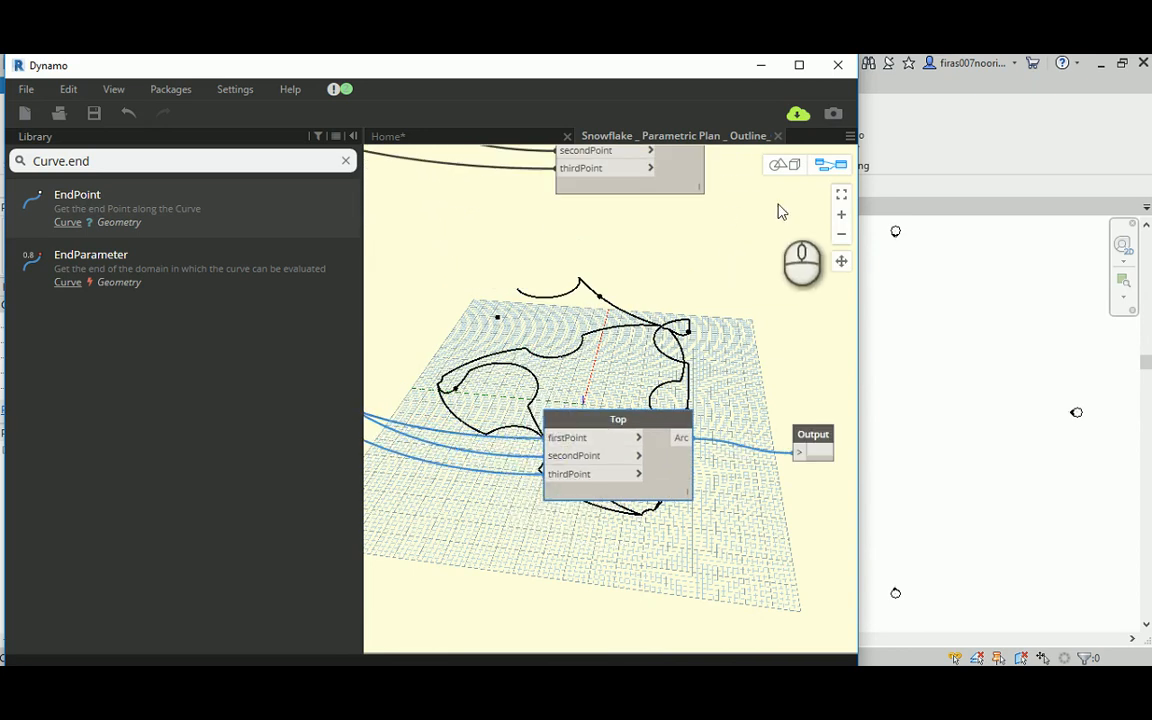
{"action": "left_click", "coordinate": [784, 164]}
{"action": "right_click_drag", "start_coordinate": [458, 390], "coordinate": [332, 396]}
{"action": "left_click", "coordinate": [821, 165]}
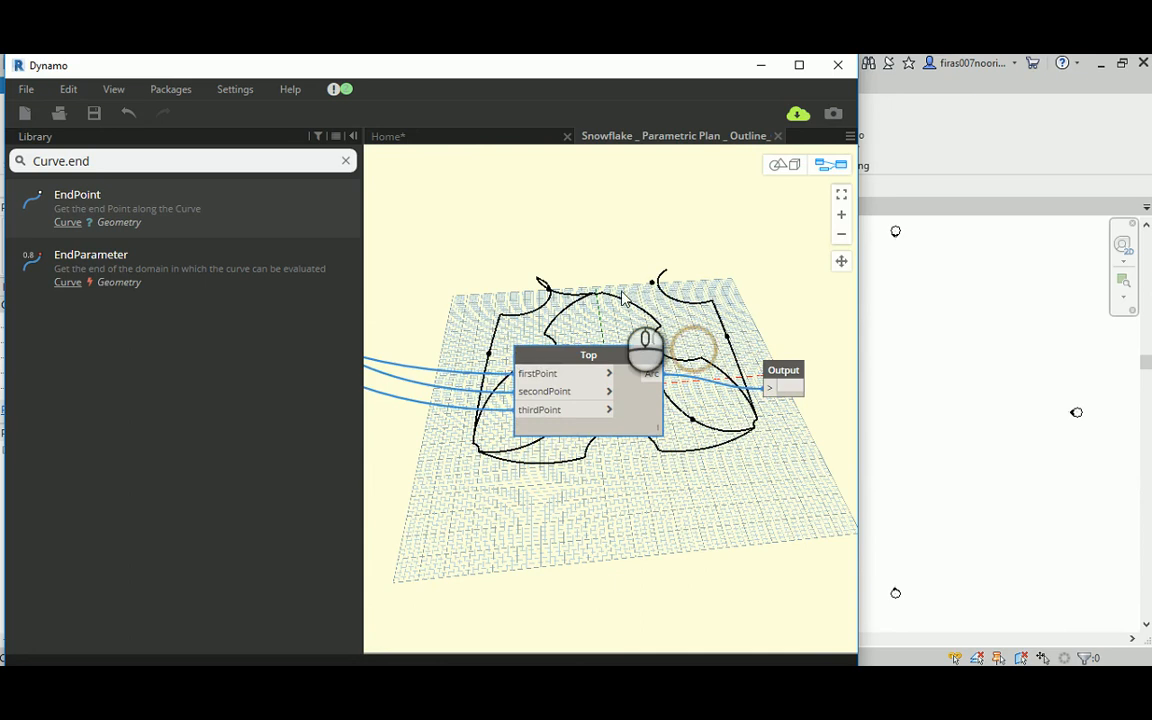
Step: Duplicate the latest Top arc with its Output node below the original and inspect the remaining leg in the 3D preview
{"action": "left_click_drag", "start_coordinate": [460, 282], "coordinate": [776, 437]}
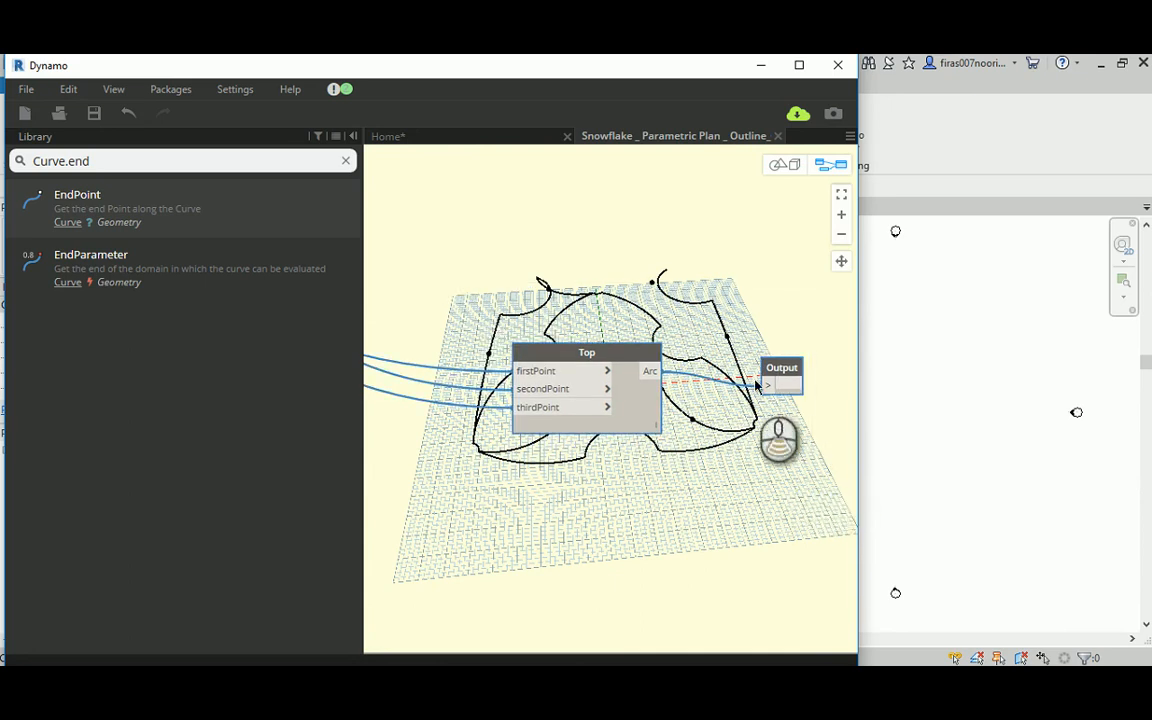
{"action": "scroll", "coordinate": [688, 377], "scroll_direction": "down", "scroll_amount": 3}
{"action": "left_click_drag", "start_coordinate": [679, 392], "coordinate": [680, 555]}
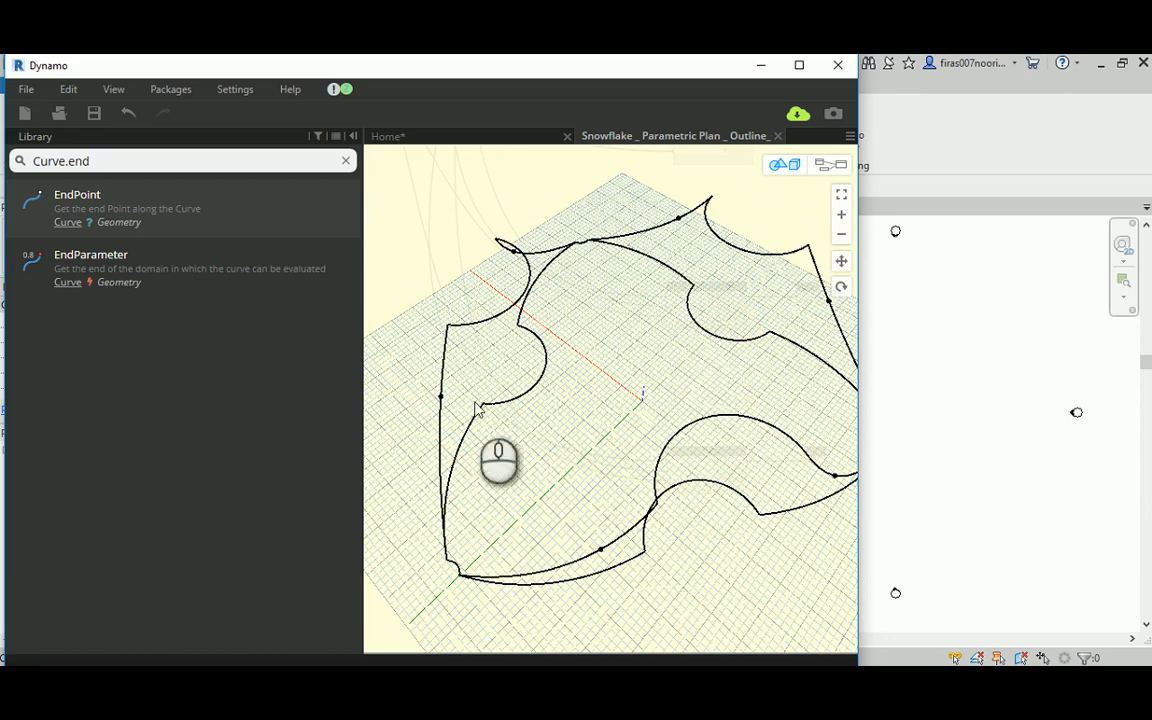
{"action": "right_click_drag", "start_coordinate": [598, 412], "coordinate": [630, 335]}
{"action": "left_click", "coordinate": [829, 164]}
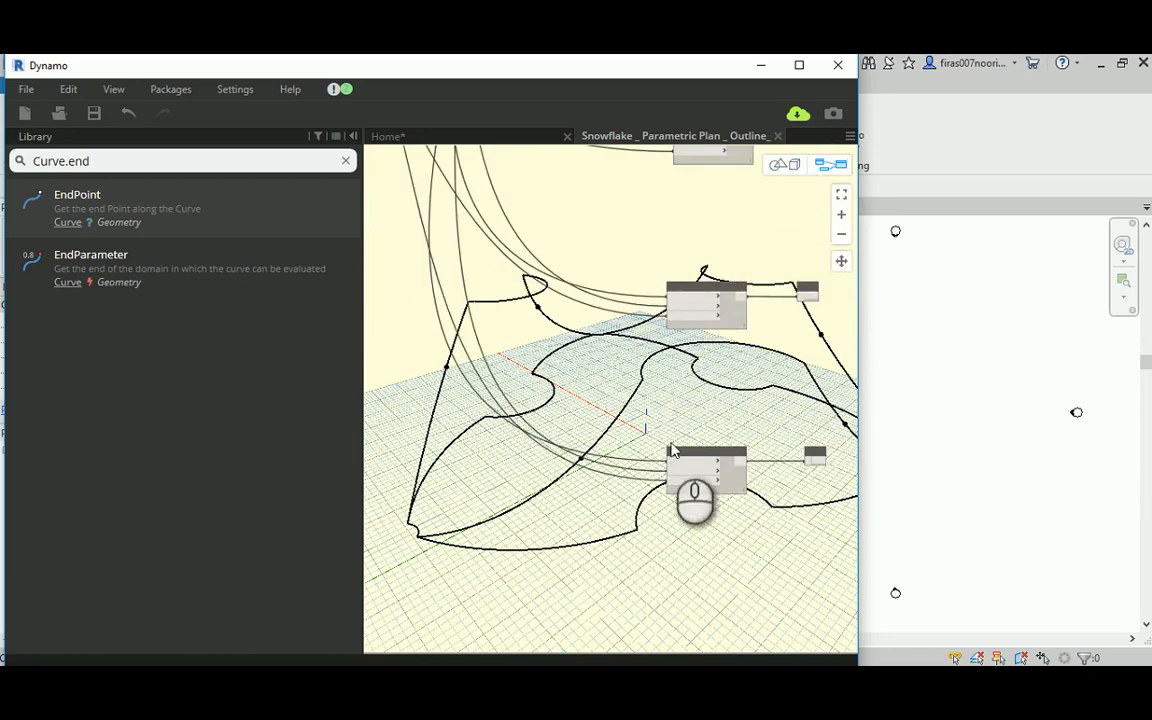
Step: Trace the selected arc copy's wires back to the E3_Mid Code Block and the R1 and R2 intersection groups
{"action": "left_click", "coordinate": [762, 456]}
{"action": "scroll", "coordinate": [762, 455], "scroll_direction": "down", "scroll_amount": 2}
{"action": "middle_click_drag", "start_coordinate": [548, 262], "coordinate": [681, 442]}
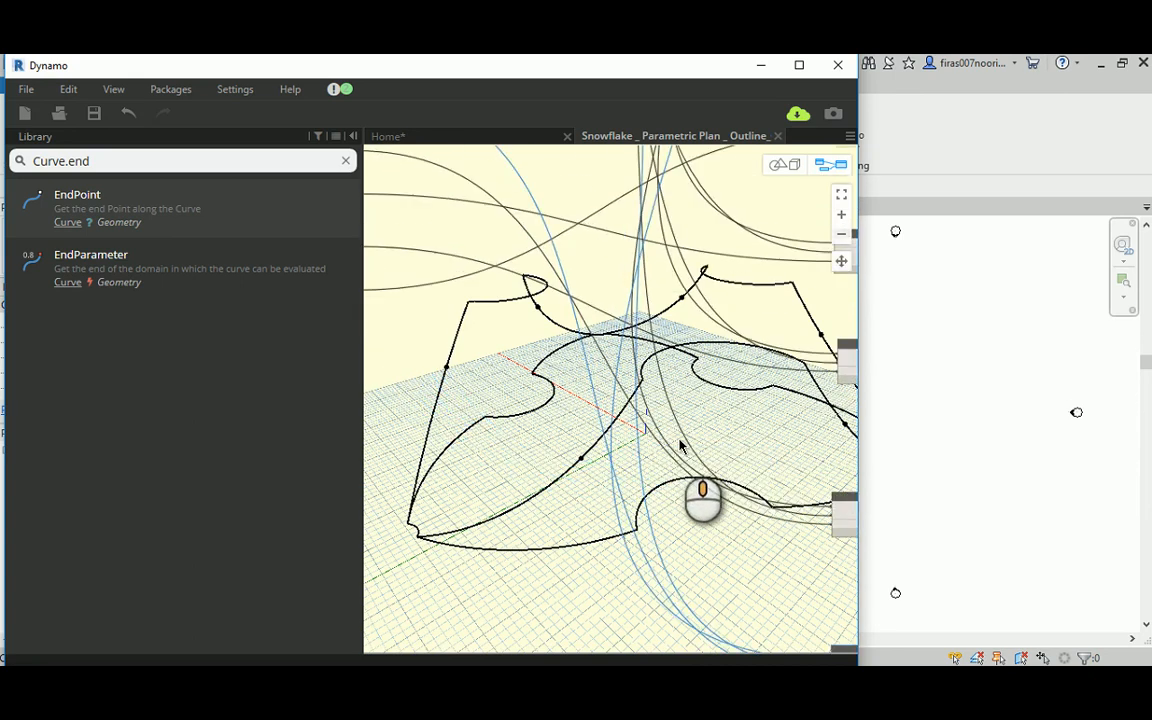
{"action": "scroll", "coordinate": [682, 442], "scroll_direction": "down", "scroll_amount": 3}
{"action": "scroll", "coordinate": [565, 314], "scroll_direction": "up", "scroll_amount": 5}
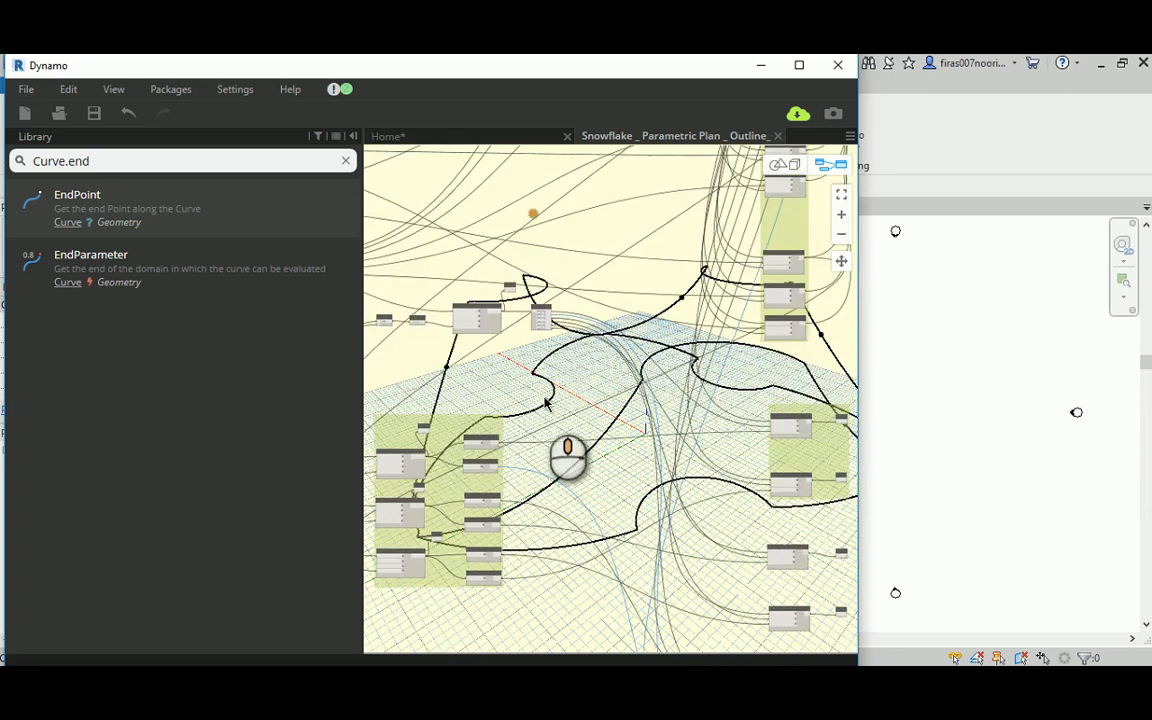
{"action": "scroll", "coordinate": [560, 316], "scroll_direction": "up", "scroll_amount": 4}
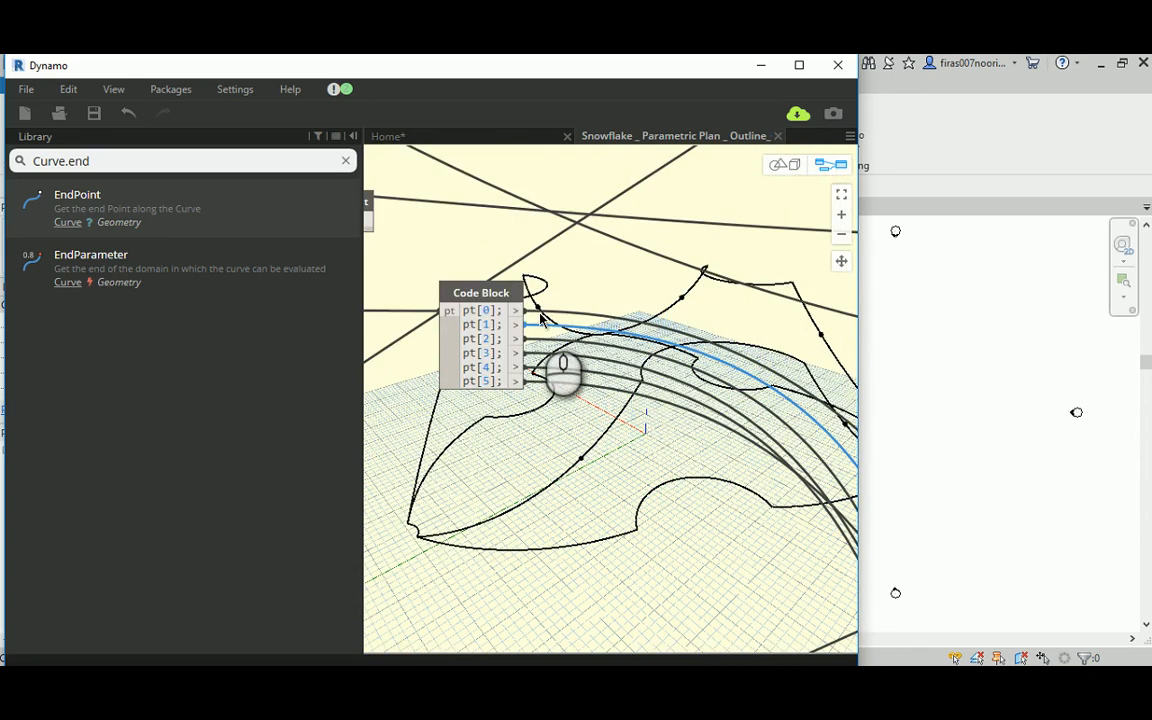
{"action": "middle_click_drag", "start_coordinate": [540, 318], "coordinate": [697, 333]}
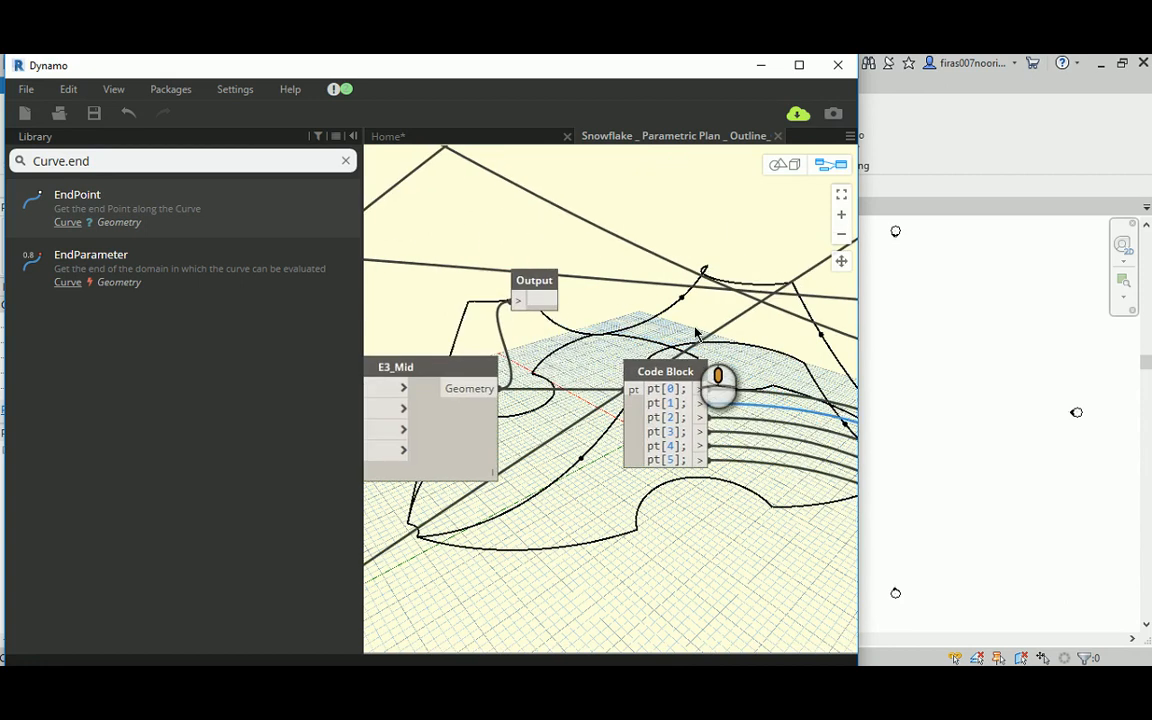
{"action": "scroll", "coordinate": [686, 336], "scroll_direction": "down", "scroll_amount": 8}
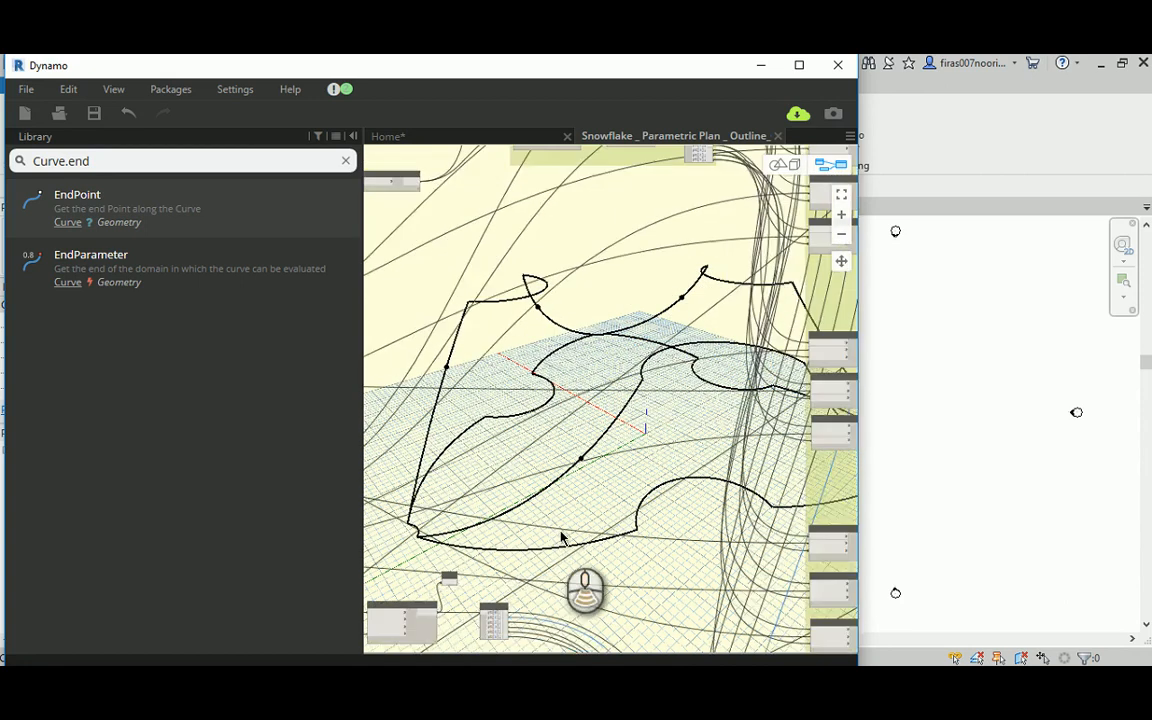
{"action": "scroll", "coordinate": [682, 238], "scroll_direction": "up", "scroll_amount": 6}
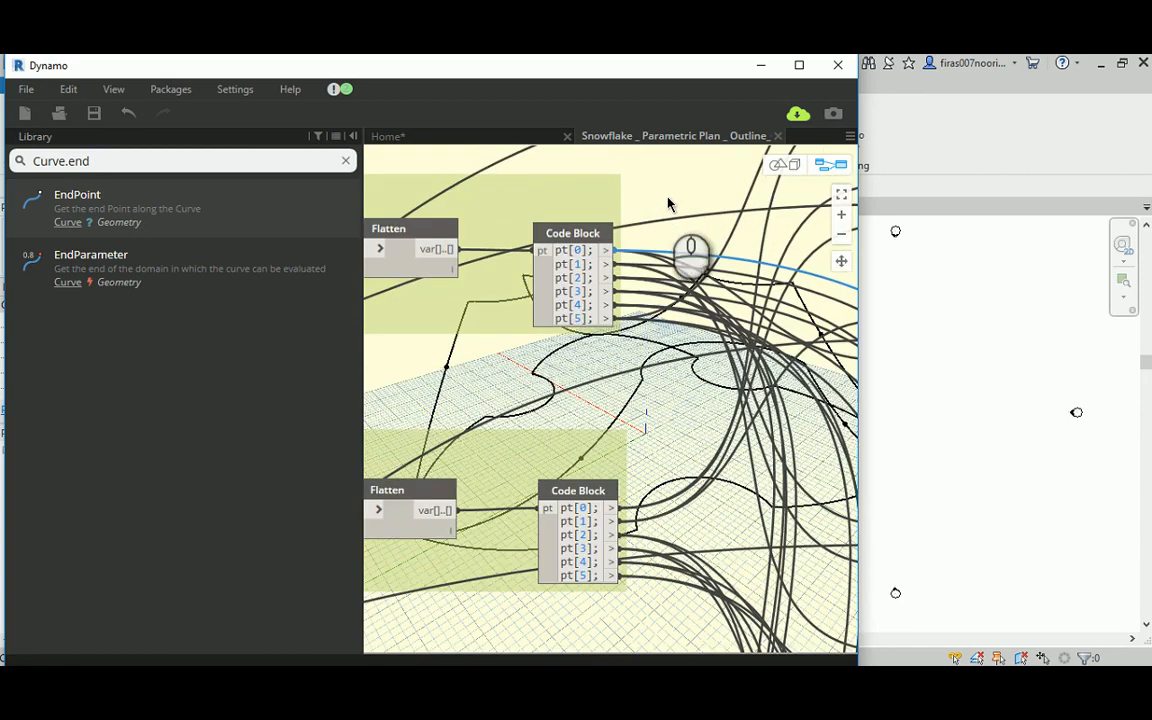
{"action": "middle_click_drag", "start_coordinate": [679, 242], "coordinate": [823, 273]}
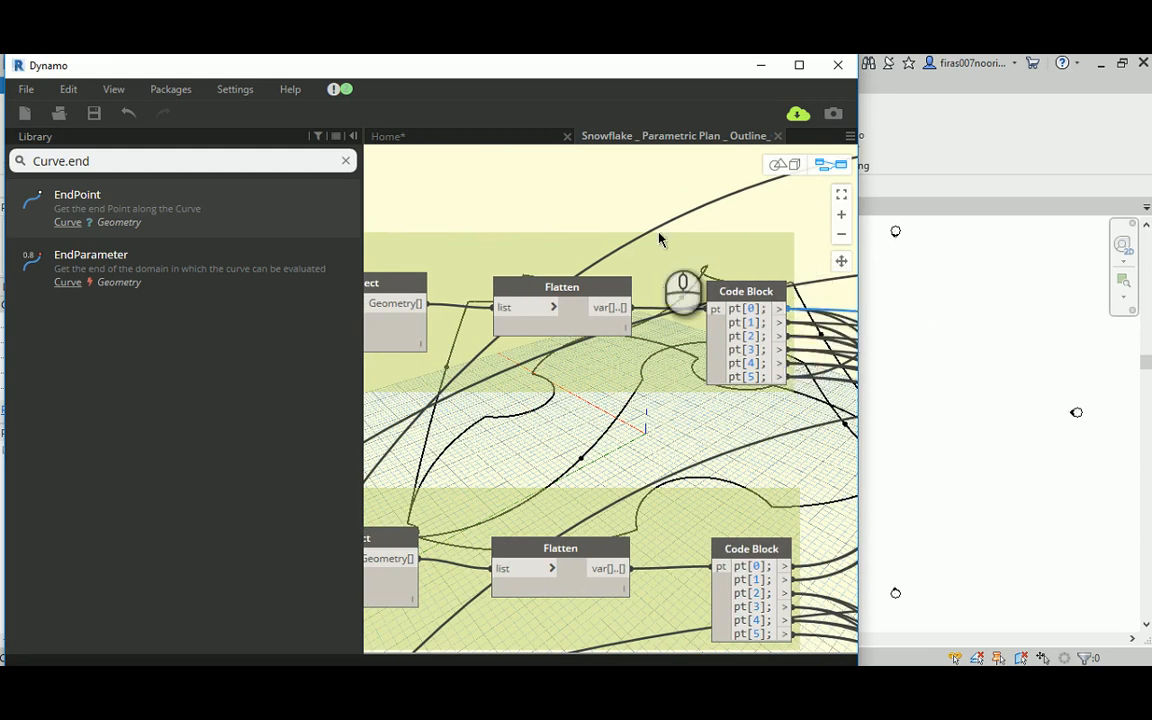
{"action": "scroll", "coordinate": [662, 239], "scroll_direction": "down", "scroll_amount": 2}
{"action": "scroll", "coordinate": [585, 197], "scroll_direction": "down", "scroll_amount": 2}
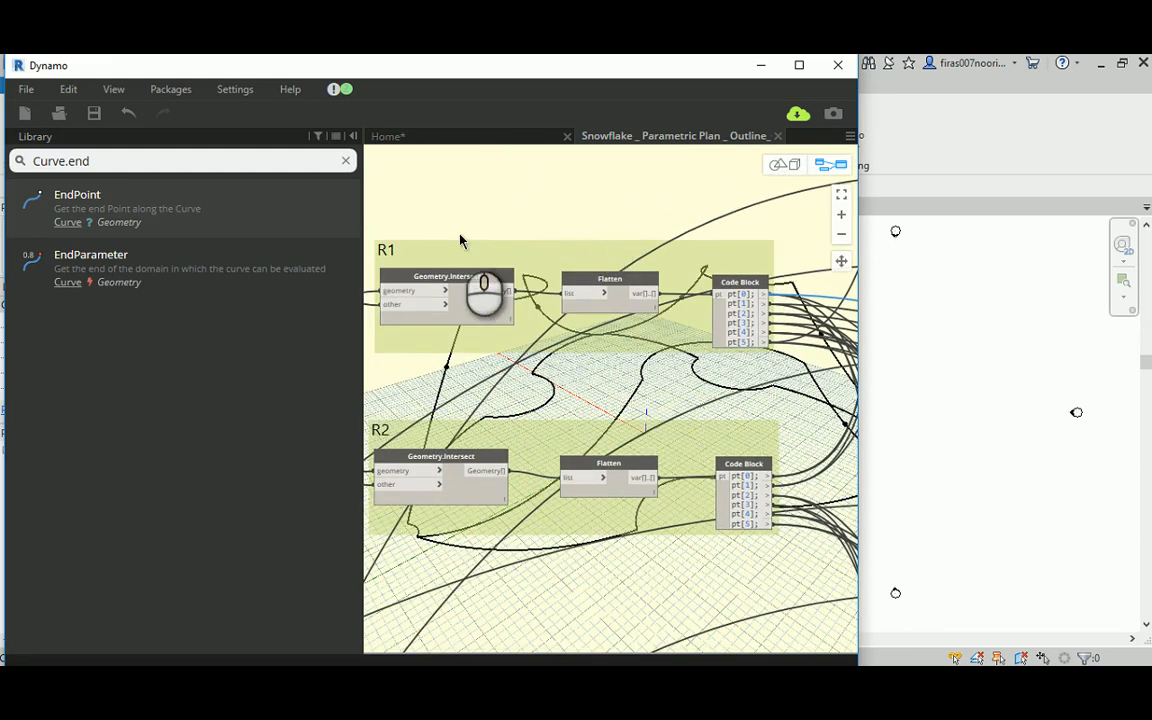
{"action": "scroll", "coordinate": [479, 400], "scroll_direction": "down", "scroll_amount": 4}
Step: Examine the E3_Mid point outputs and the Curves at hi level endpoints feeding the arcs, returning to the new arc nodes
{"action": "scroll", "coordinate": [479, 400], "scroll_direction": "up", "scroll_amount": 6}
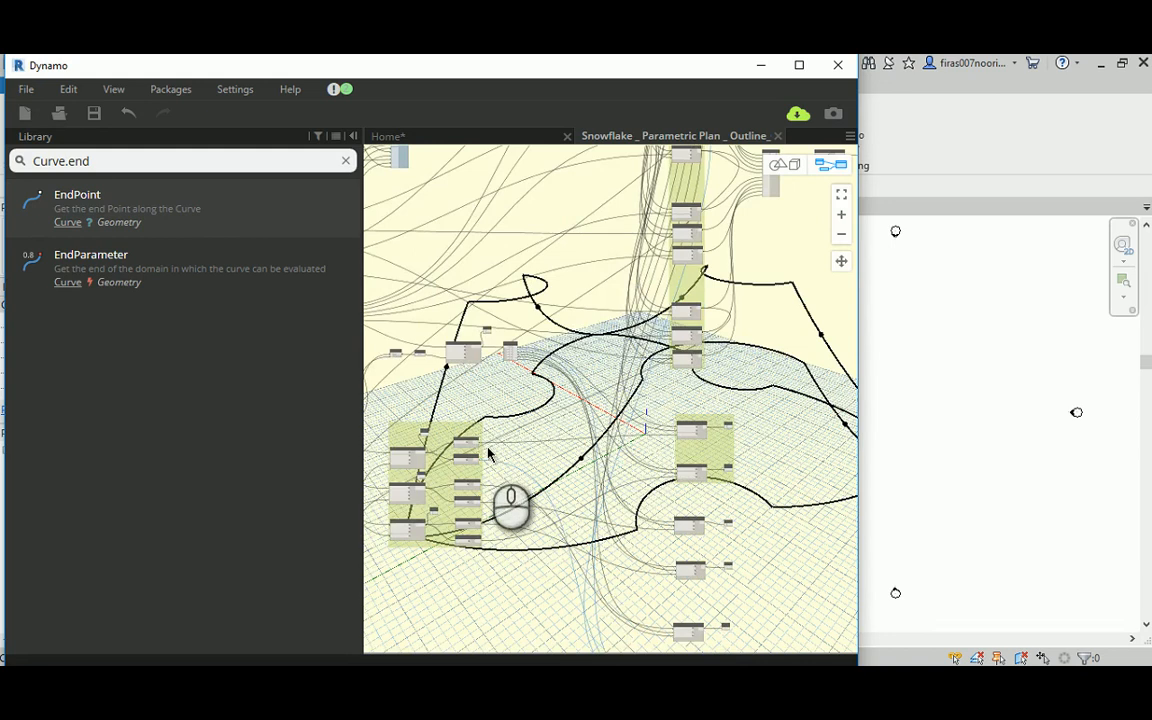
{"action": "scroll", "coordinate": [543, 290], "scroll_direction": "up", "scroll_amount": 5}
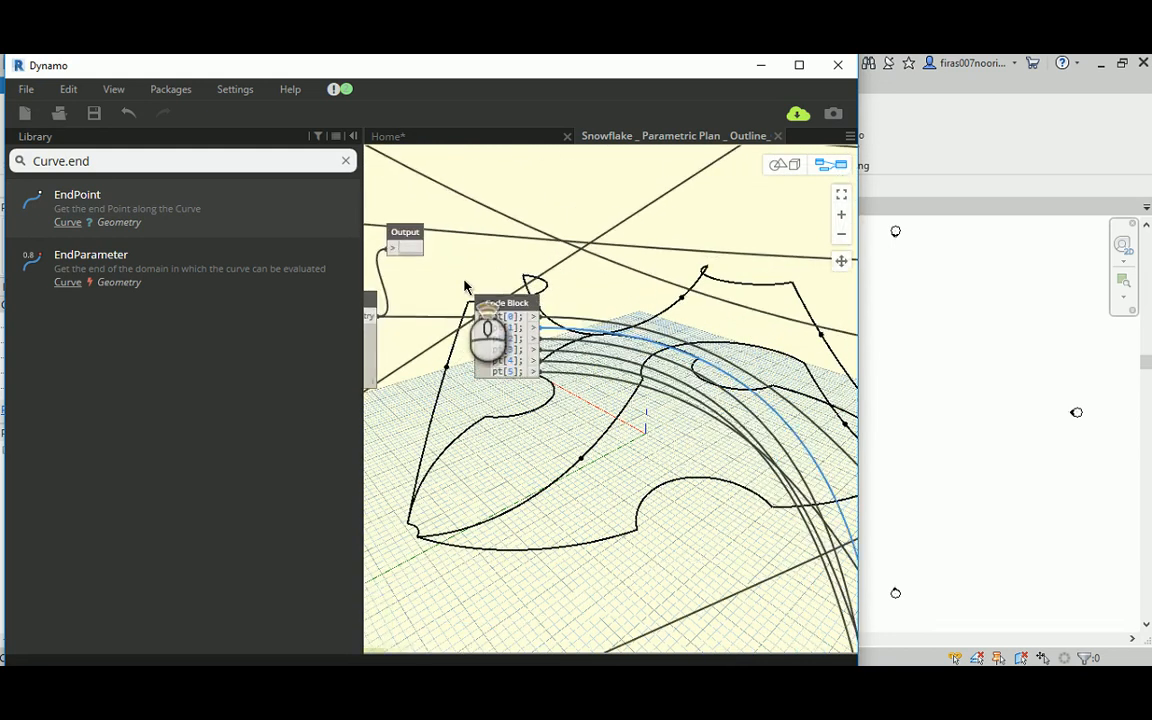
{"action": "scroll", "coordinate": [548, 316], "scroll_direction": "down", "scroll_amount": 5}
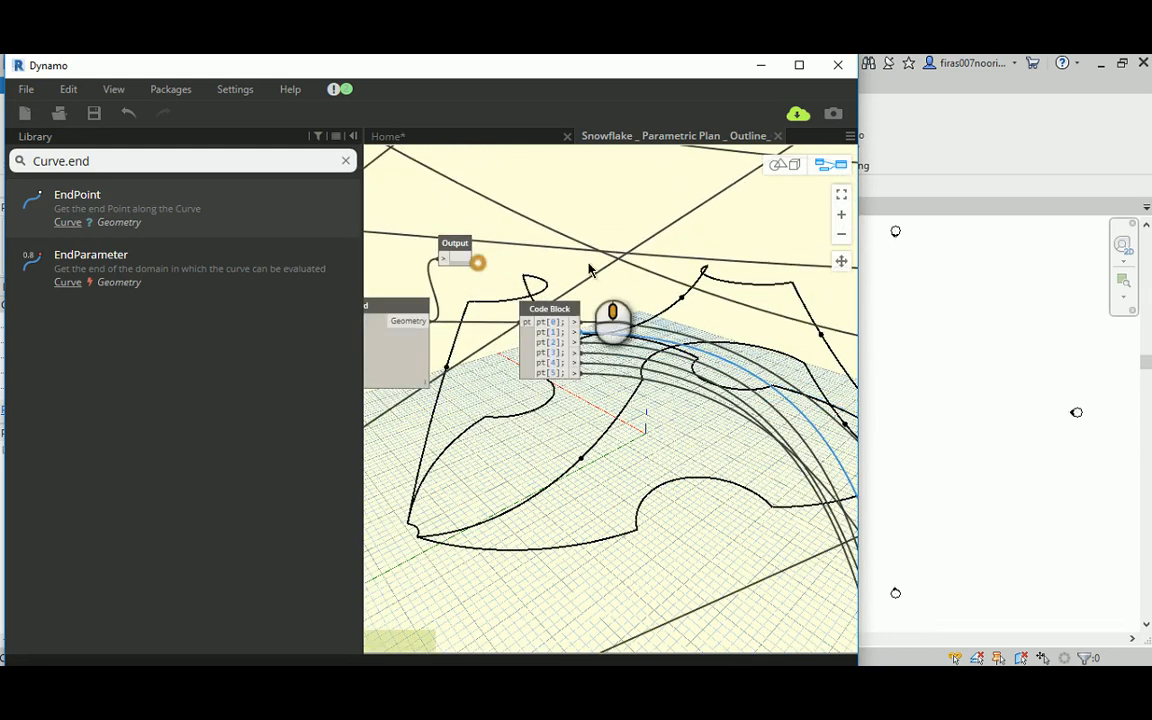
{"action": "scroll", "coordinate": [515, 378], "scroll_direction": "up", "scroll_amount": 6}
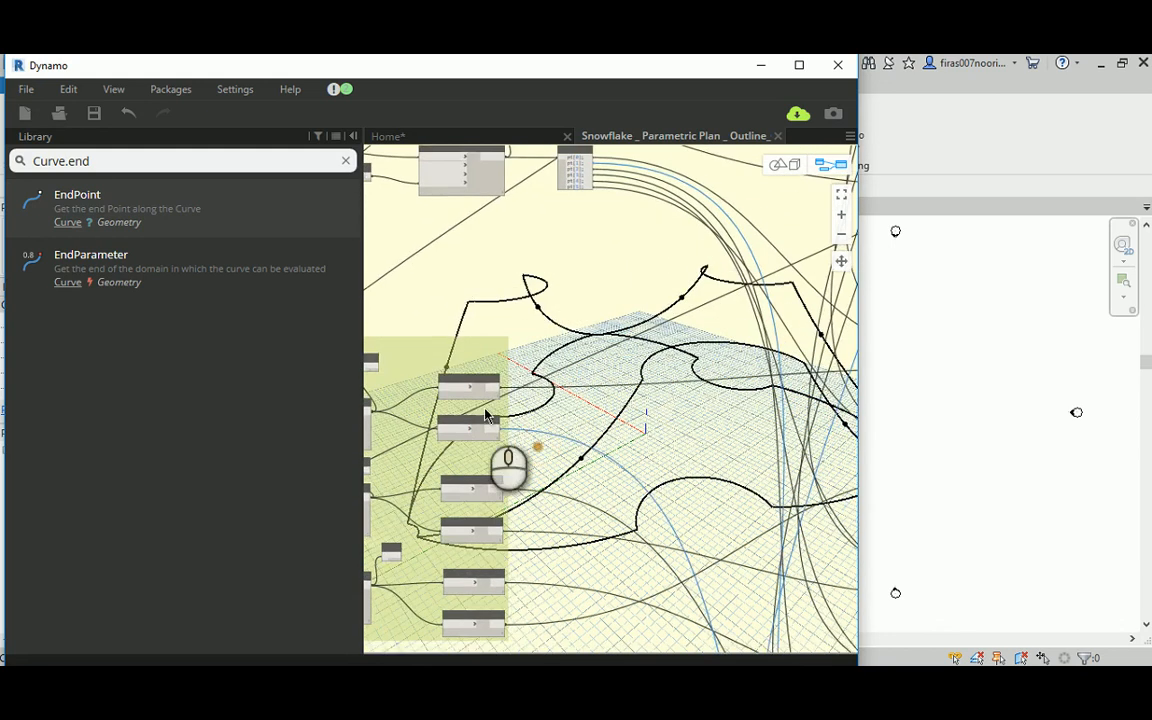
{"action": "scroll", "coordinate": [765, 385], "scroll_direction": "down", "scroll_amount": 3}
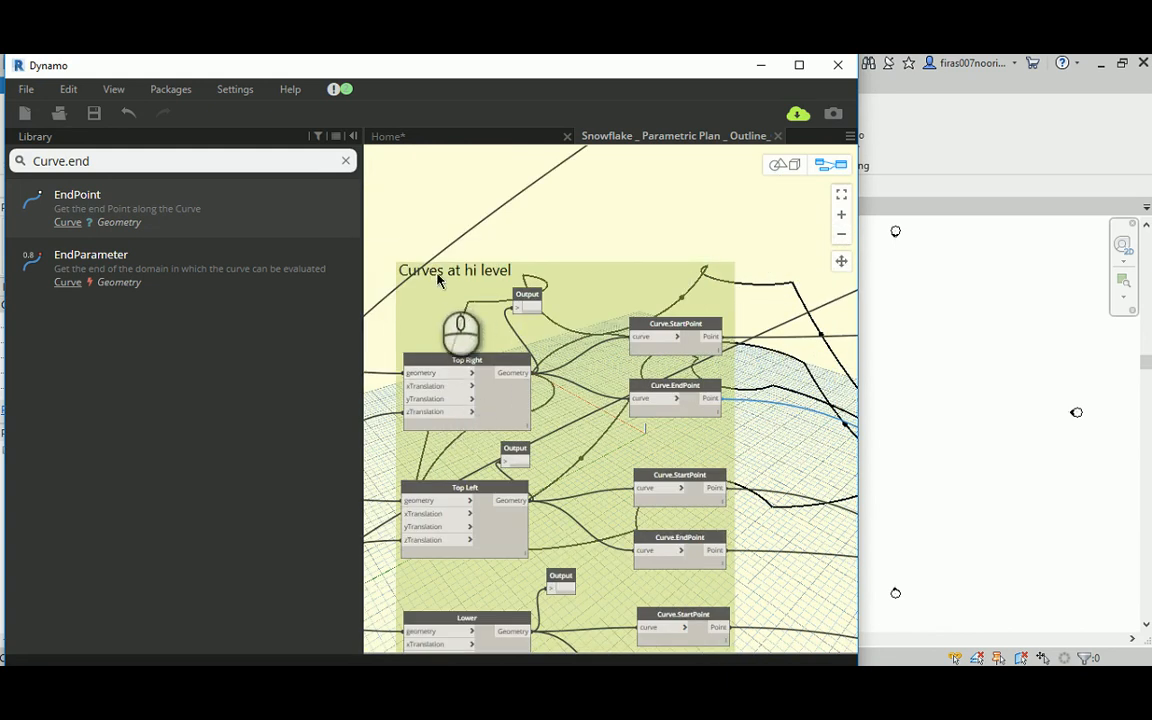
{"action": "scroll", "coordinate": [420, 236], "scroll_direction": "down", "scroll_amount": 2}
{"action": "middle_click_drag", "start_coordinate": [424, 234], "coordinate": [380, 238]}
{"action": "scroll", "coordinate": [552, 333], "scroll_direction": "down", "scroll_amount": 2}
{"action": "middle_click_drag", "start_coordinate": [694, 406], "coordinate": [491, 308]}
{"action": "middle_click_drag", "start_coordinate": [669, 432], "coordinate": [471, 288]}
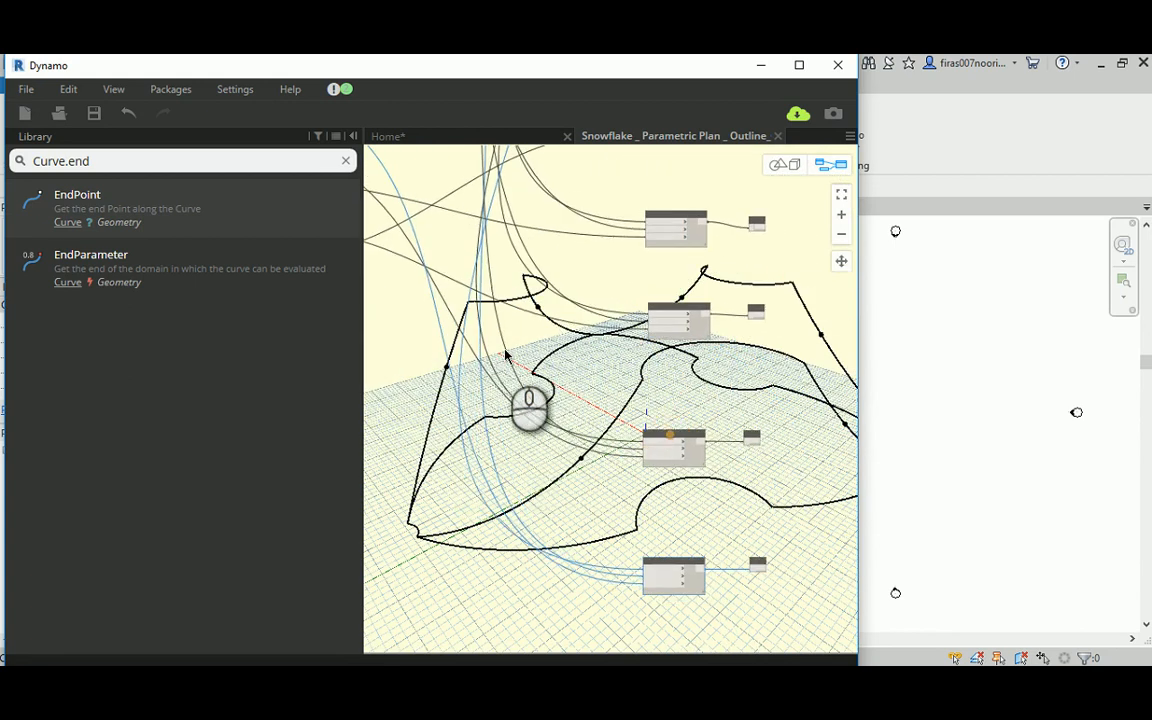
{"action": "middle_click_drag", "start_coordinate": [578, 388], "coordinate": [428, 384]}
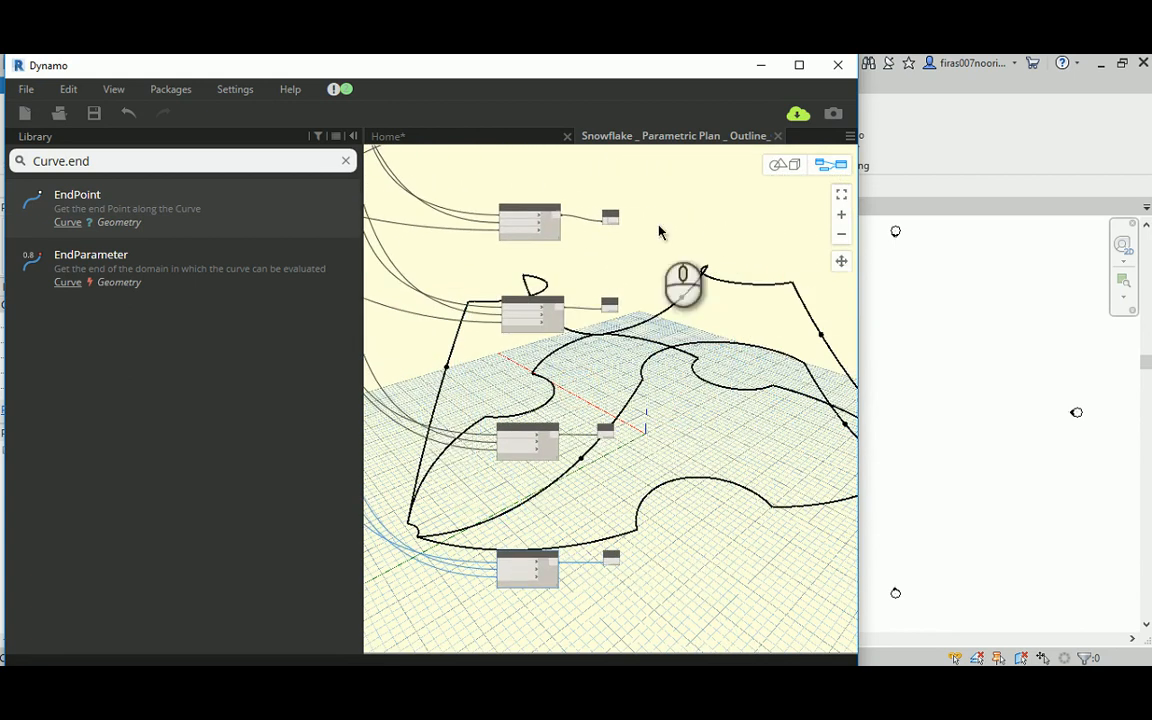
Step: Orbit the 3D preview to inspect the arcs of the crown snowflake outline
{"action": "left_click", "coordinate": [785, 166]}
{"action": "right_click_drag", "start_coordinate": [700, 330], "coordinate": [527, 320]}
{"action": "left_click", "coordinate": [838, 167]}
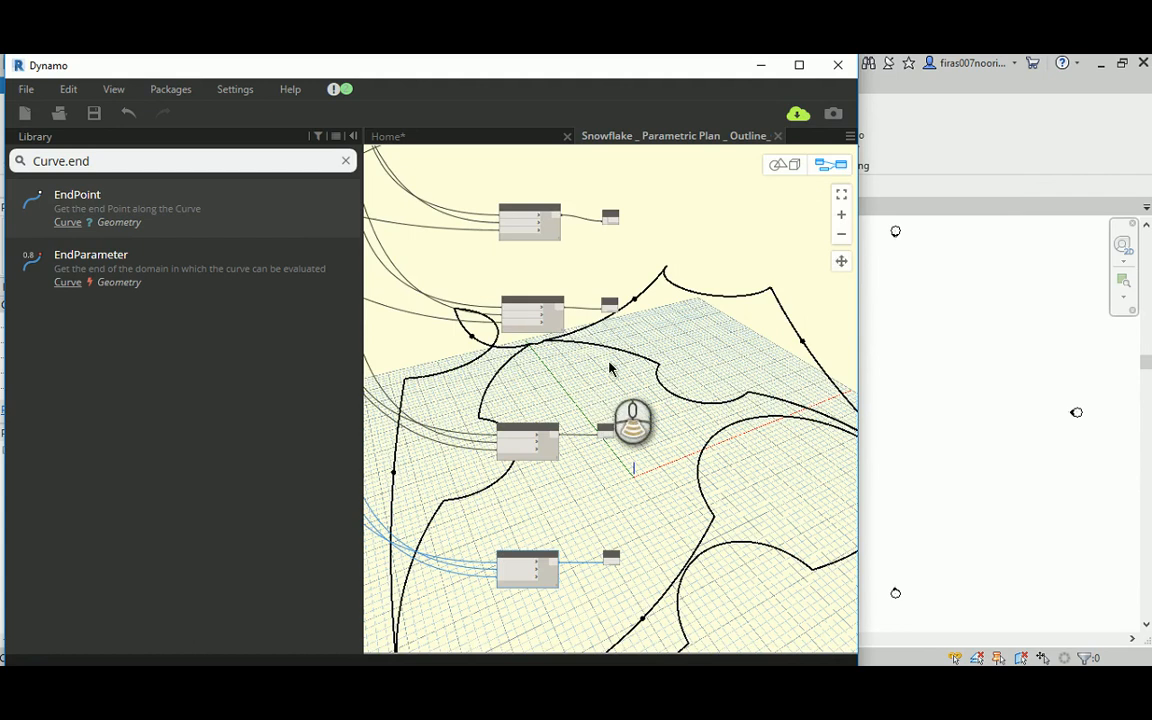
Step: Compare the ungrouped Top and Bot. arcs with the Lower Right leg group and check the matching leg in the 3D preview
{"action": "scroll", "coordinate": [650, 340], "scroll_direction": "down", "scroll_amount": 2}
{"action": "left_click", "coordinate": [706, 293]}
{"action": "middle_click_drag", "start_coordinate": [667, 348], "coordinate": [634, 361]}
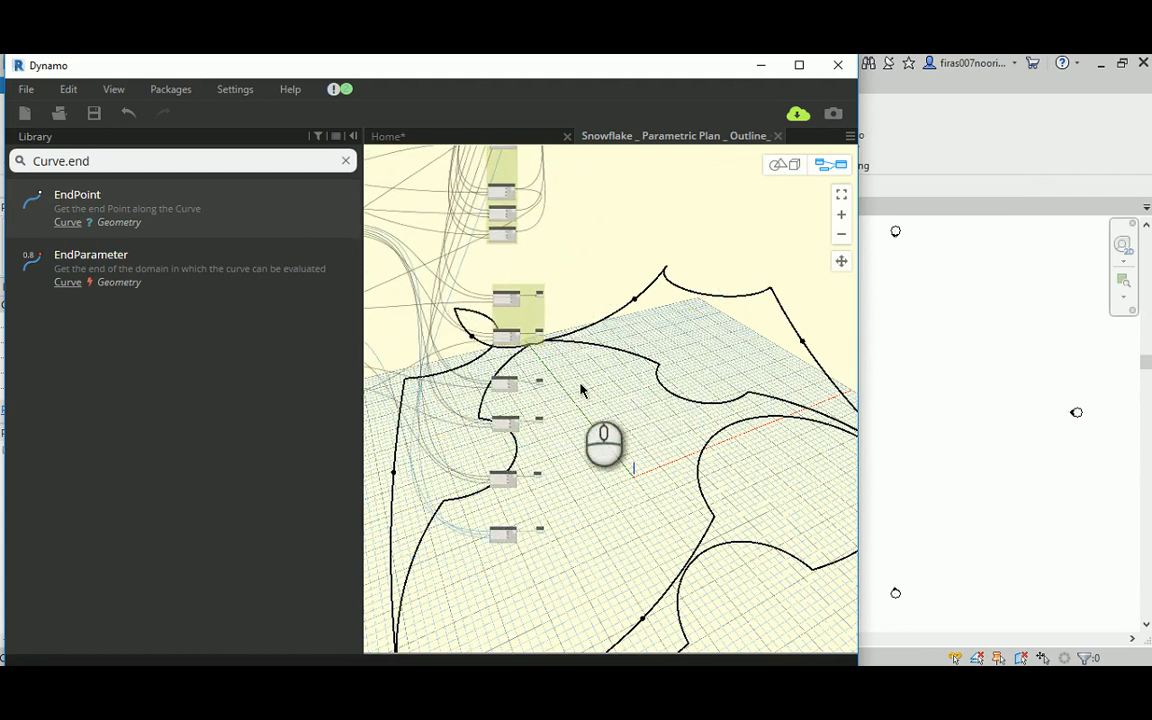
{"action": "scroll", "coordinate": [580, 390], "scroll_direction": "up", "scroll_amount": 4}
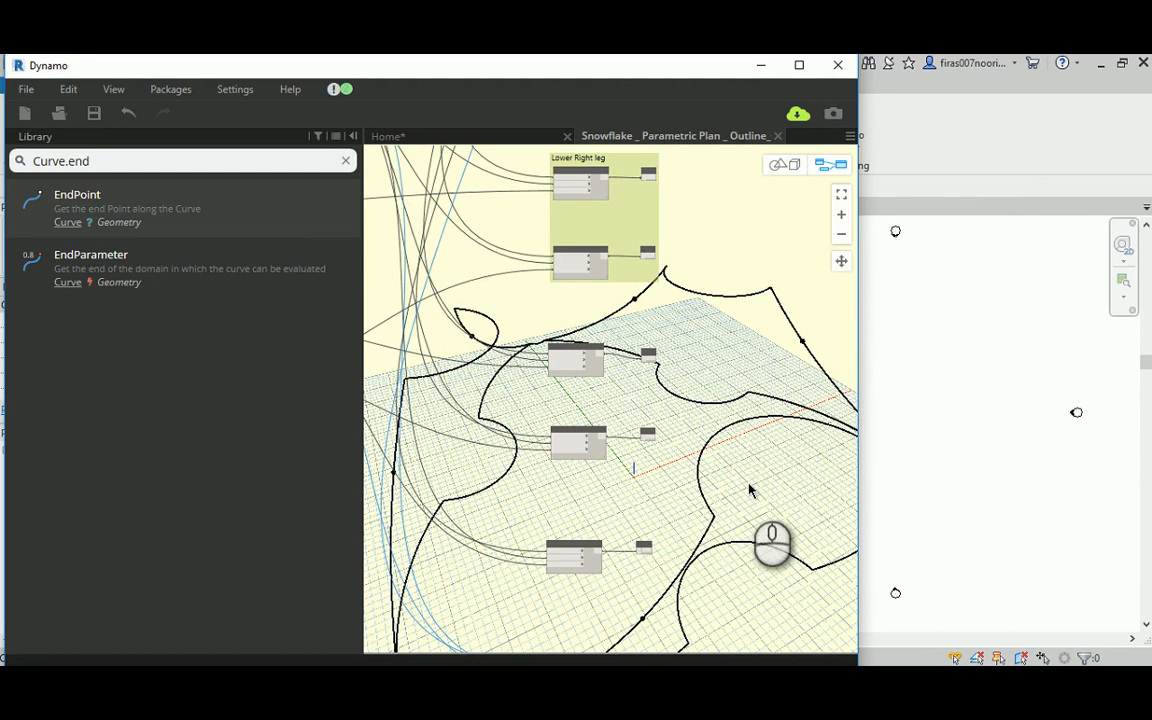
{"action": "scroll", "coordinate": [560, 335], "scroll_direction": "up", "scroll_amount": 5}
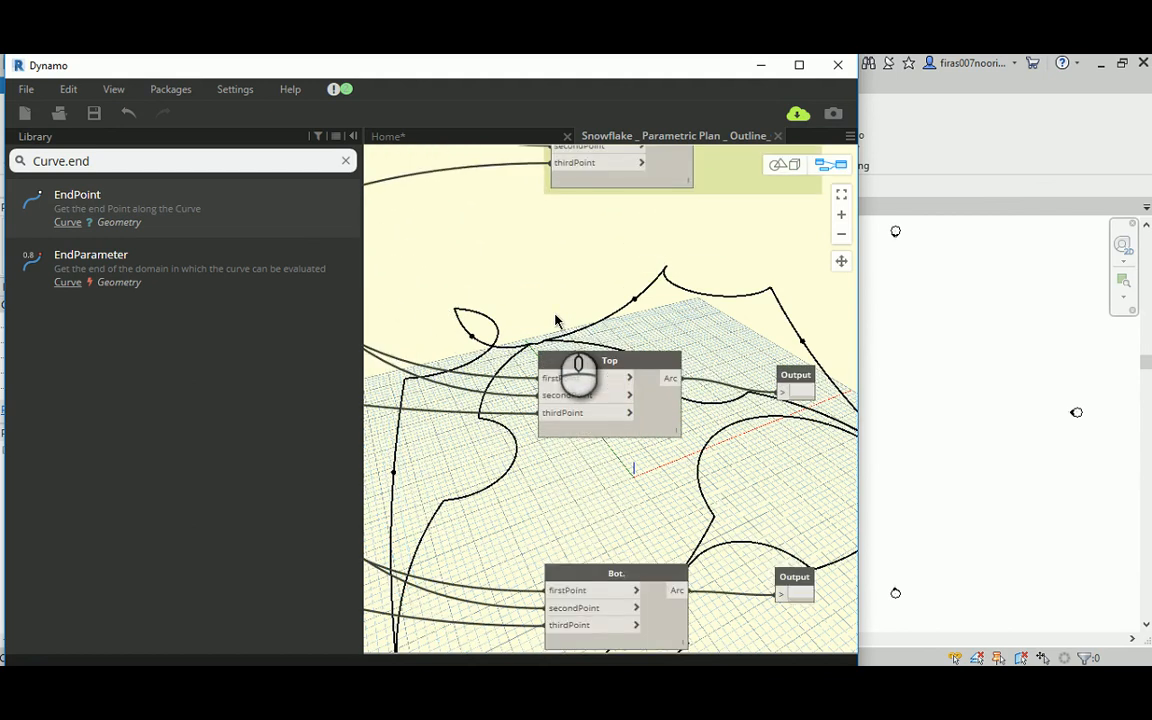
{"action": "scroll", "coordinate": [552, 318], "scroll_direction": "down", "scroll_amount": 3}
{"action": "scroll", "coordinate": [545, 315], "scroll_direction": "down", "scroll_amount": 5}
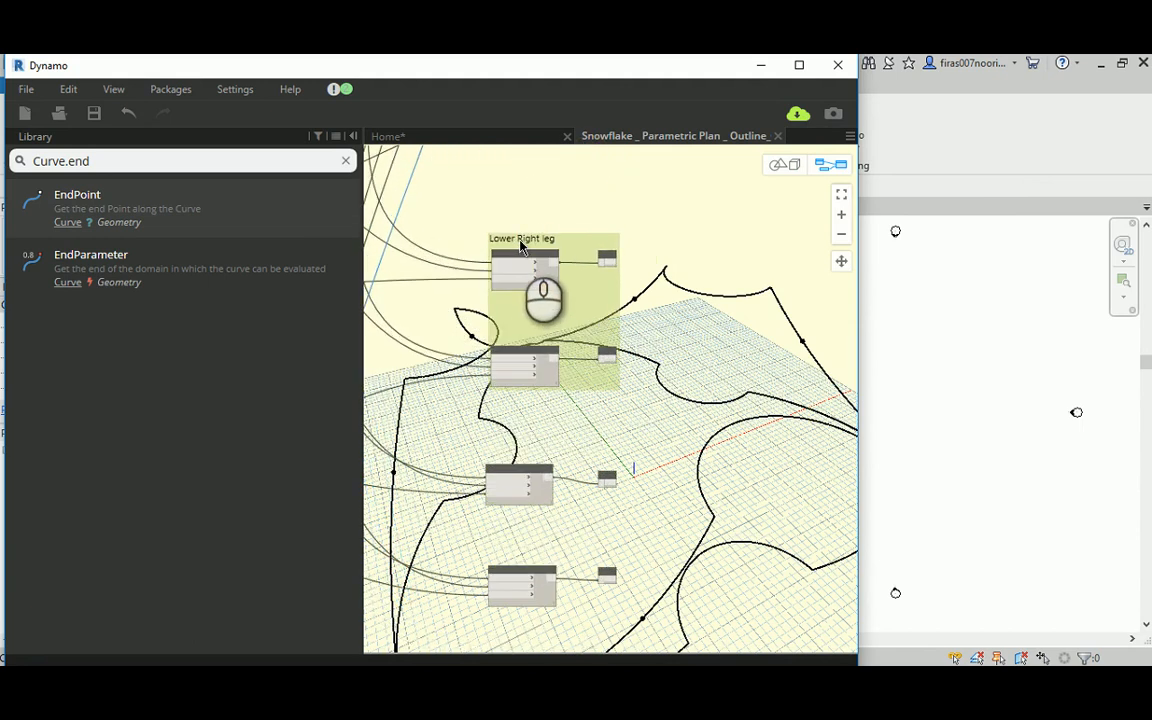
{"action": "left_click", "coordinate": [826, 166]}
{"action": "left_click_drag", "start_coordinate": [710, 345], "coordinate": [726, 301]}
{"action": "left_click", "coordinate": [830, 165]}
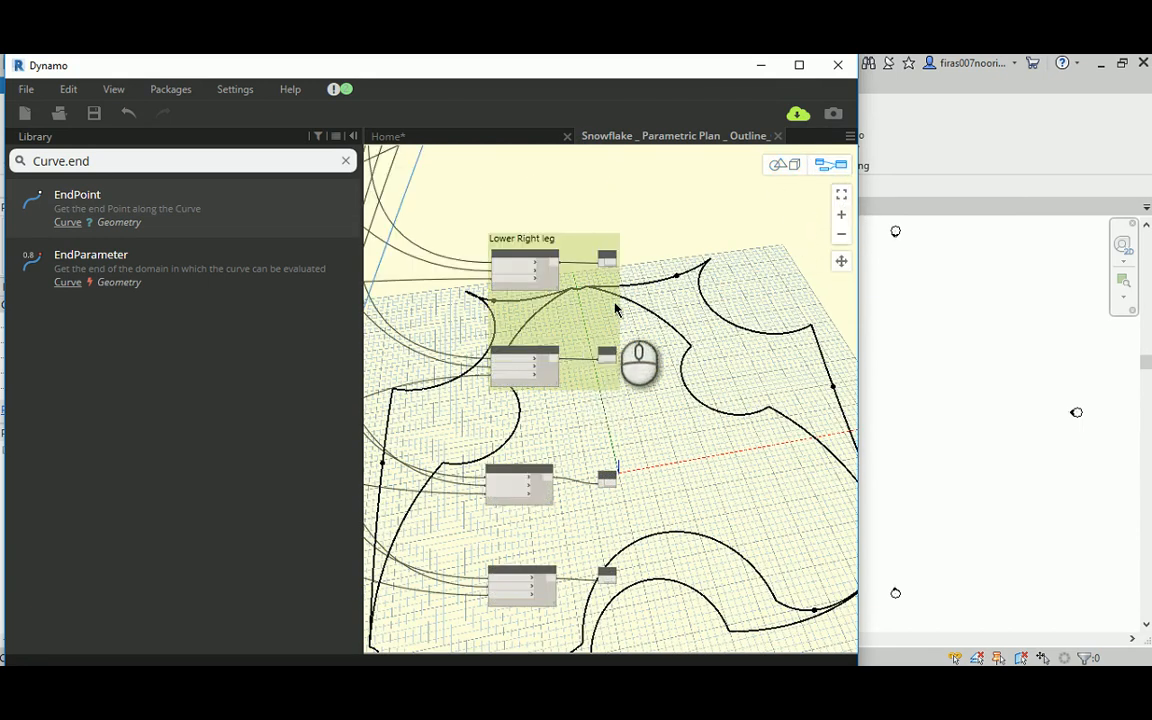
Step: Group the Top and Bot. arcs and their Output nodes below the Lower Right leg group, and title the group "Lower Left"
{"action": "scroll", "coordinate": [650, 390], "scroll_direction": "down", "scroll_amount": 3}
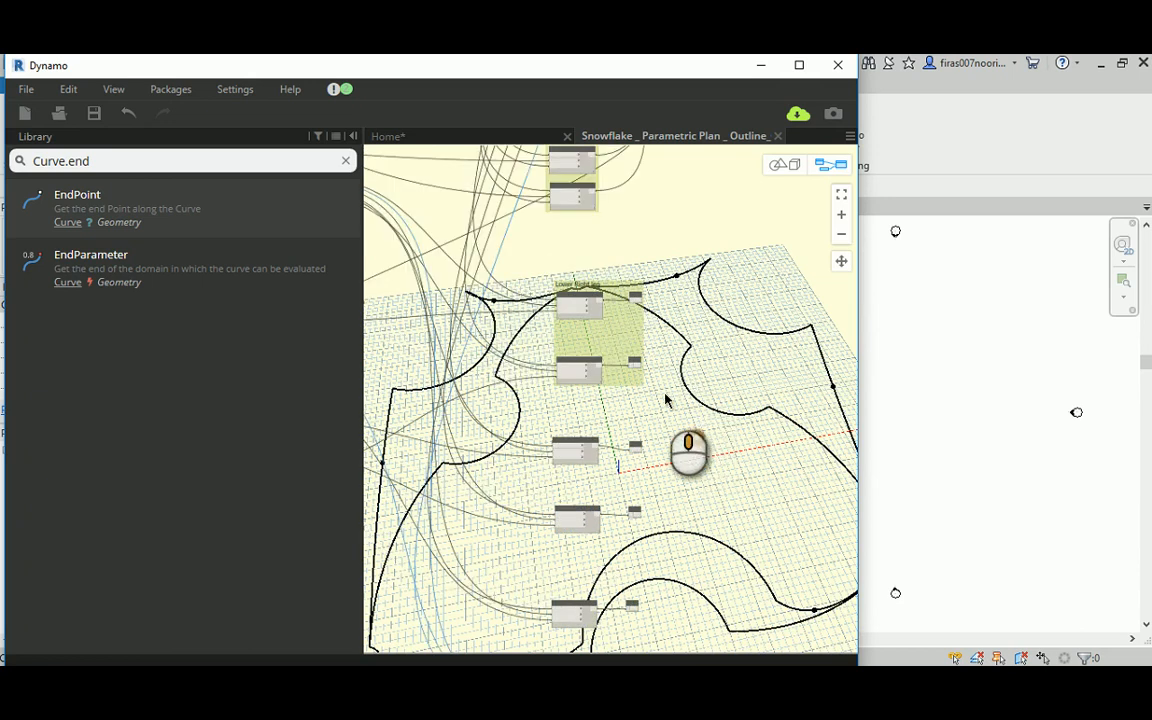
{"action": "left_click_drag", "start_coordinate": [552, 415], "coordinate": [630, 463]}
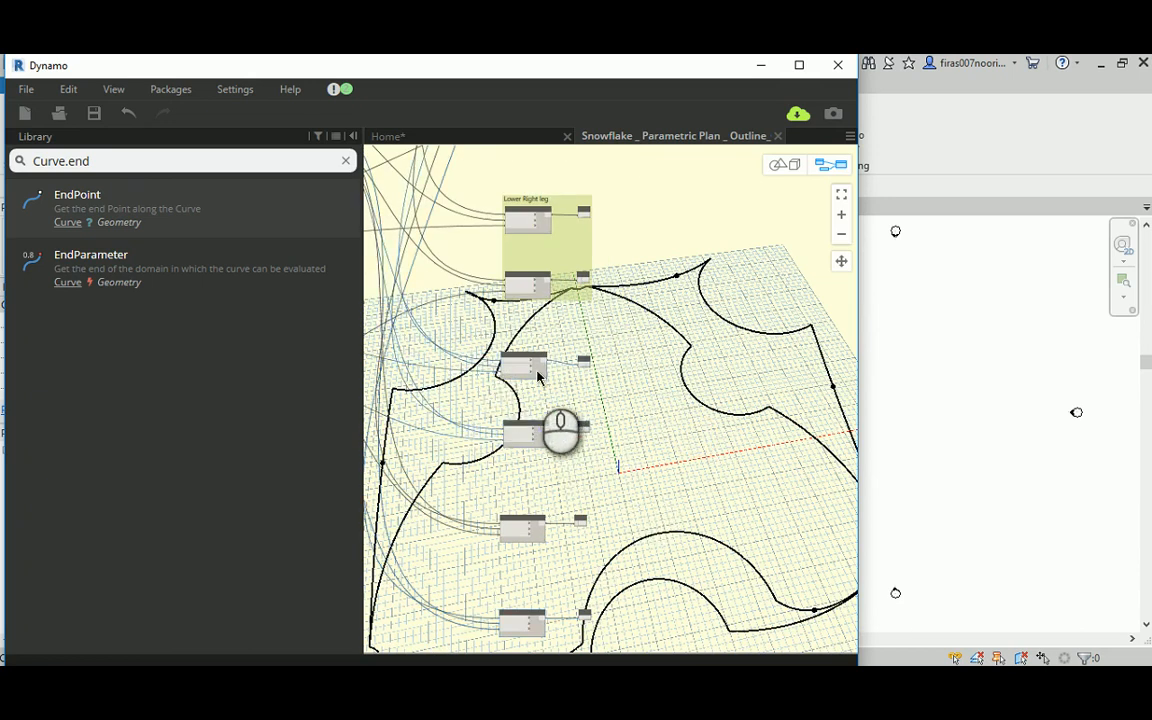
{"action": "scroll", "coordinate": [540, 380], "scroll_direction": "up", "scroll_amount": 2}
{"action": "key", "text": "ctrl+g"}
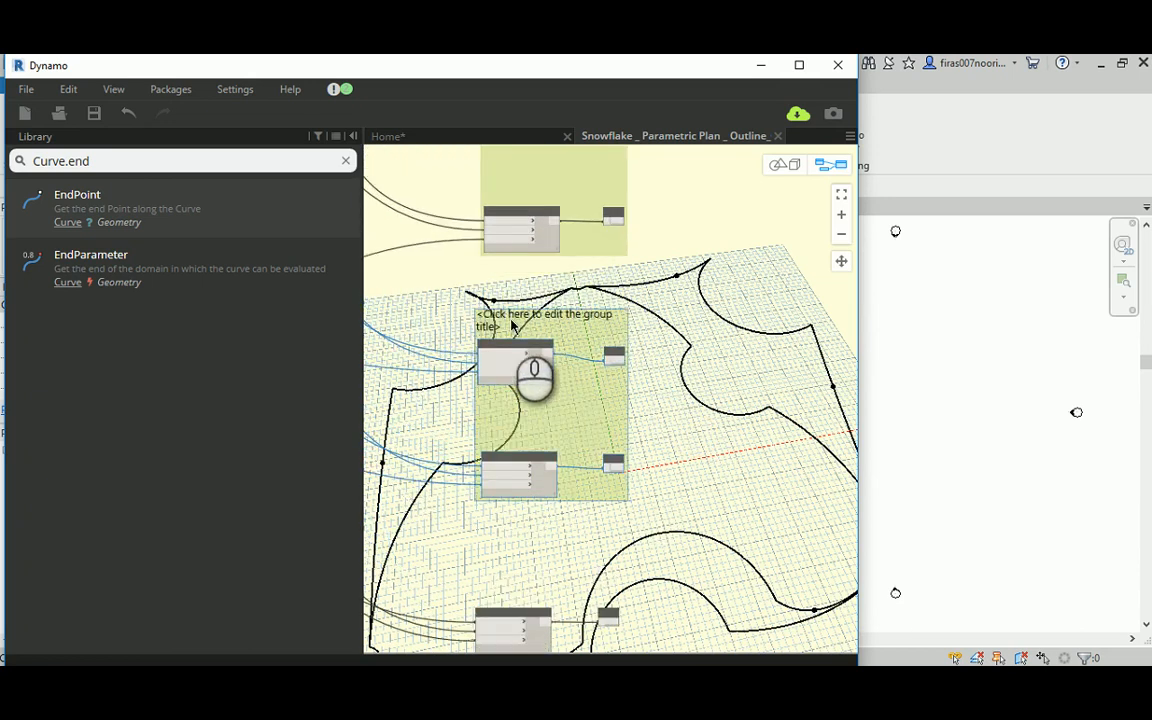
{"action": "left_click", "coordinate": [510, 320]}
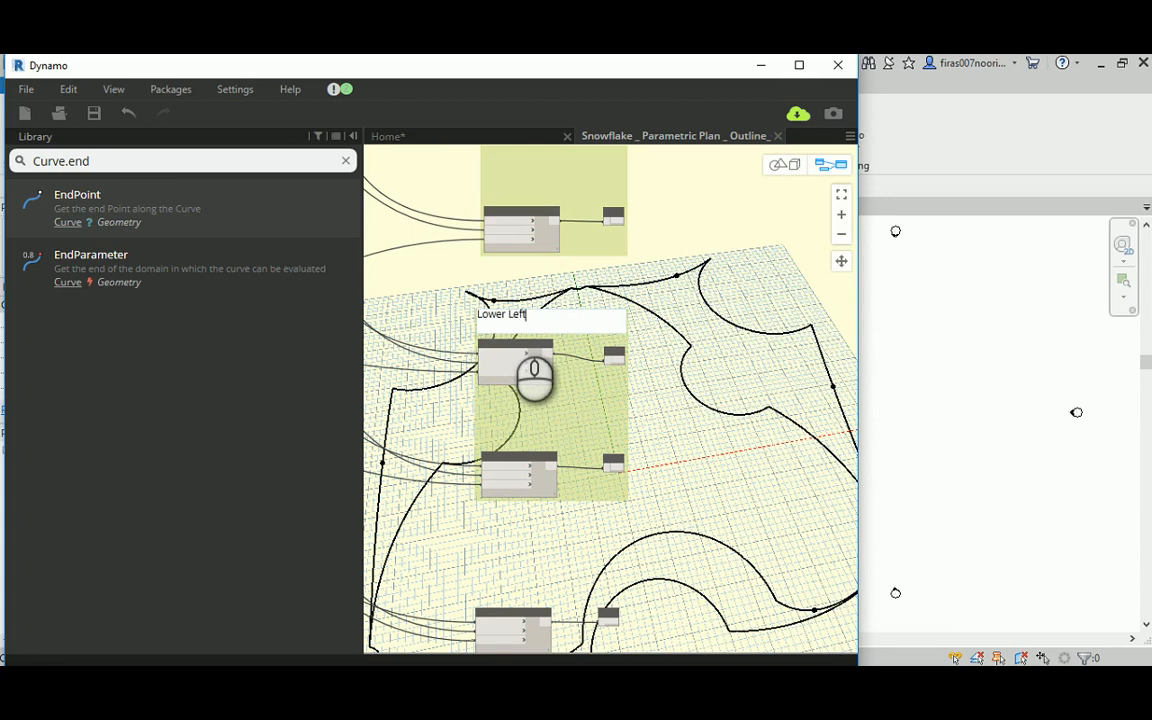
{"action": "left_click", "coordinate": [664, 307]}
Step: Group the last two arcs and their Output nodes below the Lower Left group, and title the group "Top"
{"action": "middle_click_drag", "start_coordinate": [641, 458], "coordinate": [627, 279]}
{"action": "scroll", "coordinate": [570, 305], "scroll_direction": "down", "scroll_amount": 2}
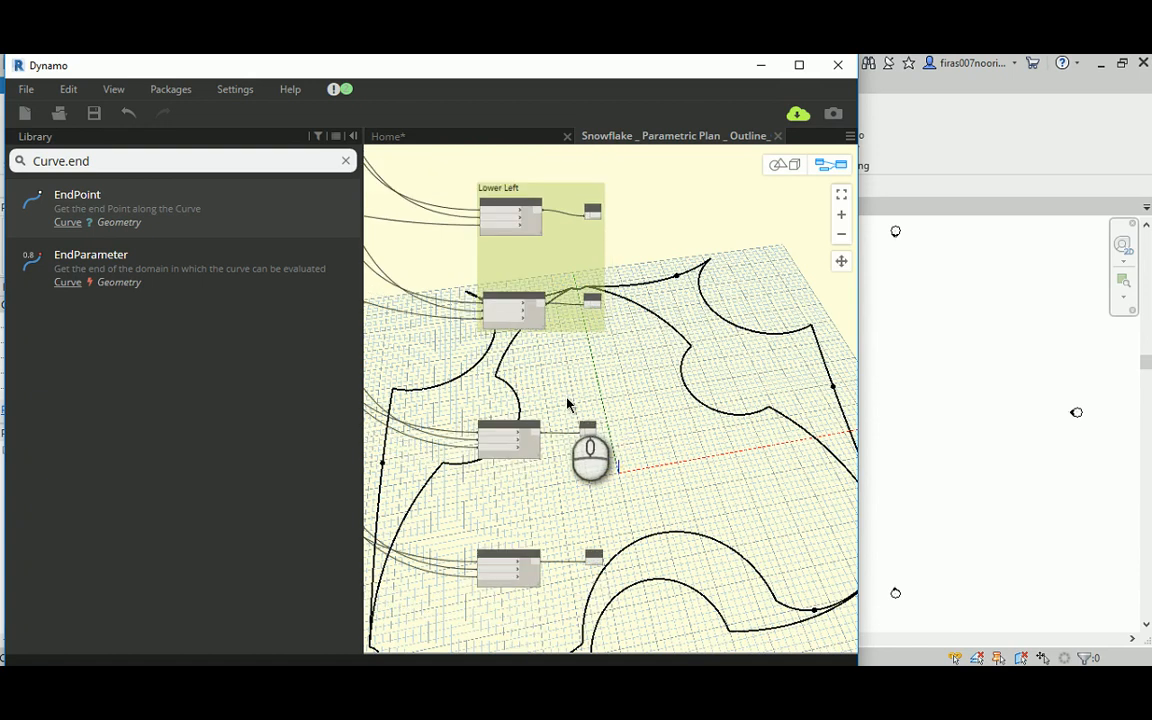
{"action": "left_click_drag", "start_coordinate": [442, 391], "coordinate": [658, 635]}
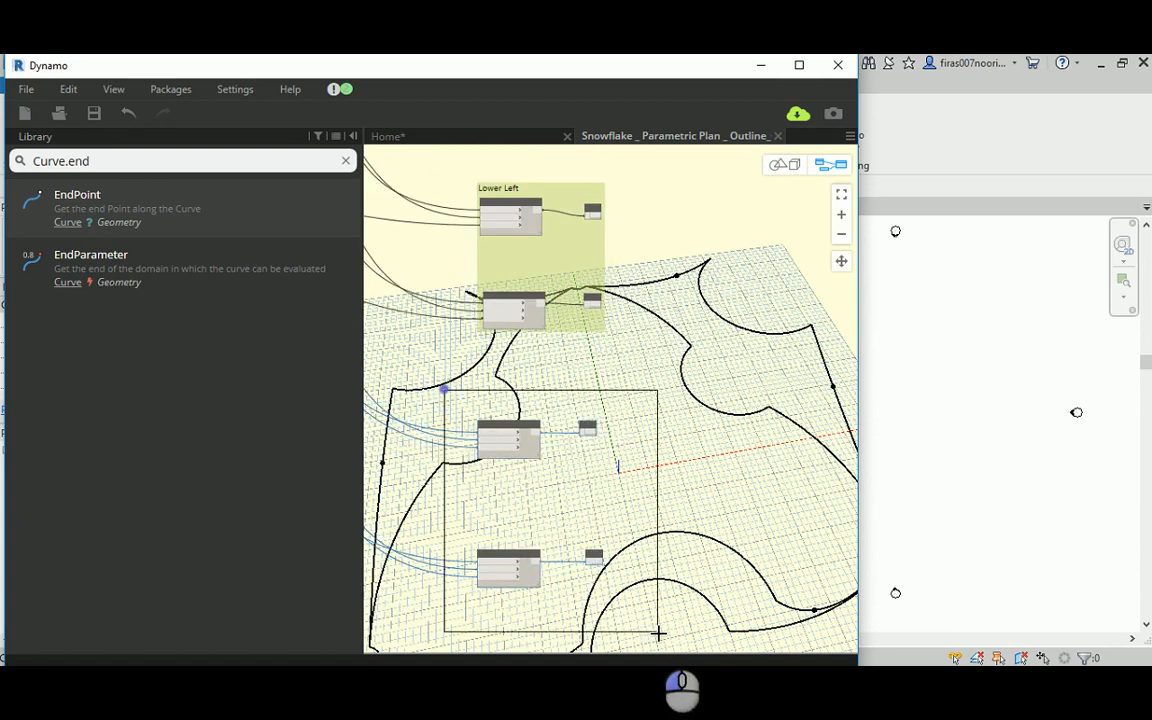
{"action": "key", "text": "ctrl+g"}
{"action": "scroll", "coordinate": [504, 405], "scroll_direction": "up", "scroll_amount": 3}
{"action": "double_click", "coordinate": [505, 408]}
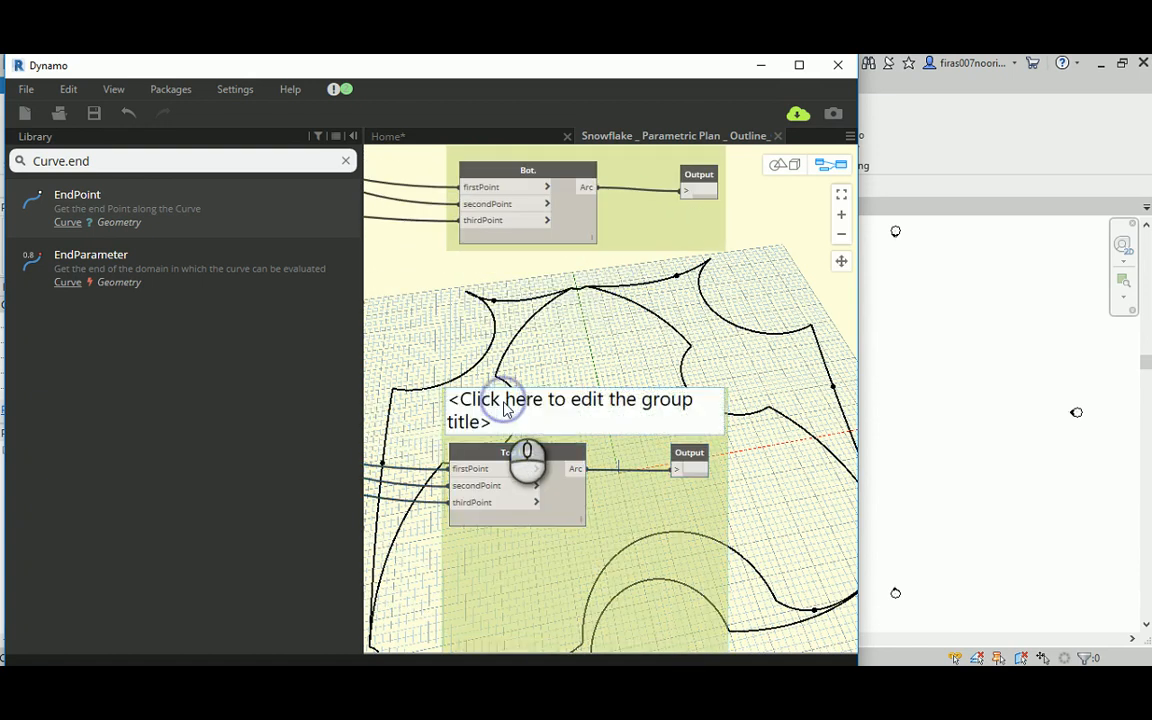
{"action": "type", "text": "Top"}
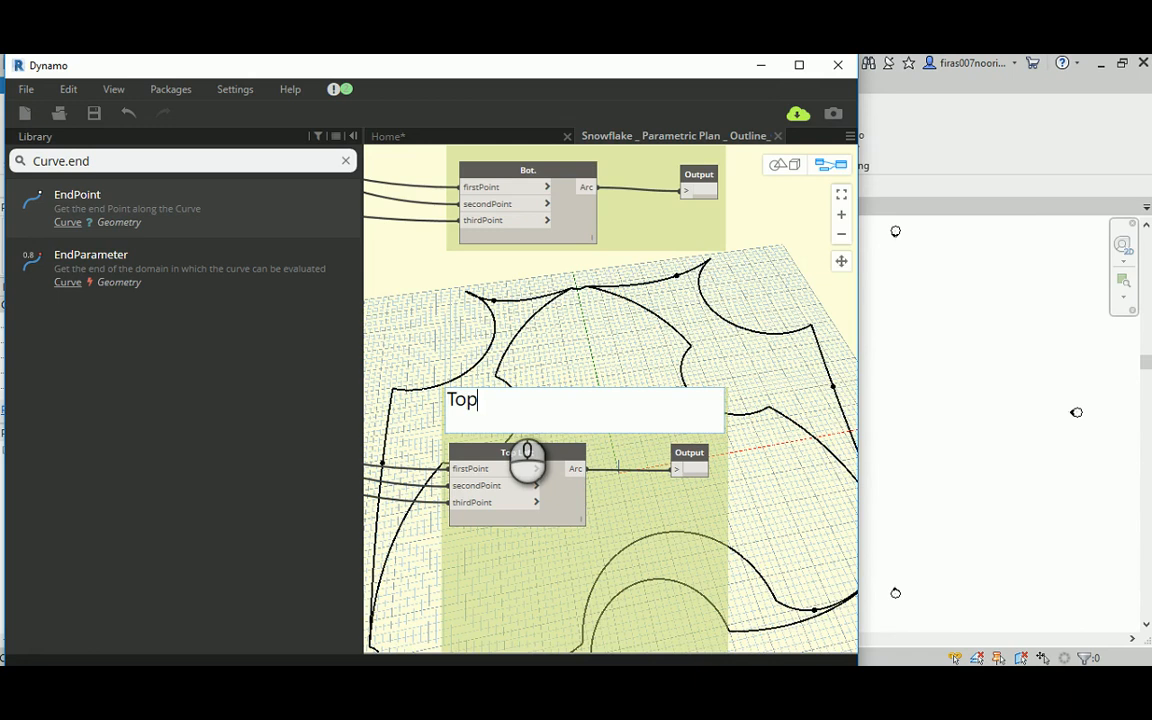
{"action": "left_click", "coordinate": [592, 370]}
Step: Move the List.Create node closer to PolyCurve.ByJoinedCurves and bring up the 3D preview of the outline
{"action": "scroll", "coordinate": [571, 375], "scroll_direction": "down", "scroll_amount": 5}
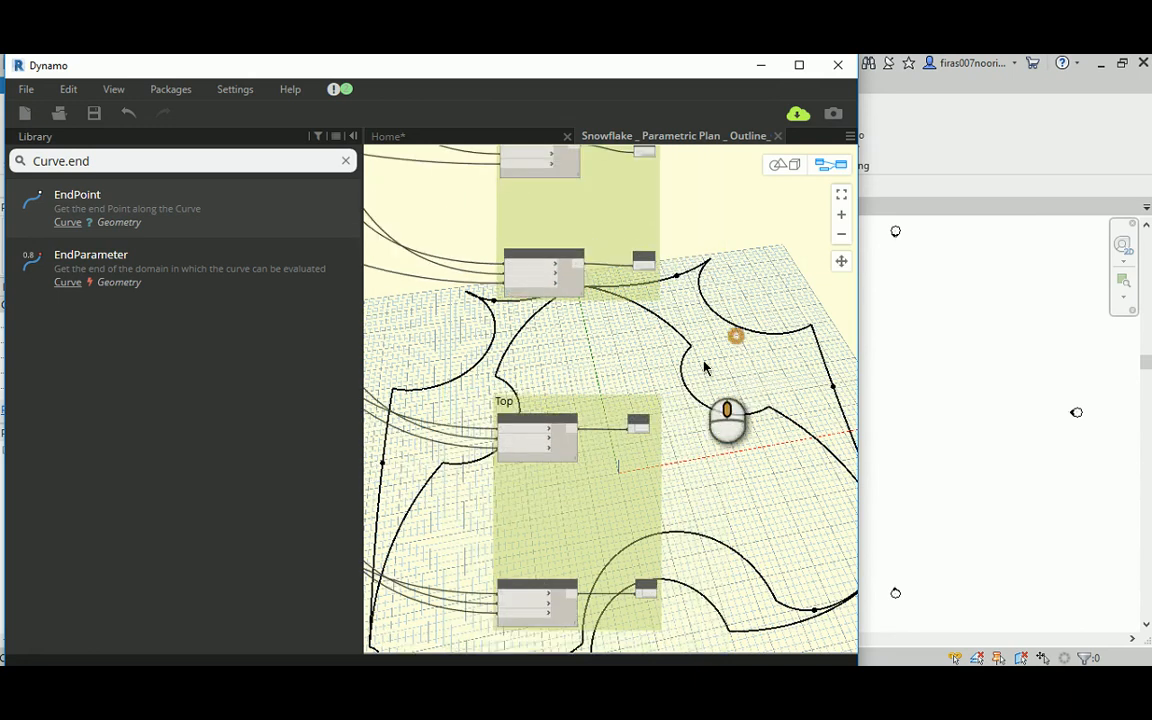
{"action": "scroll", "coordinate": [552, 428], "scroll_direction": "down", "scroll_amount": 8}
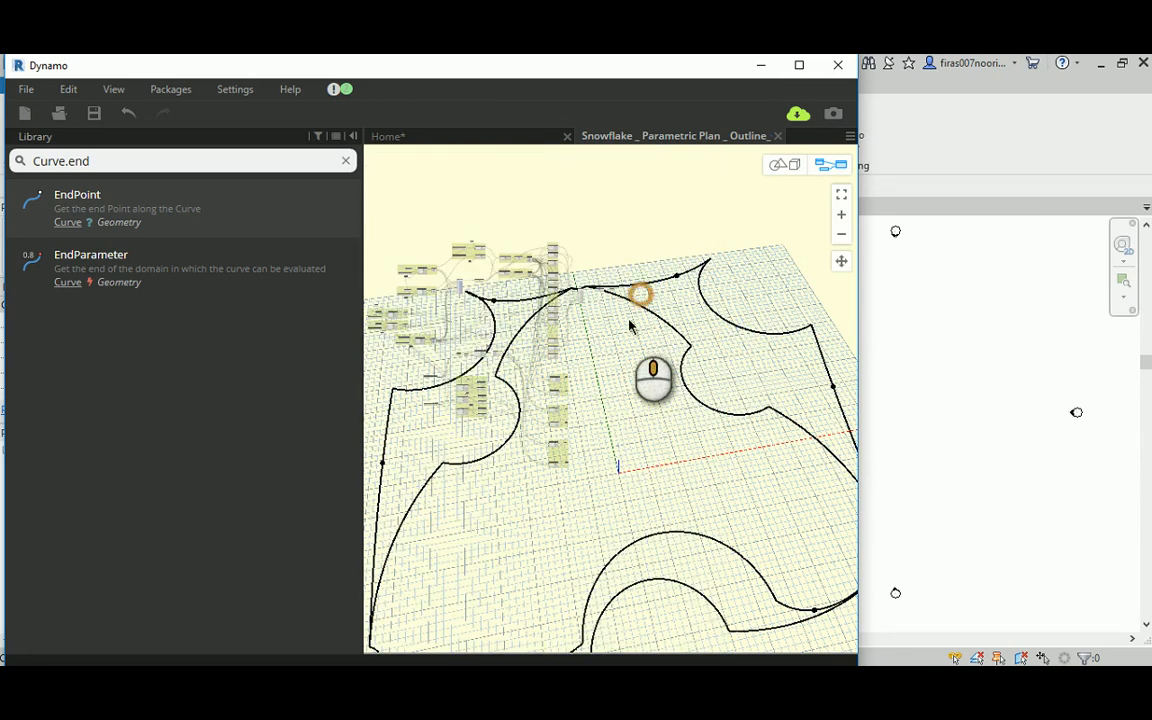
{"action": "scroll", "coordinate": [582, 330], "scroll_direction": "up", "scroll_amount": 6}
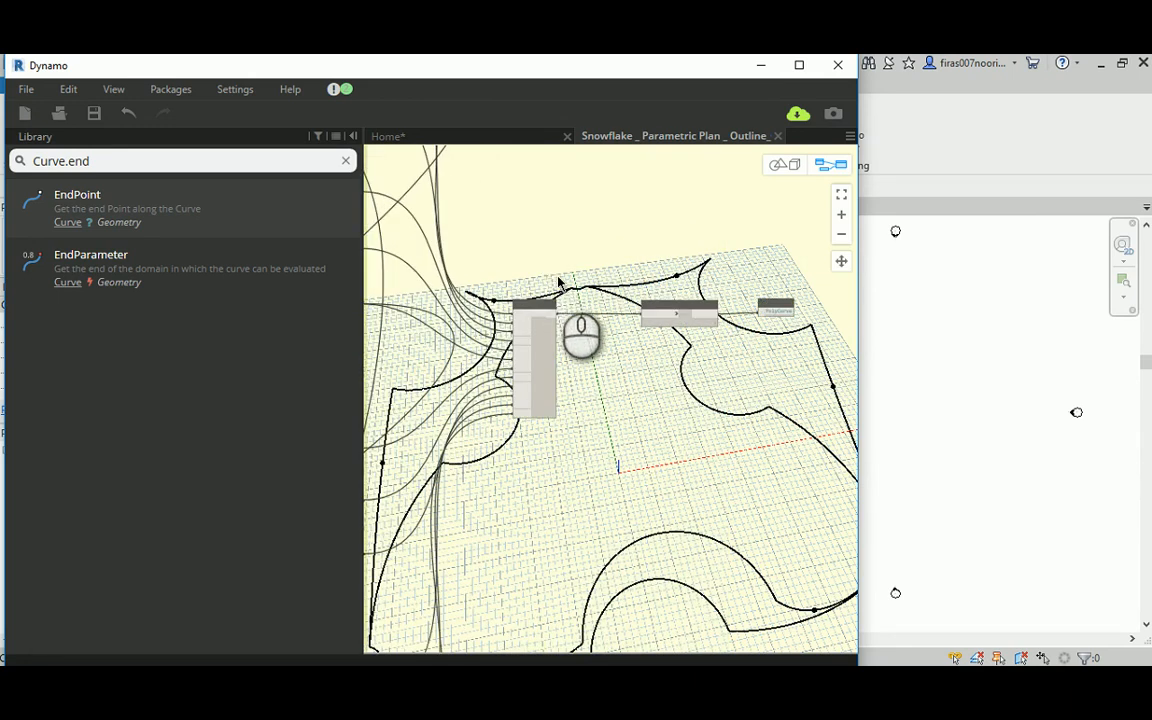
{"action": "scroll", "coordinate": [555, 295], "scroll_direction": "up", "scroll_amount": 3}
{"action": "left_click_drag", "start_coordinate": [533, 323], "coordinate": [576, 318]}
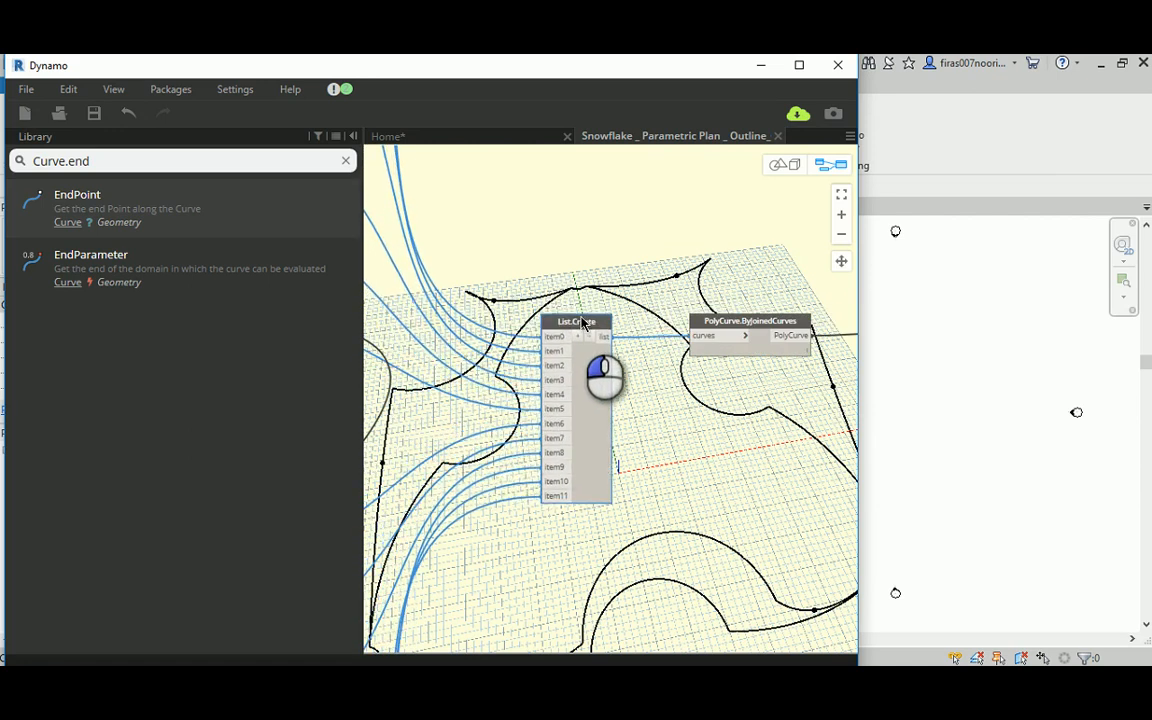
{"action": "scroll", "coordinate": [590, 325], "scroll_direction": "down", "scroll_amount": 4}
{"action": "middle_click_drag", "start_coordinate": [702, 236], "coordinate": [587, 236]}
{"action": "scroll", "coordinate": [535, 272], "scroll_direction": "up", "scroll_amount": 3}
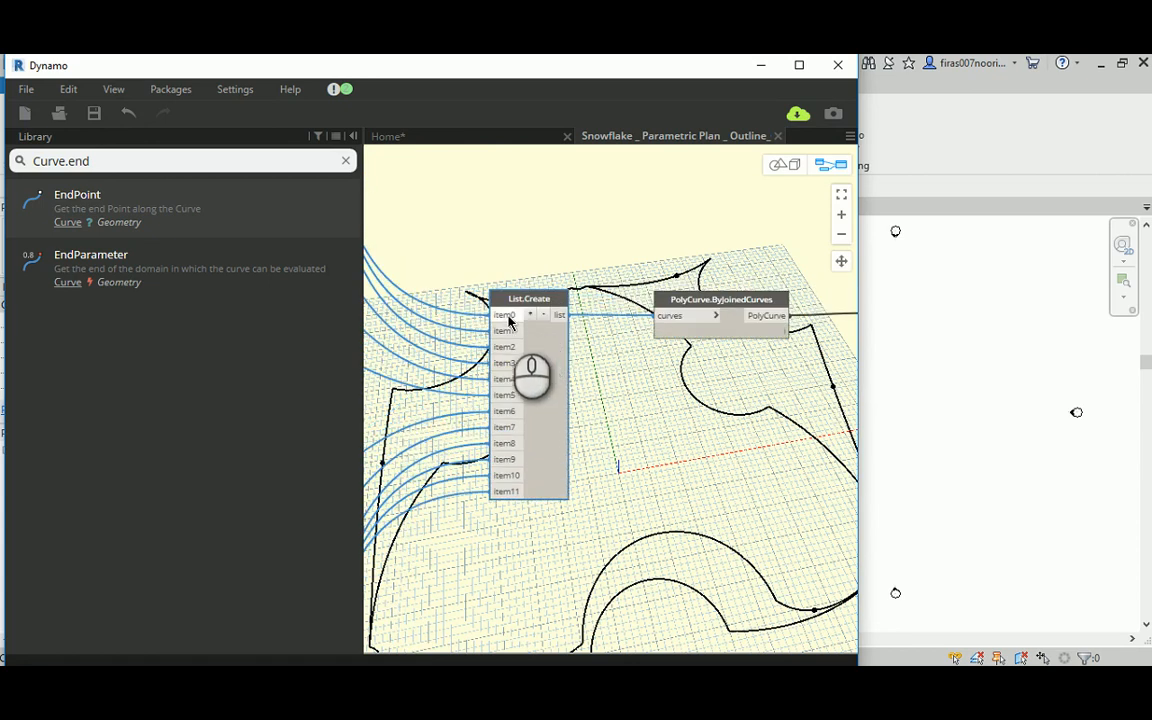
{"action": "left_click", "coordinate": [783, 164]}
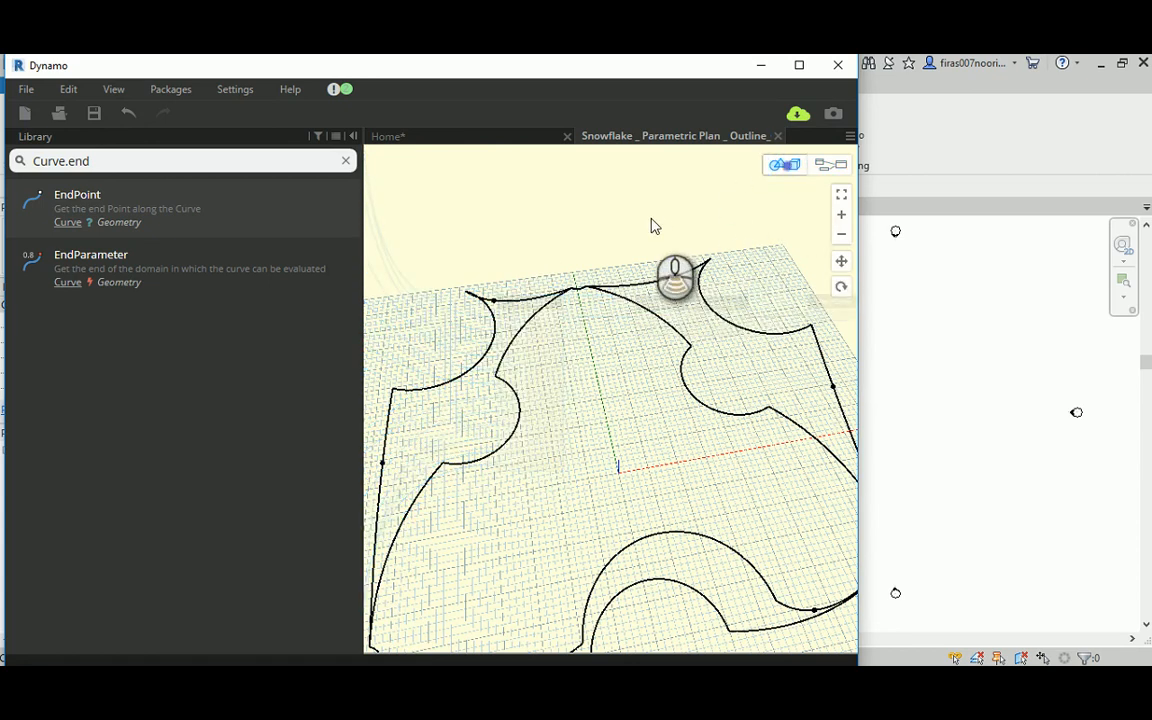
Step: Examine the crown outline in the 3D preview and the List.Create, PolyCurve.ByJoinedCurves and PolyCurve output nodes in the graph
{"action": "scroll", "coordinate": [651, 226], "scroll_direction": "down", "scroll_amount": 2}
{"action": "middle_click_drag", "start_coordinate": [651, 220], "coordinate": [630, 210]}
{"action": "left_click", "coordinate": [822, 165]}
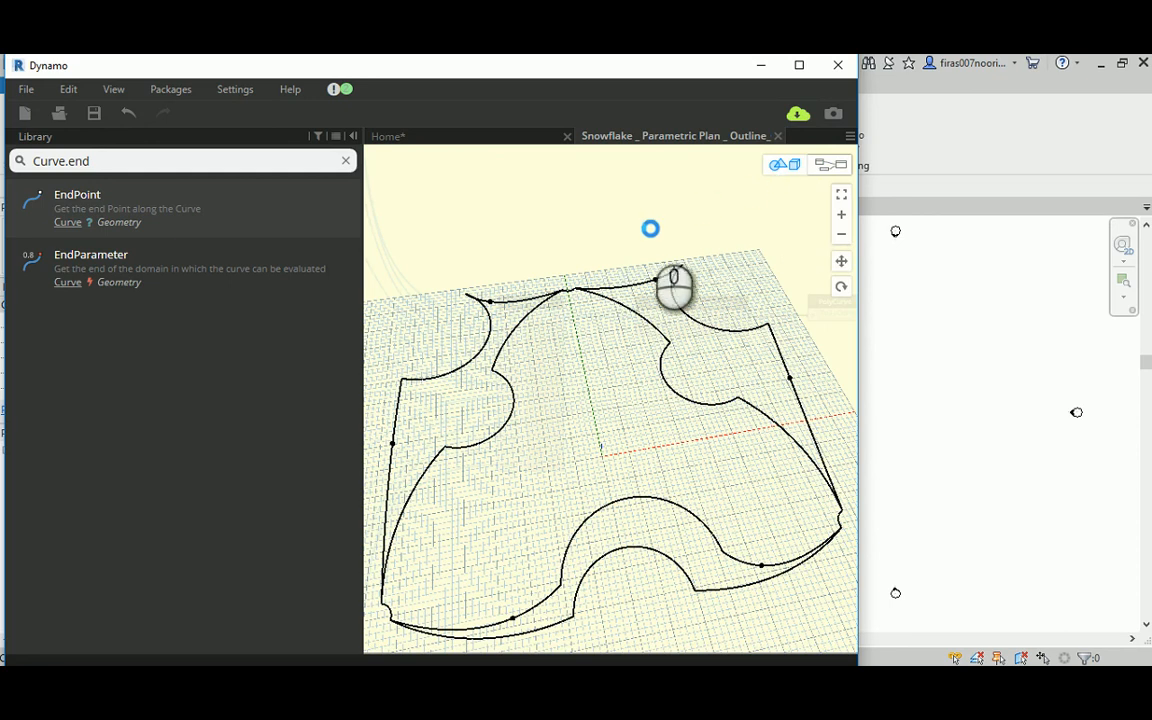
{"action": "scroll", "coordinate": [550, 288], "scroll_direction": "up", "scroll_amount": 1}
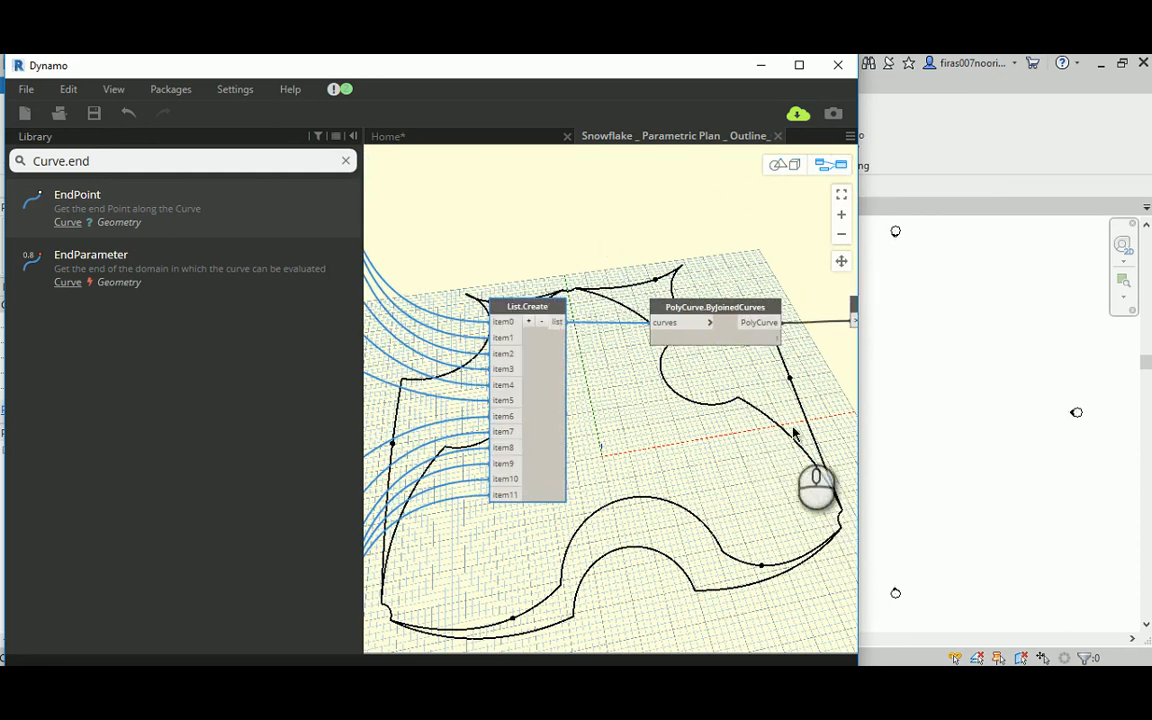
{"action": "scroll", "coordinate": [792, 428], "scroll_direction": "down", "scroll_amount": 1}
{"action": "scroll", "coordinate": [783, 427], "scroll_direction": "down", "scroll_amount": 1}
{"action": "middle_click_drag", "start_coordinate": [688, 326], "coordinate": [617, 269]}
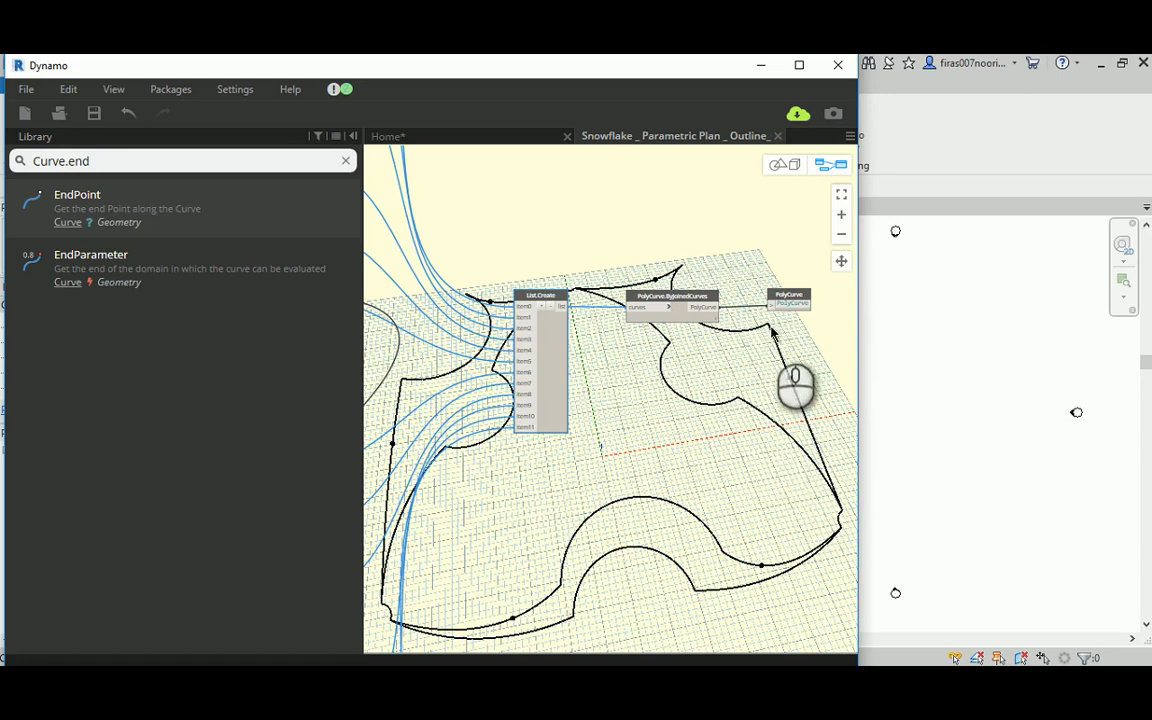
{"action": "scroll", "coordinate": [765, 353], "scroll_direction": "down", "scroll_amount": 5}
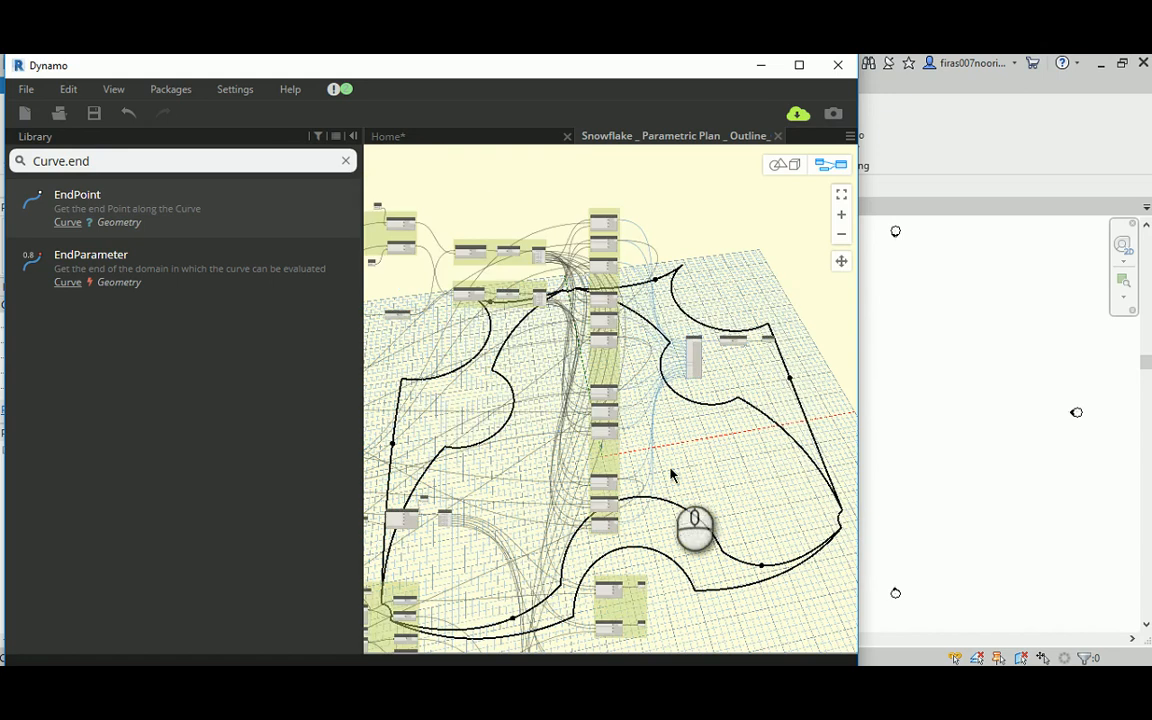
Step: Connect the Arc output of the Top node in the Lower Right leg group to item0 of List.Create, replacing its existing wire
{"action": "middle_click_drag", "start_coordinate": [671, 469], "coordinate": [670, 264]}
{"action": "middle_click_drag", "start_coordinate": [532, 418], "coordinate": [626, 283]}
{"action": "middle_click_drag", "start_coordinate": [522, 421], "coordinate": [567, 351]}
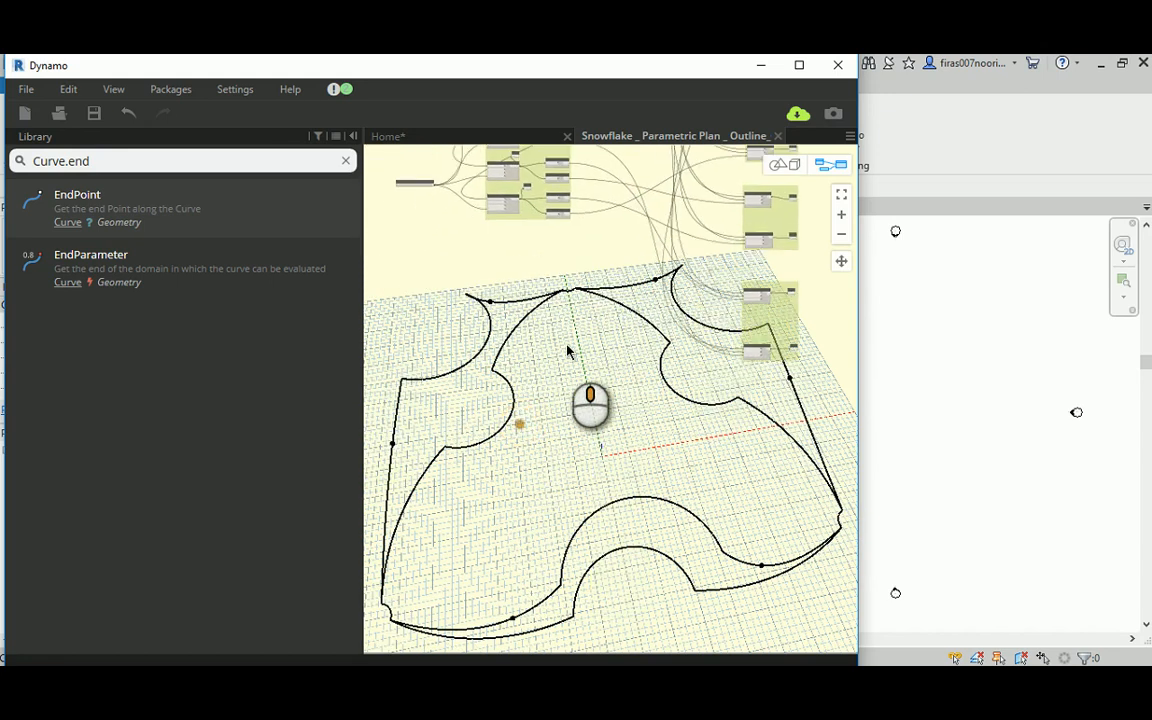
{"action": "middle_click_drag", "start_coordinate": [532, 396], "coordinate": [332, 596]}
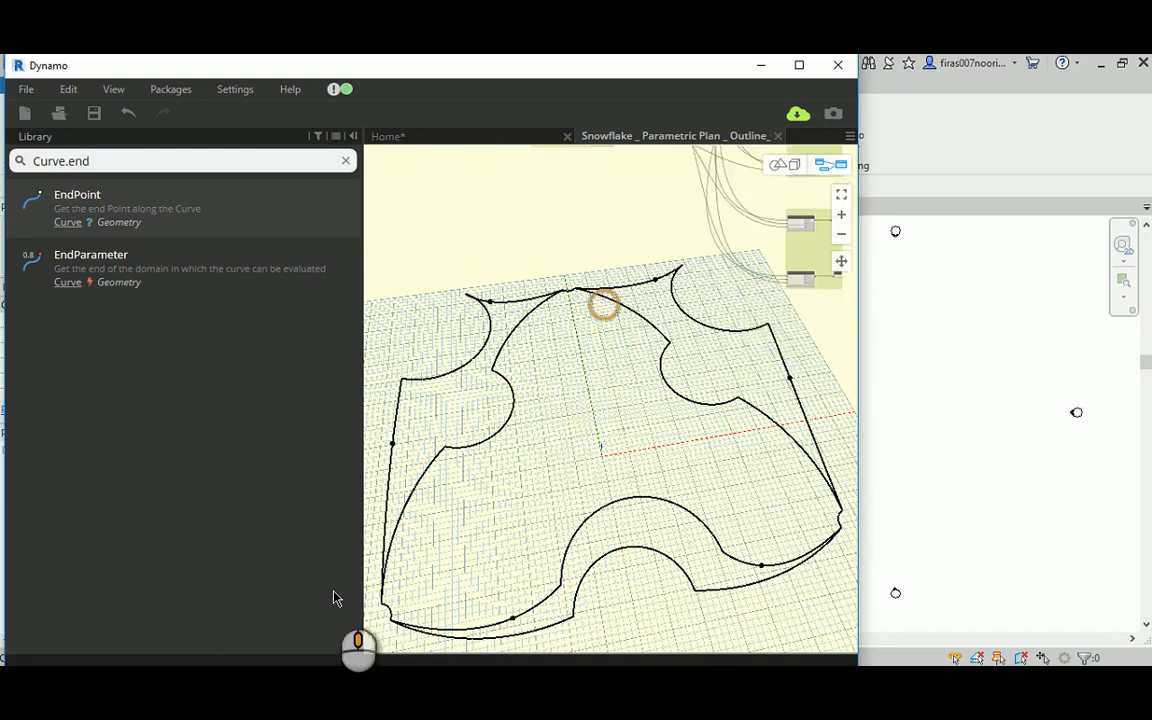
{"action": "scroll", "coordinate": [606, 335], "scroll_direction": "up", "scroll_amount": 1}
{"action": "scroll", "coordinate": [606, 335], "scroll_direction": "up", "scroll_amount": 2}
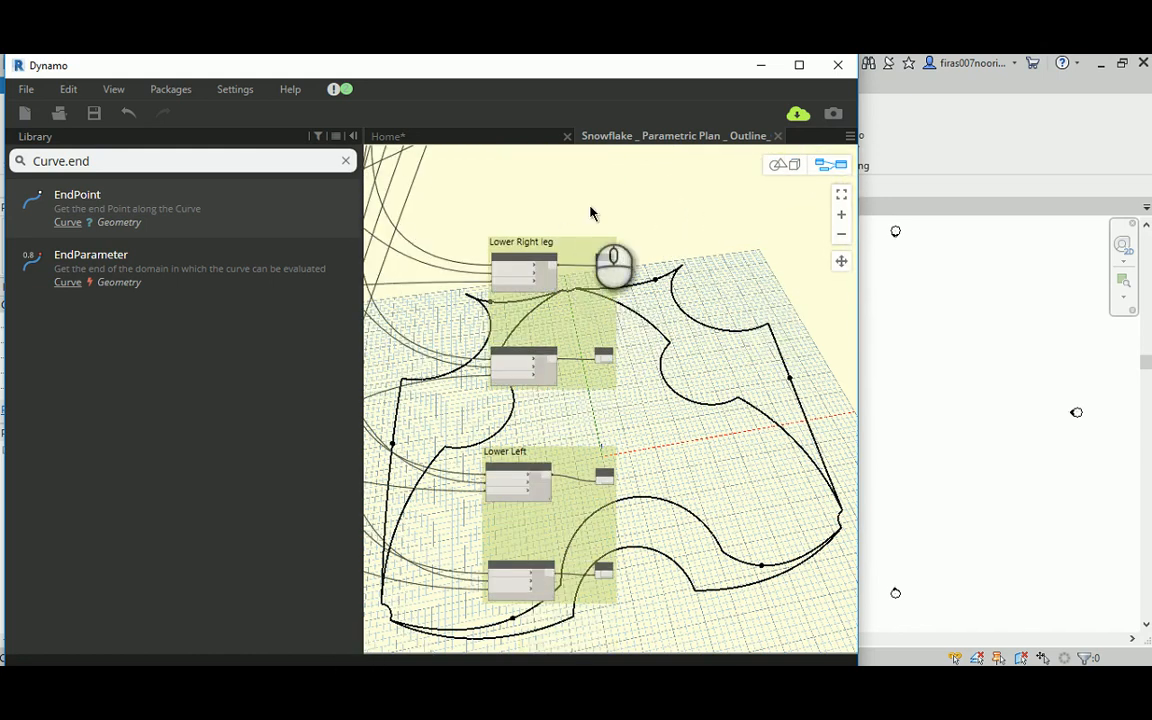
{"action": "scroll", "coordinate": [591, 213], "scroll_direction": "up", "scroll_amount": 1}
{"action": "middle_click_drag", "start_coordinate": [712, 268], "coordinate": [703, 297]}
{"action": "scroll", "coordinate": [519, 290], "scroll_direction": "up", "scroll_amount": 1}
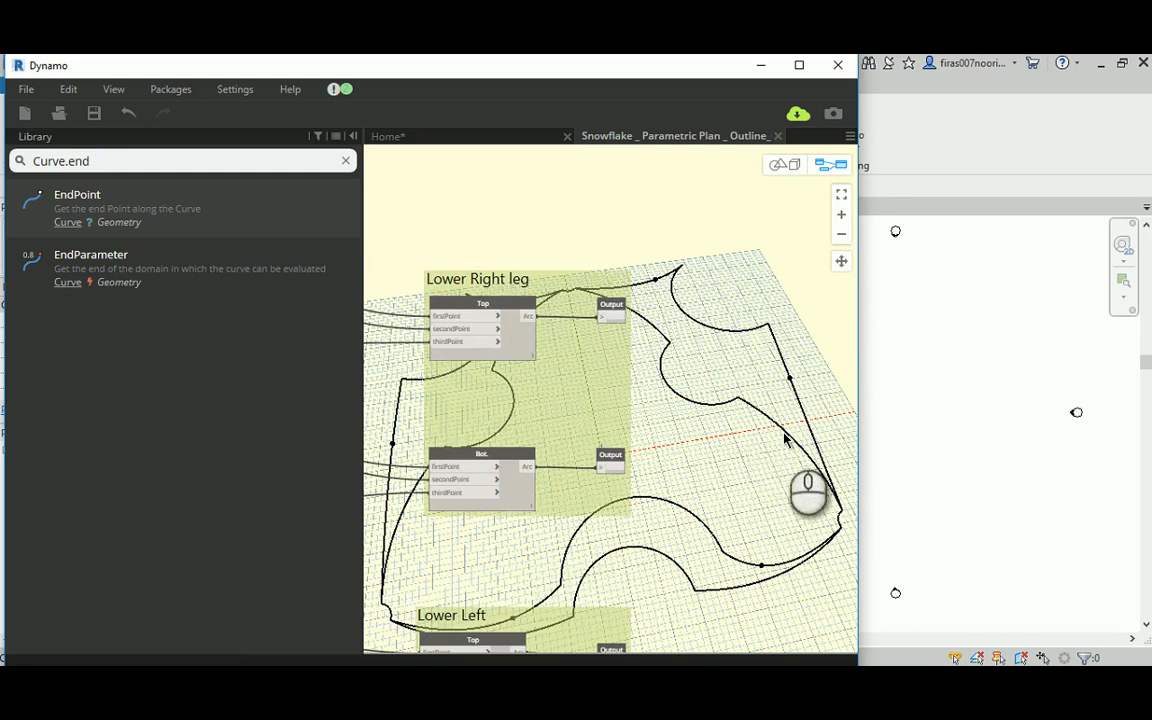
{"action": "left_click", "coordinate": [527, 318]}
{"action": "middle_click_drag", "start_coordinate": [736, 236], "coordinate": [581, 458]}
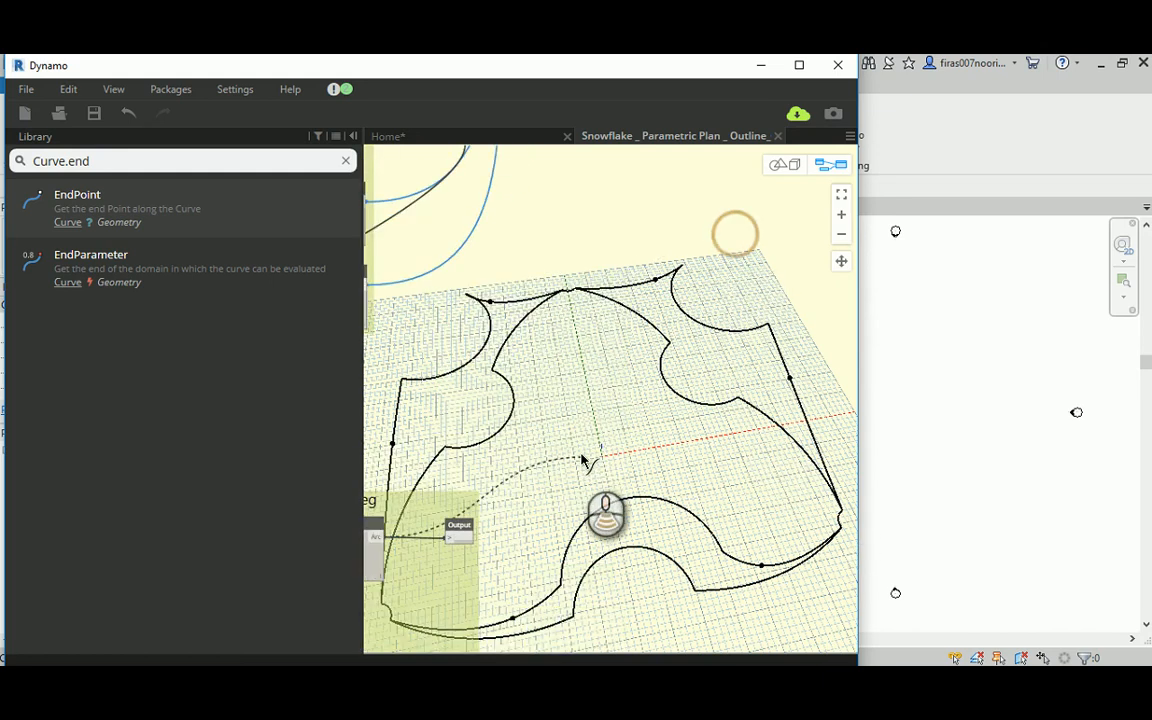
{"action": "scroll", "coordinate": [581, 458], "scroll_direction": "down", "scroll_amount": 2}
{"action": "scroll", "coordinate": [657, 390], "scroll_direction": "down", "scroll_amount": 2}
{"action": "middle_click_drag", "start_coordinate": [706, 259], "coordinate": [584, 478]}
{"action": "scroll", "coordinate": [584, 478], "scroll_direction": "down", "scroll_amount": 2}
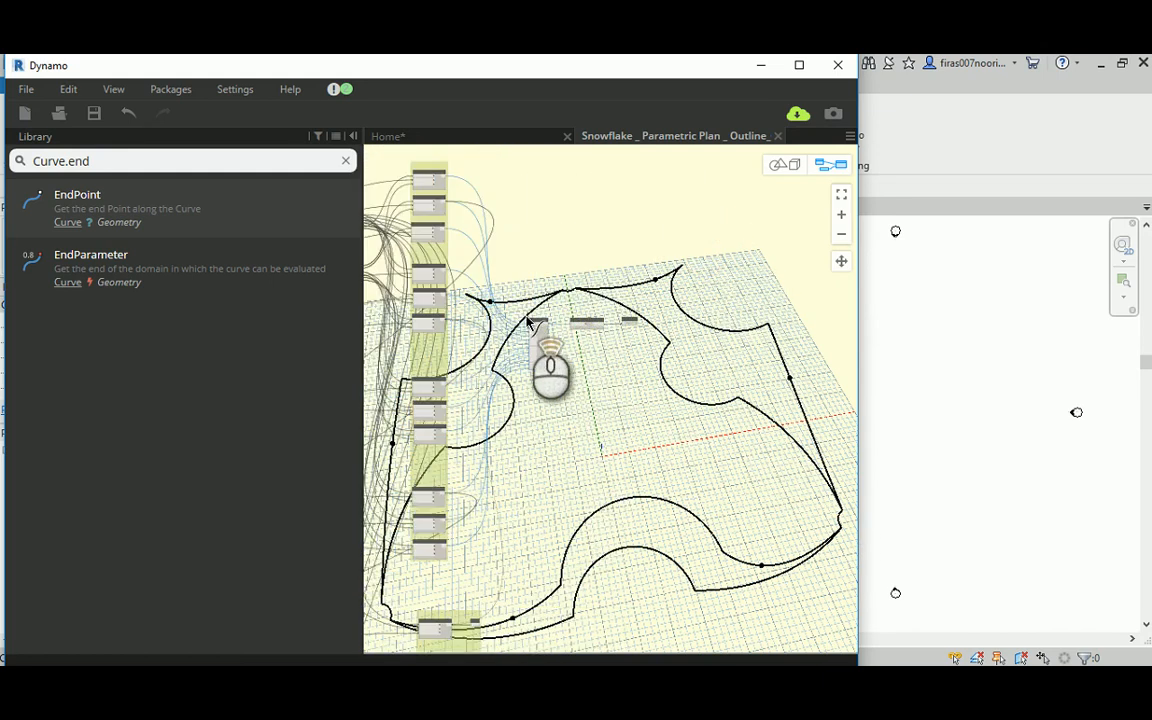
{"action": "scroll", "coordinate": [529, 322], "scroll_direction": "up", "scroll_amount": 5}
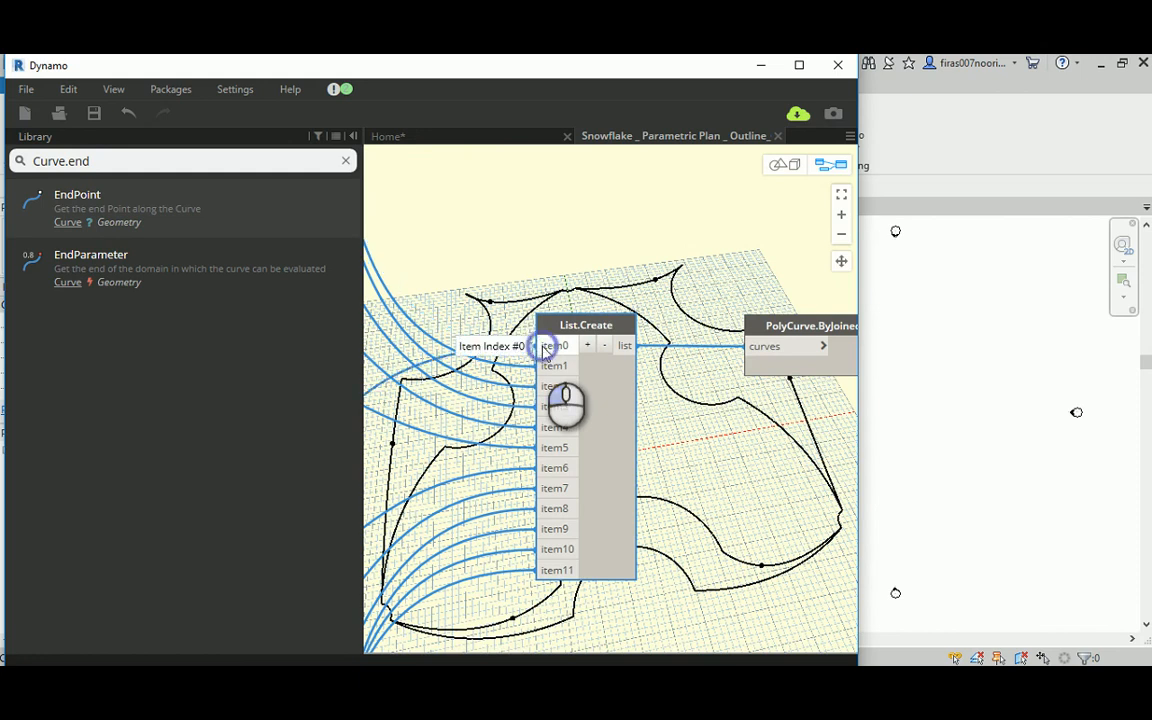
{"action": "left_click", "coordinate": [545, 346]}
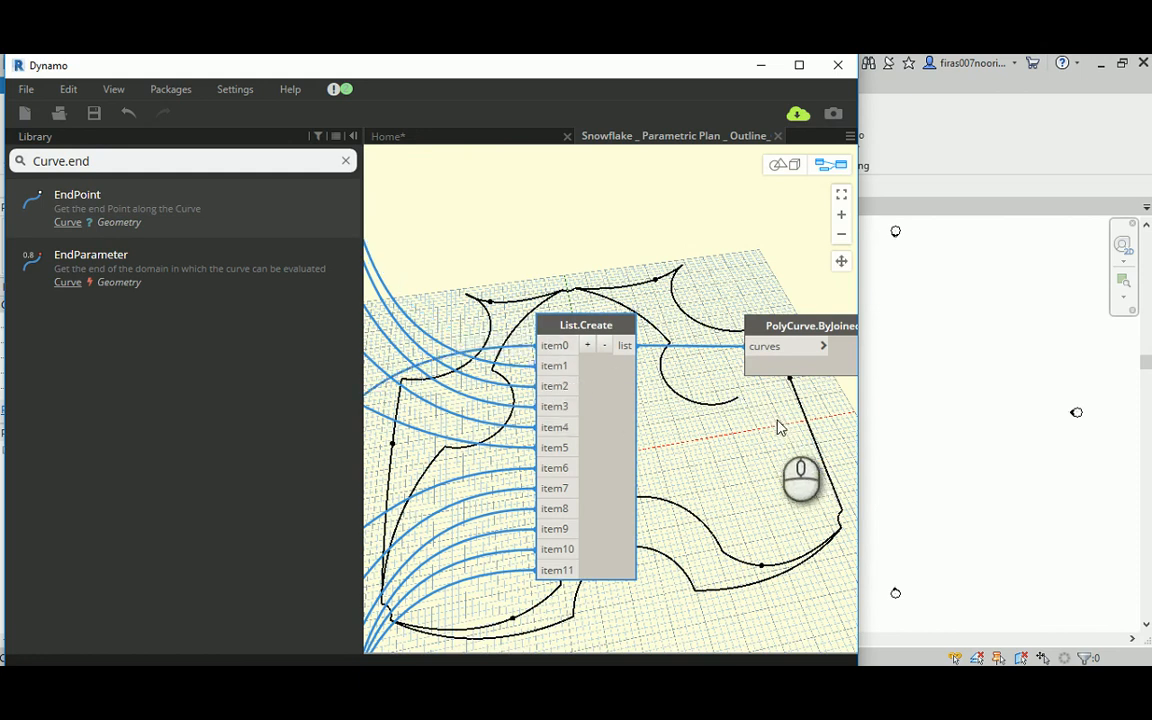
Step: Connect the Geometry output of the Top Right node in the "Curves at hi level" group to item1 of List.Create
{"action": "middle_click_drag", "start_coordinate": [755, 425], "coordinate": [734, 350]}
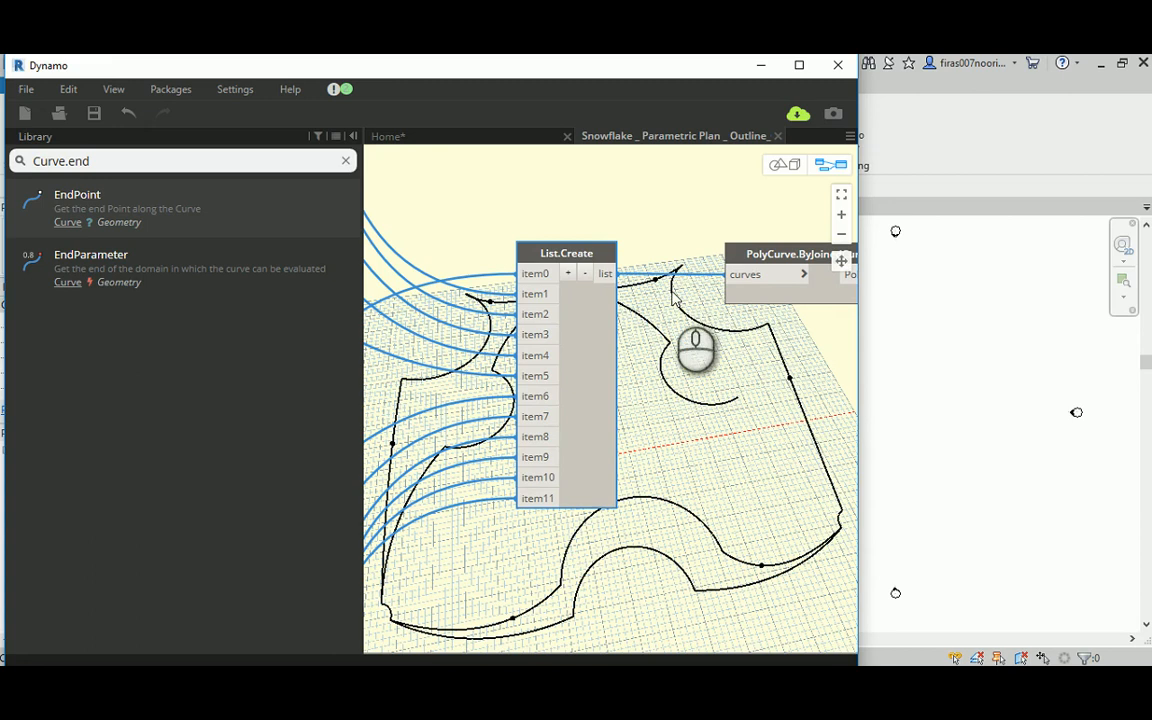
{"action": "scroll", "coordinate": [673, 295], "scroll_direction": "down", "scroll_amount": 6}
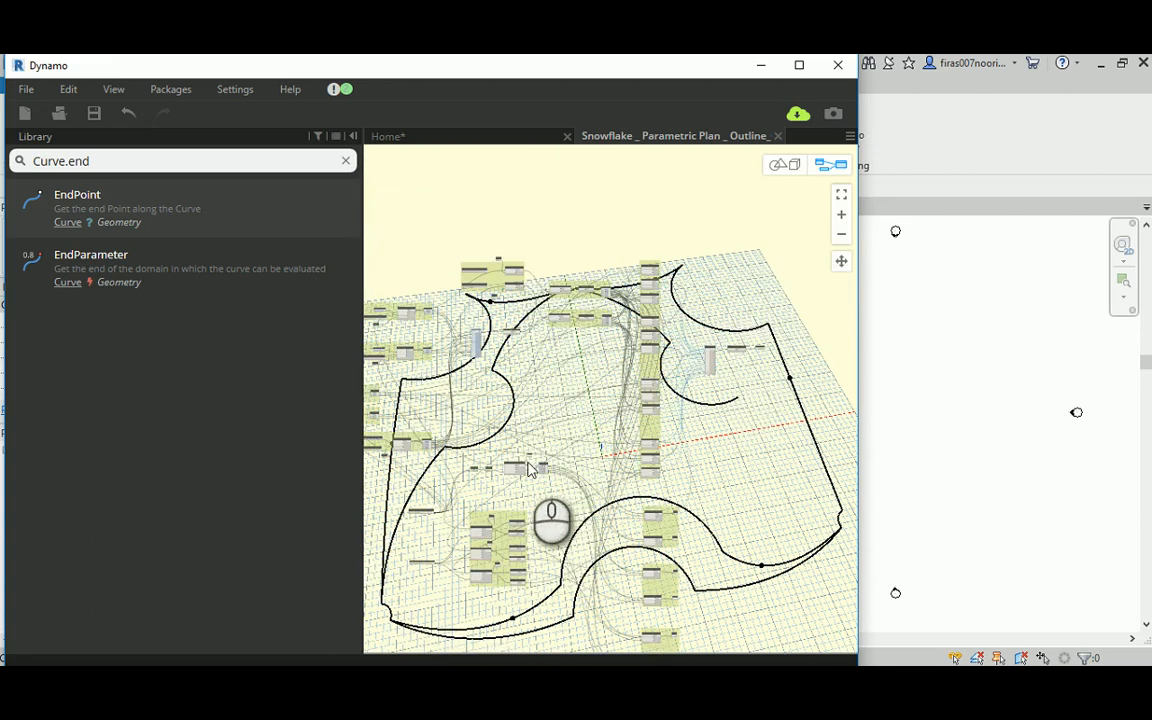
{"action": "scroll", "coordinate": [530, 470], "scroll_direction": "up", "scroll_amount": 5}
{"action": "scroll", "coordinate": [572, 488], "scroll_direction": "up", "scroll_amount": 2}
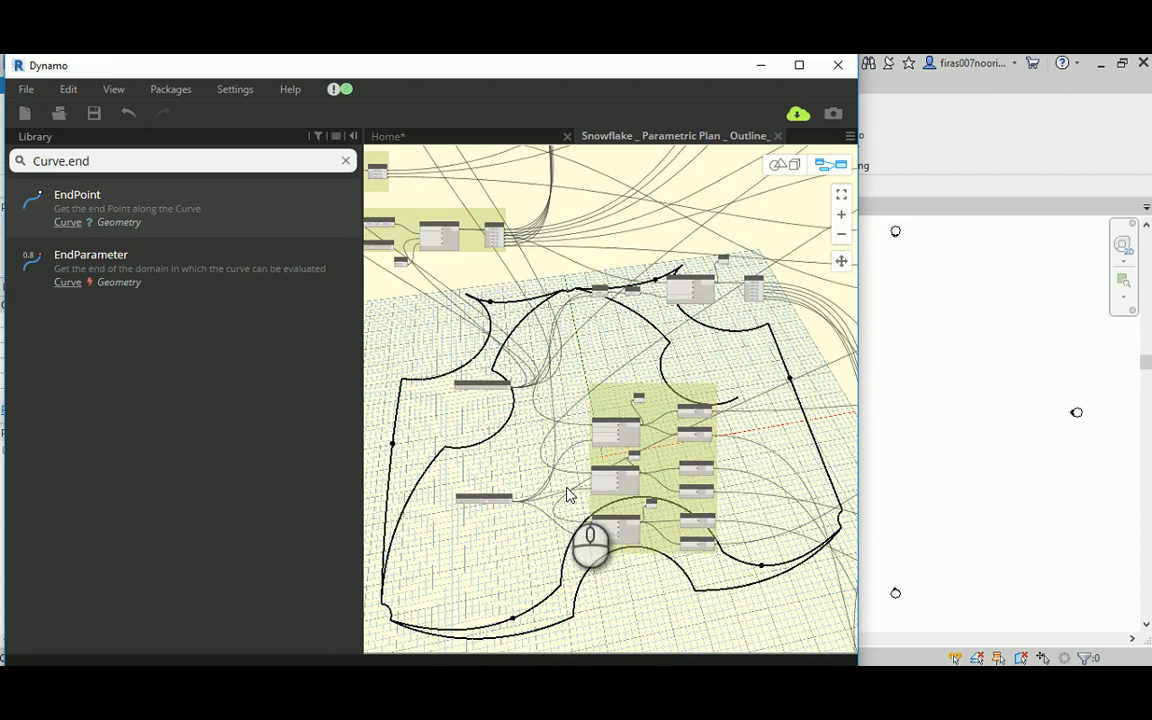
{"action": "scroll", "coordinate": [567, 494], "scroll_direction": "up", "scroll_amount": 4}
{"action": "scroll", "coordinate": [533, 399], "scroll_direction": "up", "scroll_amount": 2}
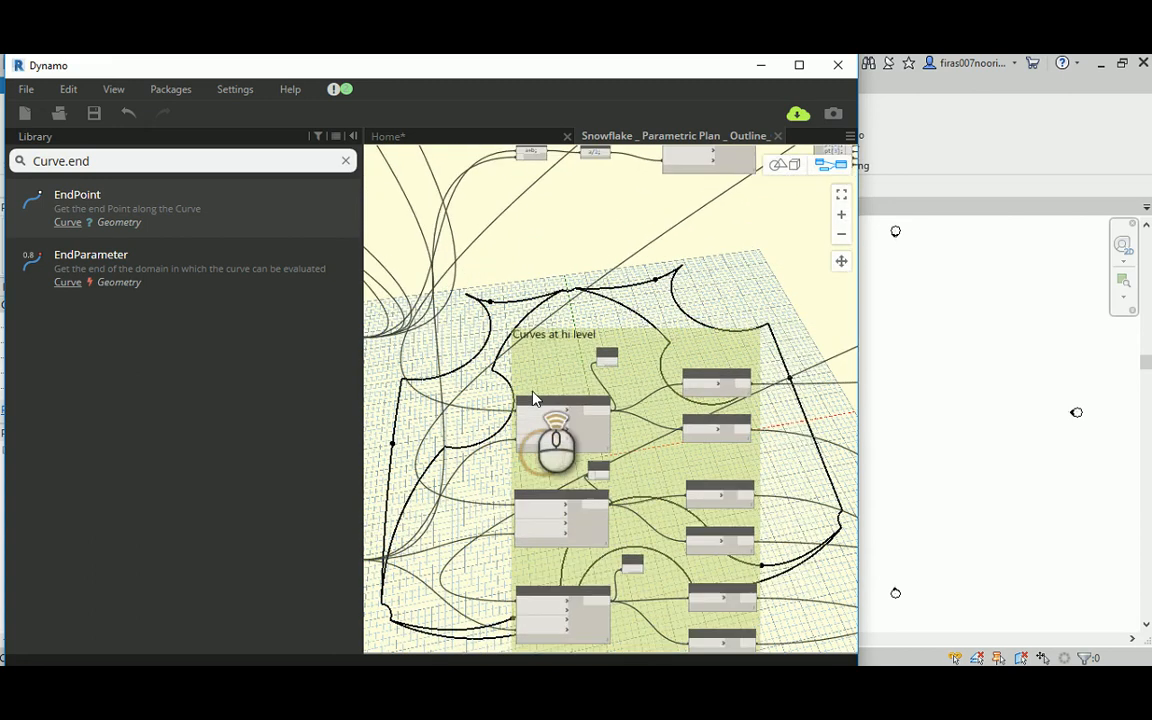
{"action": "scroll", "coordinate": [533, 399], "scroll_direction": "up", "scroll_amount": 2}
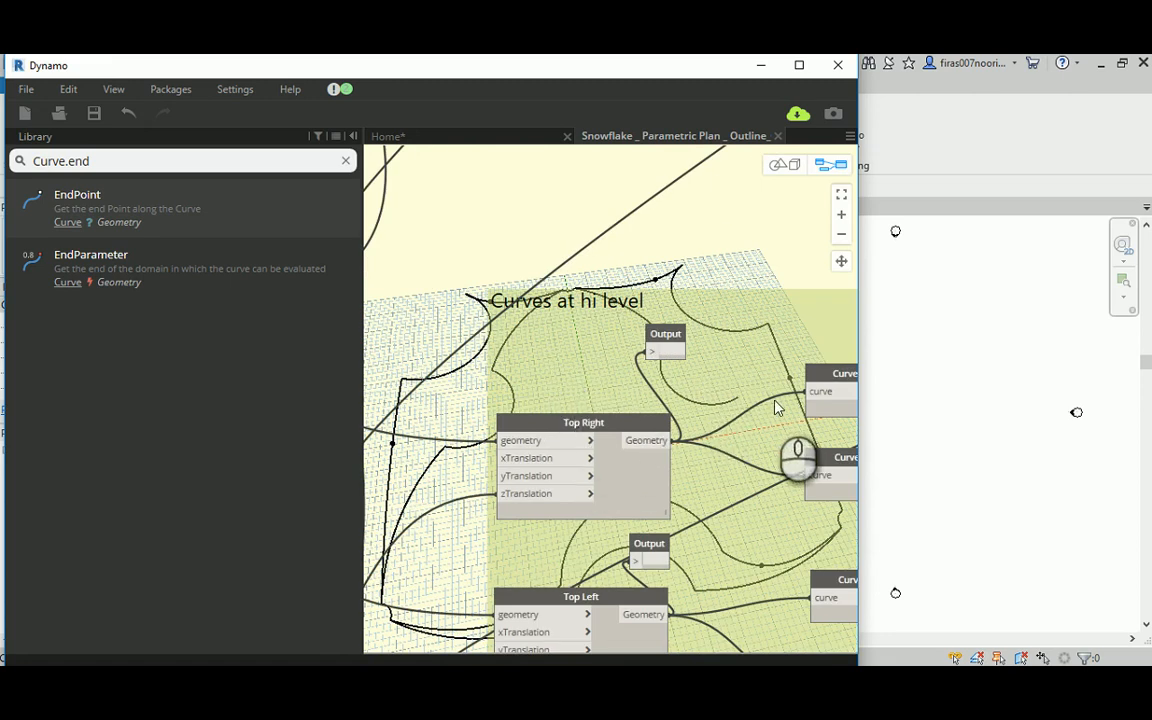
{"action": "middle_click_drag", "start_coordinate": [778, 407], "coordinate": [620, 447]}
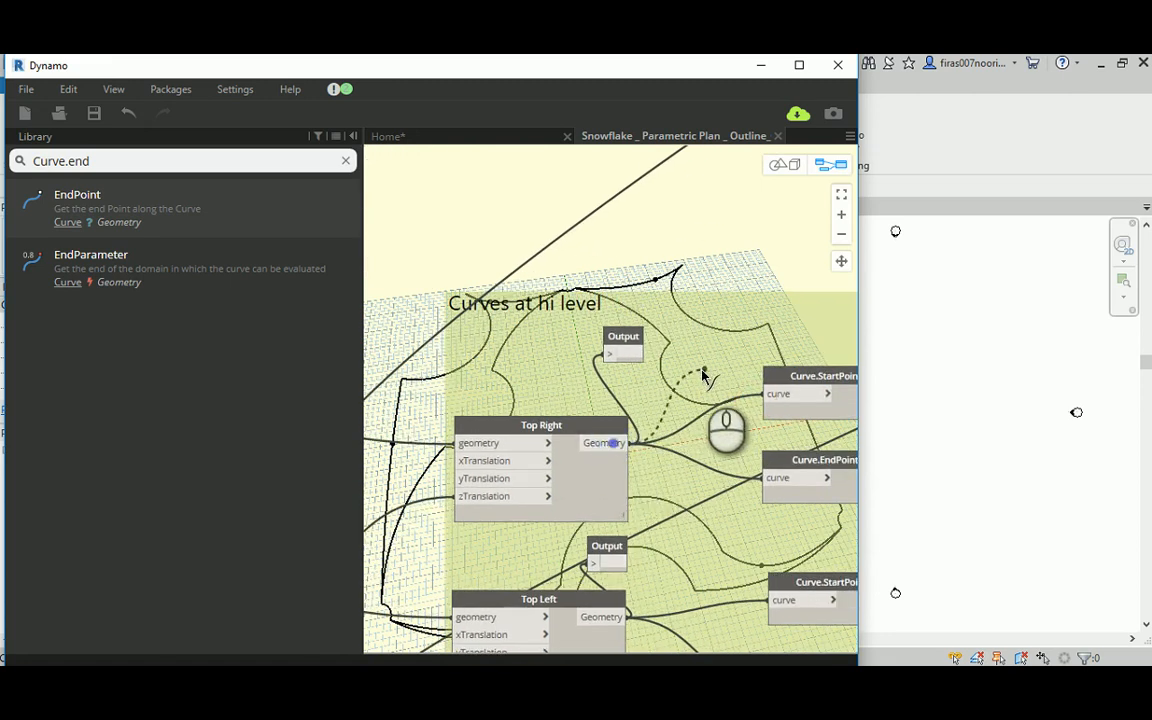
{"action": "scroll", "coordinate": [694, 381], "scroll_direction": "down", "scroll_amount": 6}
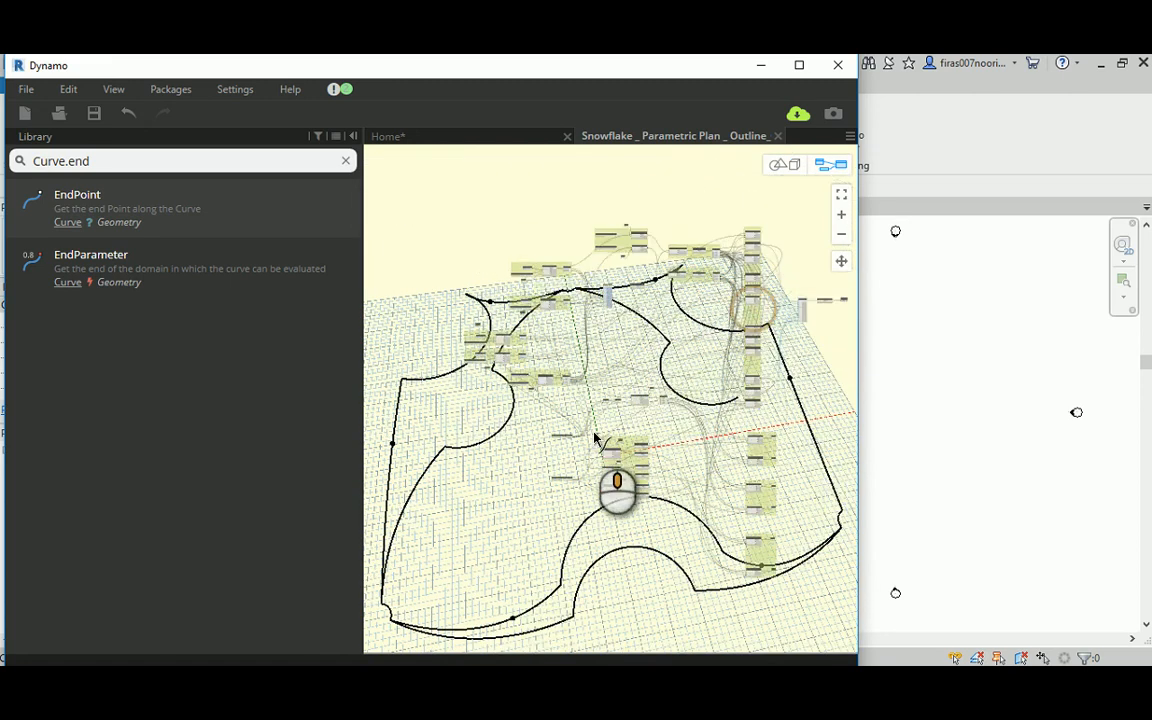
{"action": "scroll", "coordinate": [705, 370], "scroll_direction": "up", "scroll_amount": 5}
{"action": "scroll", "coordinate": [705, 365], "scroll_direction": "up", "scroll_amount": 5}
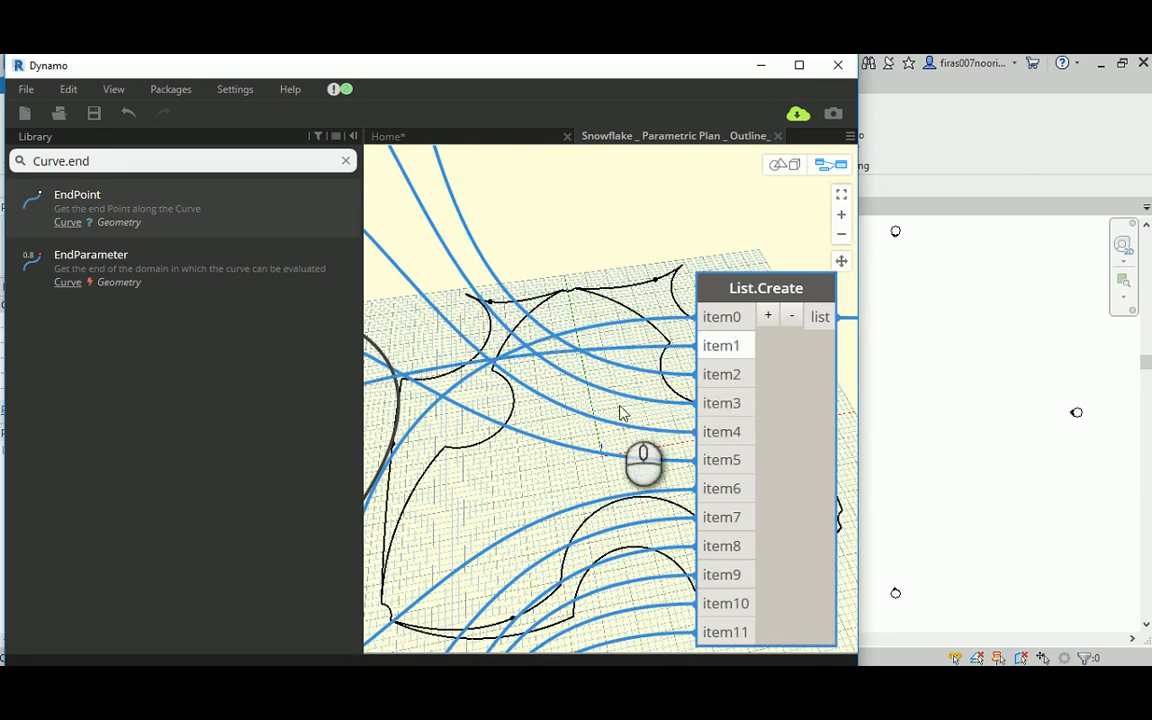
Step: Connect the Arc output of the Top Right node in the Top group to item2 of List.Create
{"action": "middle_click_drag", "start_coordinate": [609, 384], "coordinate": [553, 430]}
{"action": "scroll", "coordinate": [554, 421], "scroll_direction": "down", "scroll_amount": 1}
{"action": "scroll", "coordinate": [556, 428], "scroll_direction": "down", "scroll_amount": 1}
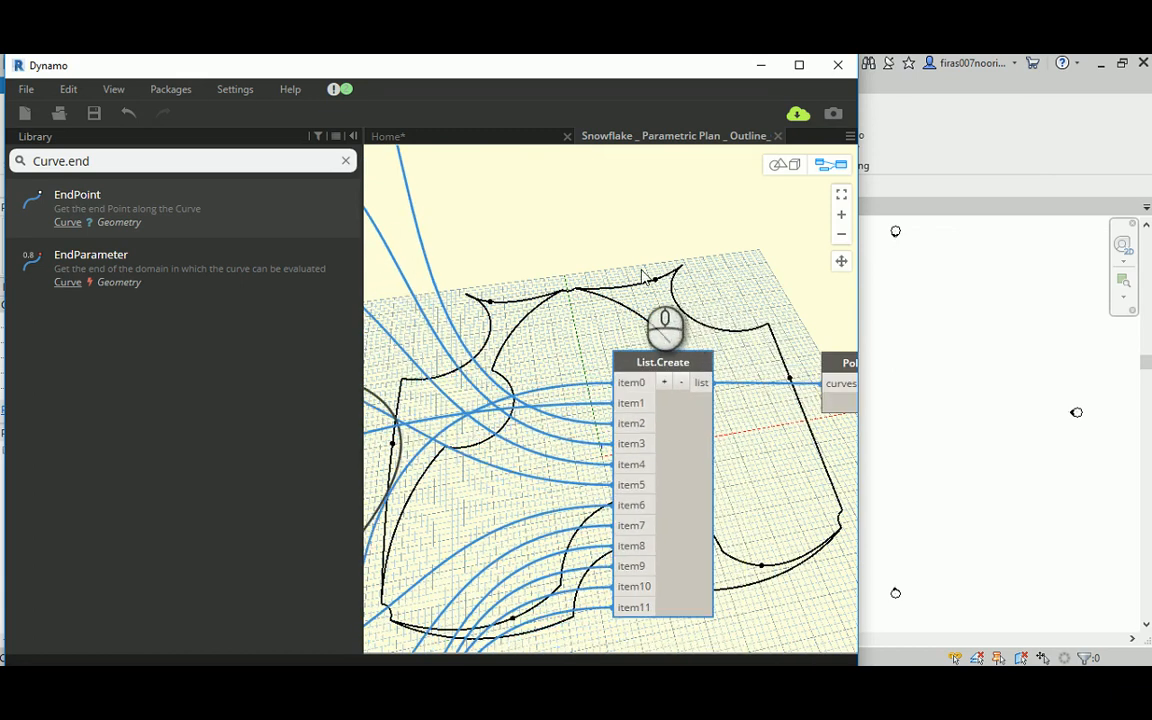
{"action": "scroll", "coordinate": [630, 272], "scroll_direction": "down", "scroll_amount": 5}
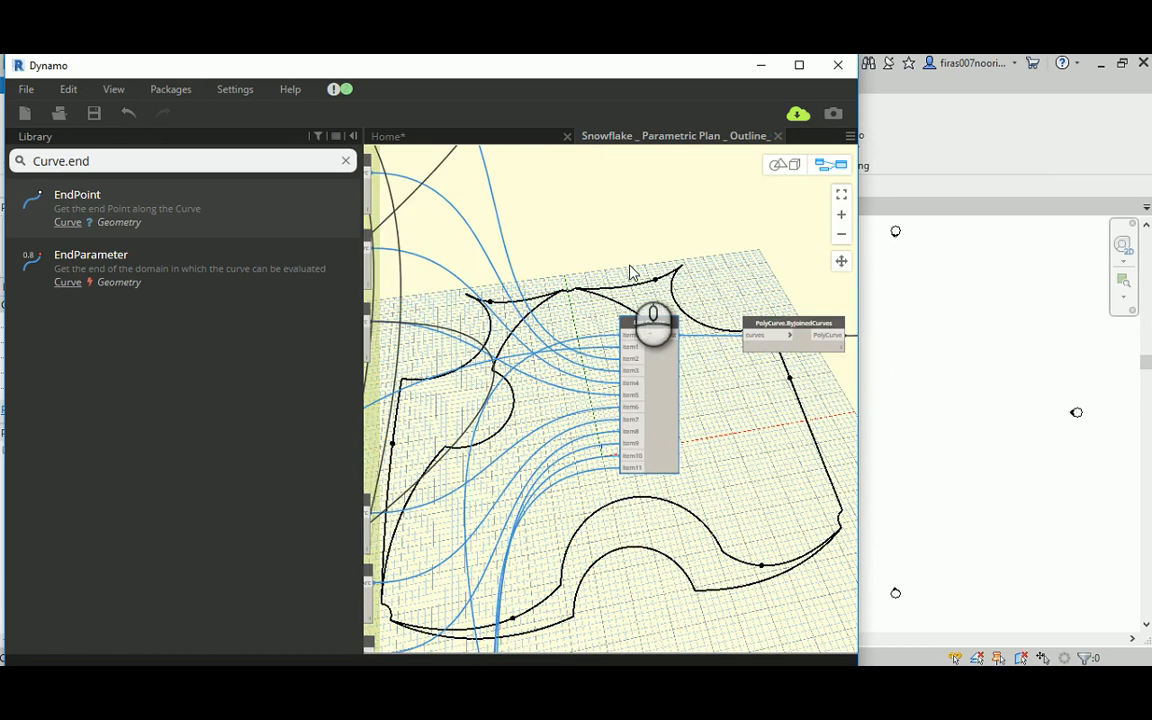
{"action": "scroll", "coordinate": [561, 362], "scroll_direction": "up", "scroll_amount": 5}
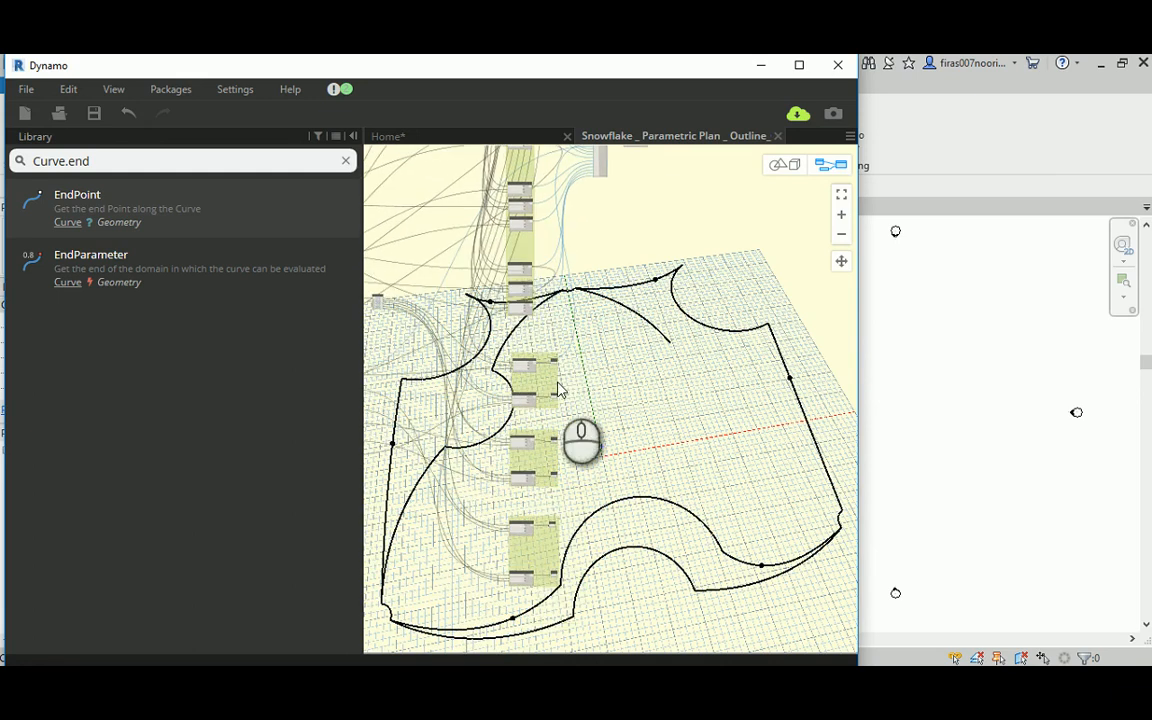
{"action": "scroll", "coordinate": [482, 450], "scroll_direction": "up", "scroll_amount": 5}
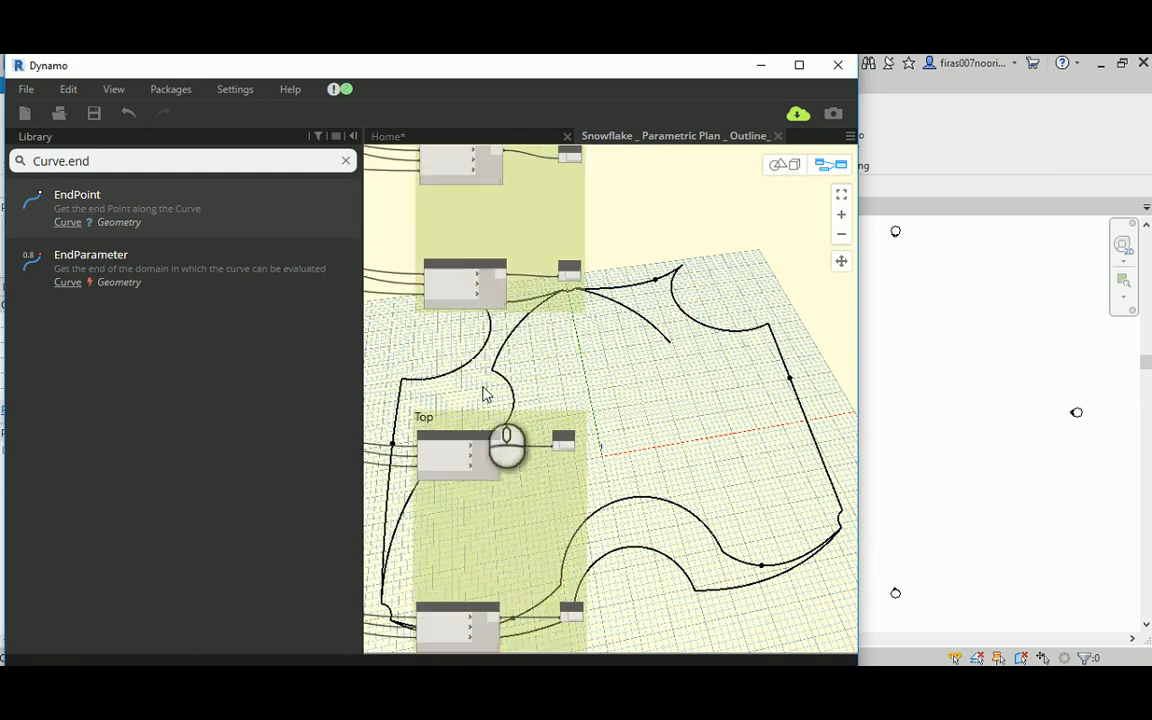
{"action": "scroll", "coordinate": [532, 371], "scroll_direction": "up", "scroll_amount": 1}
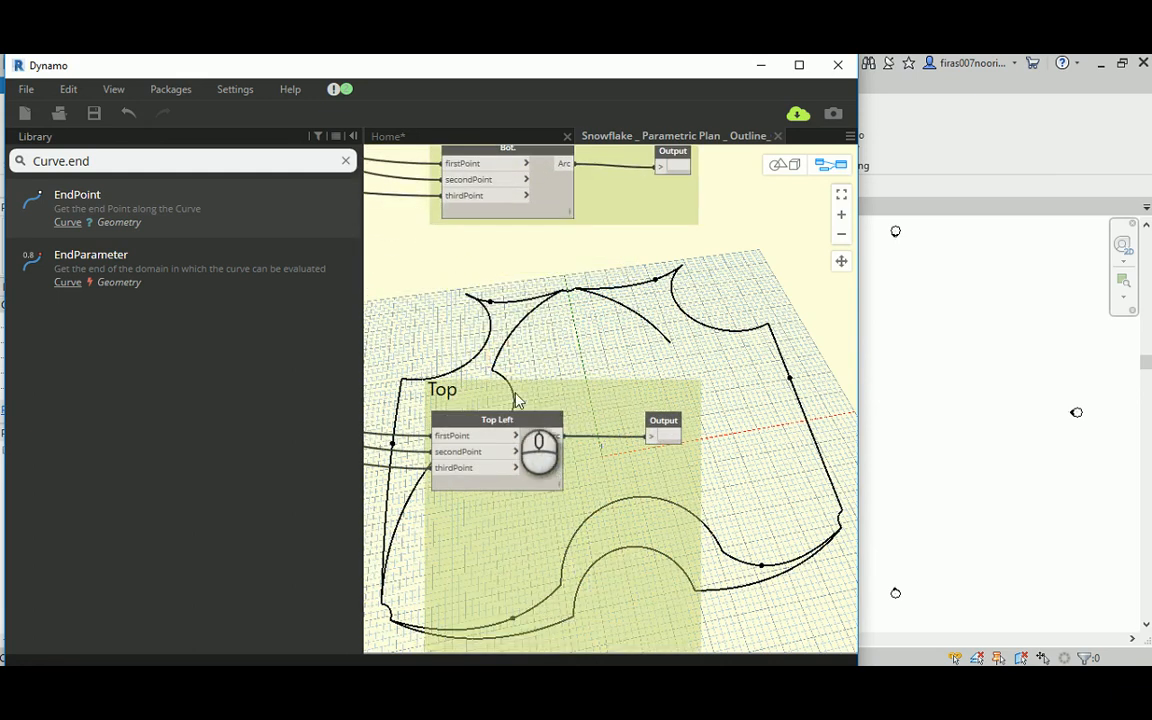
{"action": "double_click", "coordinate": [503, 421]}
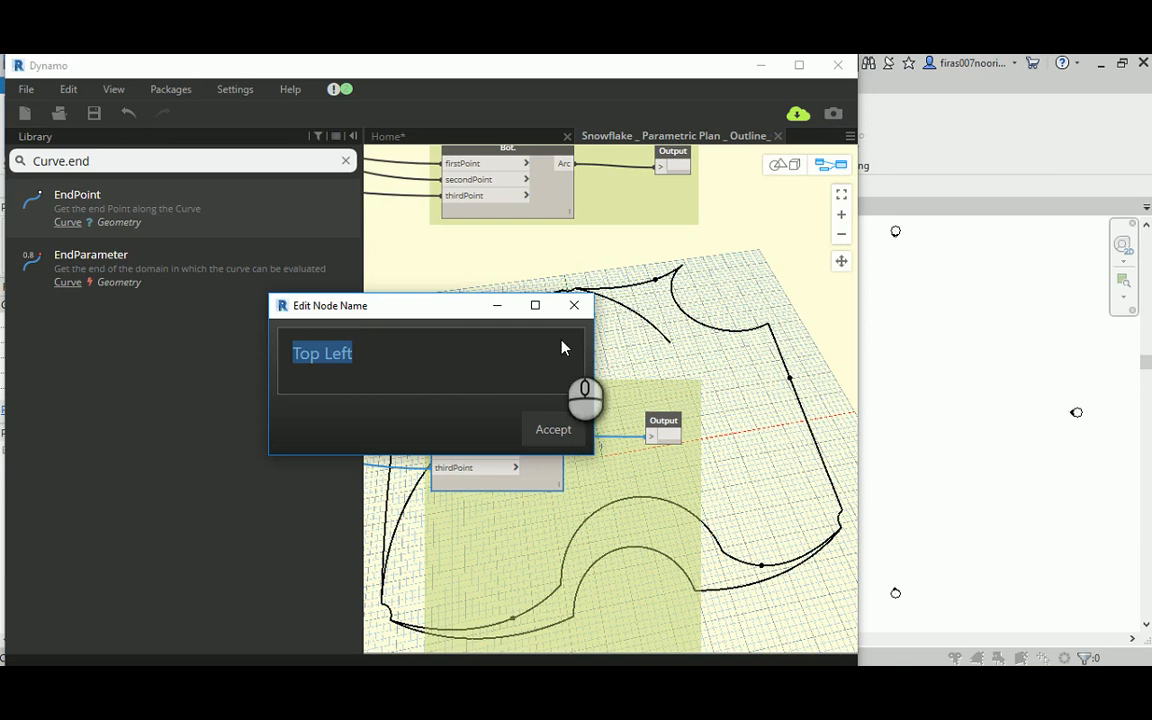
{"action": "left_click", "coordinate": [575, 306]}
{"action": "scroll", "coordinate": [625, 432], "scroll_direction": "down", "scroll_amount": 2}
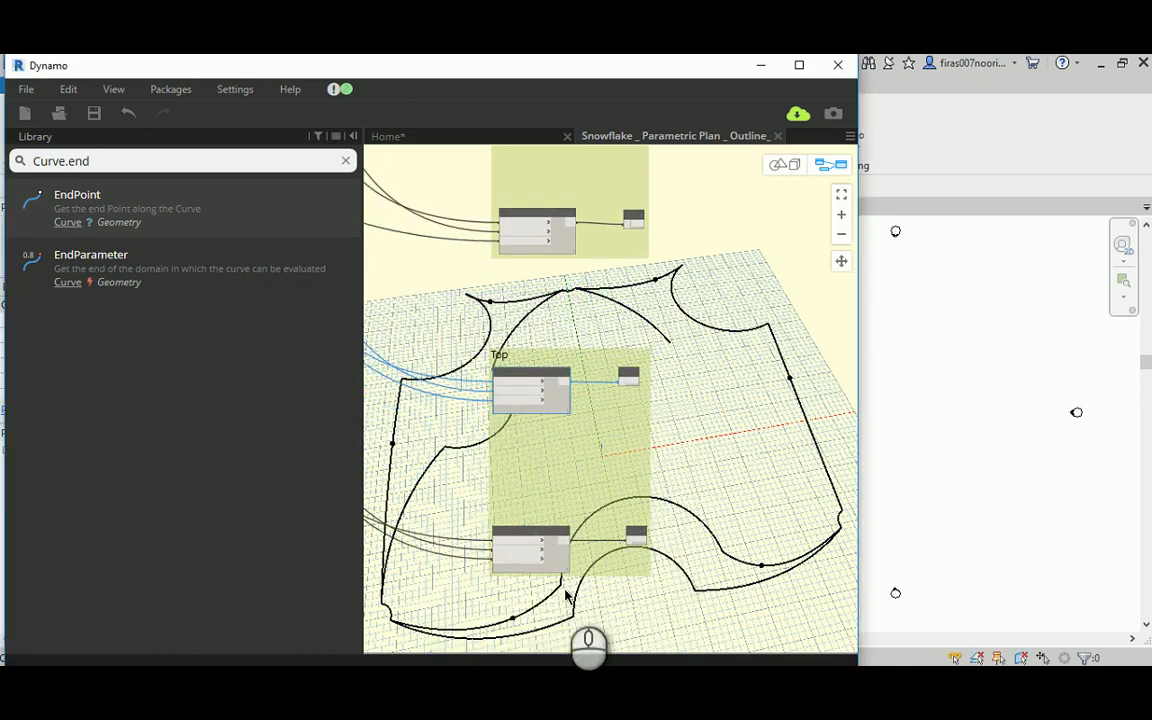
{"action": "scroll", "coordinate": [563, 530], "scroll_direction": "up", "scroll_amount": 1}
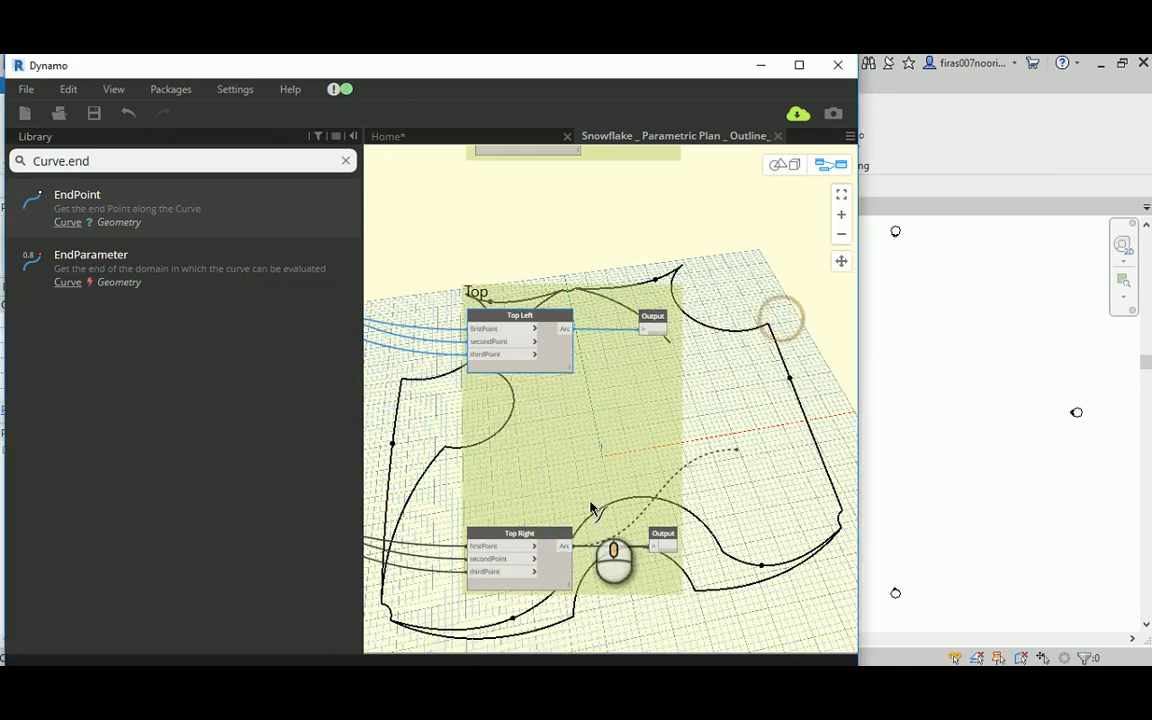
{"action": "scroll", "coordinate": [630, 436], "scroll_direction": "down", "scroll_amount": 2}
{"action": "scroll", "coordinate": [630, 436], "scroll_direction": "down", "scroll_amount": 2}
{"action": "middle_click_drag", "start_coordinate": [660, 340], "coordinate": [556, 504]}
{"action": "scroll", "coordinate": [609, 400], "scroll_direction": "down", "scroll_amount": 2}
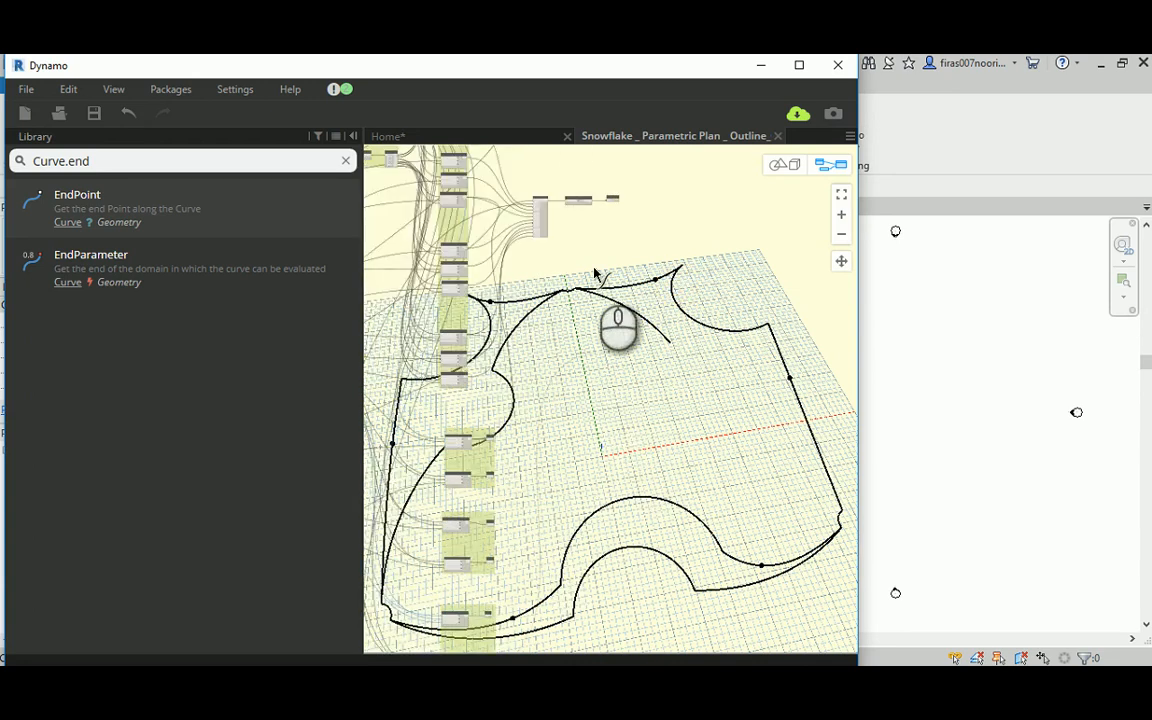
{"action": "scroll", "coordinate": [545, 198], "scroll_direction": "up", "scroll_amount": 2}
{"action": "scroll", "coordinate": [520, 198], "scroll_direction": "up", "scroll_amount": 2}
{"action": "scroll", "coordinate": [503, 216], "scroll_direction": "up", "scroll_amount": 3}
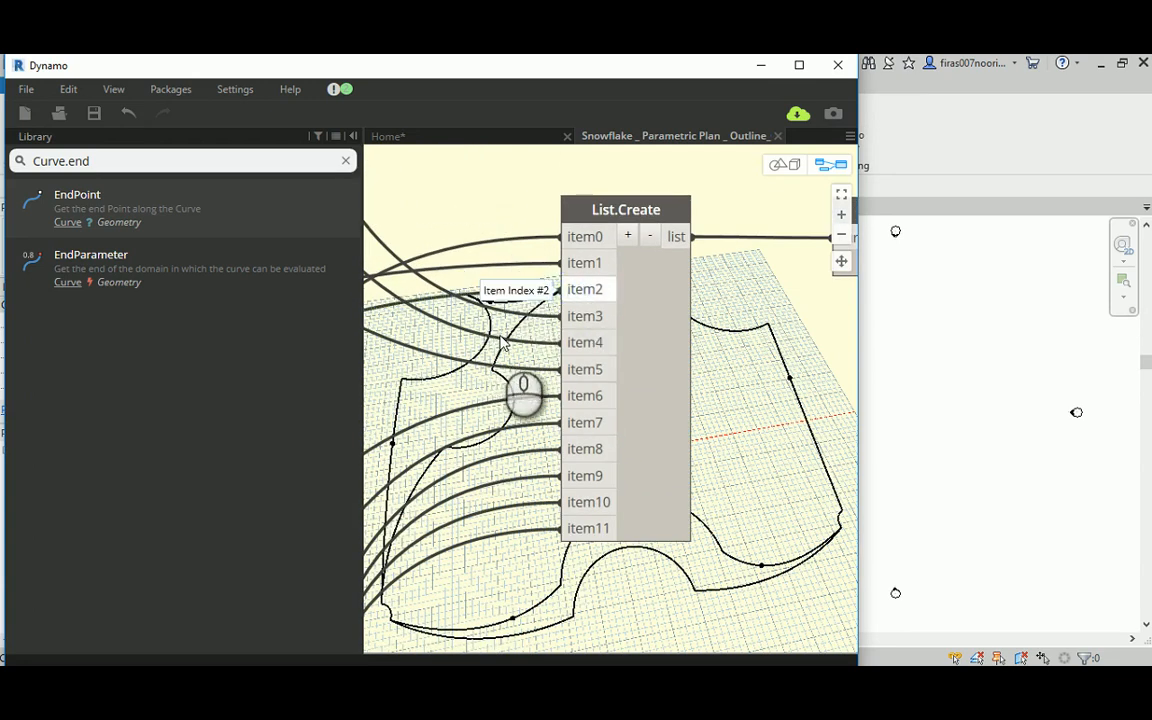
Step: Connect the Arc output of the Top Left node in the Top group to item4 of List.Create
{"action": "left_click_drag", "start_coordinate": [502, 338], "coordinate": [643, 320]}
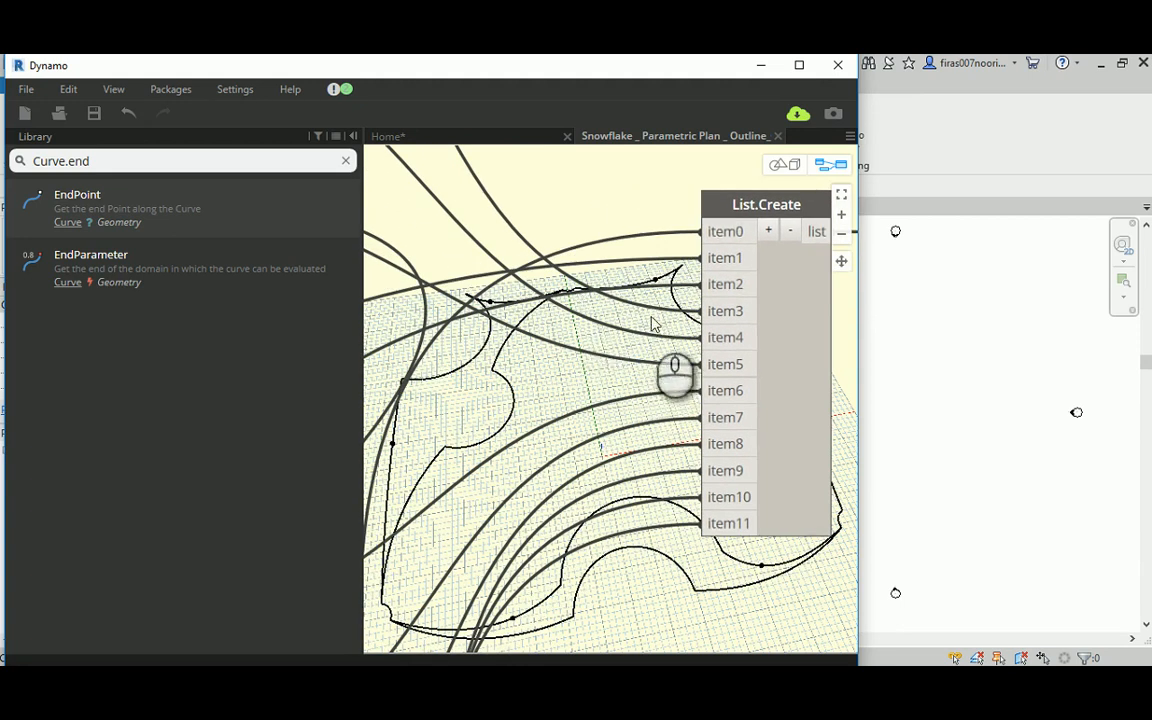
{"action": "scroll", "coordinate": [596, 290], "scroll_direction": "up", "scroll_amount": 1}
{"action": "middle_click_drag", "start_coordinate": [594, 288], "coordinate": [583, 351]}
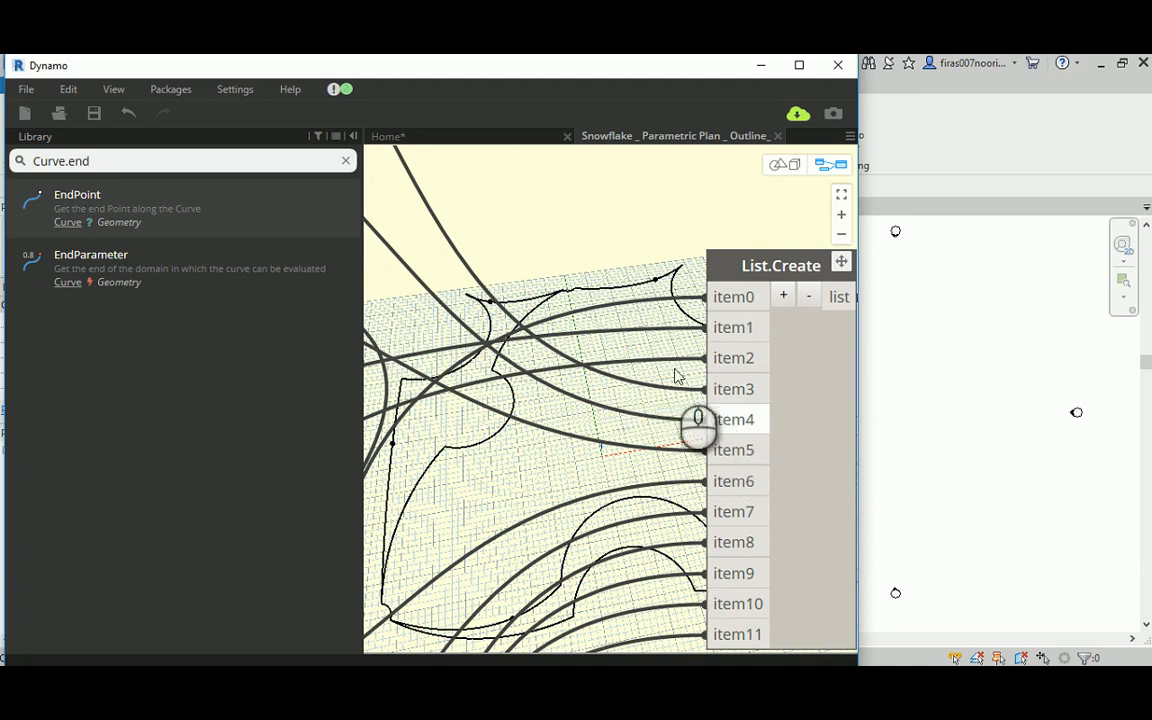
{"action": "scroll", "coordinate": [555, 292], "scroll_direction": "down", "scroll_amount": 10}
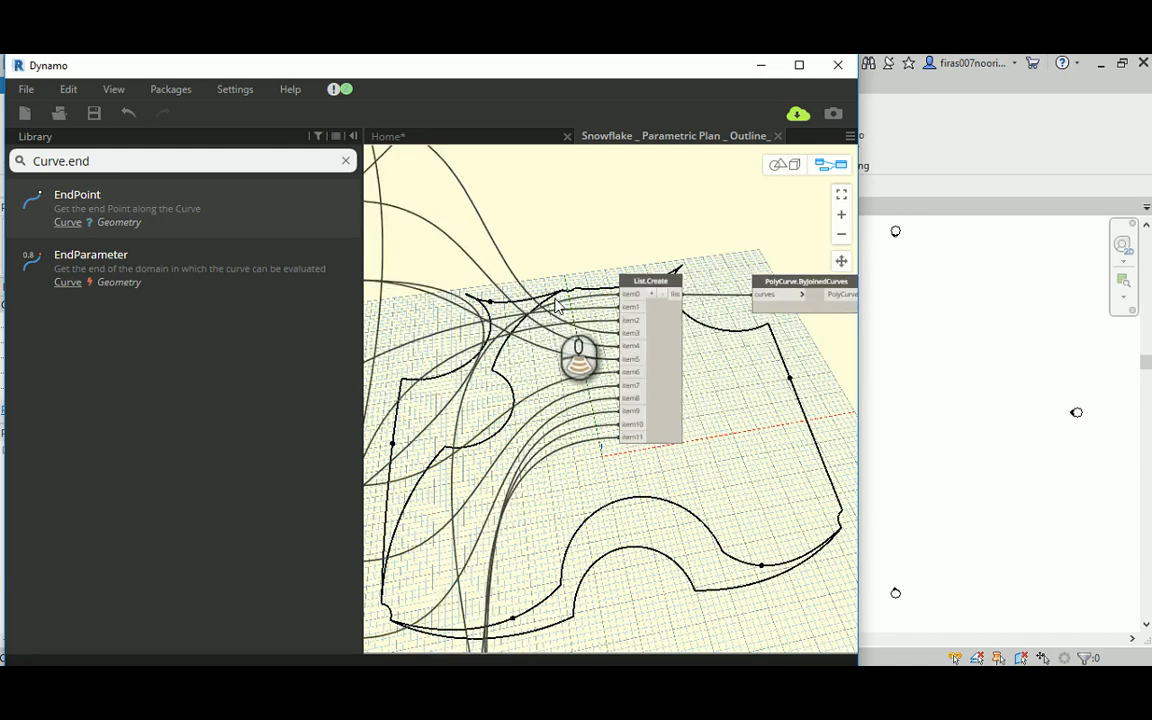
{"action": "middle_click_drag", "start_coordinate": [528, 487], "coordinate": [410, 412]}
{"action": "scroll", "coordinate": [641, 556], "scroll_direction": "up", "scroll_amount": 8}
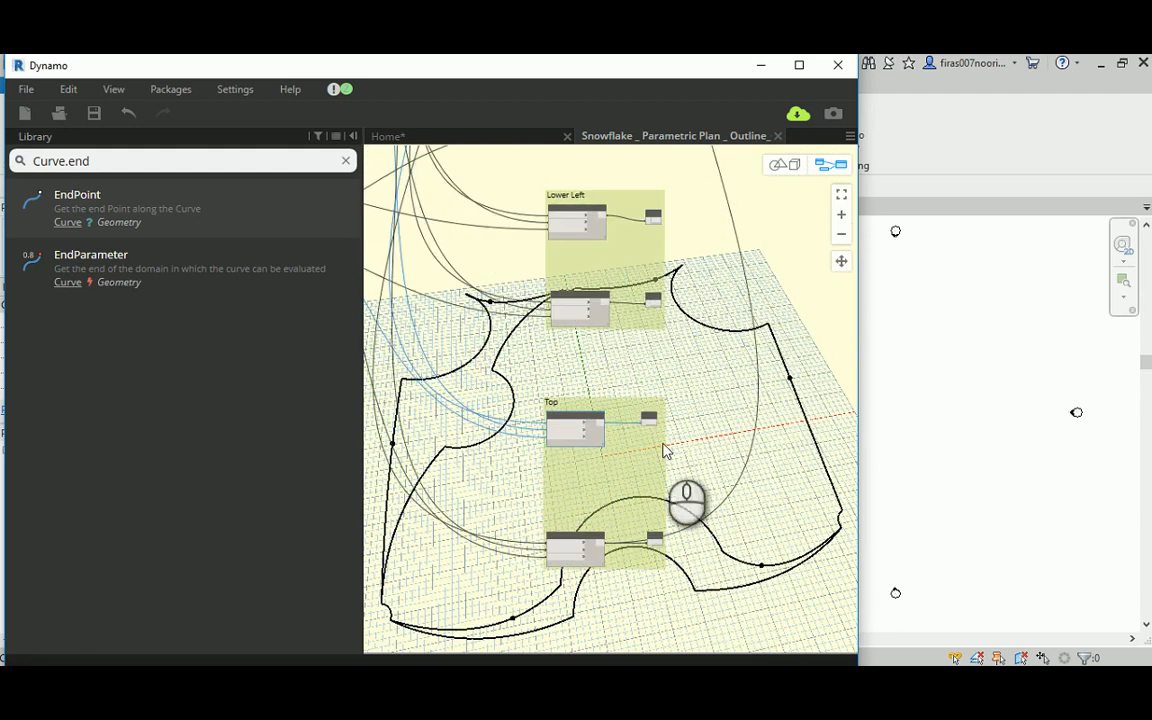
{"action": "left_click", "coordinate": [545, 438]}
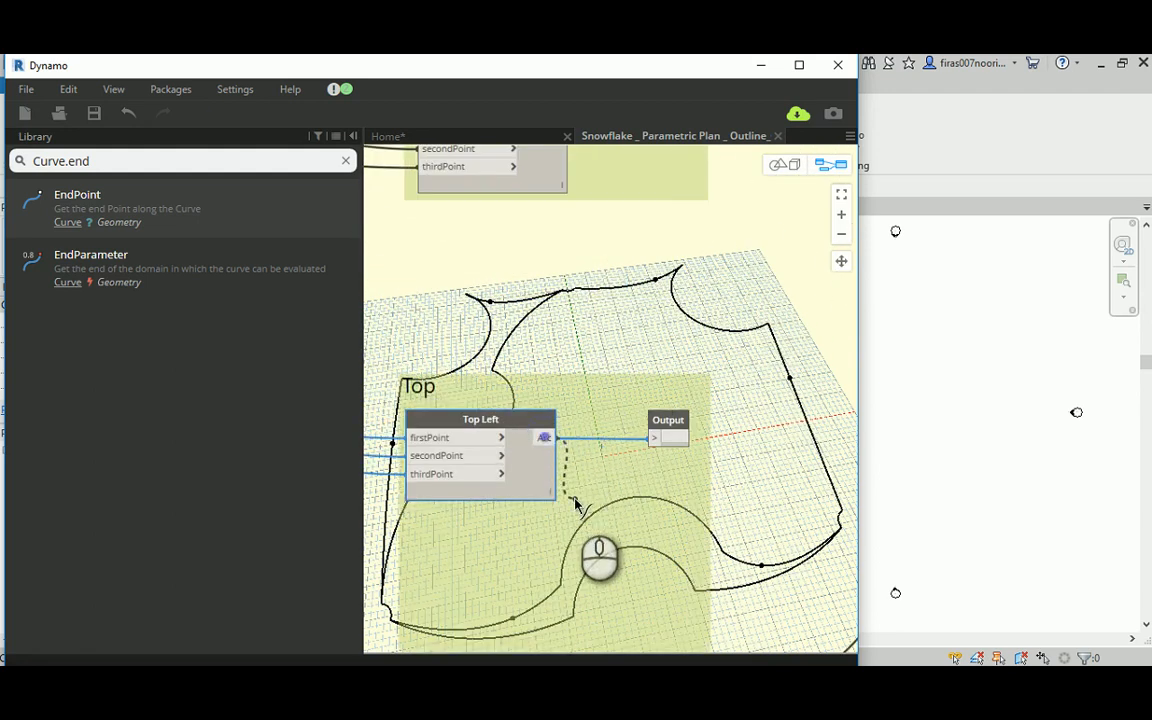
{"action": "scroll", "coordinate": [579, 498], "scroll_direction": "down", "scroll_amount": 8}
{"action": "middle_click_drag", "start_coordinate": [718, 279], "coordinate": [628, 477]}
{"action": "middle_click_drag", "start_coordinate": [658, 298], "coordinate": [661, 527]}
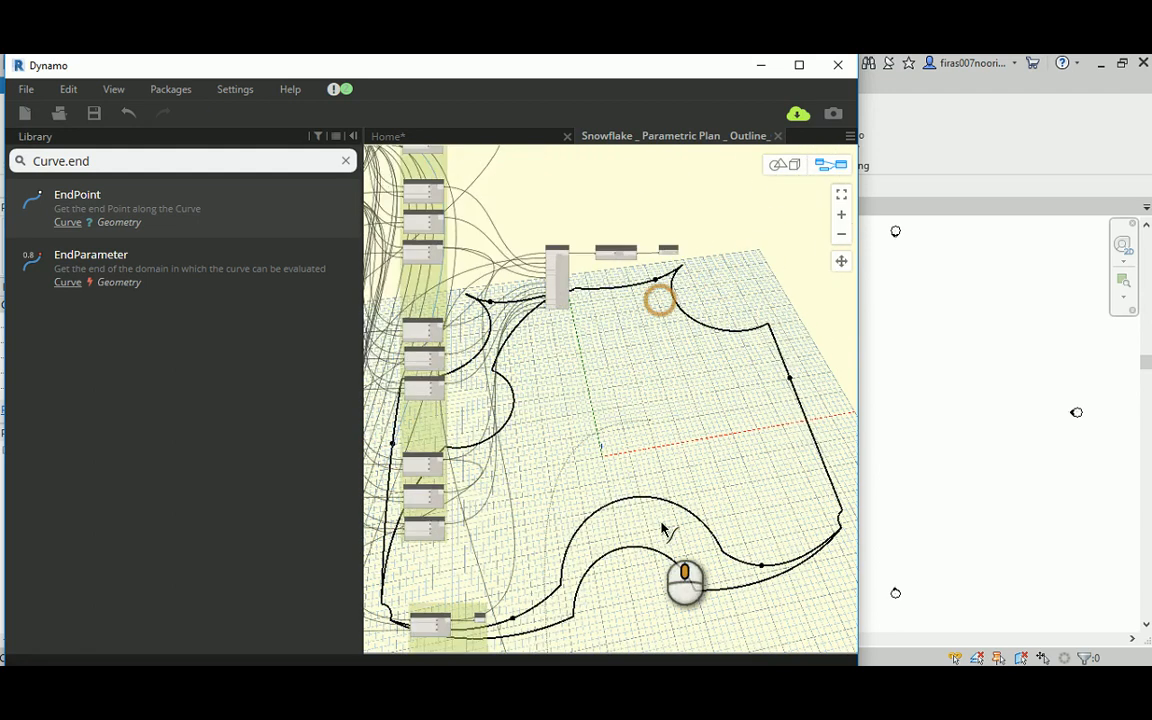
{"action": "scroll", "coordinate": [560, 378], "scroll_direction": "up", "scroll_amount": 8}
{"action": "scroll", "coordinate": [538, 352], "scroll_direction": "up", "scroll_amount": 3}
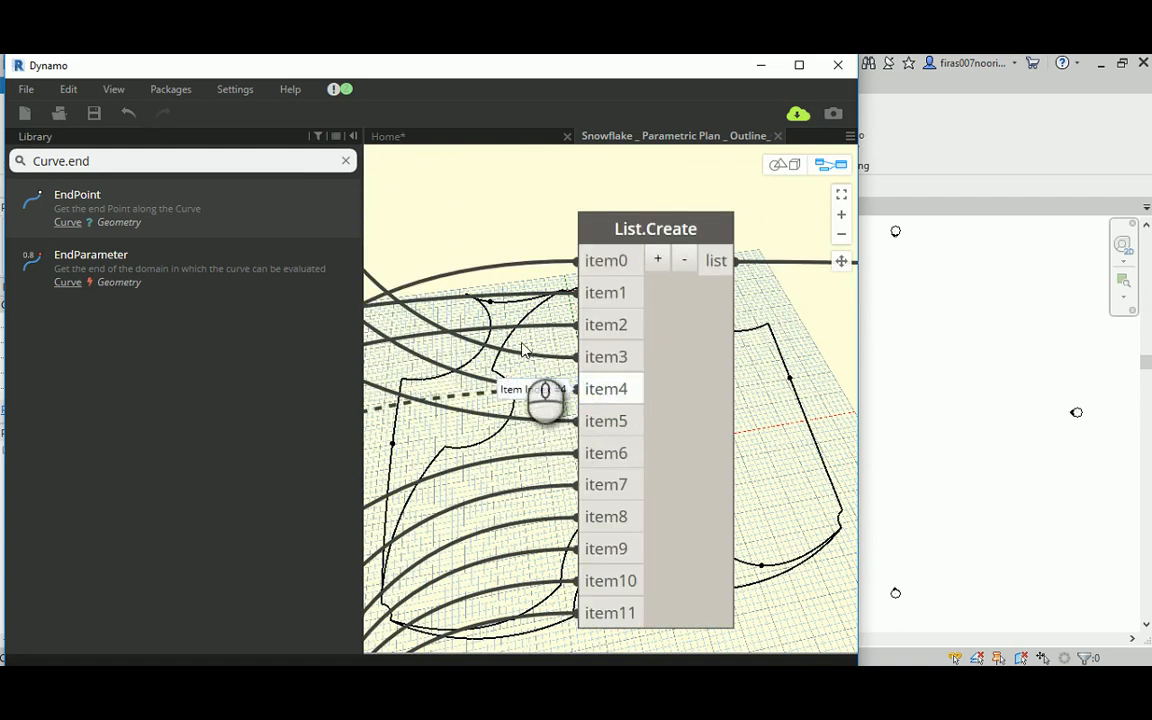
{"action": "left_click", "coordinate": [549, 389]}
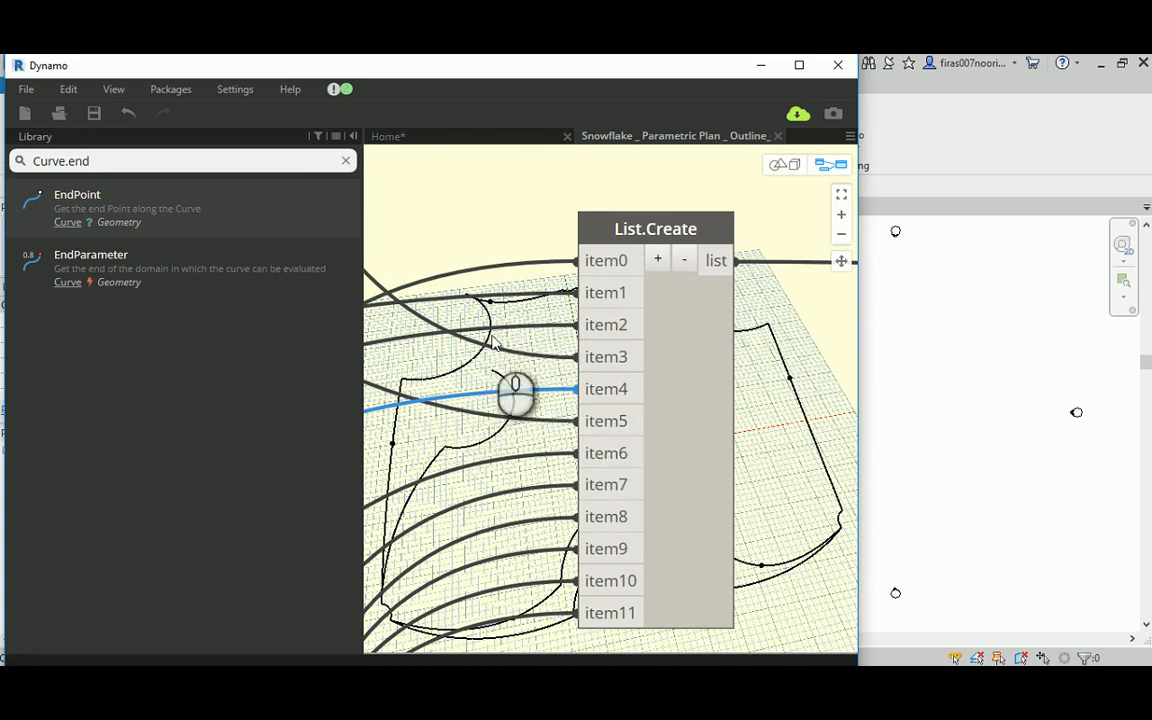
Step: Connect the Geometry output of the Top Left node in the "Curves at hi level" group to item5 of List.Create
{"action": "scroll", "coordinate": [506, 311], "scroll_direction": "down", "scroll_amount": 10}
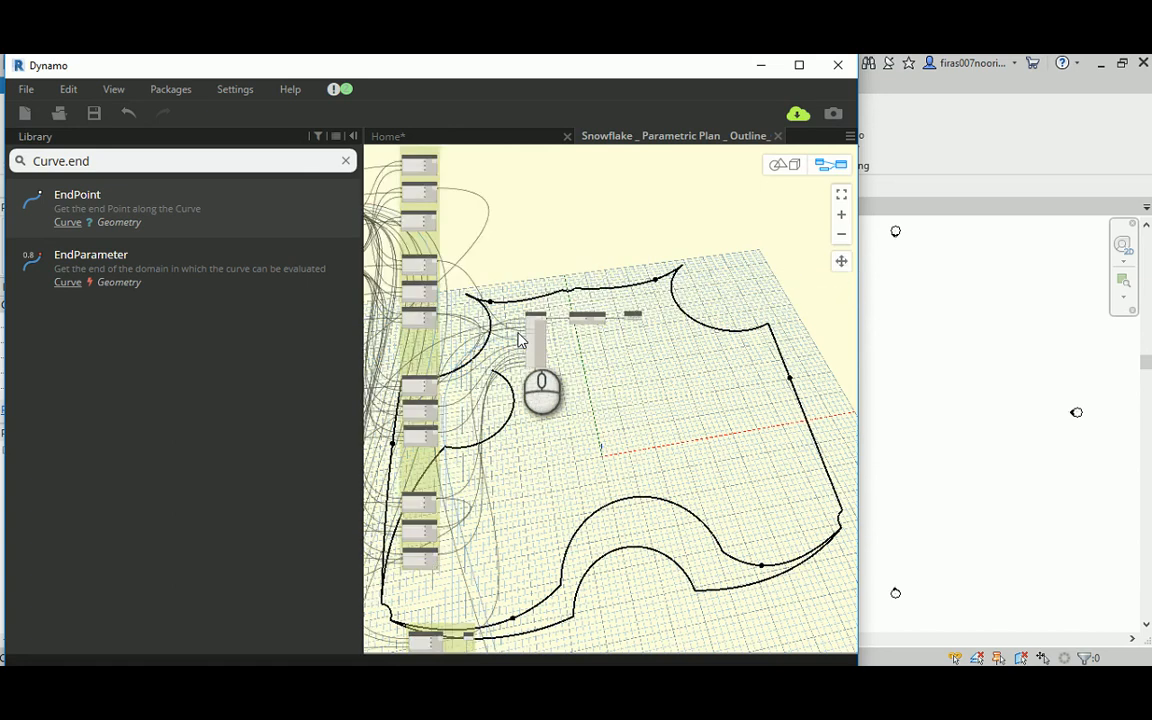
{"action": "scroll", "coordinate": [434, 432], "scroll_direction": "up", "scroll_amount": 8}
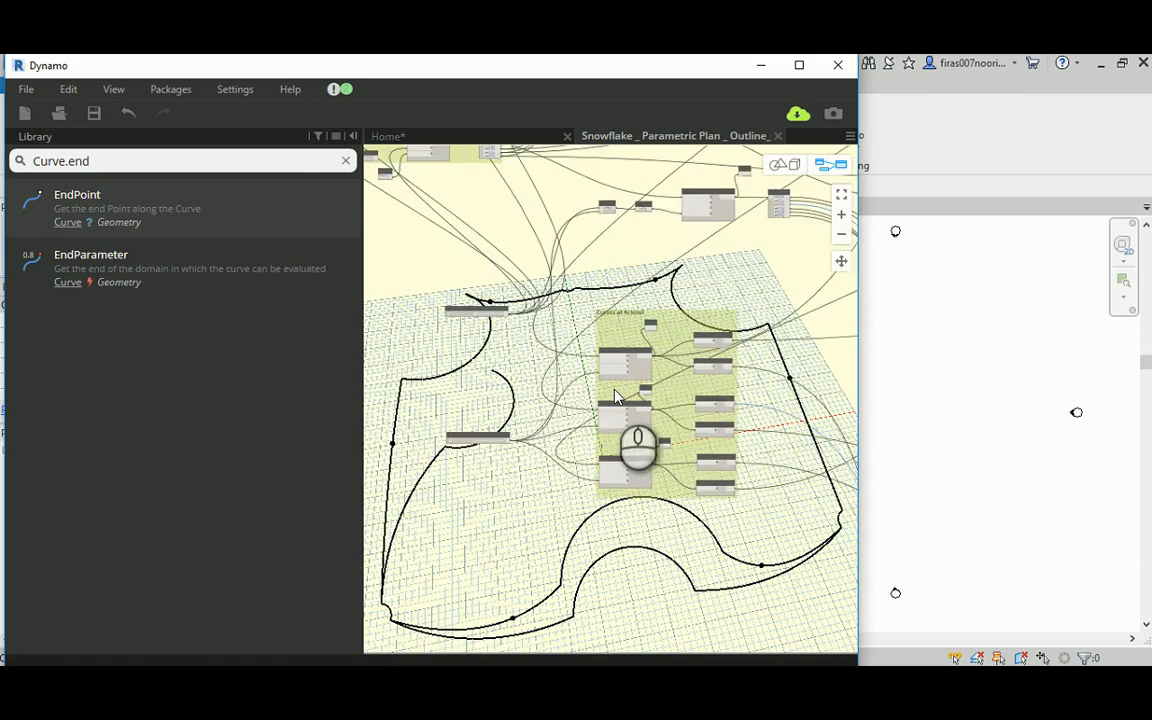
{"action": "scroll", "coordinate": [604, 402], "scroll_direction": "up", "scroll_amount": 5}
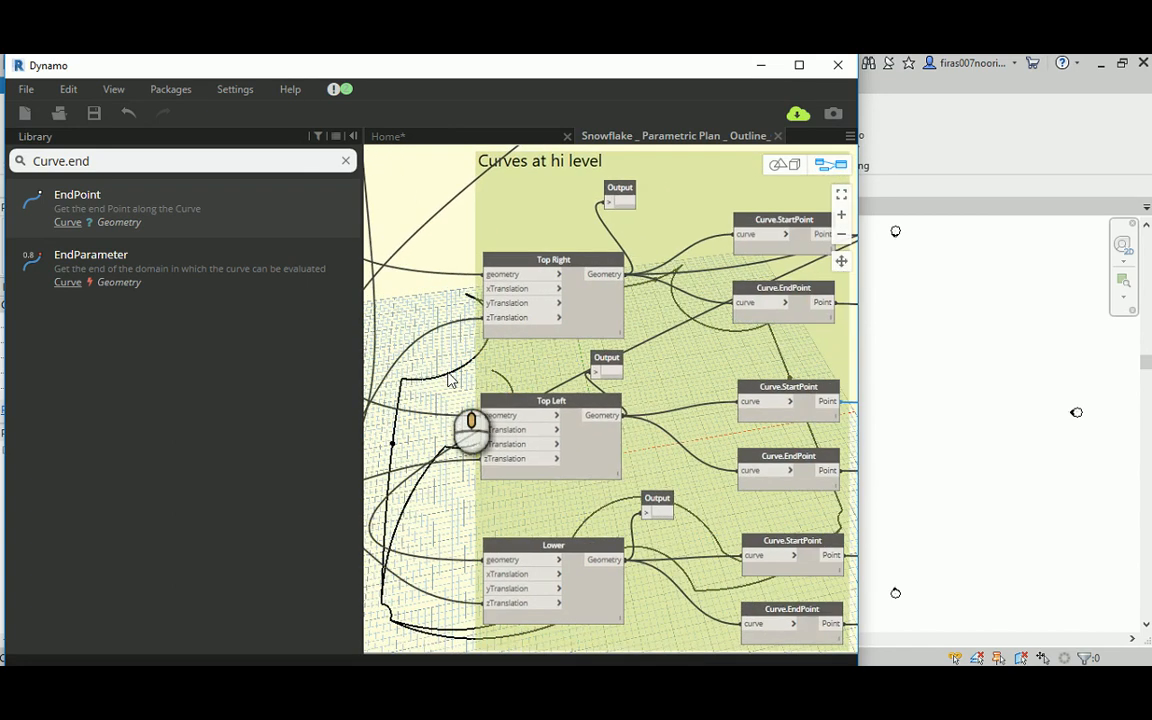
{"action": "scroll", "coordinate": [458, 427], "scroll_direction": "down", "scroll_amount": 7}
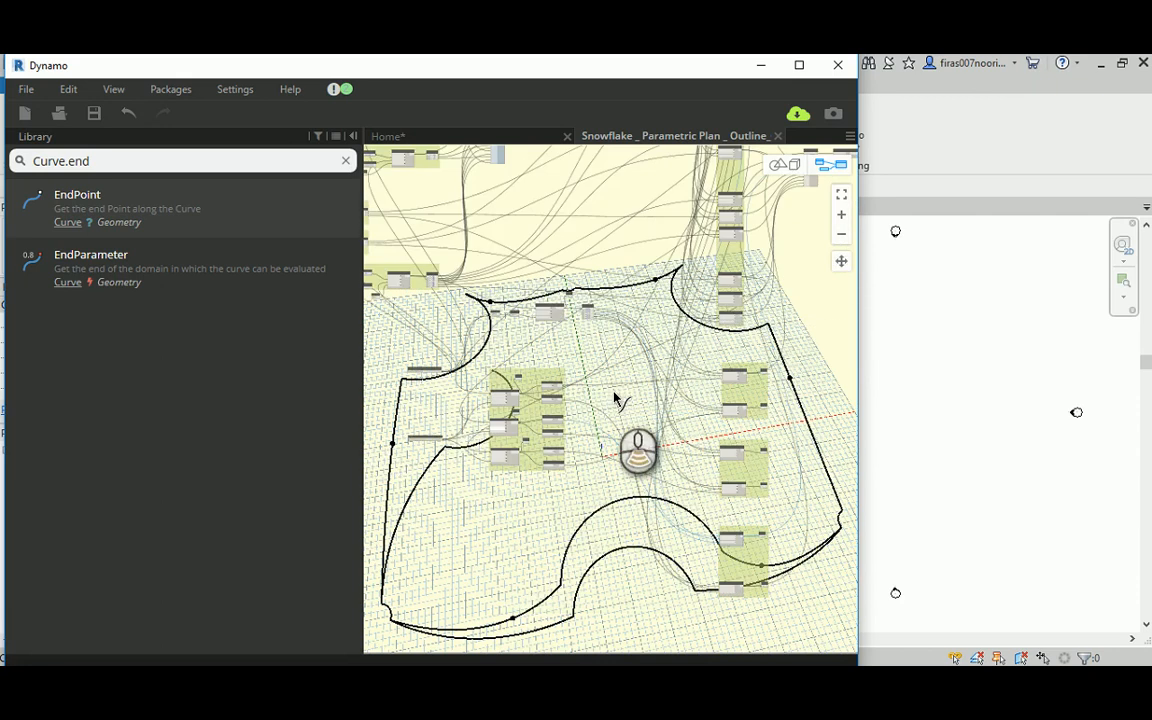
{"action": "scroll", "coordinate": [598, 400], "scroll_direction": "up", "scroll_amount": 8}
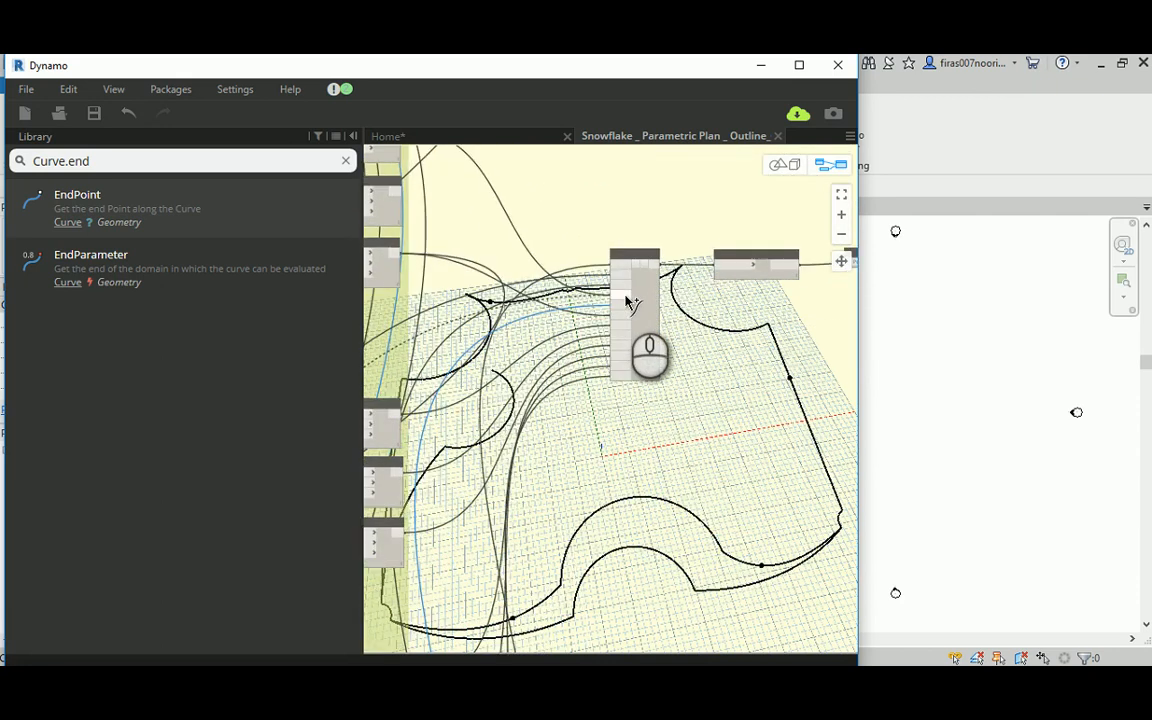
{"action": "scroll", "coordinate": [627, 300], "scroll_direction": "up", "scroll_amount": 3}
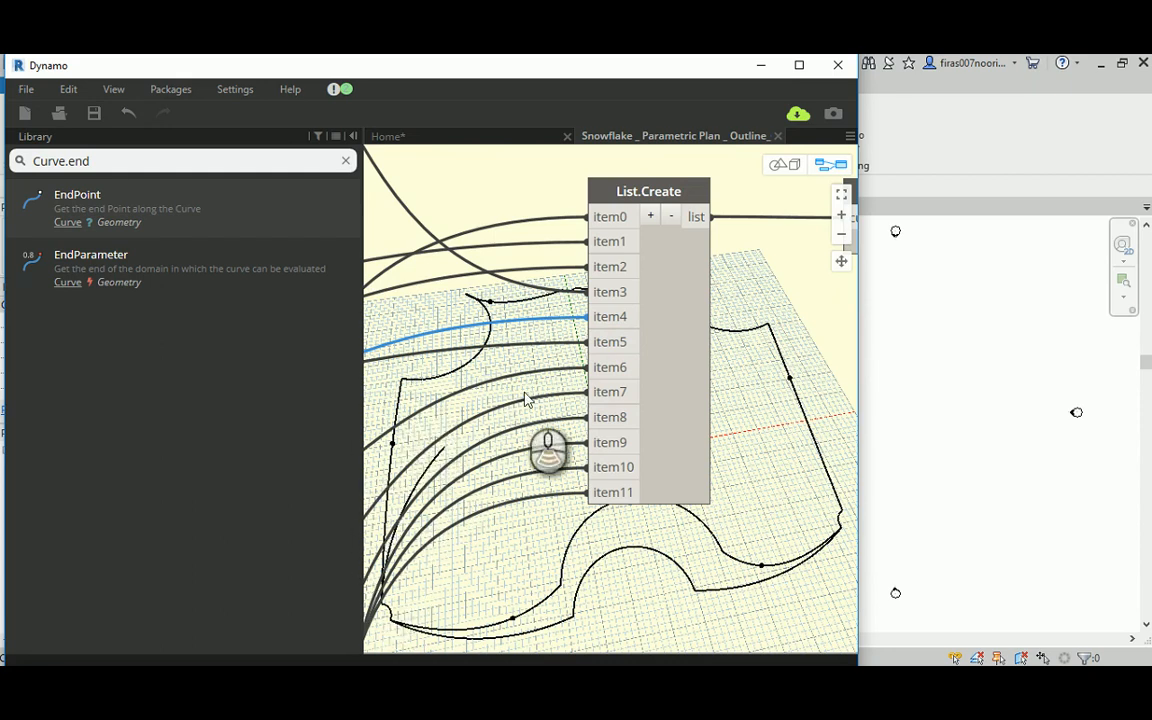
Step: Connect the Arc output of the Top node in the Lower Left group to item6 of List.Create
{"action": "scroll", "coordinate": [522, 412], "scroll_direction": "down", "scroll_amount": 5}
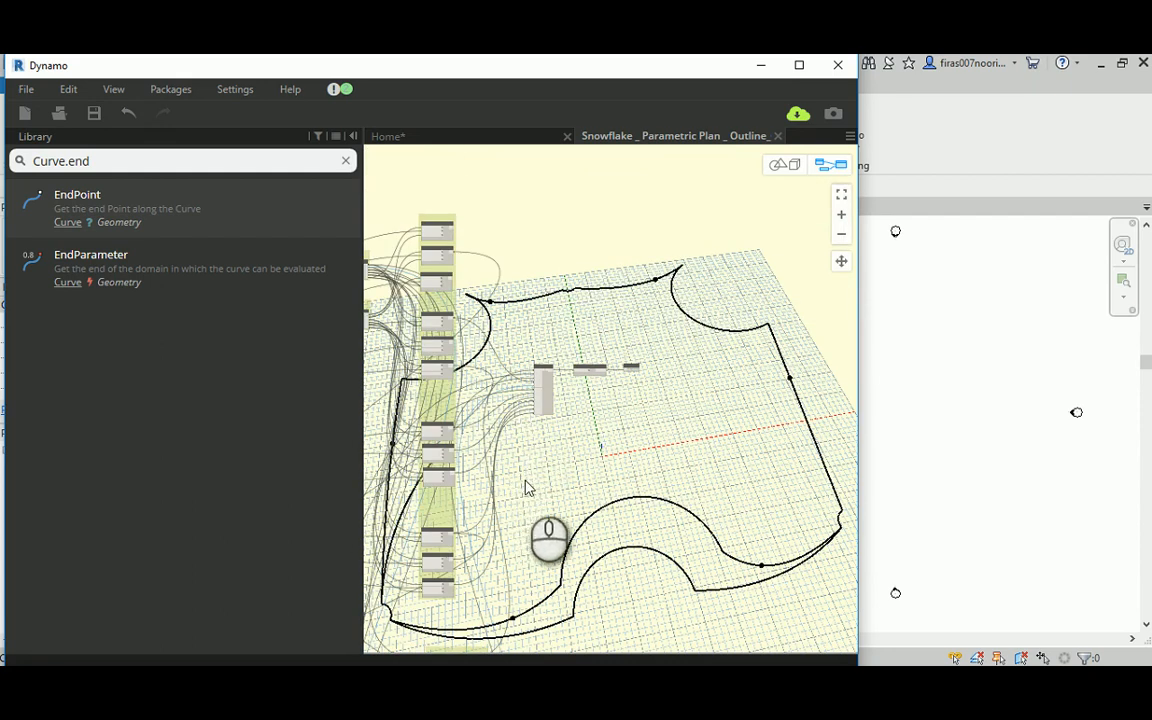
{"action": "middle_click_drag", "start_coordinate": [525, 481], "coordinate": [625, 311]}
{"action": "middle_click_drag", "start_coordinate": [409, 463], "coordinate": [478, 276]}
{"action": "scroll", "coordinate": [631, 465], "scroll_direction": "up", "scroll_amount": 4}
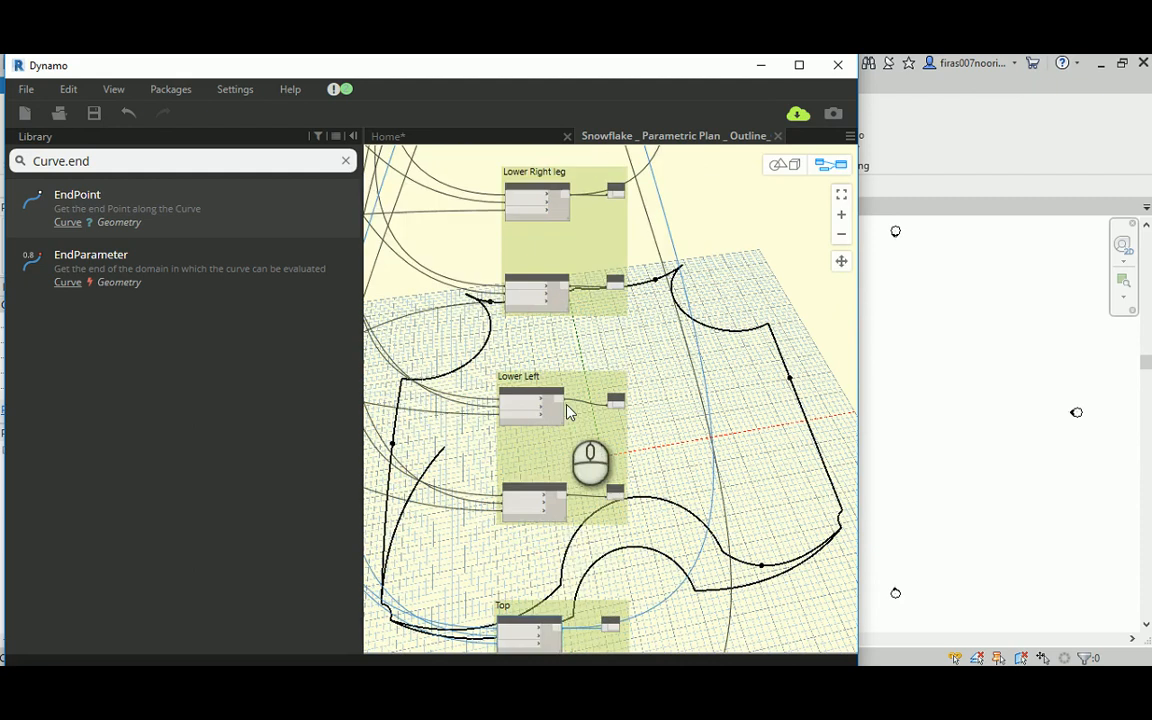
{"action": "scroll", "coordinate": [567, 410], "scroll_direction": "up", "scroll_amount": 2}
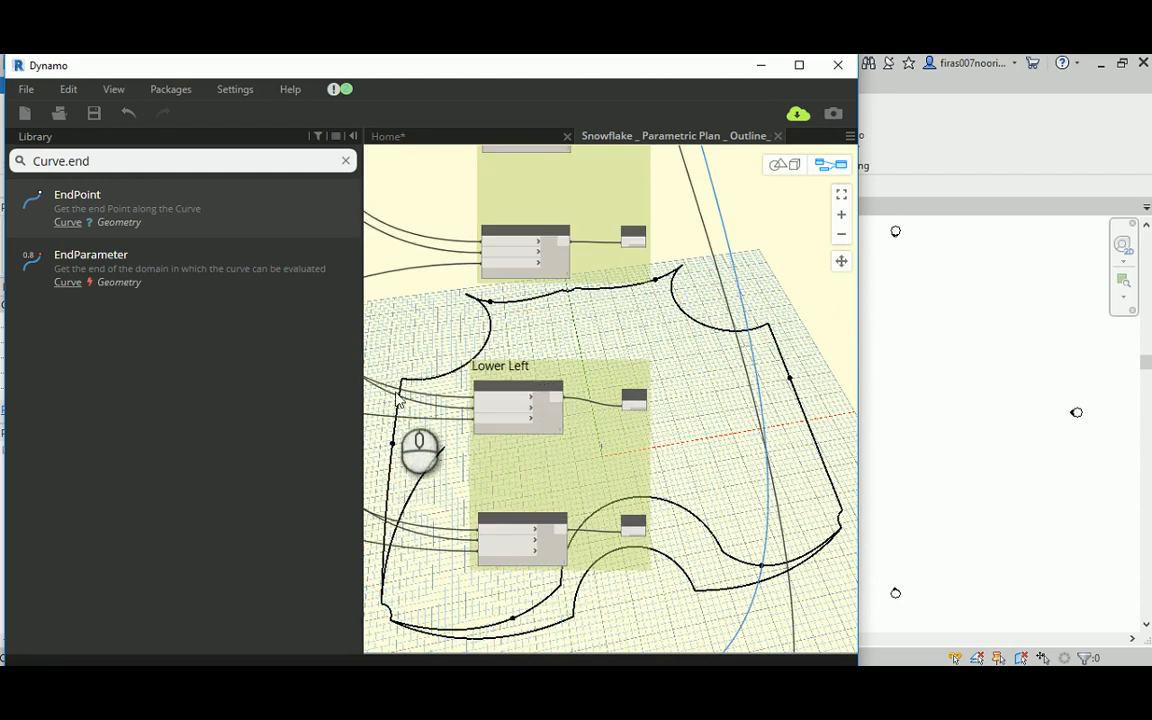
{"action": "scroll", "coordinate": [490, 406], "scroll_direction": "up", "scroll_amount": 2}
{"action": "scroll", "coordinate": [580, 395], "scroll_direction": "down", "scroll_amount": 5}
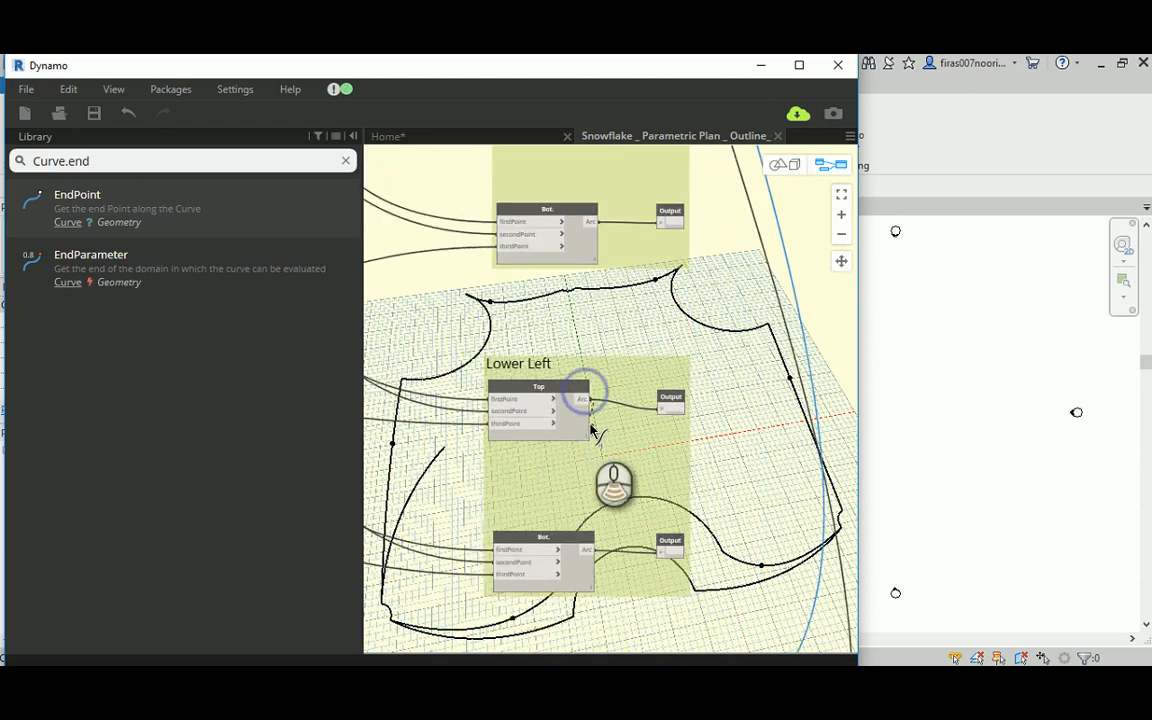
{"action": "middle_click_drag", "start_coordinate": [604, 568], "coordinate": [592, 600]}
{"action": "scroll", "coordinate": [620, 365], "scroll_direction": "down", "scroll_amount": 1}
{"action": "middle_click_drag", "start_coordinate": [622, 304], "coordinate": [590, 590]}
{"action": "scroll", "coordinate": [595, 338], "scroll_direction": "up", "scroll_amount": 6}
{"action": "scroll", "coordinate": [607, 315], "scroll_direction": "up", "scroll_amount": 2}
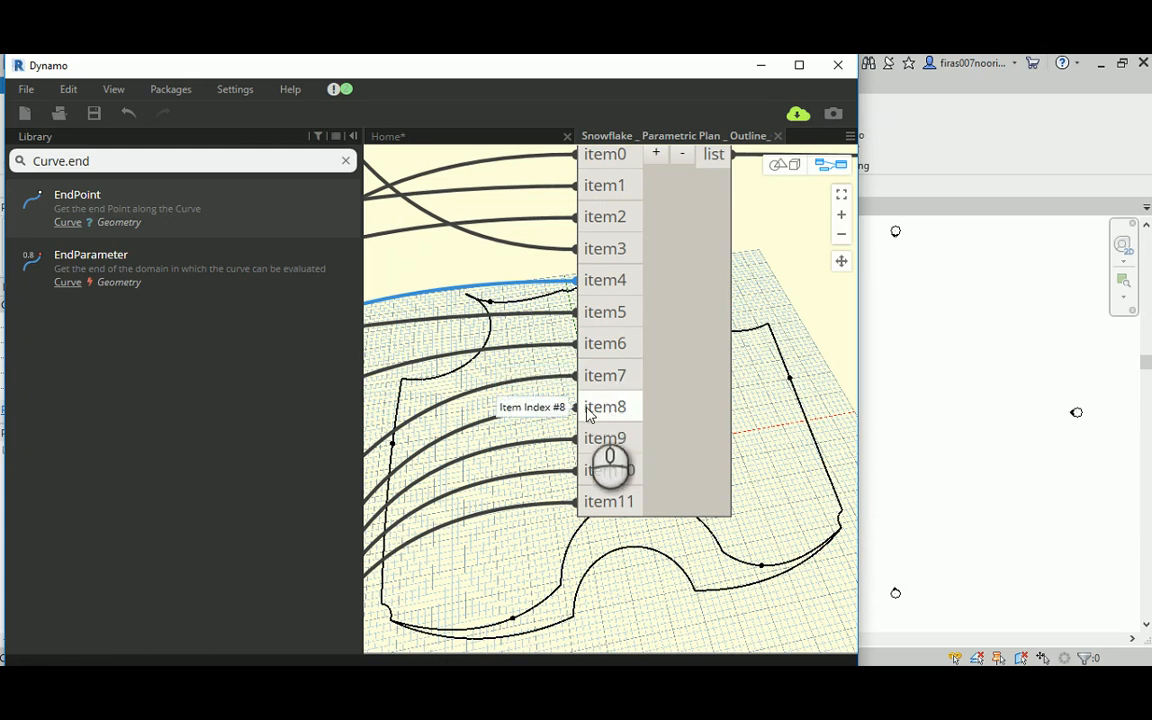
Step: Connect the Arc output of the Bot. node in the Lower Left group to item8 of List.Create
{"action": "scroll", "coordinate": [492, 405], "scroll_direction": "down", "scroll_amount": 8}
{"action": "middle_click_drag", "start_coordinate": [453, 511], "coordinate": [632, 306]}
{"action": "scroll", "coordinate": [634, 337], "scroll_direction": "down", "scroll_amount": 3}
{"action": "middle_click_drag", "start_coordinate": [504, 563], "coordinate": [478, 329]}
{"action": "middle_click_drag", "start_coordinate": [459, 516], "coordinate": [475, 378]}
{"action": "scroll", "coordinate": [510, 420], "scroll_direction": "up", "scroll_amount": 5}
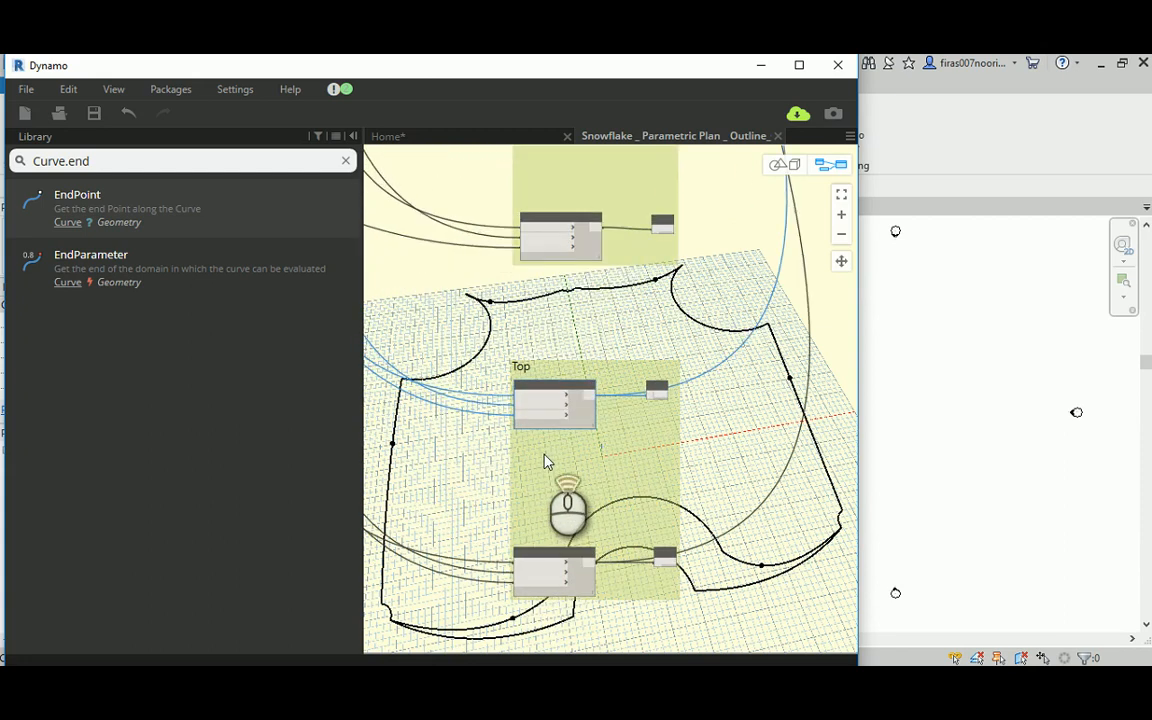
{"action": "scroll", "coordinate": [560, 420], "scroll_direction": "up", "scroll_amount": 1}
{"action": "middle_click_drag", "start_coordinate": [577, 388], "coordinate": [537, 555]}
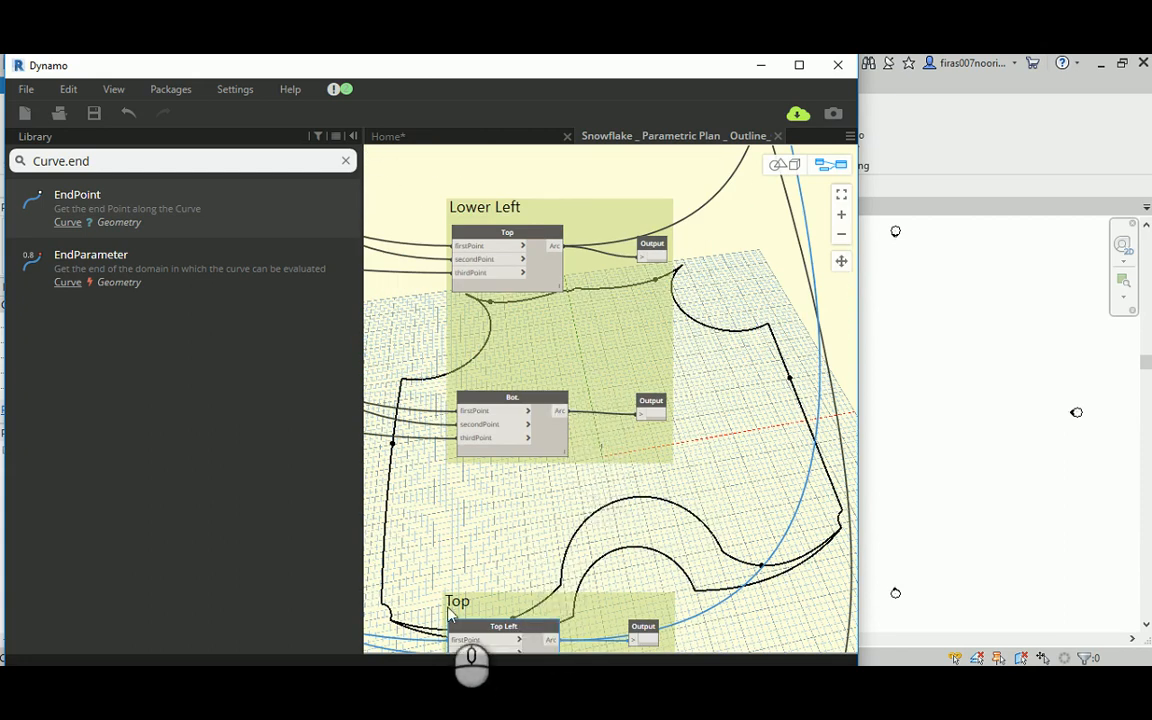
{"action": "left_click", "coordinate": [559, 412]}
{"action": "scroll", "coordinate": [780, 285], "scroll_direction": "down", "scroll_amount": 1}
{"action": "middle_click_drag", "start_coordinate": [784, 280], "coordinate": [540, 550]}
{"action": "scroll", "coordinate": [550, 535], "scroll_direction": "down", "scroll_amount": 1}
{"action": "scroll", "coordinate": [638, 335], "scroll_direction": "down", "scroll_amount": 1}
{"action": "middle_click_drag", "start_coordinate": [638, 326], "coordinate": [588, 546]}
{"action": "scroll", "coordinate": [588, 466], "scroll_direction": "down", "scroll_amount": 1}
{"action": "middle_click_drag", "start_coordinate": [584, 316], "coordinate": [568, 530]}
{"action": "scroll", "coordinate": [530, 345], "scroll_direction": "up", "scroll_amount": 2}
{"action": "scroll", "coordinate": [526, 300], "scroll_direction": "up", "scroll_amount": 3}
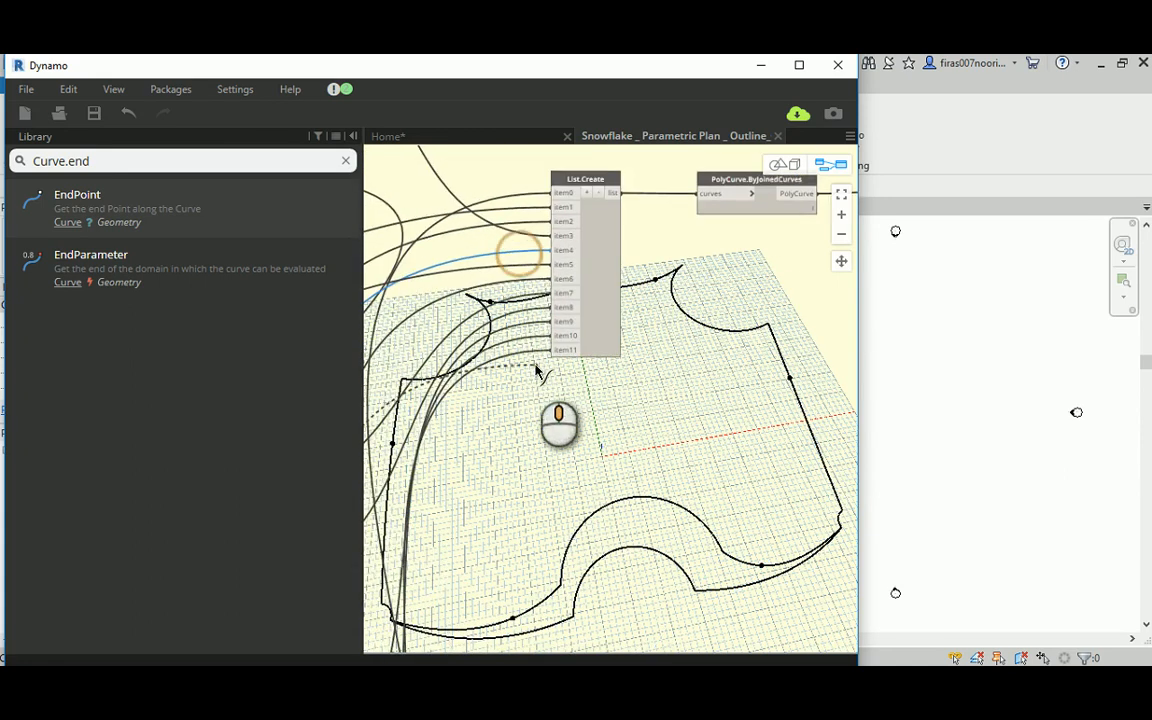
{"action": "scroll", "coordinate": [535, 328], "scroll_direction": "up", "scroll_amount": 2}
{"action": "left_click", "coordinate": [576, 252]}
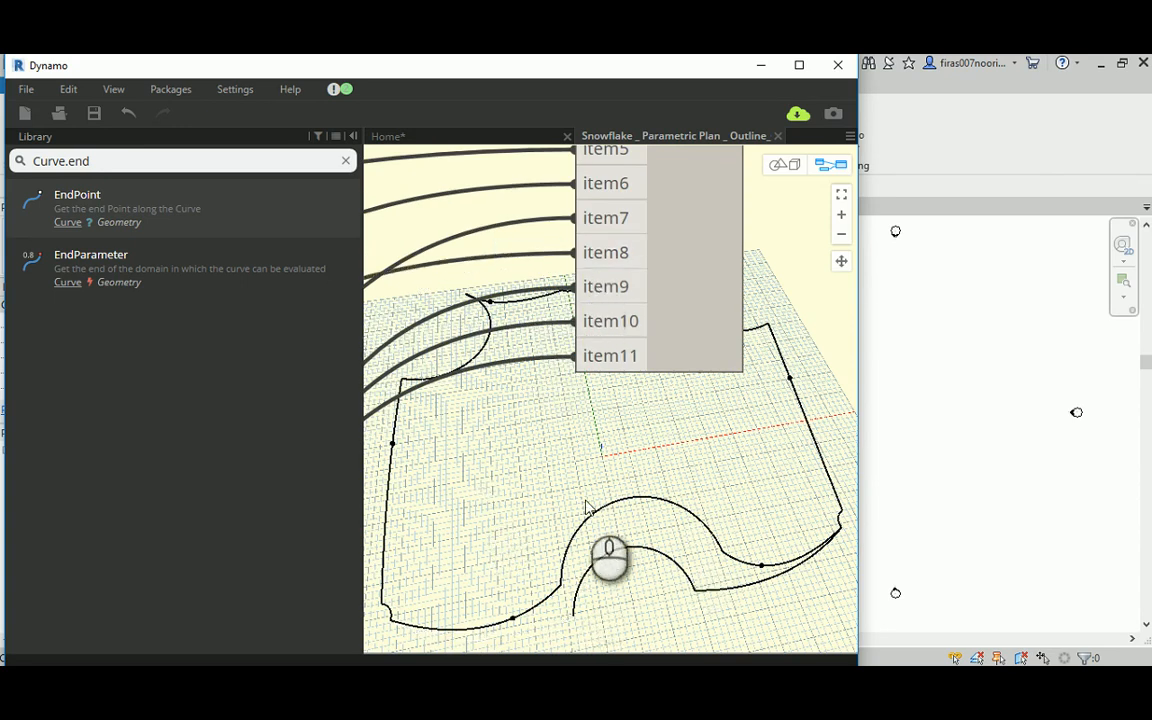
Step: Connect the Geometry output of the Lower node in the "Curves at hi level" group to item9 of List.Create
{"action": "scroll", "coordinate": [588, 508], "scroll_direction": "down", "scroll_amount": 6}
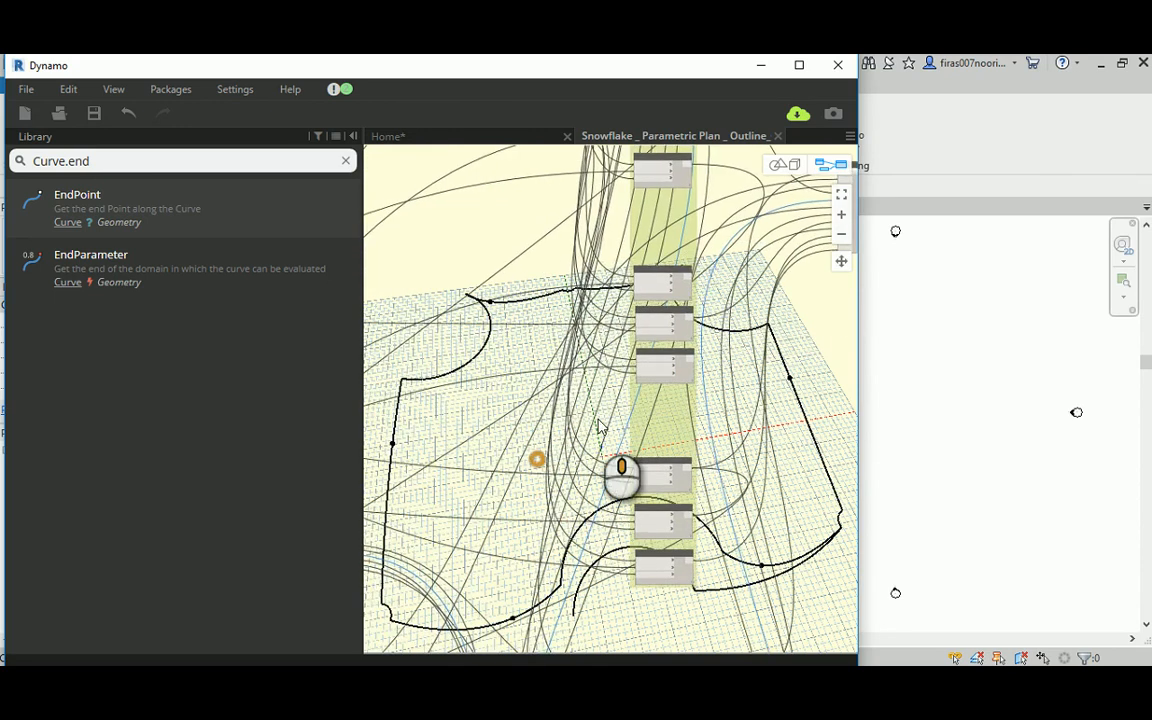
{"action": "middle_click_drag", "start_coordinate": [600, 427], "coordinate": [820, 332]}
{"action": "middle_click_drag", "start_coordinate": [573, 455], "coordinate": [766, 232]}
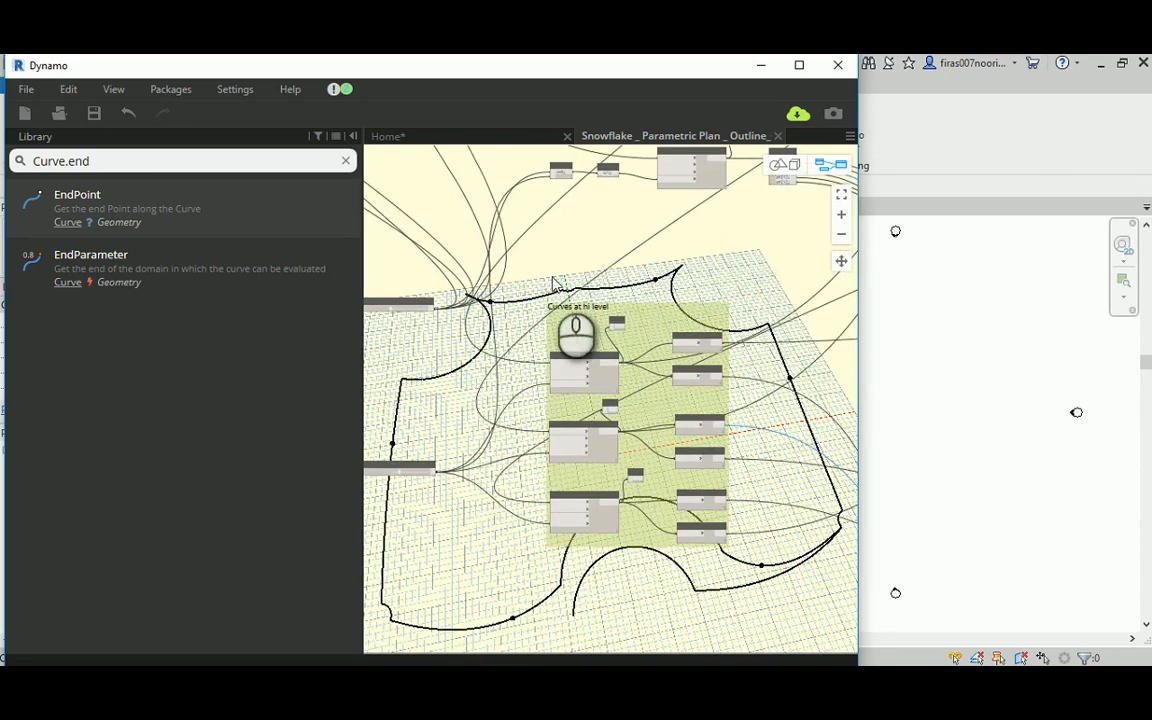
{"action": "middle_click_drag", "start_coordinate": [555, 282], "coordinate": [553, 215]}
{"action": "scroll", "coordinate": [614, 452], "scroll_direction": "up", "scroll_amount": 5}
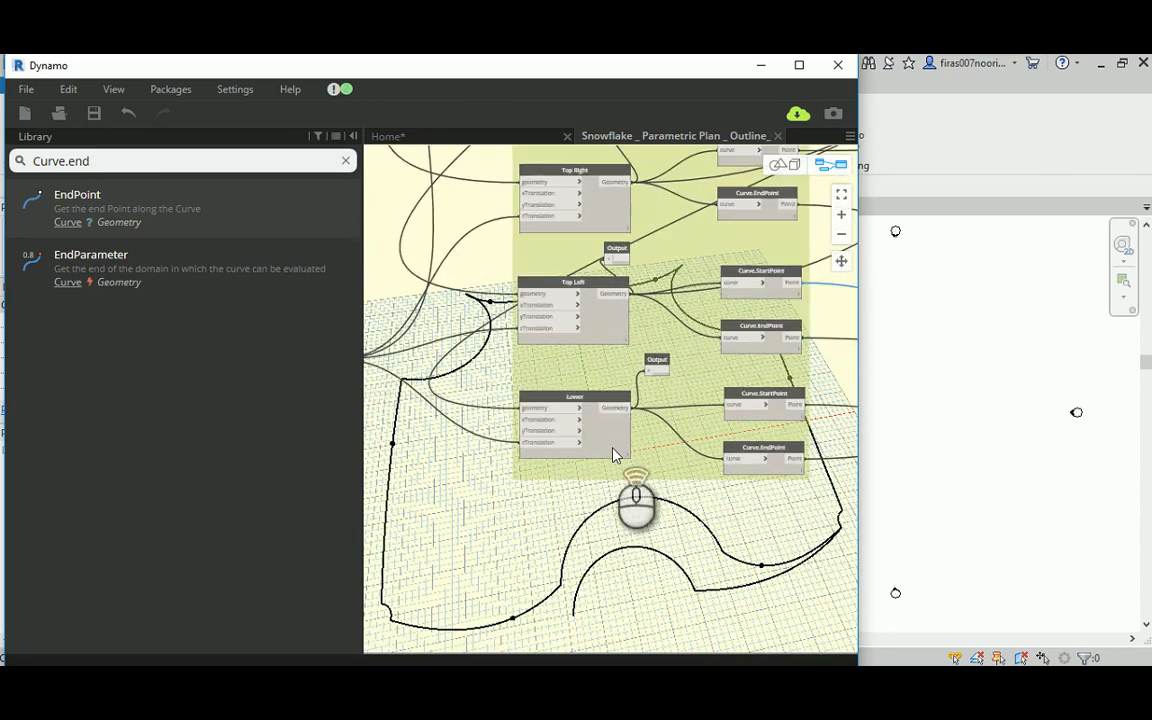
{"action": "scroll", "coordinate": [660, 390], "scroll_direction": "down", "scroll_amount": 5}
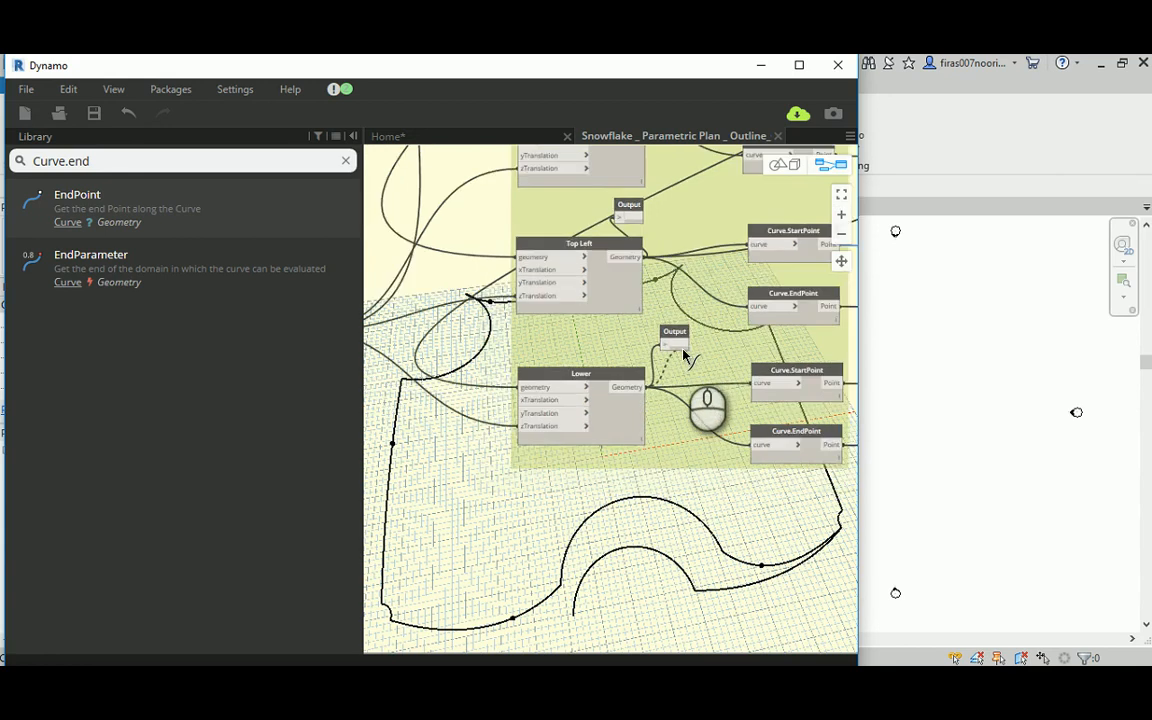
{"action": "scroll", "coordinate": [670, 385], "scroll_direction": "up", "scroll_amount": 6}
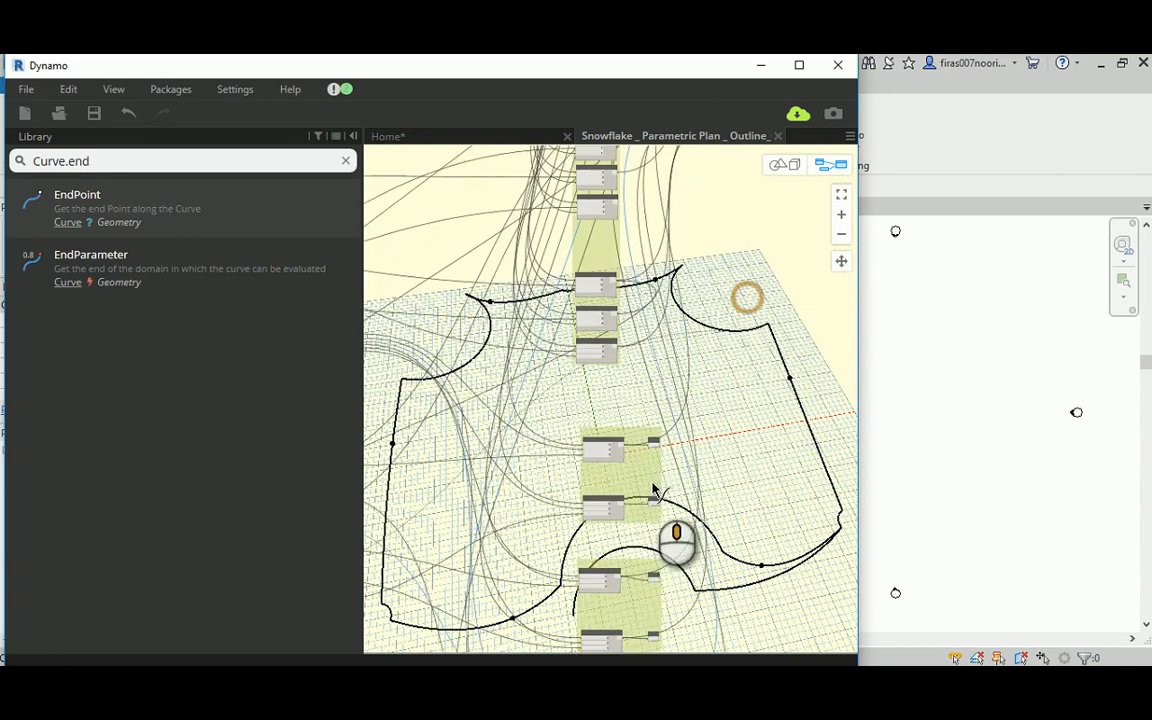
{"action": "scroll", "coordinate": [643, 278], "scroll_direction": "up", "scroll_amount": 5}
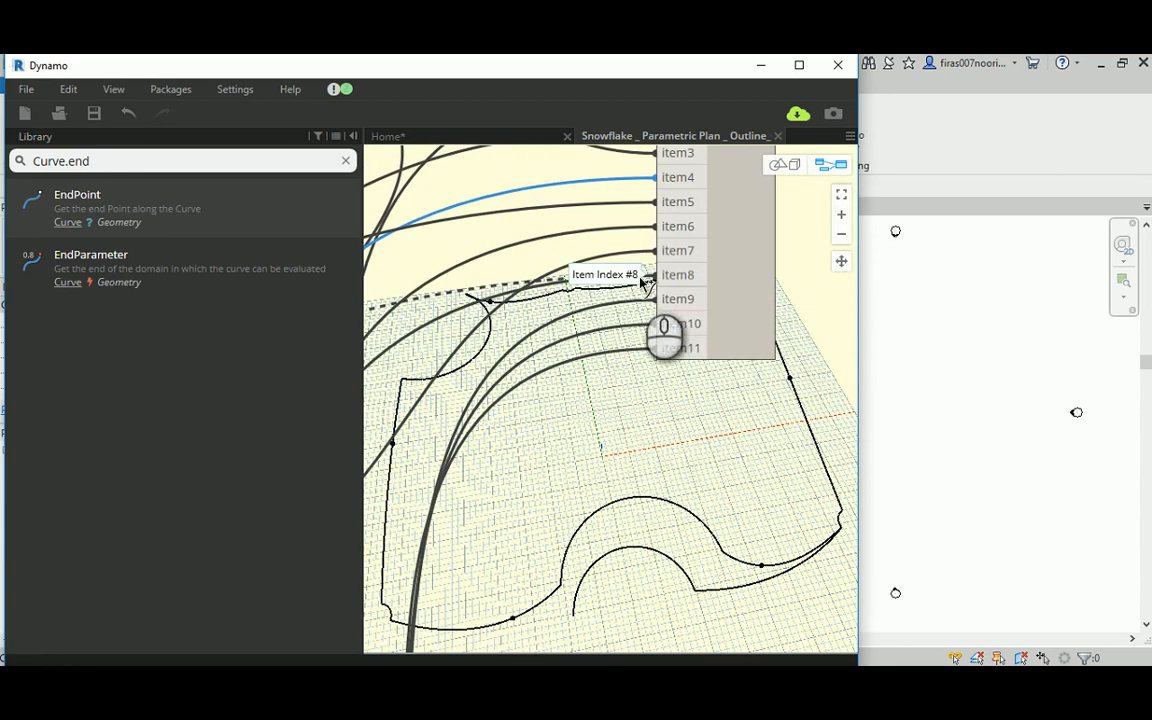
{"action": "left_click", "coordinate": [667, 300]}
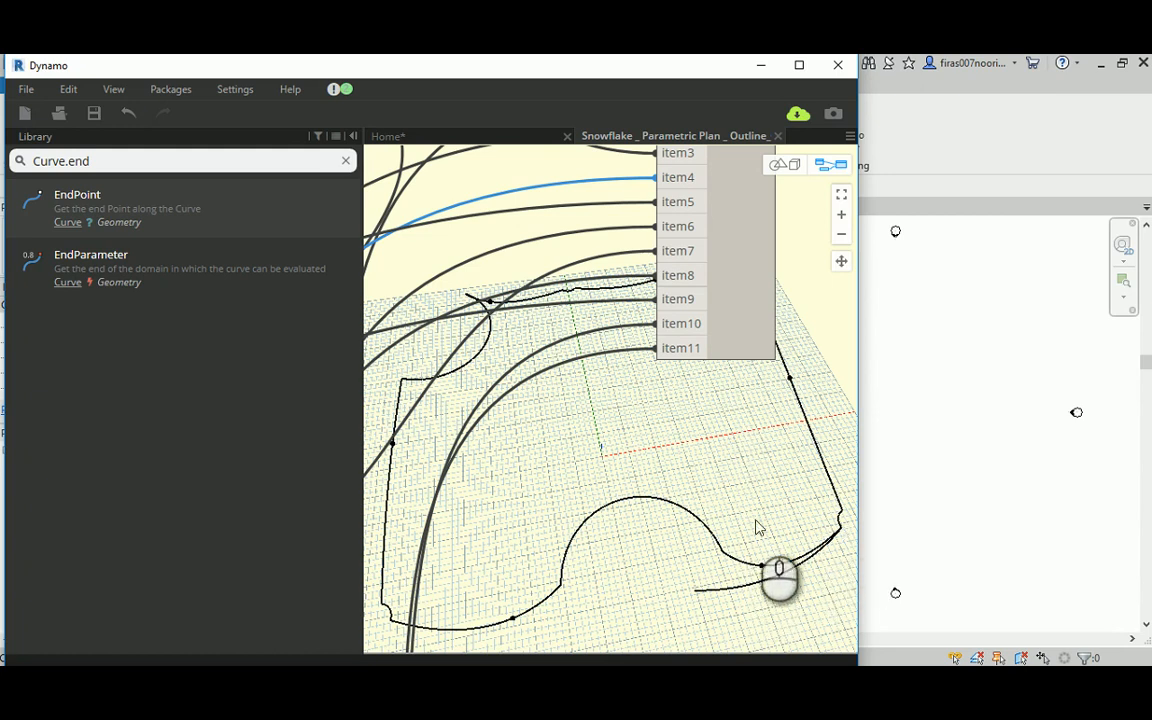
Step: Connect the Arc output of the Bot. node in the Lower Right leg group to item10 of List.Create
{"action": "scroll", "coordinate": [684, 465], "scroll_direction": "down", "scroll_amount": 5}
{"action": "middle_click_drag", "start_coordinate": [535, 465], "coordinate": [553, 206]}
{"action": "scroll", "coordinate": [627, 437], "scroll_direction": "up", "scroll_amount": 3}
{"action": "scroll", "coordinate": [627, 437], "scroll_direction": "up", "scroll_amount": 2}
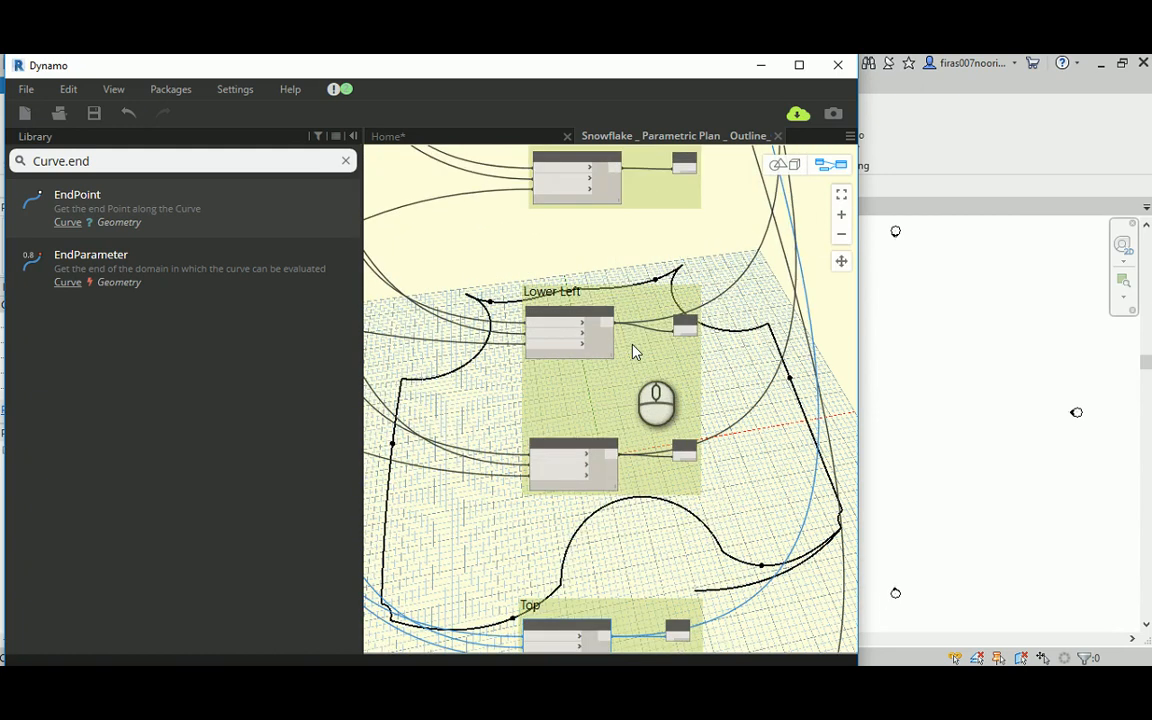
{"action": "middle_click_drag", "start_coordinate": [648, 303], "coordinate": [563, 525]}
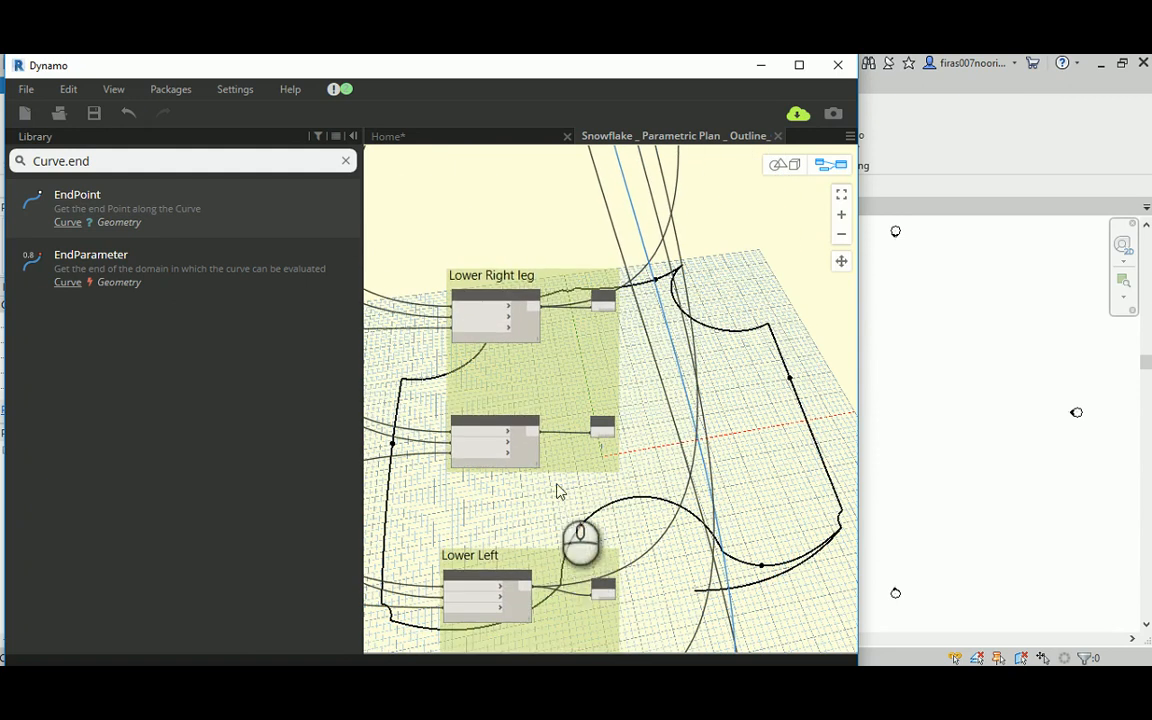
{"action": "scroll", "coordinate": [546, 350], "scroll_direction": "up", "scroll_amount": 2}
{"action": "left_click_drag", "start_coordinate": [527, 470], "coordinate": [745, 385]}
{"action": "scroll", "coordinate": [745, 385], "scroll_direction": "down", "scroll_amount": 1}
{"action": "scroll", "coordinate": [745, 385], "scroll_direction": "down", "scroll_amount": 3}
{"action": "middle_click_drag", "start_coordinate": [784, 298], "coordinate": [420, 525]}
{"action": "scroll", "coordinate": [558, 385], "scroll_direction": "down", "scroll_amount": 3}
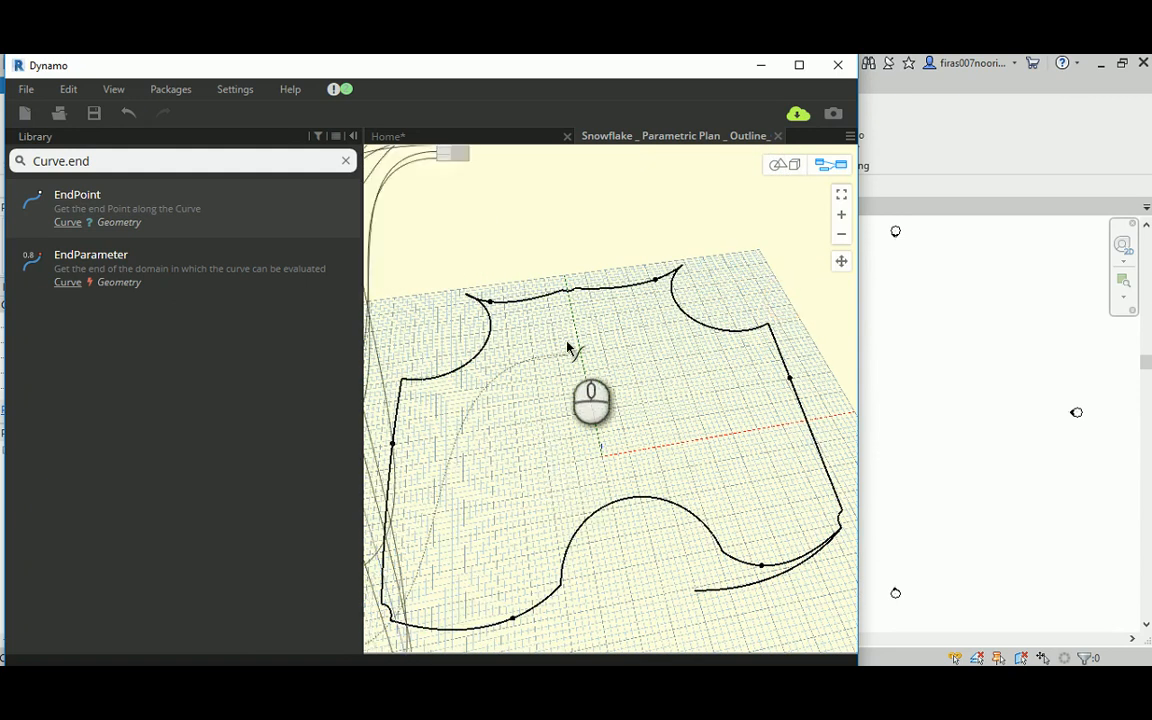
{"action": "middle_click_drag", "start_coordinate": [545, 299], "coordinate": [611, 353]}
{"action": "scroll", "coordinate": [607, 331], "scroll_direction": "up", "scroll_amount": 5}
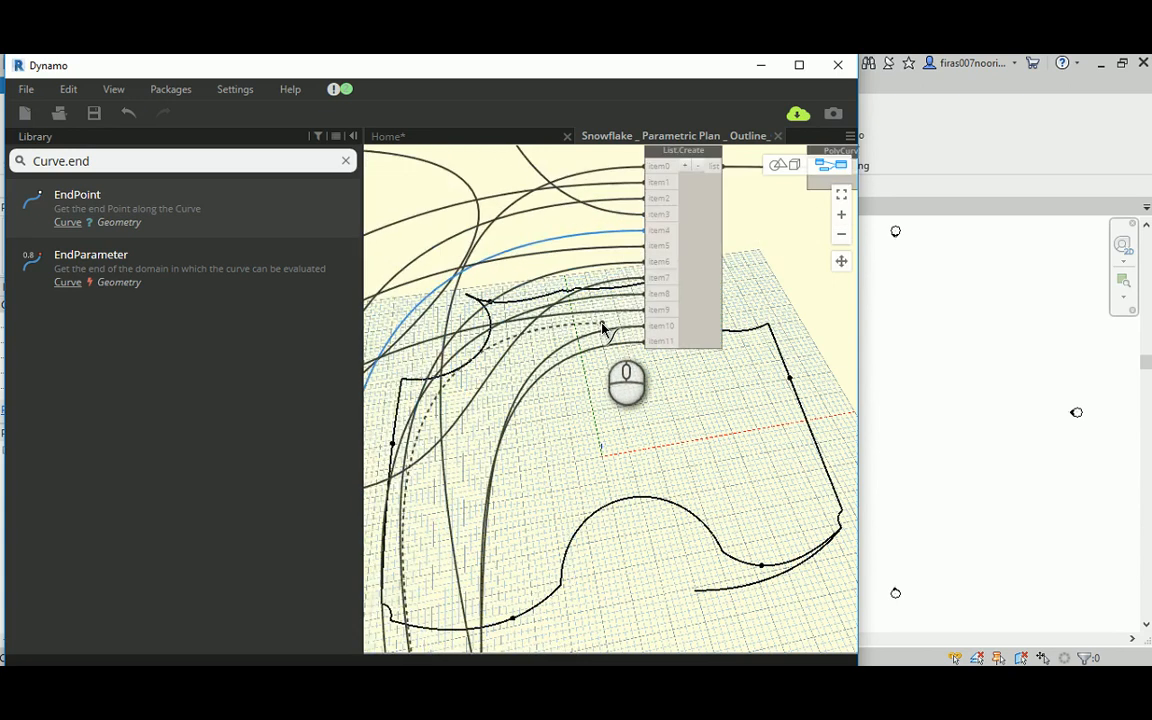
{"action": "left_click", "coordinate": [690, 327]}
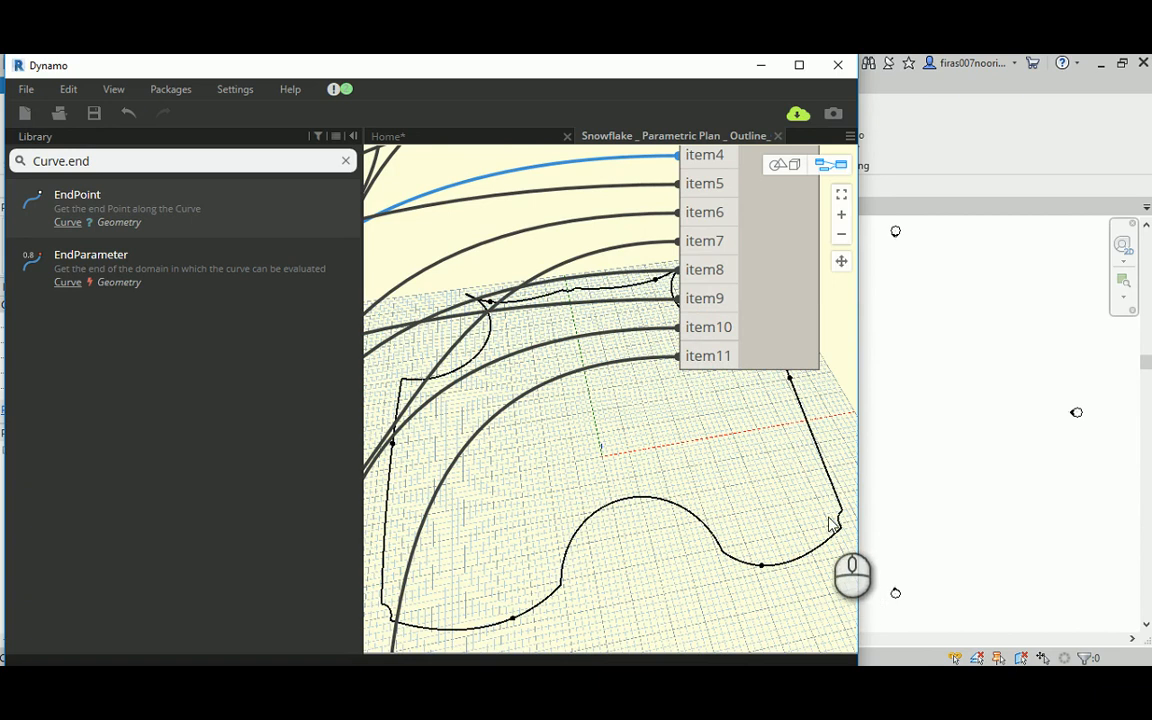
Step: Turn off the preview of the first and third Arc.ByThreePoints nodes in the ARCs group
{"action": "scroll", "coordinate": [700, 468], "scroll_direction": "down", "scroll_amount": 5}
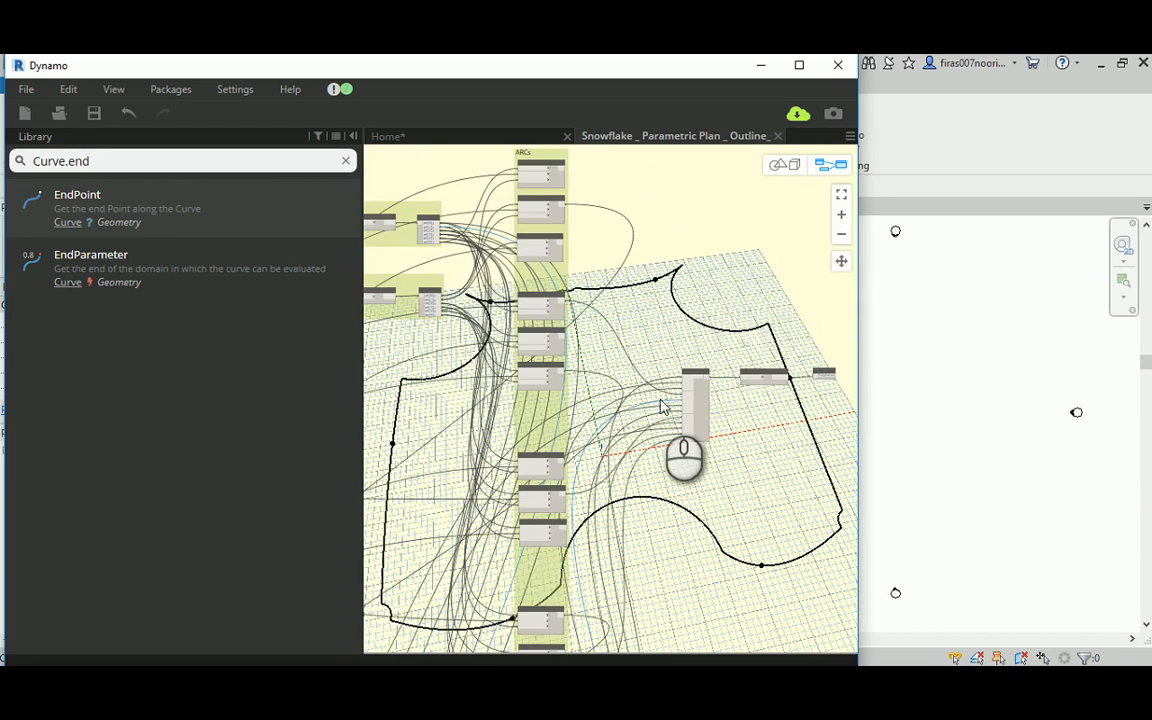
{"action": "scroll", "coordinate": [651, 298], "scroll_direction": "up", "scroll_amount": 2}
{"action": "scroll", "coordinate": [545, 235], "scroll_direction": "up", "scroll_amount": 4}
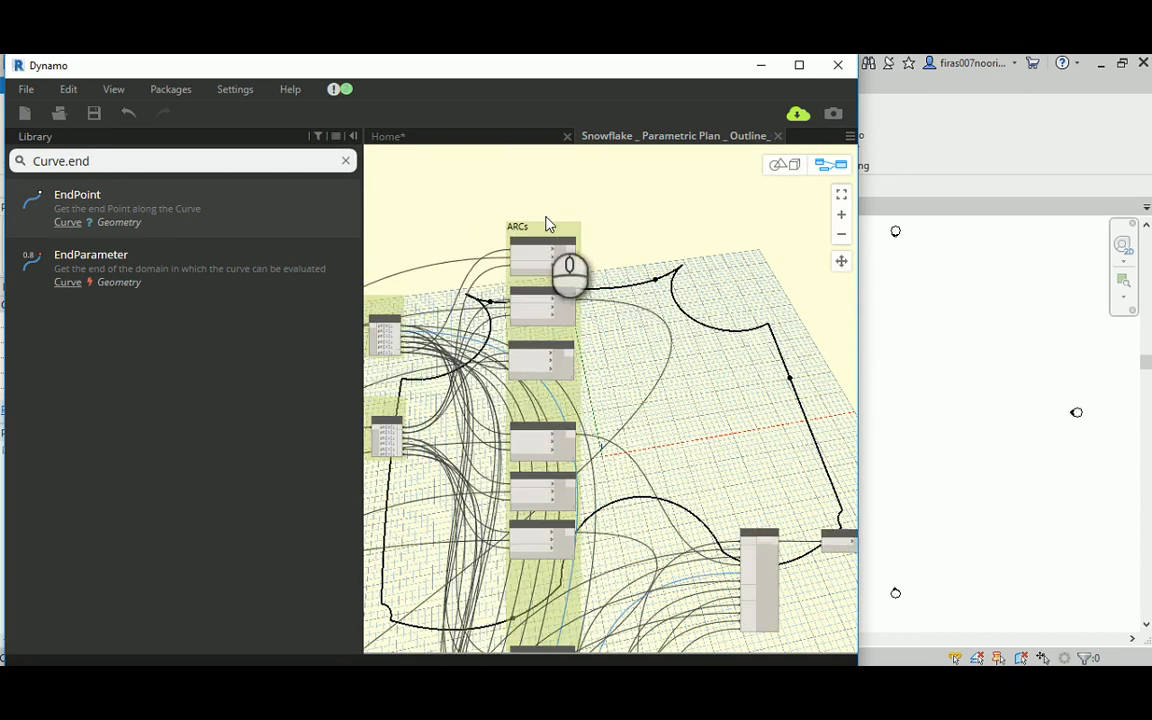
{"action": "scroll", "coordinate": [550, 256], "scroll_direction": "up", "scroll_amount": 1}
{"action": "left_click", "coordinate": [551, 258]}
{"action": "right_click", "coordinate": [551, 258]}
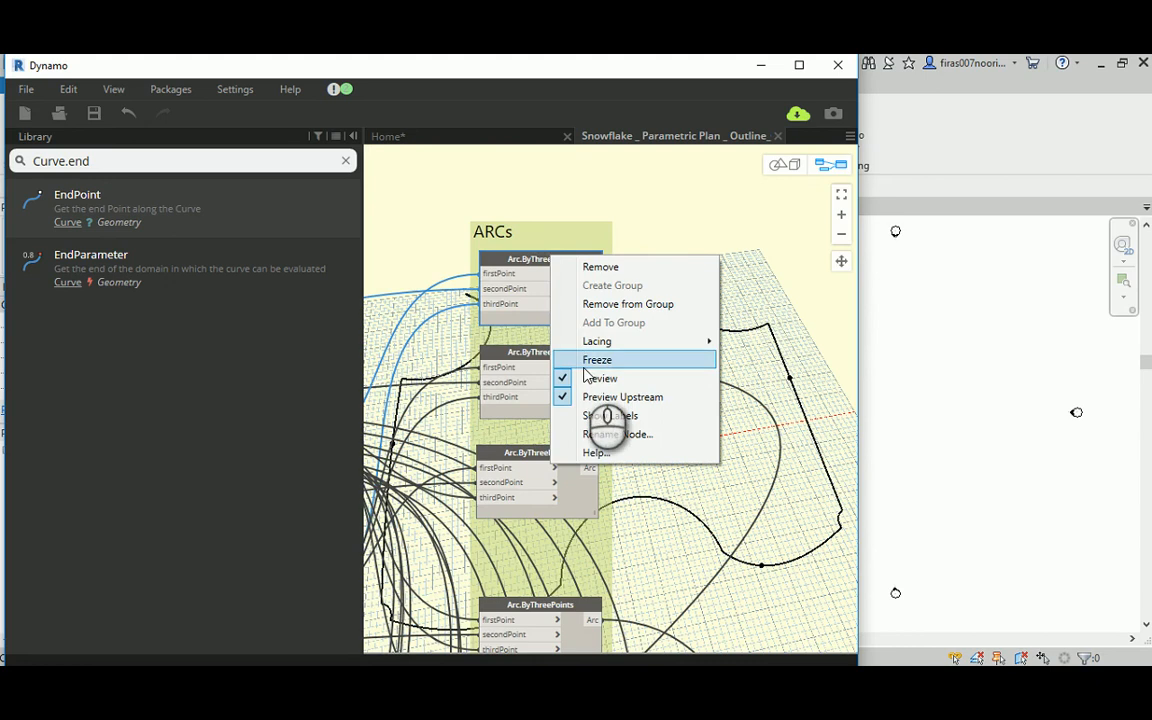
{"action": "left_click", "coordinate": [585, 378]}
{"action": "middle_click_drag", "start_coordinate": [683, 416], "coordinate": [631, 291]}
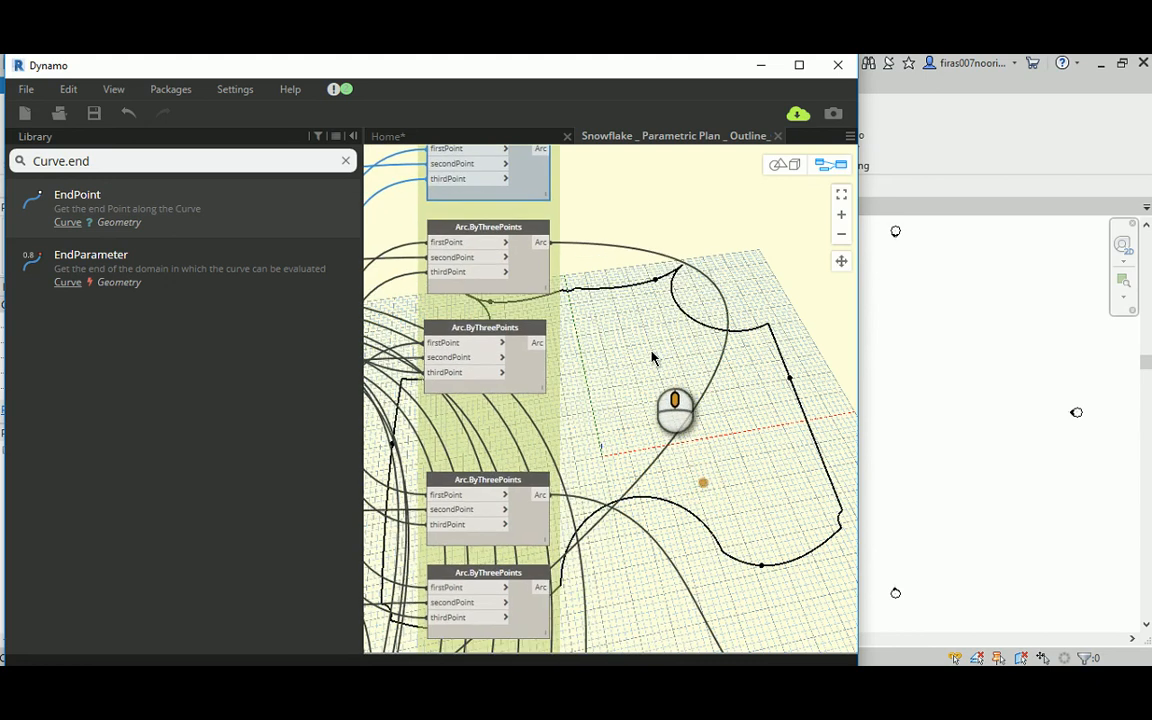
{"action": "right_click", "coordinate": [527, 331]}
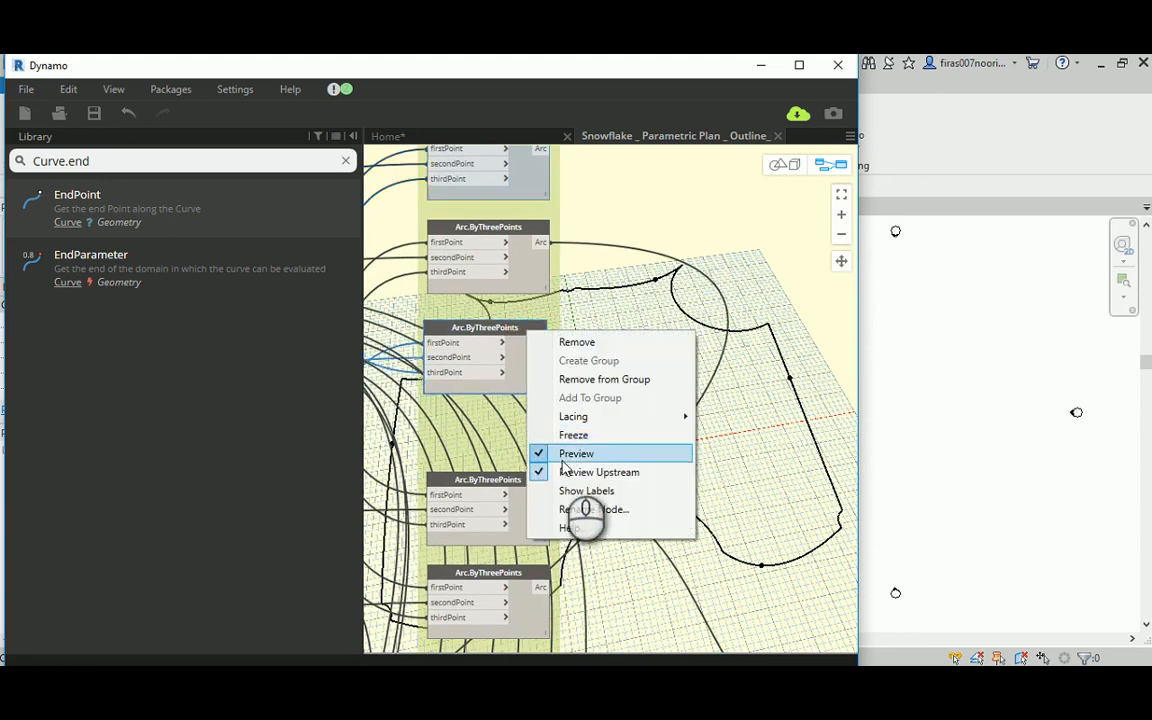
{"action": "left_click", "coordinate": [565, 453]}
Step: Turn off the preview of the middle Arc.ByThreePoints node in the second set of the ARCs group
{"action": "middle_click_drag", "start_coordinate": [694, 513], "coordinate": [601, 280]}
{"action": "right_click", "coordinate": [503, 334]}
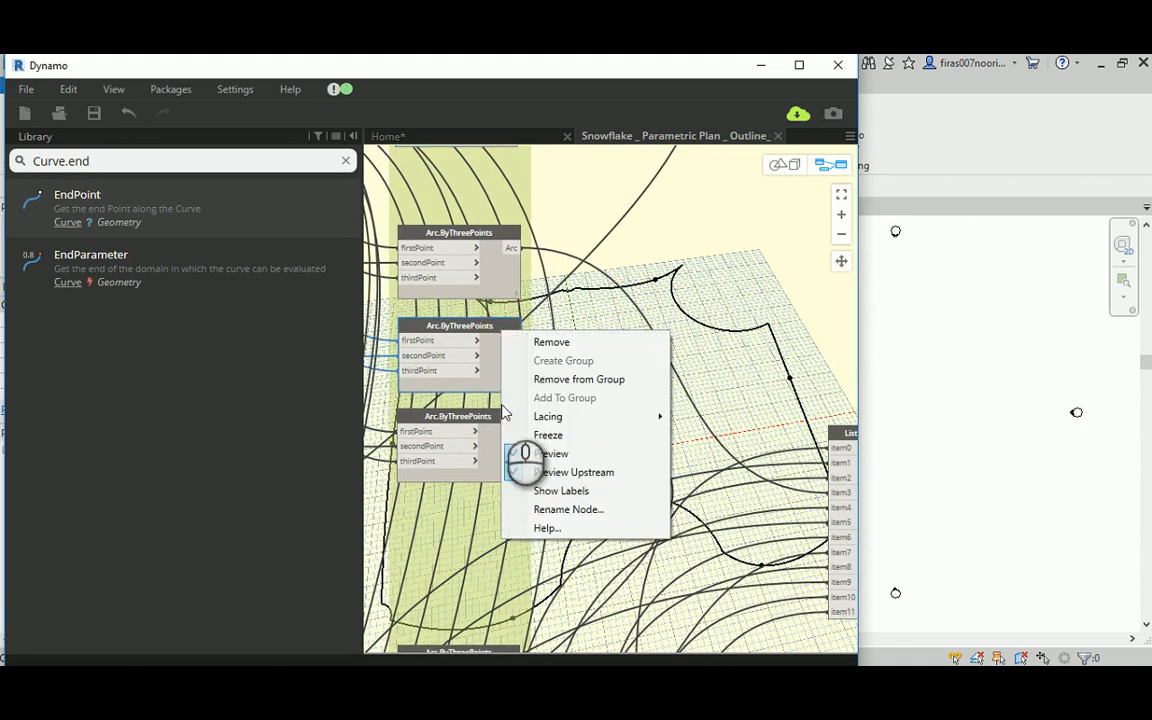
{"action": "left_click", "coordinate": [525, 453]}
Step: Turn off the preview of the upper and lower Arc.ByThreePoints nodes in the third set of the ARCs group
{"action": "middle_click_drag", "start_coordinate": [686, 457], "coordinate": [658, 273]}
{"action": "middle_click_drag", "start_coordinate": [576, 435], "coordinate": [572, 330]}
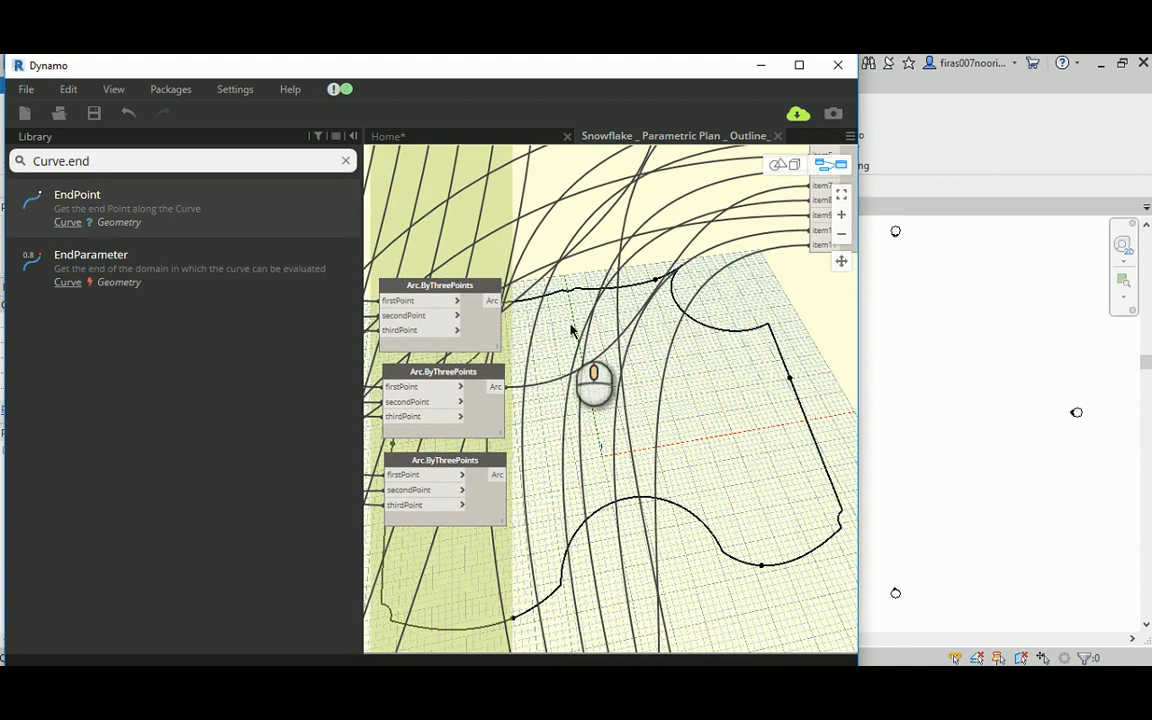
{"action": "right_click", "coordinate": [478, 292]}
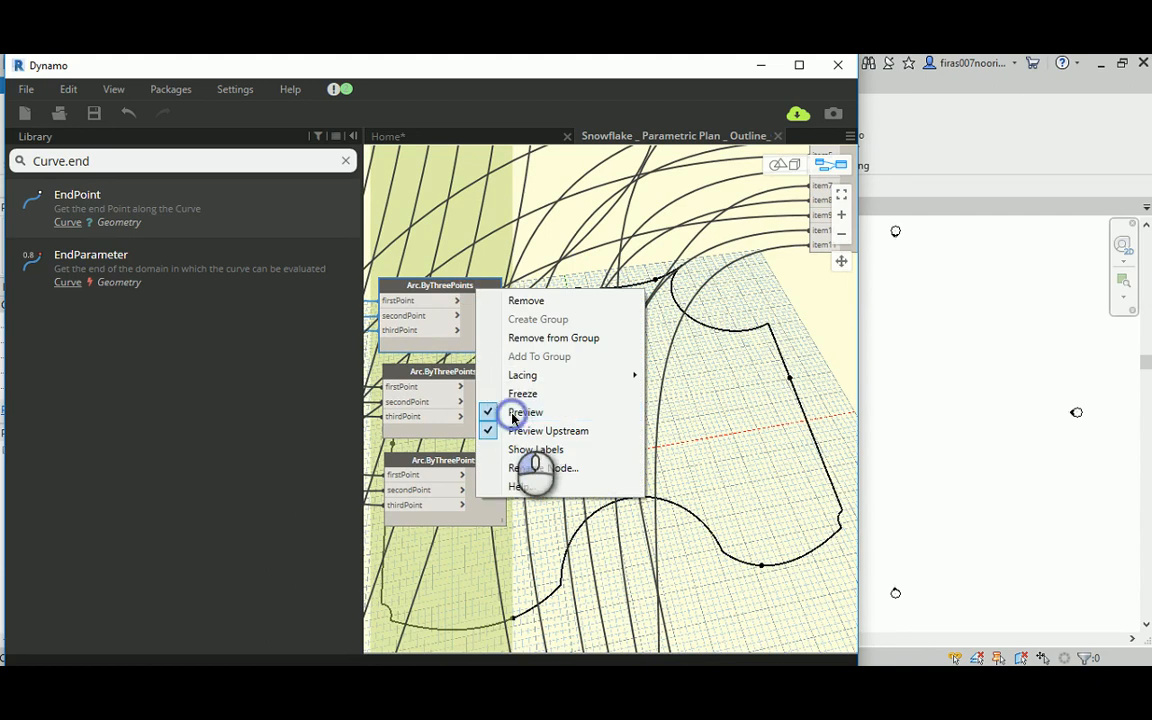
{"action": "left_click", "coordinate": [512, 418]}
{"action": "right_click", "coordinate": [472, 462]}
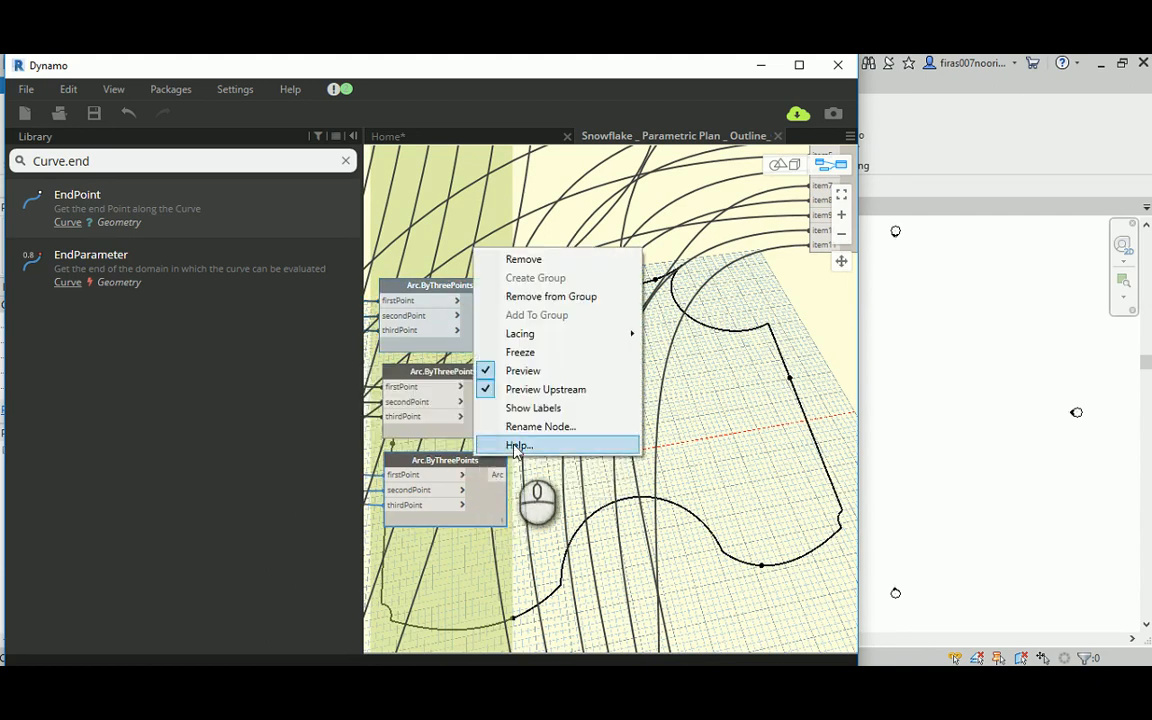
{"action": "left_click", "coordinate": [522, 371]}
Step: Turn off the preview of the lower two Arc.ByThreePoints nodes in the last set of the ARCs group
{"action": "middle_click_drag", "start_coordinate": [648, 463], "coordinate": [539, 357]}
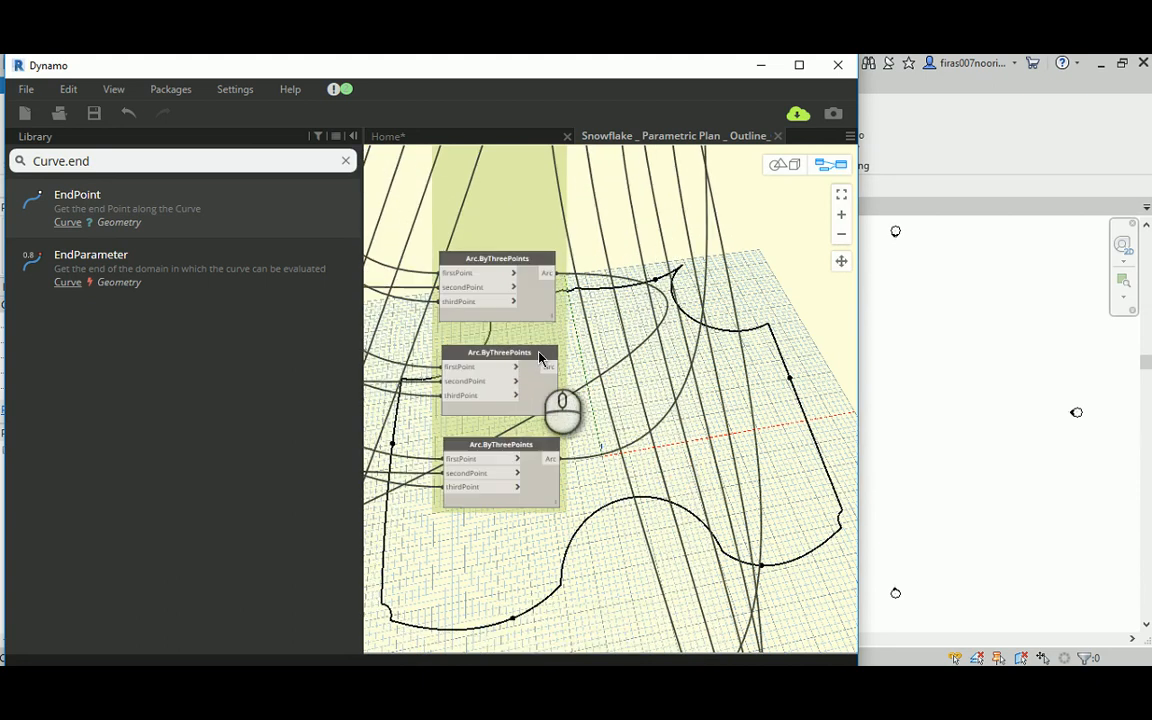
{"action": "right_click", "coordinate": [539, 357]}
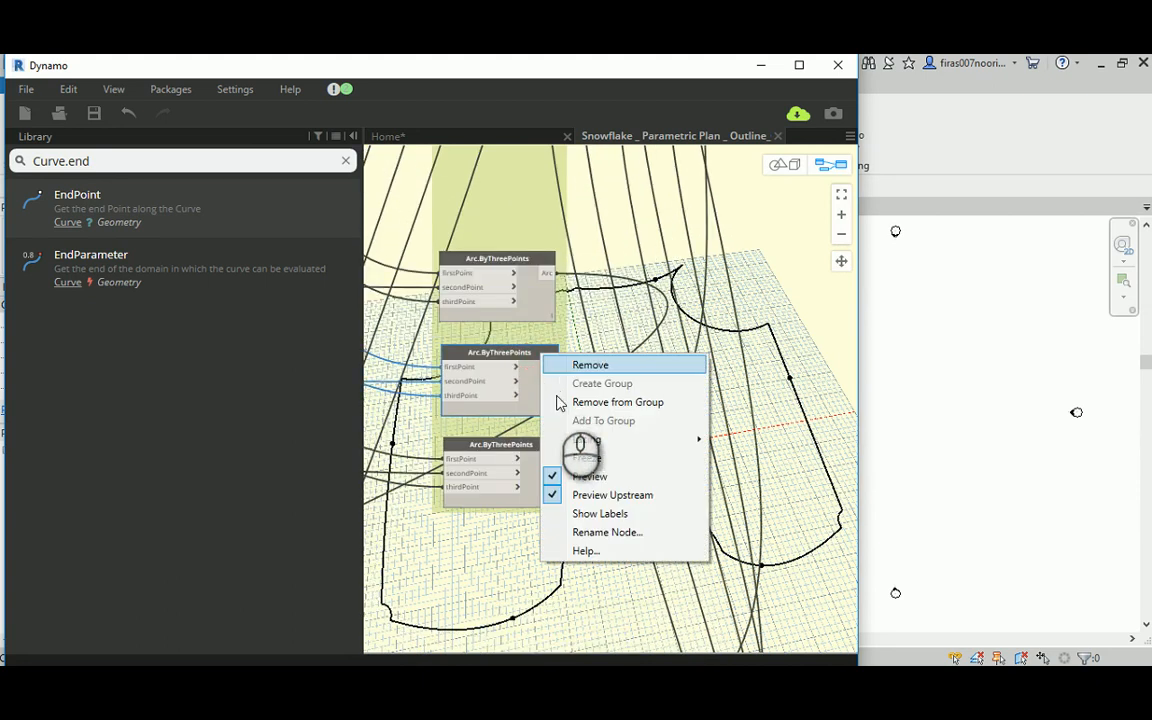
{"action": "left_click", "coordinate": [580, 476]}
{"action": "right_click", "coordinate": [531, 448]}
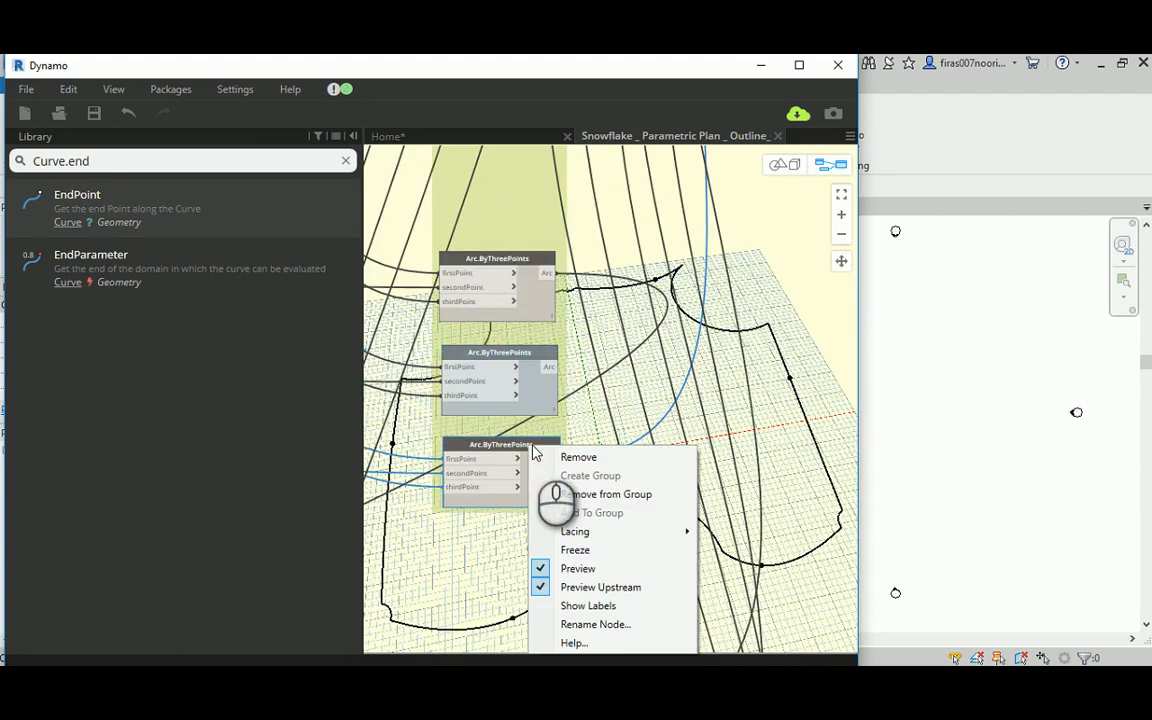
{"action": "left_click", "coordinate": [578, 568]}
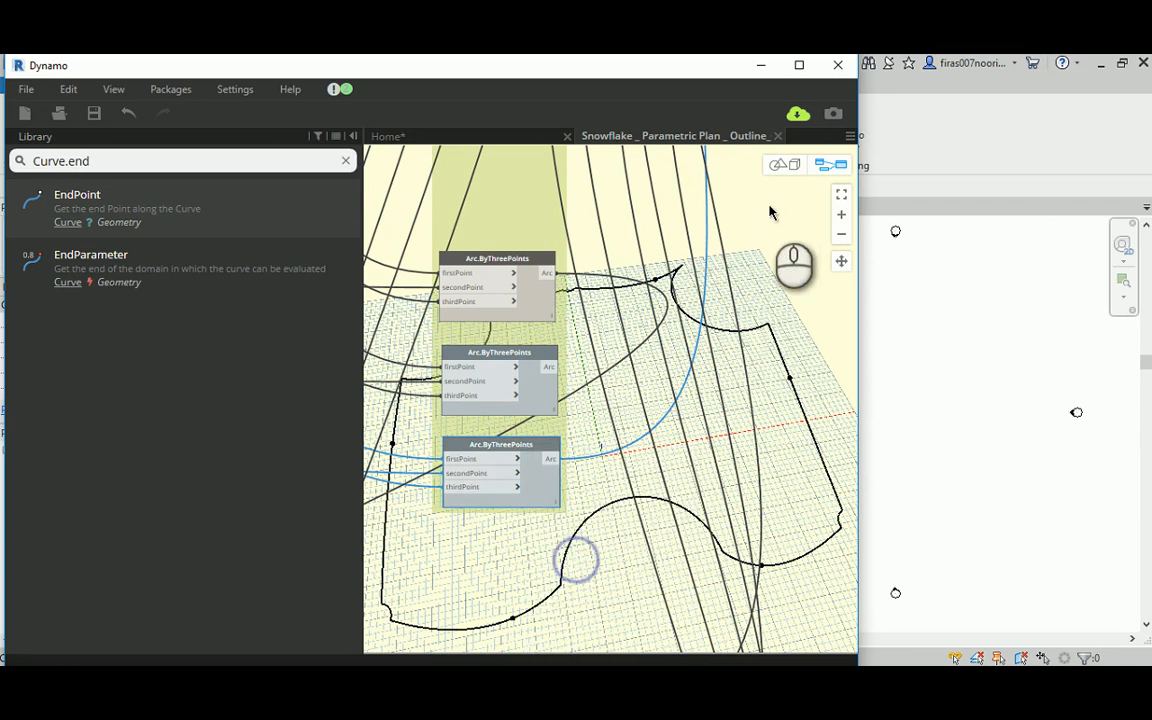
Step: Examine the joined crown outline in the 3D preview, then return to the node graph
{"action": "left_click", "coordinate": [783, 164]}
{"action": "scroll", "coordinate": [672, 345], "scroll_direction": "down", "scroll_amount": 5}
{"action": "right_click_drag", "start_coordinate": [672, 345], "coordinate": [489, 226]}
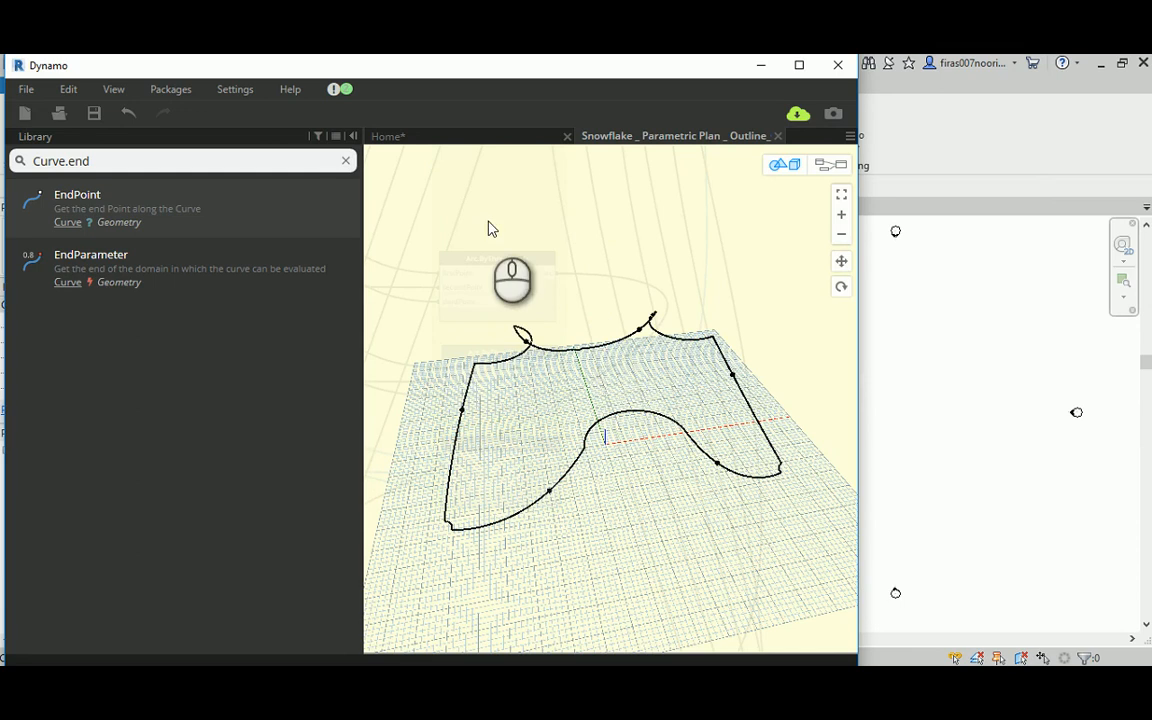
{"action": "left_click", "coordinate": [830, 164]}
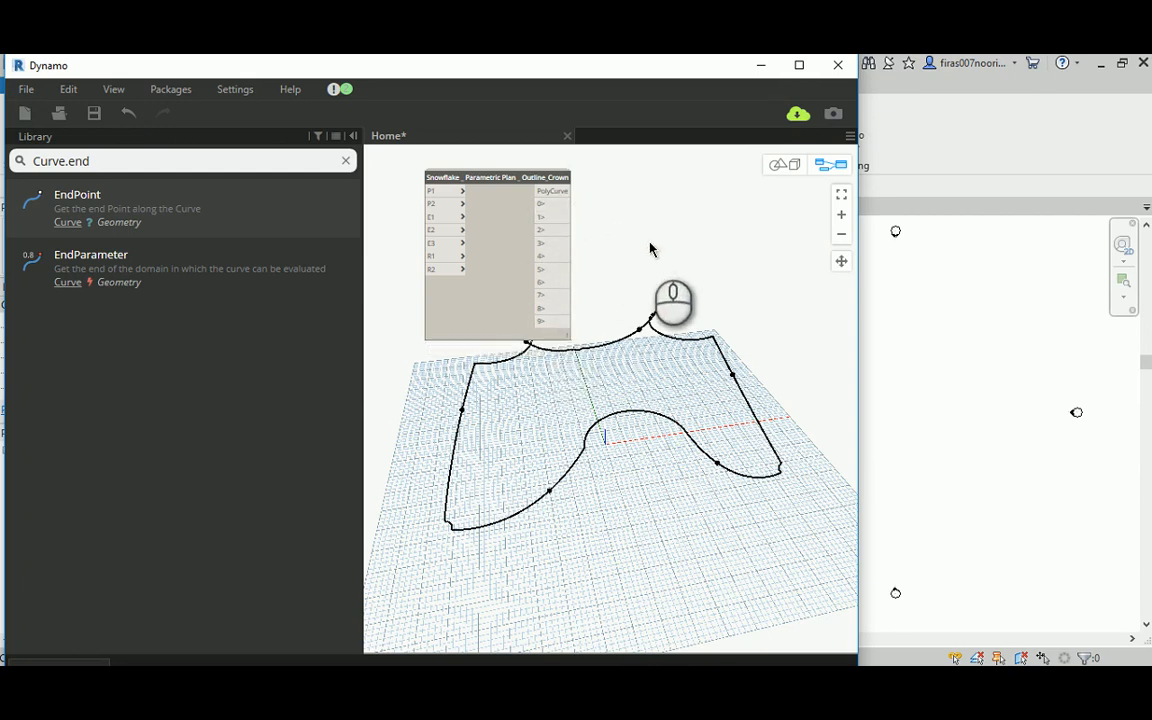
Step: Open the Snowflake _ Parametric Plan _ Outline_Crown custom node for editing from the Home workspace
{"action": "left_click_drag", "start_coordinate": [546, 190], "coordinate": [650, 245]}
{"action": "mouse_move", "coordinate": [740, 286]}
{"action": "middle_mouse_down"}
{"action": "mouse_move", "coordinate": [690, 282]}
{"action": "mouse_move", "coordinate": [747, 287]}
{"action": "middle_mouse_up"}
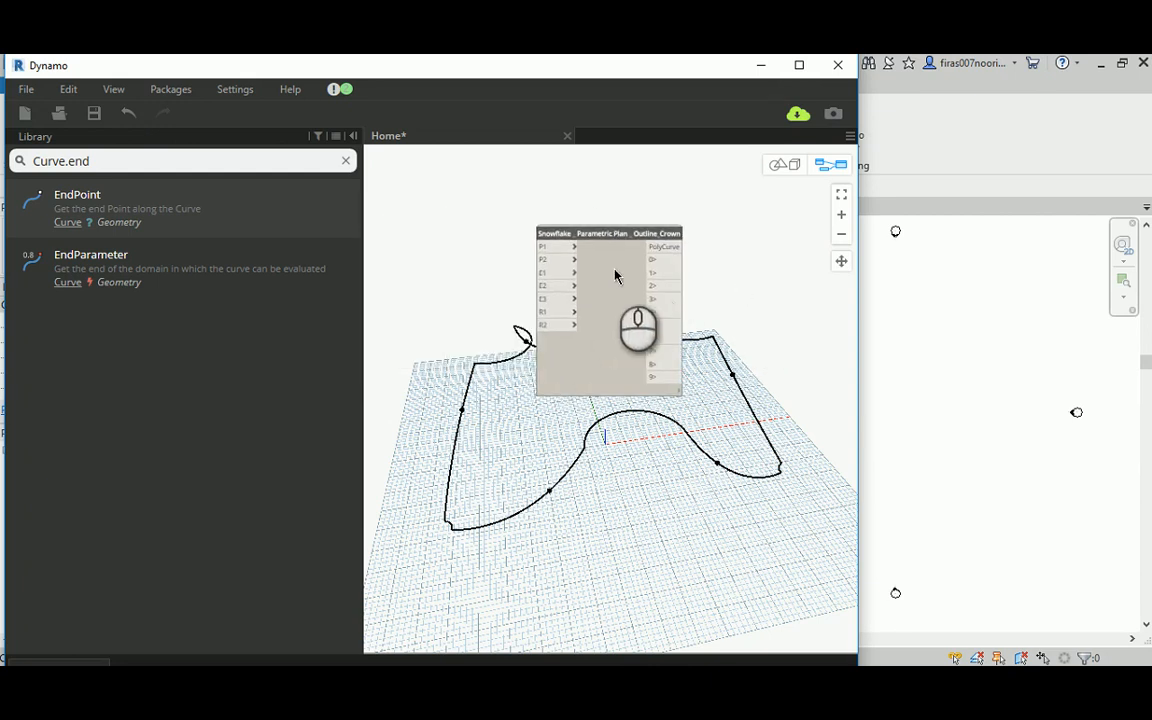
{"action": "left_click", "coordinate": [614, 269]}
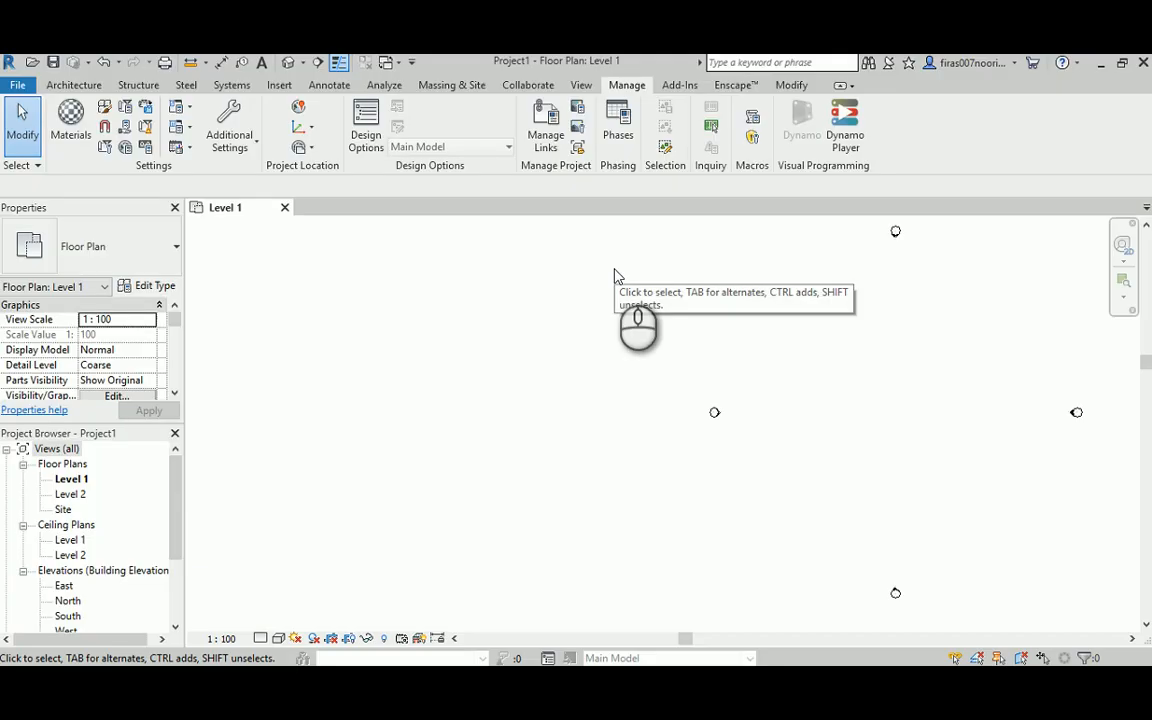
{"action": "left_click", "coordinate": [572, 688]}
{"action": "left_click", "coordinate": [530, 612]}
Step: Delete the two function output nodes in the Lower Right leg group, keeping the PolyCurve output
{"action": "scroll", "coordinate": [622, 437], "scroll_direction": "down", "scroll_amount": 5}
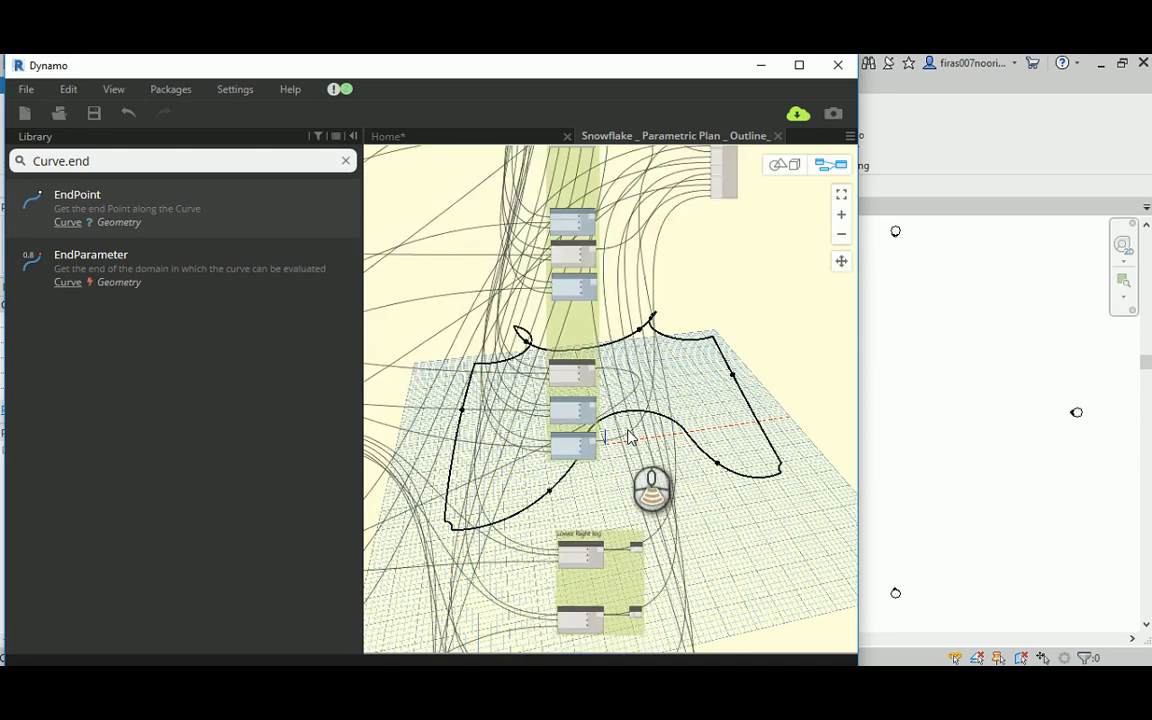
{"action": "scroll", "coordinate": [628, 437], "scroll_direction": "up", "scroll_amount": 6}
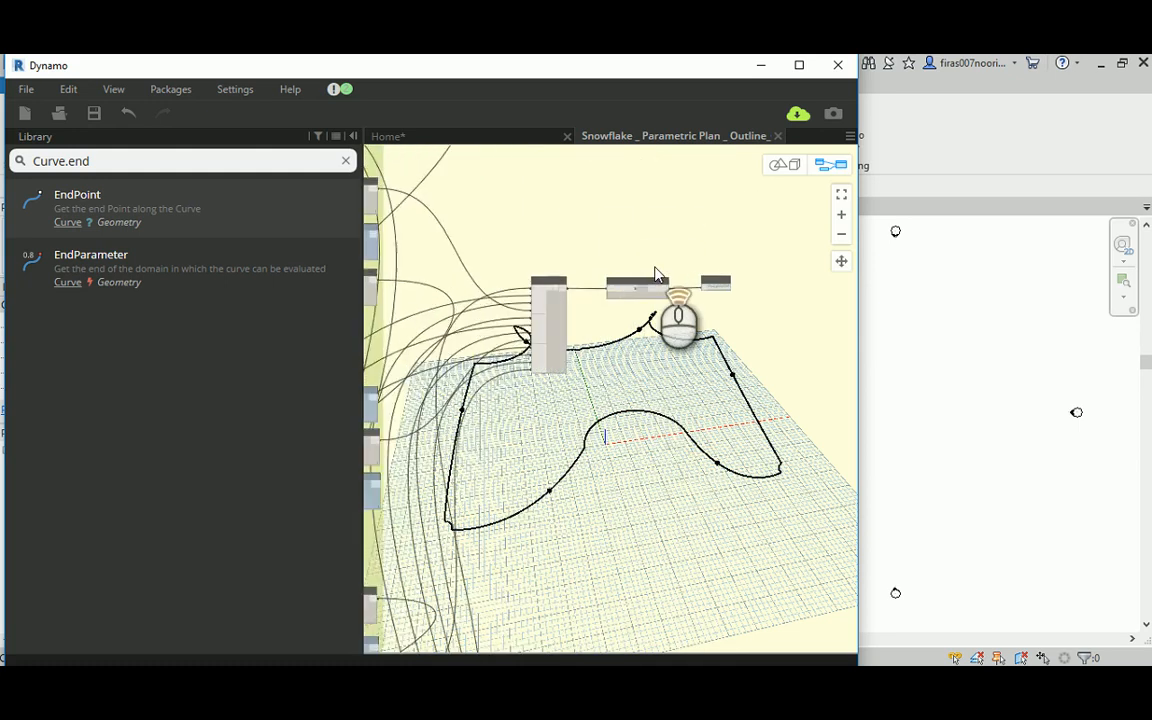
{"action": "scroll", "coordinate": [656, 273], "scroll_direction": "up", "scroll_amount": 3}
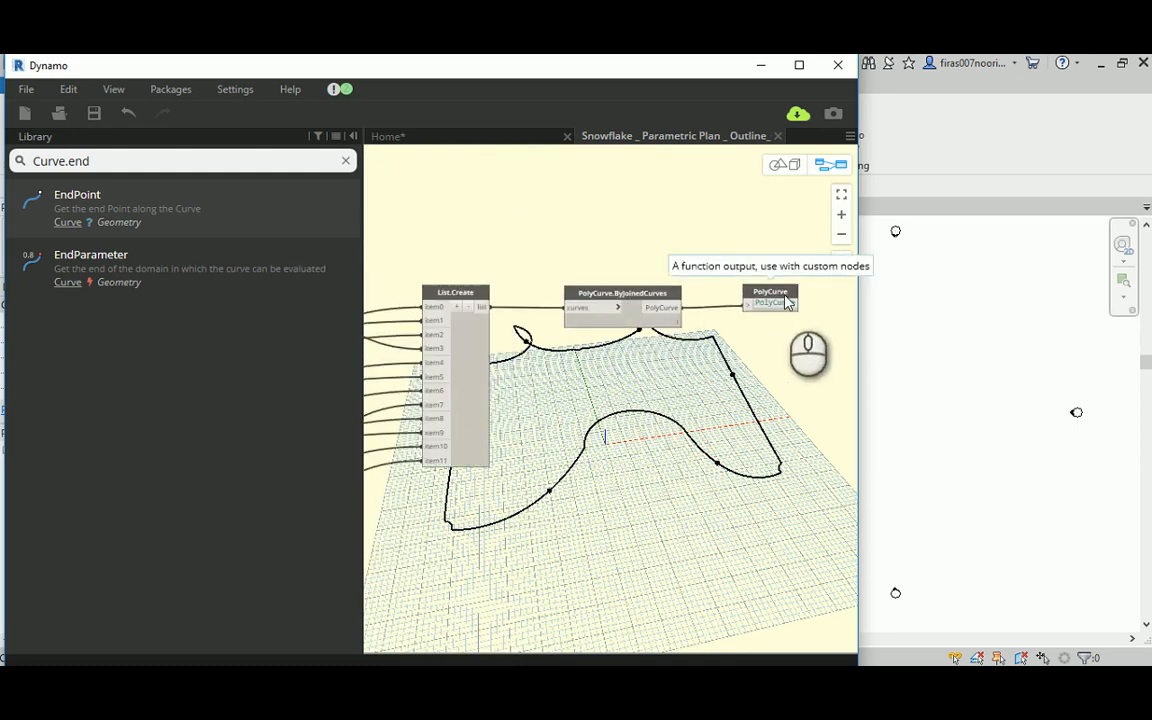
{"action": "scroll", "coordinate": [569, 540], "scroll_direction": "down", "scroll_amount": 5}
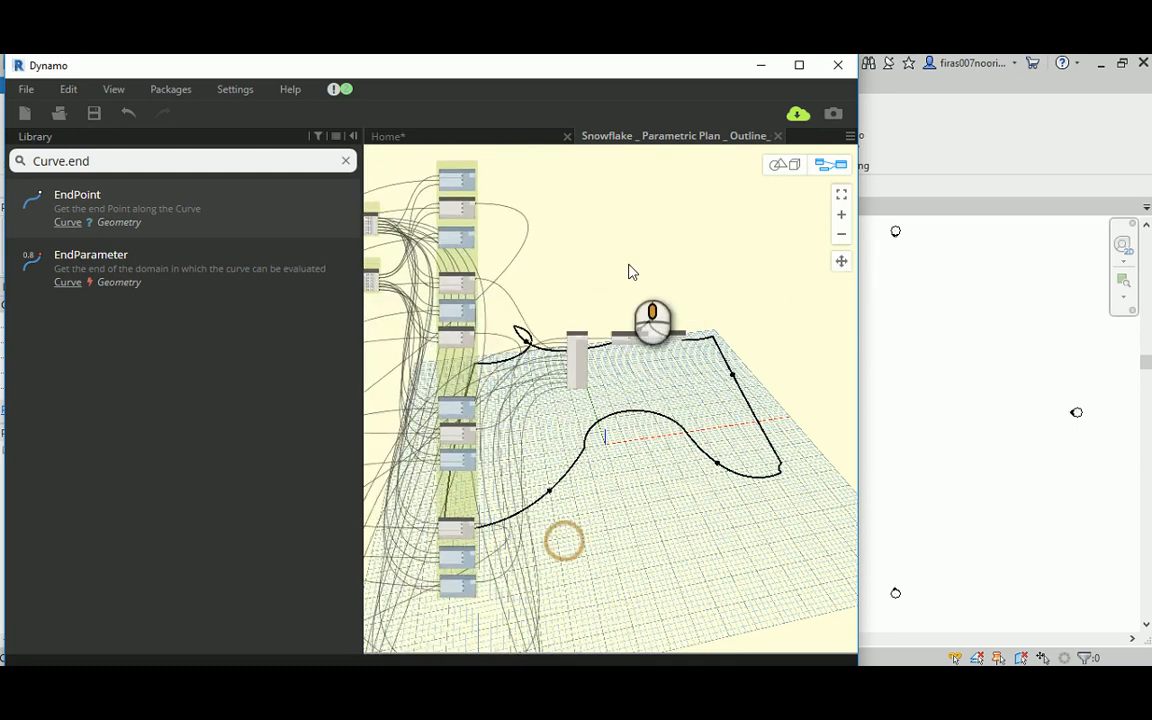
{"action": "scroll", "coordinate": [620, 420], "scroll_direction": "up", "scroll_amount": 5}
{"action": "left_click_drag", "start_coordinate": [531, 247], "coordinate": [642, 480]}
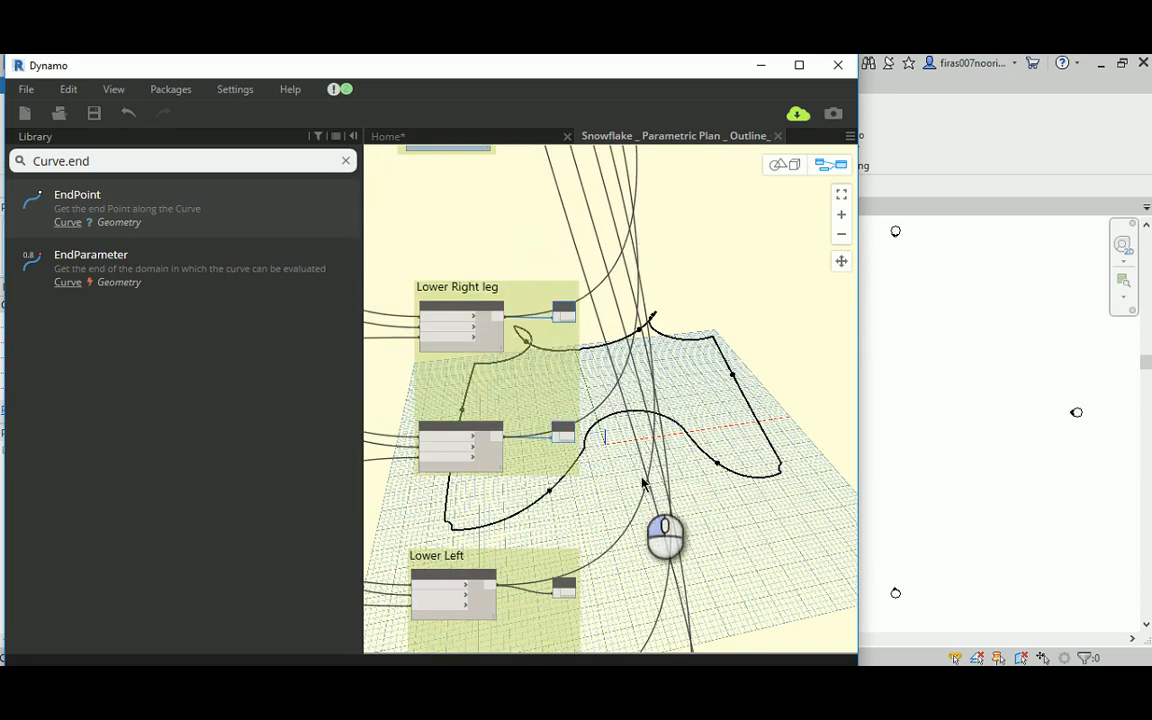
{"action": "left_click", "coordinate": [69, 90]}
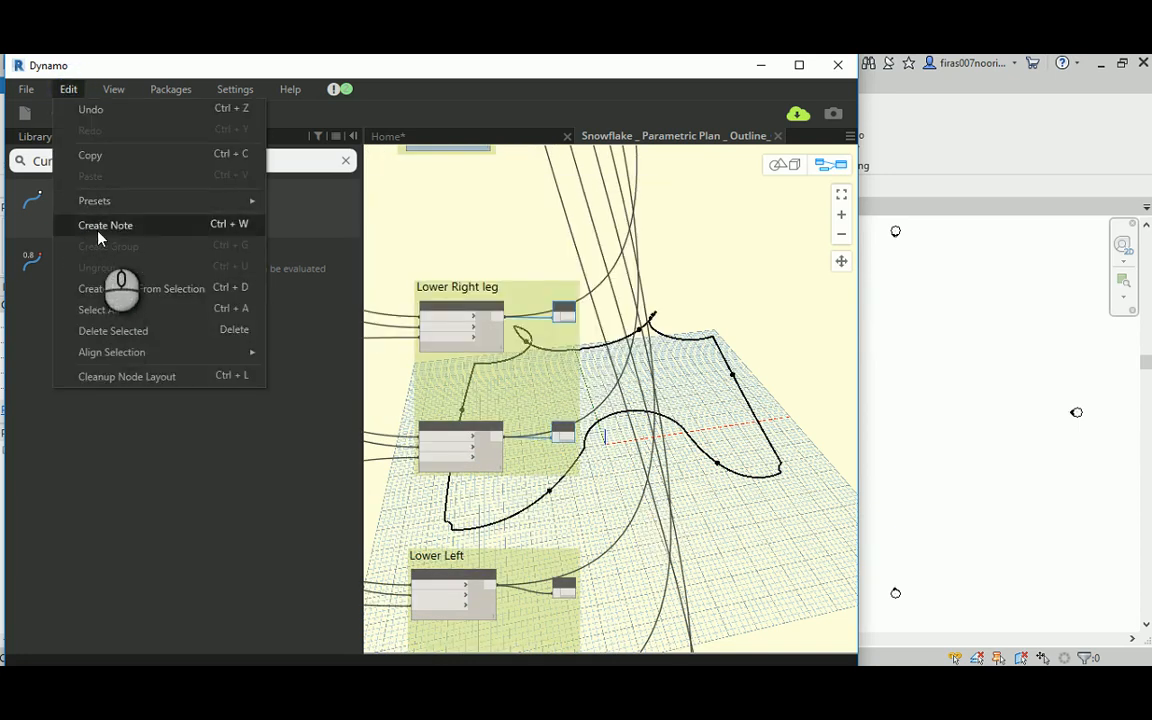
{"action": "left_click", "coordinate": [95, 309]}
Step: Delete the function output nodes in the Lower Left and Top groups together
{"action": "middle_click_drag", "start_coordinate": [653, 454], "coordinate": [662, 181]}
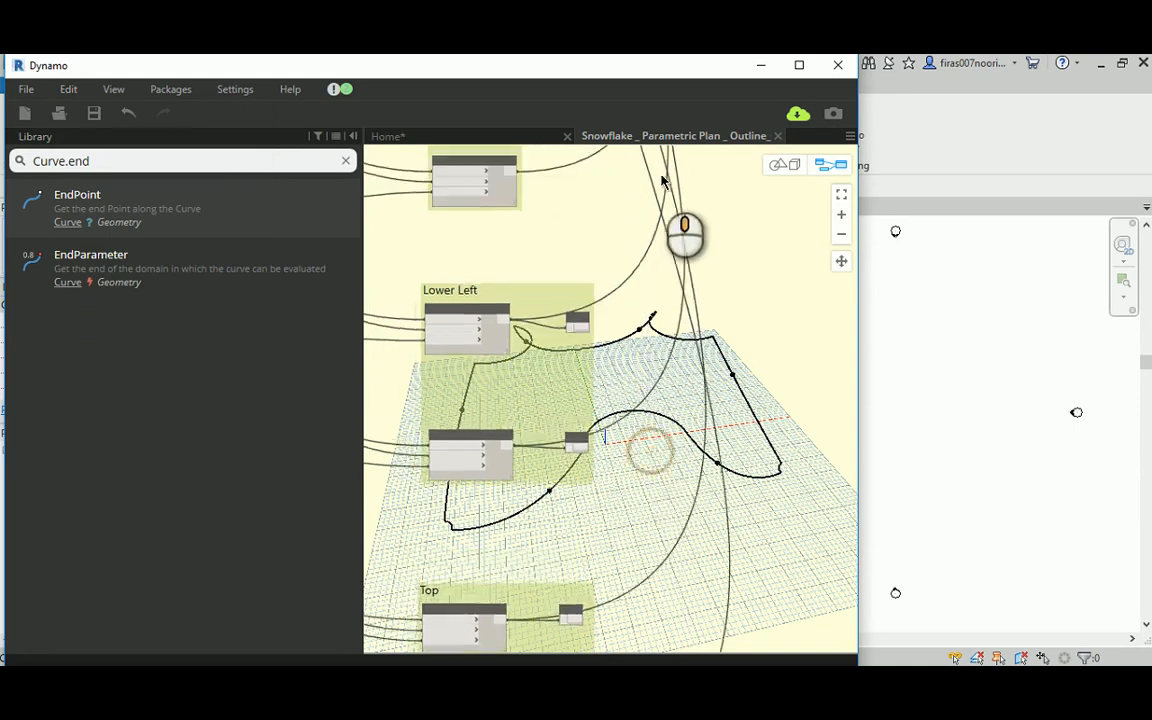
{"action": "scroll", "coordinate": [608, 300], "scroll_direction": "down", "scroll_amount": 2}
{"action": "left_click_drag", "start_coordinate": [560, 257], "coordinate": [670, 578]}
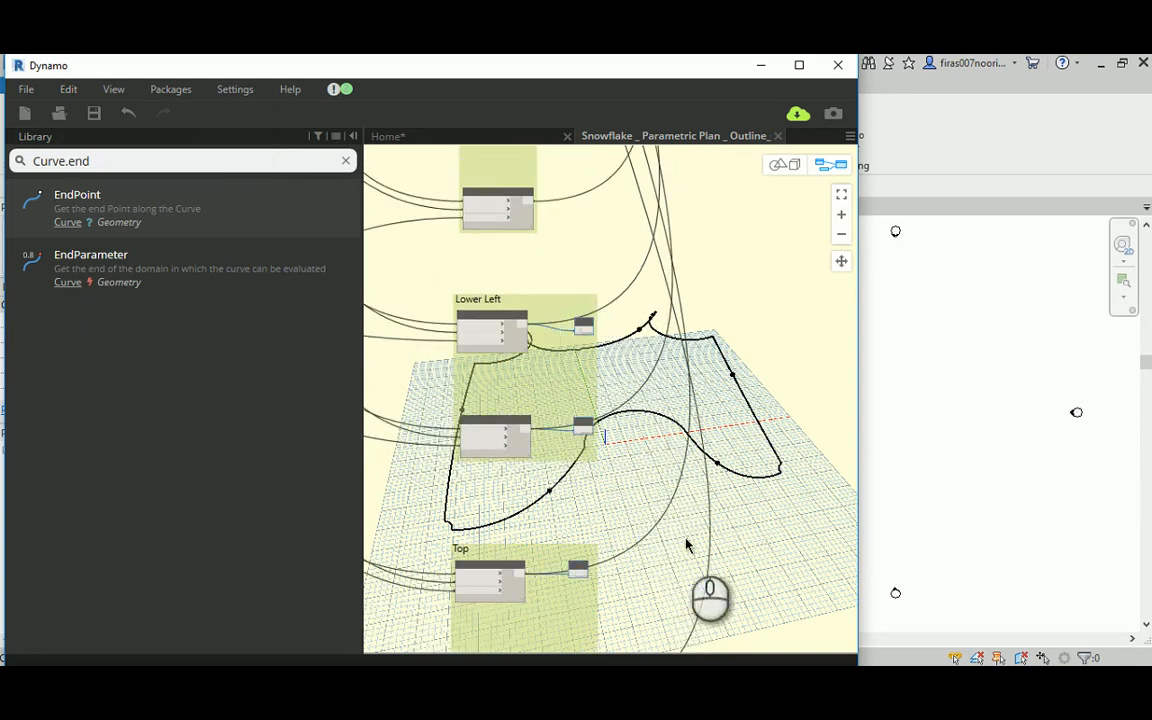
{"action": "scroll", "coordinate": [688, 550], "scroll_direction": "down", "scroll_amount": 2}
{"action": "middle_click_drag", "start_coordinate": [689, 553], "coordinate": [656, 409]}
{"action": "left_click_drag", "start_coordinate": [570, 220], "coordinate": [684, 591]}
{"action": "left_click", "coordinate": [69, 90]}
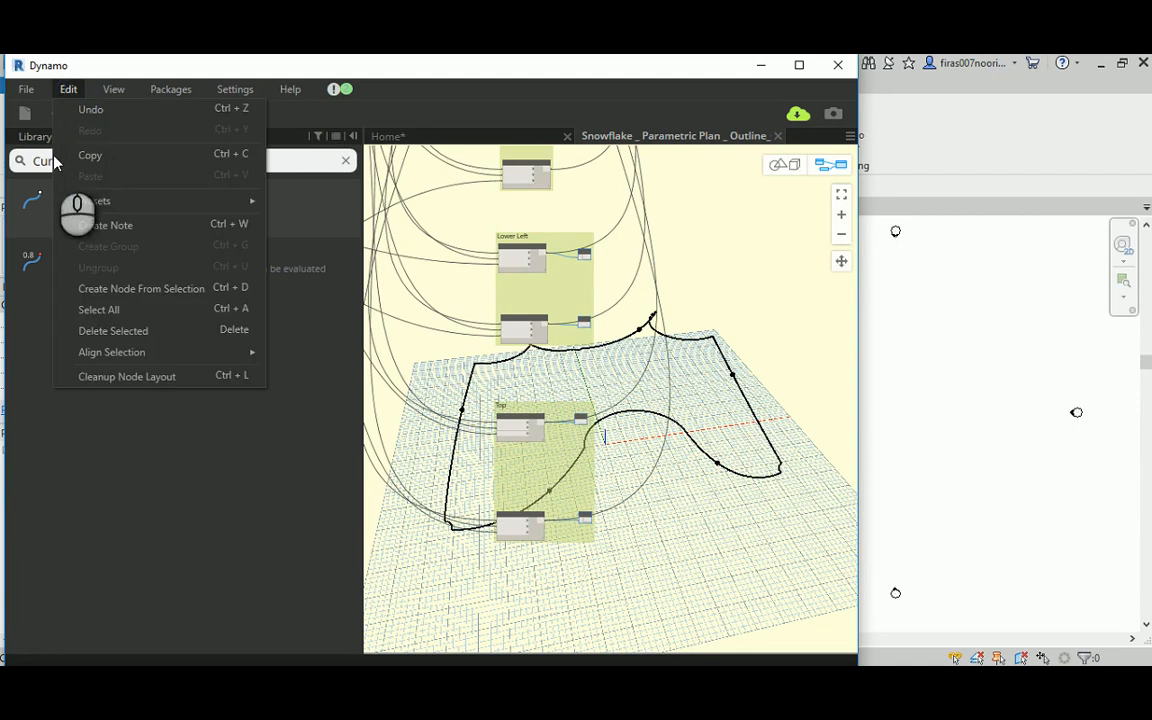
{"action": "left_click", "coordinate": [100, 330]}
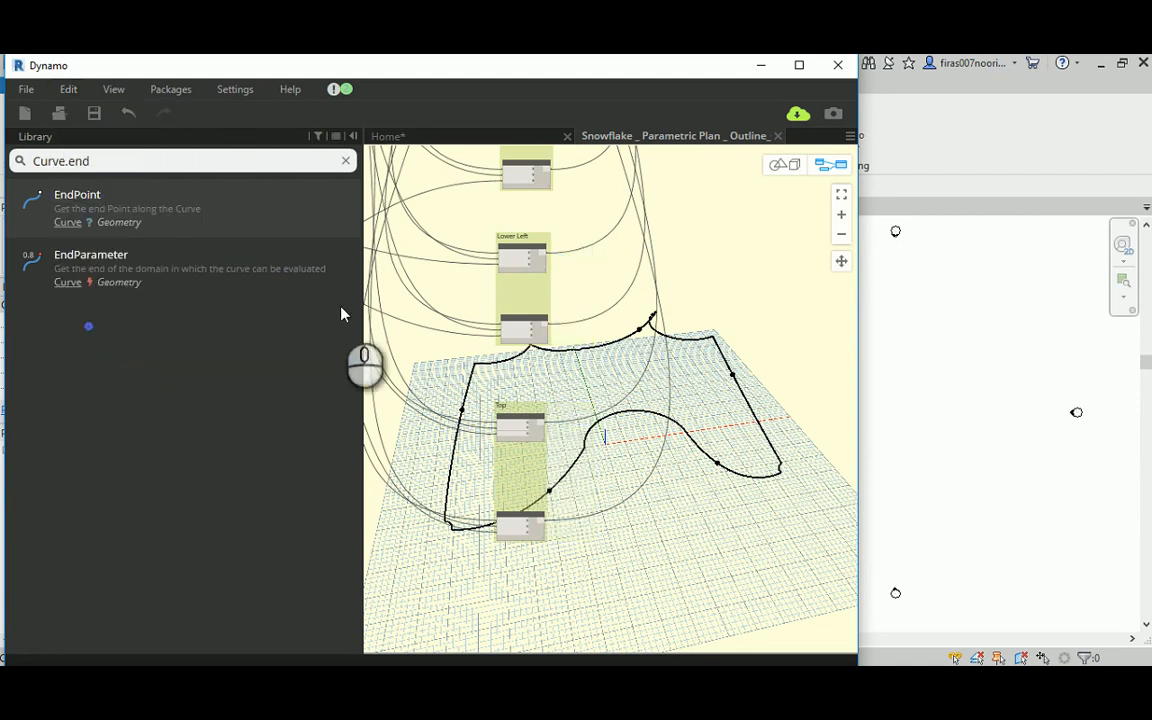
Step: Remove the three function output nodes in the "Curves at hi level" group
{"action": "middle_click_drag", "start_coordinate": [521, 313], "coordinate": [688, 331]}
{"action": "middle_click_drag", "start_coordinate": [555, 326], "coordinate": [768, 384]}
{"action": "scroll", "coordinate": [581, 188], "scroll_direction": "up", "scroll_amount": 2}
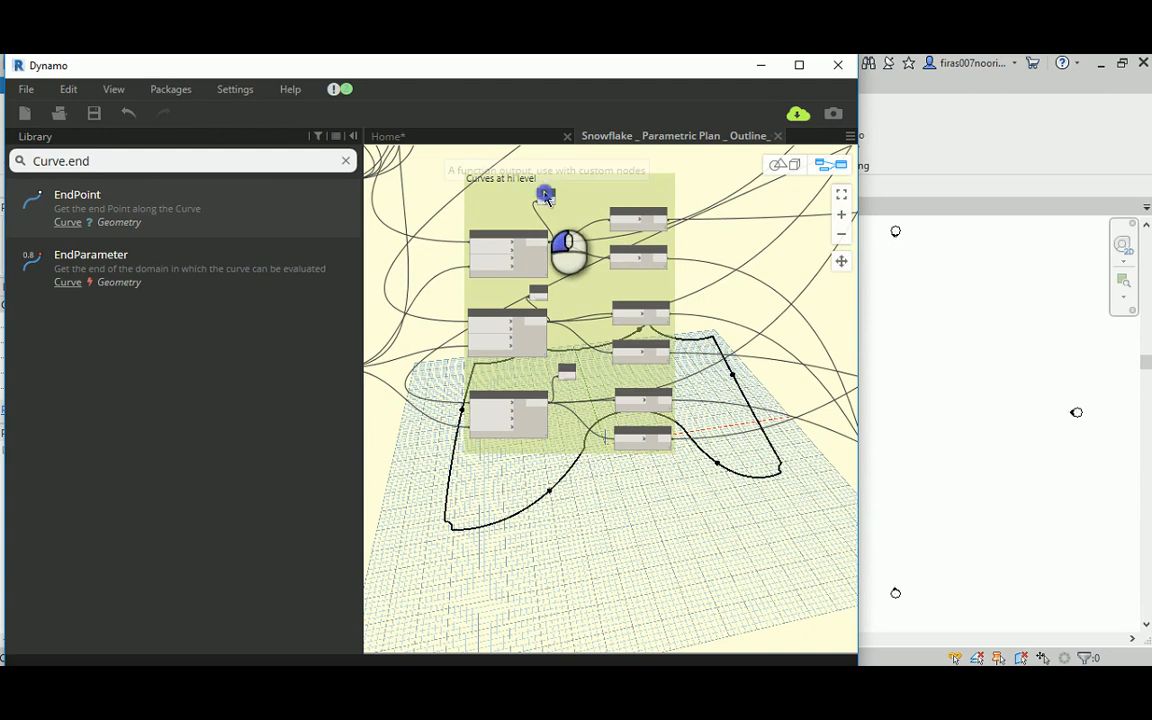
{"action": "left_click", "coordinate": [546, 198]}
{"action": "right_click", "coordinate": [546, 197]}
{"action": "left_click", "coordinate": [560, 211]}
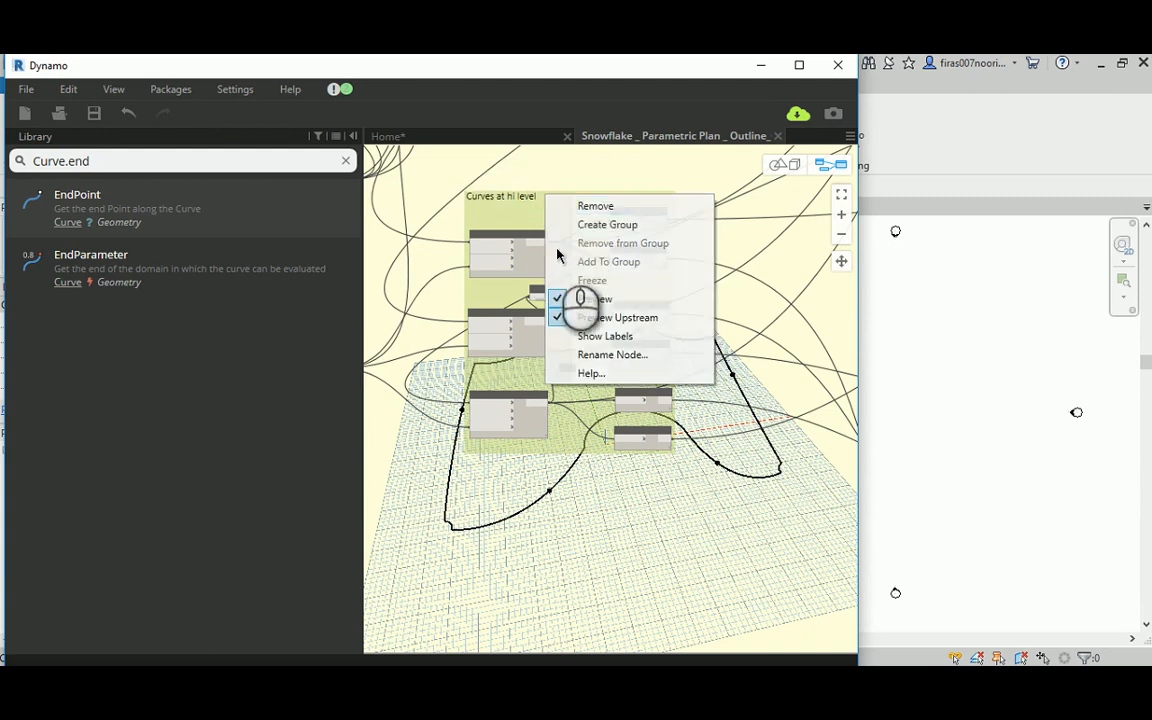
{"action": "right_click", "coordinate": [540, 292]}
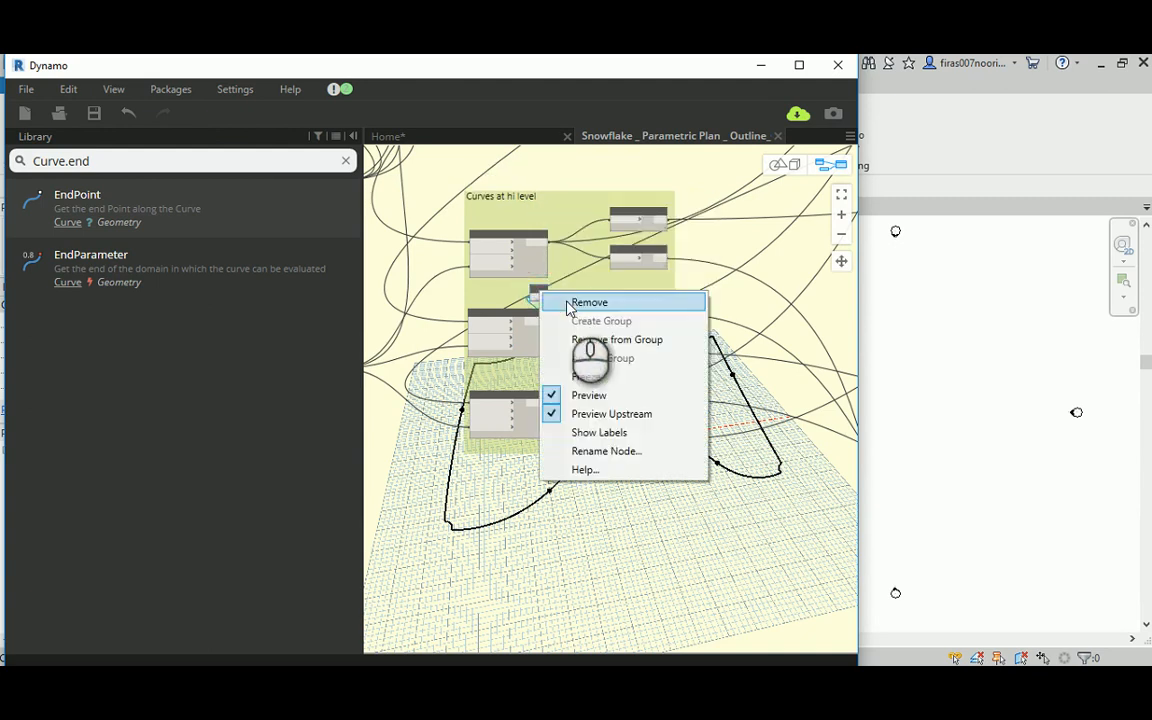
{"action": "left_click", "coordinate": [567, 299]}
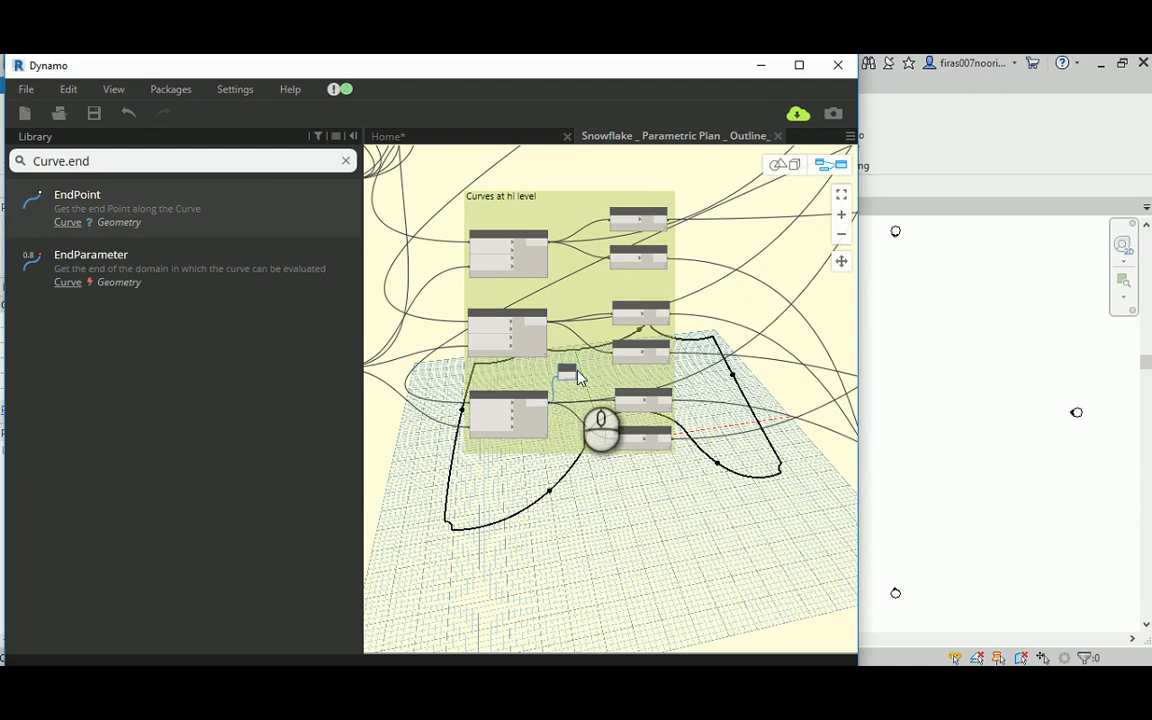
{"action": "right_click", "coordinate": [568, 371]}
{"action": "left_click", "coordinate": [605, 383]}
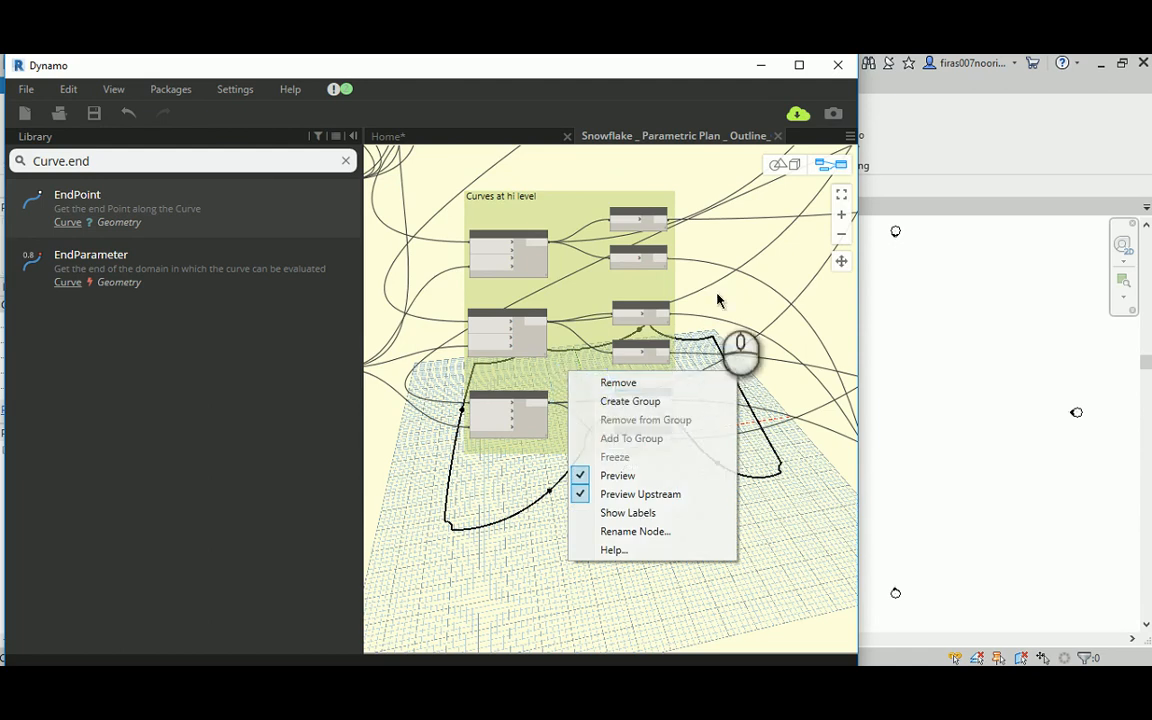
Step: Remove the function output node attached to the node that feeds the point-index code block
{"action": "scroll", "coordinate": [730, 285], "scroll_direction": "down", "scroll_amount": 2}
{"action": "middle_click_drag", "start_coordinate": [733, 280], "coordinate": [545, 400]}
{"action": "scroll", "coordinate": [555, 402], "scroll_direction": "down", "scroll_amount": 3}
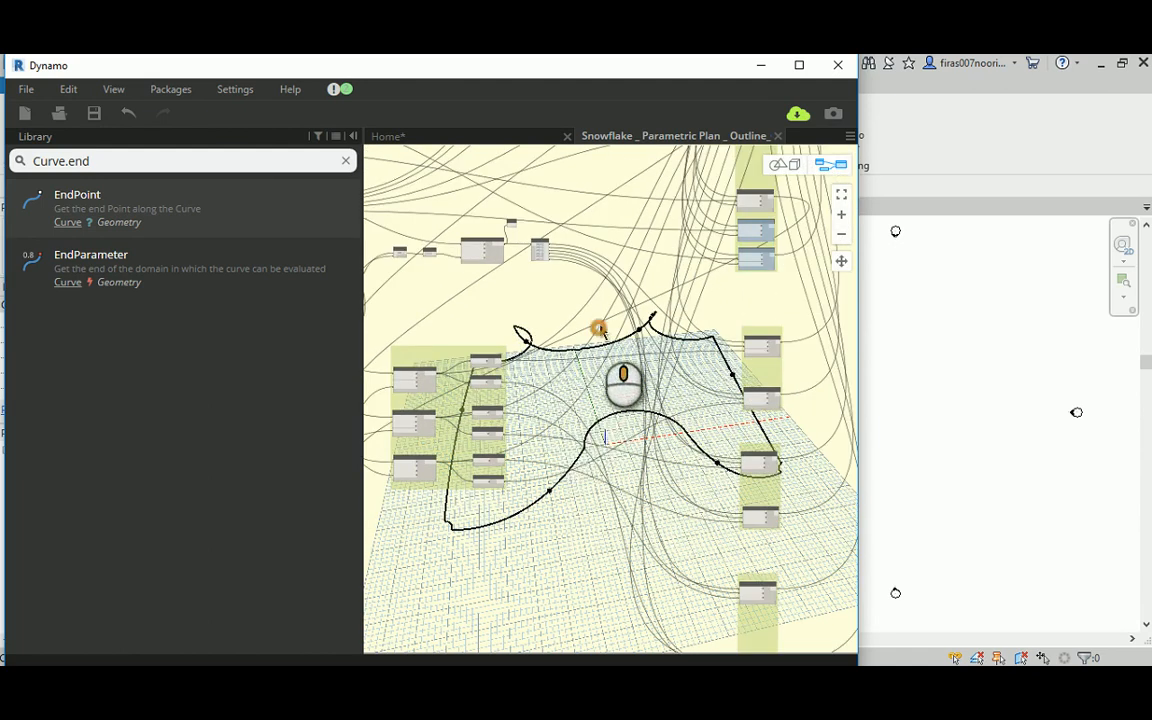
{"action": "scroll", "coordinate": [598, 330], "scroll_direction": "up", "scroll_amount": 5}
{"action": "left_click", "coordinate": [562, 296]}
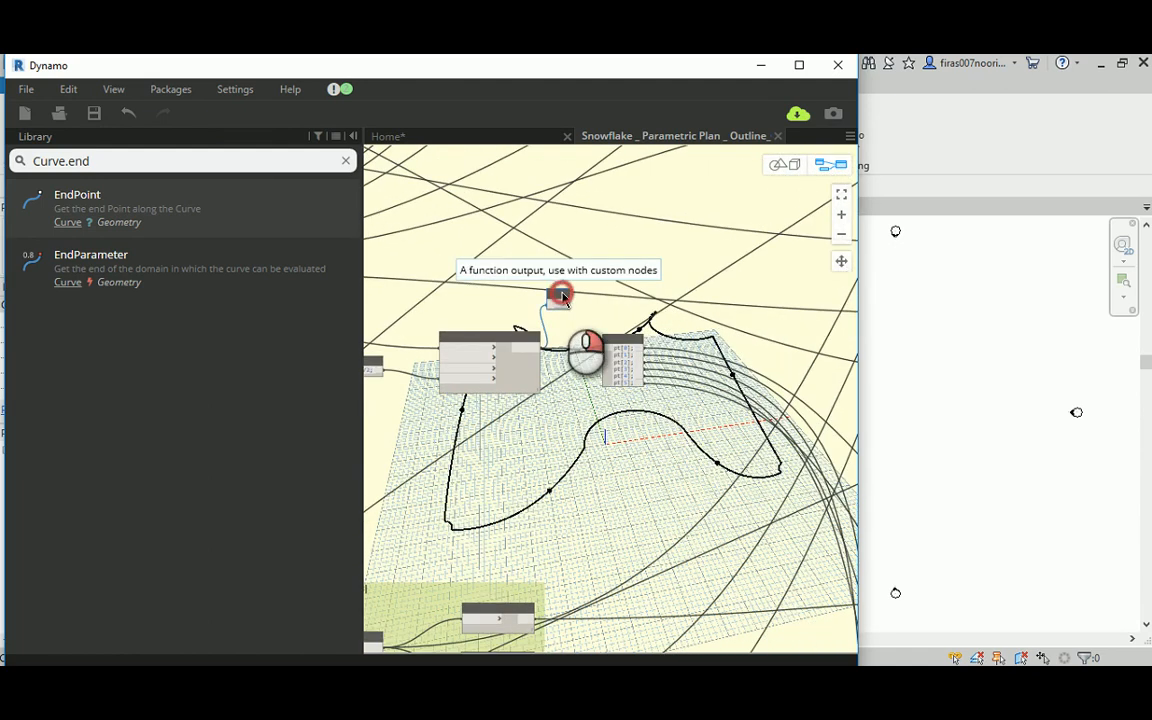
{"action": "right_click", "coordinate": [564, 300]}
{"action": "left_click", "coordinate": [574, 304]}
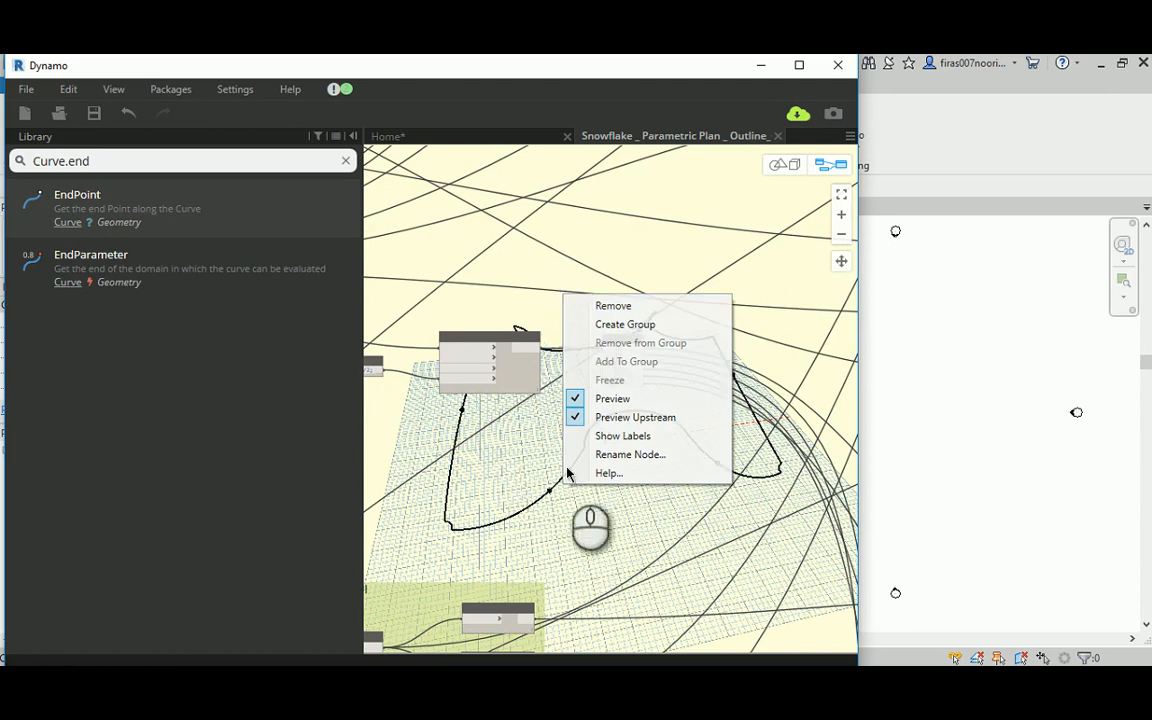
Step: Save the crown snowflake outline custom node and close its workspace
{"action": "scroll", "coordinate": [651, 305], "scroll_direction": "down", "scroll_amount": 3}
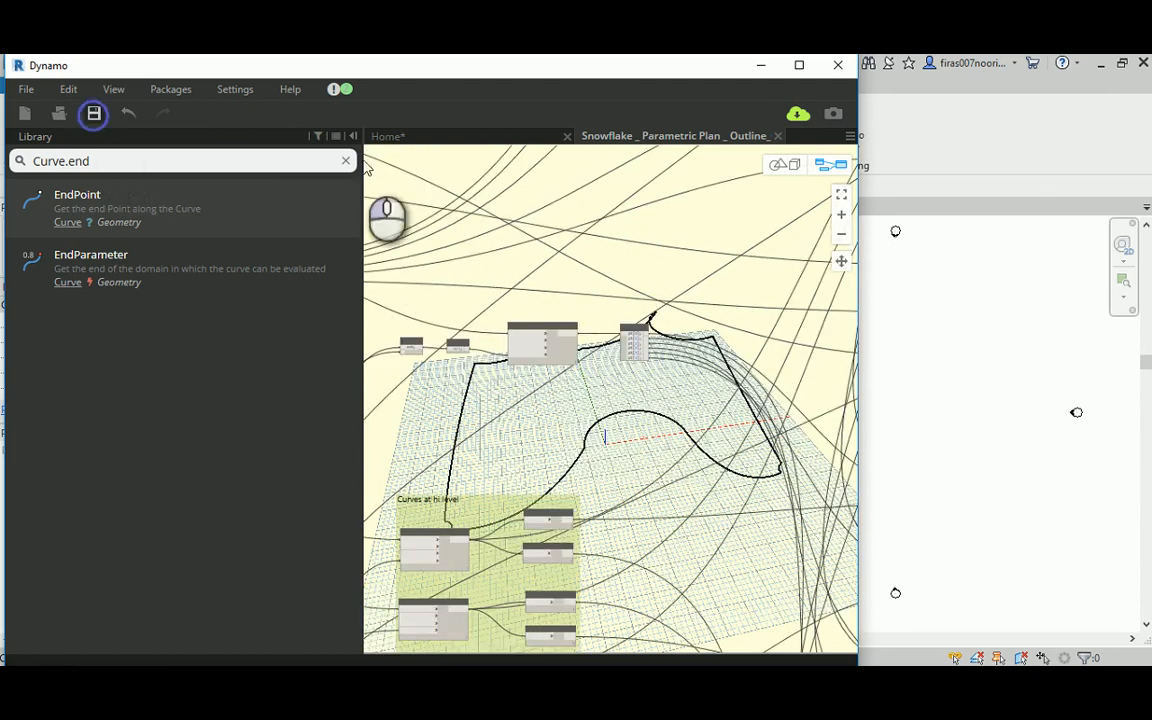
{"action": "left_click", "coordinate": [778, 135]}
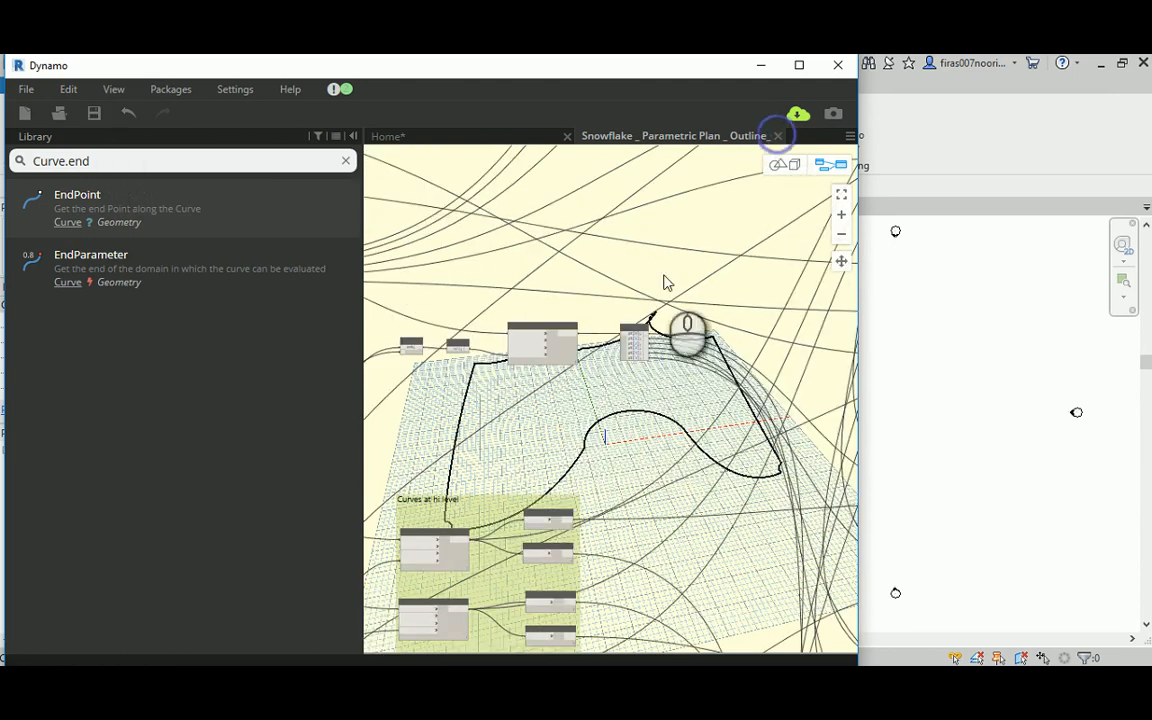
{"action": "scroll", "coordinate": [710, 323], "scroll_direction": "down", "scroll_amount": 3}
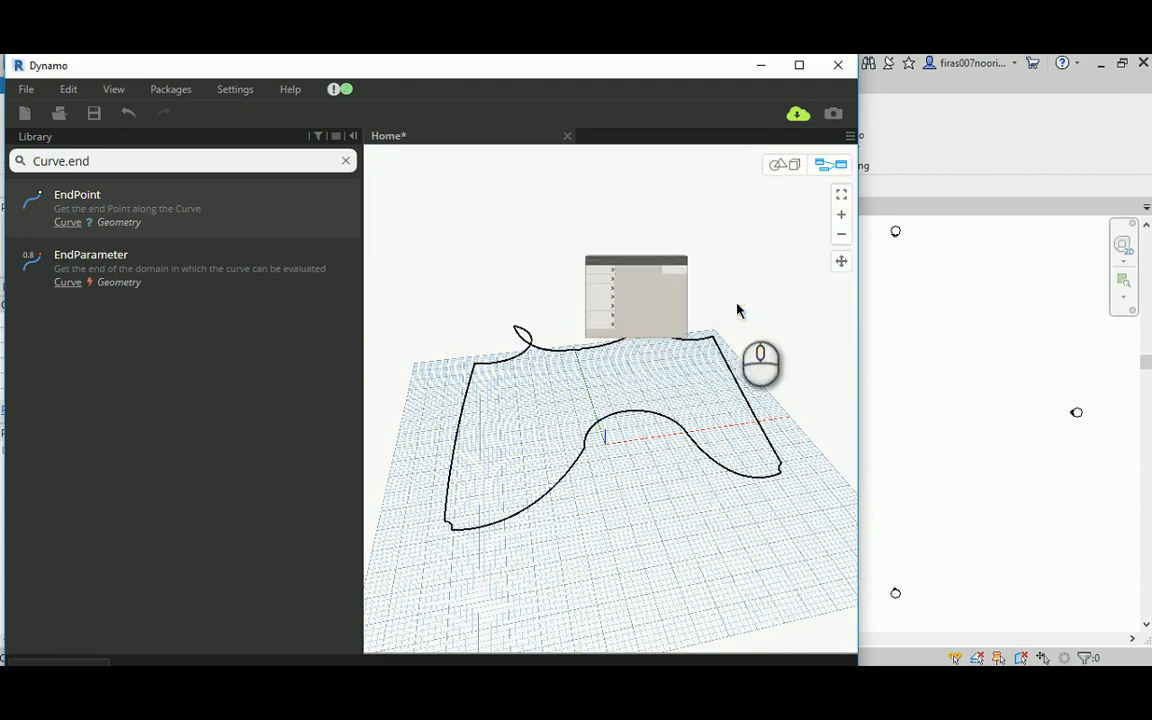
Step: Check the crown outline's 3D preview and close the Home workspace without saving its changes
{"action": "middle_click_drag", "start_coordinate": [740, 307], "coordinate": [725, 298]}
{"action": "scroll", "coordinate": [704, 283], "scroll_direction": "up", "scroll_amount": 3}
{"action": "scroll", "coordinate": [700, 283], "scroll_direction": "up", "scroll_amount": 3}
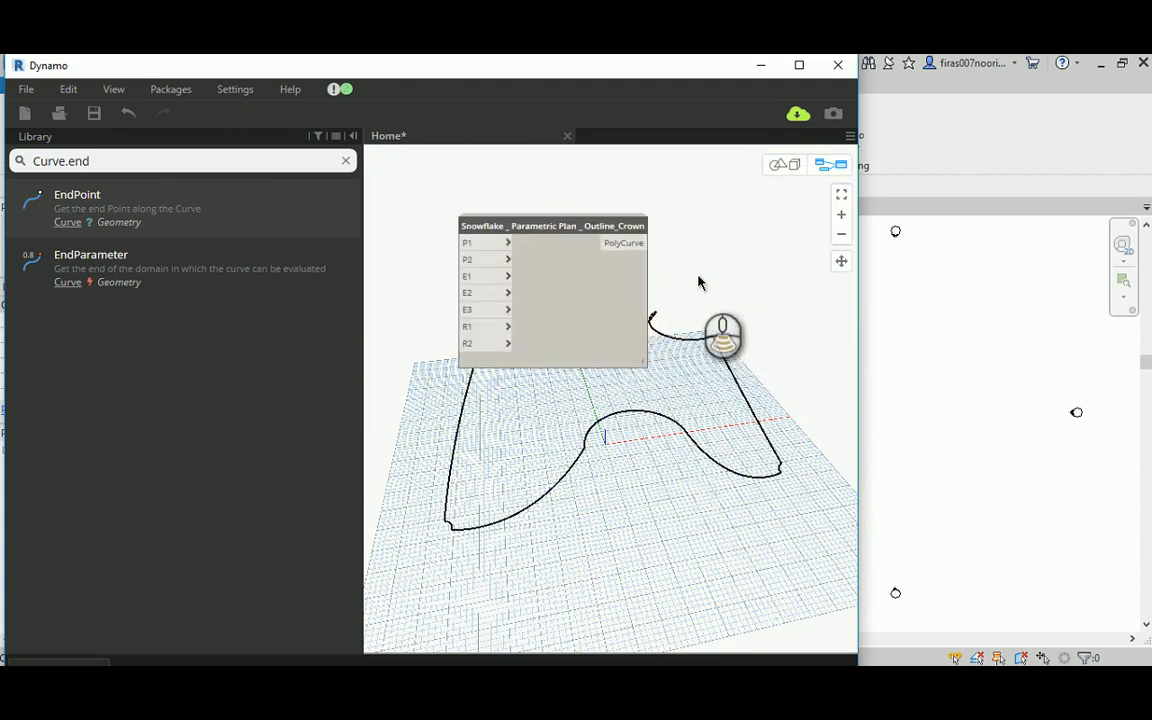
{"action": "scroll", "coordinate": [700, 283], "scroll_direction": "down", "scroll_amount": 3}
{"action": "left_click", "coordinate": [776, 166]}
{"action": "right_click_drag", "start_coordinate": [676, 386], "coordinate": [658, 406]}
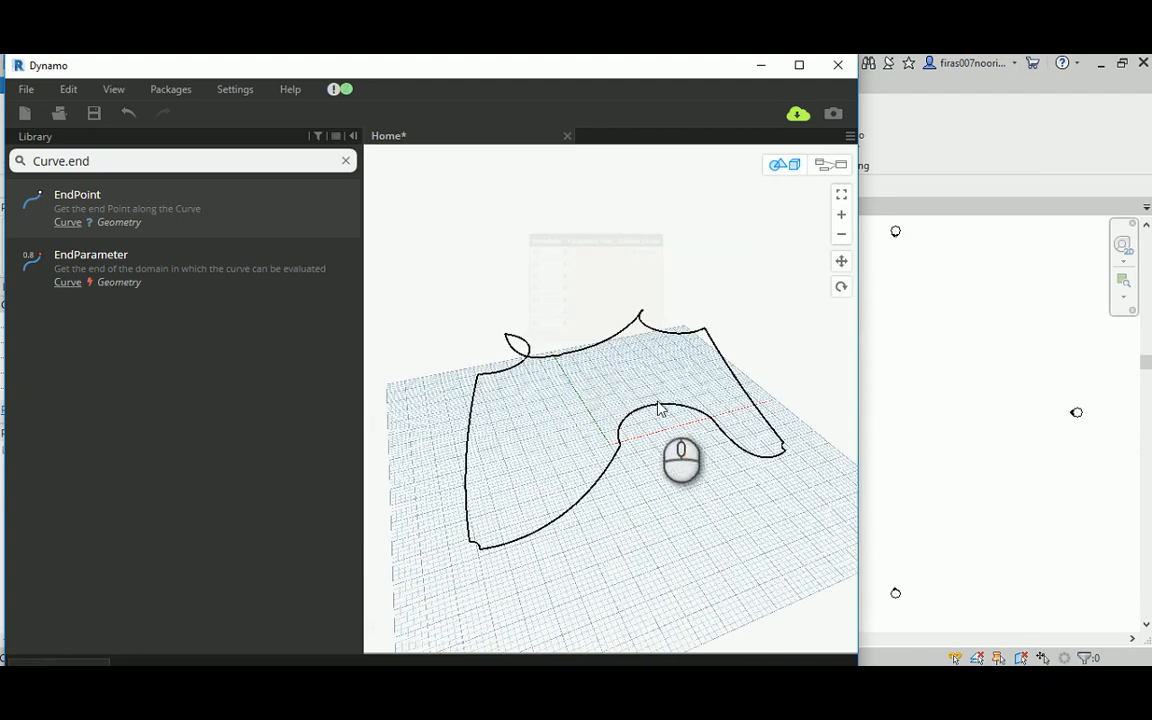
{"action": "left_click", "coordinate": [567, 136]}
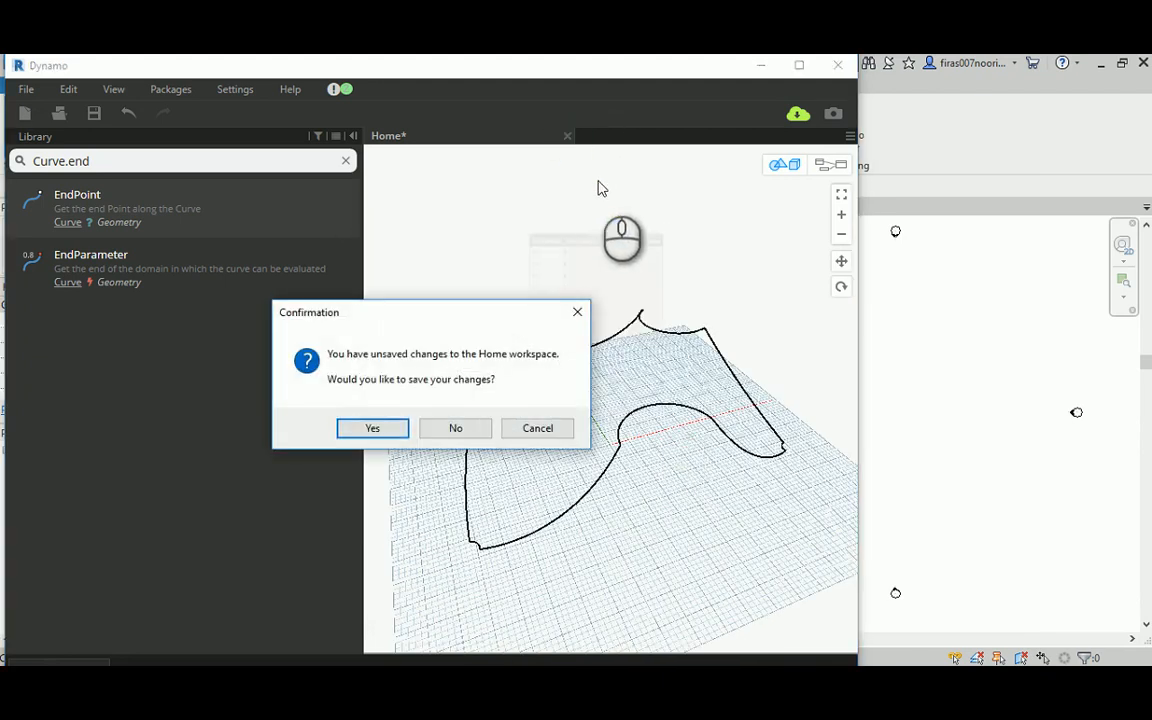
{"action": "left_click", "coordinate": [457, 429]}
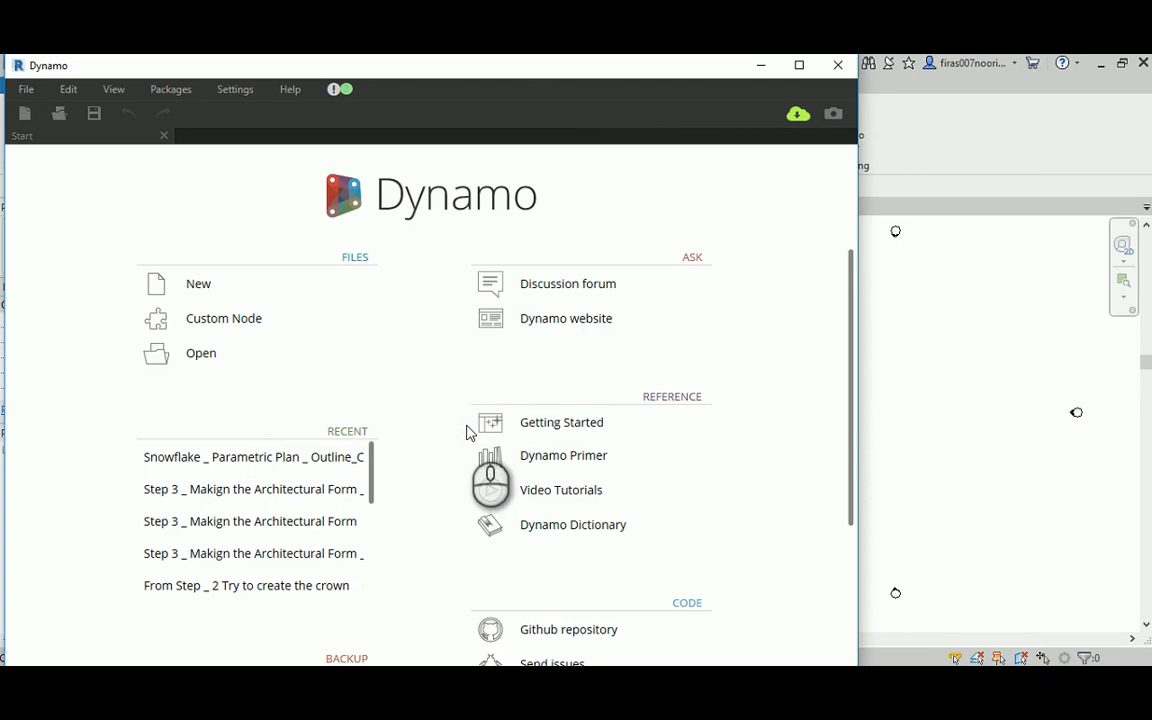
Step: Switch to File Explorer and open the Dynamo file "Step 3 _ Makign the Architectural Form" from the videos folder in Dynamo
{"action": "left_click", "coordinate": [608, 686]}
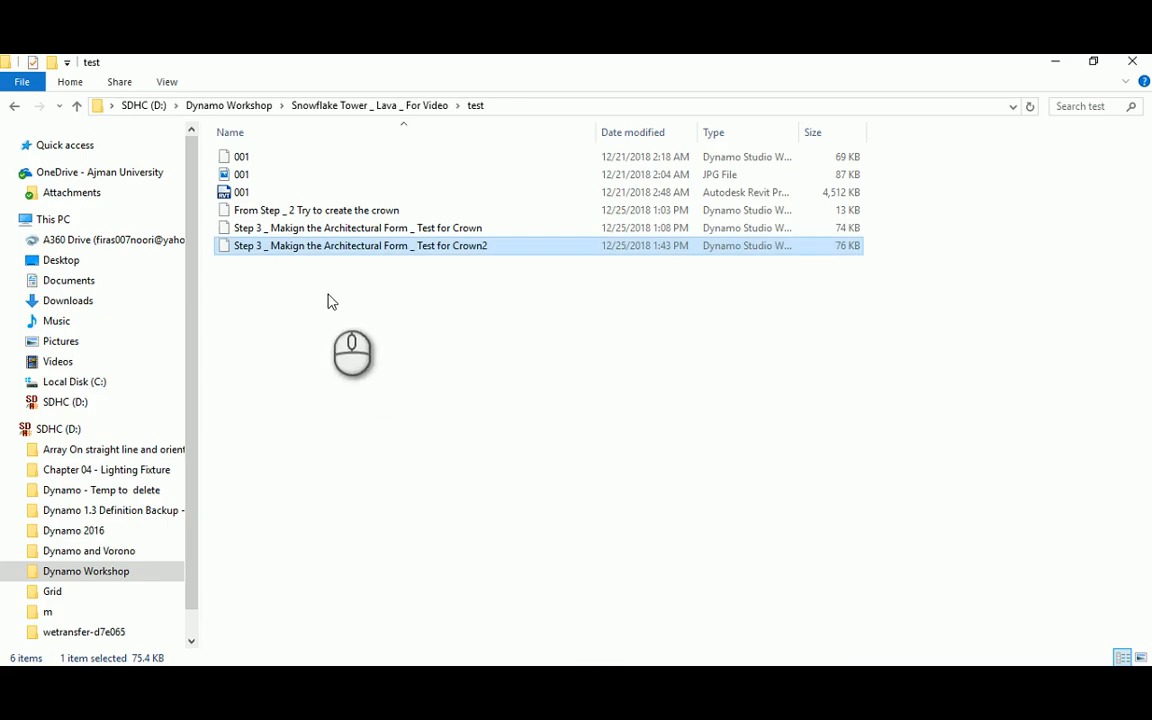
{"action": "left_click", "coordinate": [417, 106]}
{"action": "double_click", "coordinate": [237, 190]}
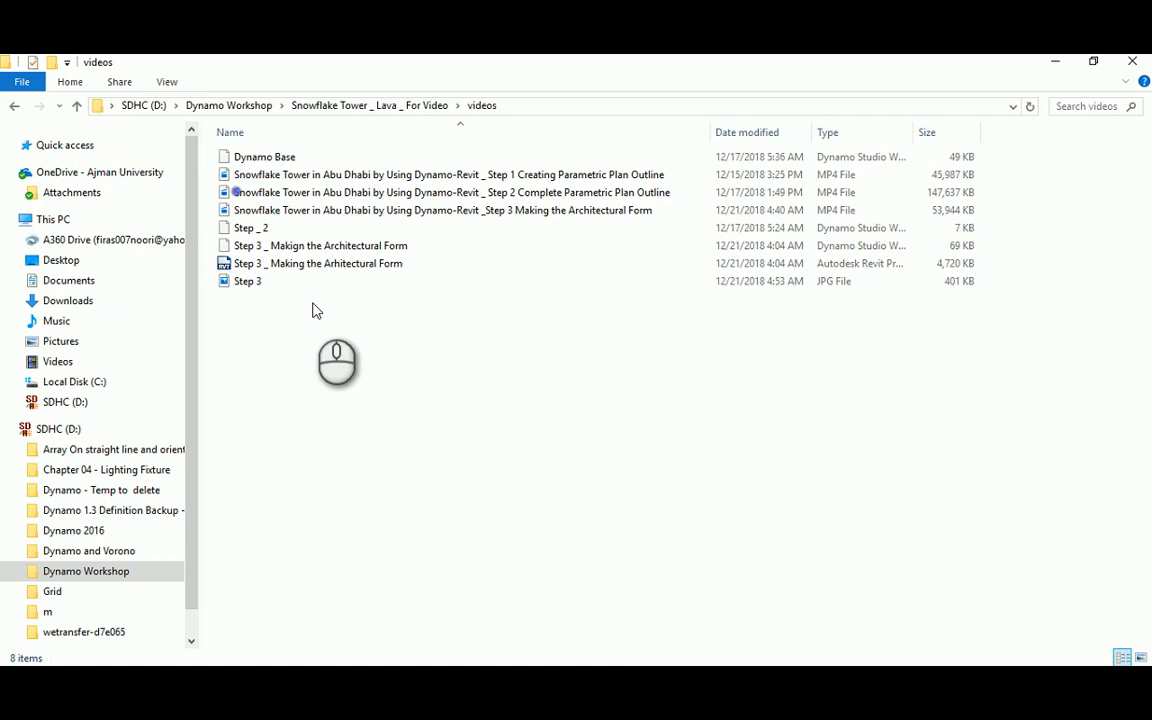
{"action": "left_click", "coordinate": [287, 250]}
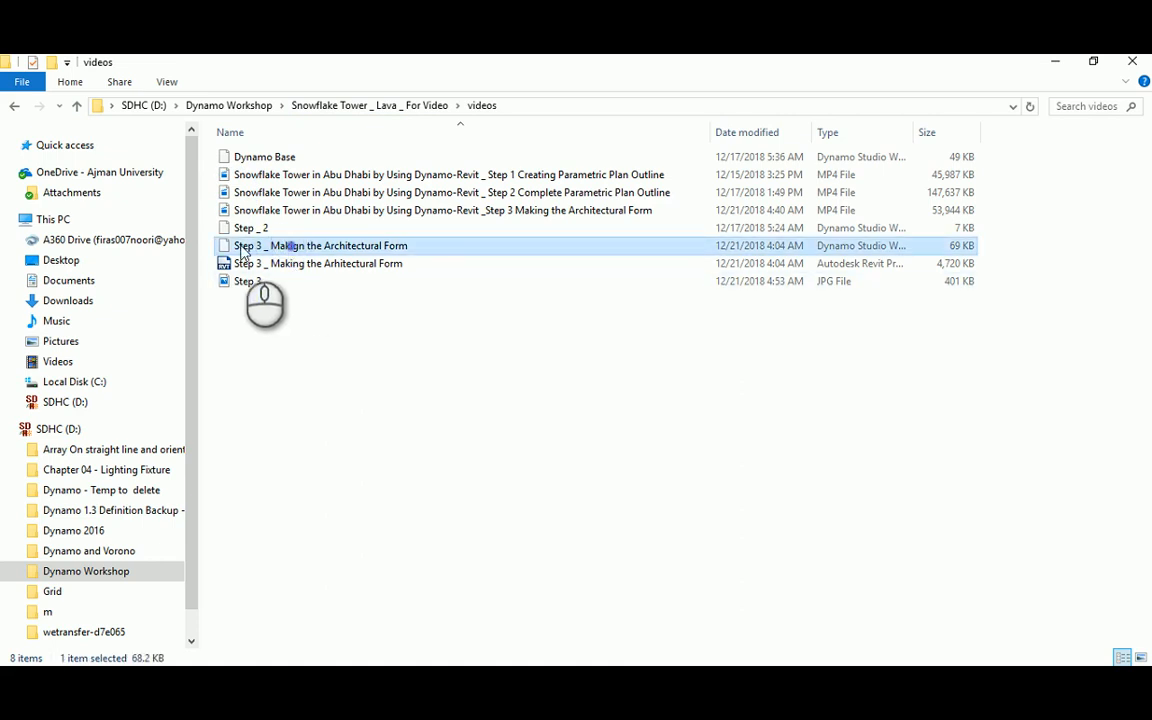
{"action": "left_click_drag", "start_coordinate": [241, 250], "coordinate": [440, 466]}
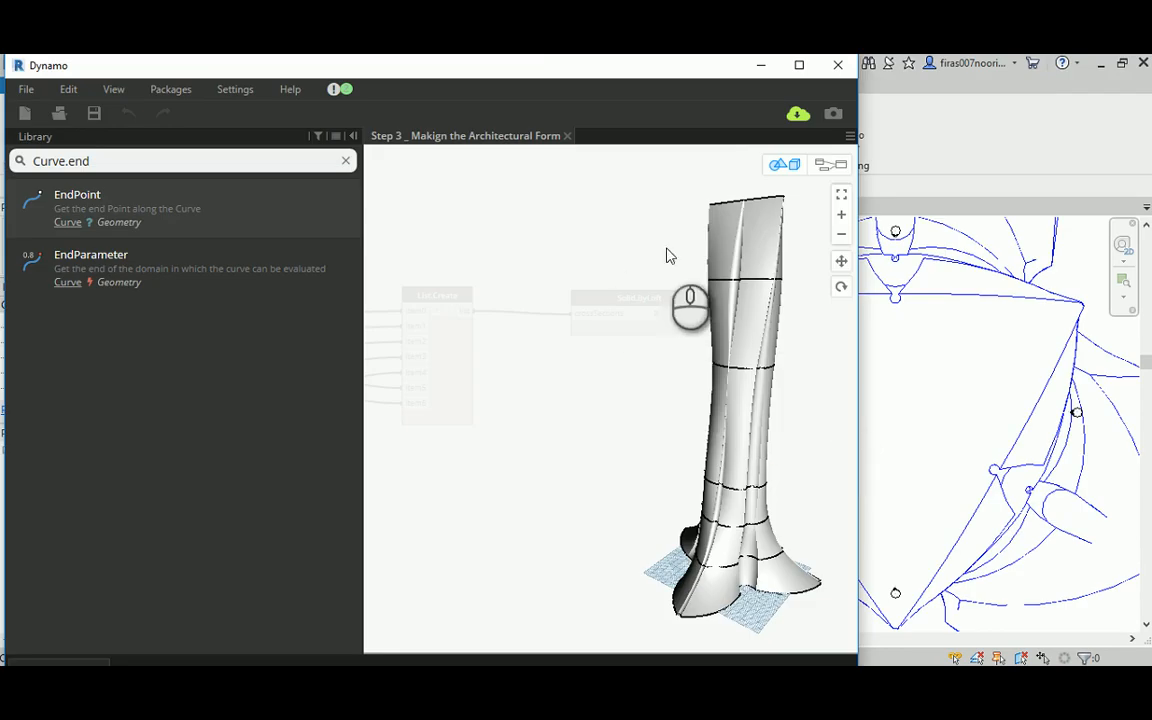
Step: Save the tower workspace in the videos folder under the name "Step 4 _ Making the Crown and the building facade"
{"action": "middle_click_drag", "start_coordinate": [669, 255], "coordinate": [565, 255]}
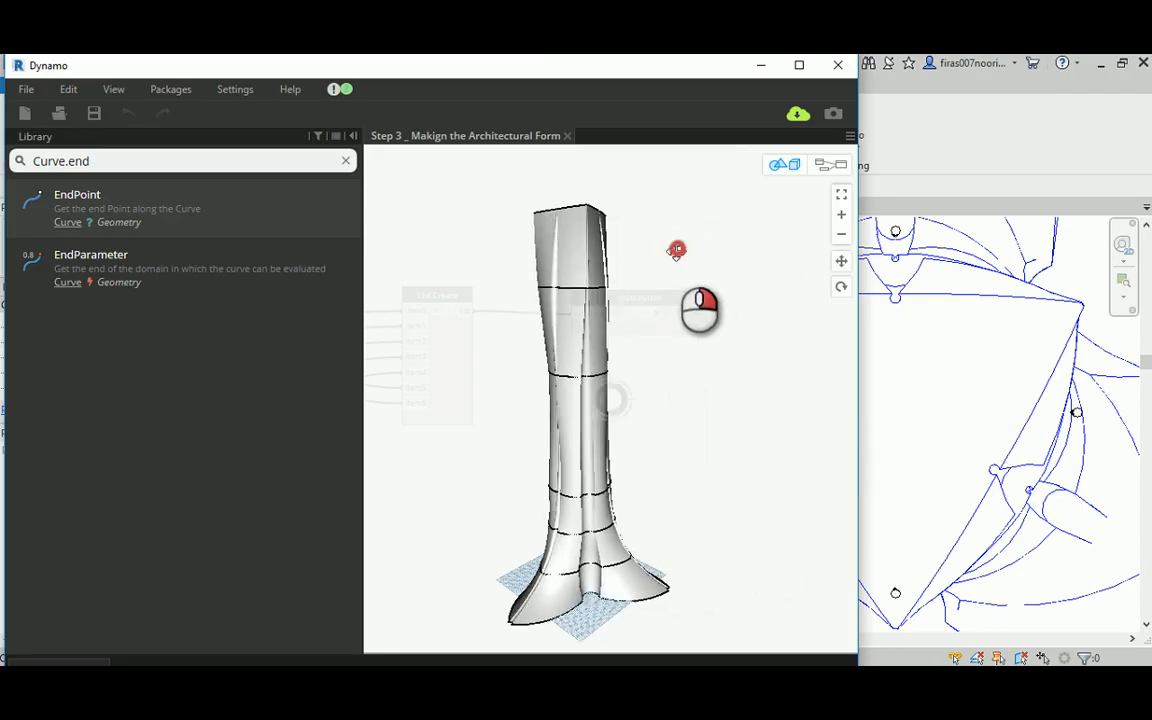
{"action": "right_click_drag", "start_coordinate": [679, 249], "coordinate": [628, 272]}
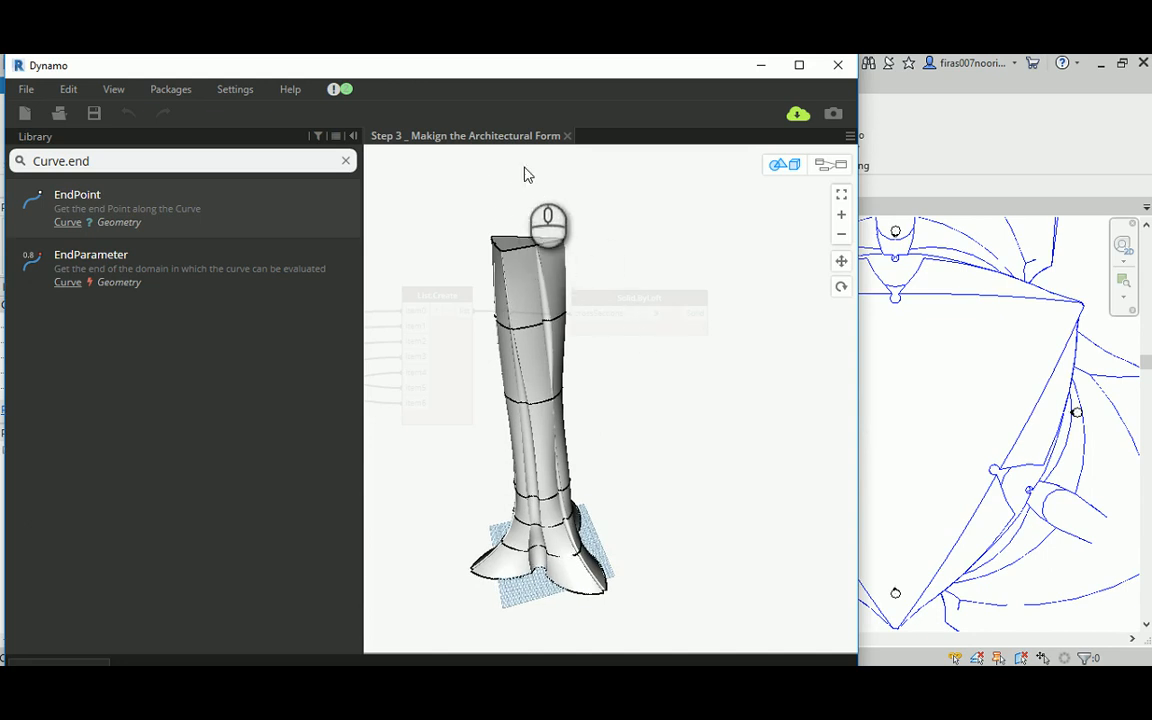
{"action": "key", "text": "ctrl+b"}
{"action": "scroll", "coordinate": [617, 210], "scroll_direction": "down", "scroll_amount": 3}
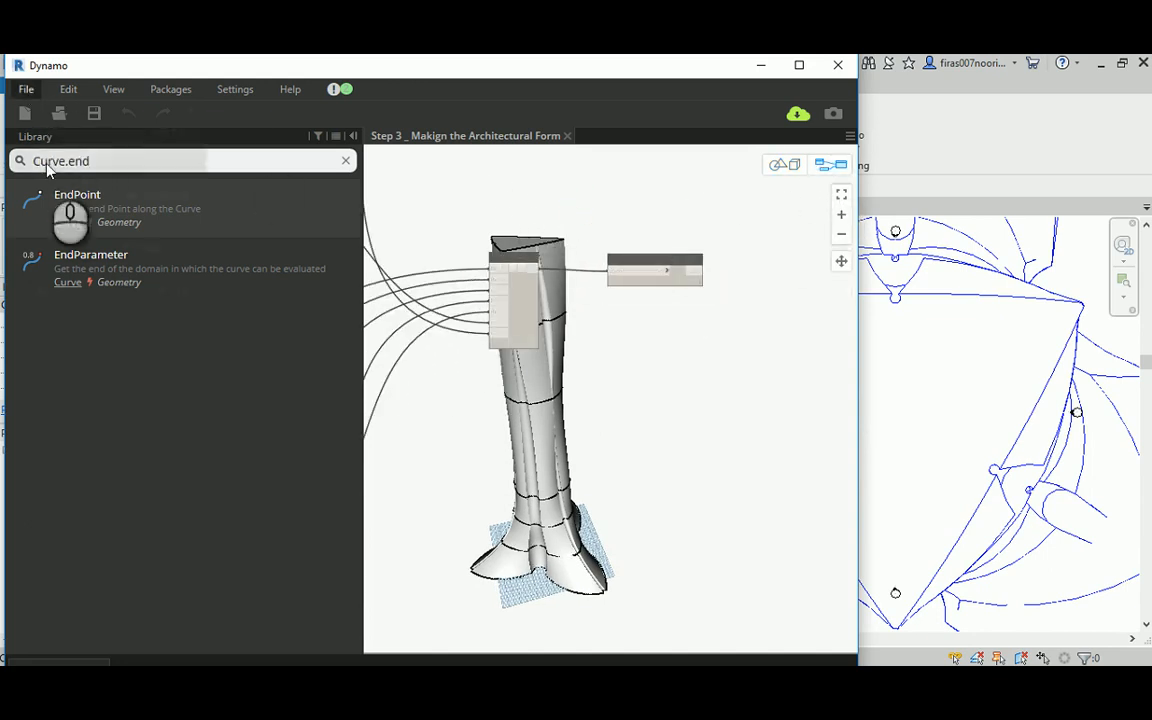
{"action": "left_click", "coordinate": [26, 89]}
{"action": "left_click", "coordinate": [44, 196]}
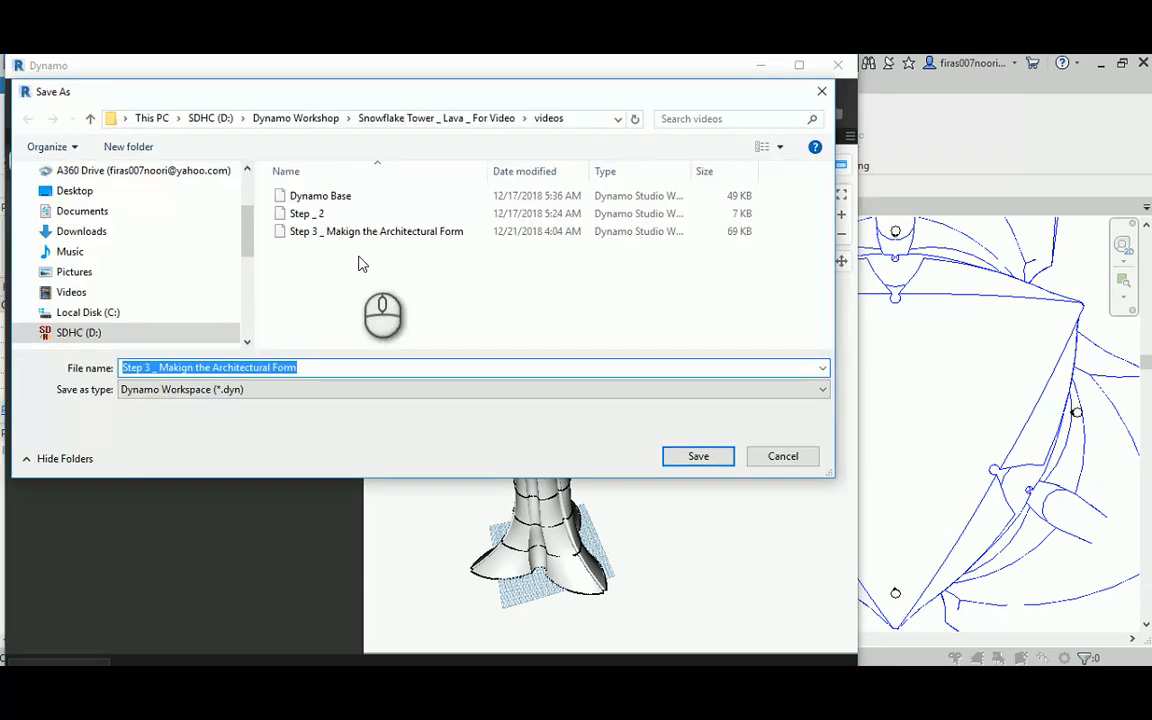
{"action": "left_click", "coordinate": [150, 366]}
{"action": "left_click_drag", "start_coordinate": [152, 366], "coordinate": [326, 368]}
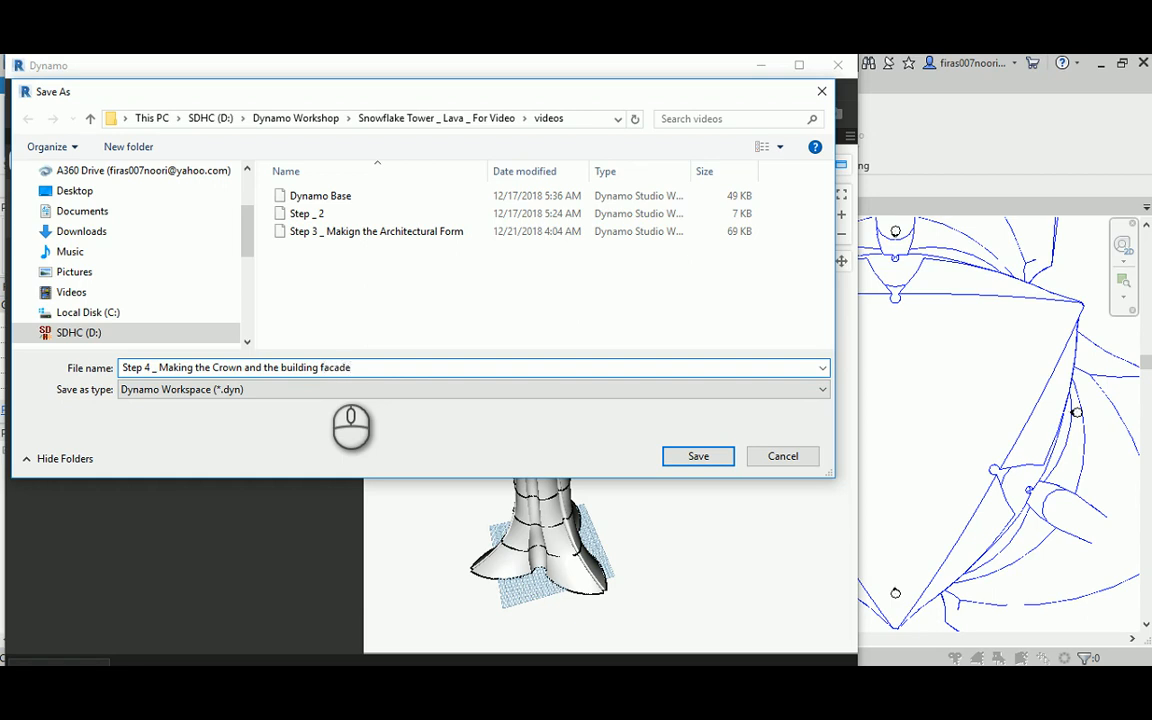
{"action": "left_click", "coordinate": [697, 456]}
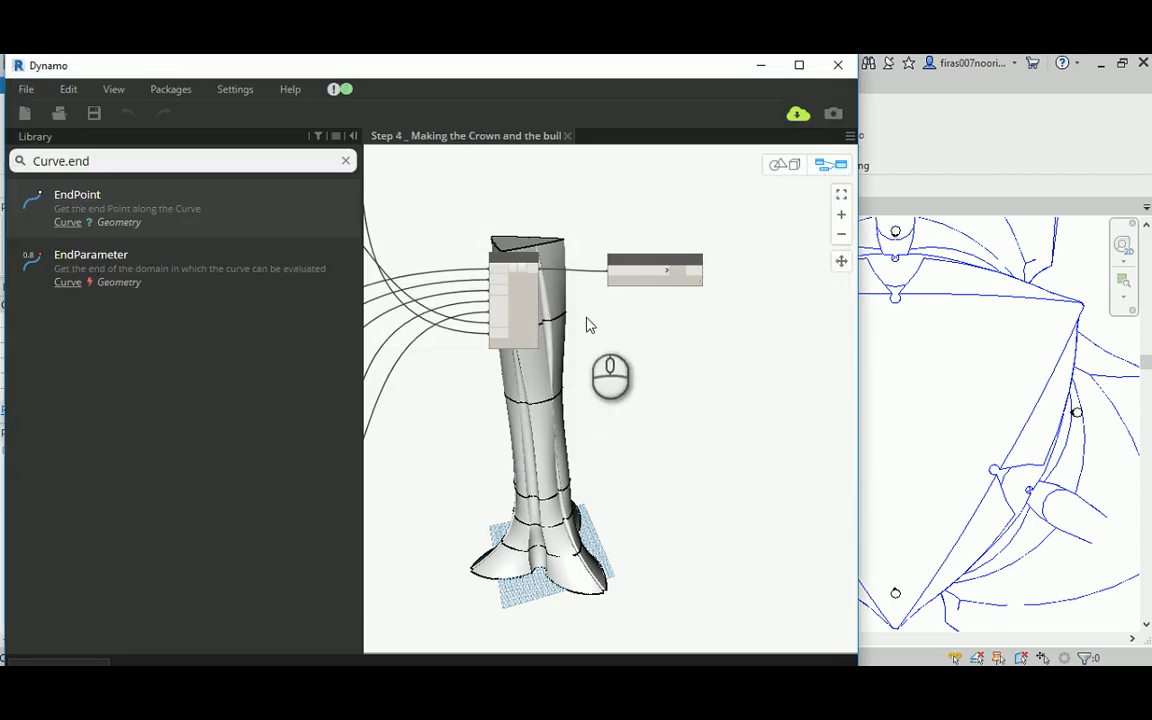
Step: Duplicate the List.Create node that feeds Solid.ByLoft, keeping its input connections
{"action": "scroll", "coordinate": [585, 253], "scroll_direction": "up", "scroll_amount": 5}
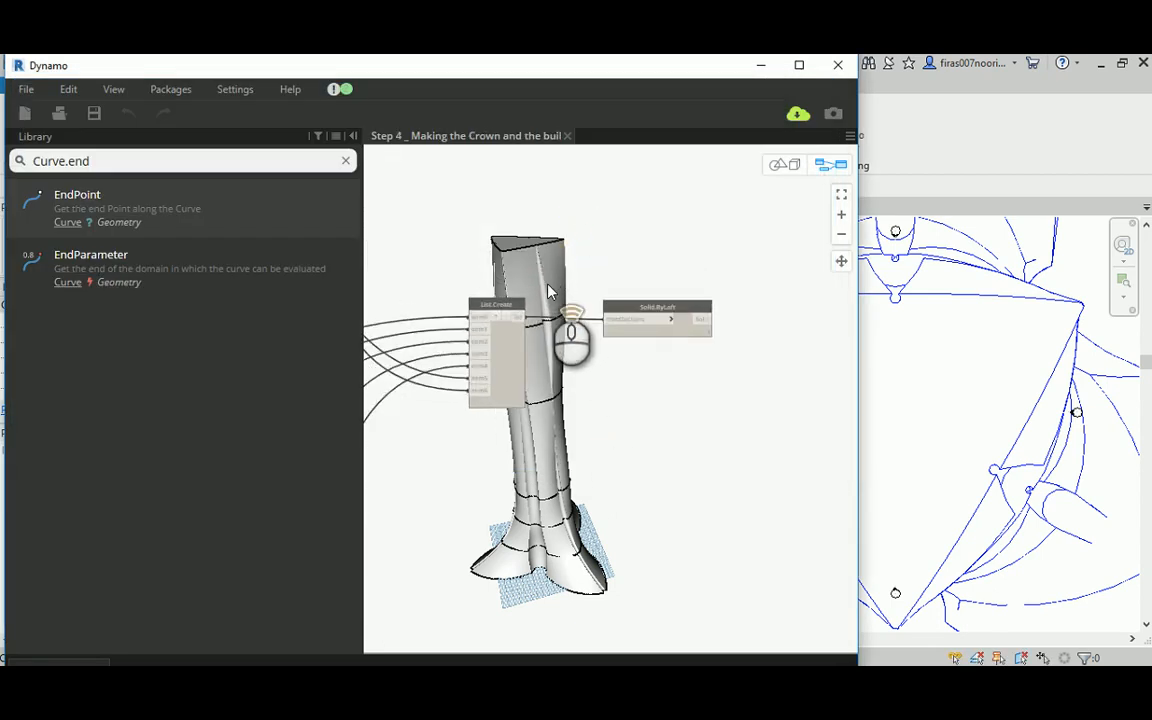
{"action": "scroll", "coordinate": [492, 314], "scroll_direction": "down", "scroll_amount": 5}
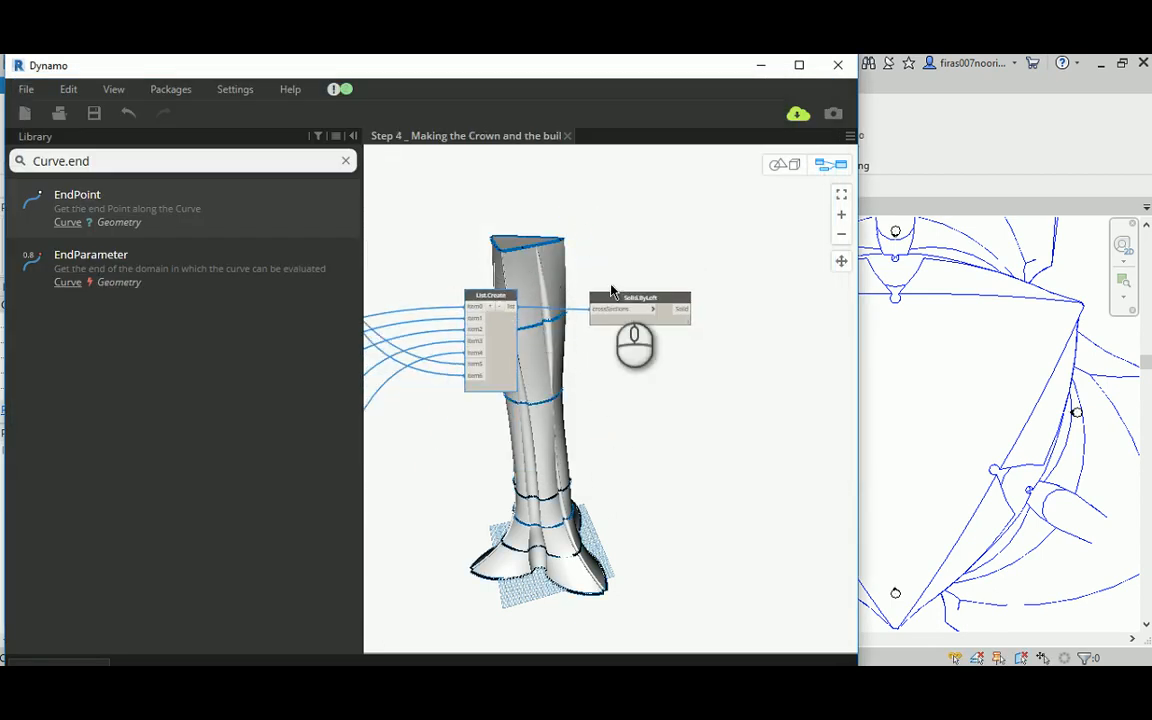
{"action": "scroll", "coordinate": [620, 292], "scroll_direction": "up", "scroll_amount": 2}
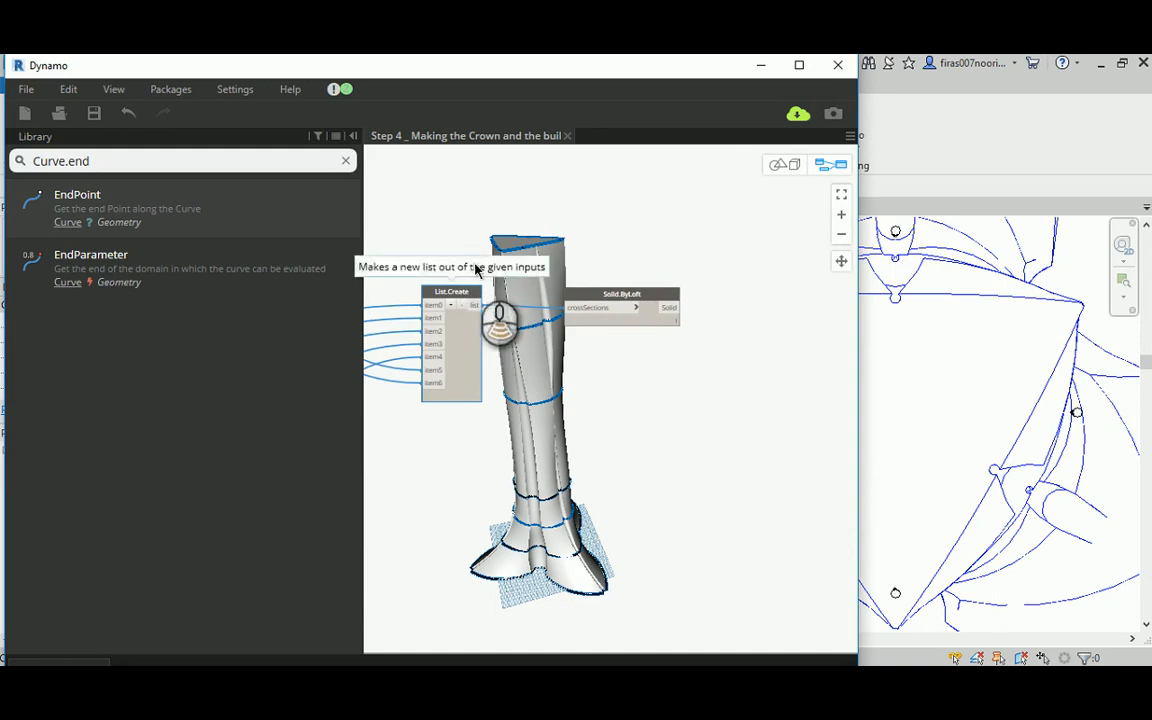
{"action": "scroll", "coordinate": [566, 360], "scroll_direction": "down", "scroll_amount": 5}
{"action": "scroll", "coordinate": [556, 354], "scroll_direction": "up", "scroll_amount": 4}
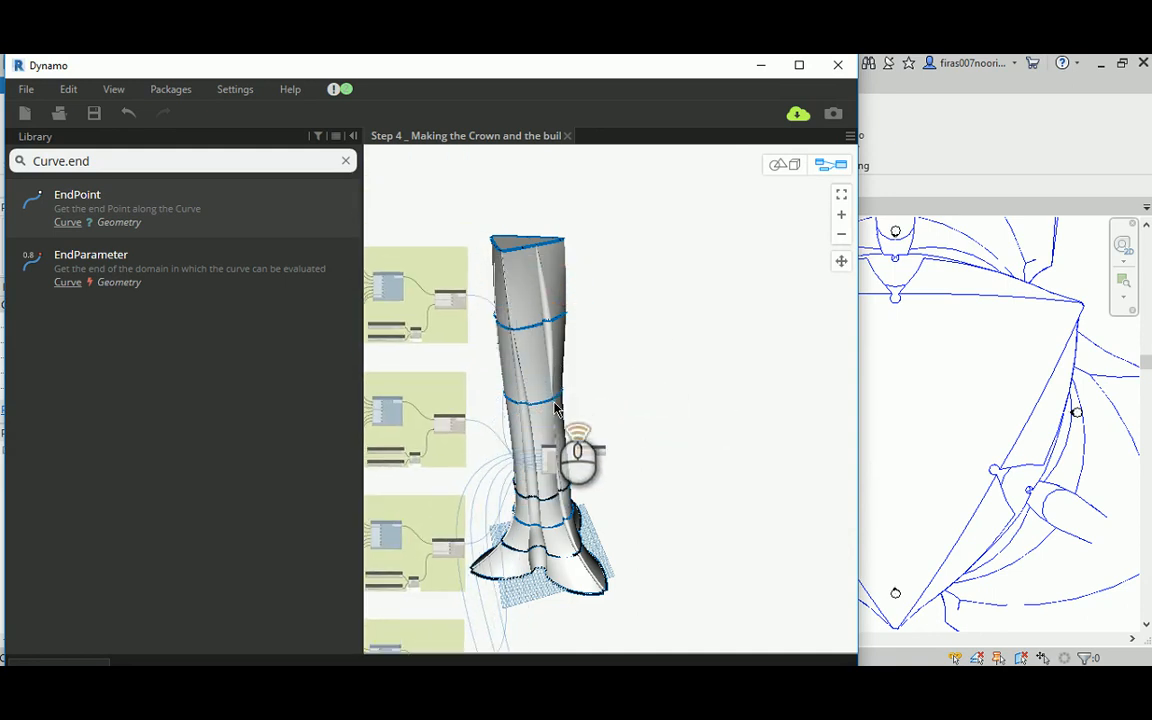
{"action": "left_click_drag", "start_coordinate": [548, 352], "coordinate": [582, 156], "text": "ctrl"}
{"action": "middle_click_drag", "start_coordinate": [661, 219], "coordinate": [709, 370]}
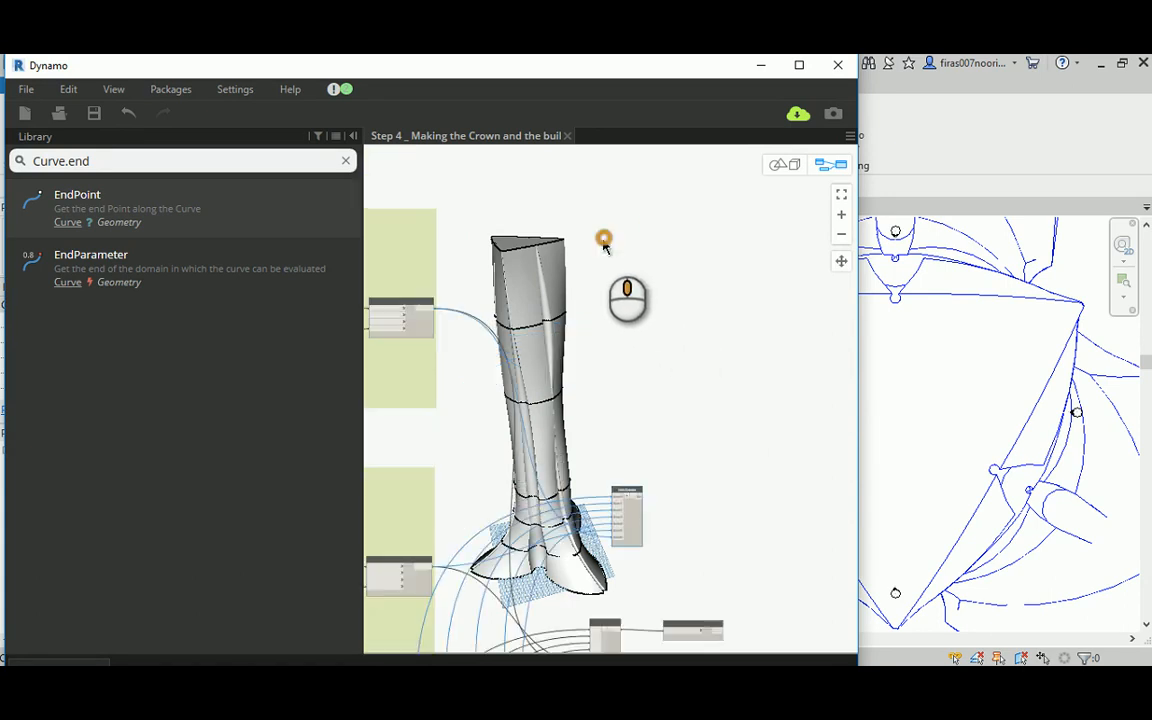
Step: Move the copied List.Create node to the upper right of the Floor 57 group, clear of the other nodes
{"action": "middle_click_drag", "start_coordinate": [604, 240], "coordinate": [634, 313]}
{"action": "left_click_drag", "start_coordinate": [661, 562], "coordinate": [647, 179]}
{"action": "middle_click_drag", "start_coordinate": [508, 179], "coordinate": [451, 294]}
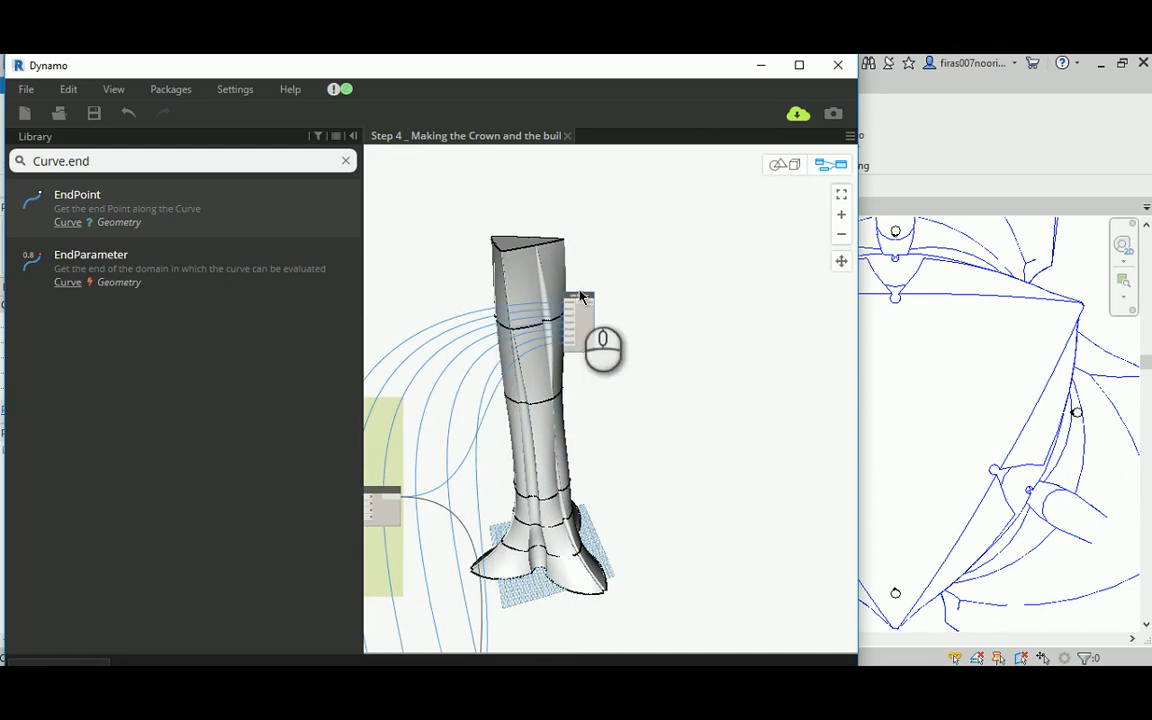
{"action": "left_click_drag", "start_coordinate": [580, 295], "coordinate": [679, 187]}
{"action": "middle_click_drag", "start_coordinate": [472, 170], "coordinate": [602, 217]}
{"action": "scroll", "coordinate": [602, 217], "scroll_direction": "down", "scroll_amount": 1}
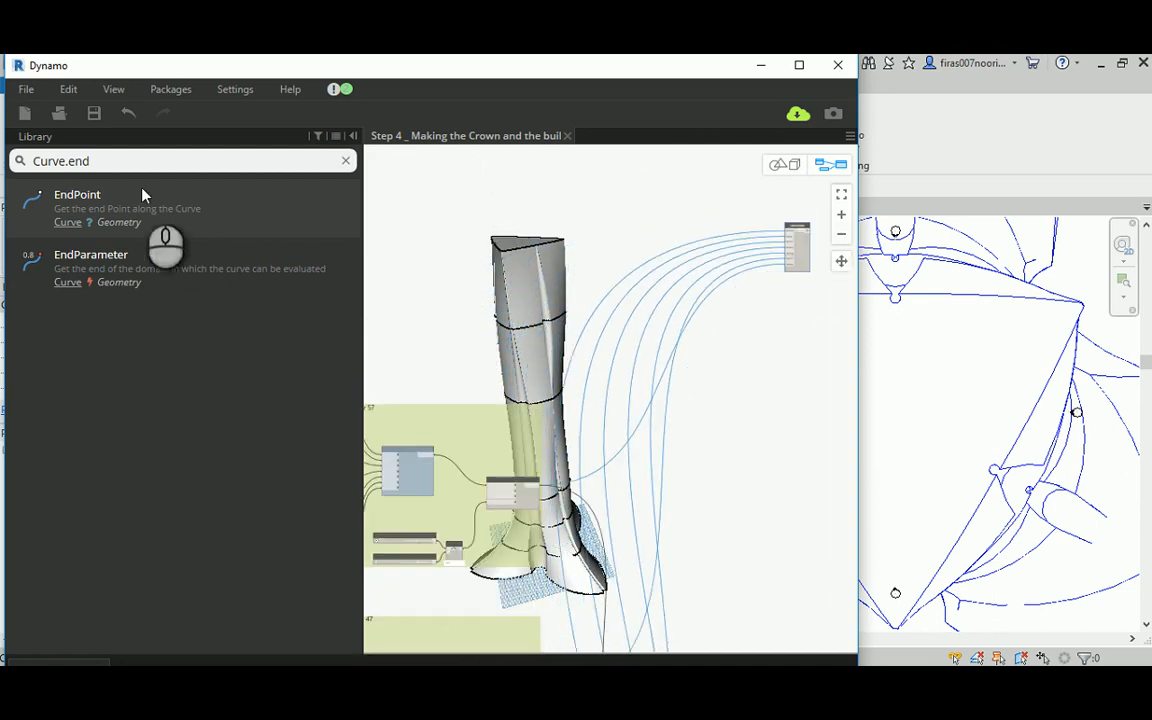
Step: Add the custom node "Snowflake _ Parametric Plan _ Outline_Crown" and place it above the Floor 57 group
{"action": "left_click", "coordinate": [344, 160]}
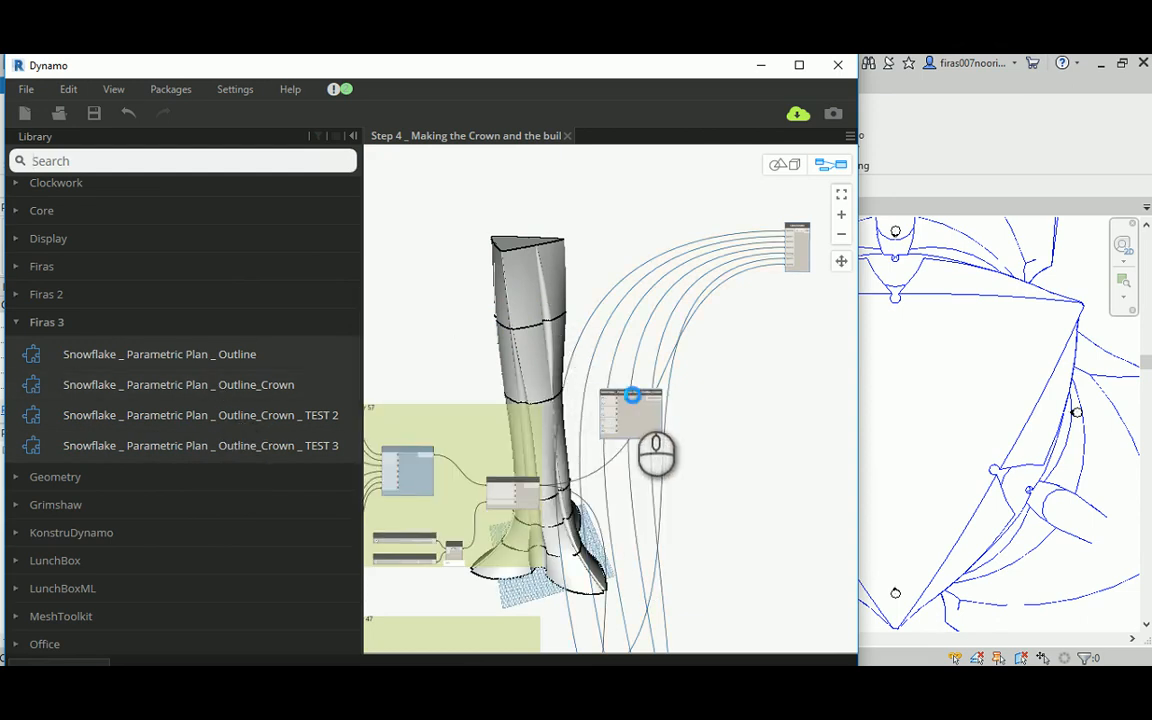
{"action": "left_click_drag", "start_coordinate": [632, 393], "coordinate": [414, 175]}
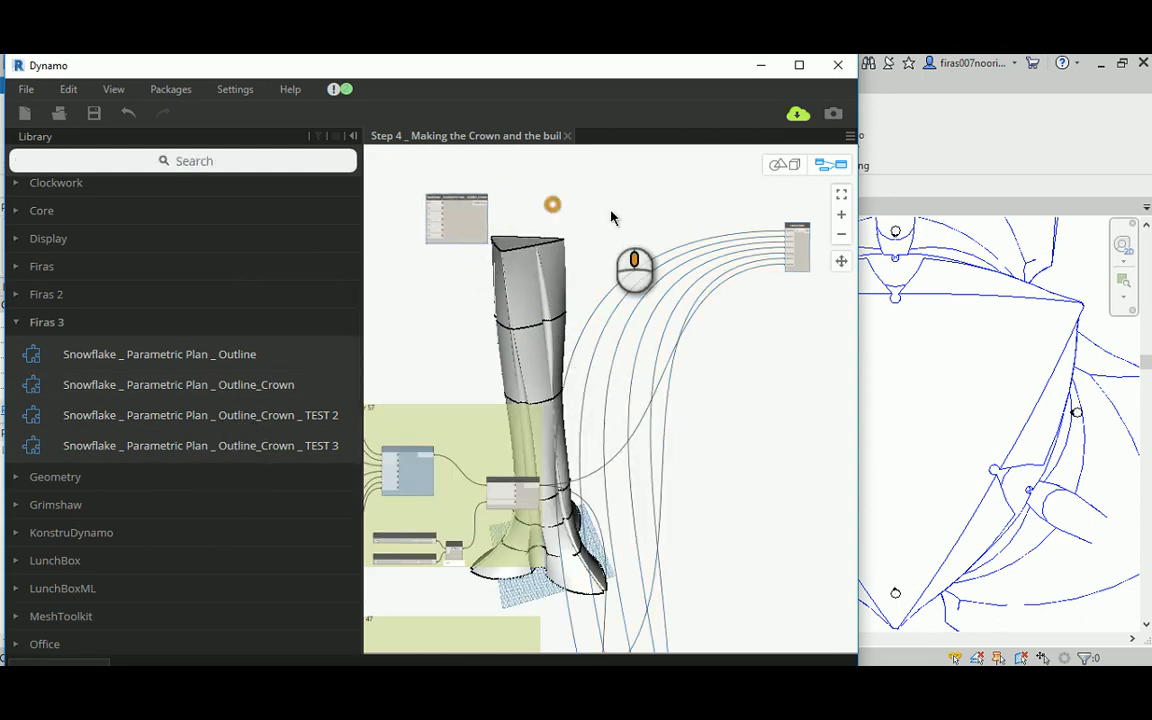
{"action": "middle_click_drag", "start_coordinate": [550, 198], "coordinate": [628, 222]}
{"action": "scroll", "coordinate": [628, 222], "scroll_direction": "up", "scroll_amount": 2}
{"action": "left_click_drag", "start_coordinate": [530, 210], "coordinate": [498, 217]}
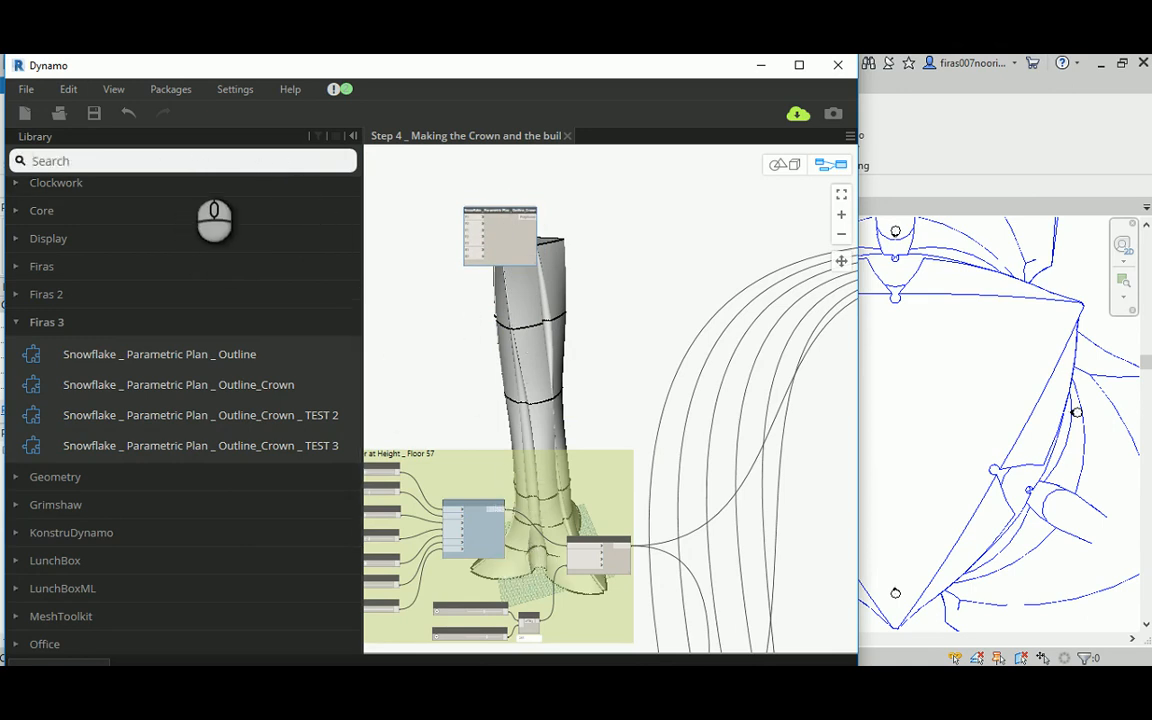
Step: Add a Geometry.Translate node with x, y and z translation inputs and place it to the right of the crown outline node
{"action": "type", "text": "translate"}
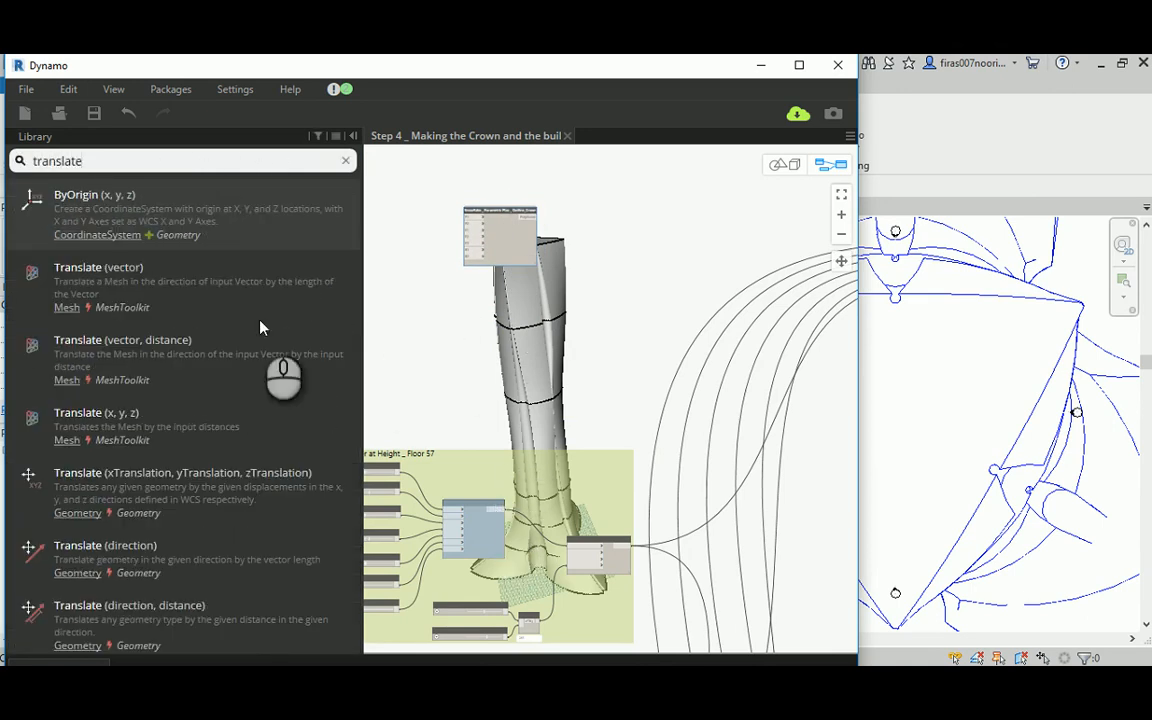
{"action": "left_click", "coordinate": [233, 478]}
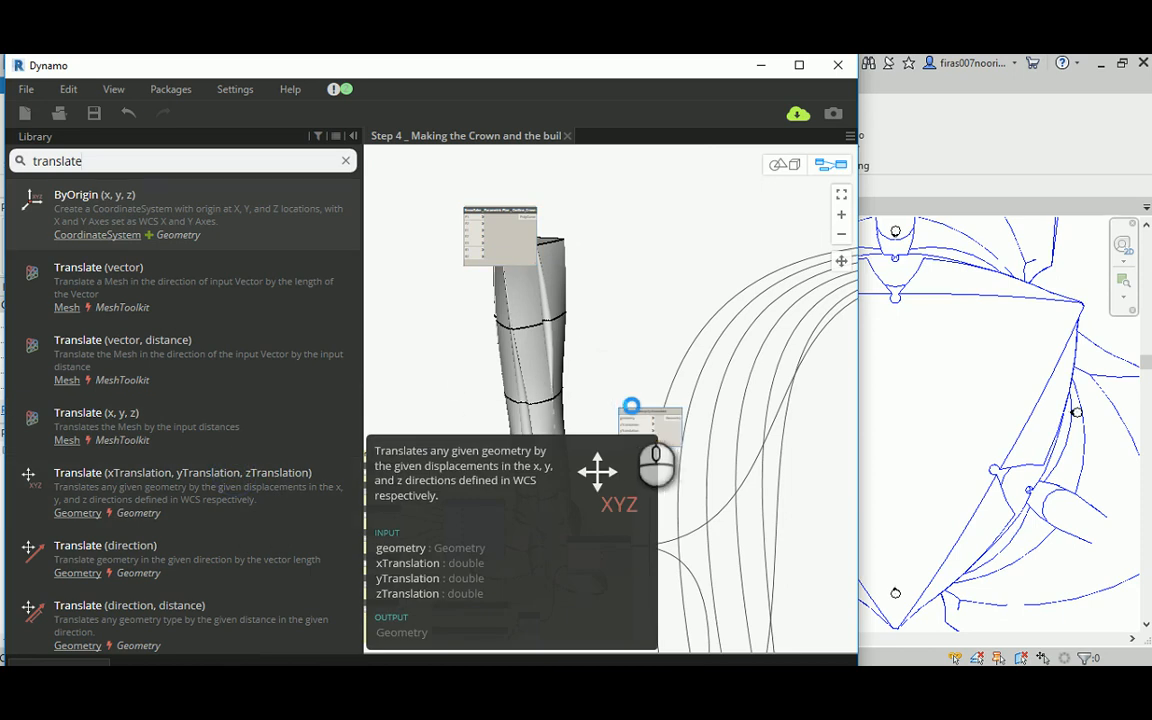
{"action": "scroll", "coordinate": [638, 407], "scroll_direction": "up", "scroll_amount": 3}
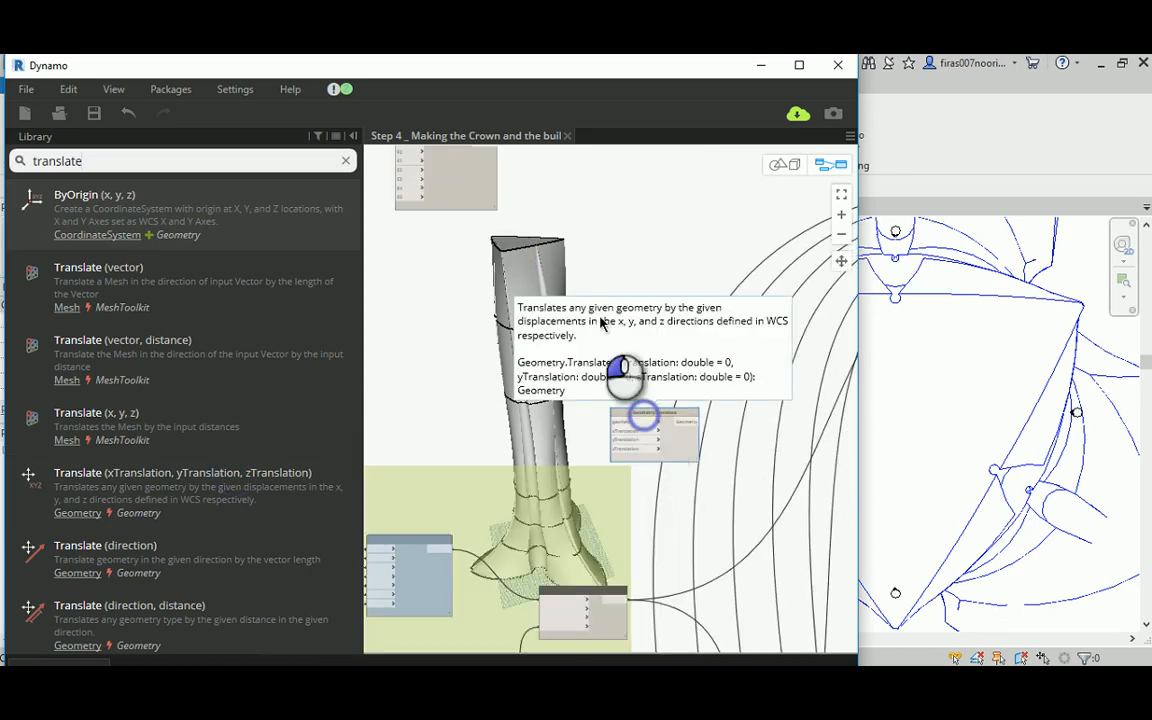
{"action": "left_click_drag", "start_coordinate": [640, 417], "coordinate": [608, 179]}
{"action": "middle_click_drag", "start_coordinate": [558, 175], "coordinate": [564, 322]}
{"action": "left_click_drag", "start_coordinate": [589, 327], "coordinate": [591, 283]}
Step: Connect the crown outline node's PolyCurve output to the geometry input of Geometry.Translate
{"action": "left_click", "coordinate": [783, 164]}
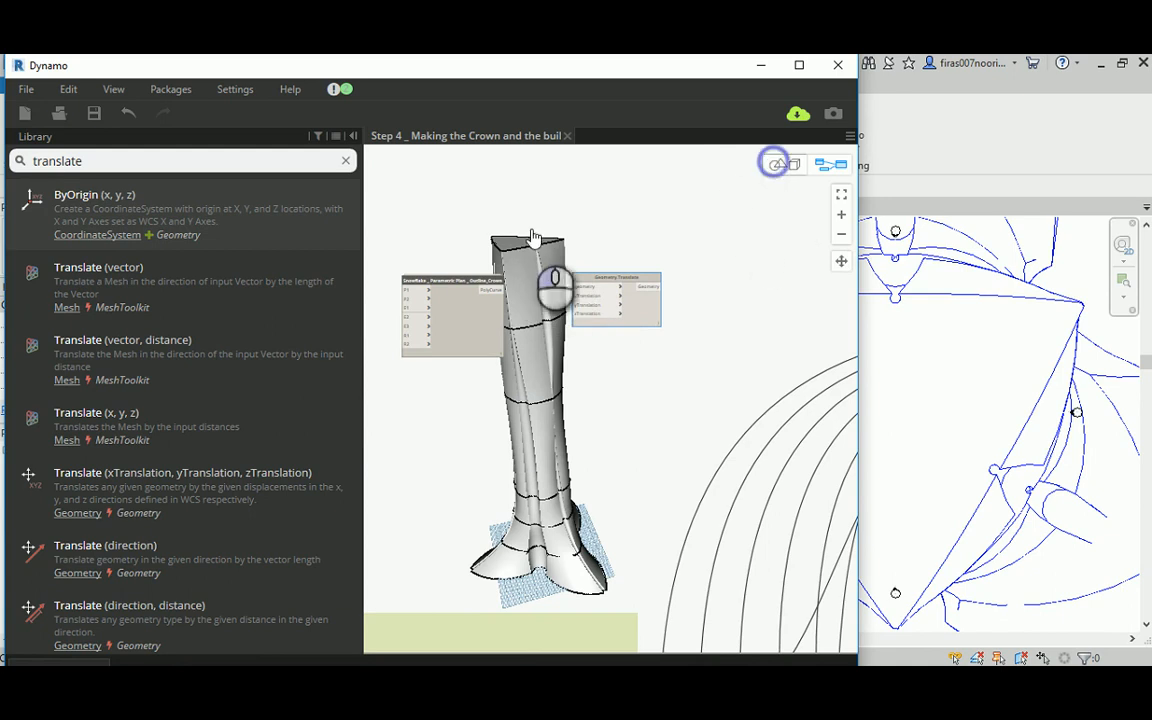
{"action": "scroll", "coordinate": [516, 243], "scroll_direction": "up", "scroll_amount": 3}
{"action": "scroll", "coordinate": [516, 243], "scroll_direction": "up", "scroll_amount": 2}
{"action": "middle_click_drag", "start_coordinate": [565, 331], "coordinate": [594, 437]}
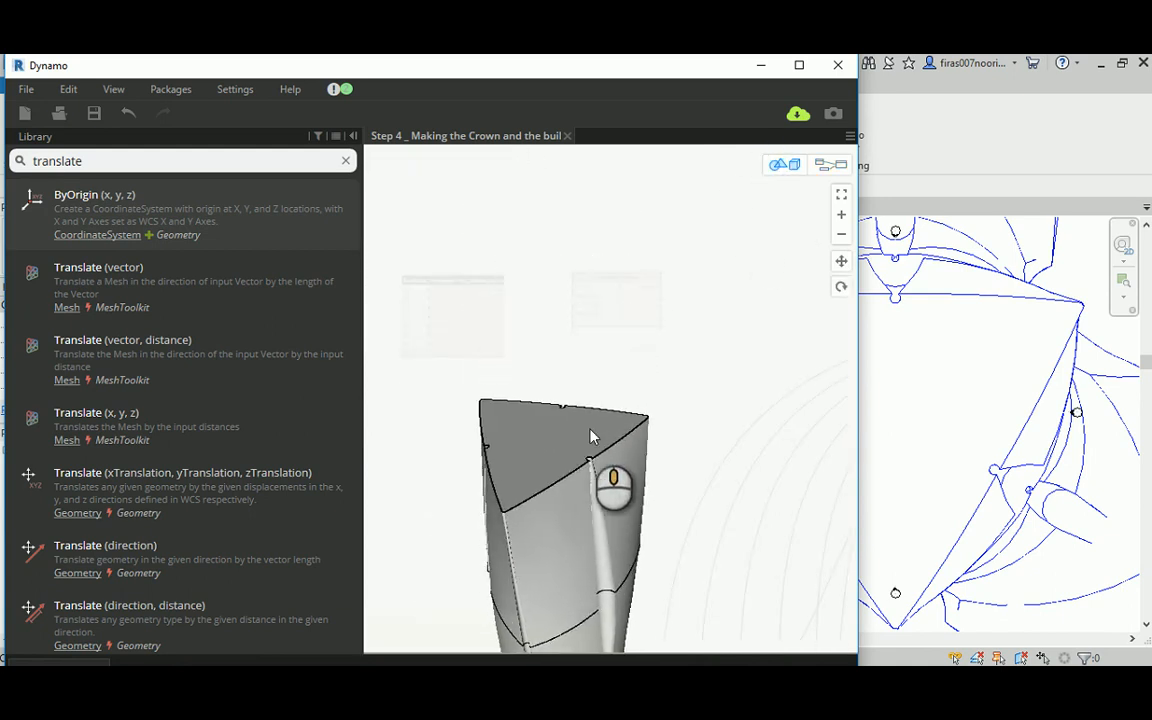
{"action": "left_click", "coordinate": [829, 164]}
{"action": "scroll", "coordinate": [575, 298], "scroll_direction": "up", "scroll_amount": 3}
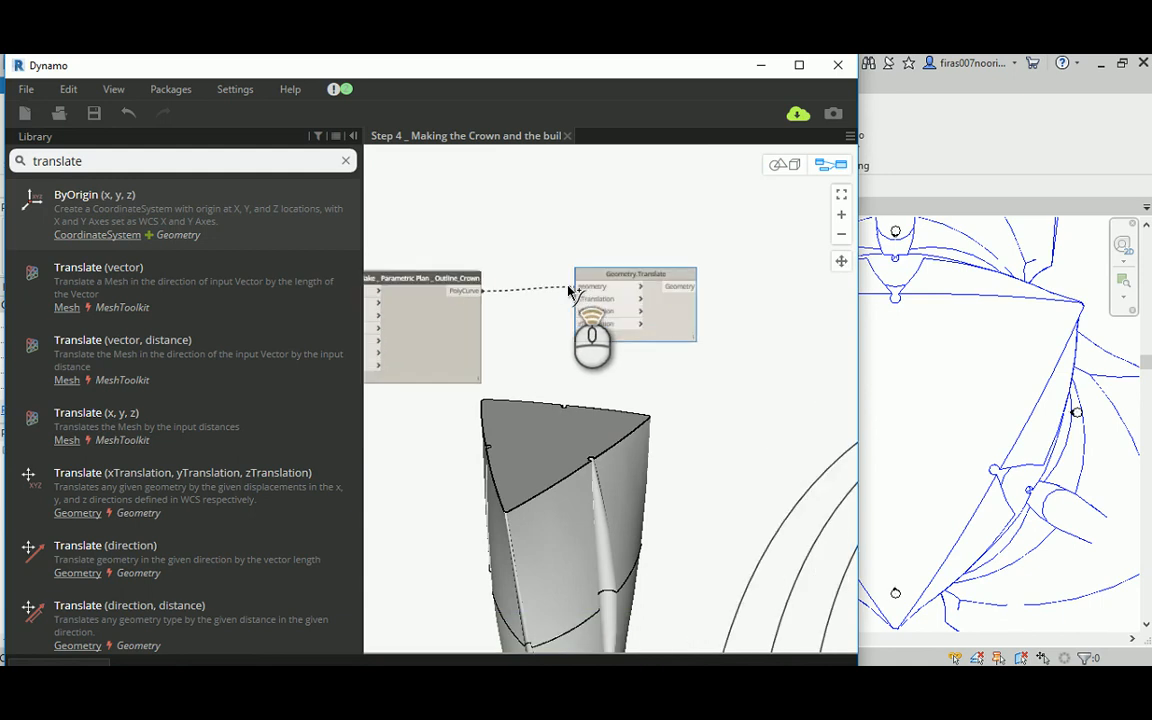
{"action": "left_click", "coordinate": [617, 272]}
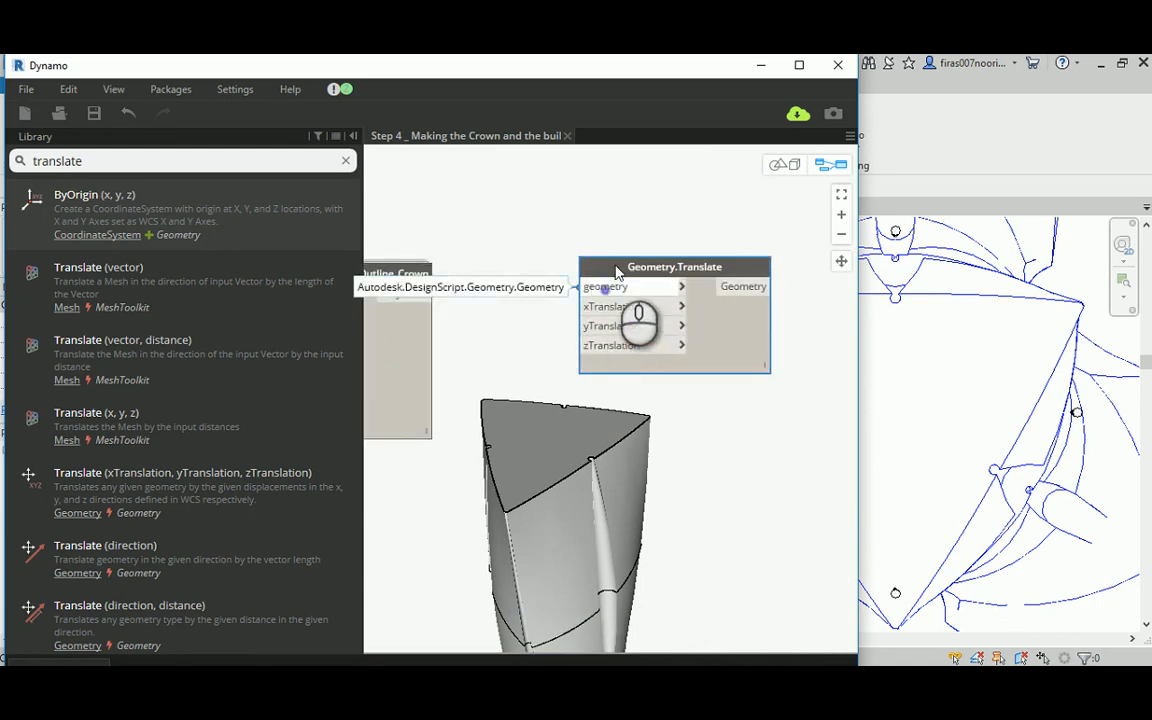
{"action": "scroll", "coordinate": [617, 268], "scroll_direction": "down", "scroll_amount": 3}
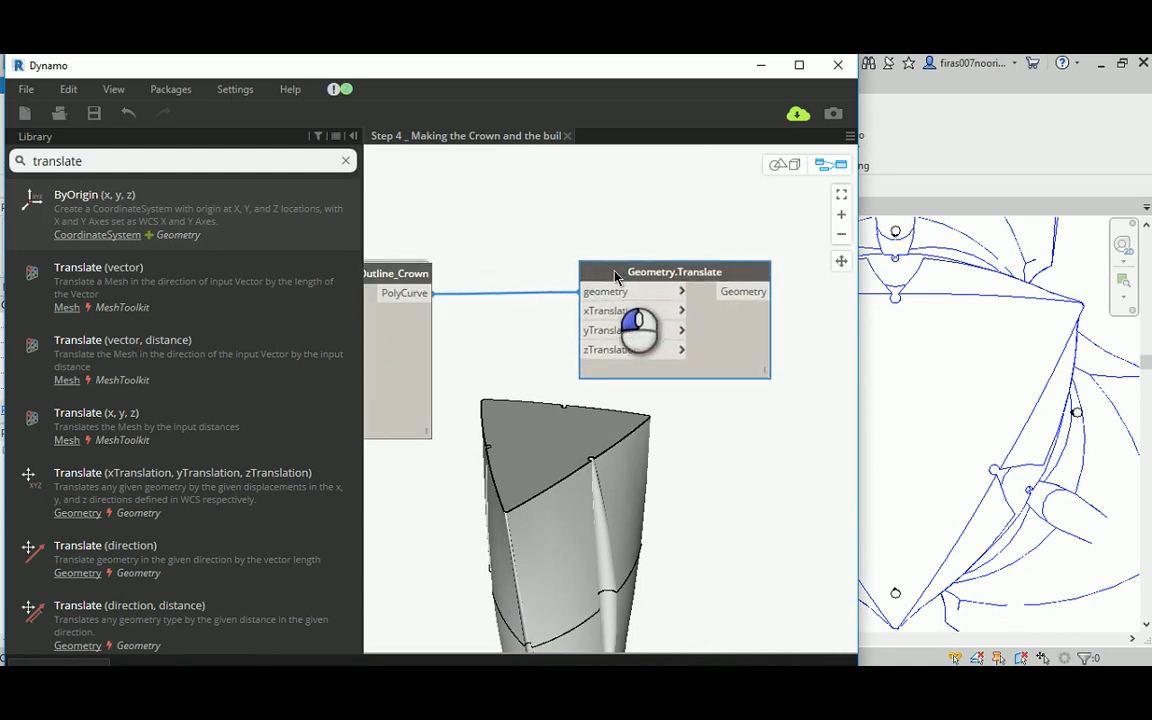
Step: Examine the lowest Profile Maker at Height group, including its Floor Height, Floor Number and Code Block nodes
{"action": "scroll", "coordinate": [621, 268], "scroll_direction": "down", "scroll_amount": 7}
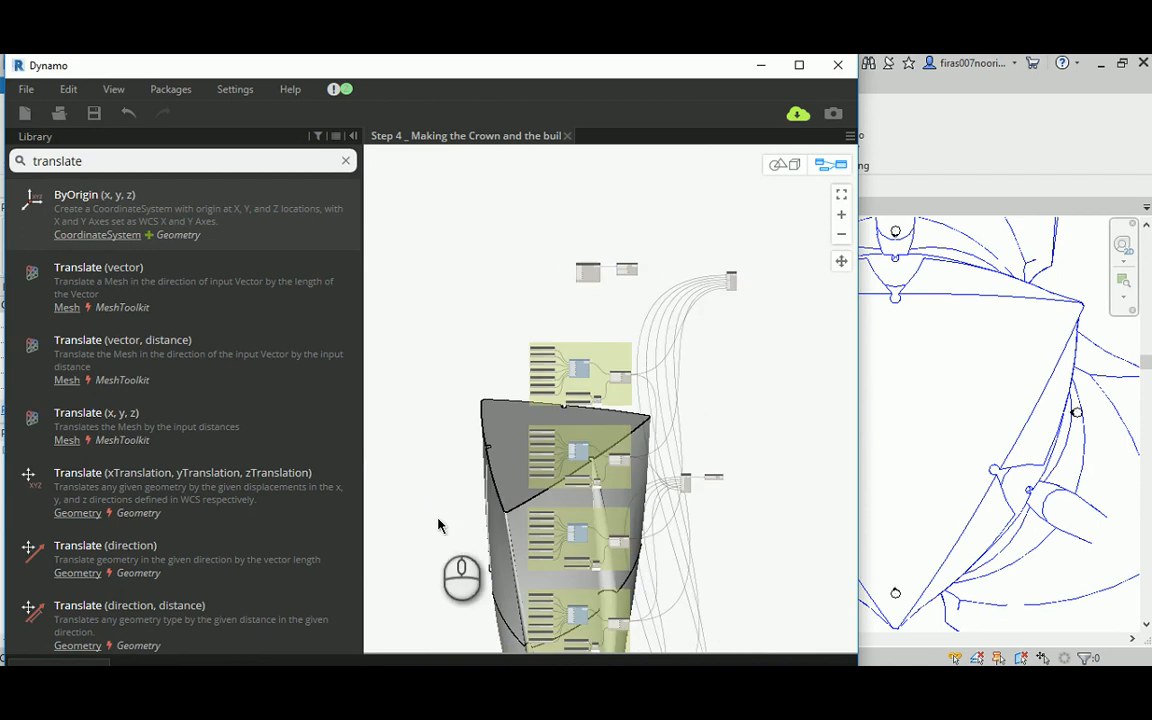
{"action": "middle_click_drag", "start_coordinate": [440, 518], "coordinate": [461, 264]}
{"action": "middle_click_drag", "start_coordinate": [464, 458], "coordinate": [456, 388]}
{"action": "scroll", "coordinate": [500, 430], "scroll_direction": "up", "scroll_amount": 6}
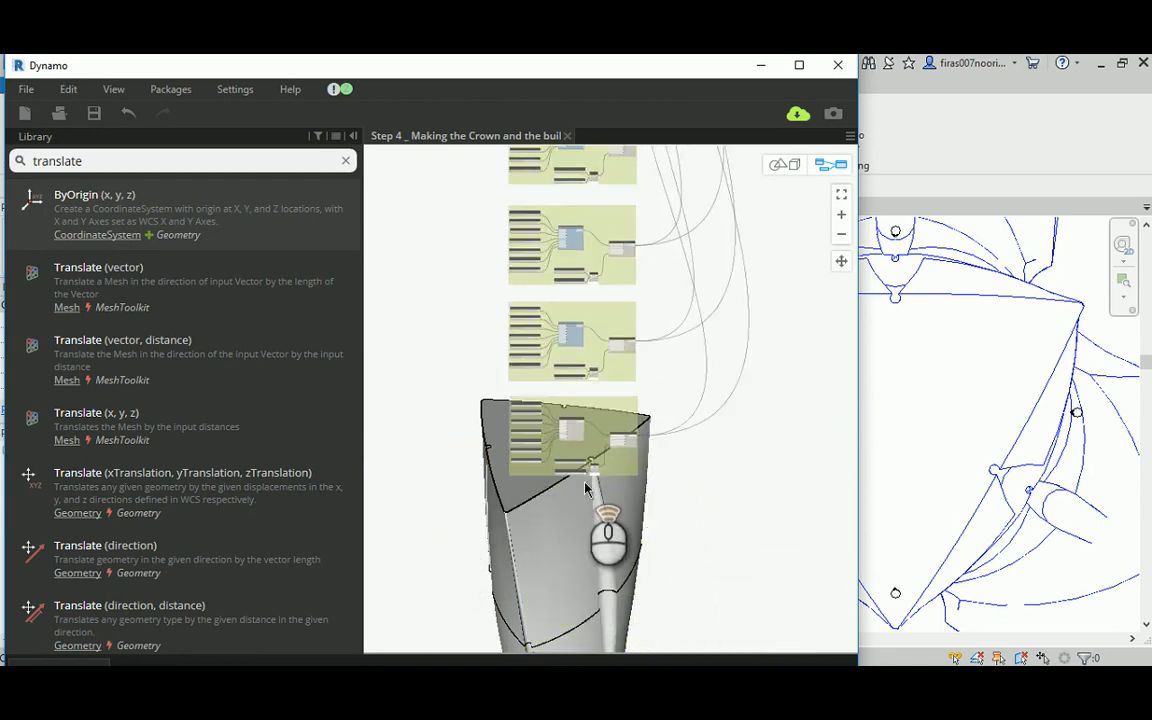
{"action": "scroll", "coordinate": [575, 440], "scroll_direction": "up", "scroll_amount": 2}
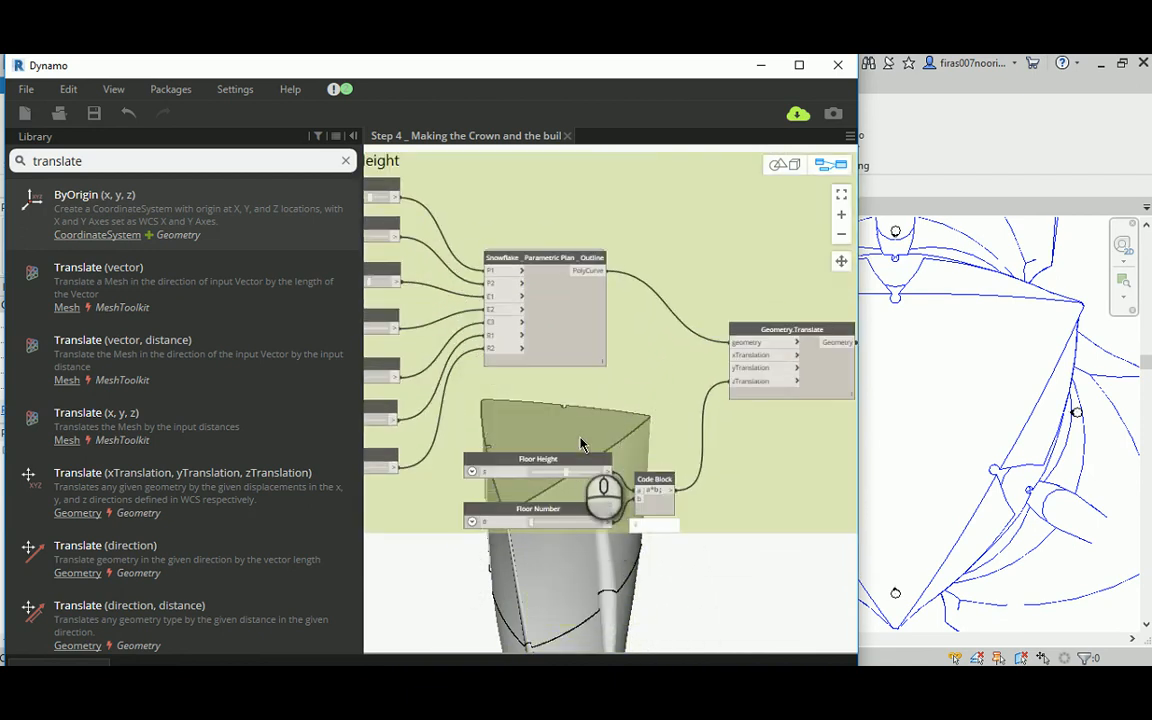
{"action": "middle_click_drag", "start_coordinate": [536, 424], "coordinate": [633, 436]}
{"action": "scroll", "coordinate": [585, 390], "scroll_direction": "down", "scroll_amount": 3}
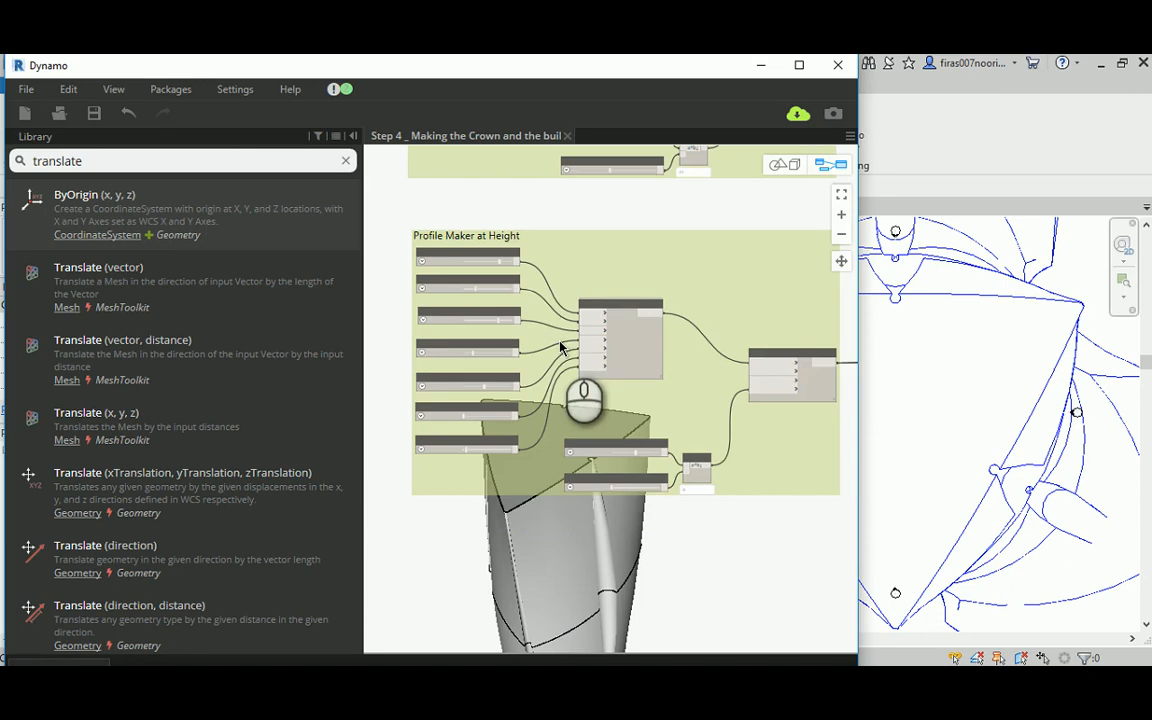
{"action": "scroll", "coordinate": [557, 325], "scroll_direction": "up", "scroll_amount": 1}
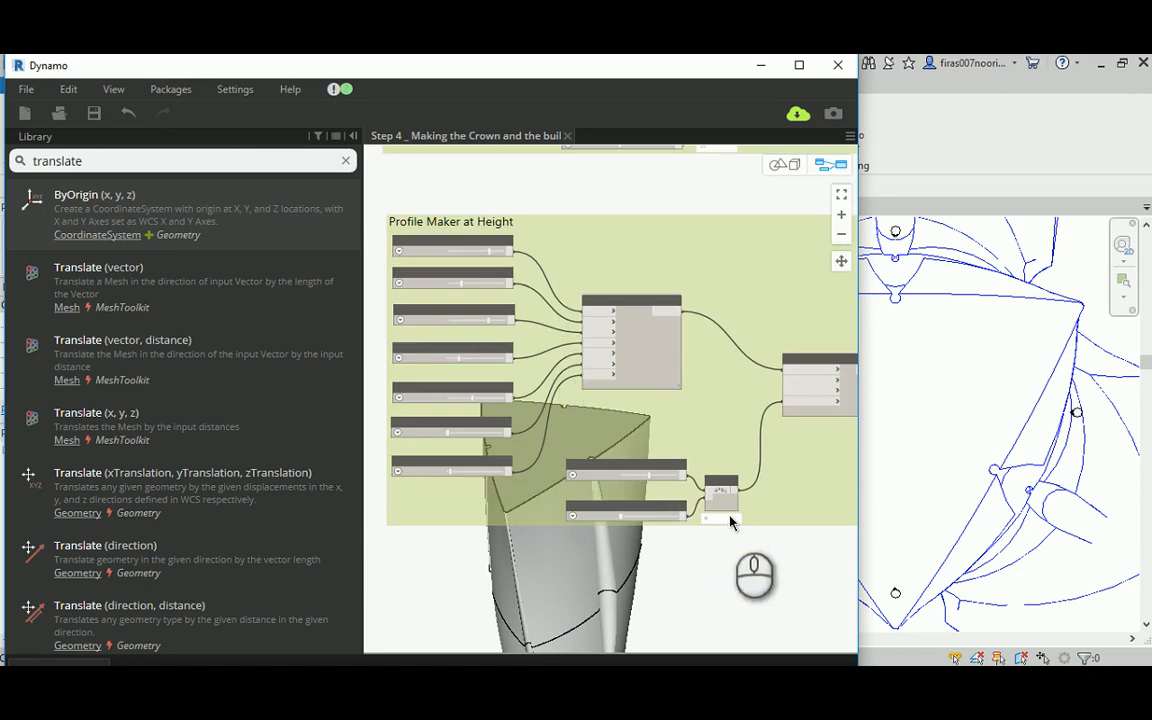
{"action": "scroll", "coordinate": [700, 500], "scroll_direction": "up", "scroll_amount": 1}
{"action": "scroll", "coordinate": [600, 460], "scroll_direction": "up", "scroll_amount": 1}
{"action": "scroll", "coordinate": [615, 398], "scroll_direction": "down", "scroll_amount": 3}
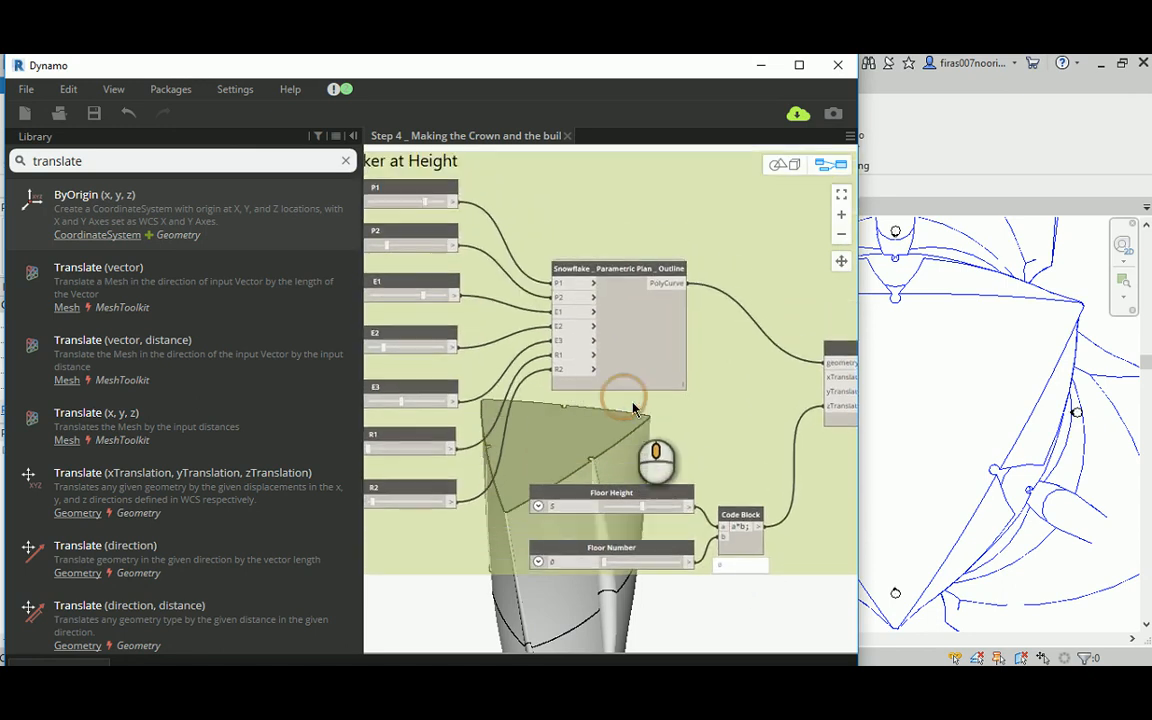
Step: Connect the Floor 57 group's a*b Code Block output to the zTranslation input of the crown's Geometry.Translate node
{"action": "middle_click_drag", "start_coordinate": [486, 267], "coordinate": [492, 578]}
{"action": "scroll", "coordinate": [471, 325], "scroll_direction": "down", "scroll_amount": 2}
{"action": "middle_click_drag", "start_coordinate": [408, 232], "coordinate": [446, 425]}
{"action": "middle_click_drag", "start_coordinate": [473, 231], "coordinate": [460, 481]}
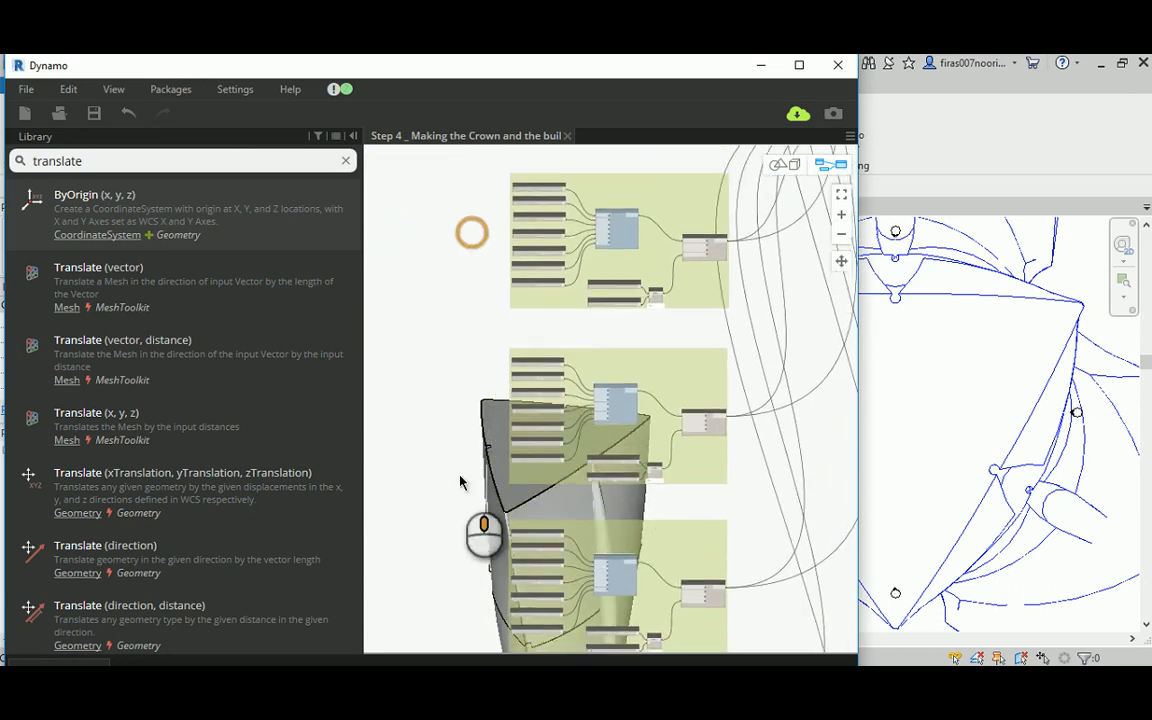
{"action": "middle_click_drag", "start_coordinate": [458, 231], "coordinate": [470, 447]}
{"action": "scroll", "coordinate": [652, 300], "scroll_direction": "up", "scroll_amount": 2}
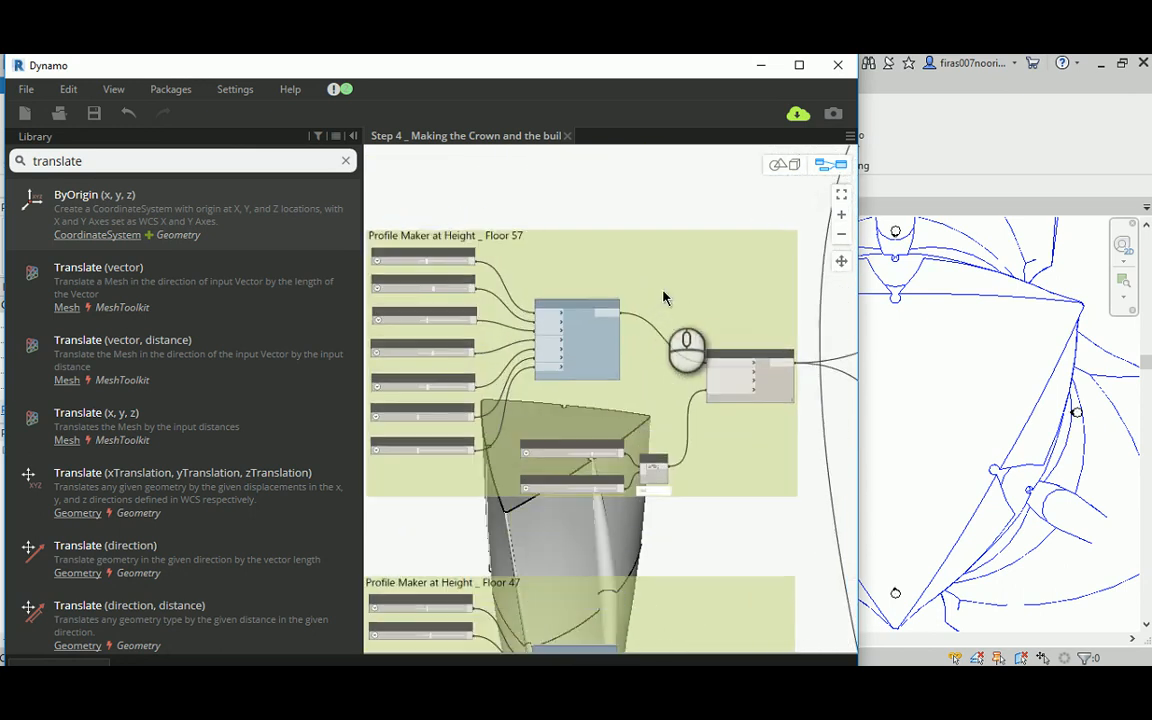
{"action": "scroll", "coordinate": [607, 375], "scroll_direction": "up", "scroll_amount": 3}
{"action": "scroll", "coordinate": [606, 476], "scroll_direction": "up", "scroll_amount": 1}
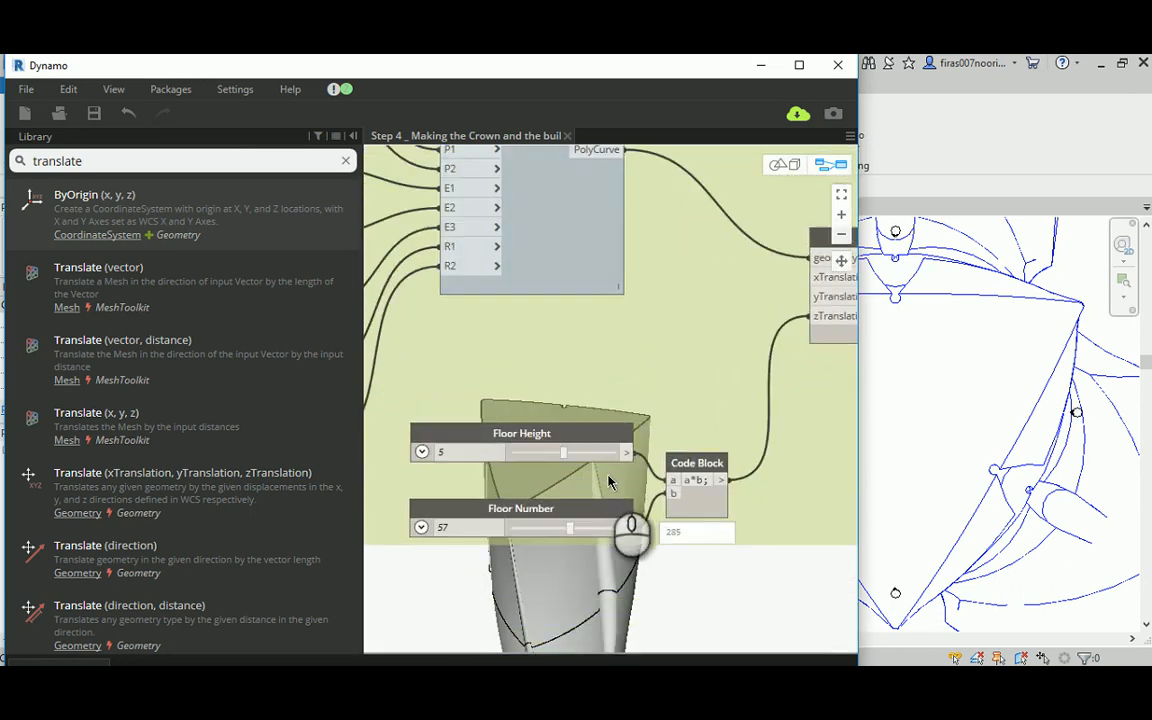
{"action": "left_click", "coordinate": [724, 482]}
{"action": "scroll", "coordinate": [716, 240], "scroll_direction": "down", "scroll_amount": 1}
{"action": "middle_click_drag", "start_coordinate": [715, 229], "coordinate": [692, 480]}
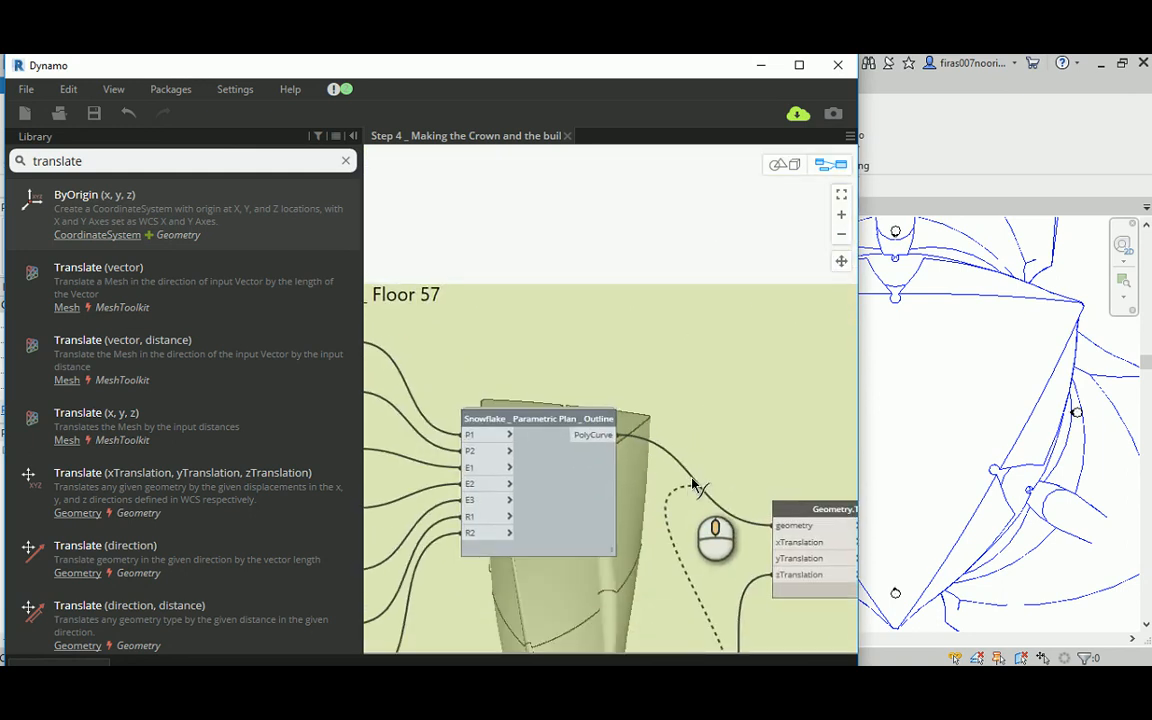
{"action": "scroll", "coordinate": [692, 480], "scroll_direction": "down", "scroll_amount": 2}
{"action": "scroll", "coordinate": [674, 268], "scroll_direction": "down", "scroll_amount": 1}
{"action": "middle_click_drag", "start_coordinate": [674, 268], "coordinate": [682, 495]}
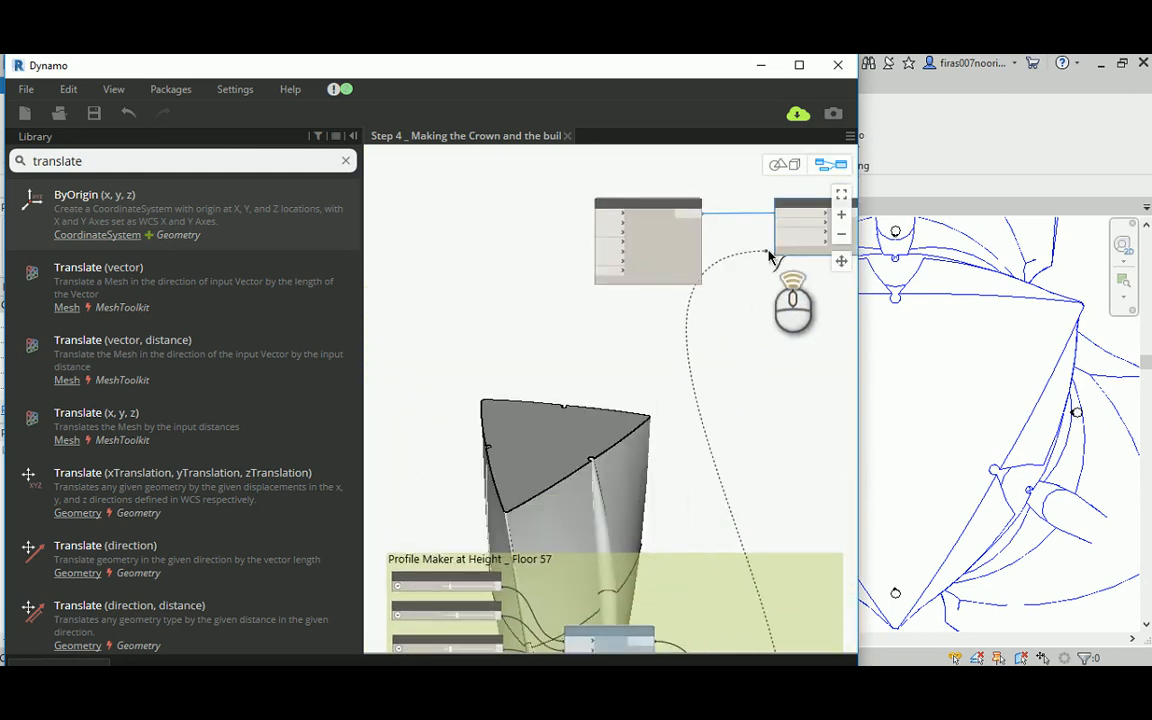
{"action": "scroll", "coordinate": [771, 255], "scroll_direction": "up", "scroll_amount": 2}
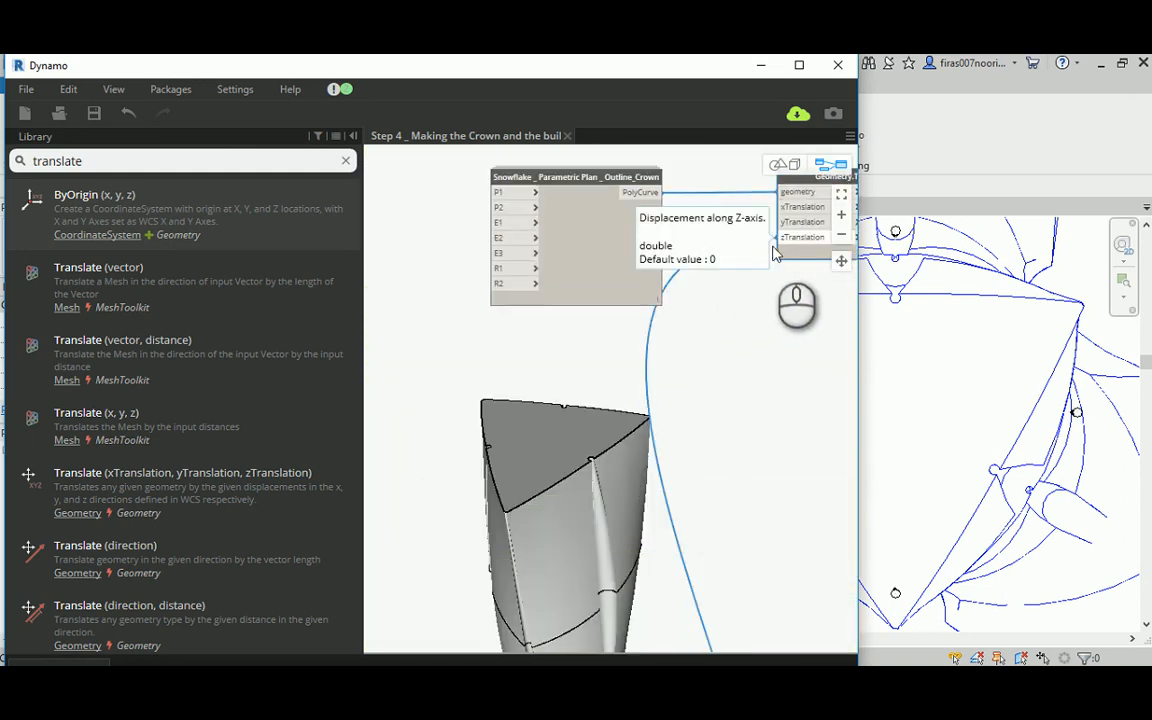
{"action": "left_click", "coordinate": [747, 257]}
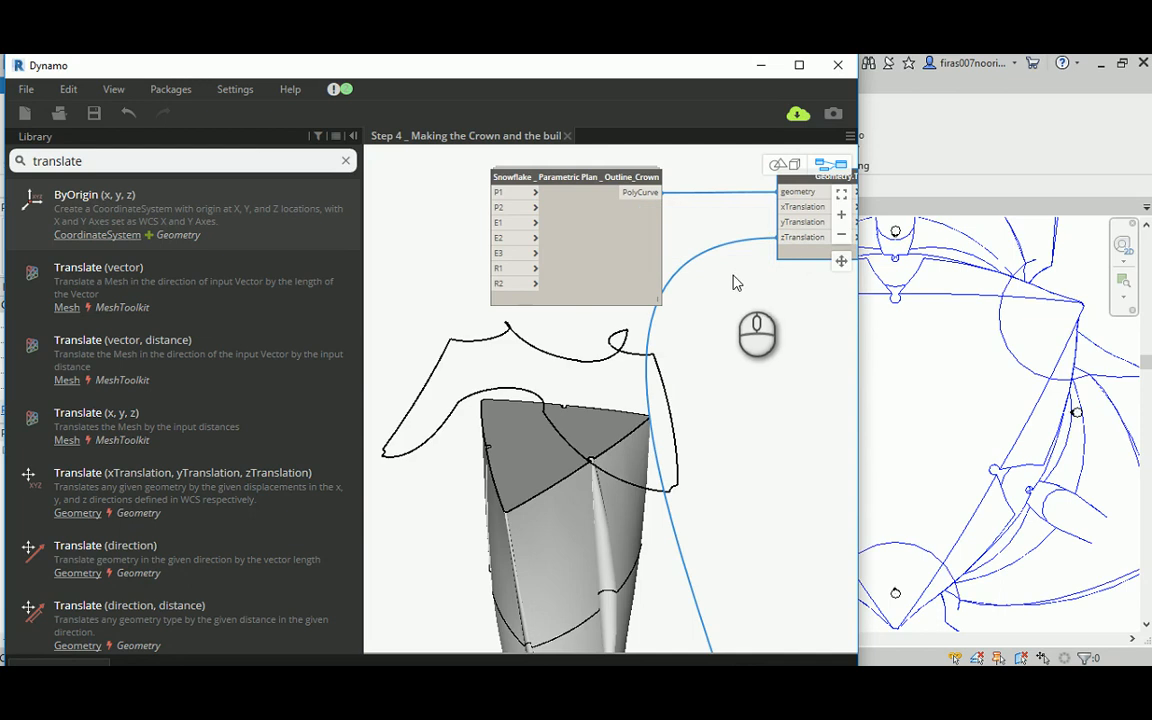
Step: Connect the Floor 57 P1 slider to the crown outline node's P1 input and move that node closer to the group
{"action": "scroll", "coordinate": [520, 362], "scroll_direction": "down", "scroll_amount": 3}
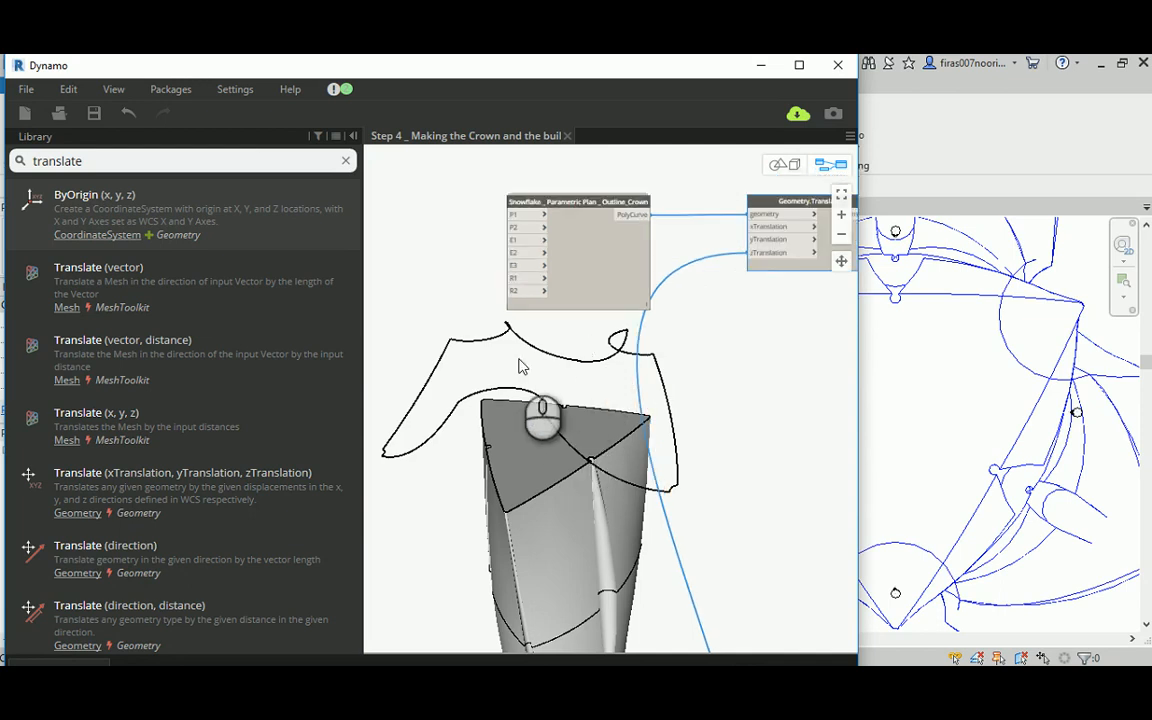
{"action": "scroll", "coordinate": [633, 361], "scroll_direction": "down", "scroll_amount": 2}
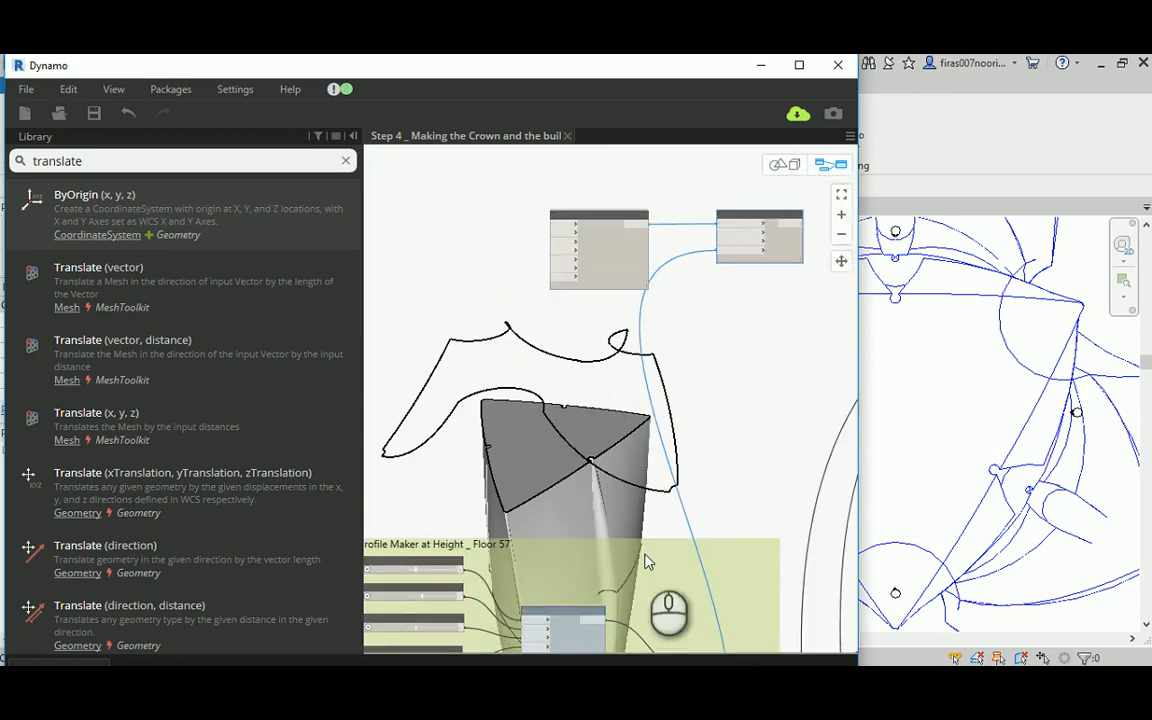
{"action": "middle_click_drag", "start_coordinate": [487, 505], "coordinate": [536, 467]}
{"action": "scroll", "coordinate": [515, 528], "scroll_direction": "up", "scroll_amount": 1}
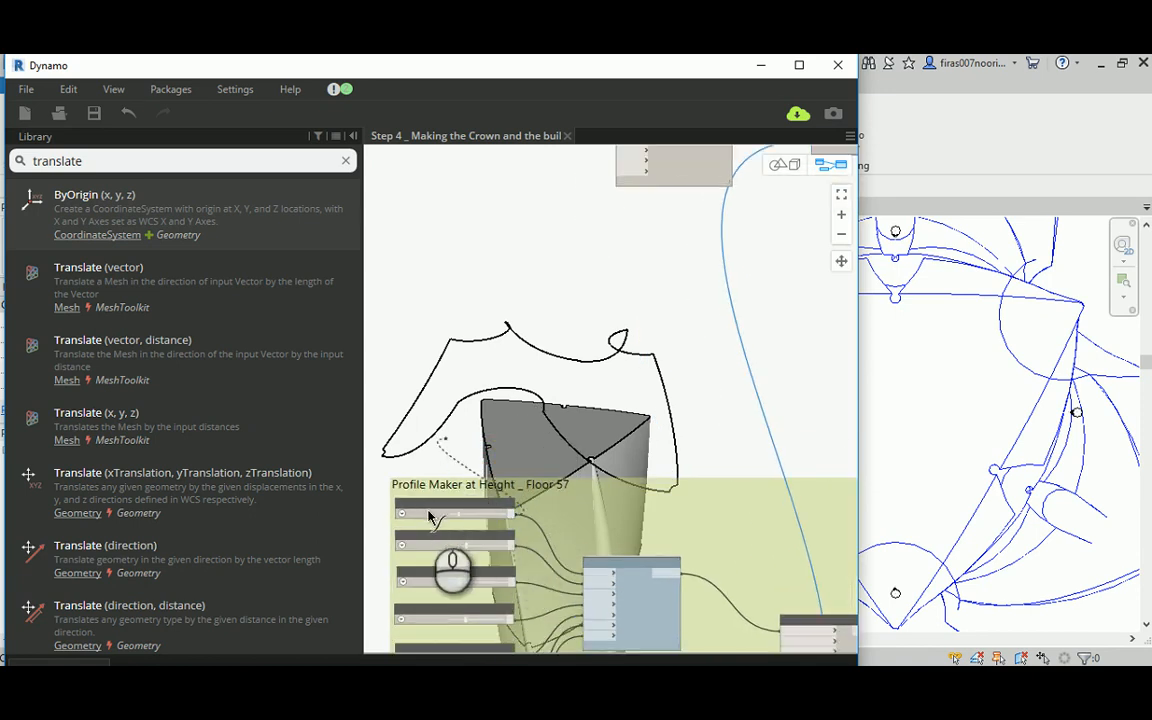
{"action": "scroll", "coordinate": [430, 514], "scroll_direction": "up", "scroll_amount": 2}
{"action": "middle_click_drag", "start_coordinate": [480, 440], "coordinate": [513, 554]}
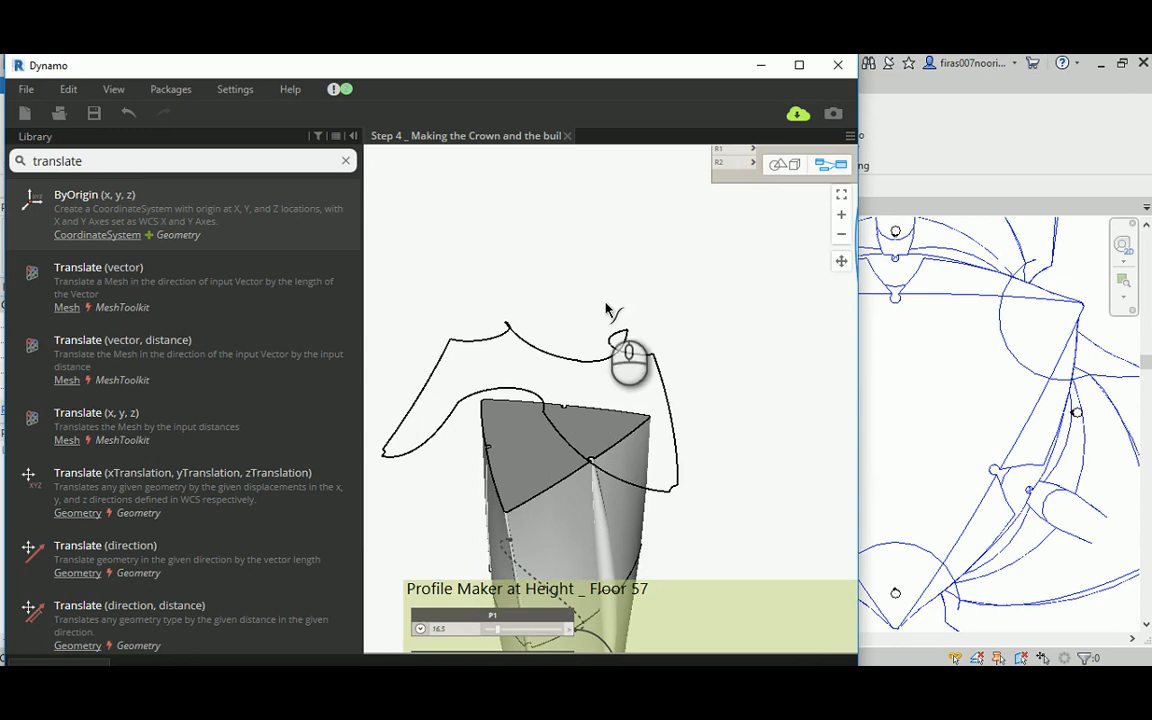
{"action": "middle_click_drag", "start_coordinate": [617, 288], "coordinate": [566, 515]}
{"action": "scroll", "coordinate": [579, 420], "scroll_direction": "down", "scroll_amount": 2}
{"action": "scroll", "coordinate": [584, 363], "scroll_direction": "up", "scroll_amount": 1}
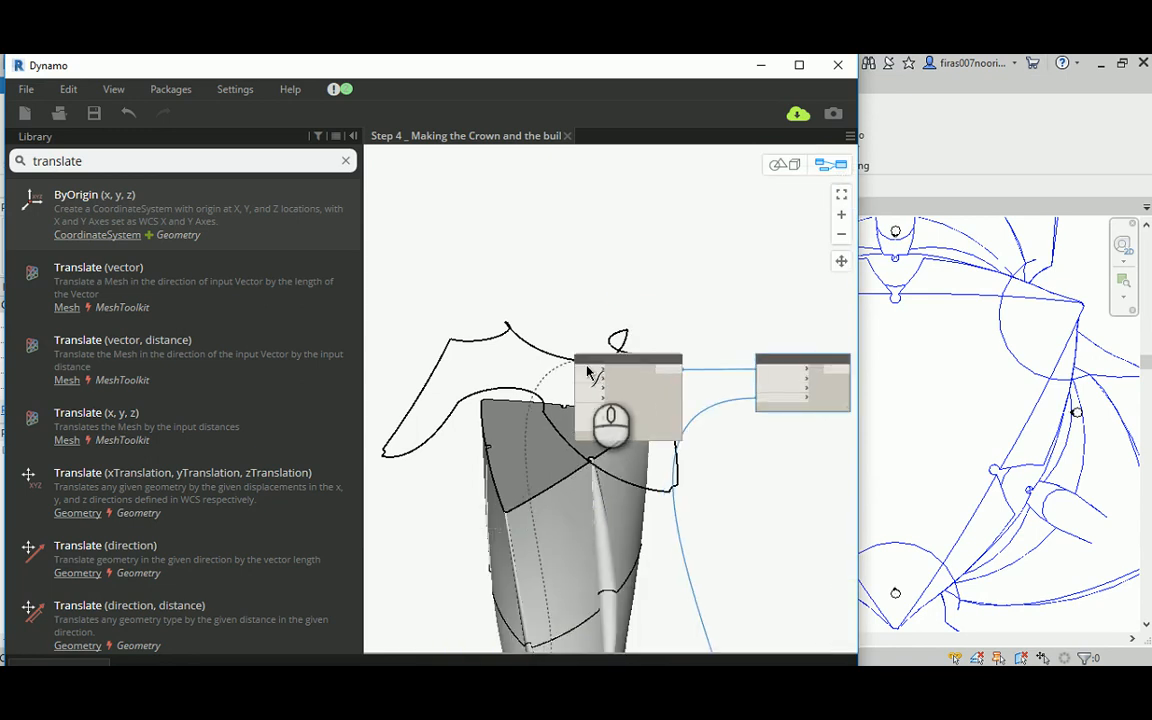
{"action": "scroll", "coordinate": [583, 374], "scroll_direction": "up", "scroll_amount": 1}
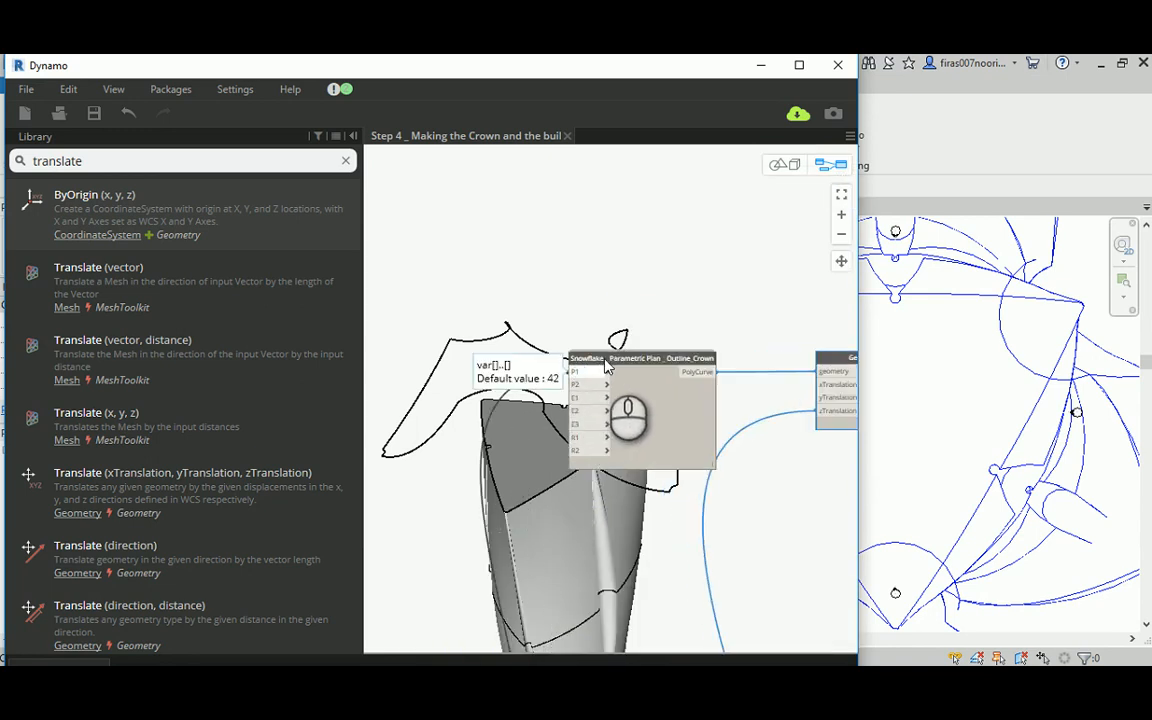
{"action": "left_click_drag", "start_coordinate": [605, 367], "coordinate": [571, 544]}
{"action": "middle_click_drag", "start_coordinate": [511, 485], "coordinate": [643, 202]}
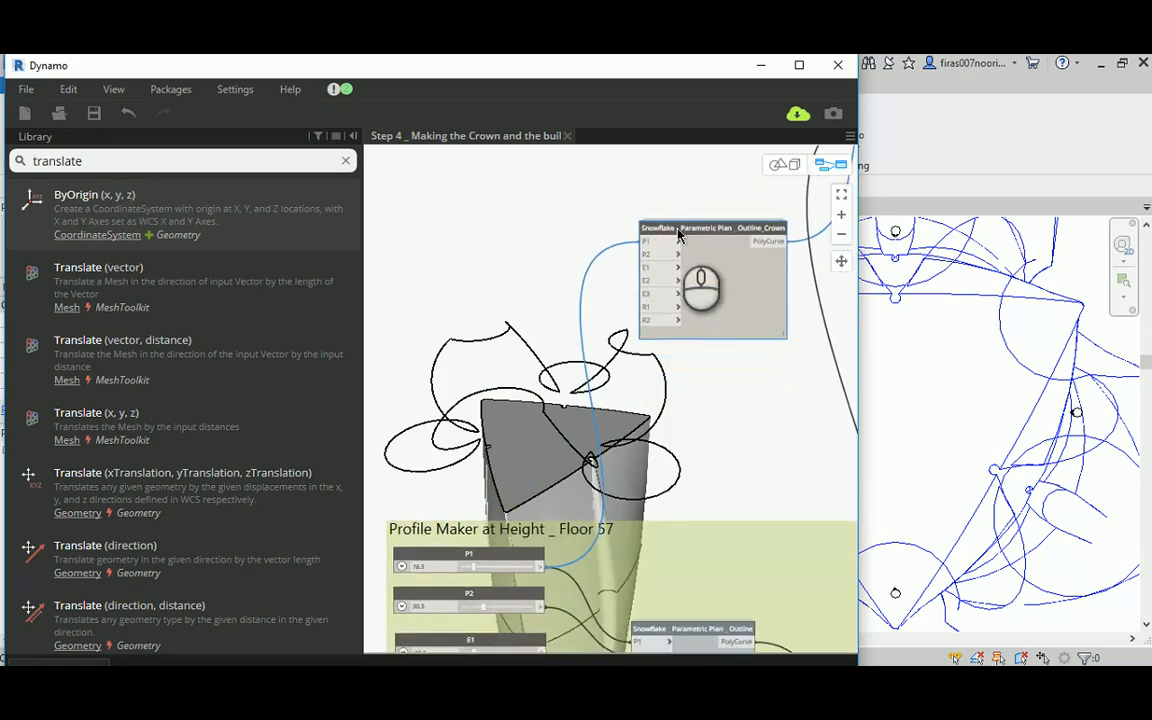
{"action": "left_click_drag", "start_coordinate": [677, 228], "coordinate": [696, 395]}
Step: Connect the Floor 57 sliders P2, E1, E2 and E3 to the matching inputs of the crown outline node
{"action": "middle_click_drag", "start_coordinate": [566, 402], "coordinate": [556, 232]}
{"action": "scroll", "coordinate": [558, 407], "scroll_direction": "up", "scroll_amount": 3}
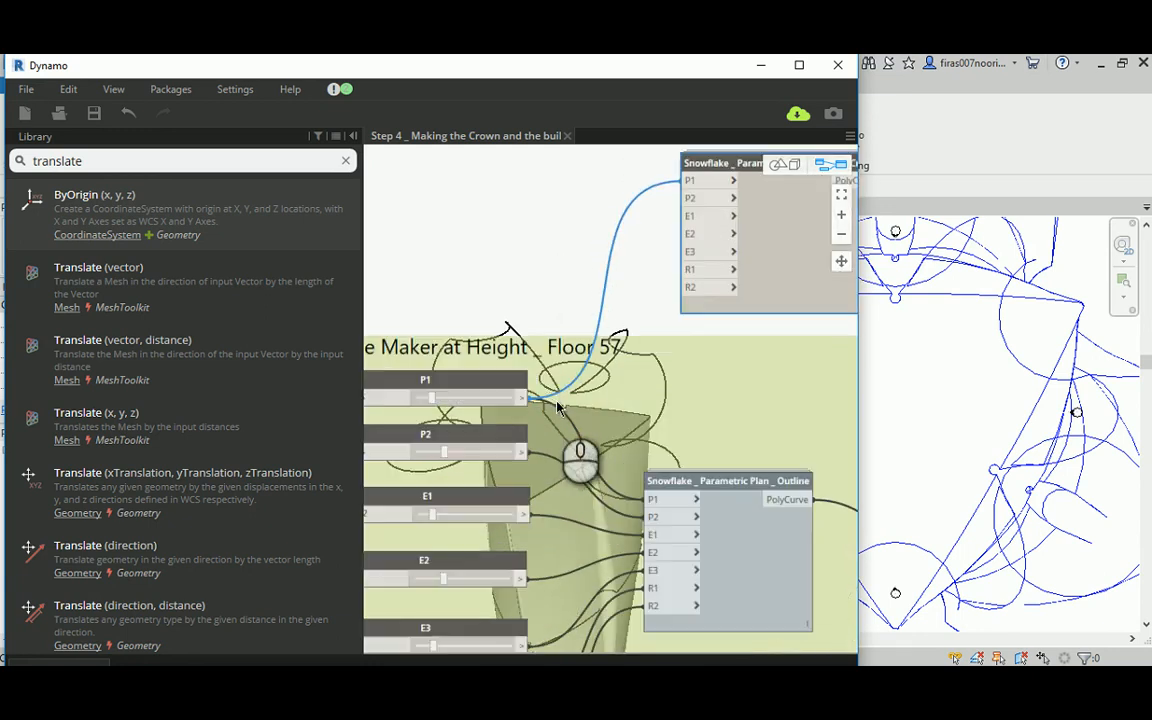
{"action": "left_click_drag", "start_coordinate": [521, 455], "coordinate": [690, 198]}
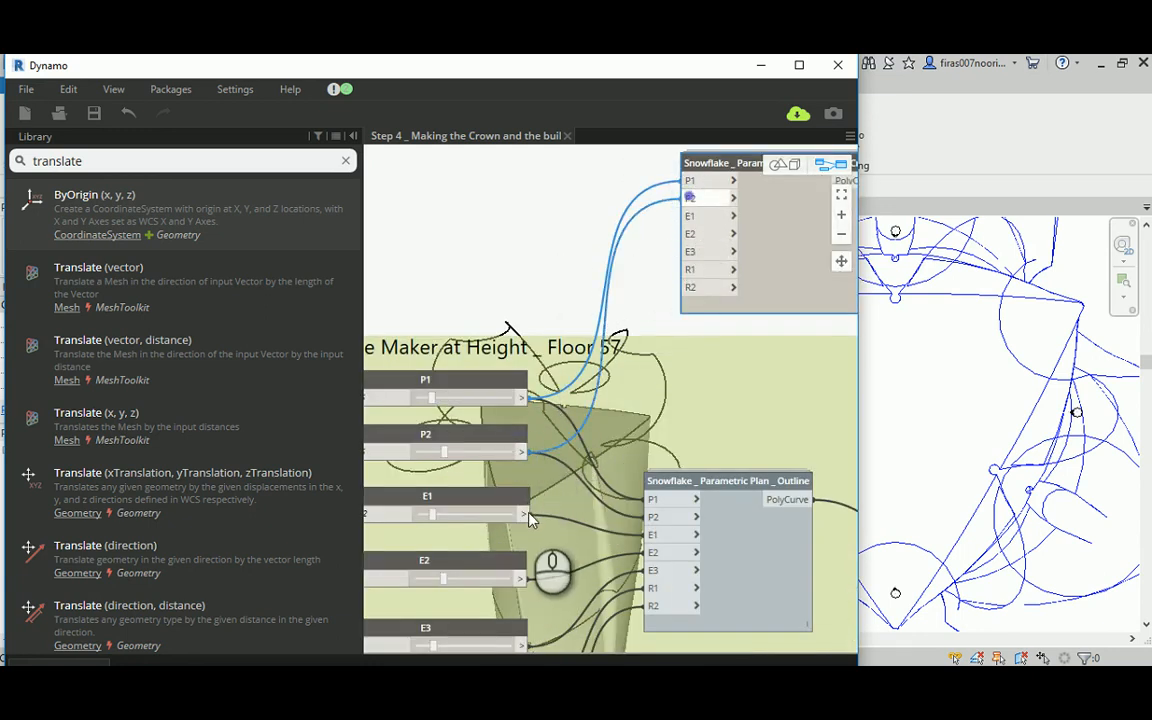
{"action": "left_click_drag", "start_coordinate": [523, 513], "coordinate": [698, 219]}
{"action": "left_click", "coordinate": [697, 218]}
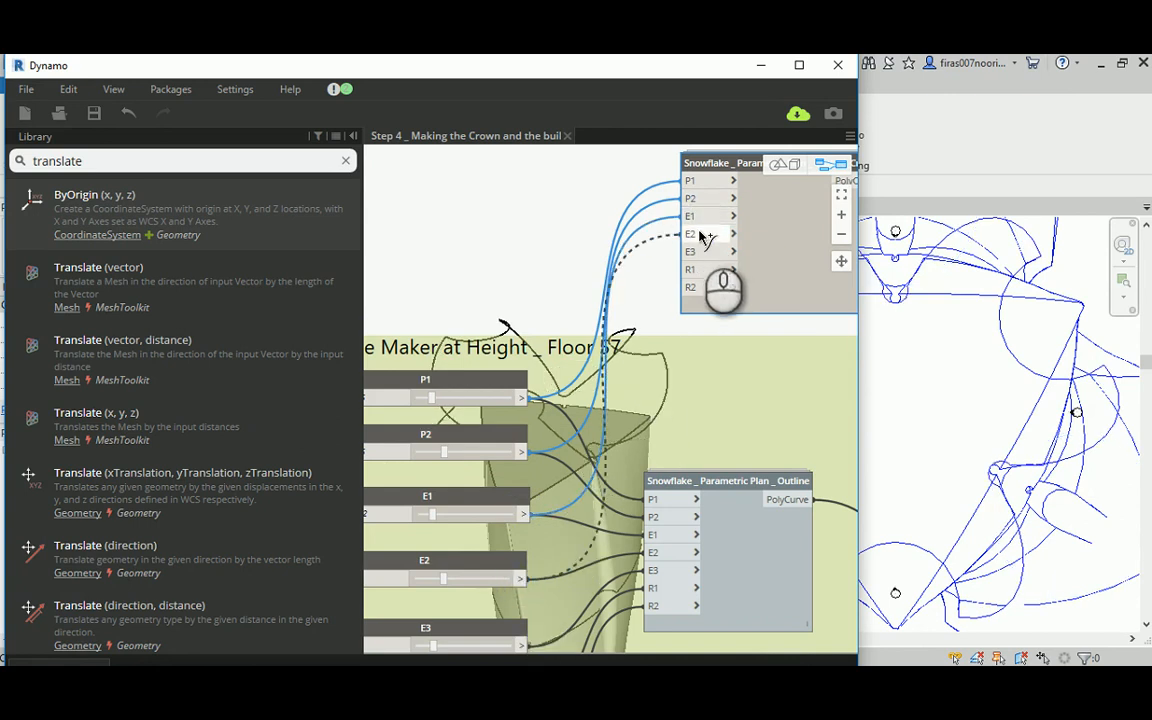
{"action": "left_click", "coordinate": [698, 233]}
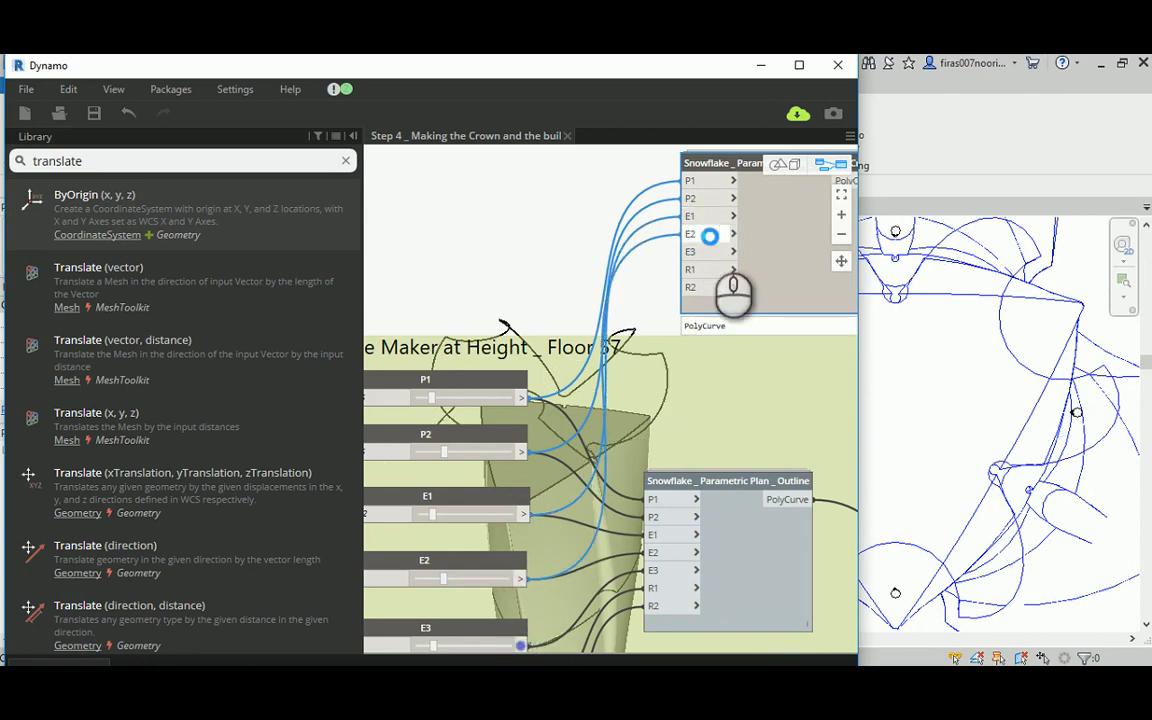
{"action": "left_click", "coordinate": [690, 251]}
{"action": "left_click", "coordinate": [509, 285]}
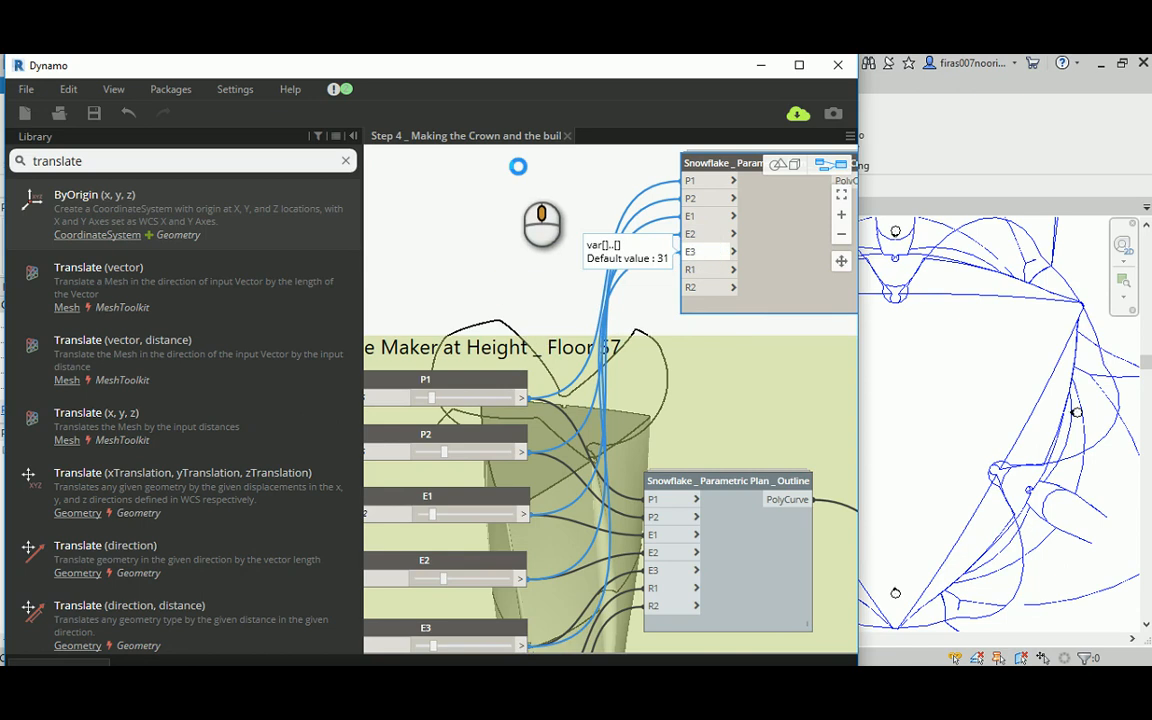
Step: Connect the Floor 57 sliders R1 and R2 to the R1 and R2 inputs of the crown outline node
{"action": "middle_click_drag", "start_coordinate": [518, 166], "coordinate": [519, 154]}
{"action": "scroll", "coordinate": [530, 300], "scroll_direction": "down", "scroll_amount": 2}
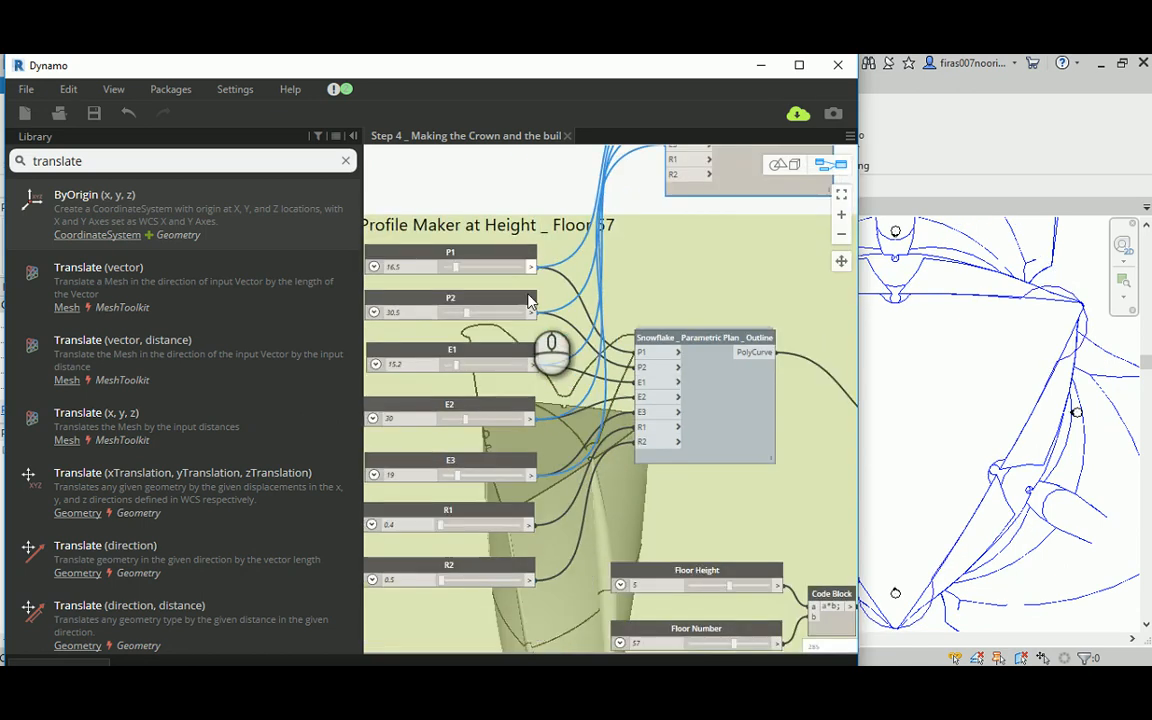
{"action": "left_click", "coordinate": [533, 523]}
{"action": "left_click", "coordinate": [680, 162]}
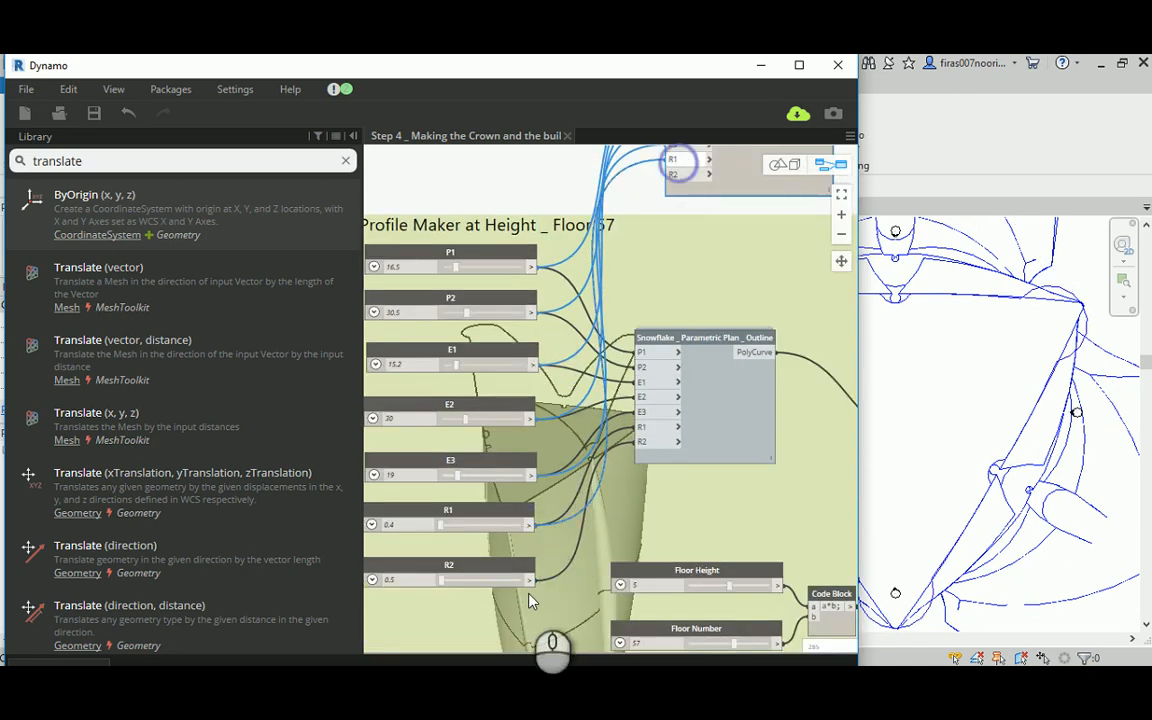
{"action": "left_click", "coordinate": [533, 580]}
{"action": "left_click", "coordinate": [680, 176]}
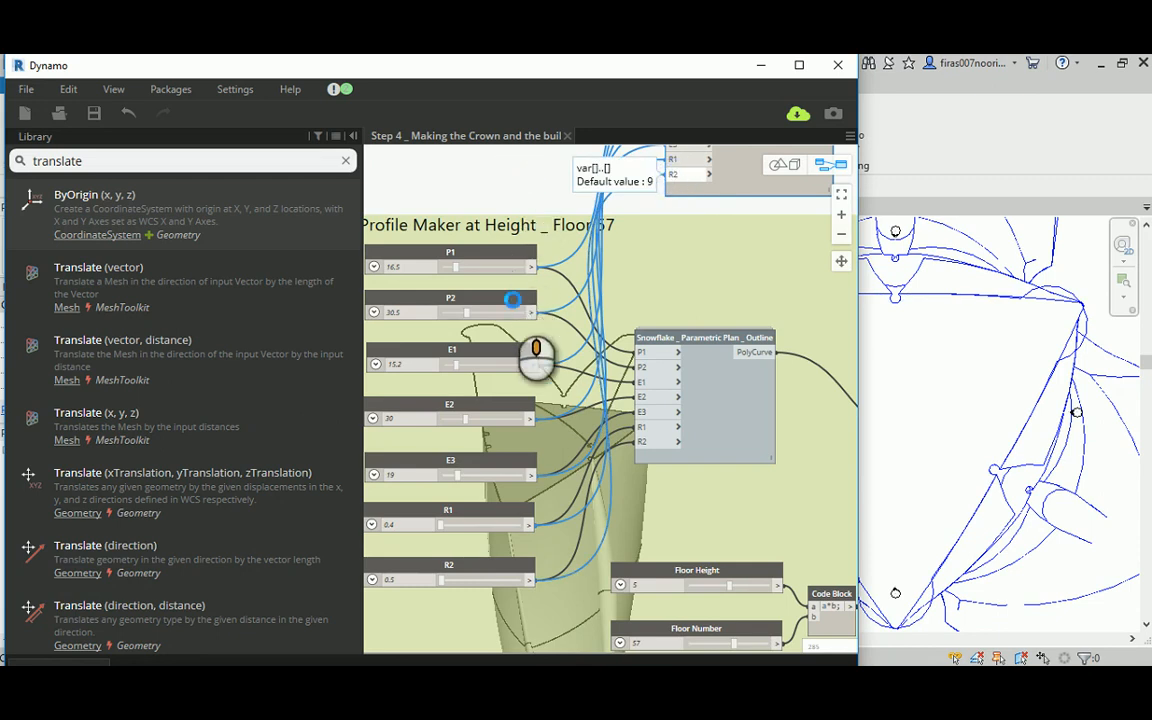
Step: Move the crown outline node up beside its Geometry.Translate node, clear of the Floor 57 group
{"action": "middle_click_drag", "start_coordinate": [513, 300], "coordinate": [471, 522]}
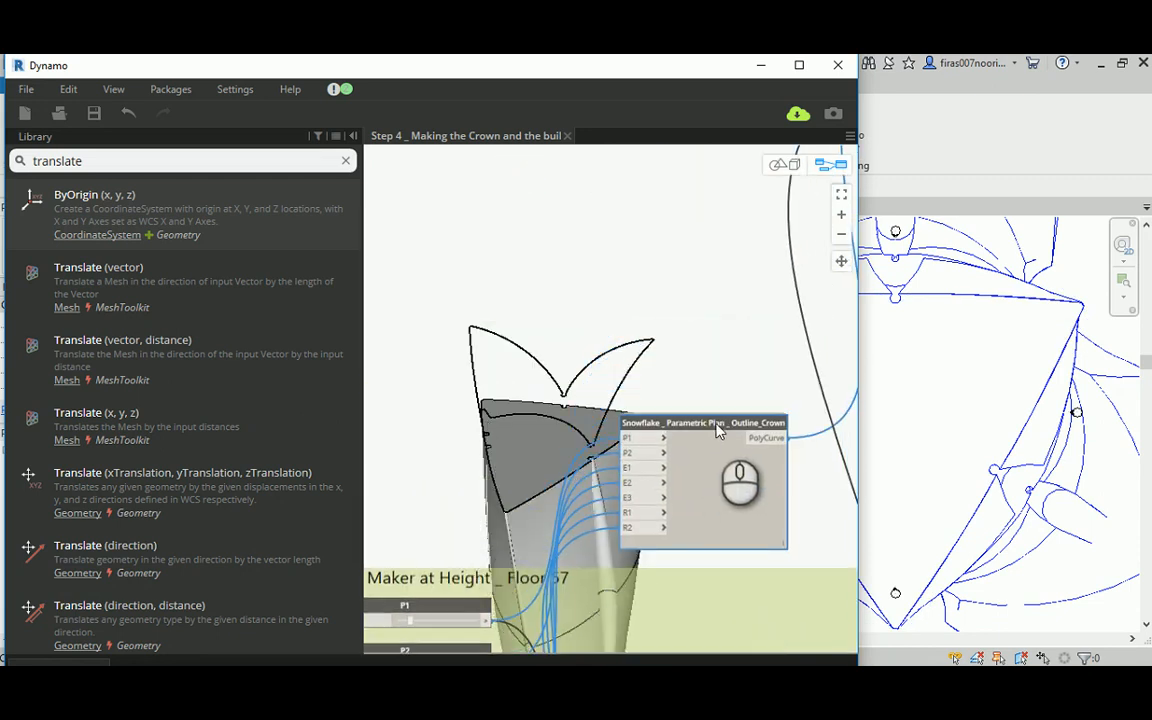
{"action": "middle_click_drag", "start_coordinate": [684, 298], "coordinate": [635, 170]}
{"action": "middle_click_drag", "start_coordinate": [757, 296], "coordinate": [672, 385]}
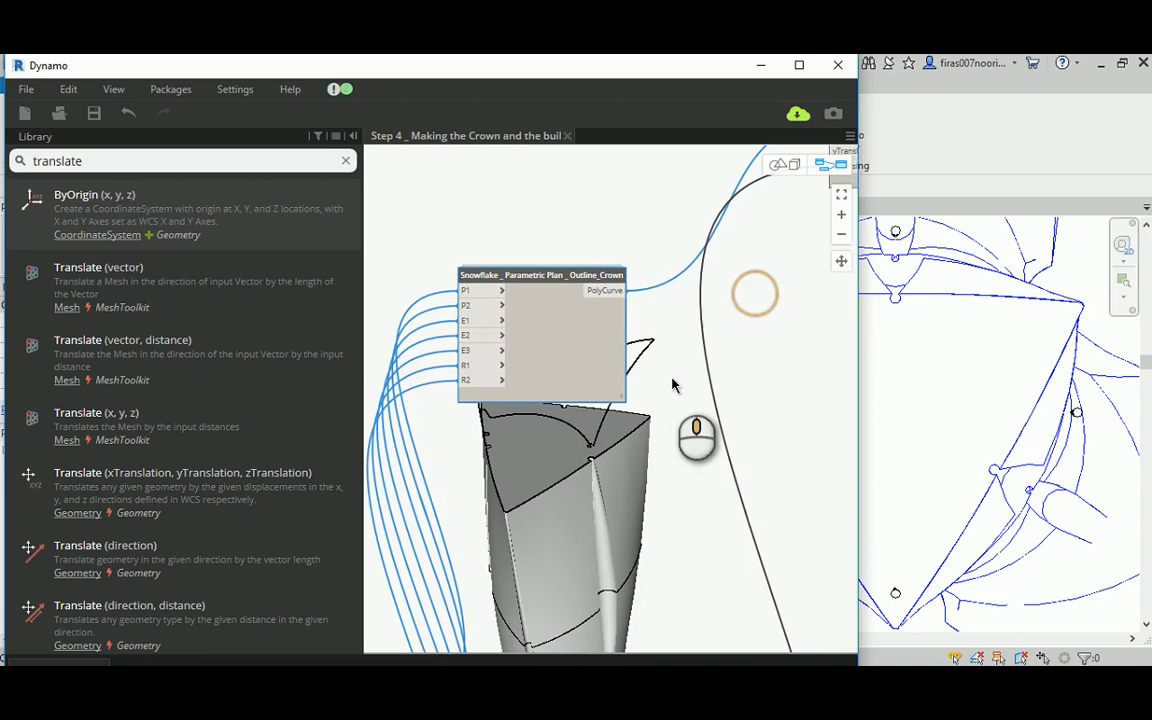
{"action": "scroll", "coordinate": [672, 383], "scroll_direction": "down", "scroll_amount": 3}
{"action": "left_click_drag", "start_coordinate": [607, 328], "coordinate": [663, 225]}
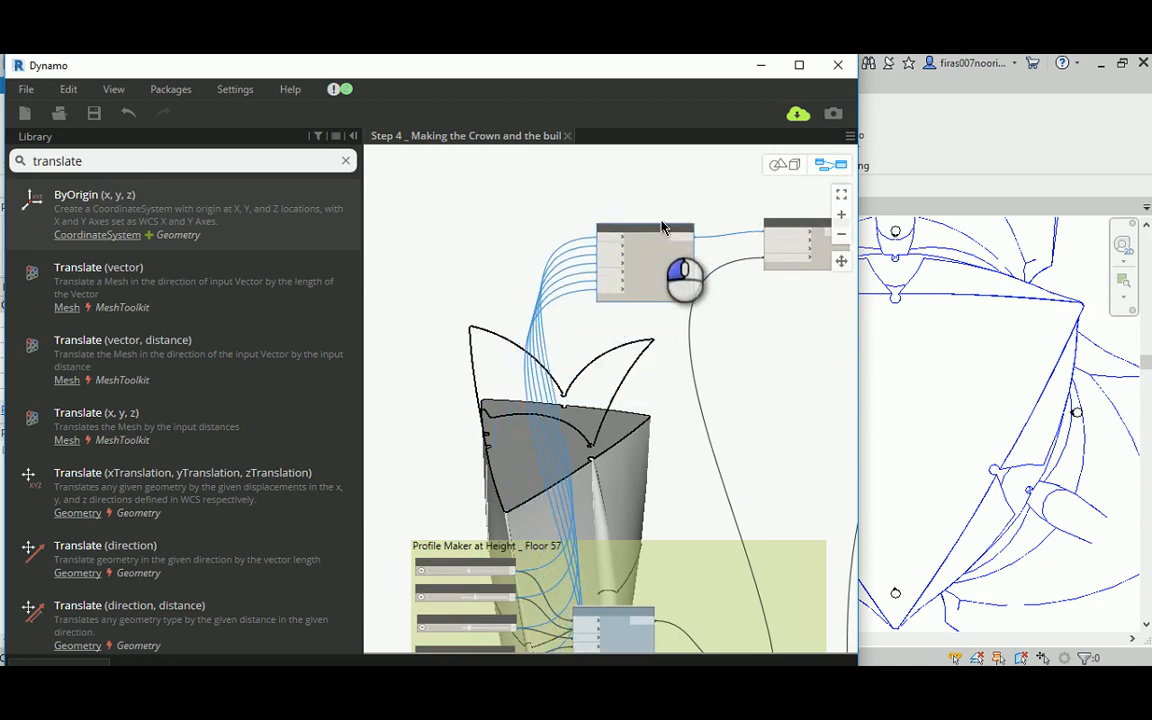
Step: Examine the crown outline above the tower's top floor in the 3D preview and return to the node graph
{"action": "left_click", "coordinate": [783, 164]}
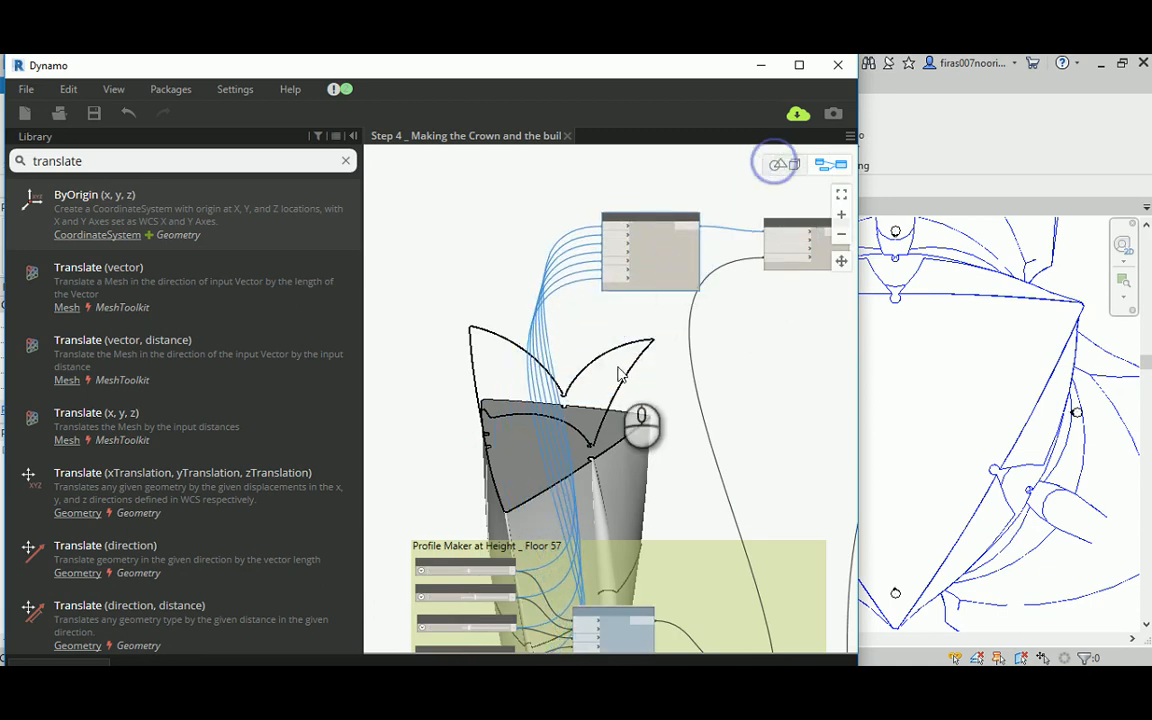
{"action": "mouse_move", "coordinate": [617, 381]}
{"action": "left_mouse_down"}
{"action": "mouse_move", "coordinate": [617, 403]}
{"action": "mouse_move", "coordinate": [653, 399]}
{"action": "mouse_move", "coordinate": [612, 393]}
{"action": "left_mouse_up"}
{"action": "right_click_drag", "start_coordinate": [612, 393], "coordinate": [522, 432]}
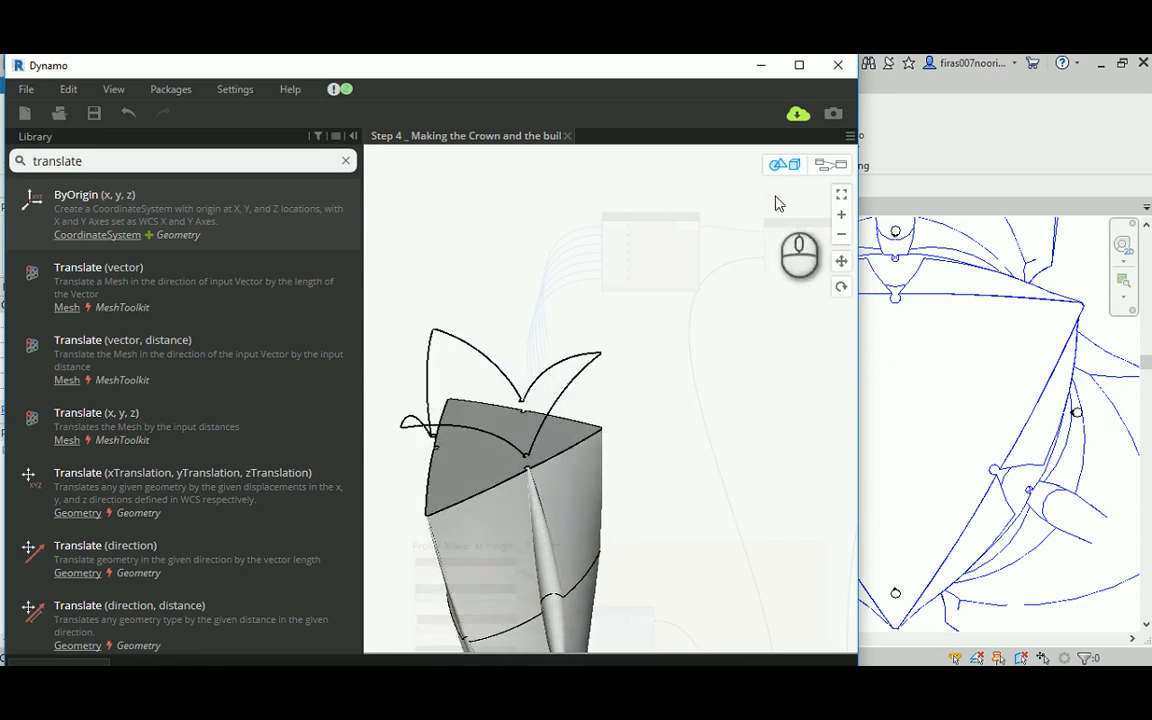
{"action": "left_click", "coordinate": [828, 166]}
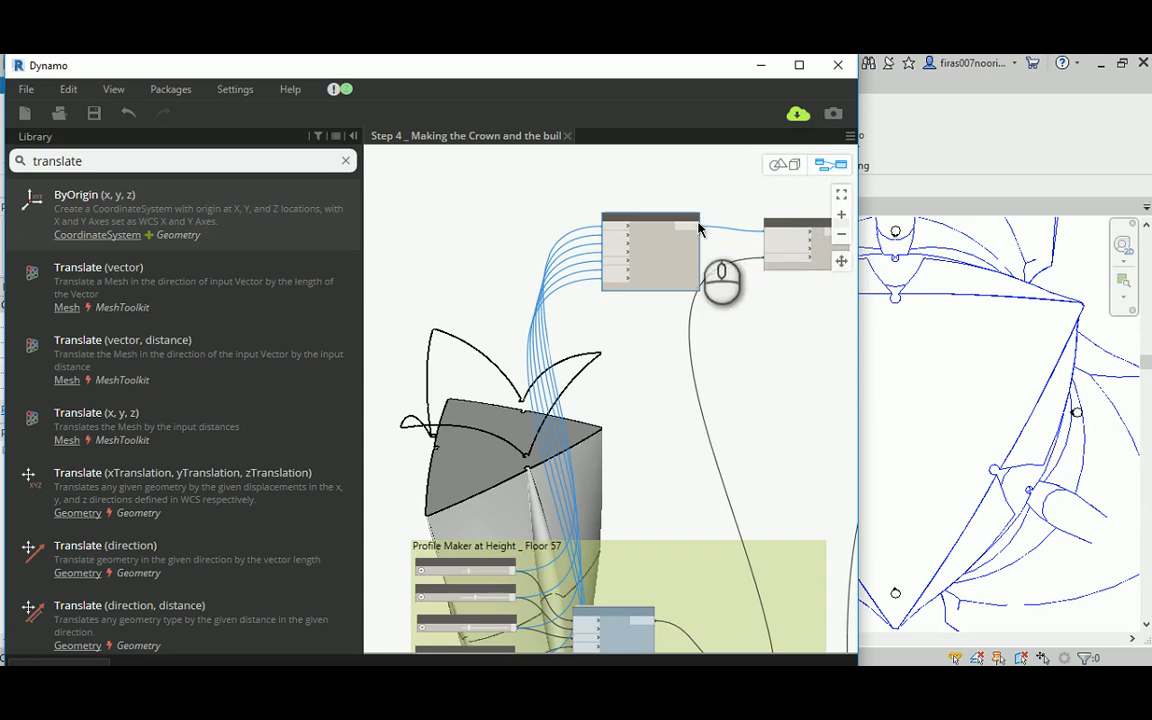
{"action": "scroll", "coordinate": [650, 255], "scroll_direction": "up", "scroll_amount": 4}
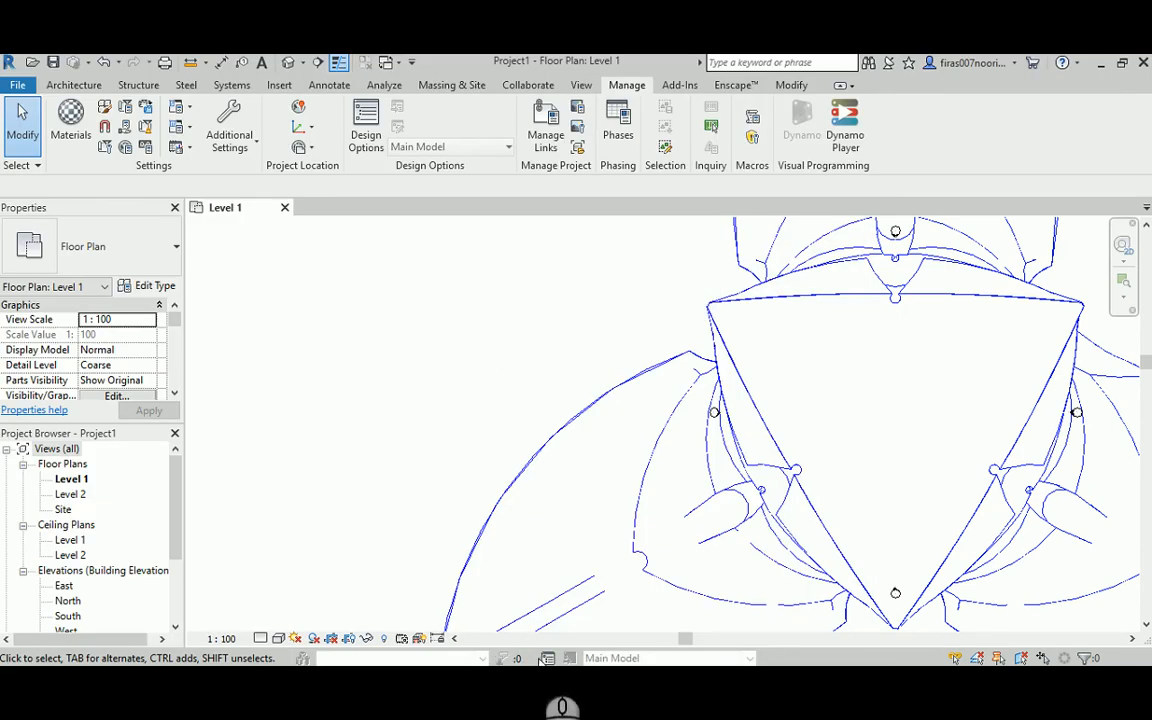
{"action": "left_click", "coordinate": [561, 688]}
{"action": "left_click", "coordinate": [486, 610]}
{"action": "scroll", "coordinate": [658, 454], "scroll_direction": "up", "scroll_amount": 5}
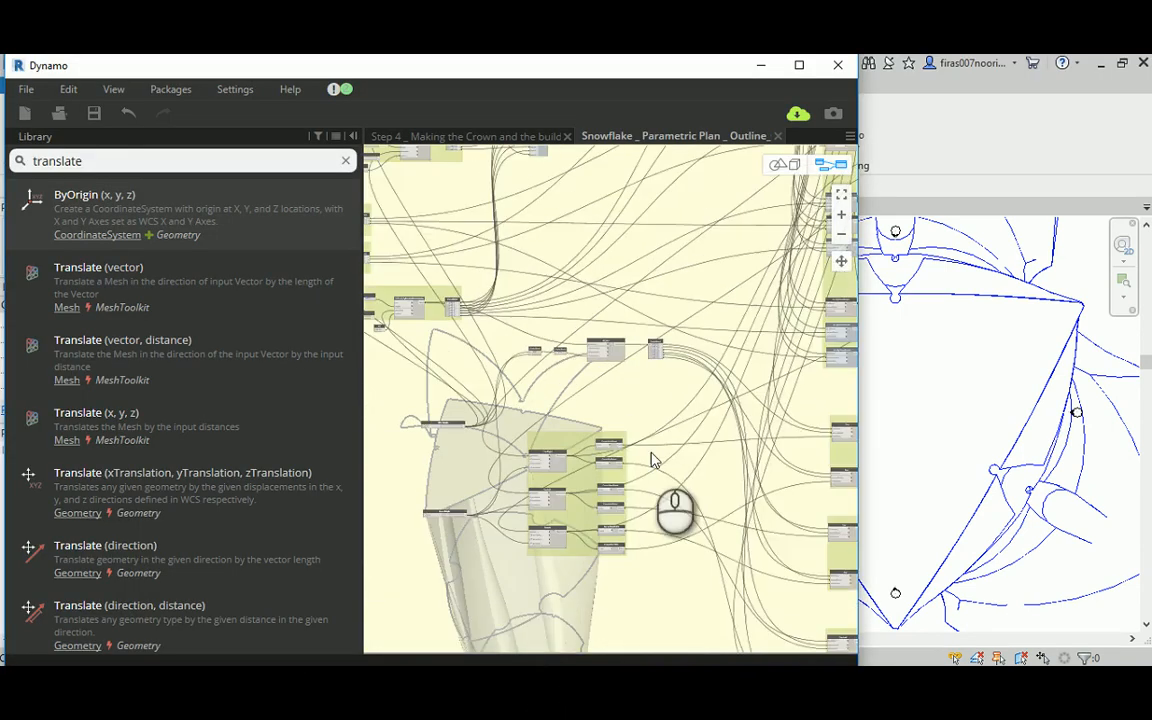
{"action": "scroll", "coordinate": [565, 500], "scroll_direction": "up", "scroll_amount": 6}
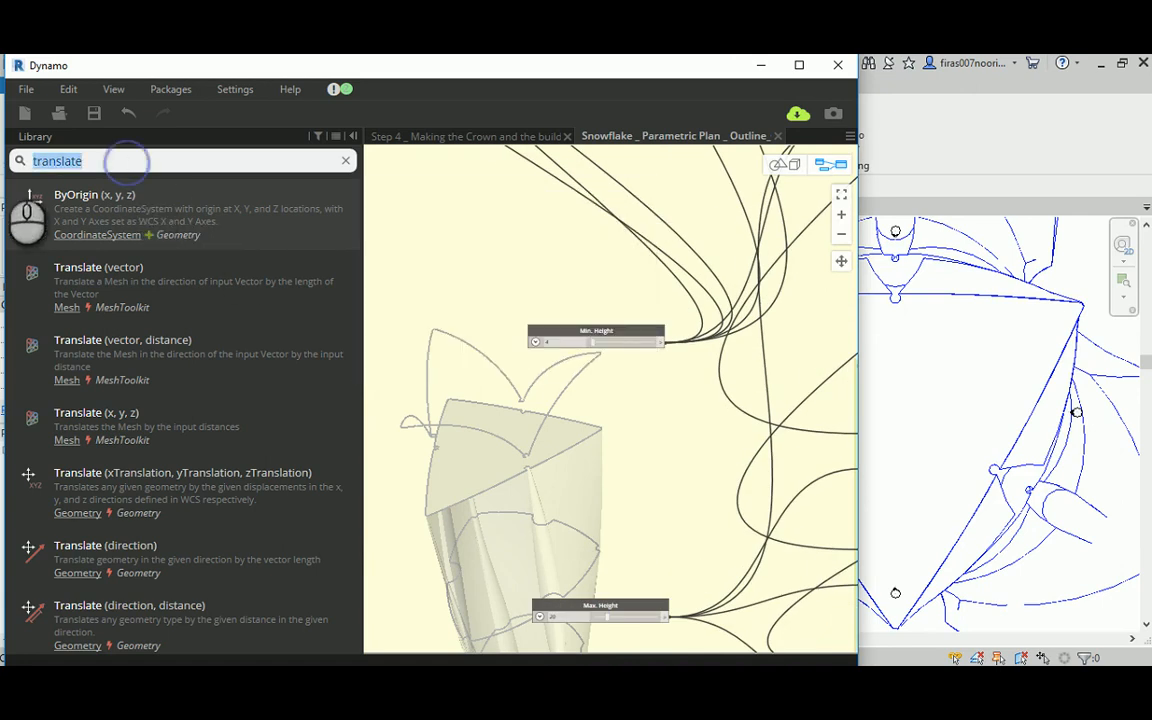
{"action": "type", "text": "input"}
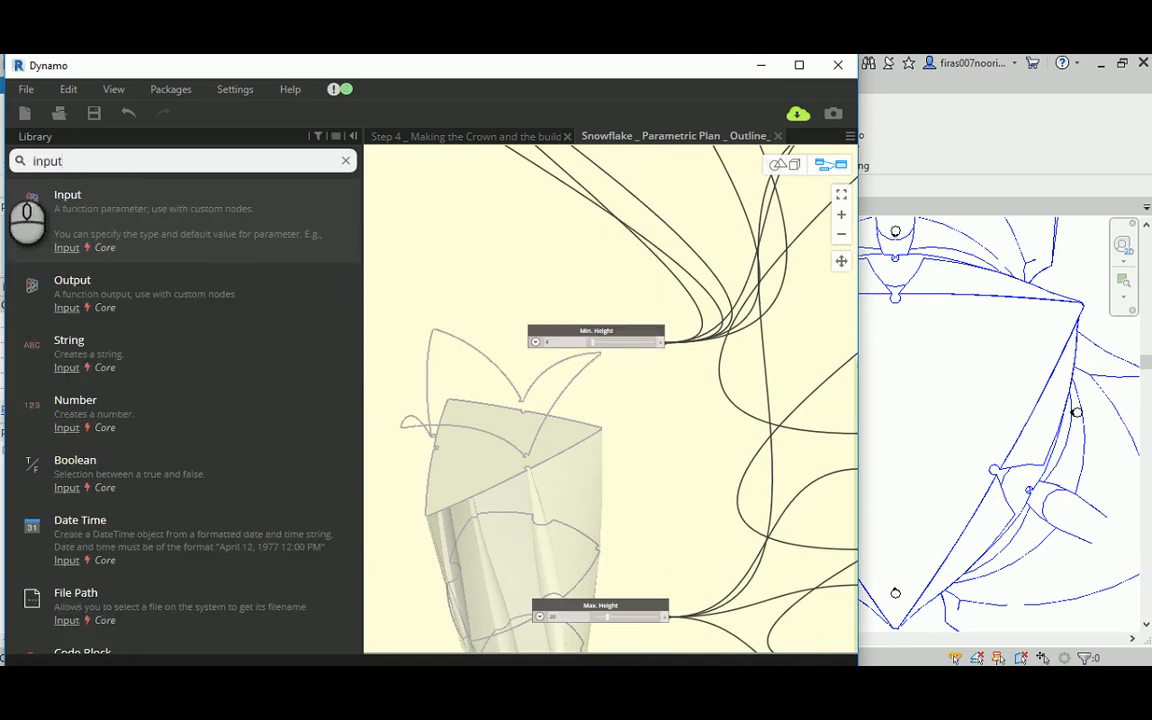
{"action": "left_click", "coordinate": [127, 218]}
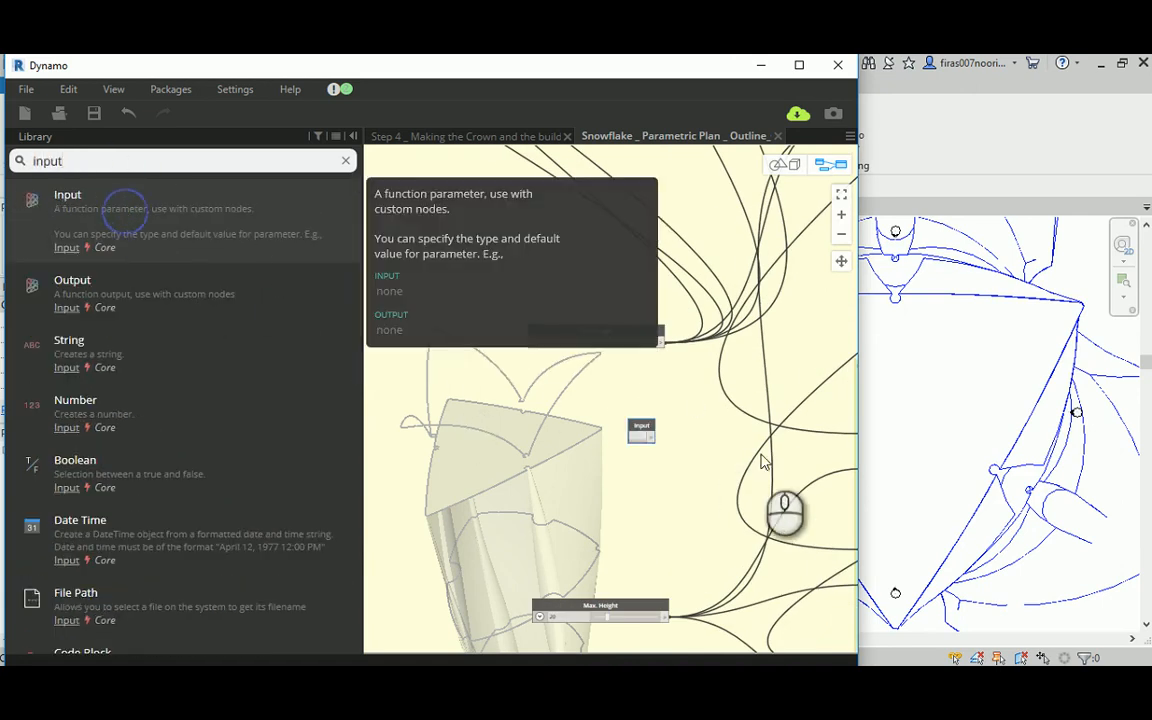
{"action": "middle_click_drag", "start_coordinate": [689, 424], "coordinate": [610, 399]}
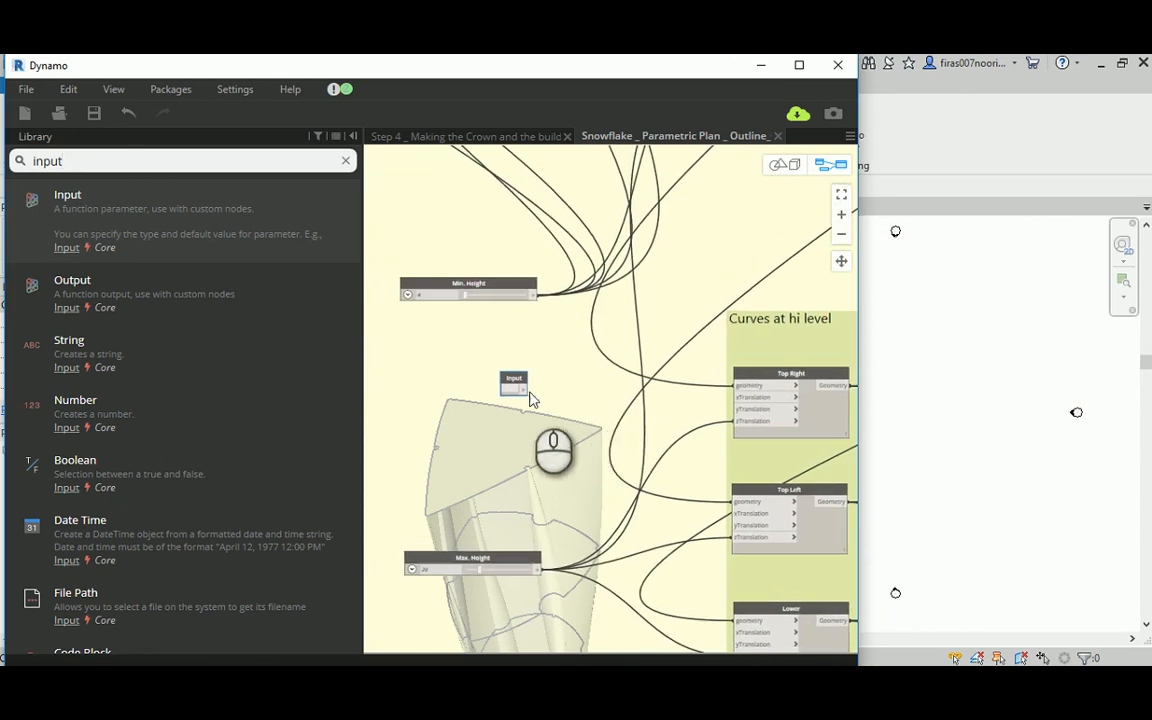
{"action": "left_click_drag", "start_coordinate": [515, 385], "coordinate": [511, 357]}
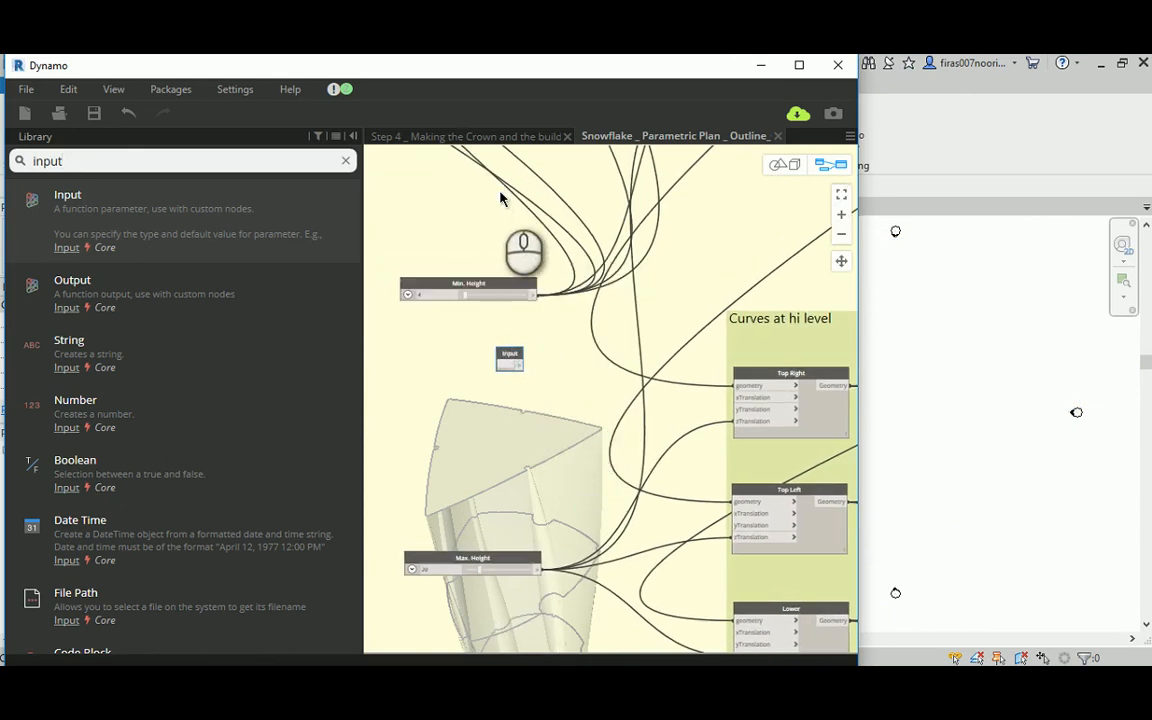
{"action": "middle_click_drag", "start_coordinate": [501, 193], "coordinate": [501, 298]}
{"action": "scroll", "coordinate": [509, 455], "scroll_direction": "up", "scroll_amount": 1}
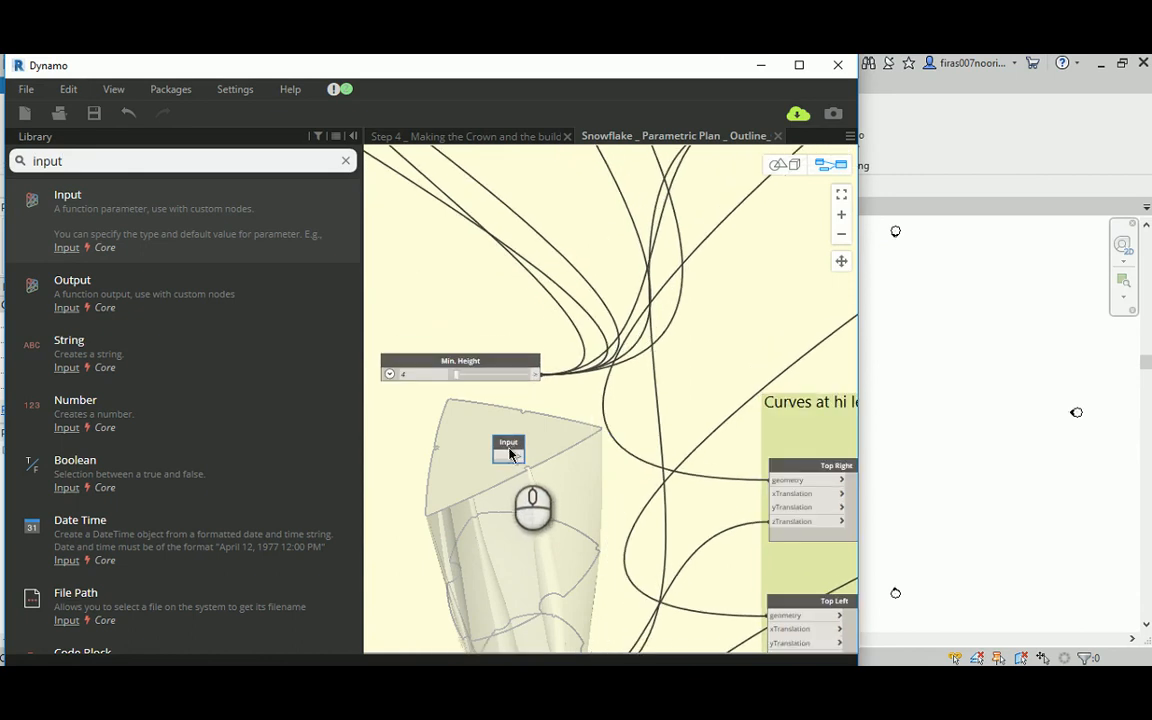
{"action": "right_click", "coordinate": [509, 455]}
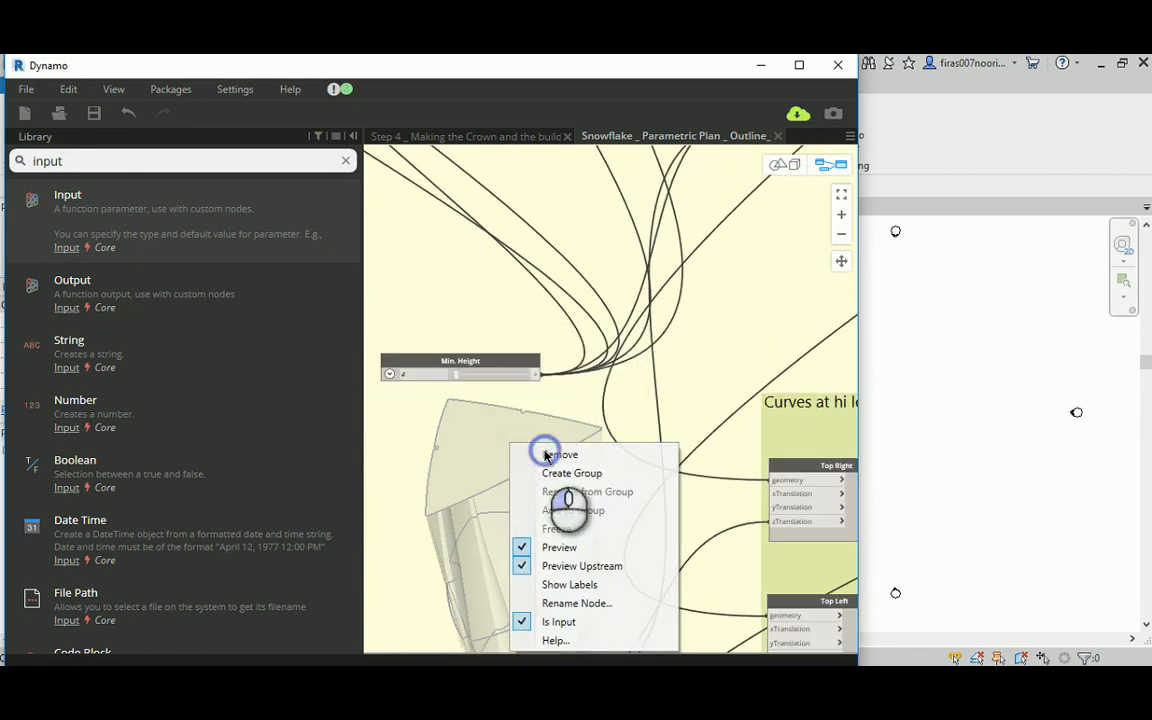
{"action": "left_click", "coordinate": [547, 455]}
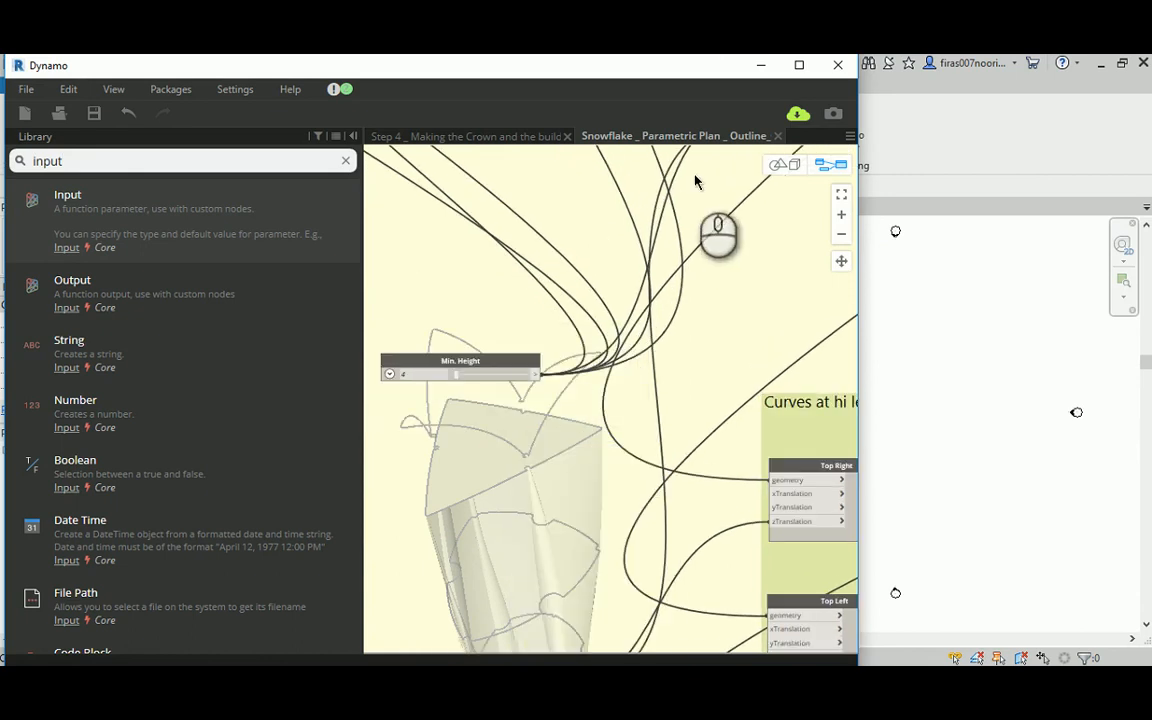
Step: Close the Snowflake _ Parametric Plan _ Outline_Crown custom node workspace, saving its changes, and return to the Step 4 graph
{"action": "left_click", "coordinate": [778, 136]}
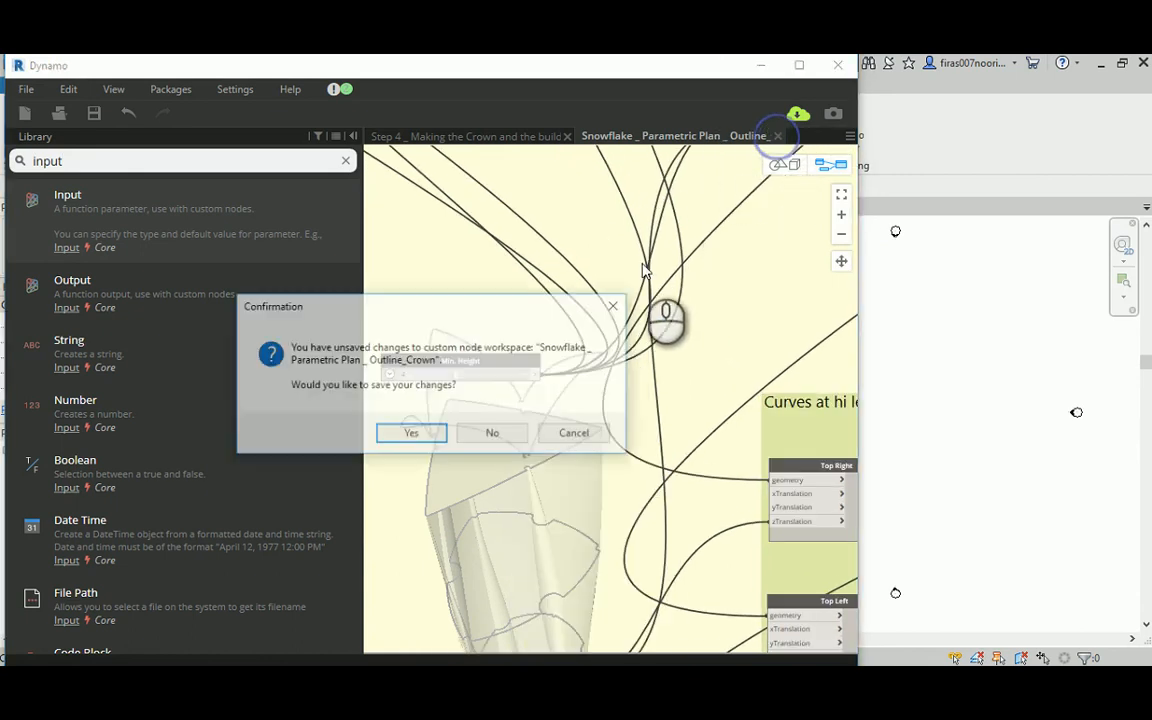
{"action": "left_click", "coordinate": [435, 442]}
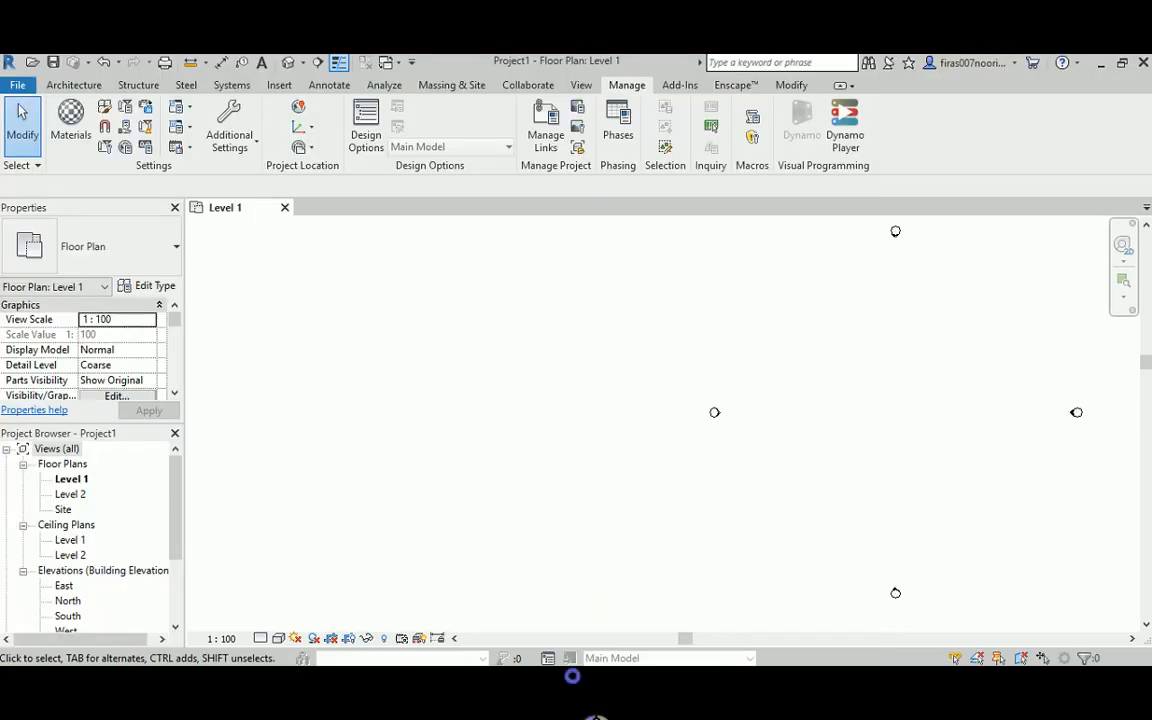
{"action": "mouse_move", "coordinate": [535, 679]}
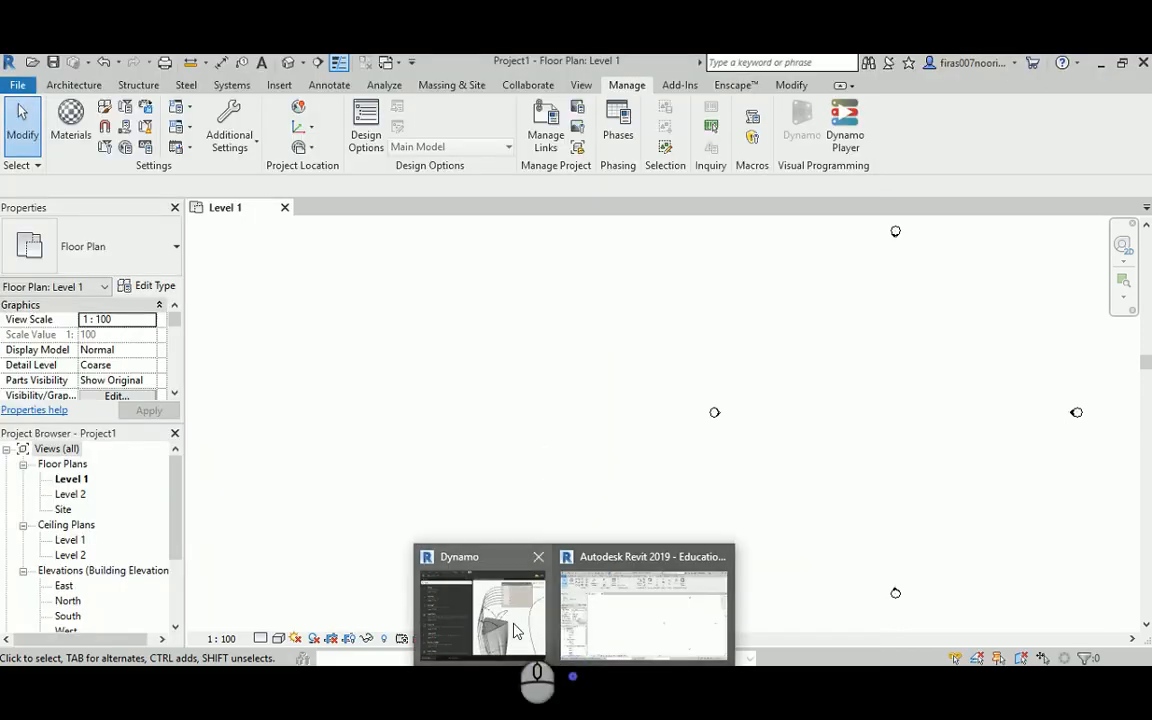
{"action": "left_click", "coordinate": [480, 600]}
Step: Align the crown outline node level with the Geometry.Translate node
{"action": "middle_click_drag", "start_coordinate": [608, 425], "coordinate": [591, 429]}
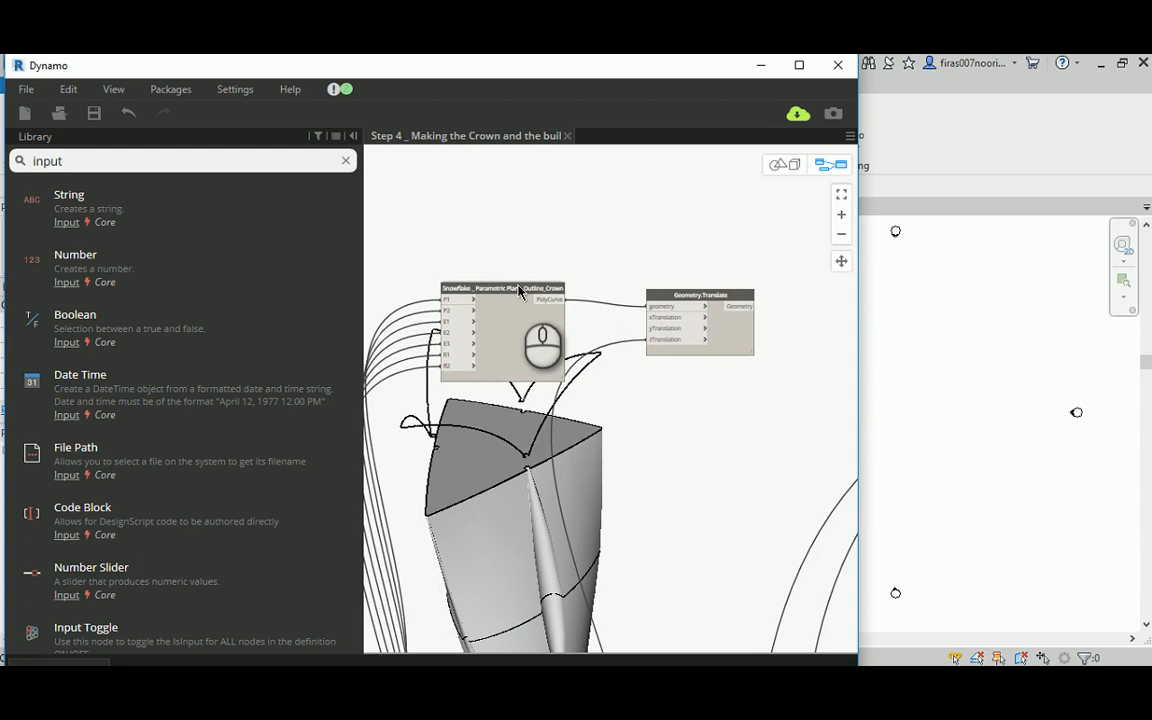
{"action": "mouse_move", "coordinate": [522, 297]}
{"action": "left_mouse_down"}
{"action": "mouse_move", "coordinate": [495, 303]}
{"action": "mouse_move", "coordinate": [536, 303]}
{"action": "left_mouse_up"}
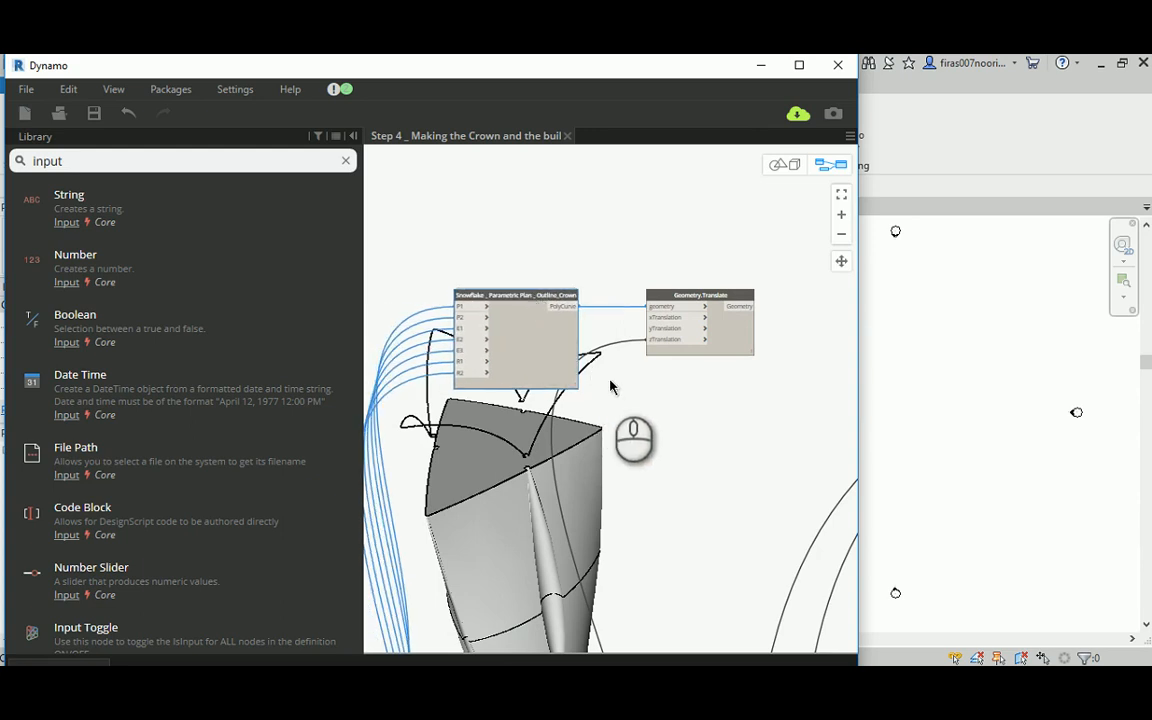
{"action": "scroll", "coordinate": [600, 380], "scroll_direction": "up", "scroll_amount": 2}
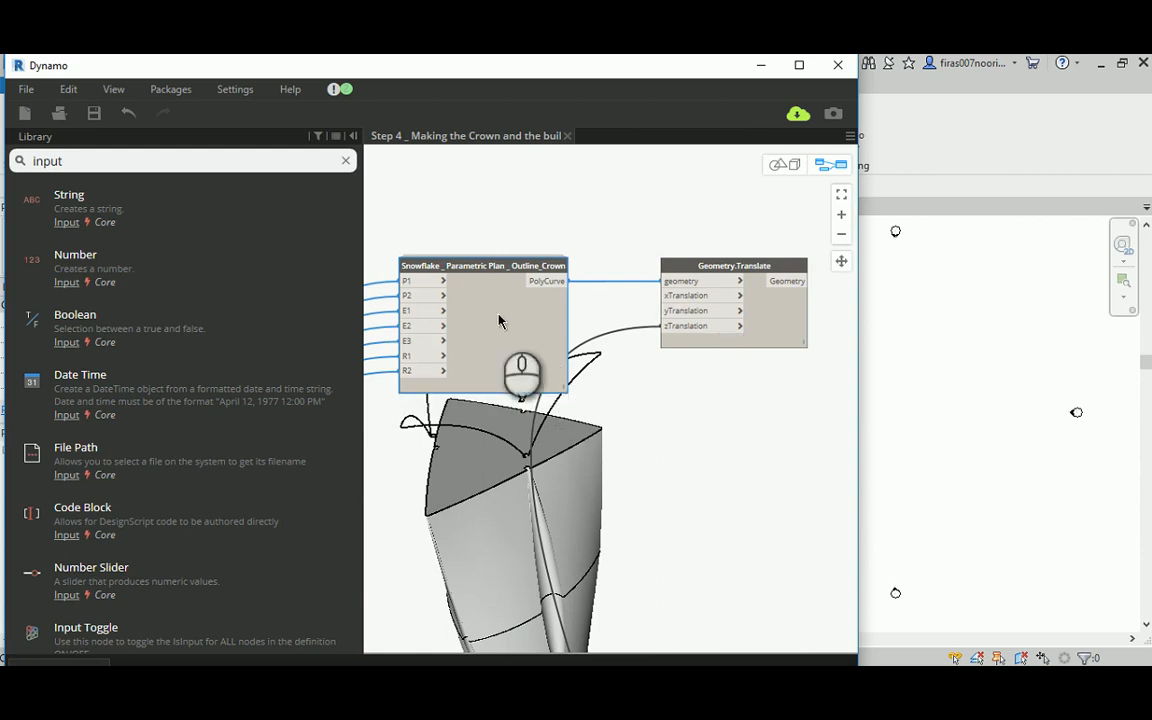
{"action": "middle_click_drag", "start_coordinate": [432, 325], "coordinate": [609, 307]}
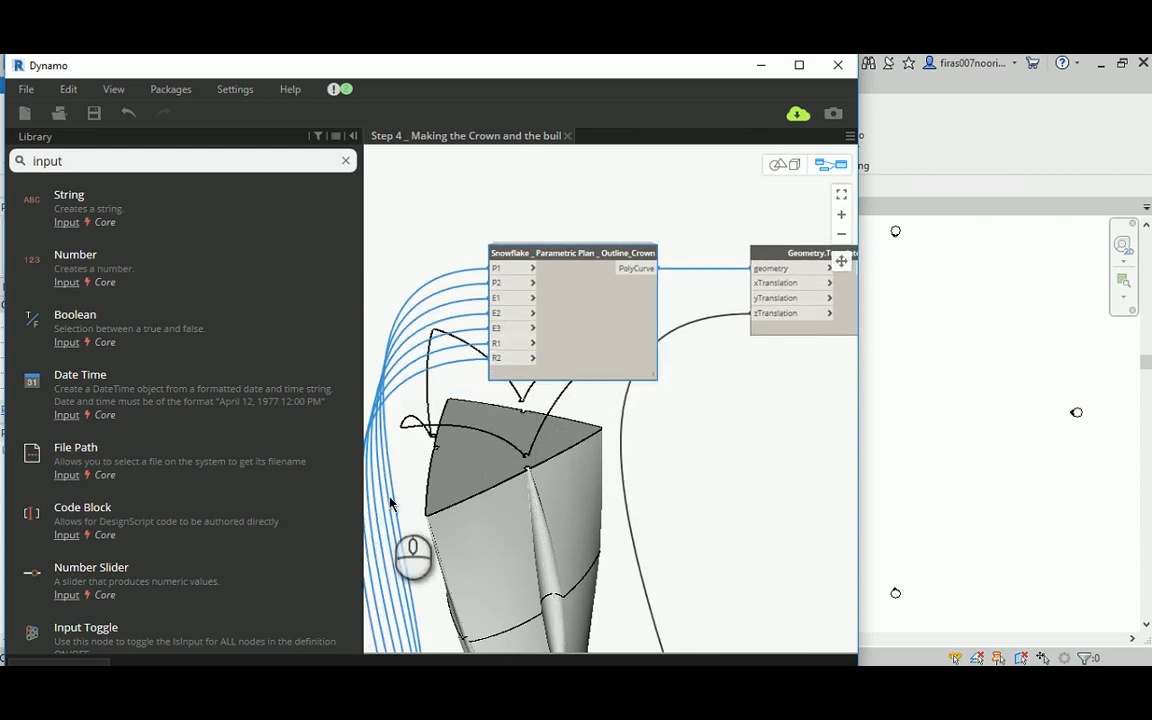
Step: Add an eighth input, item7, to the List.Create node that collects the floor outlines
{"action": "middle_click_drag", "start_coordinate": [671, 395], "coordinate": [562, 414]}
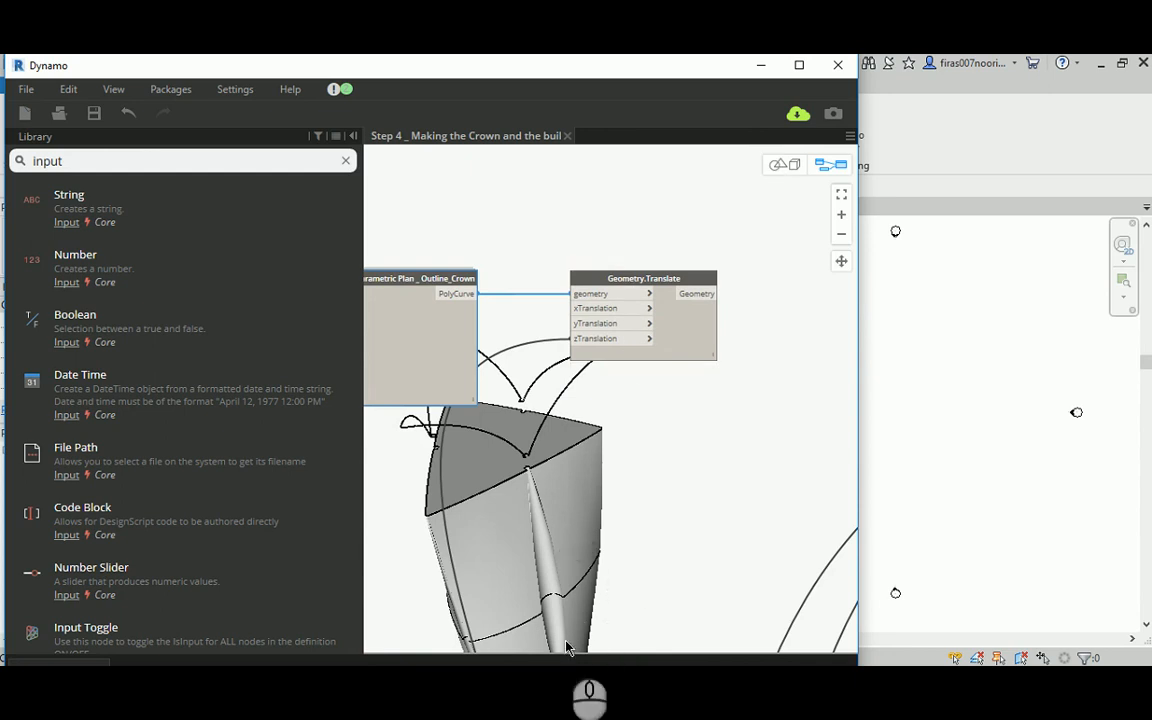
{"action": "middle_click_drag", "start_coordinate": [545, 545], "coordinate": [563, 430]}
{"action": "middle_click_drag", "start_coordinate": [661, 321], "coordinate": [611, 447]}
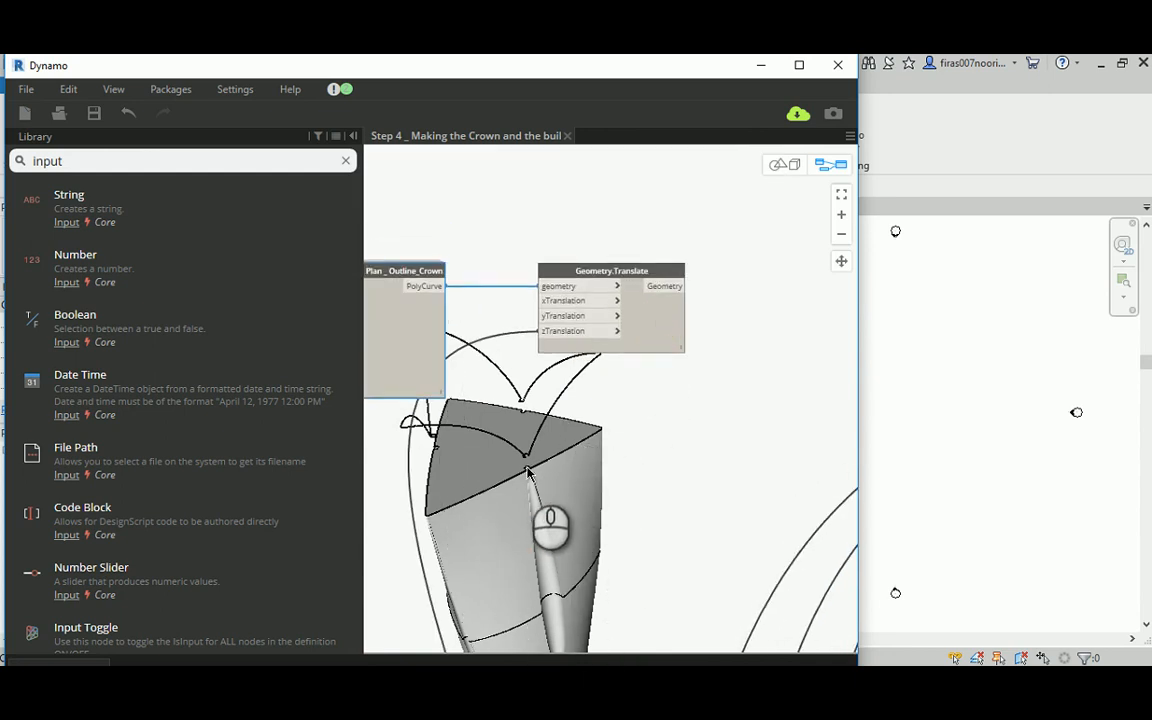
{"action": "scroll", "coordinate": [663, 443], "scroll_direction": "down", "scroll_amount": 4}
{"action": "middle_click_drag", "start_coordinate": [738, 442], "coordinate": [627, 412]}
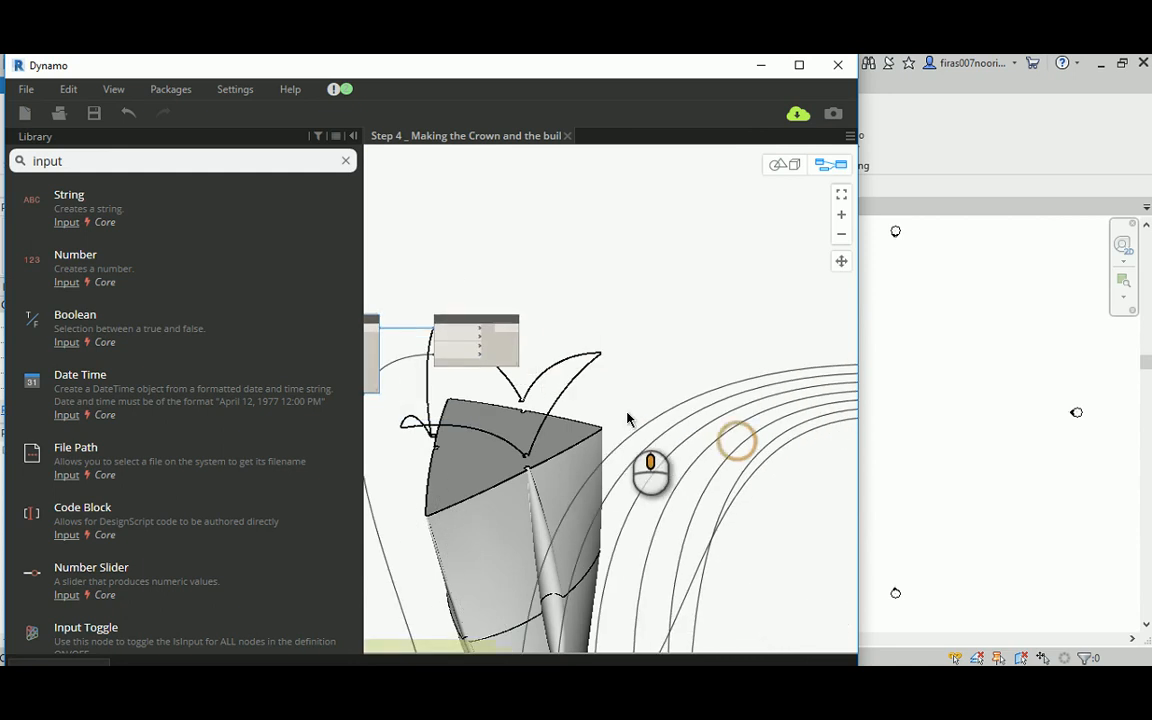
{"action": "middle_click_drag", "start_coordinate": [792, 406], "coordinate": [663, 391]}
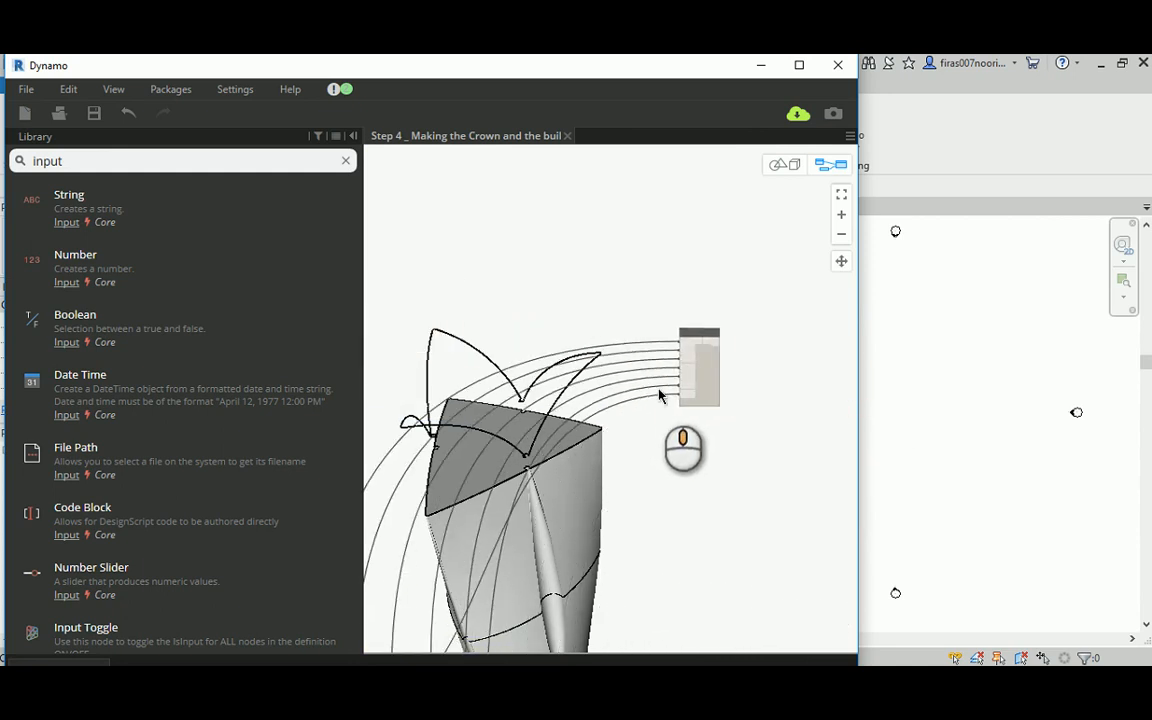
{"action": "scroll", "coordinate": [698, 343], "scroll_direction": "up", "scroll_amount": 2}
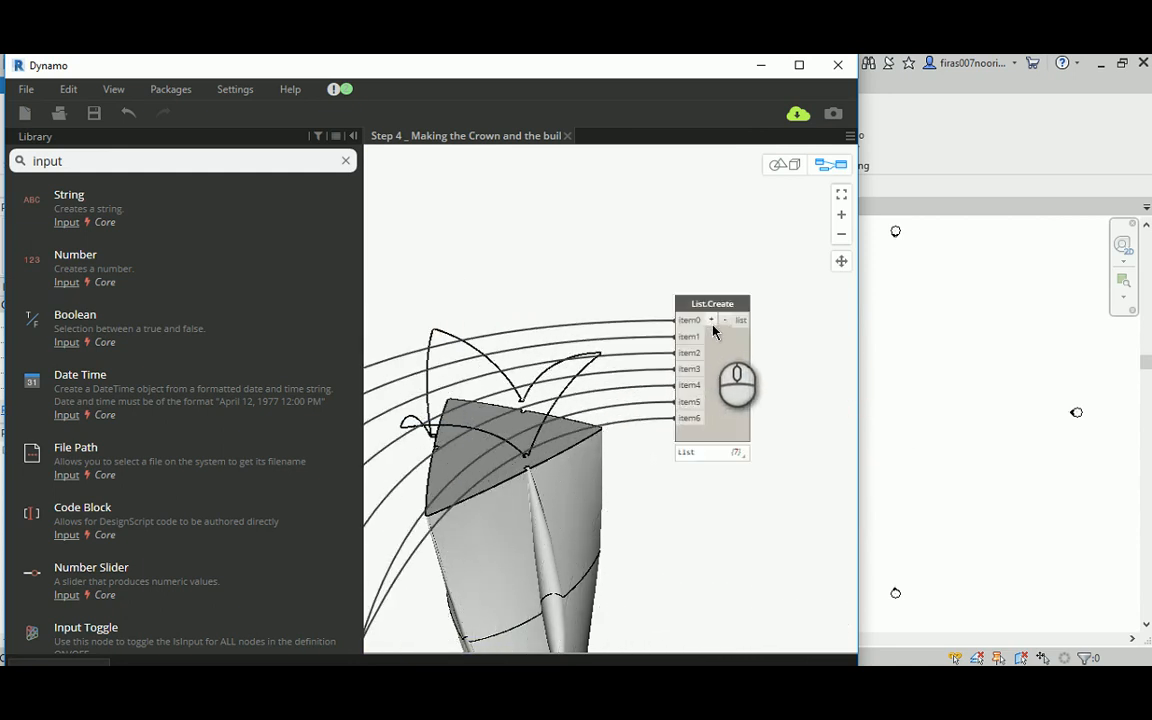
{"action": "left_click", "coordinate": [711, 321]}
Step: Connect the crown's Geometry.Translate output to the item7 input of List.Create
{"action": "middle_click_drag", "start_coordinate": [563, 283], "coordinate": [731, 297]}
{"action": "scroll", "coordinate": [562, 282], "scroll_direction": "down", "scroll_amount": 3}
{"action": "middle_click_drag", "start_coordinate": [561, 282], "coordinate": [530, 300]}
{"action": "left_click", "coordinate": [441, 284]}
{"action": "middle_click_drag", "start_coordinate": [707, 388], "coordinate": [417, 391]}
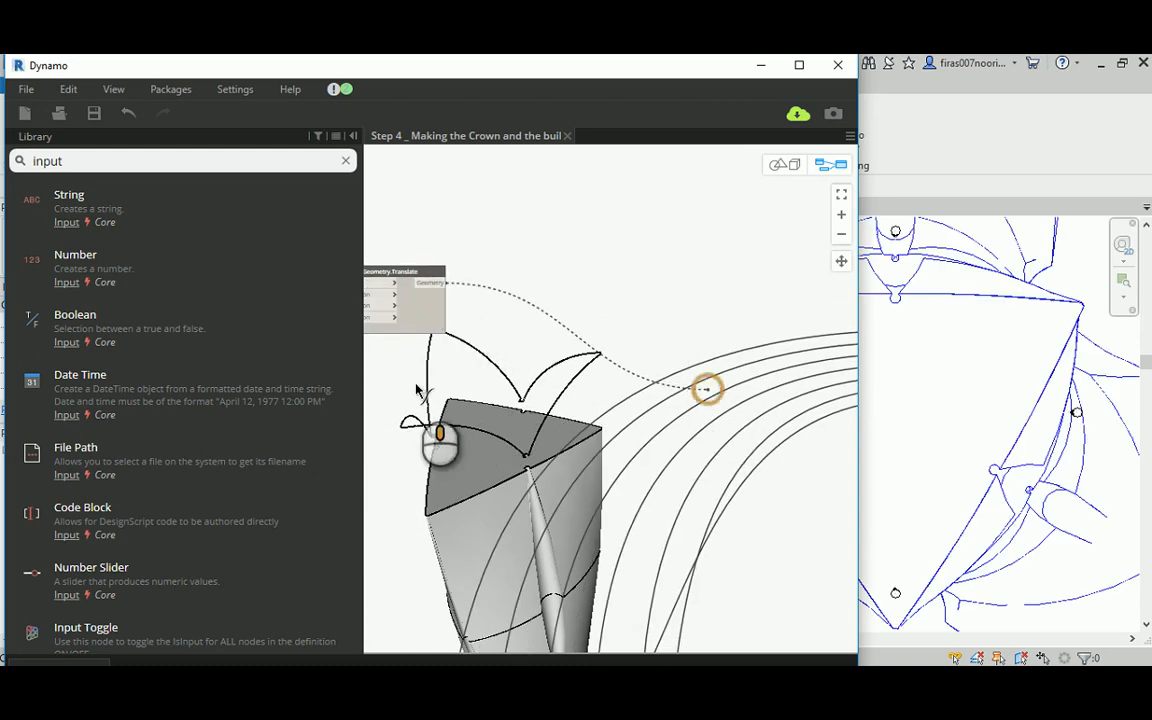
{"action": "left_click", "coordinate": [632, 410]}
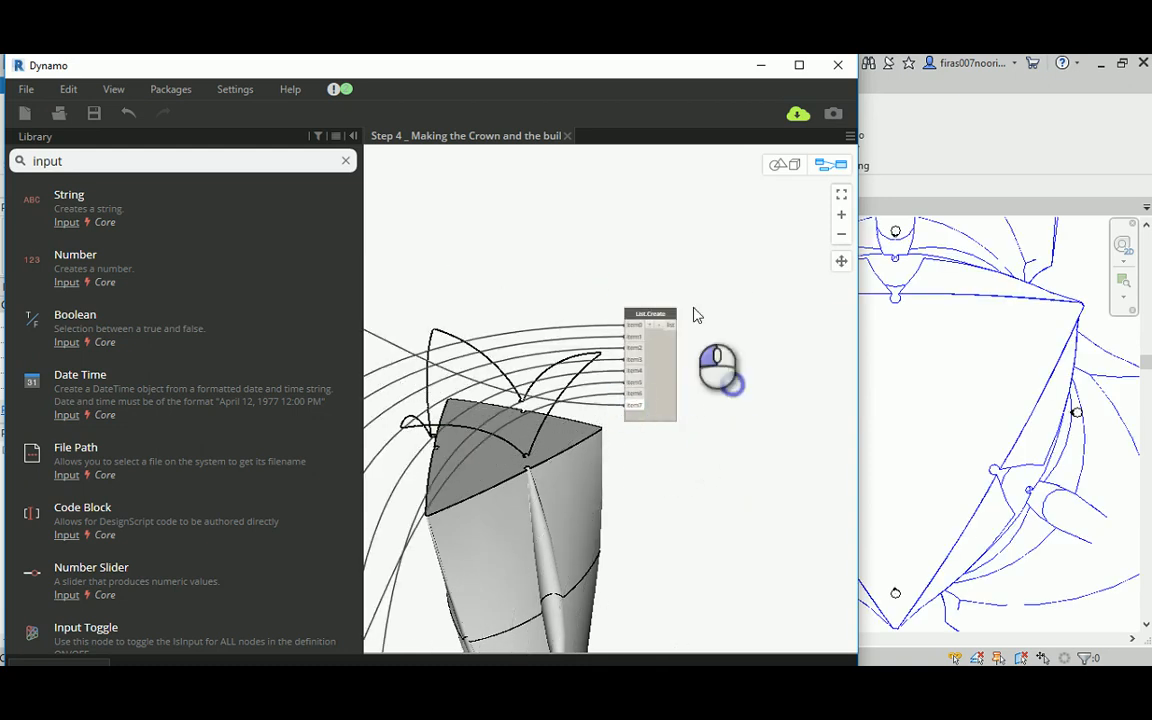
Step: Highlight the curves collected by List.Create in the 3D preview and examine the crown outline together with the floor outlines
{"action": "left_click", "coordinate": [650, 313]}
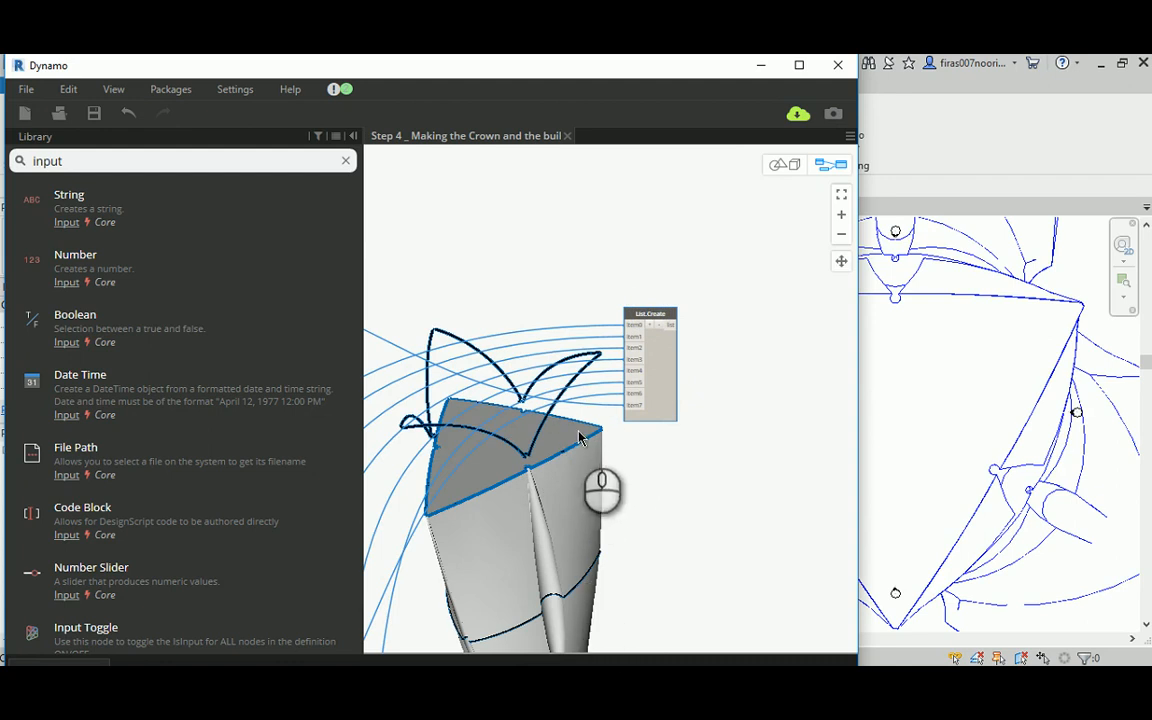
{"action": "scroll", "coordinate": [565, 382], "scroll_direction": "down", "scroll_amount": 2}
{"action": "middle_click_drag", "start_coordinate": [770, 411], "coordinate": [686, 412]}
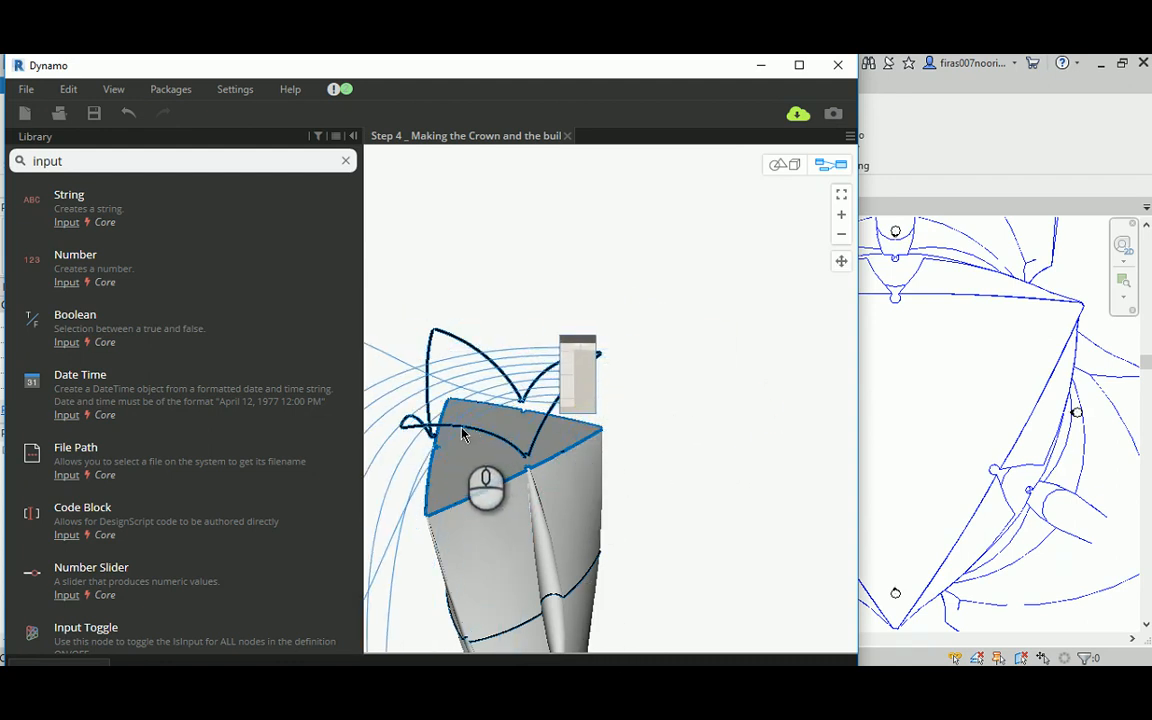
{"action": "left_click", "coordinate": [540, 305]}
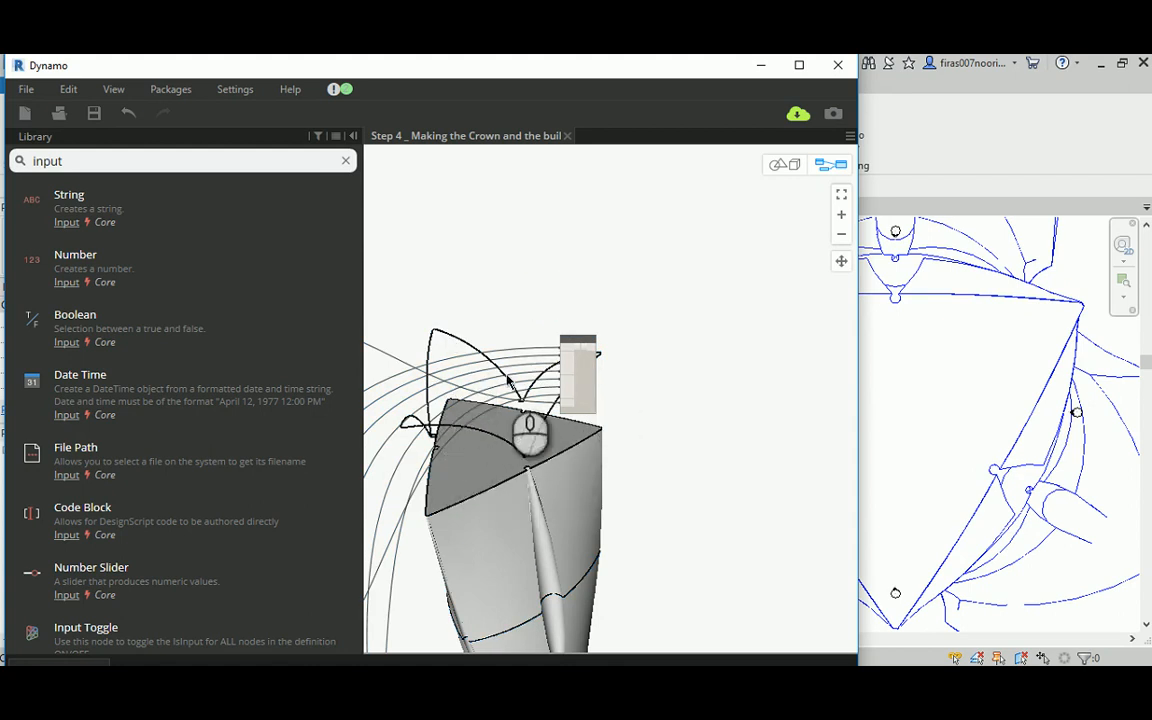
{"action": "middle_click_drag", "start_coordinate": [706, 310], "coordinate": [690, 313]}
{"action": "scroll", "coordinate": [690, 313], "scroll_direction": "down", "scroll_amount": 2}
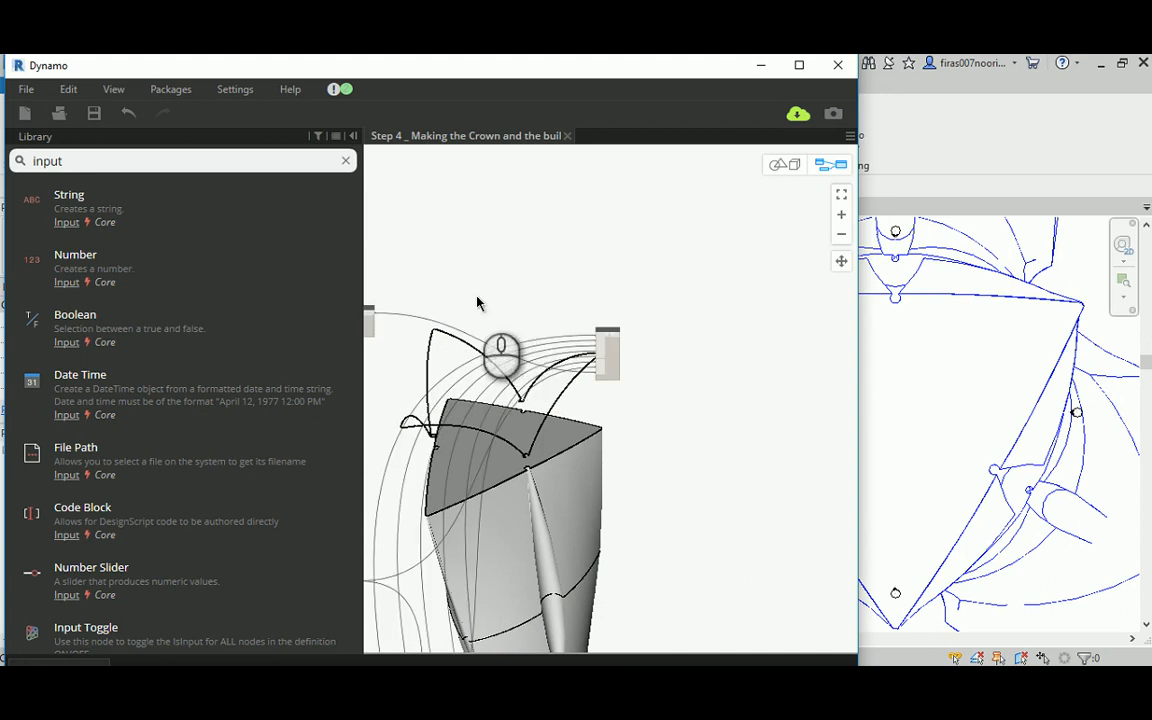
{"action": "middle_click_drag", "start_coordinate": [477, 296], "coordinate": [722, 311]}
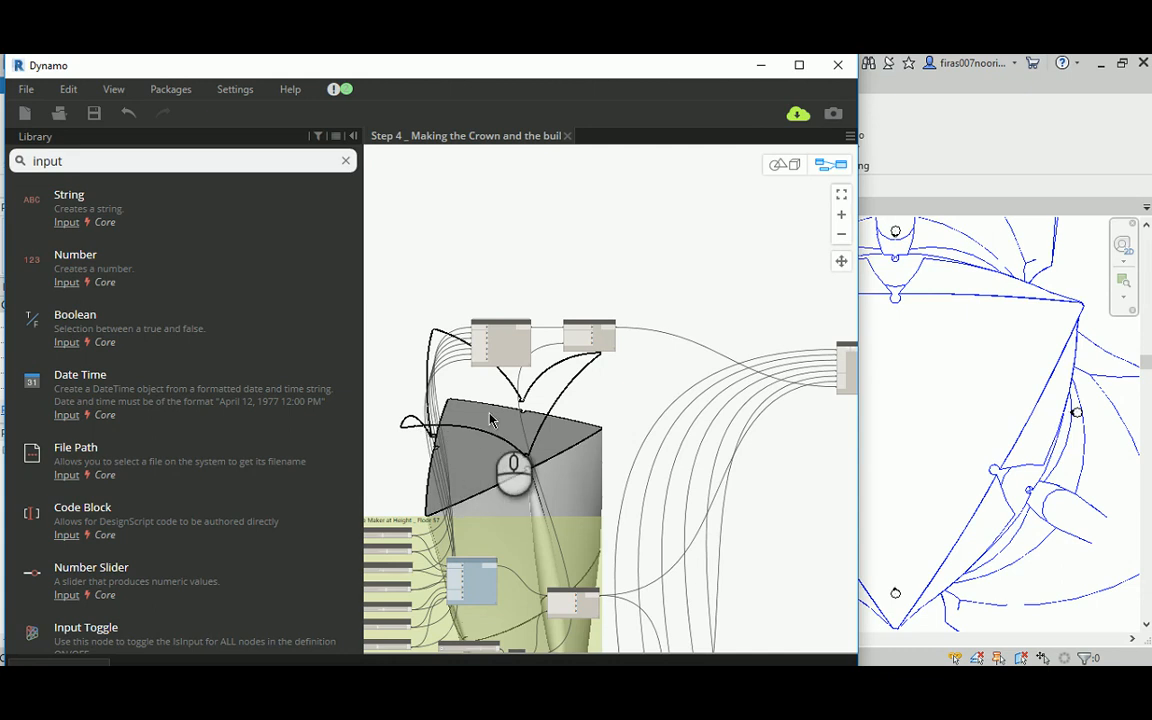
{"action": "middle_click_drag", "start_coordinate": [745, 398], "coordinate": [601, 411]}
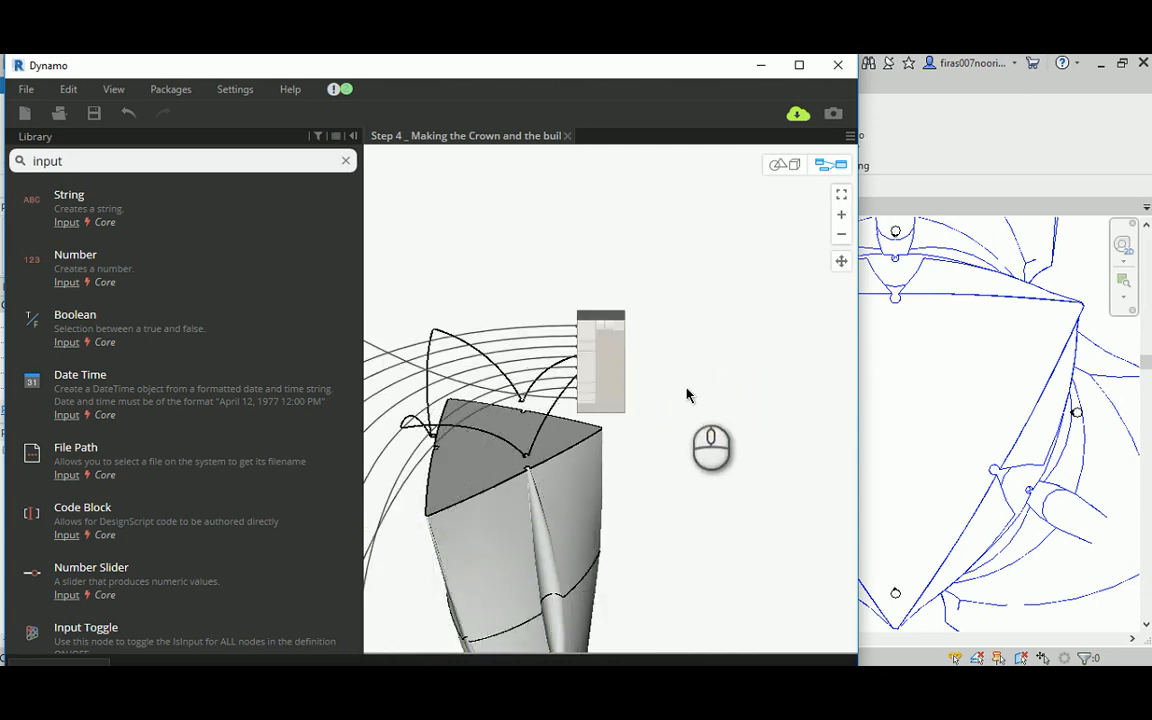
Step: Search the node library for surface.by and add a Surface.ByLoft (crossSections) node
{"action": "middle_click_drag", "start_coordinate": [728, 383], "coordinate": [630, 352]}
{"action": "left_click", "coordinate": [118, 160]}
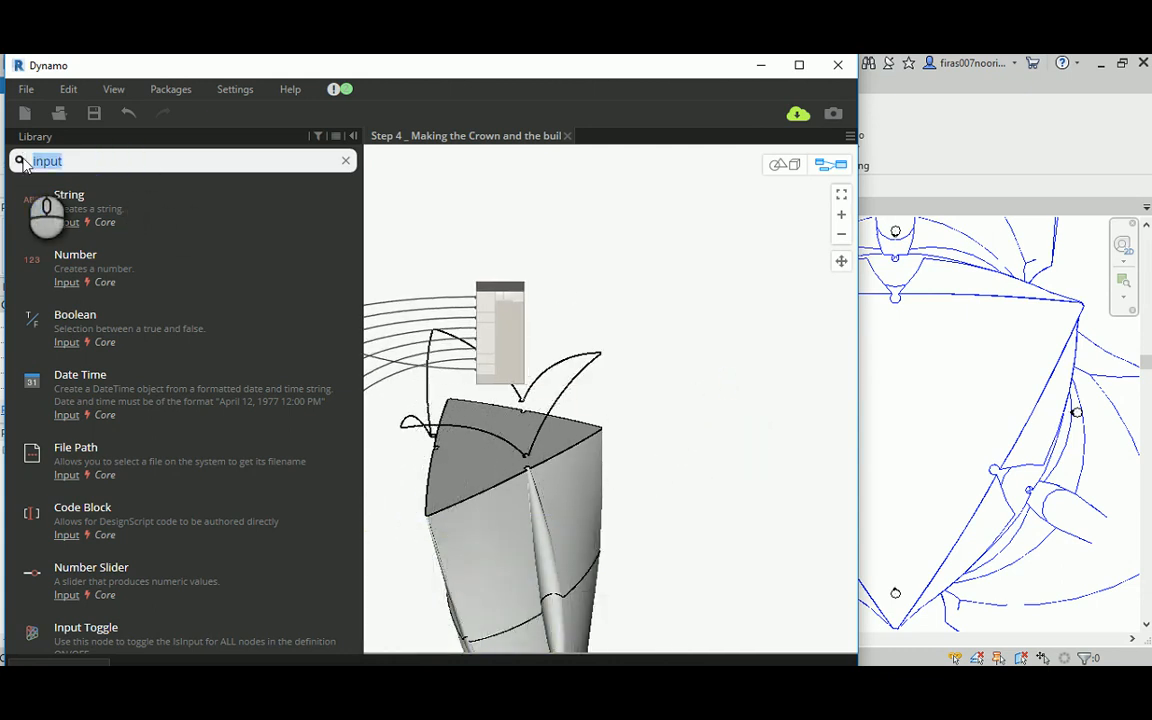
{"action": "type", "text": "suraface"}
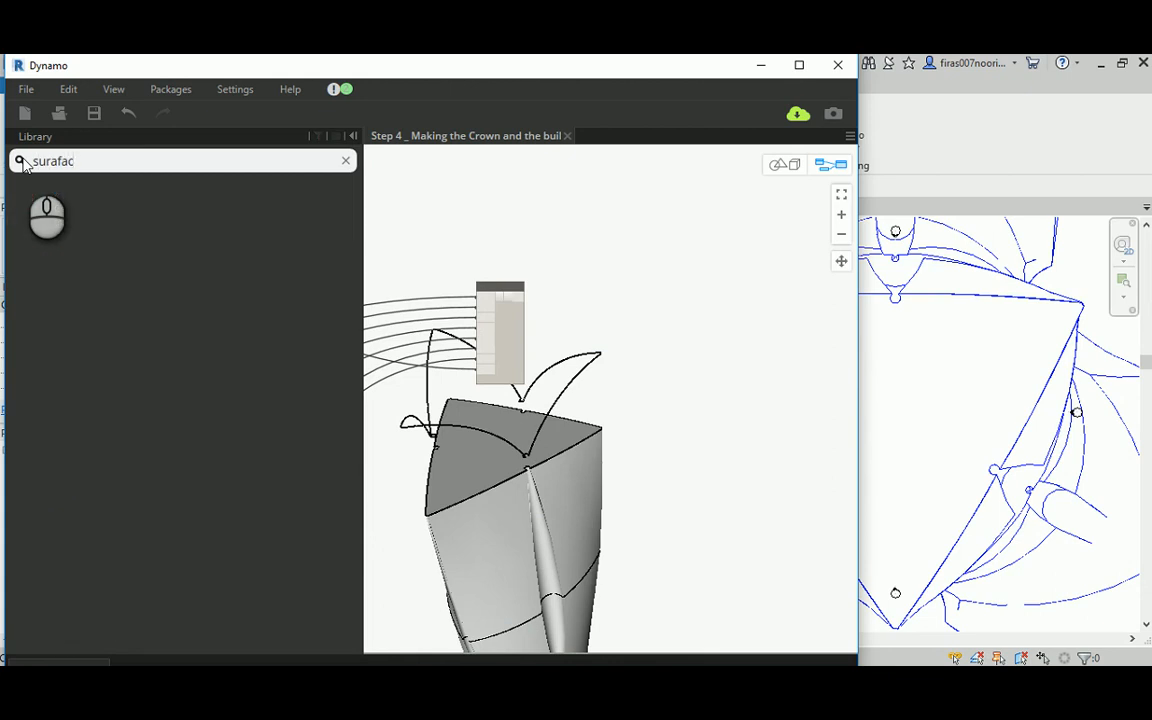
{"action": "key", "text": "BackSpace"}
{"action": "type", "text": "face"}
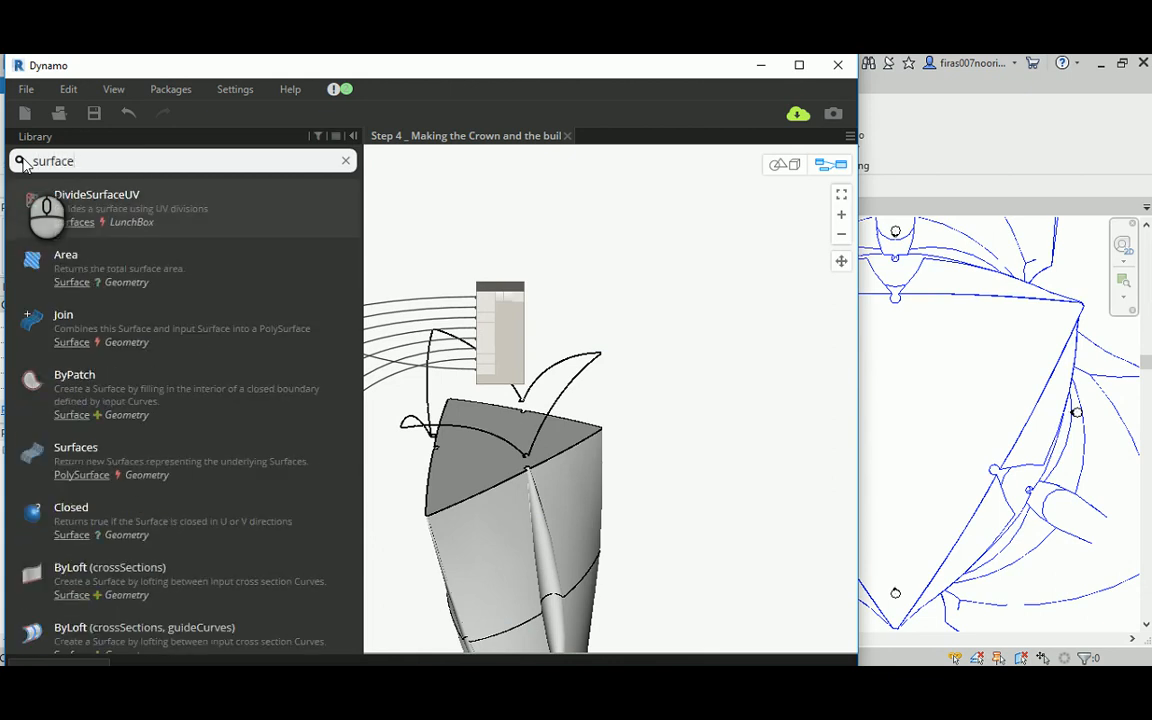
{"action": "type", "text": ".by"}
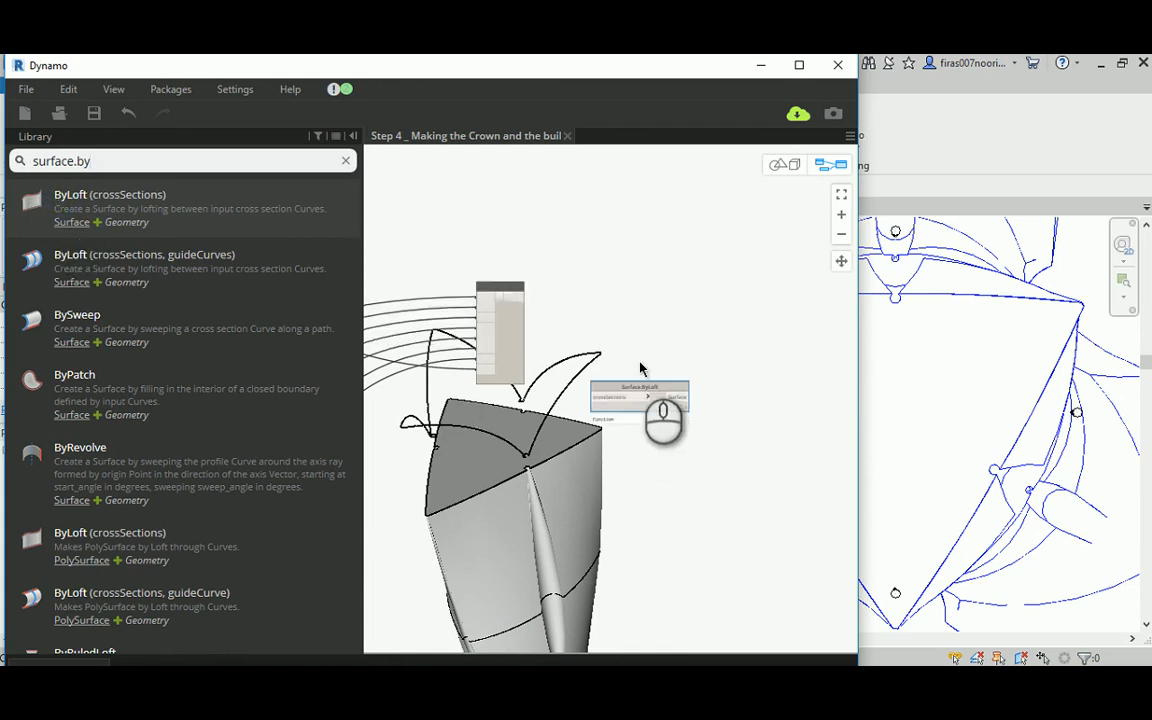
Step: Move the Surface.ByLoft node up beside List.Create and connect the list output to its crossSections input
{"action": "scroll", "coordinate": [638, 364], "scroll_direction": "up", "scroll_amount": 4}
{"action": "left_click", "coordinate": [627, 400]}
{"action": "left_click_drag", "start_coordinate": [627, 400], "coordinate": [631, 247]}
{"action": "left_click_drag", "start_coordinate": [455, 259], "coordinate": [577, 264]}
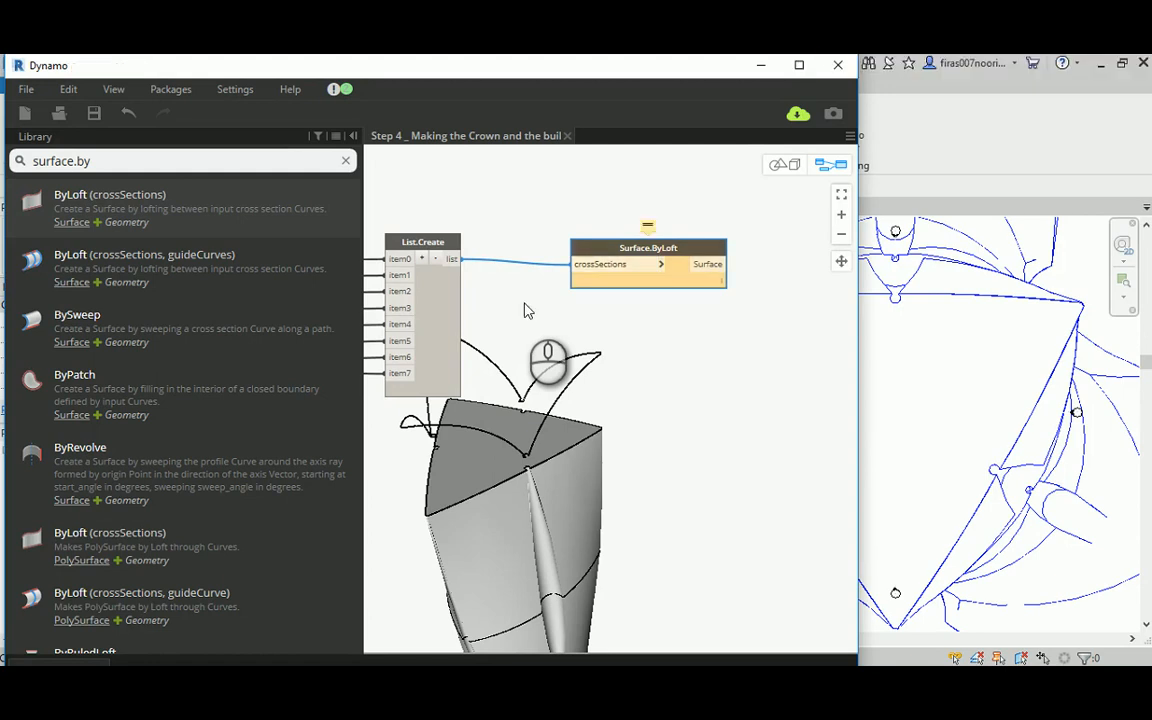
{"action": "middle_click_drag", "start_coordinate": [540, 210], "coordinate": [578, 225]}
{"action": "scroll", "coordinate": [590, 233], "scroll_direction": "down", "scroll_amount": 1}
{"action": "left_click_drag", "start_coordinate": [638, 250], "coordinate": [645, 252]}
{"action": "scroll", "coordinate": [650, 258], "scroll_direction": "up", "scroll_amount": 3}
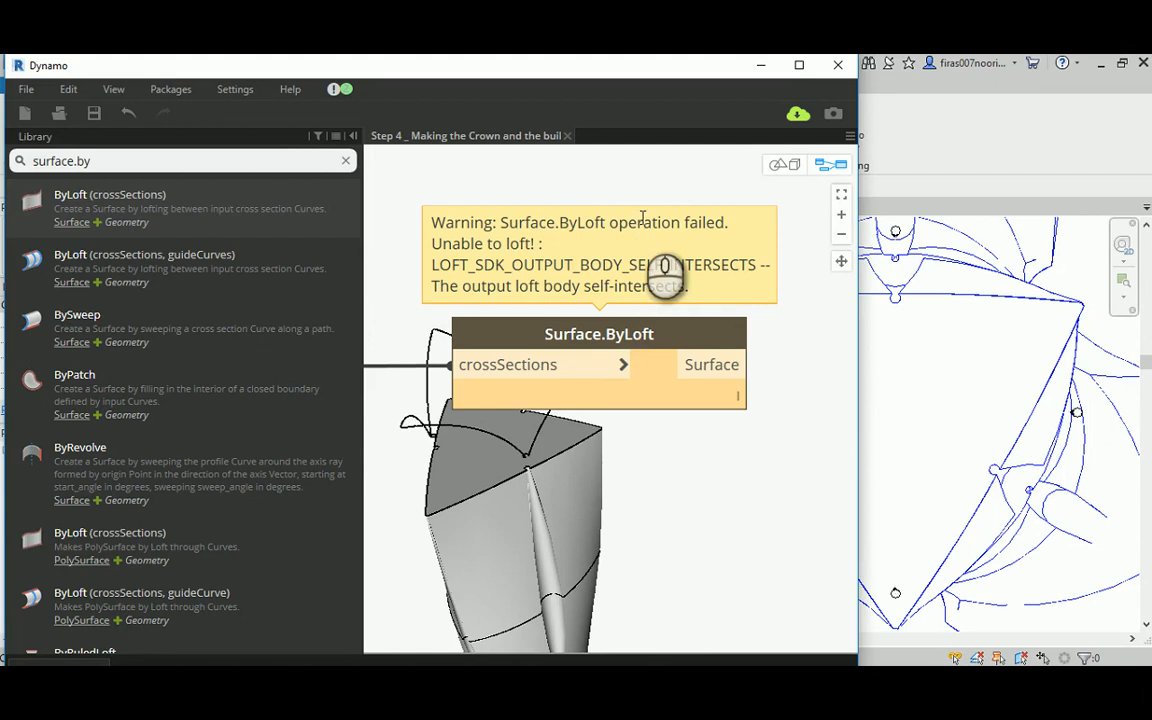
Step: Open the Snowflake _ Parametric Plan _ Outline_Crown custom node for editing from the Step 4 graph
{"action": "scroll", "coordinate": [630, 260], "scroll_direction": "down", "scroll_amount": 5}
{"action": "scroll", "coordinate": [610, 258], "scroll_direction": "down", "scroll_amount": 1}
{"action": "middle_click_drag", "start_coordinate": [519, 237], "coordinate": [780, 246]}
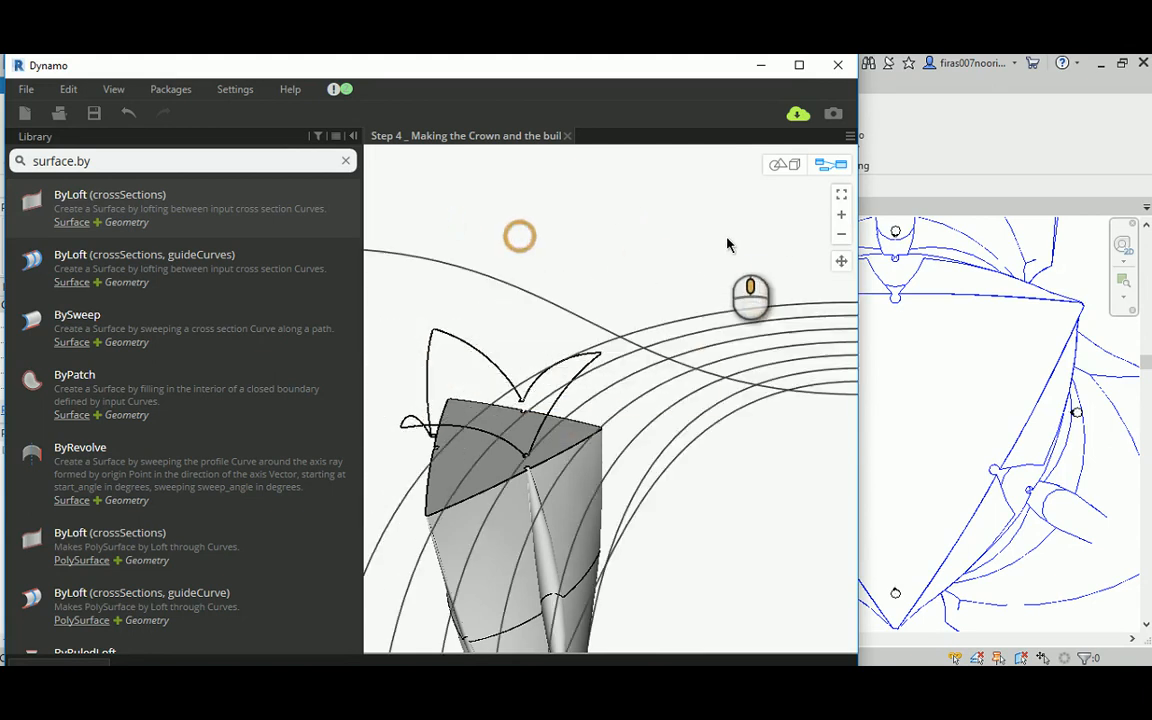
{"action": "scroll", "coordinate": [599, 234], "scroll_direction": "down", "scroll_amount": 3}
{"action": "middle_click_drag", "start_coordinate": [537, 226], "coordinate": [760, 262]}
{"action": "scroll", "coordinate": [600, 290], "scroll_direction": "up", "scroll_amount": 6}
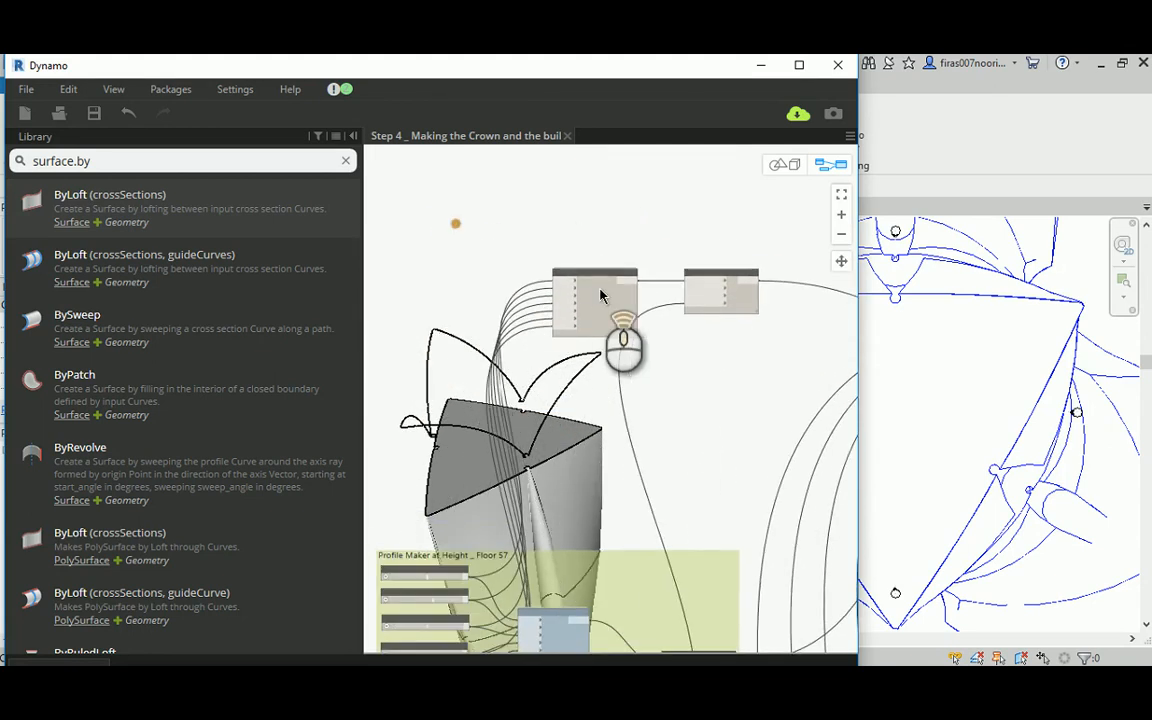
{"action": "left_click", "coordinate": [593, 315]}
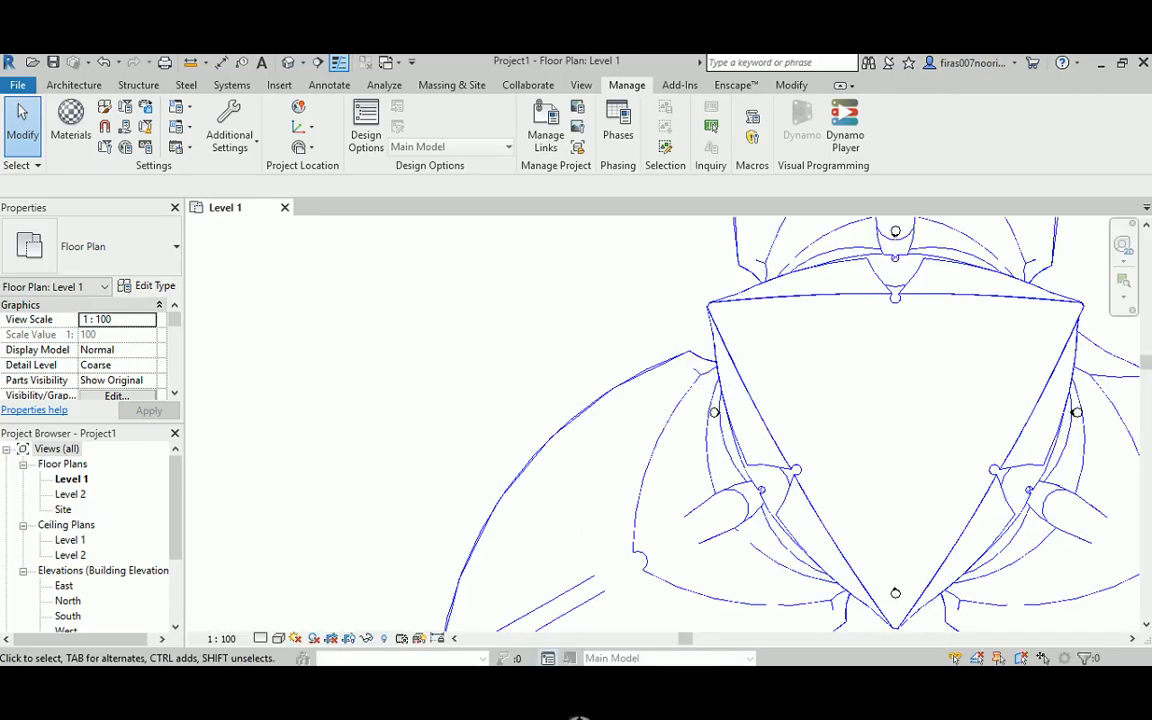
{"action": "mouse_move", "coordinate": [586, 712]}
{"action": "left_click", "coordinate": [520, 620]}
Step: Set the Min. Height slider in the crown outline's custom node to 6 and save the custom node
{"action": "scroll", "coordinate": [608, 356], "scroll_direction": "down", "scroll_amount": 2}
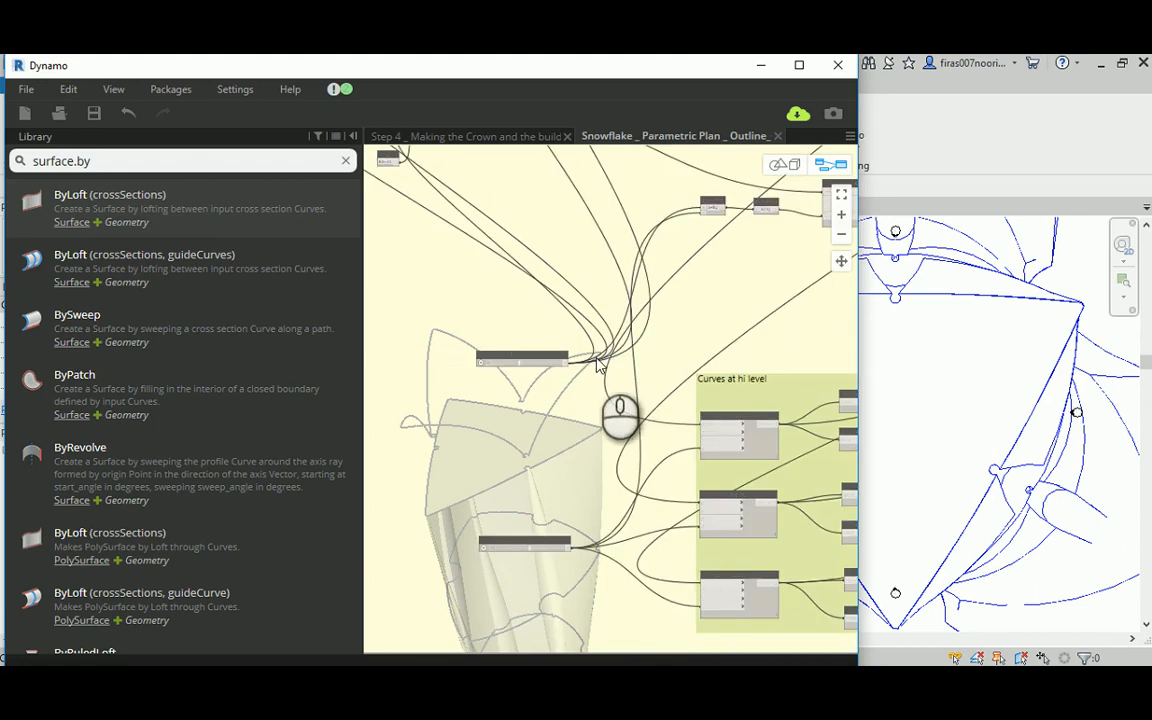
{"action": "scroll", "coordinate": [590, 365], "scroll_direction": "up", "scroll_amount": 2}
{"action": "middle_click_drag", "start_coordinate": [575, 428], "coordinate": [560, 322]}
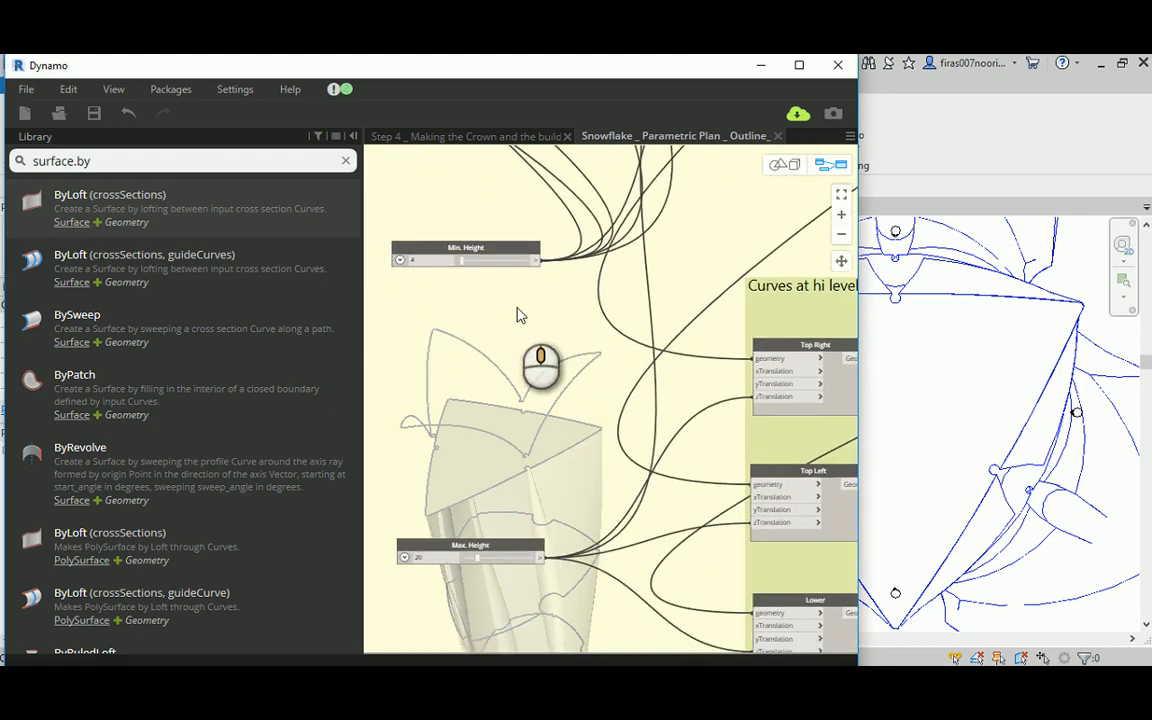
{"action": "scroll", "coordinate": [419, 270], "scroll_direction": "up", "scroll_amount": 3}
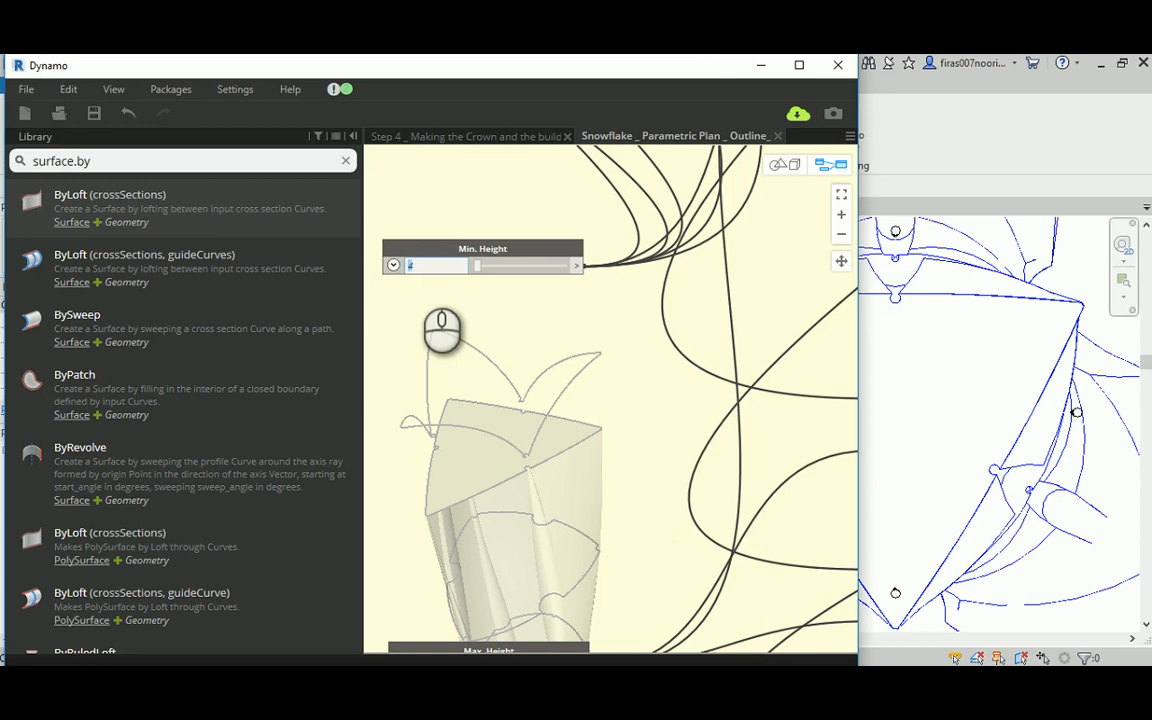
{"action": "type", "text": "6"}
{"action": "left_click", "coordinate": [424, 312]}
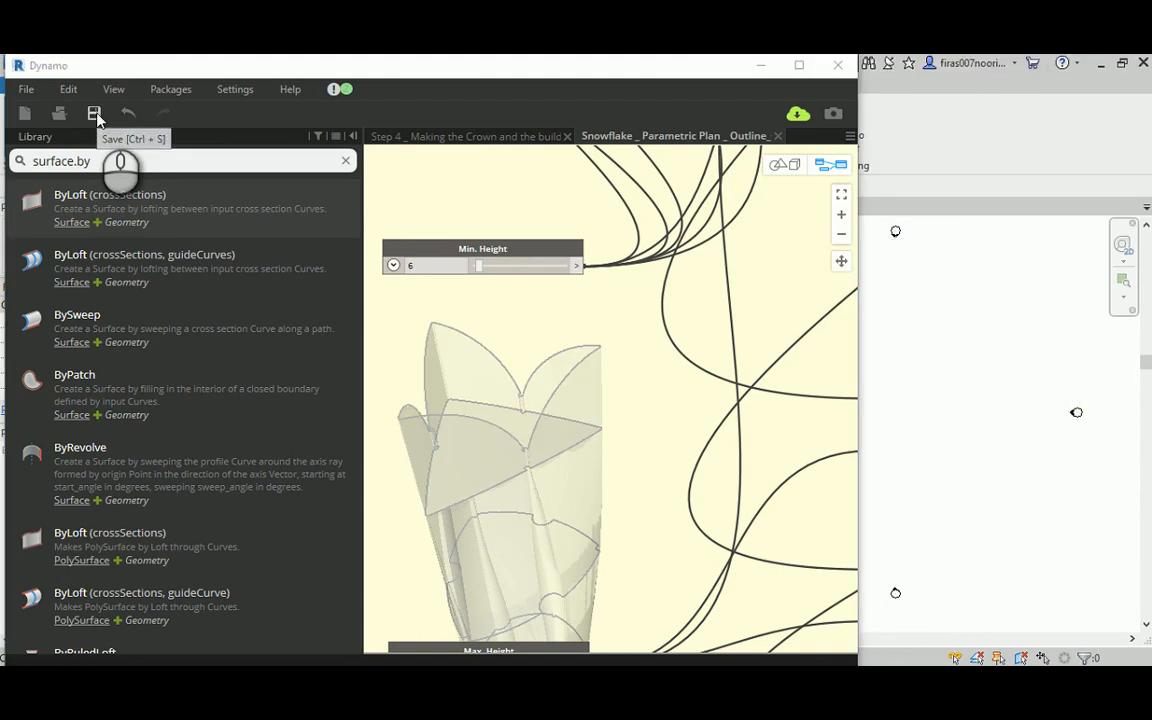
{"action": "left_click_drag", "start_coordinate": [425, 280], "coordinate": [640, 316]}
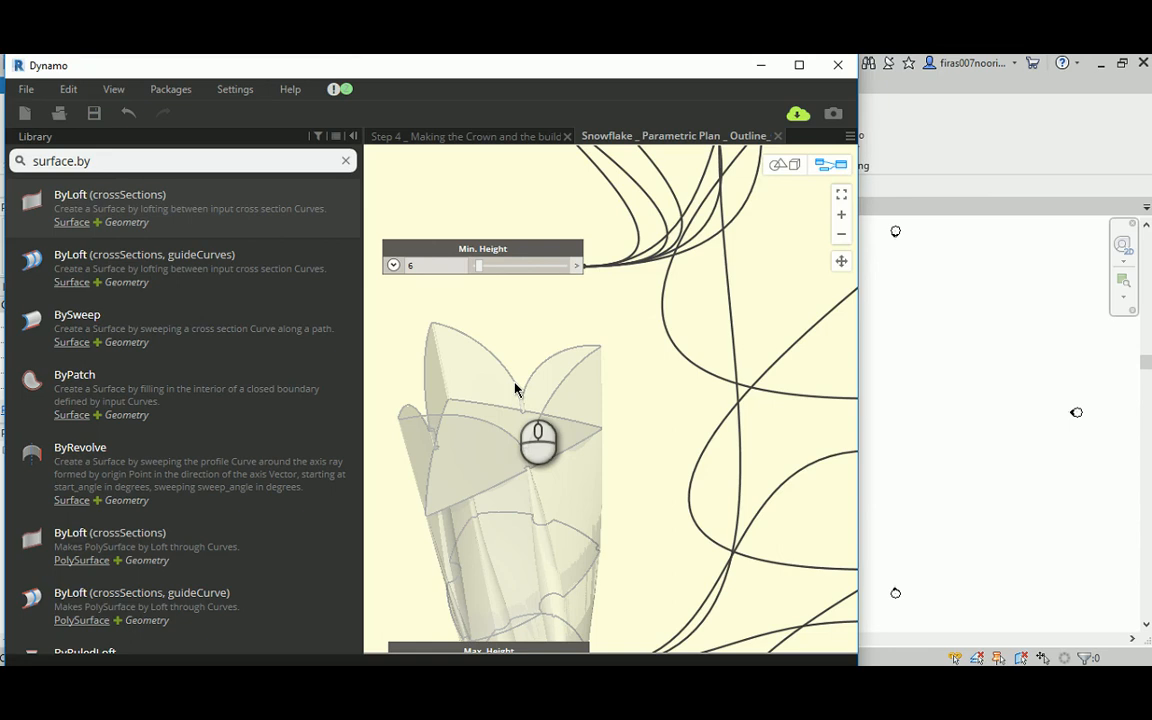
Step: Close the crown outline's custom node workspace and shift the Outline_Crown node slightly closer to Geometry.Translate in the Step 4 graph
{"action": "left_click", "coordinate": [777, 136]}
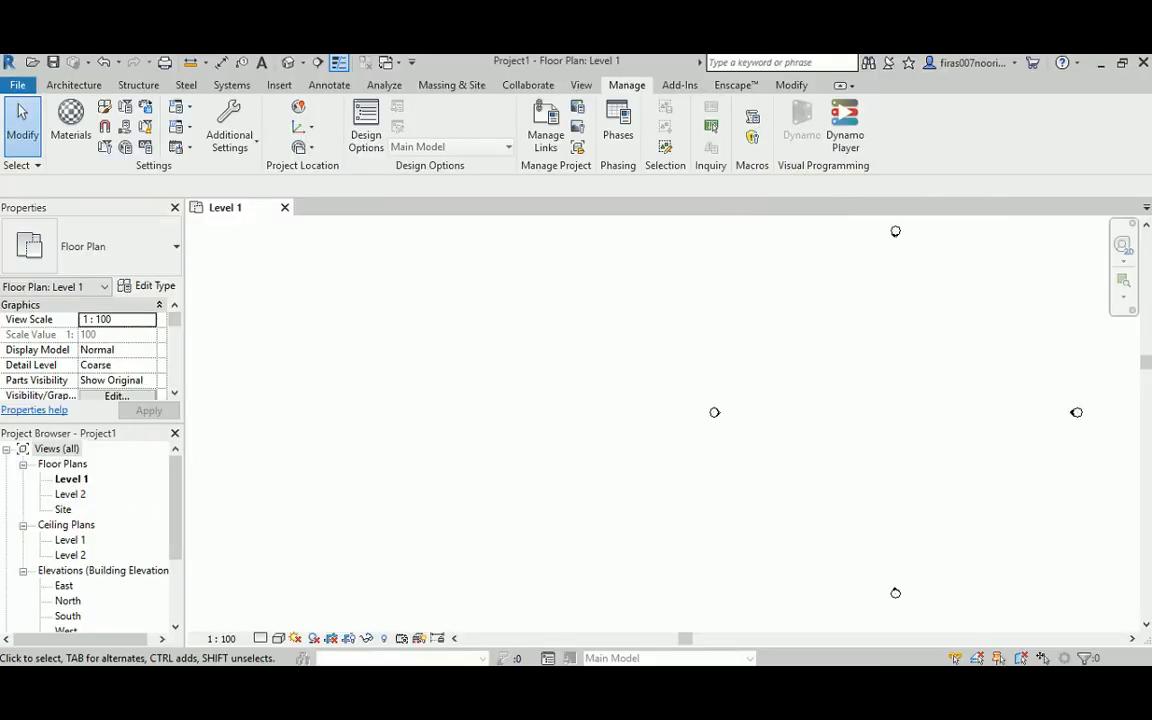
{"action": "mouse_move", "coordinate": [597, 707]}
{"action": "left_click", "coordinate": [501, 612]}
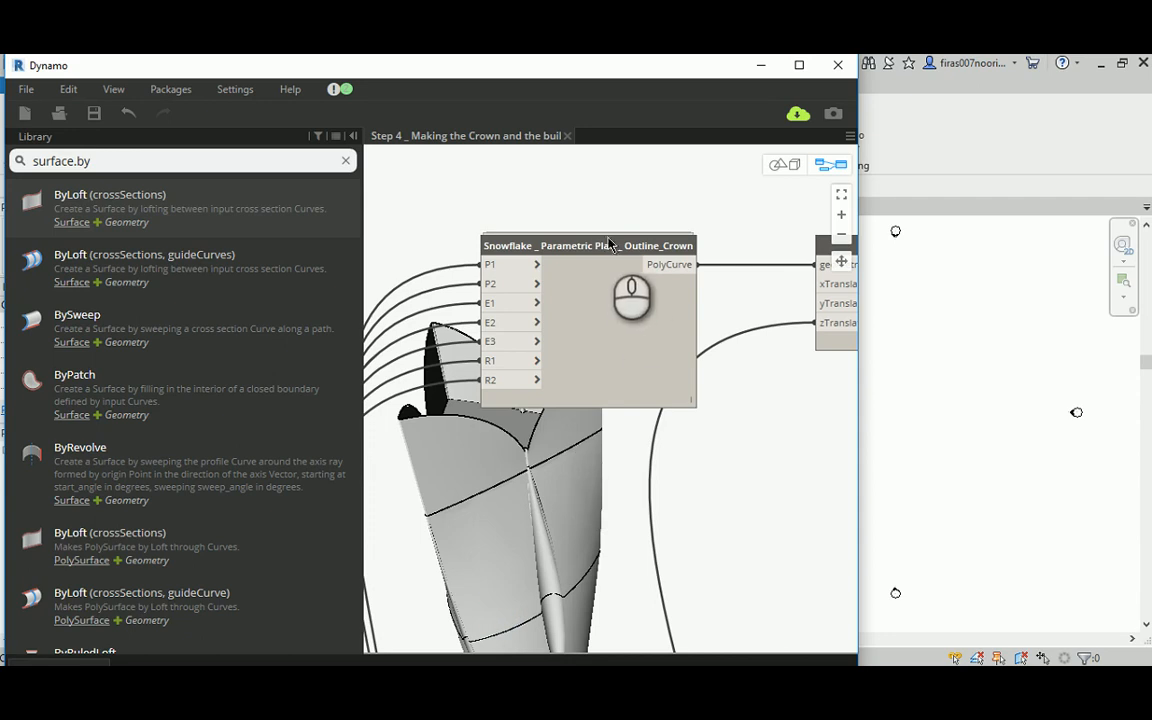
{"action": "left_click_drag", "start_coordinate": [609, 243], "coordinate": [636, 244]}
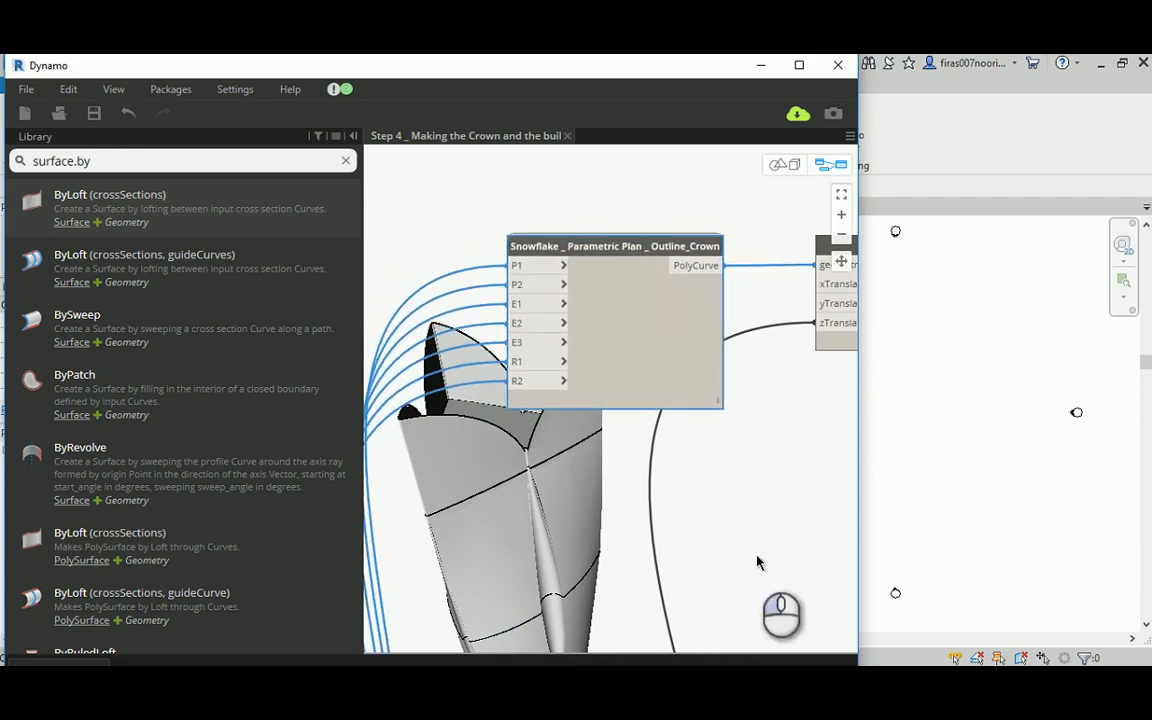
{"action": "middle_click_drag", "start_coordinate": [752, 562], "coordinate": [833, 531]}
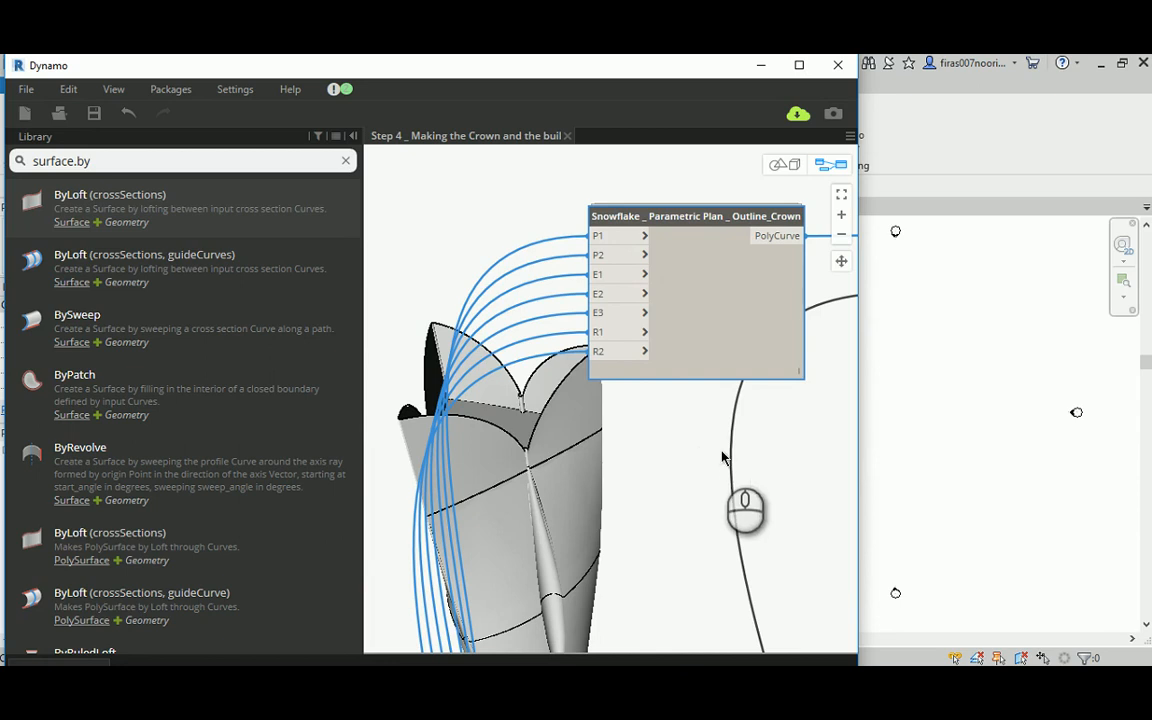
Step: Return to the Surface.ByLoft node and examine the lofted crown close up in the 3D preview
{"action": "scroll", "coordinate": [566, 434], "scroll_direction": "down", "scroll_amount": 4}
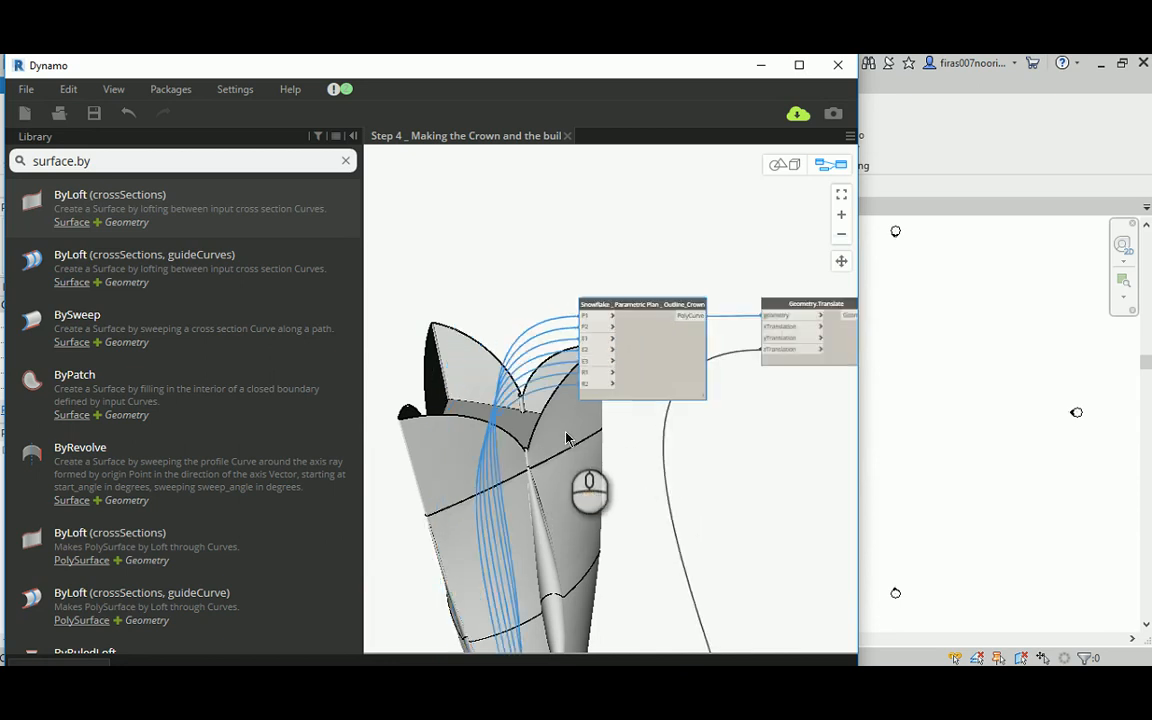
{"action": "middle_click_drag", "start_coordinate": [704, 445], "coordinate": [431, 329]}
{"action": "scroll", "coordinate": [567, 384], "scroll_direction": "down", "scroll_amount": 1}
{"action": "middle_click_drag", "start_coordinate": [695, 383], "coordinate": [374, 358]}
{"action": "scroll", "coordinate": [719, 208], "scroll_direction": "up", "scroll_amount": 4}
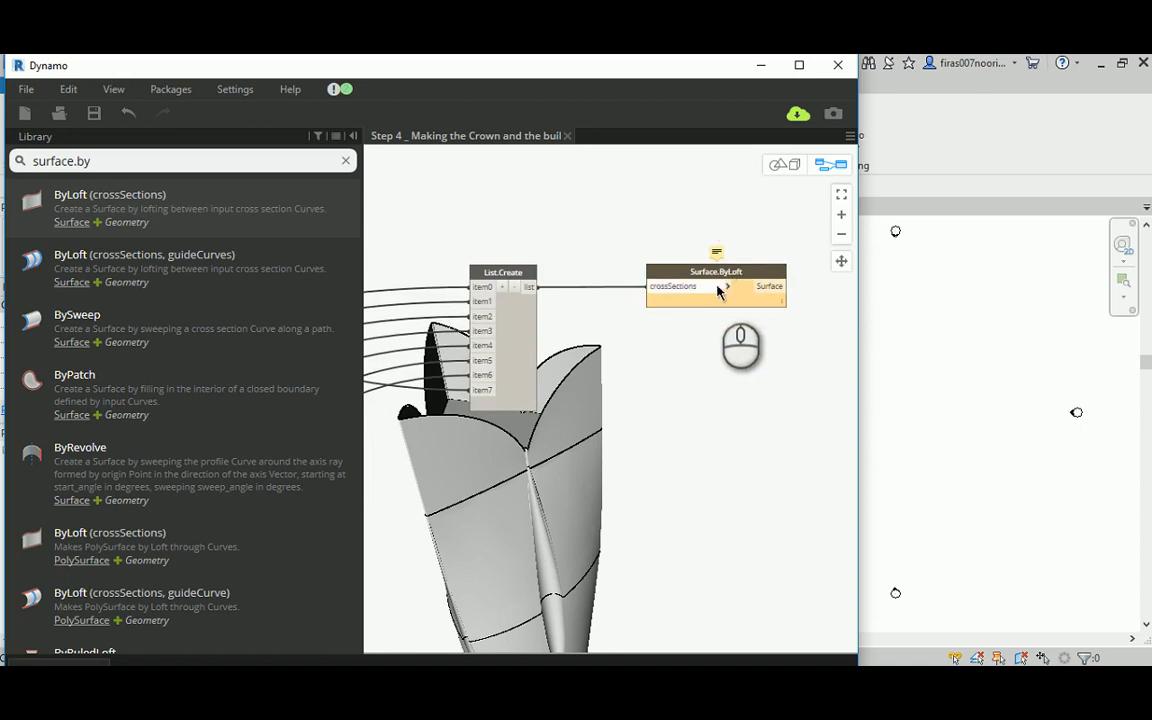
{"action": "scroll", "coordinate": [460, 420], "scroll_direction": "up", "scroll_amount": 1}
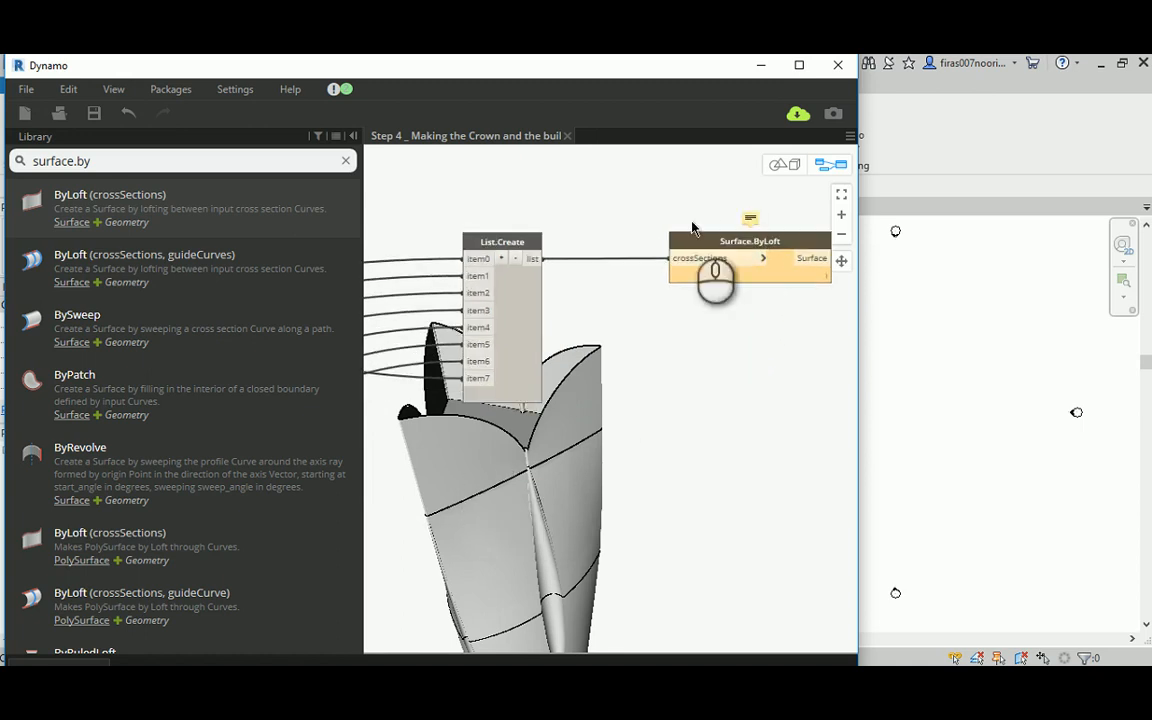
{"action": "left_click", "coordinate": [784, 164]}
{"action": "scroll", "coordinate": [548, 424], "scroll_direction": "up", "scroll_amount": 3}
{"action": "middle_click_drag", "start_coordinate": [496, 442], "coordinate": [568, 402]}
{"action": "middle_click_drag", "start_coordinate": [613, 335], "coordinate": [586, 371]}
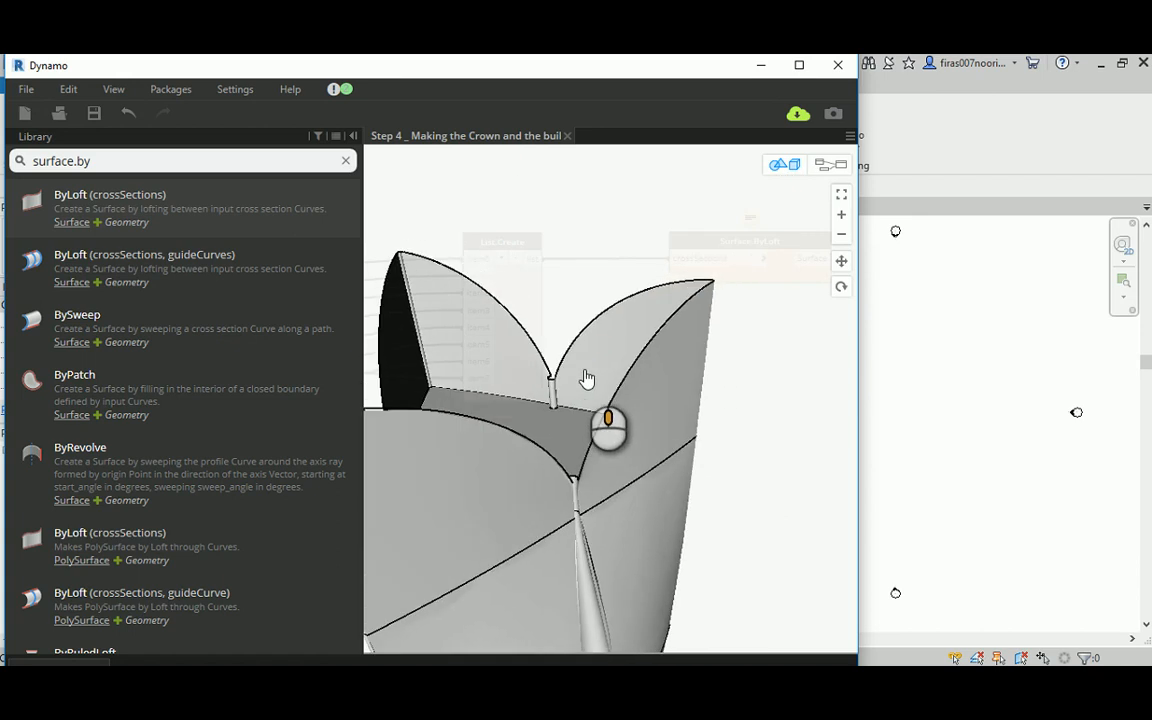
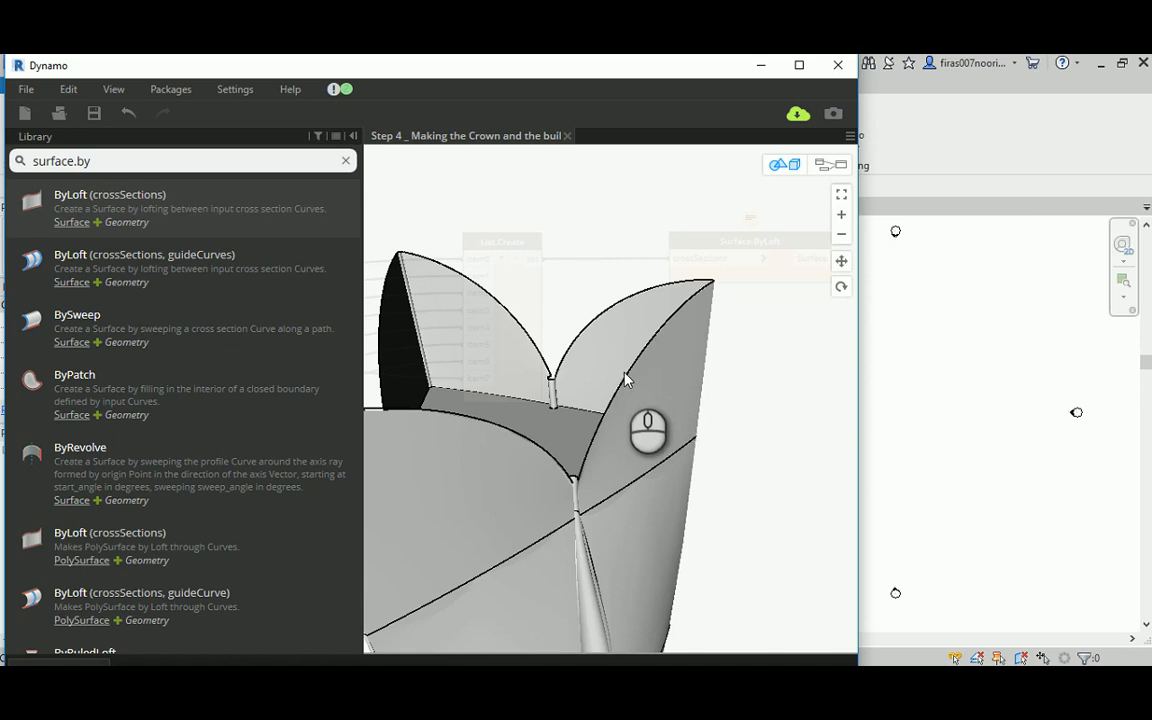
Step: Examine the lofted crown together with the whole tower from several angles in the 3D preview
{"action": "scroll", "coordinate": [628, 376], "scroll_direction": "down", "scroll_amount": 3}
{"action": "left_click", "coordinate": [829, 165]}
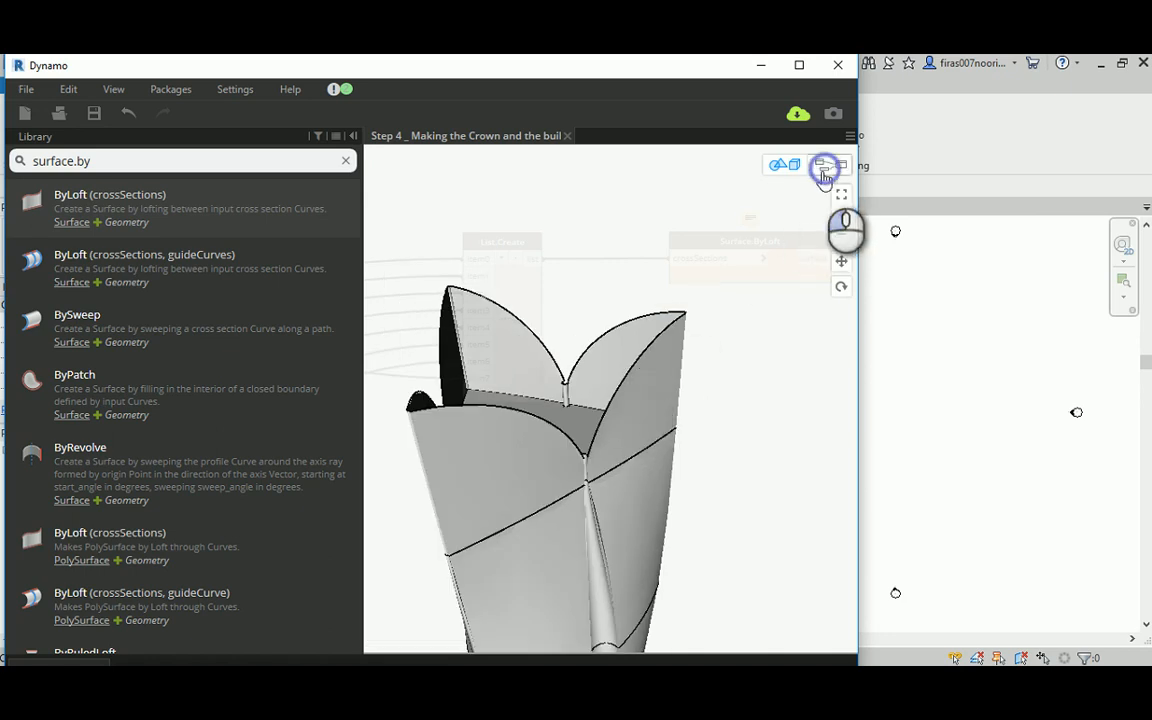
{"action": "left_click", "coordinate": [636, 427]}
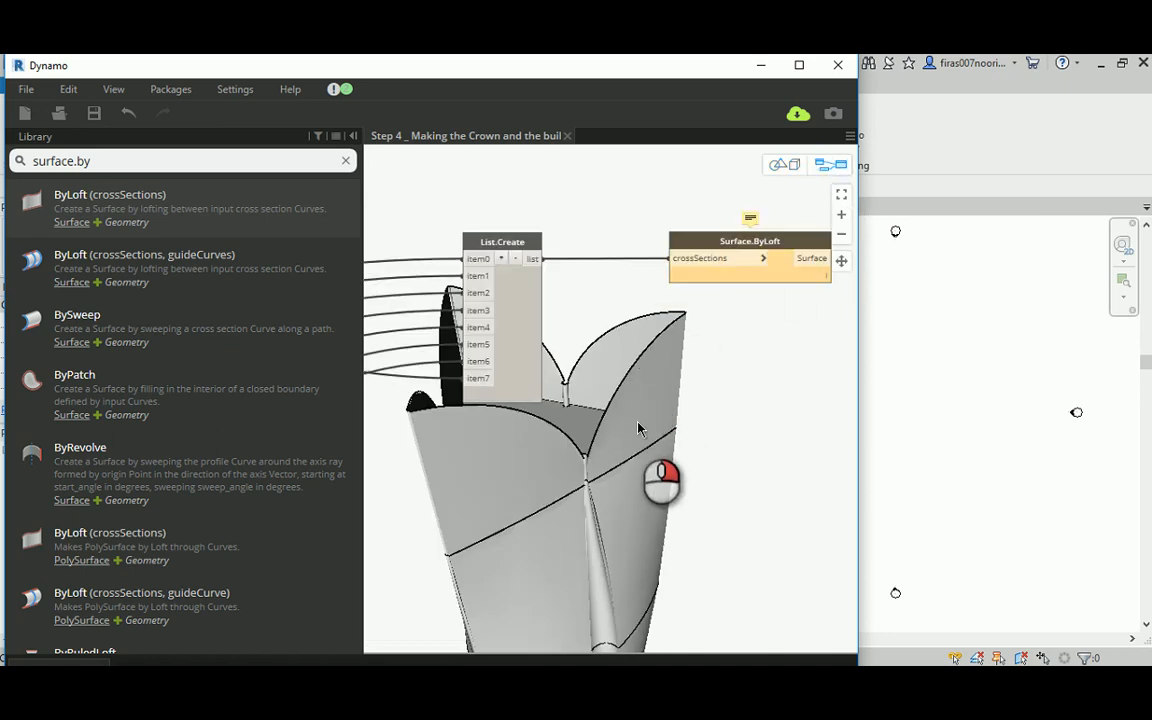
{"action": "right_click", "coordinate": [636, 427]}
{"action": "left_click", "coordinate": [640, 432]}
{"action": "scroll", "coordinate": [643, 441], "scroll_direction": "down", "scroll_amount": 2}
{"action": "scroll", "coordinate": [643, 440], "scroll_direction": "down", "scroll_amount": 2}
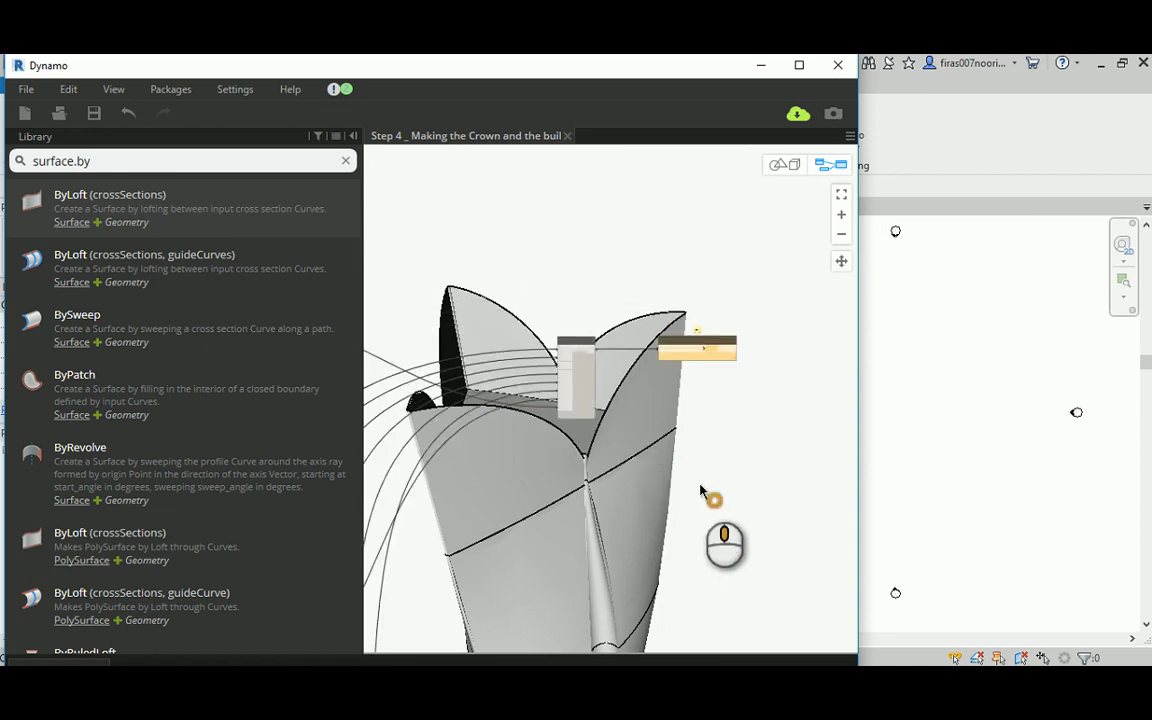
{"action": "left_click", "coordinate": [783, 165]}
{"action": "scroll", "coordinate": [615, 404], "scroll_direction": "down", "scroll_amount": 5}
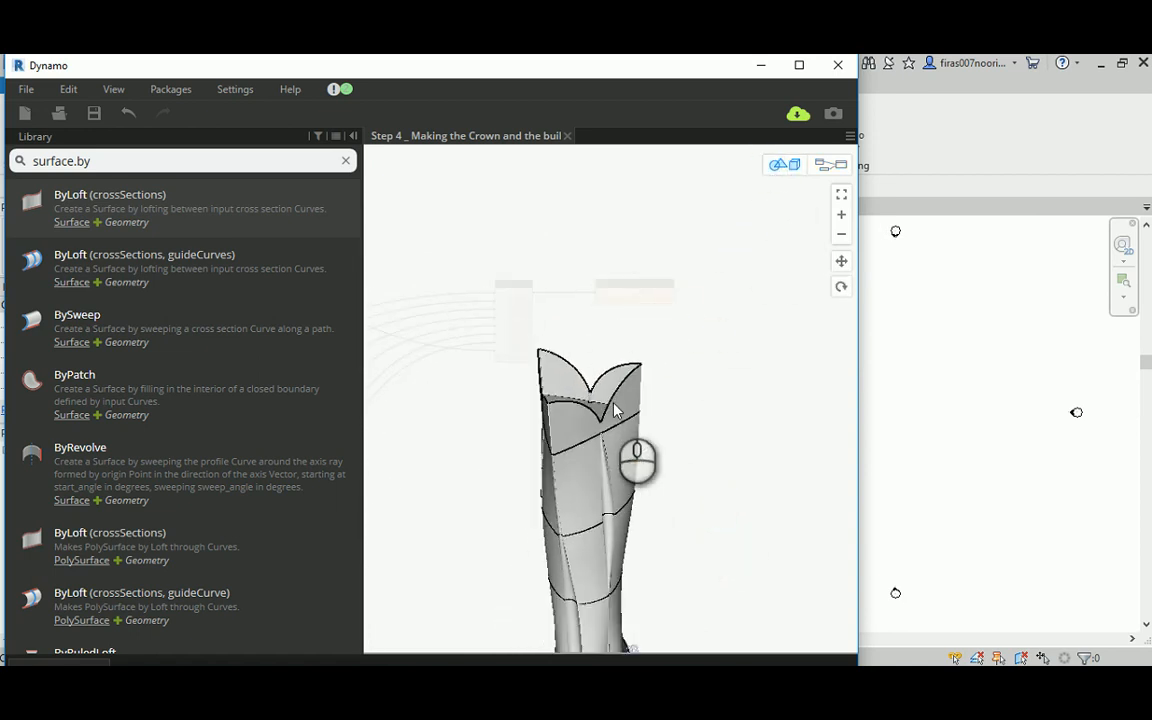
{"action": "middle_click_drag", "start_coordinate": [659, 468], "coordinate": [653, 412]}
{"action": "left_click_drag", "start_coordinate": [652, 414], "coordinate": [530, 362]}
{"action": "scroll", "coordinate": [530, 362], "scroll_direction": "up", "scroll_amount": 5}
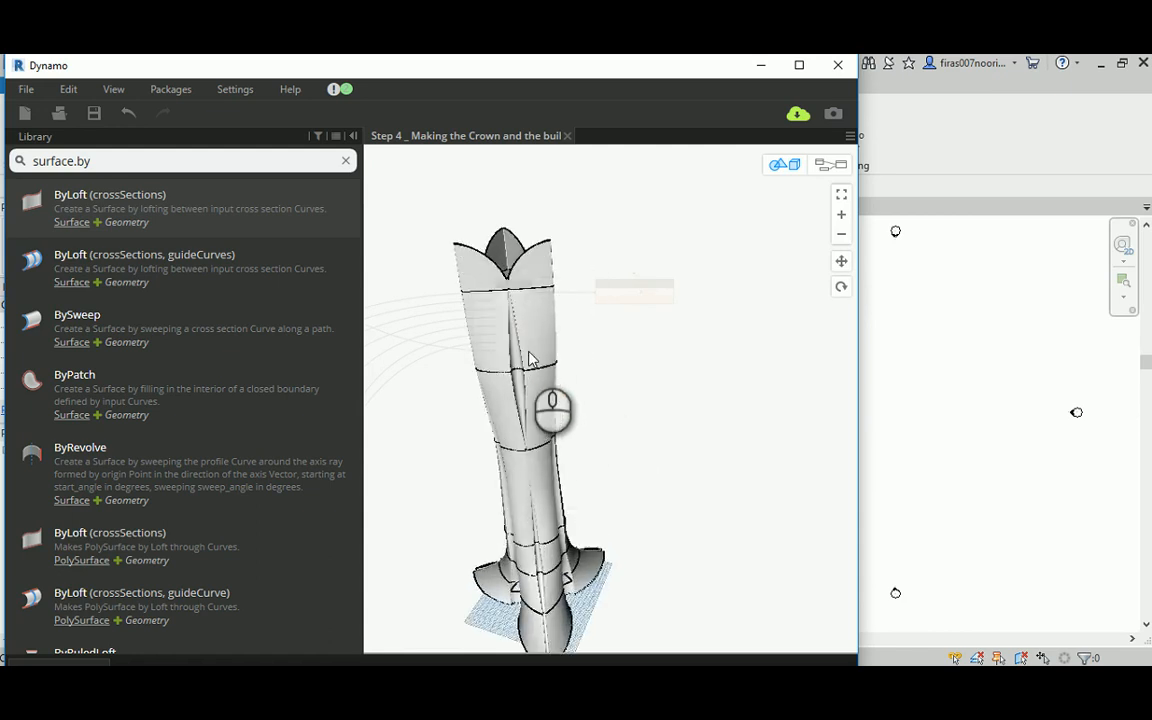
{"action": "scroll", "coordinate": [643, 360], "scroll_direction": "down", "scroll_amount": 2}
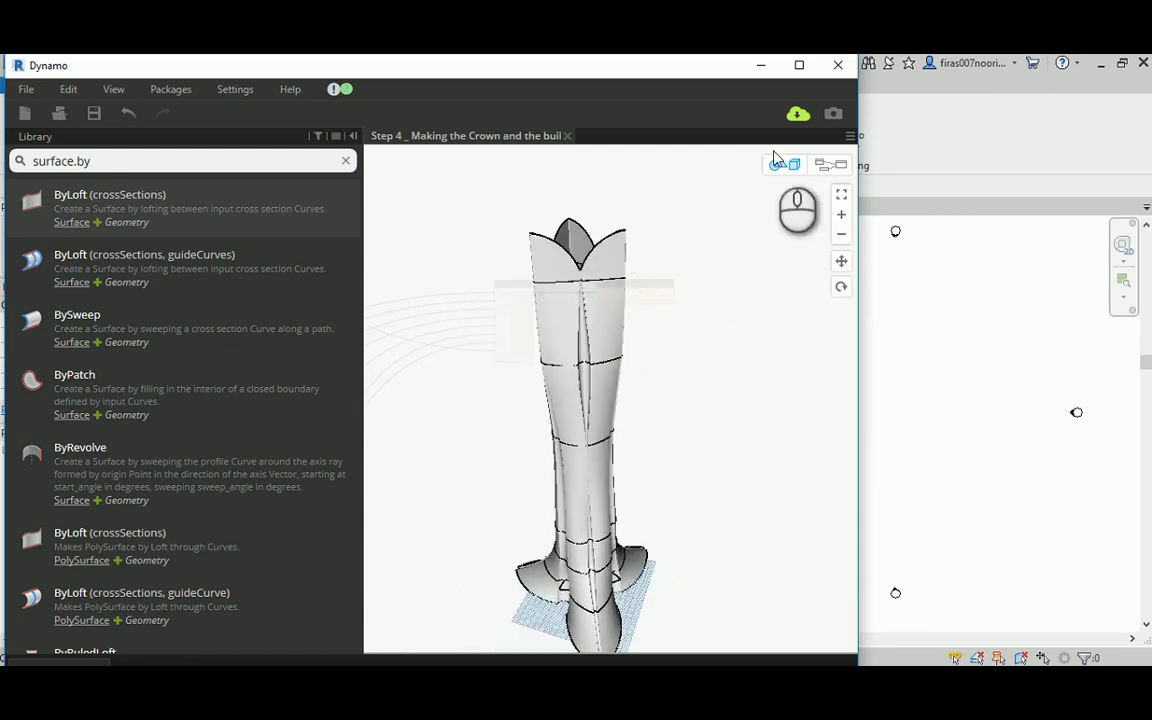
Step: Find the Solid.ByLoft node fed by the seven-item List.Create and turn off its geometry preview
{"action": "left_click", "coordinate": [828, 164]}
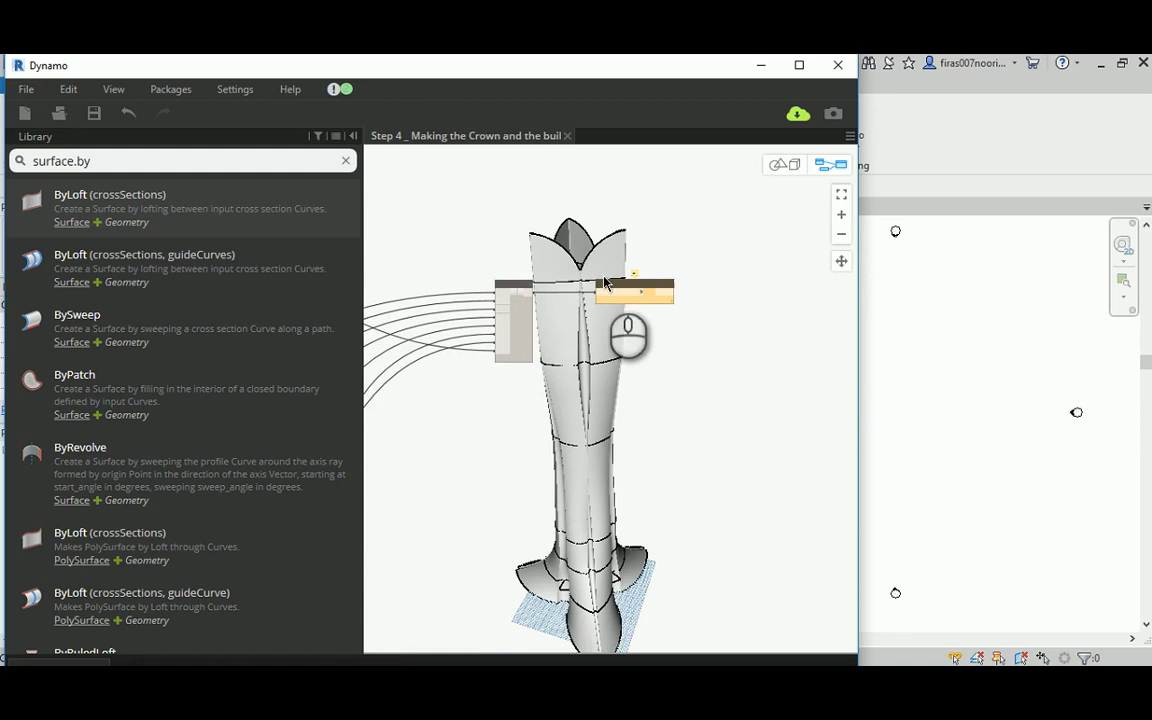
{"action": "scroll", "coordinate": [614, 350], "scroll_direction": "down", "scroll_amount": 2}
{"action": "middle_click_drag", "start_coordinate": [628, 409], "coordinate": [587, 272]}
{"action": "scroll", "coordinate": [586, 321], "scroll_direction": "down", "scroll_amount": 2}
{"action": "middle_click_drag", "start_coordinate": [517, 478], "coordinate": [606, 420]}
{"action": "scroll", "coordinate": [571, 458], "scroll_direction": "up", "scroll_amount": 3}
{"action": "scroll", "coordinate": [557, 470], "scroll_direction": "up", "scroll_amount": 2}
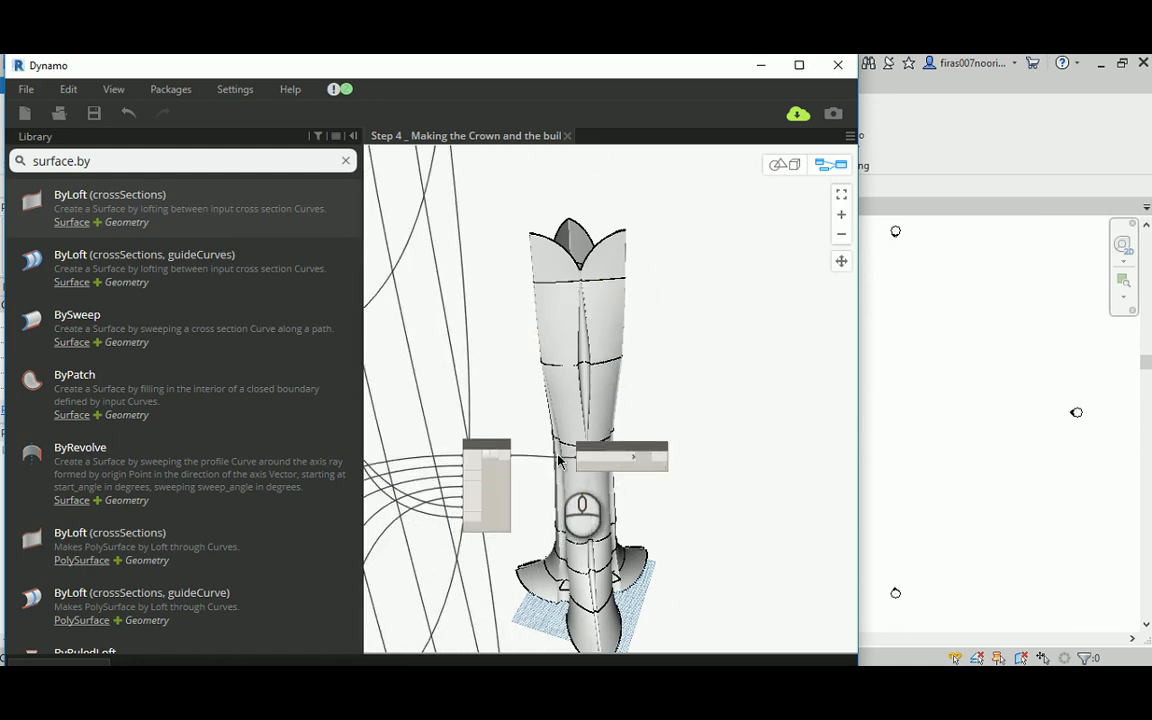
{"action": "scroll", "coordinate": [558, 460], "scroll_direction": "up", "scroll_amount": 3}
{"action": "left_click", "coordinate": [623, 447]}
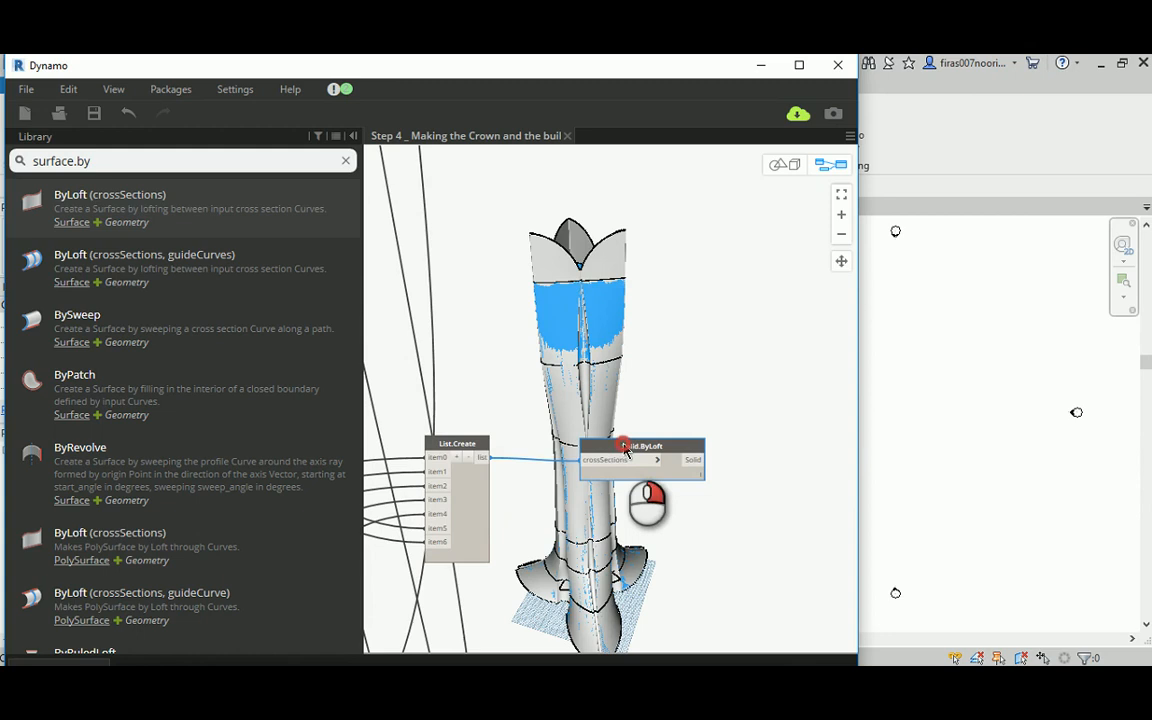
{"action": "right_click", "coordinate": [626, 452]}
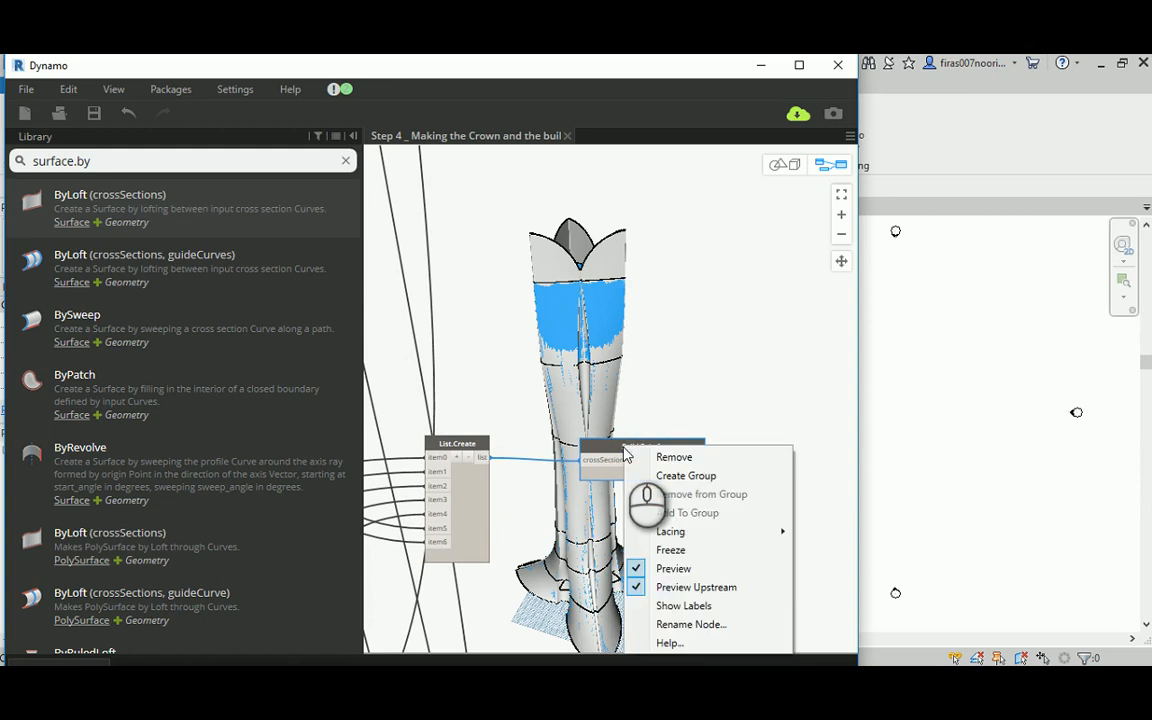
{"action": "left_click", "coordinate": [665, 569]}
Step: Inspect the tower from several angles with the solid hidden, and turn the Solid.ByLoft node's preview back on
{"action": "middle_click_drag", "start_coordinate": [656, 224], "coordinate": [665, 299]}
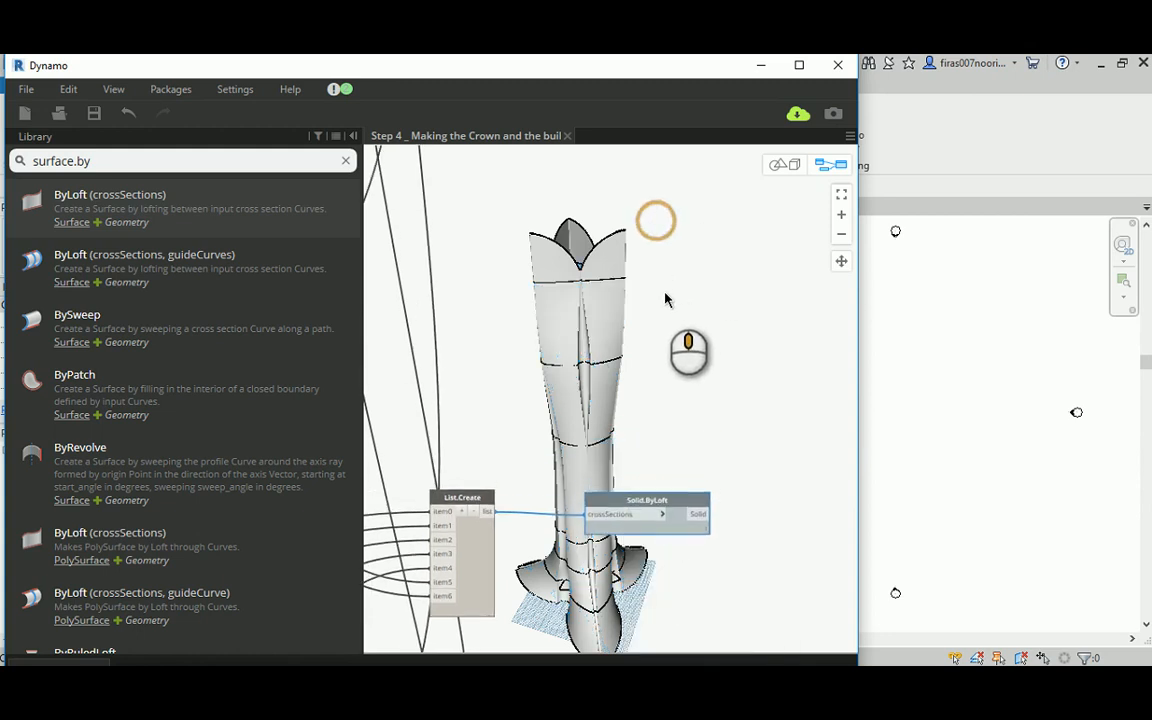
{"action": "left_click", "coordinate": [780, 164]}
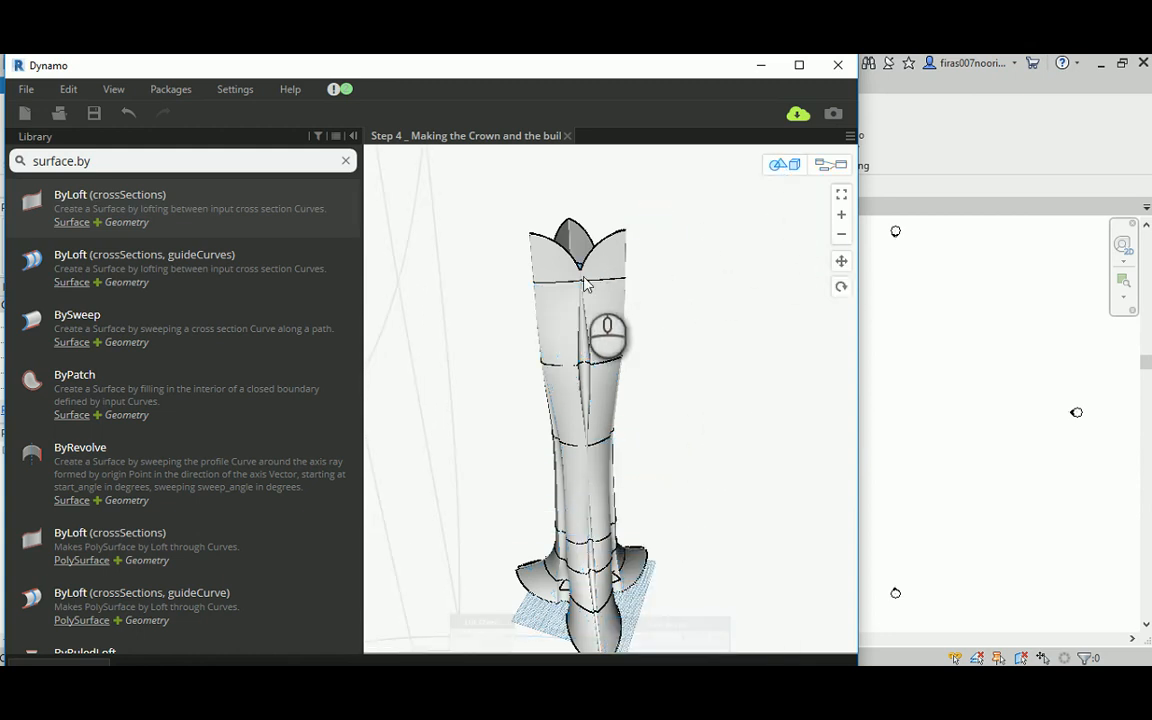
{"action": "right_click_drag", "start_coordinate": [585, 285], "coordinate": [526, 291]}
{"action": "right_click_drag", "start_coordinate": [567, 288], "coordinate": [620, 299]}
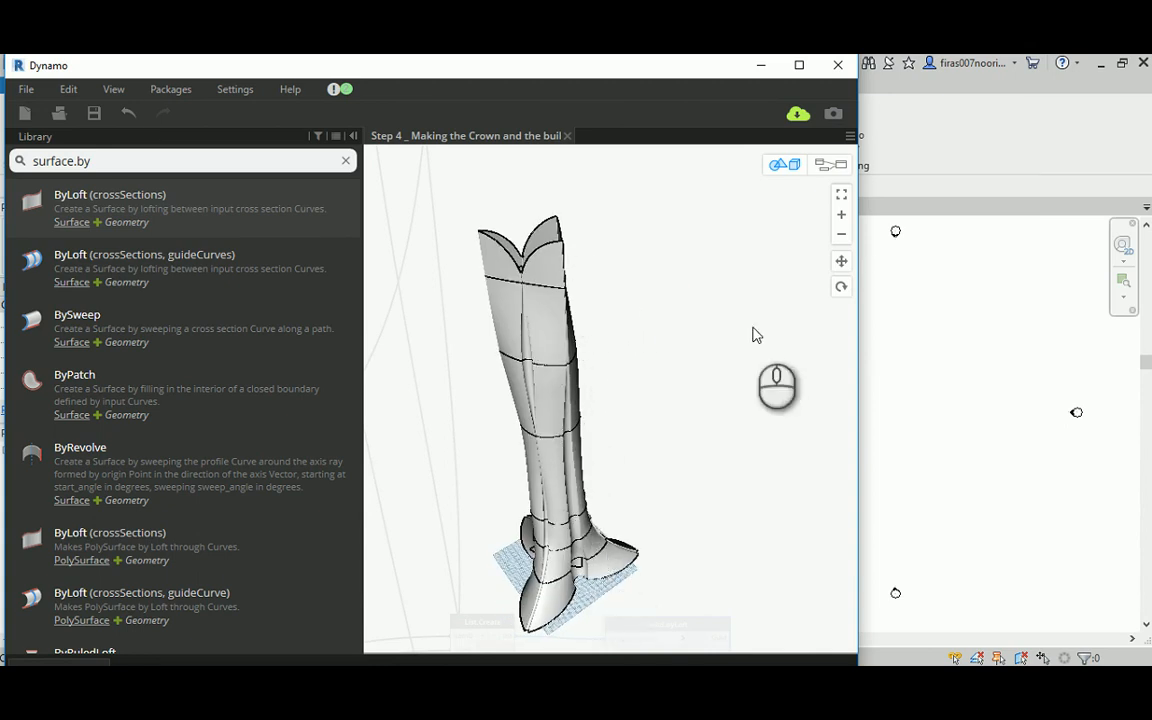
{"action": "mouse_move", "coordinate": [753, 334]}
{"action": "right_mouse_down"}
{"action": "mouse_move", "coordinate": [725, 334]}
{"action": "mouse_move", "coordinate": [730, 429]}
{"action": "mouse_move", "coordinate": [765, 420]}
{"action": "mouse_move", "coordinate": [733, 329]}
{"action": "right_mouse_up"}
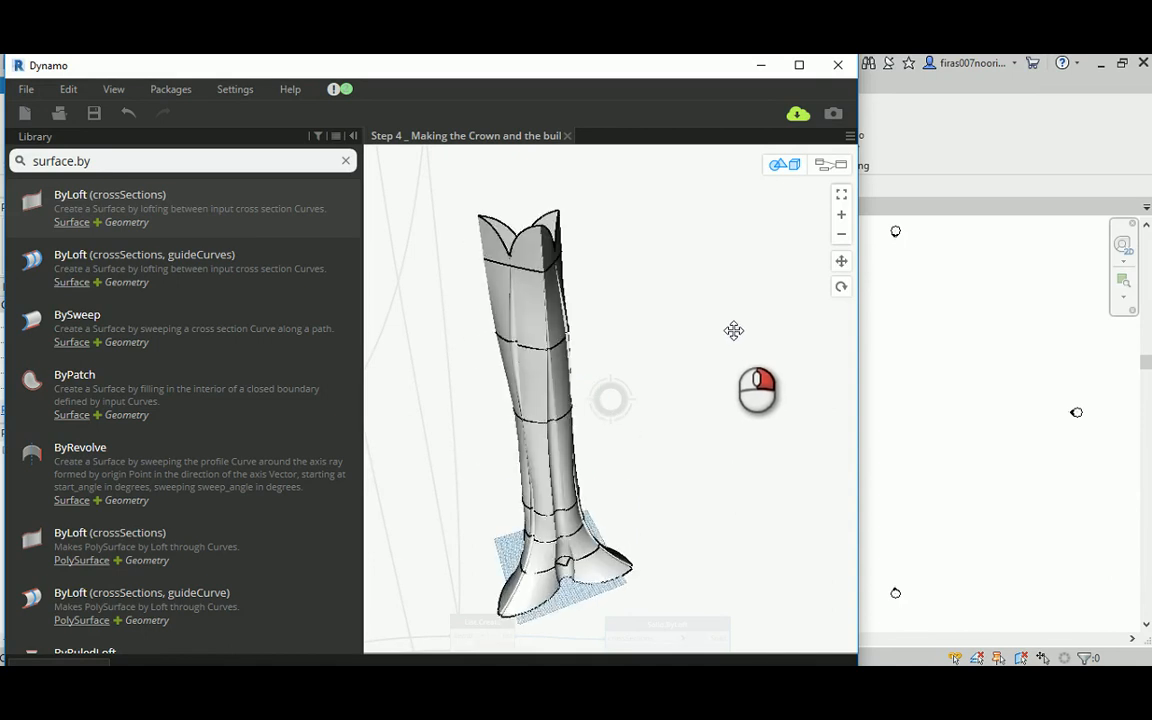
{"action": "left_click", "coordinate": [831, 164]}
{"action": "scroll", "coordinate": [657, 330], "scroll_direction": "down", "scroll_amount": 3}
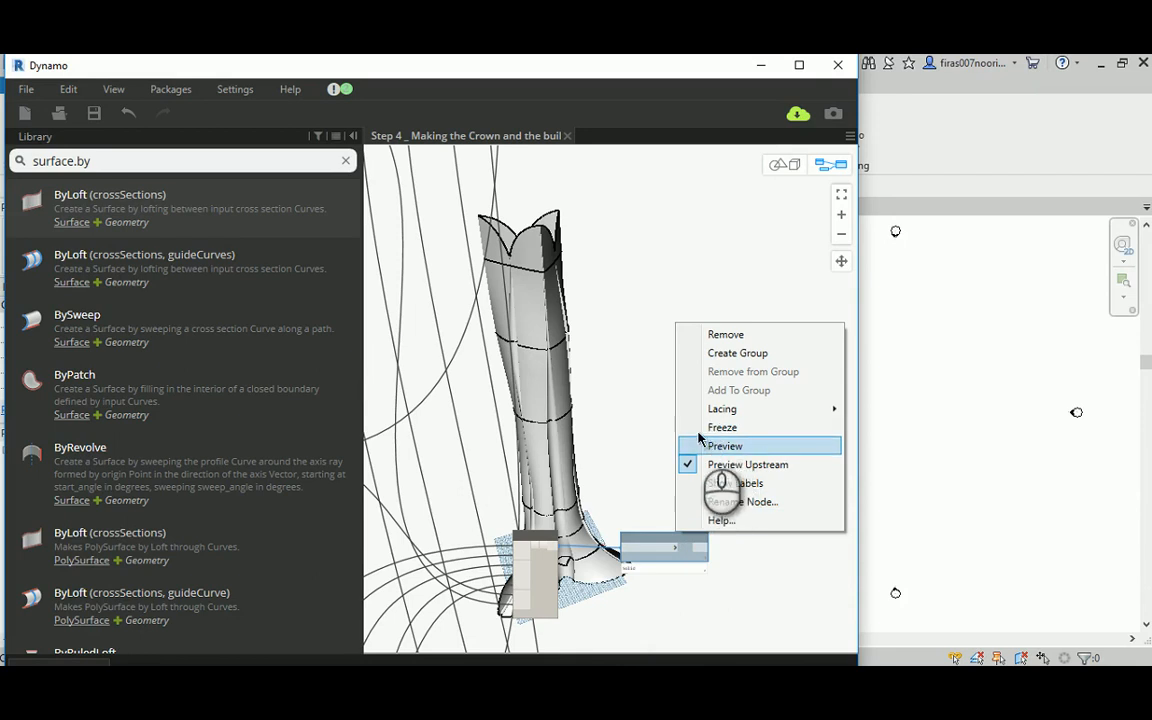
{"action": "left_click", "coordinate": [699, 440]}
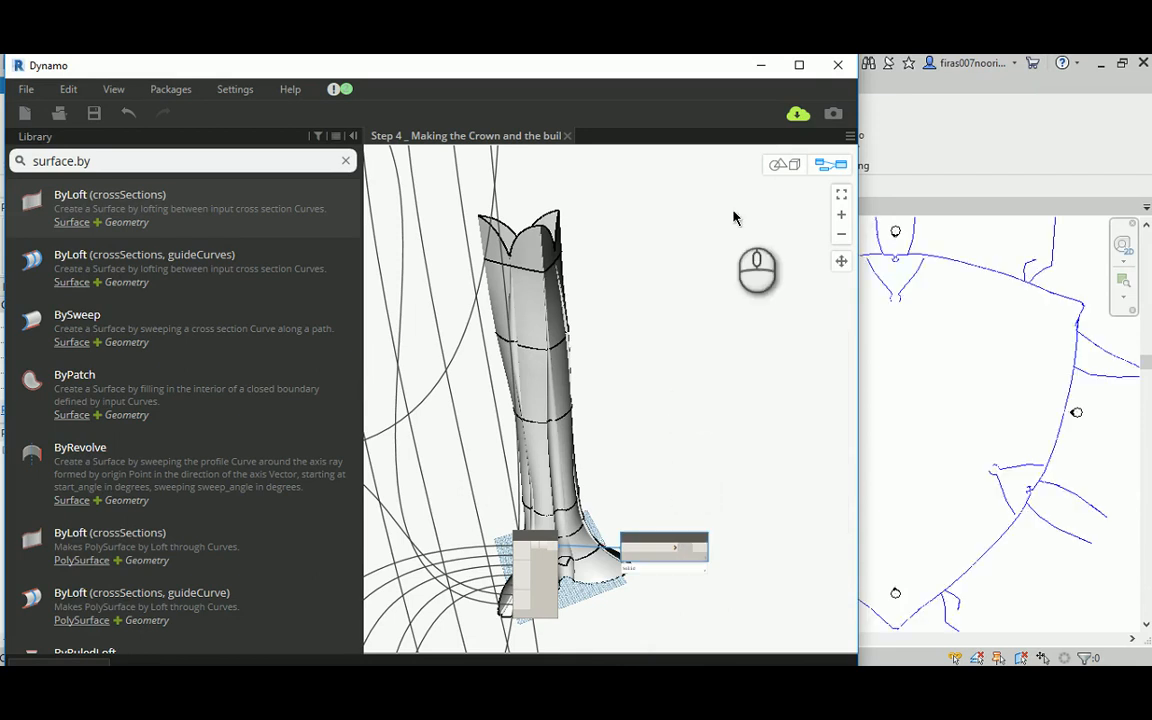
Step: Examine the complete tower in the 3D preview, from its flared base up to the crown's curved petals
{"action": "key", "text": "ctrl+b"}
{"action": "right_click_drag", "start_coordinate": [633, 252], "coordinate": [514, 344]}
{"action": "right_click_drag", "start_coordinate": [615, 321], "coordinate": [576, 250]}
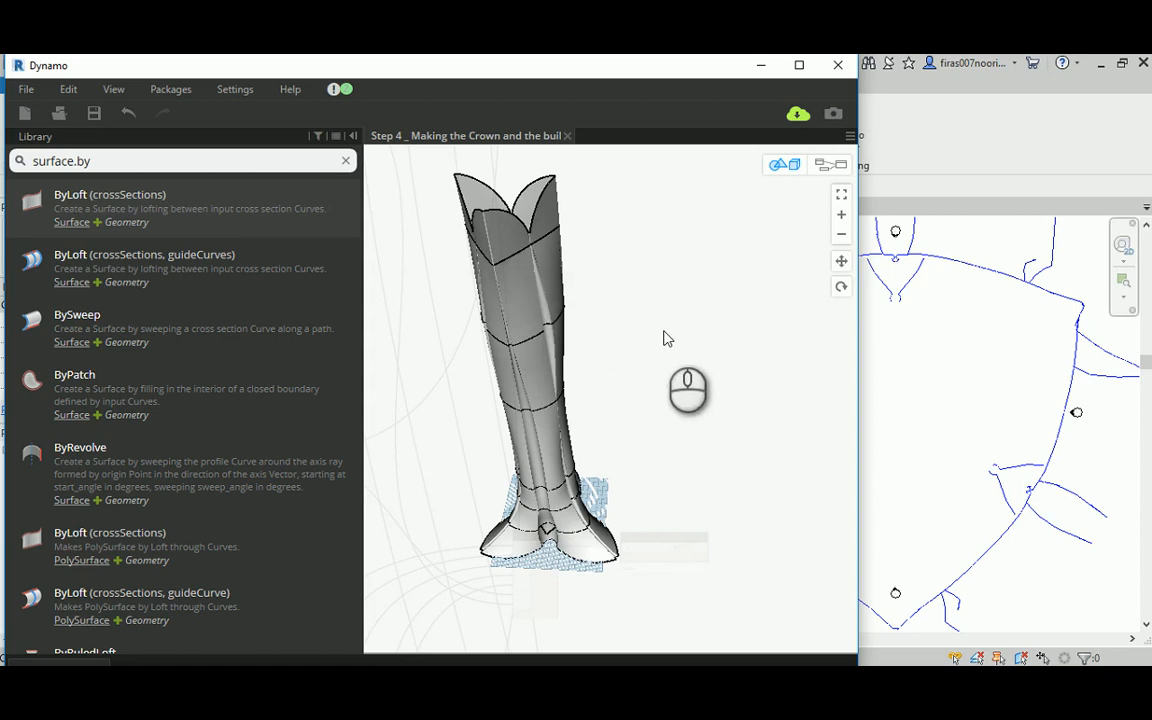
{"action": "right_click_drag", "start_coordinate": [663, 337], "coordinate": [688, 303]}
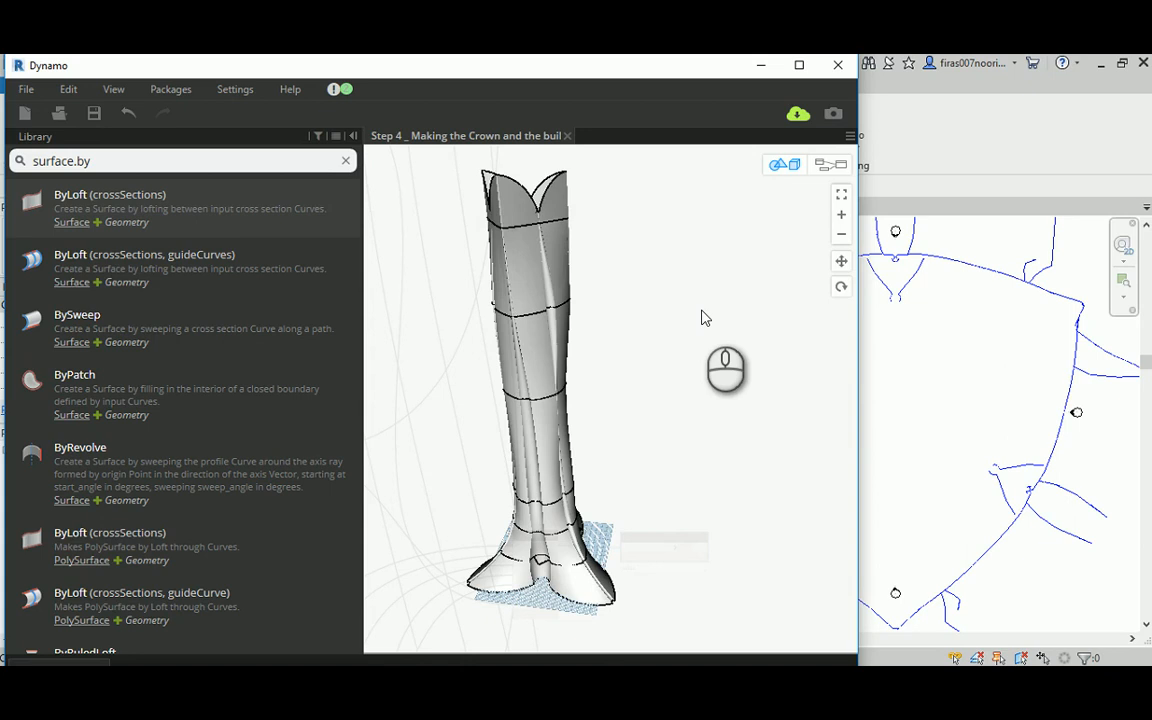
{"action": "scroll", "coordinate": [690, 320], "scroll_direction": "up", "scroll_amount": 5}
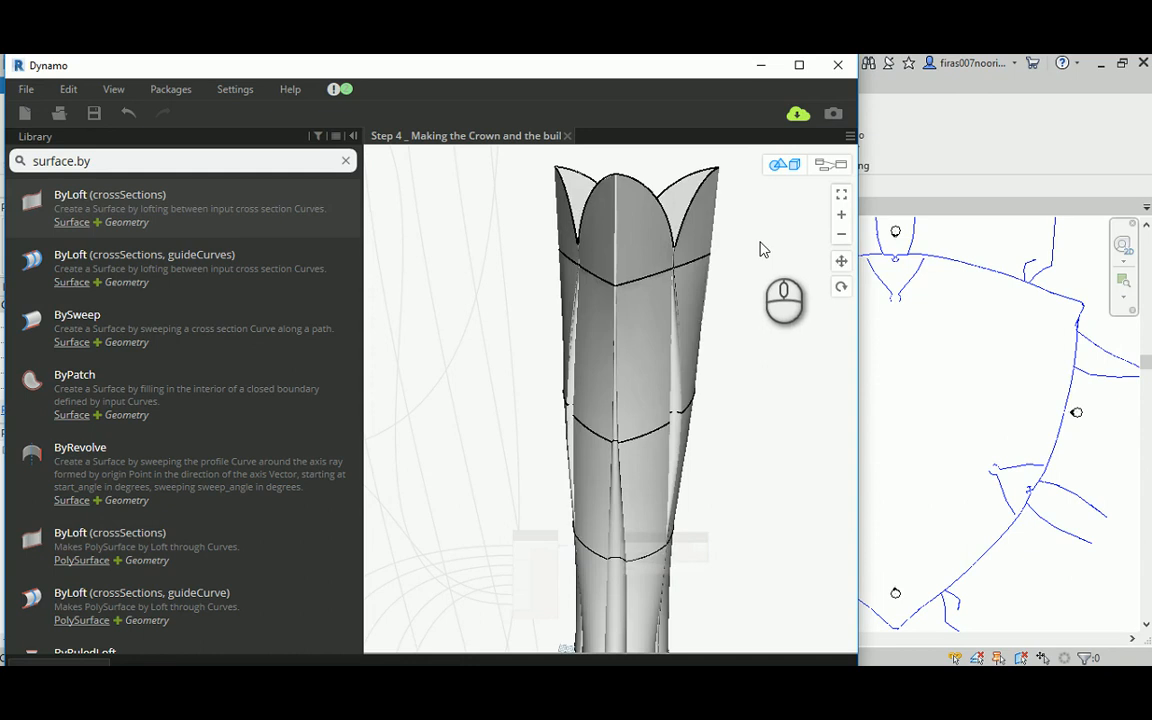
{"action": "mouse_move", "coordinate": [760, 248]}
{"action": "right_mouse_down"}
{"action": "mouse_move", "coordinate": [733, 257]}
{"action": "mouse_move", "coordinate": [743, 252]}
{"action": "mouse_move", "coordinate": [741, 283]}
{"action": "mouse_move", "coordinate": [767, 275]}
{"action": "mouse_move", "coordinate": [761, 244]}
{"action": "right_mouse_up"}
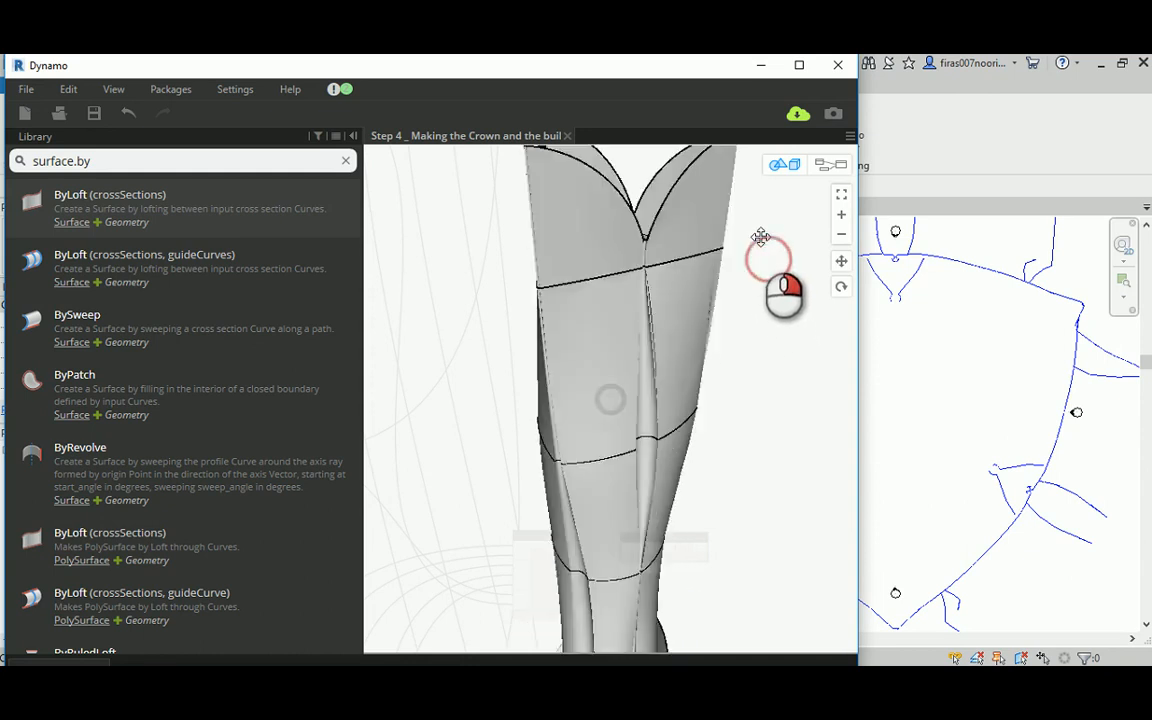
{"action": "scroll", "coordinate": [751, 300], "scroll_direction": "down", "scroll_amount": 3}
{"action": "right_click_drag", "start_coordinate": [746, 298], "coordinate": [750, 313]}
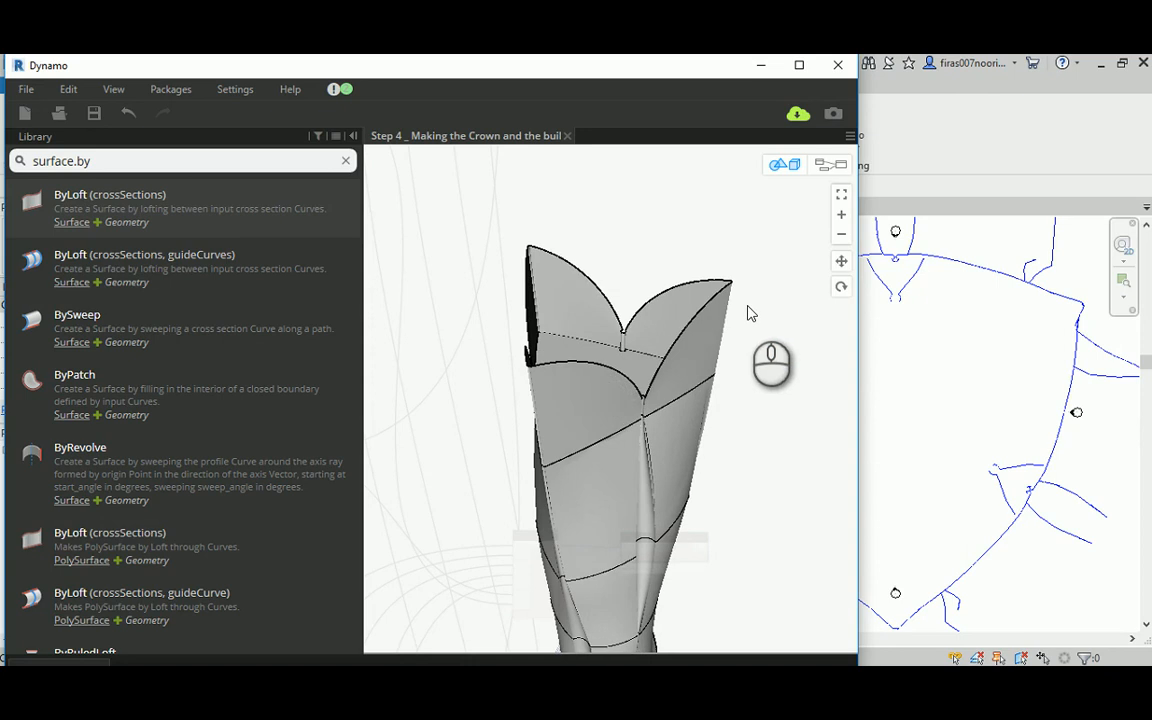